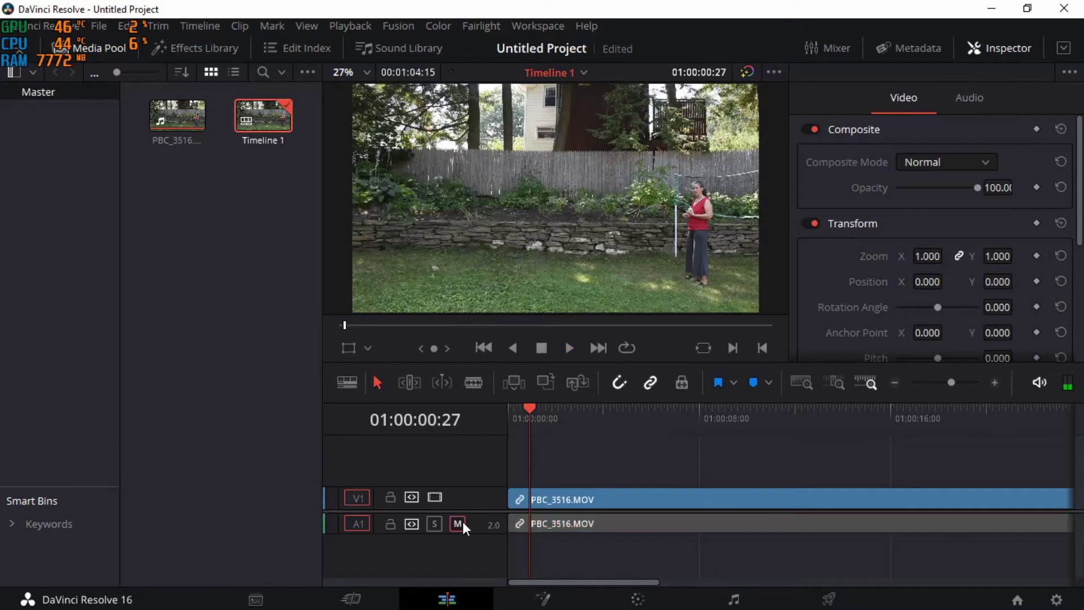
Step: Split the PBC_3516.MOV clip at 01:00:14:16, delete the part before the cut and close the gap
click(580, 520)
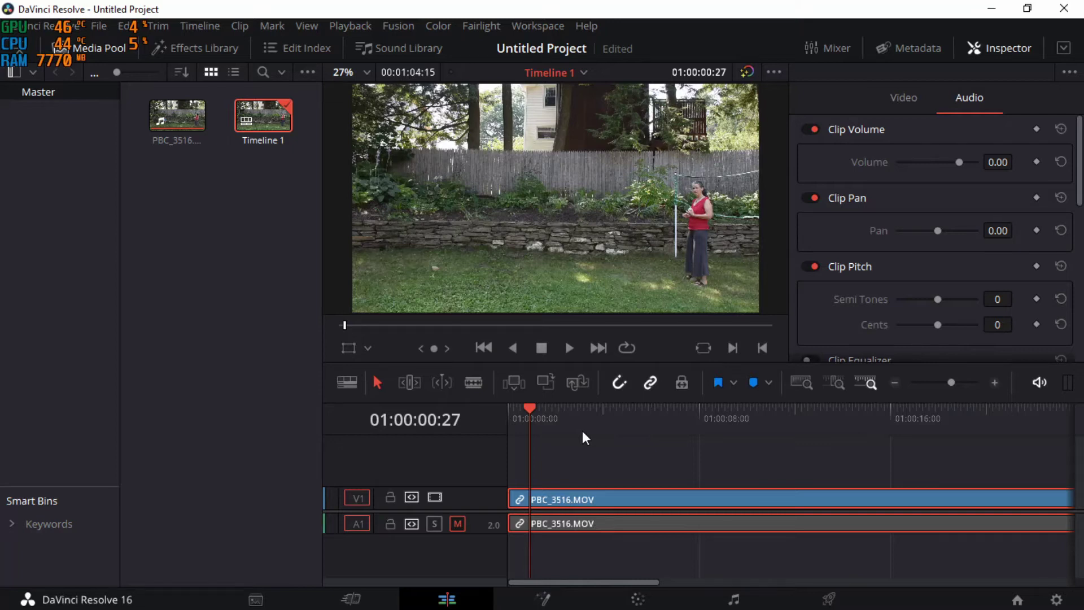
click(529, 404)
key(space)
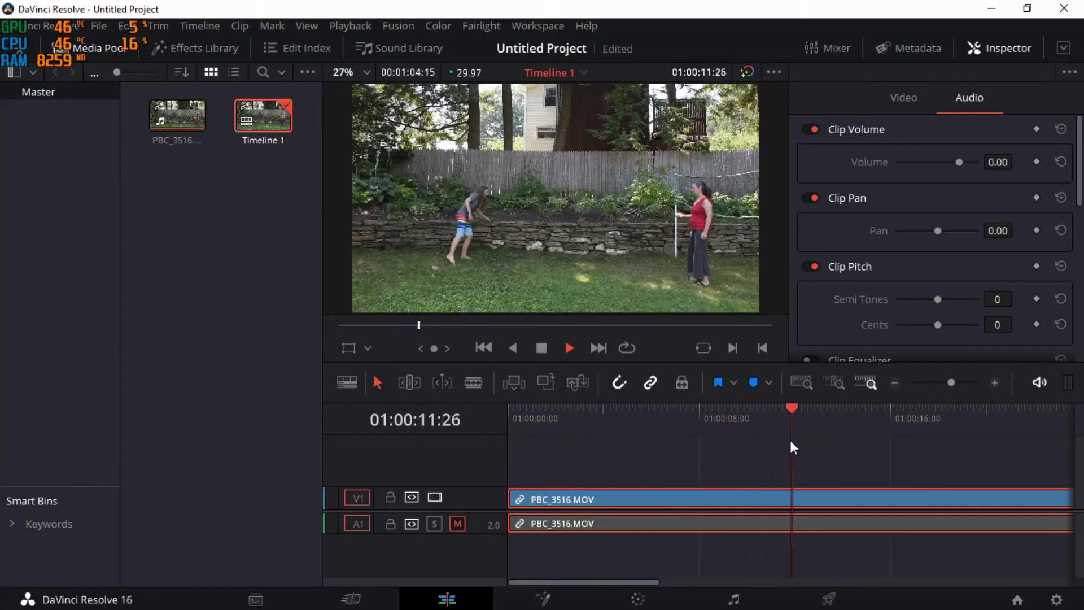
key(space)
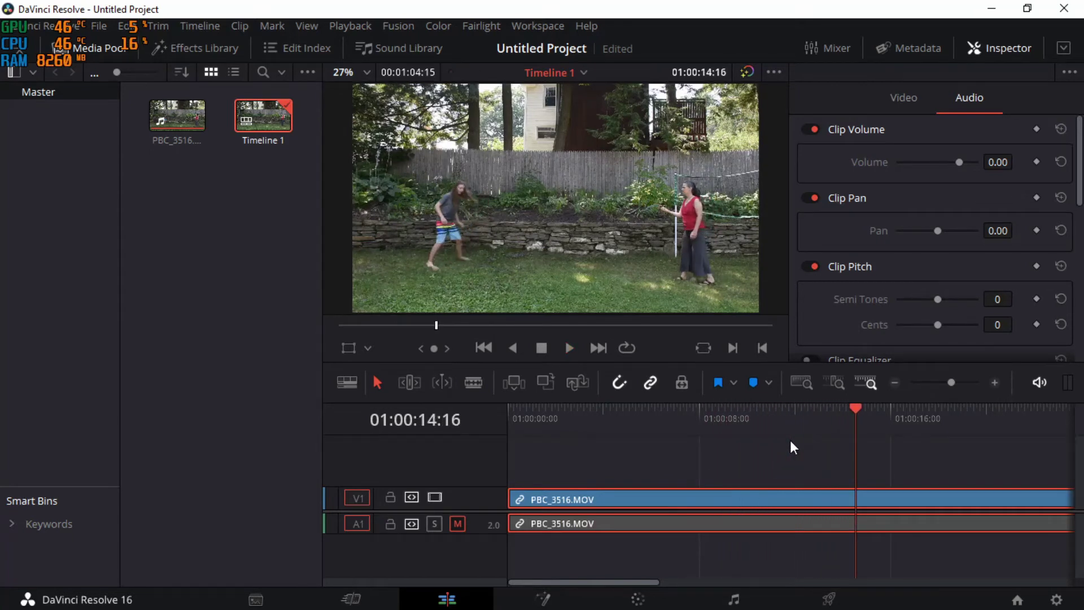
key(ctrl+b)
click(741, 493)
key(BackSpace)
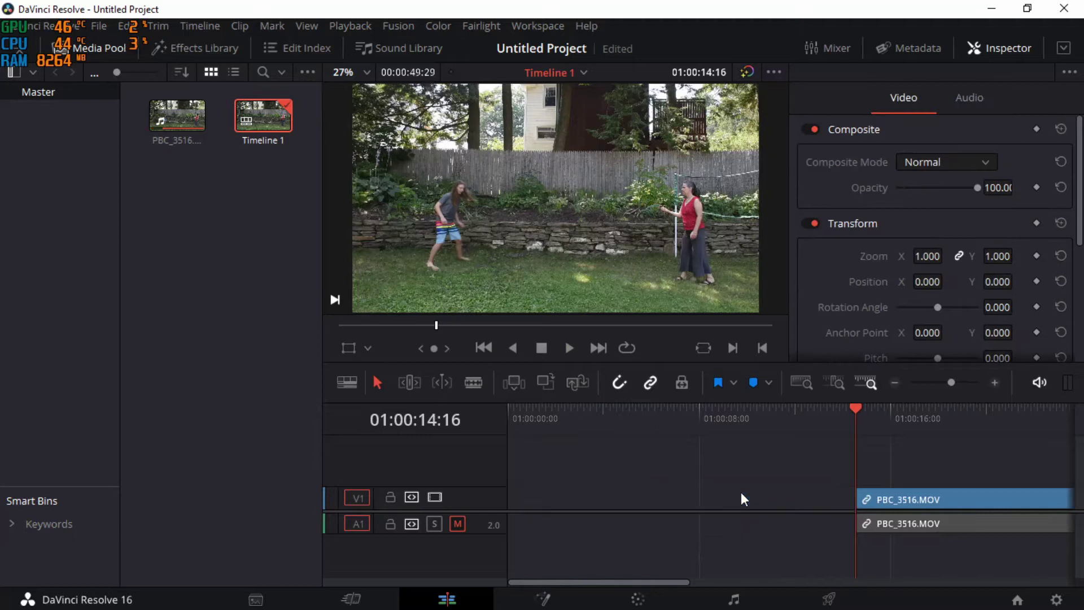
click(741, 492)
key(BackSpace)
Step: Split the clip at 01:00:00:19, just before the first throw, and ripple-delete the short opening piece
key(space)
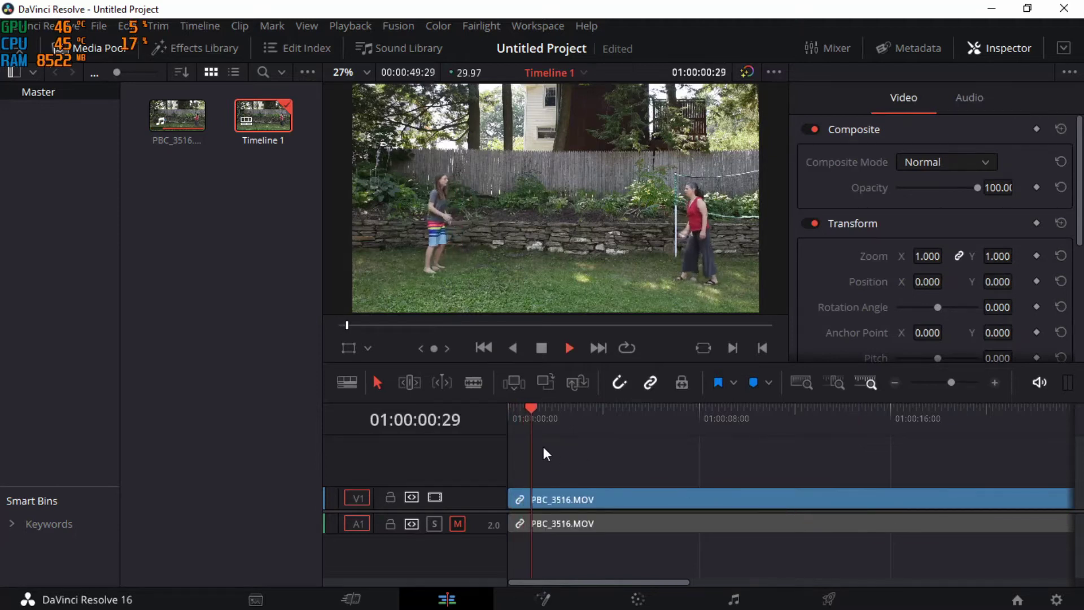
key(space)
key(Left)
key(Left)
key(Left)
key(Left)
key(Left)
key(Left)
key(Left)
key(Left)
key(Left)
key(Left)
key(Left)
key(Left)
key(Left)
key(Left)
key(Left)
key(Left)
key(Left)
key(Left)
key(Left)
key(Left)
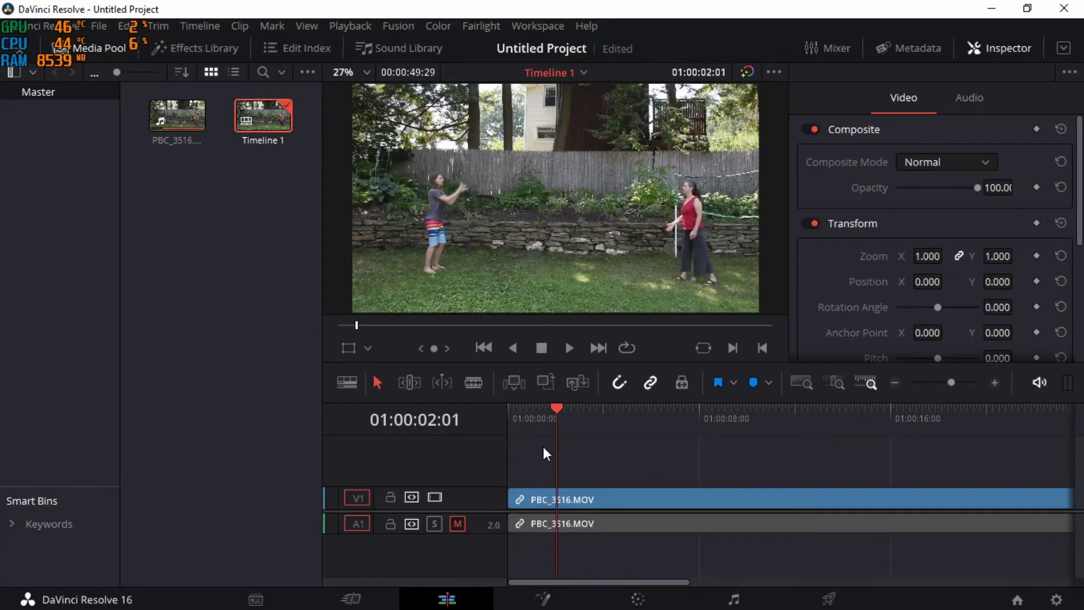
key(Left)
key(Left)
key(Left)
key(Left)
key(Left)
key(Left)
key(Left)
key(Left)
key(Left)
key(Left)
key(Left)
key(Left)
key(Left)
key(Left)
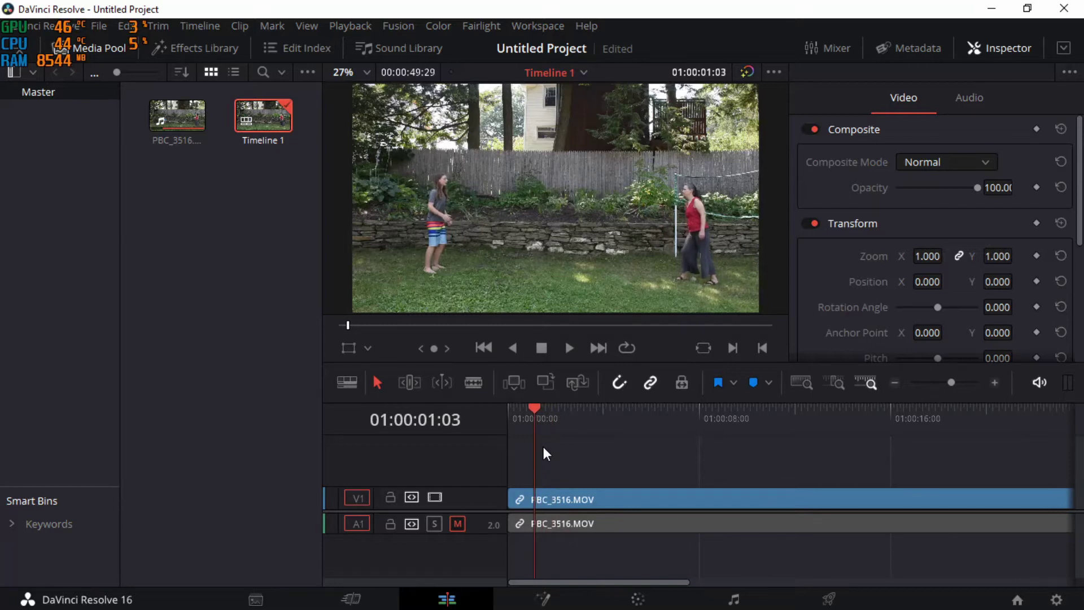
key(Left)
key(Left)
key(Left)
key(Left)
key(Left)
key(Left)
key(Left)
key(Left)
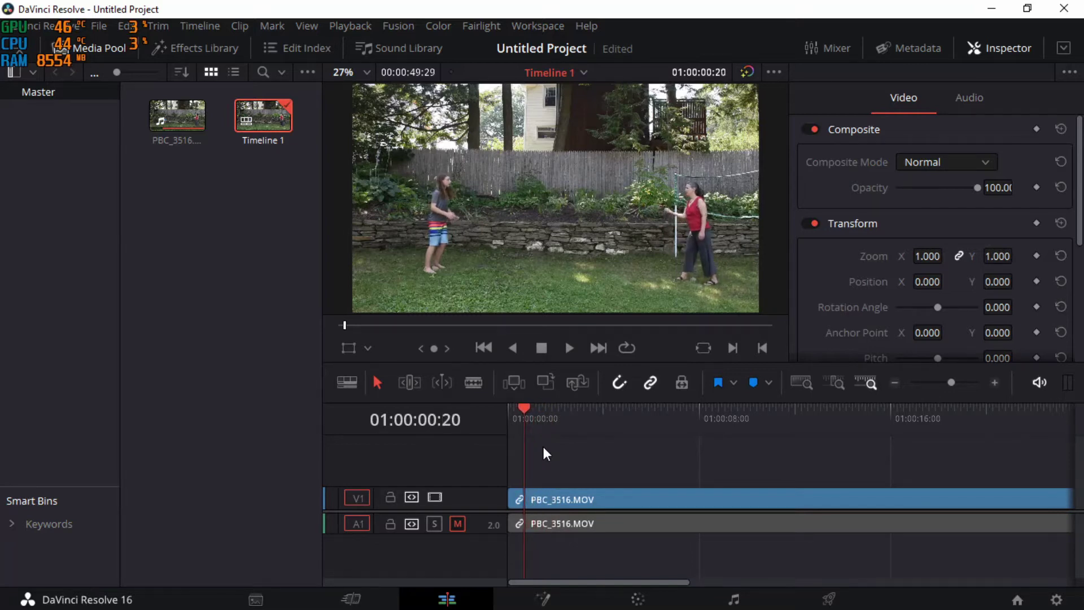
key(ctrl+b)
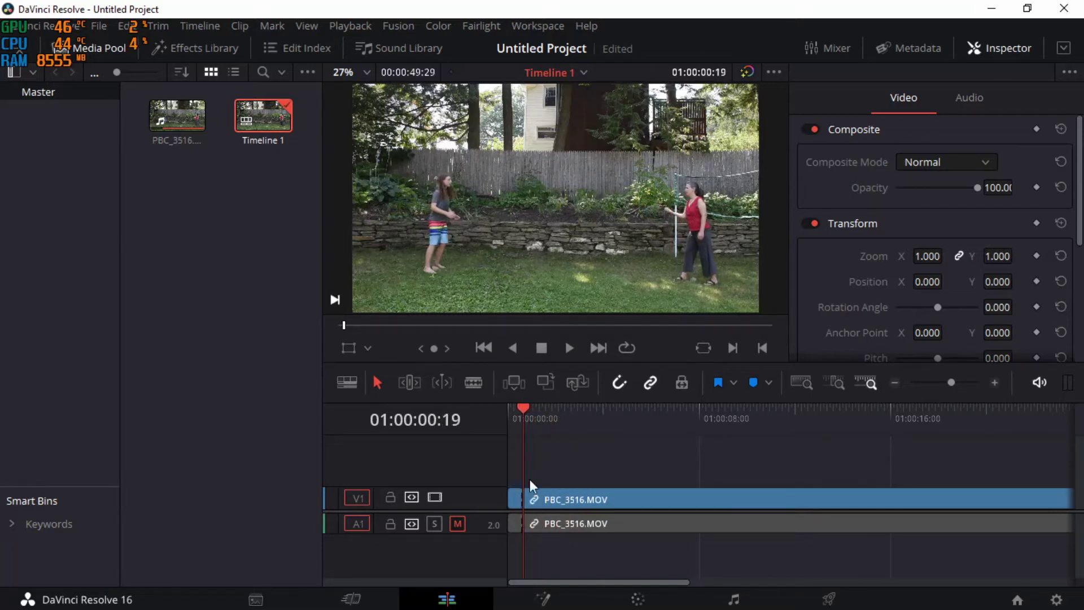
click(509, 504)
key(Delete)
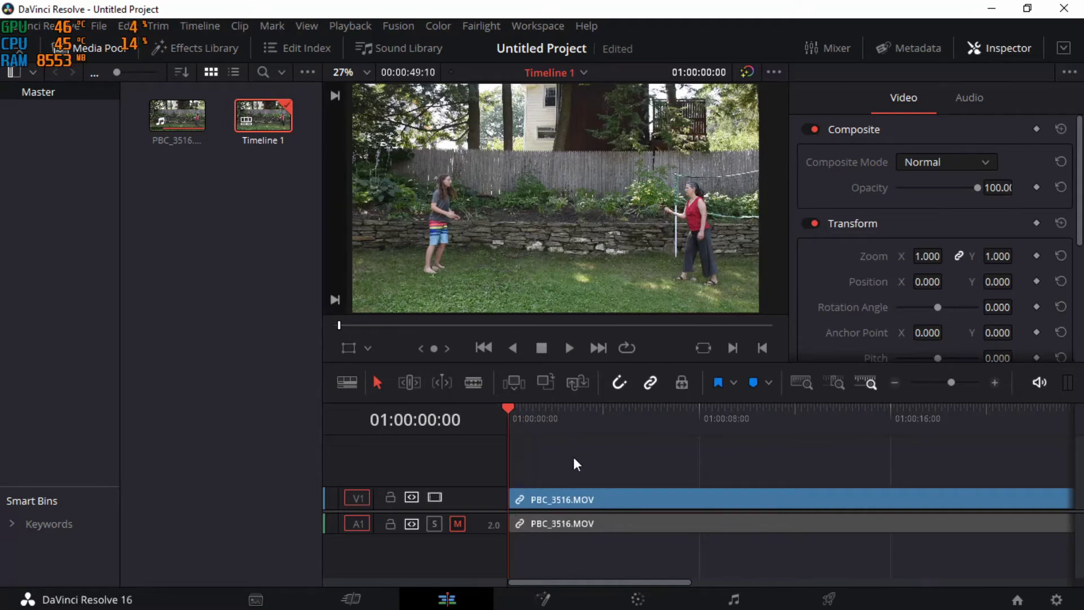
Step: Play the first exchange and split the clip at 01:00:06:23
key(space)
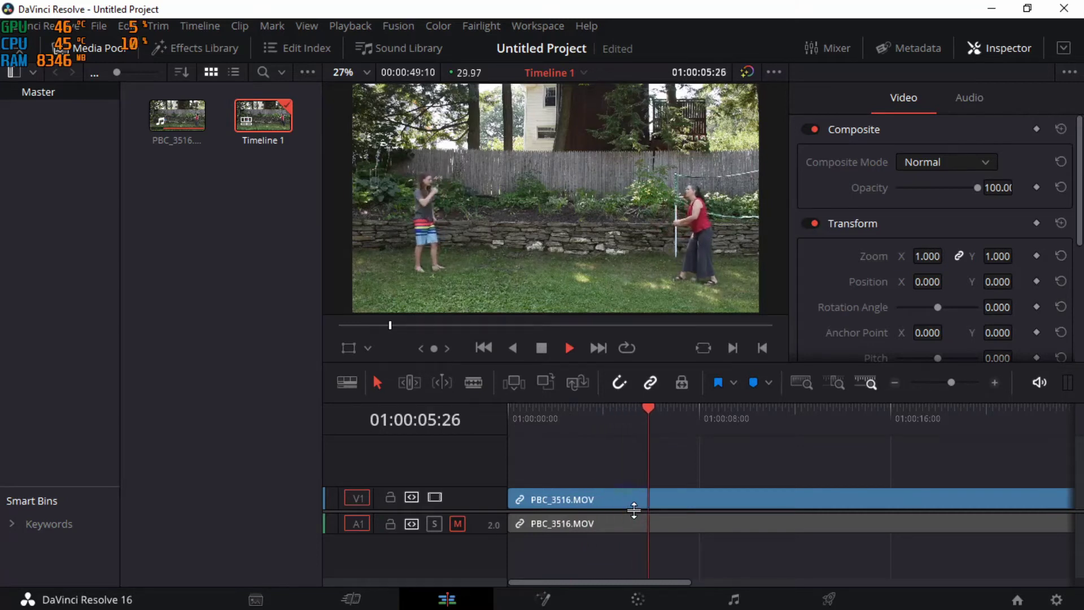
key(space)
key(ctrl+b)
Step: Find the throw after the players swap sides, split there at 01:00:38:14, and ripple-delete the section between the two cuts
key(space)
key(l)
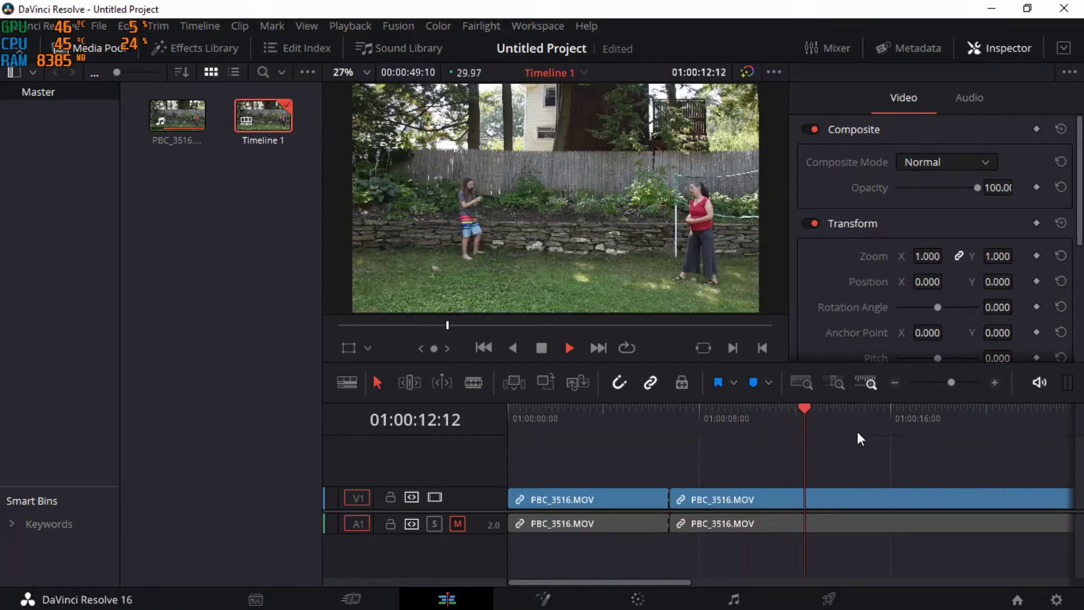
key(l)
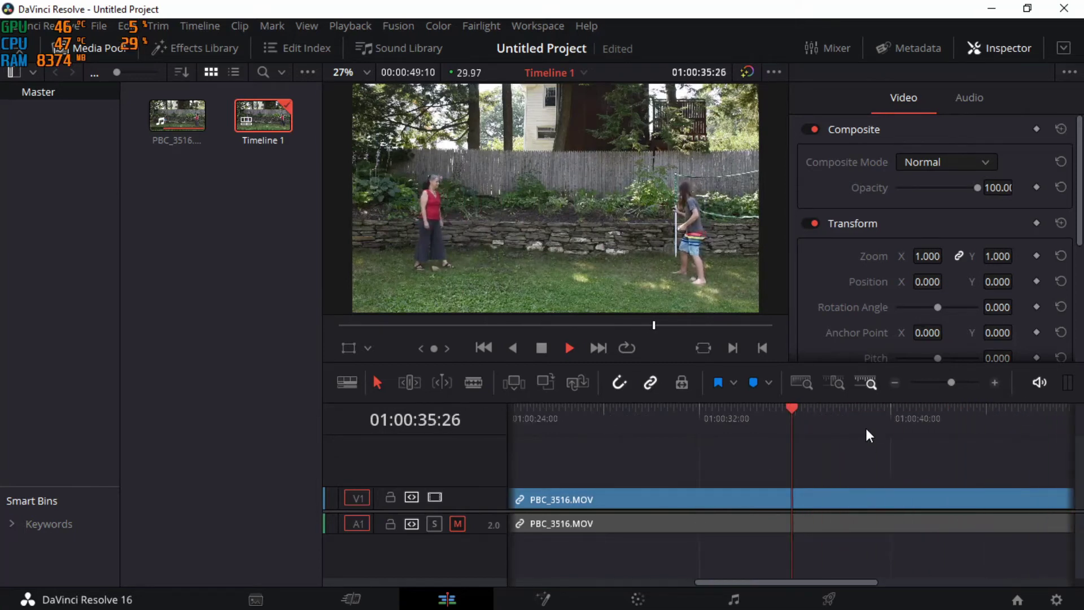
key(k)
key(j)
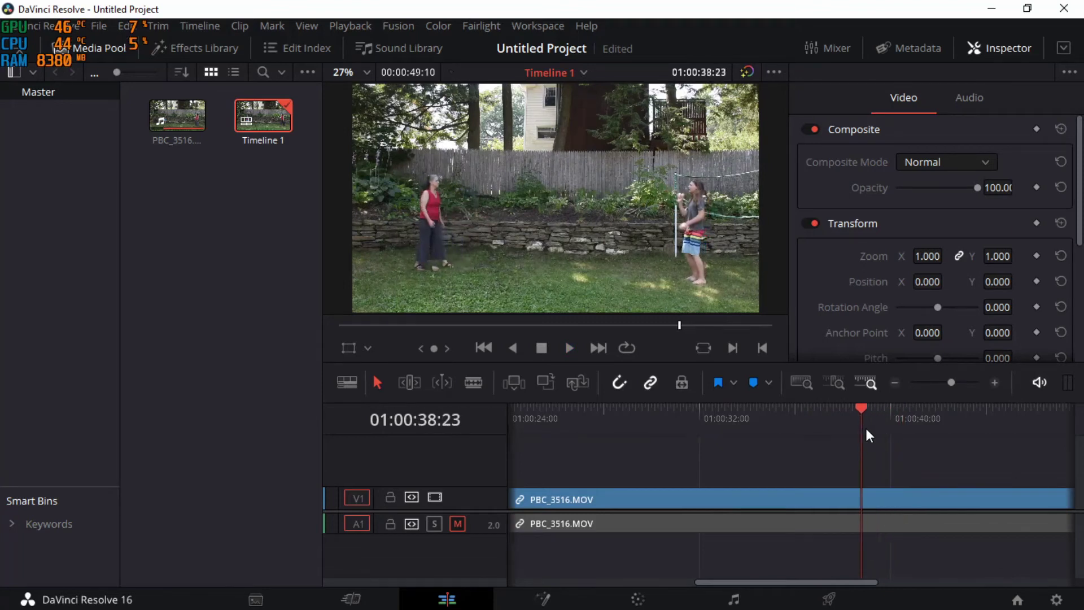
key(l)
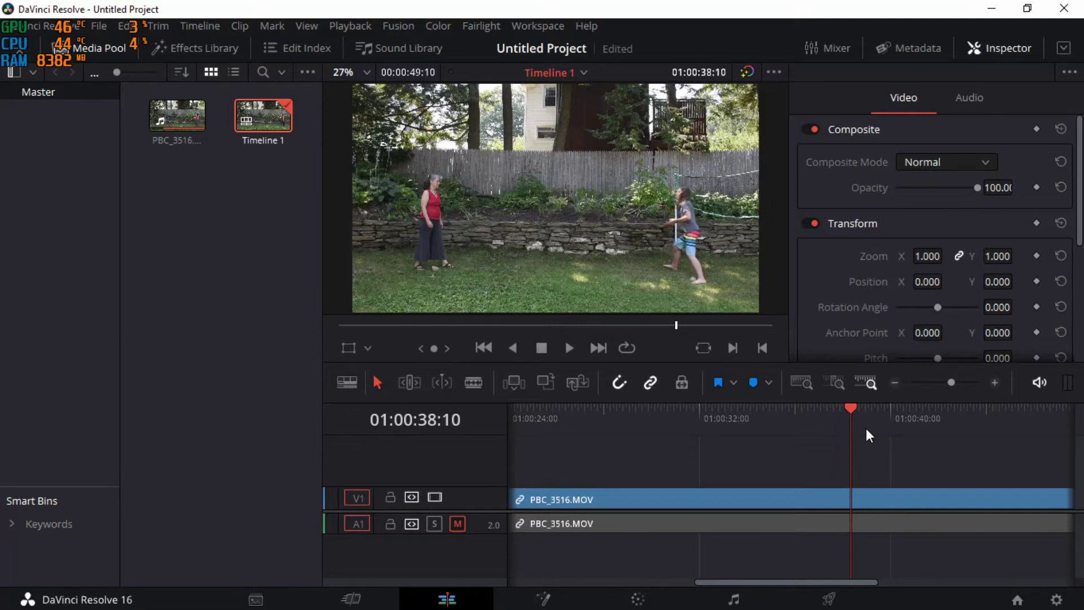
key(ctrl+b)
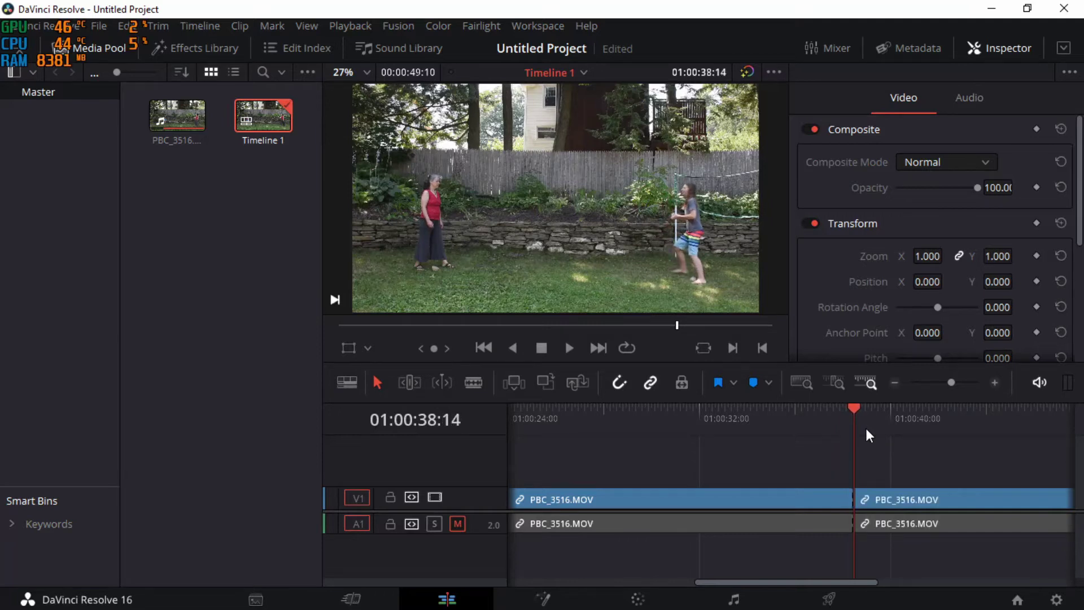
click(768, 503)
key(Delete)
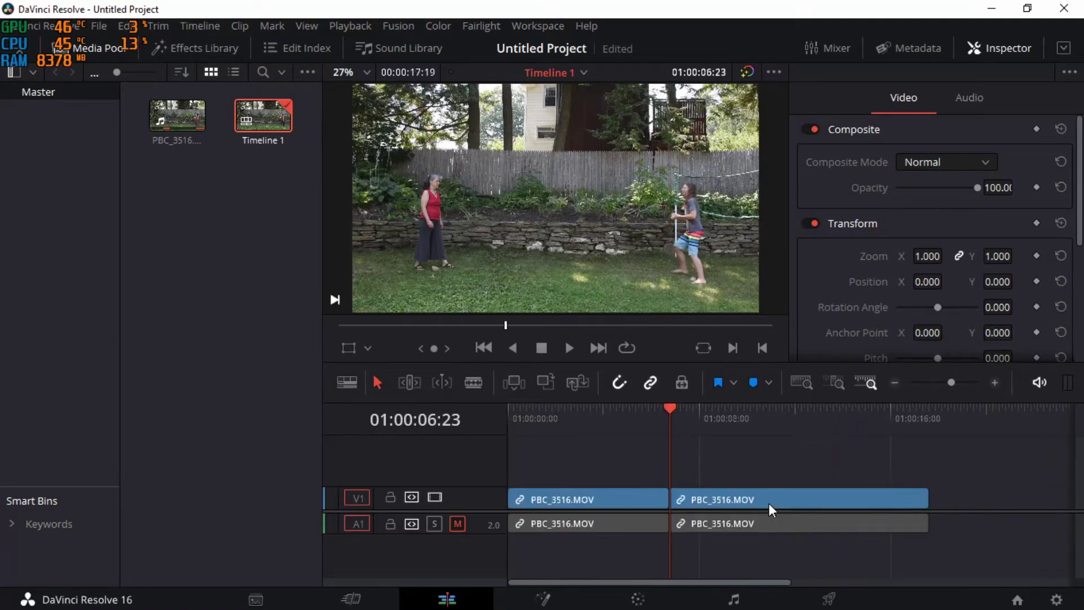
Step: Split the second clip at 01:00:13:13 and delete everything after the cut
key(space)
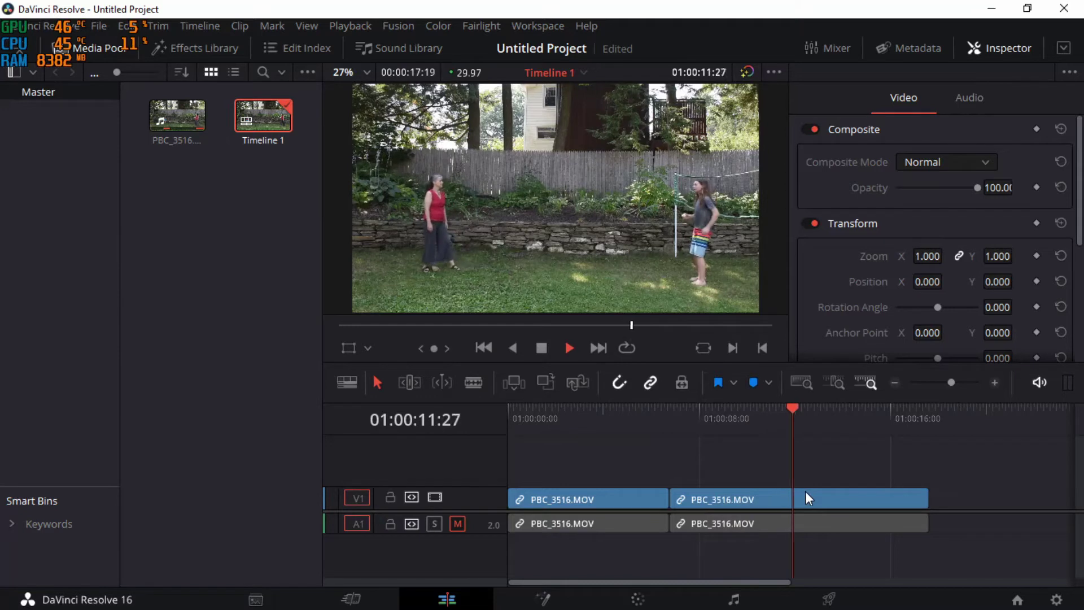
key(space)
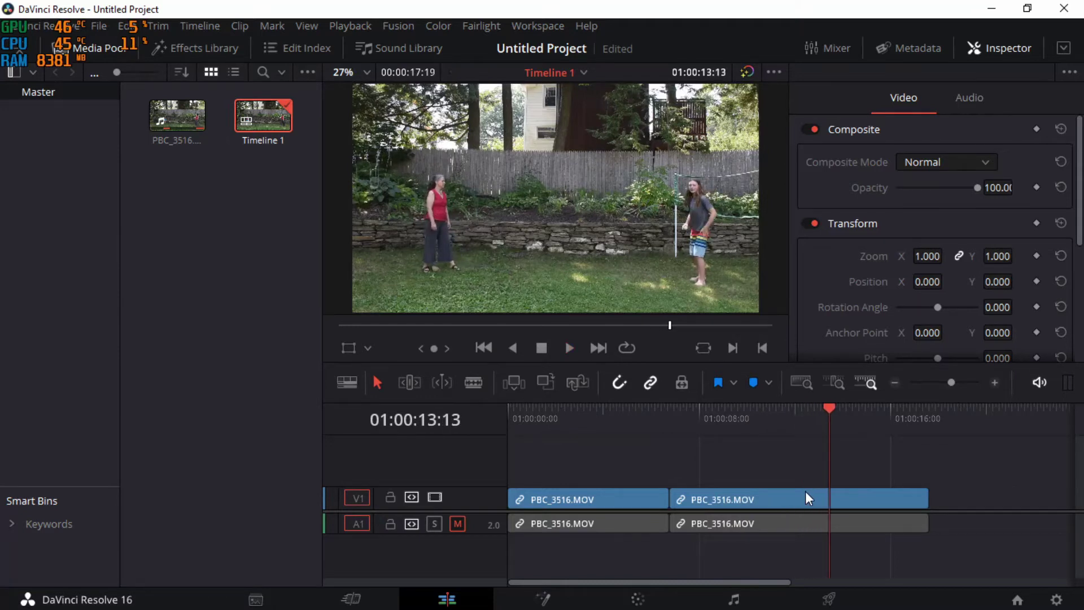
key(ctrl+b)
click(869, 498)
key(Delete)
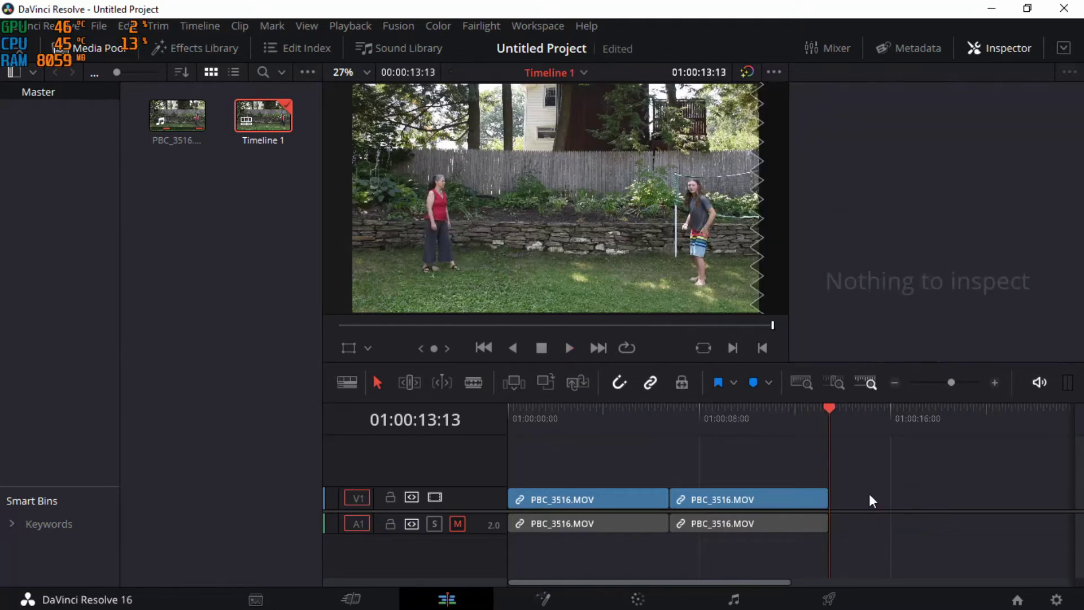
Step: Stack the second clip on a new V2 track directly above the first clip, and return the playhead to the timeline start
click(784, 497)
drag(784, 496, 564, 476)
key(Home)
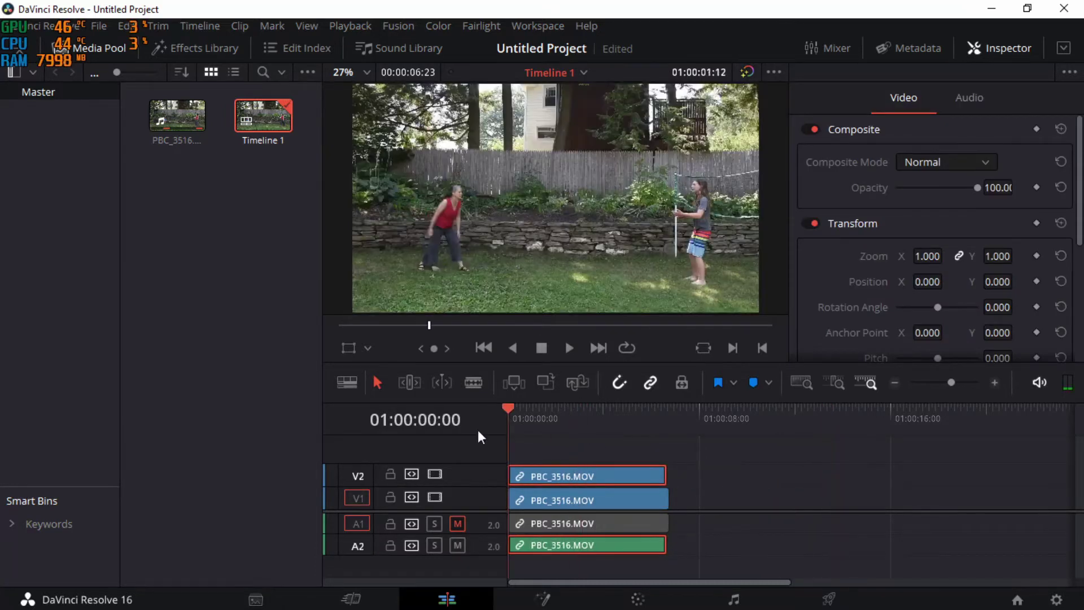
Step: Preview the stacked clips with A2 muted as well, and unmute both audio tracks A1 and A2
click(457, 544)
key(space)
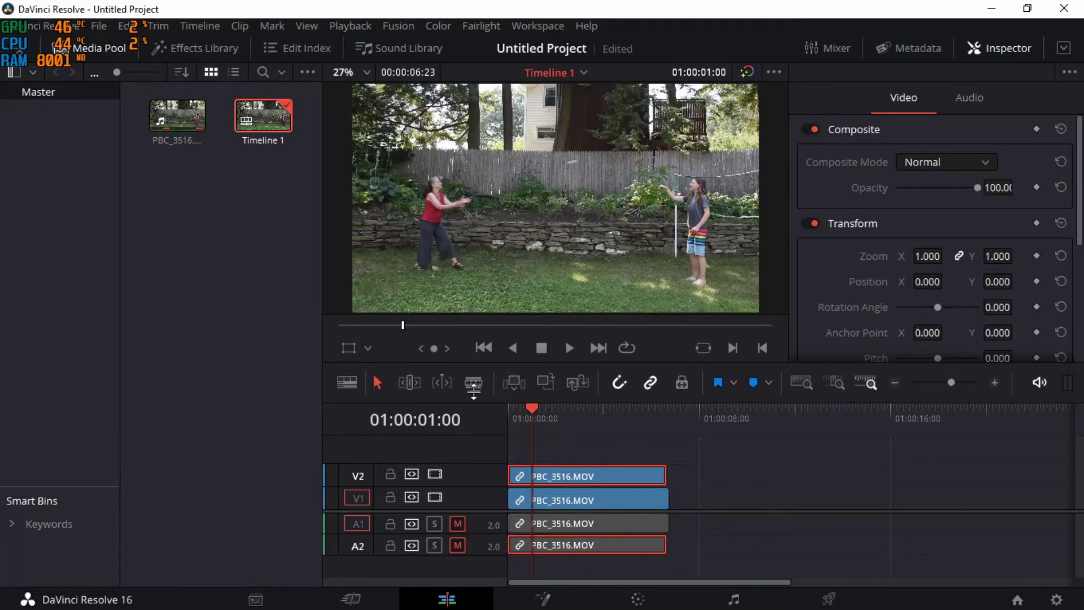
click(458, 523)
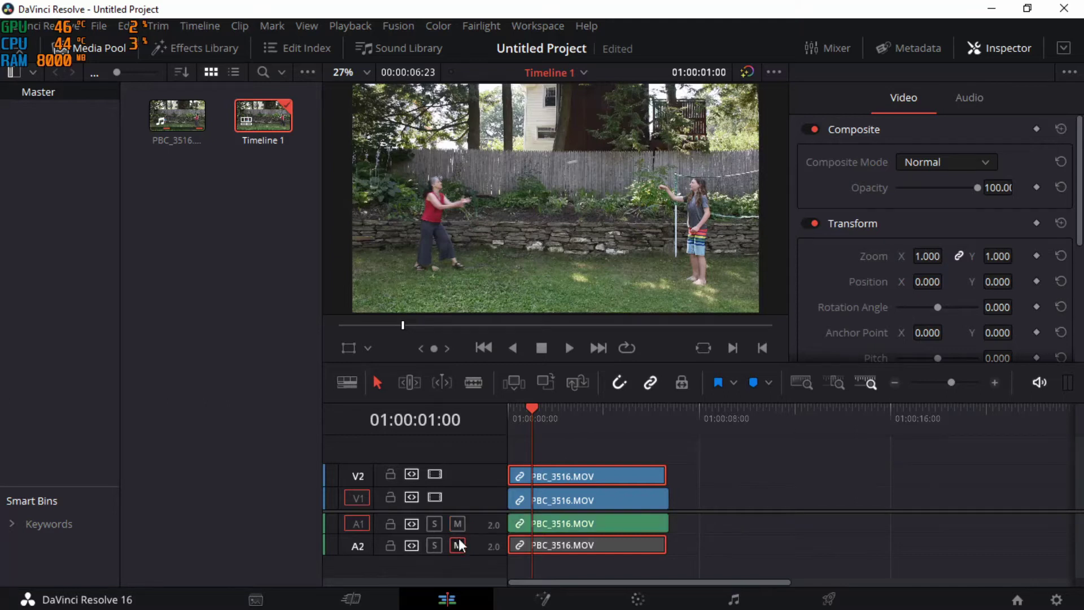
click(457, 545)
click(711, 496)
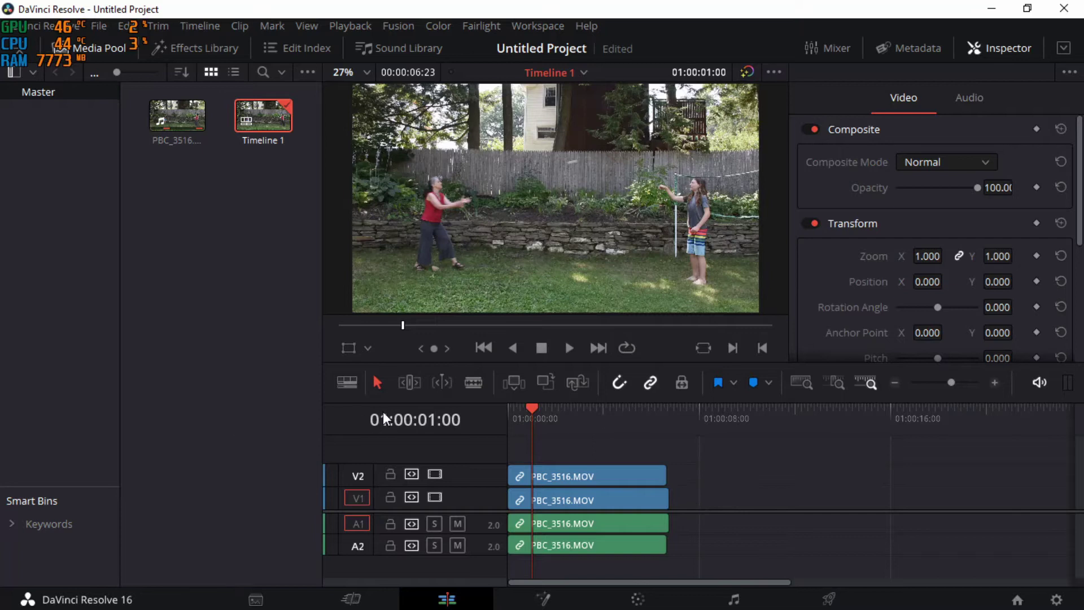
Step: Display the video clips as filmstrip thumbnails in the timeline and return the playhead to the start
click(347, 383)
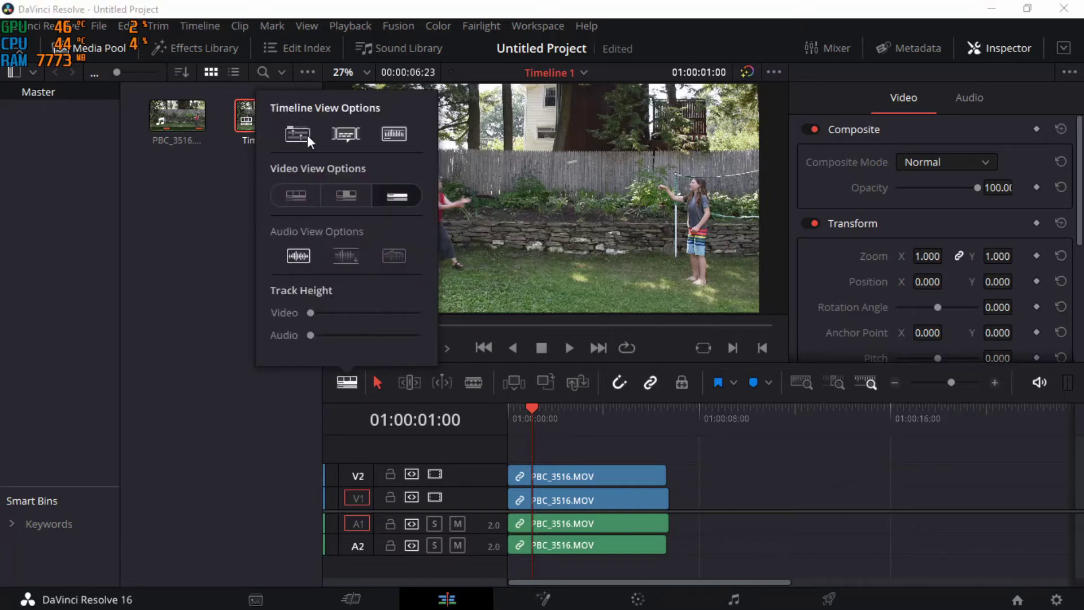
click(303, 195)
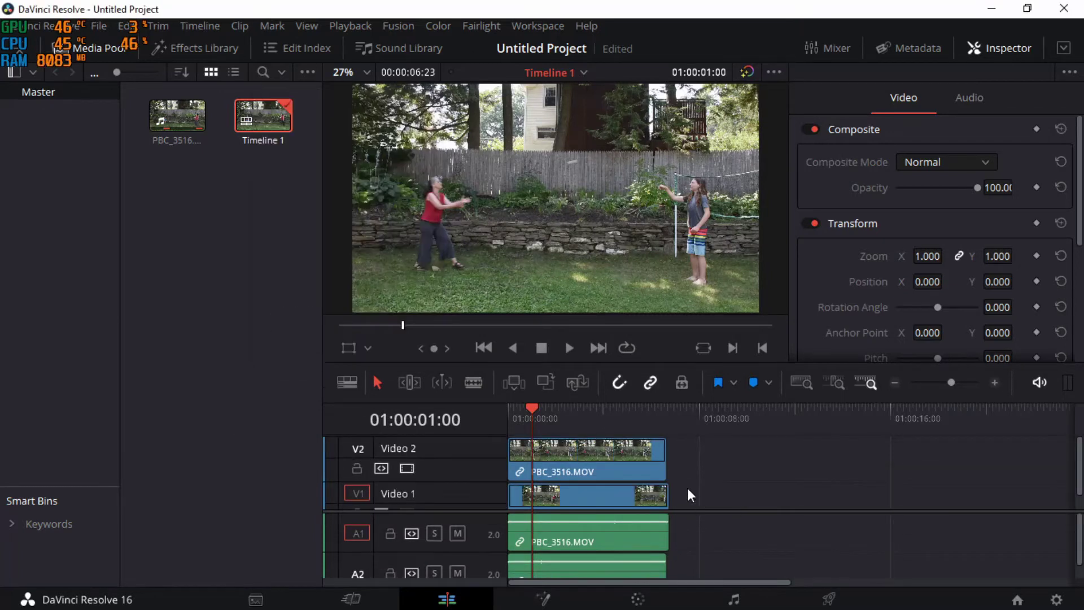
drag(555, 419, 515, 415)
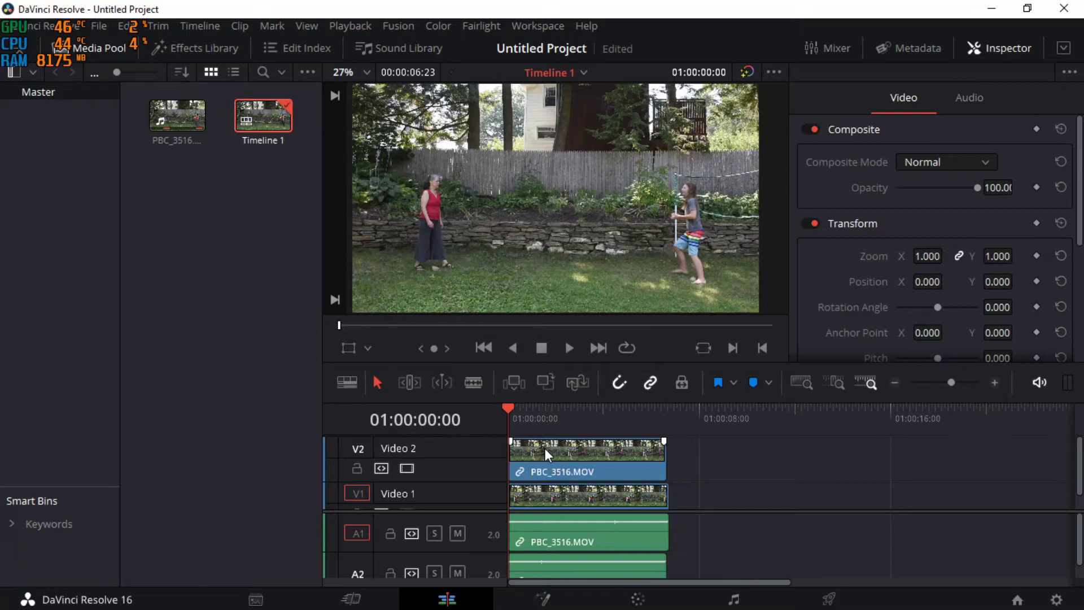
Step: Examine the opening seconds of the stacked clips frame by frame to check the timing of the first throw
key(space)
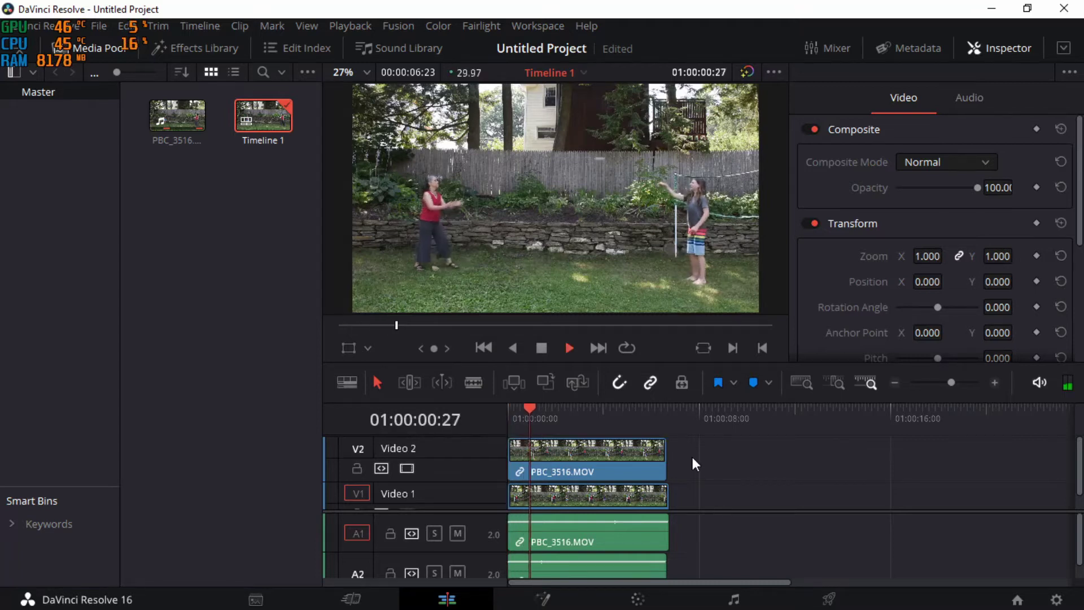
key(space)
drag(534, 407, 507, 408)
key(space)
key(space)
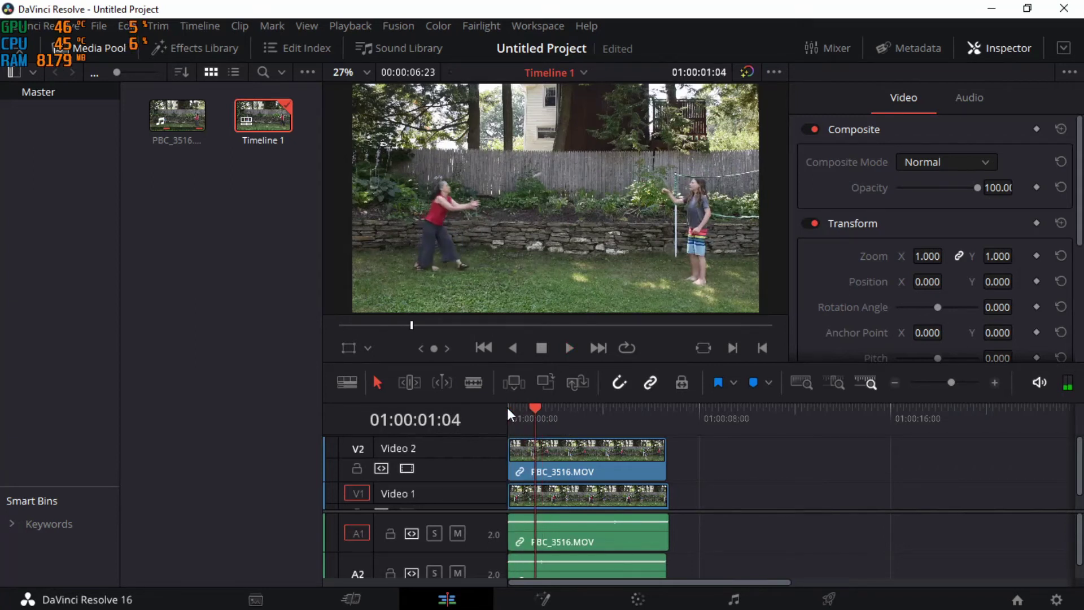
key(Left)
key(Left)
key(Left)
key(Left)
key(Left)
key(Left)
key(Left)
key(Left)
key(space)
key(space)
key(Left)
key(Left)
key(Left)
key(Left)
key(Left)
key(Left)
key(Left)
key(Left)
key(Left)
key(Left)
key(Left)
key(Left)
key(Left)
key(Left)
key(Left)
key(Left)
key(Left)
key(Left)
key(Left)
key(Left)
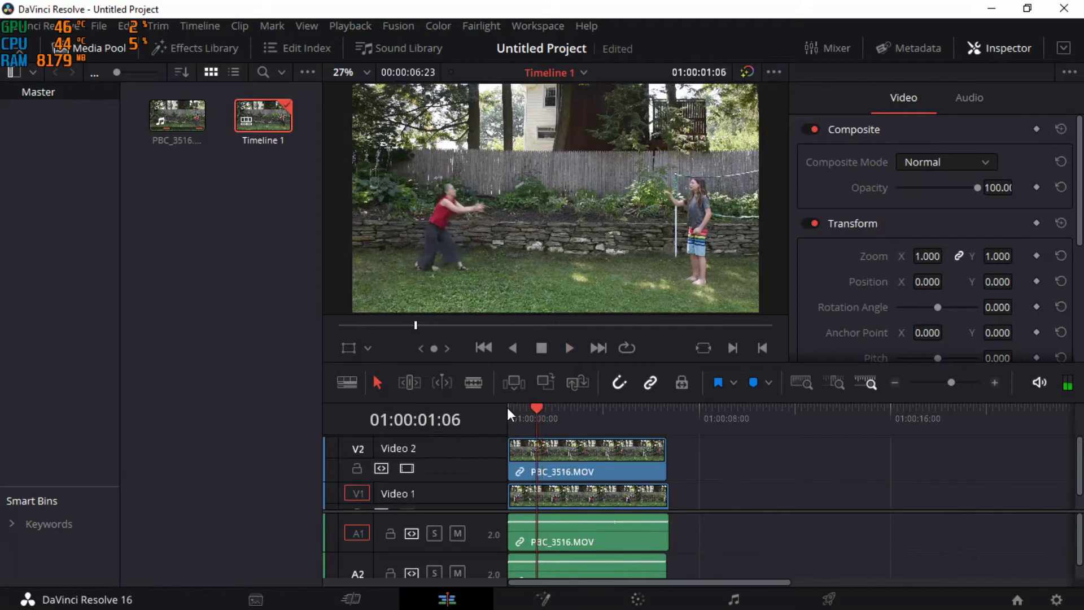
key(Left)
key(Left)
key(Left)
key(Left)
key(Left)
key(Left)
key(Left)
key(Left)
key(Left)
key(Left)
key(Left)
key(Left)
key(Left)
key(Left)
key(Left)
key(Left)
key(Left)
key(Left)
key(Left)
key(Left)
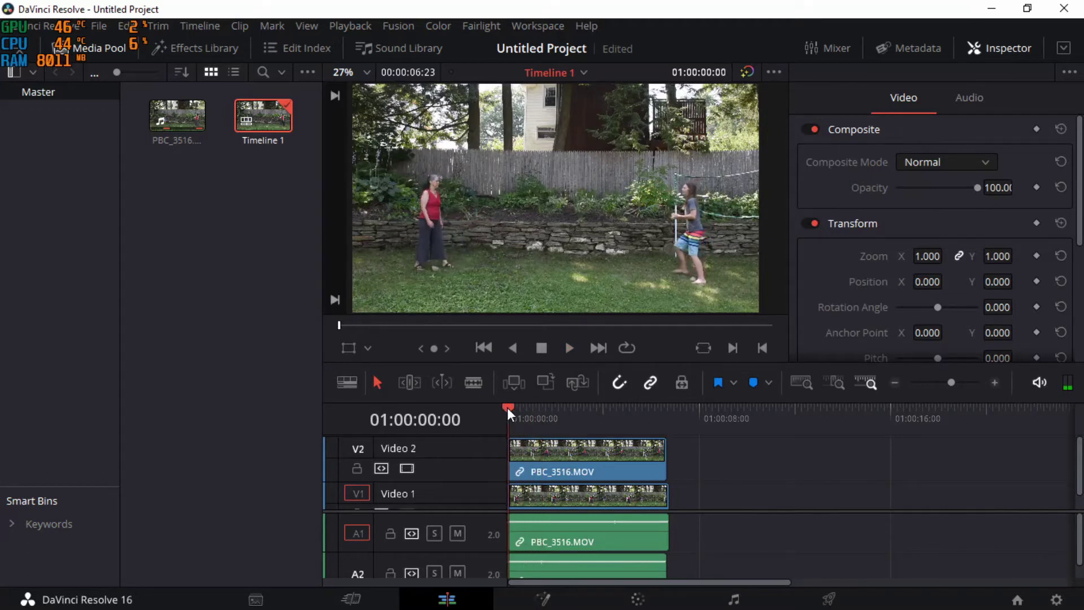
key(space)
key(space)
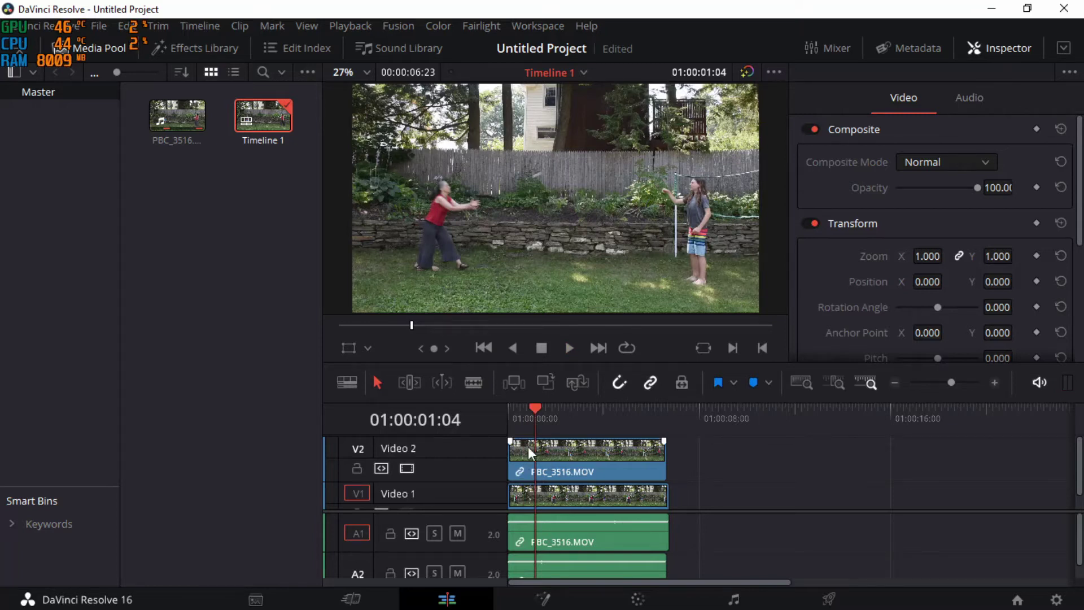
key(j)
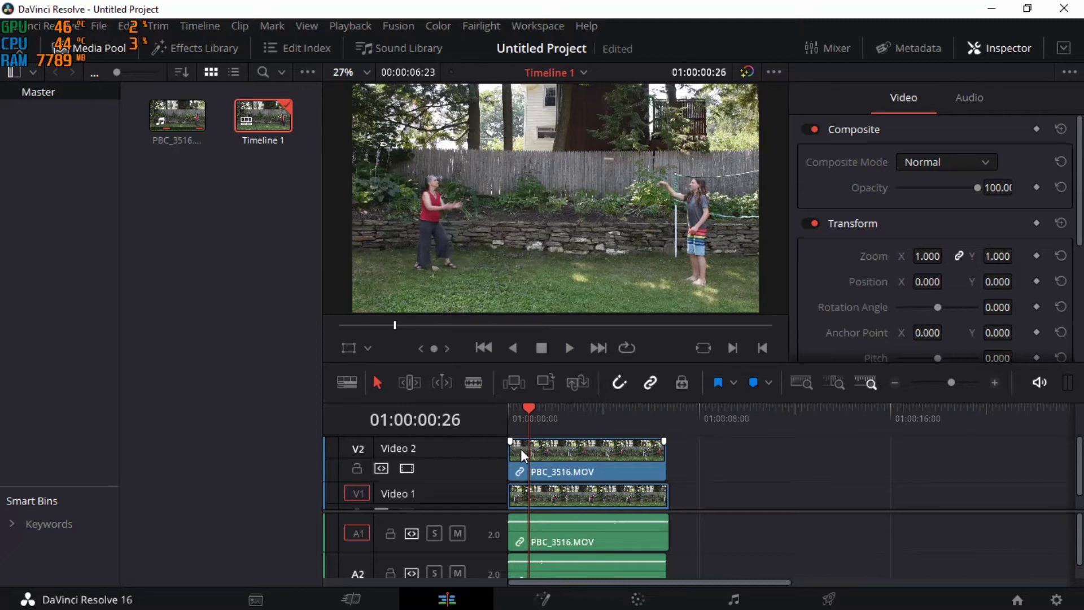
Step: Shift the Video 2 clip slightly later so its end lines up with the Video 1 clip, and replay from the start
key(ctrl+equal)
key(ctrl+equal)
key(ctrl+equal)
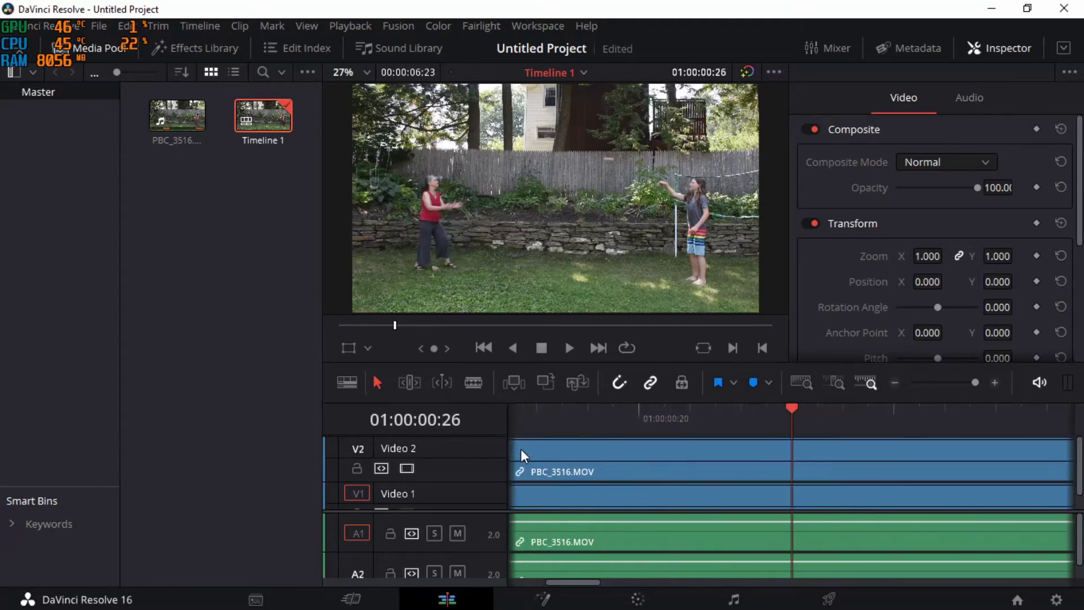
drag(619, 457, 812, 465)
key(ctrl+minus)
key(ctrl+minus)
key(ctrl+minus)
drag(544, 411, 508, 411)
key(space)
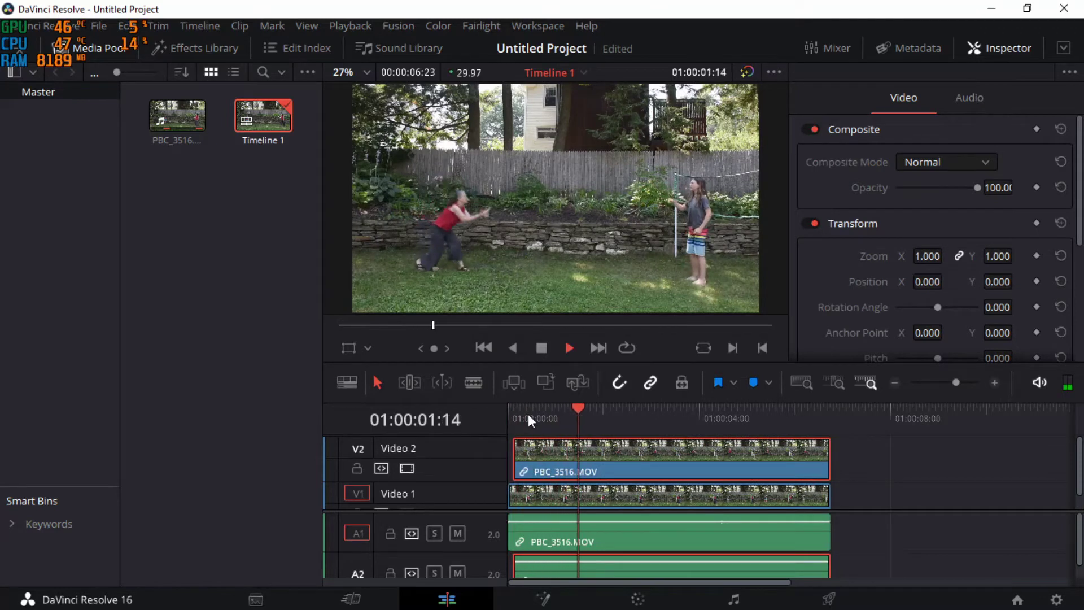
Step: Replay the stacked clips and trim the start of the Video 1 clip to match the start of the Video 2 clip
click(523, 414)
key(space)
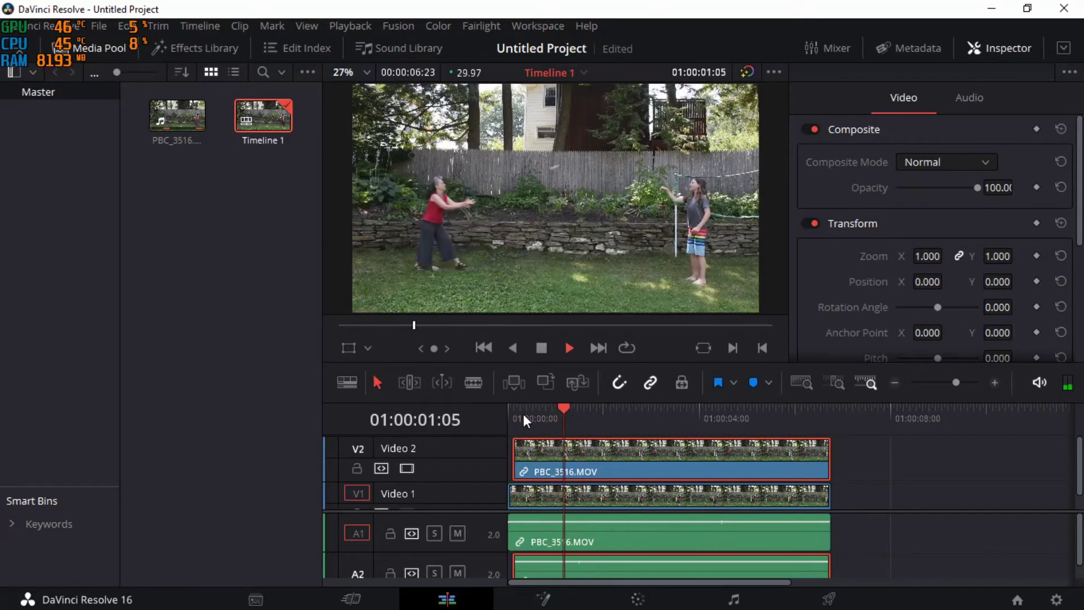
key(space)
click(511, 496)
click(511, 496)
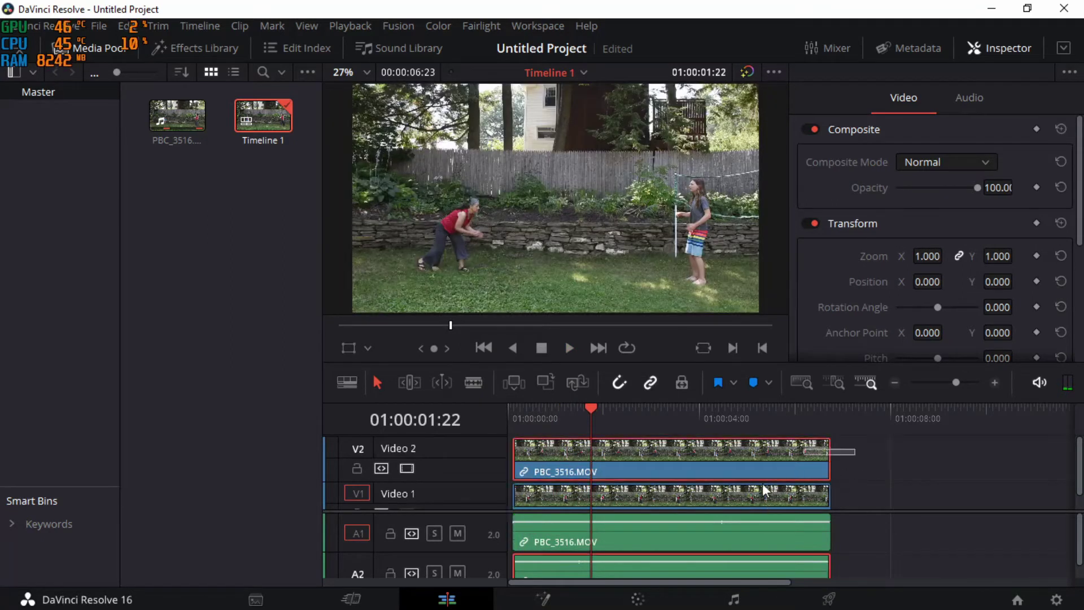
Step: Flag both stacked video clips and their linked audio in blue
scroll(738, 546, down, 1)
click(737, 546)
key(m)
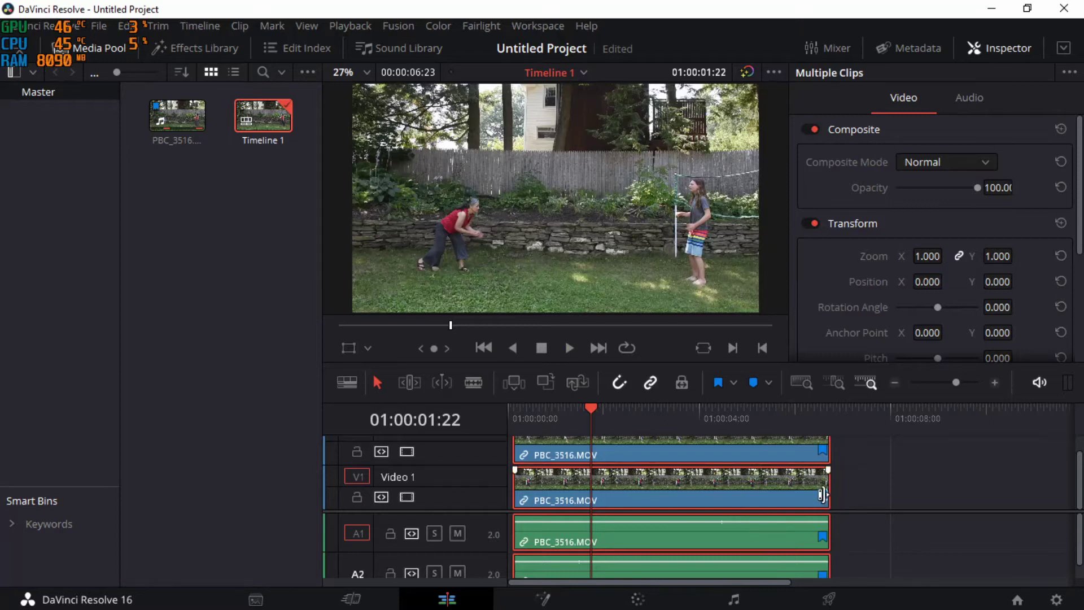
scroll(847, 497, up, 1)
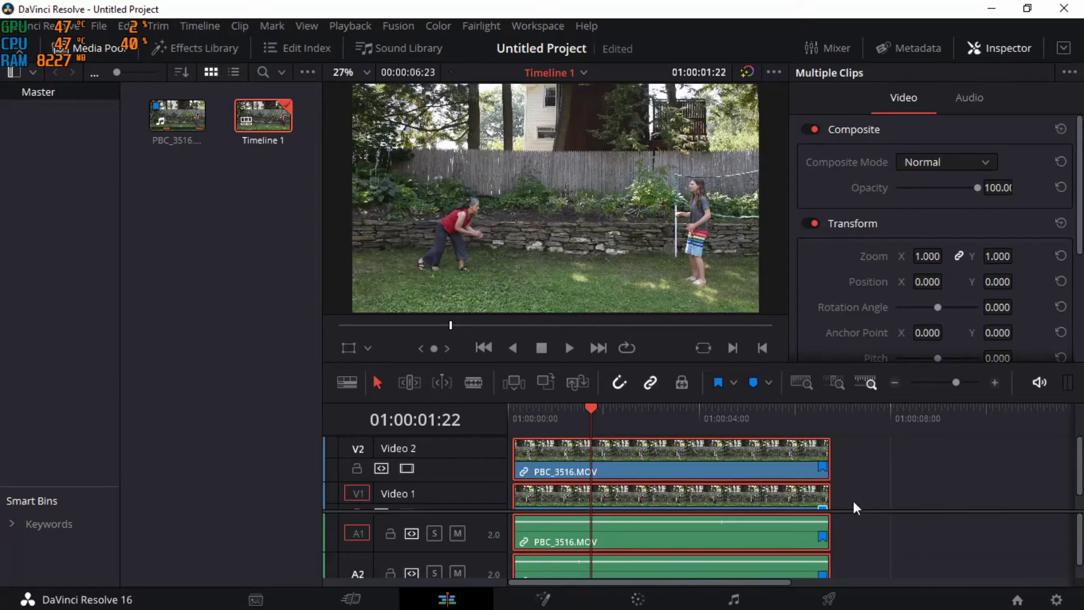
Step: Display the clips as plain bars without thumbnails and move all of them together to the start of the timeline
click(347, 382)
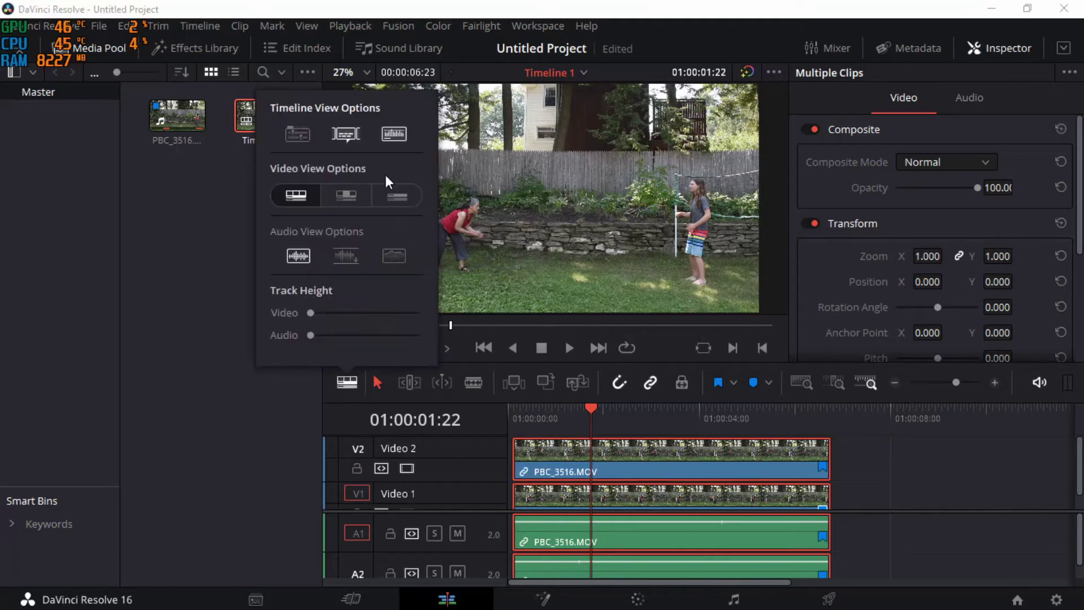
click(398, 197)
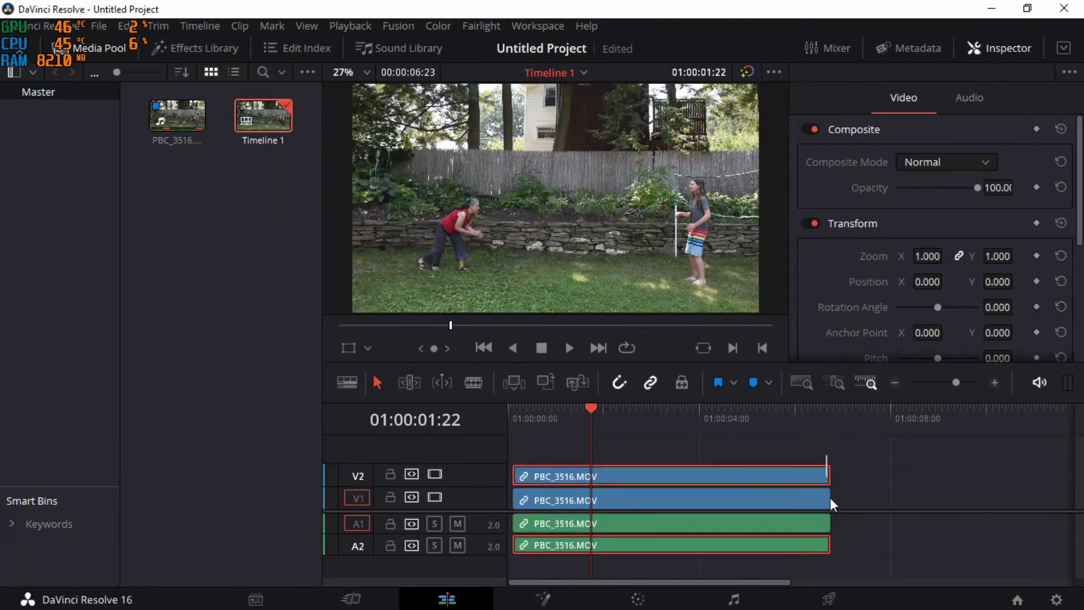
drag(757, 501, 727, 501)
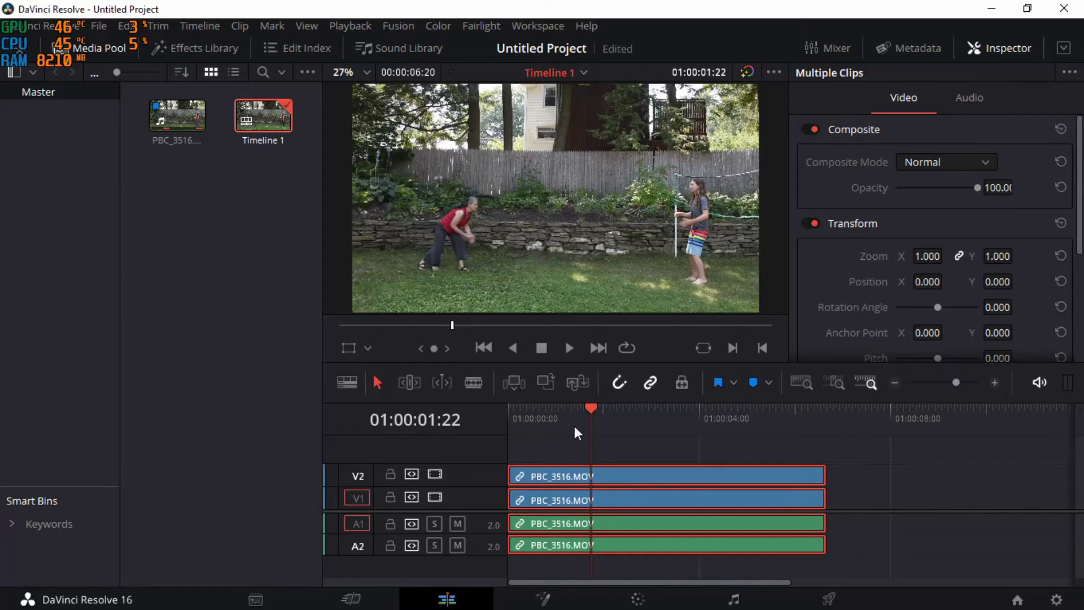
Step: Play the clips from the start, split all tracks at 01:00:06:09 and delete the leftover end pieces
key(Home)
key(space)
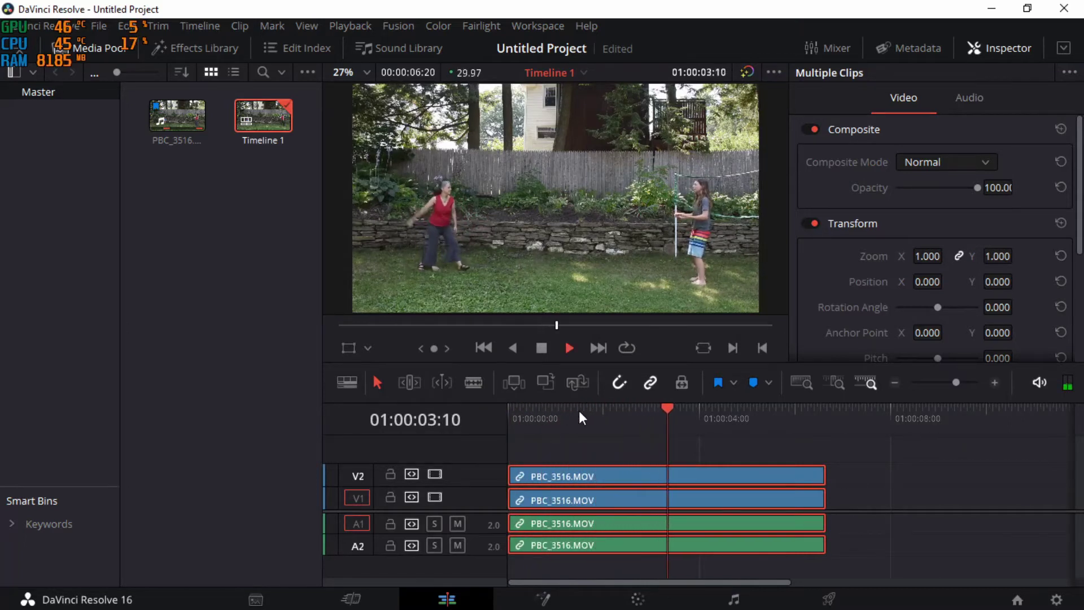
key(space)
key(space)
key(space)
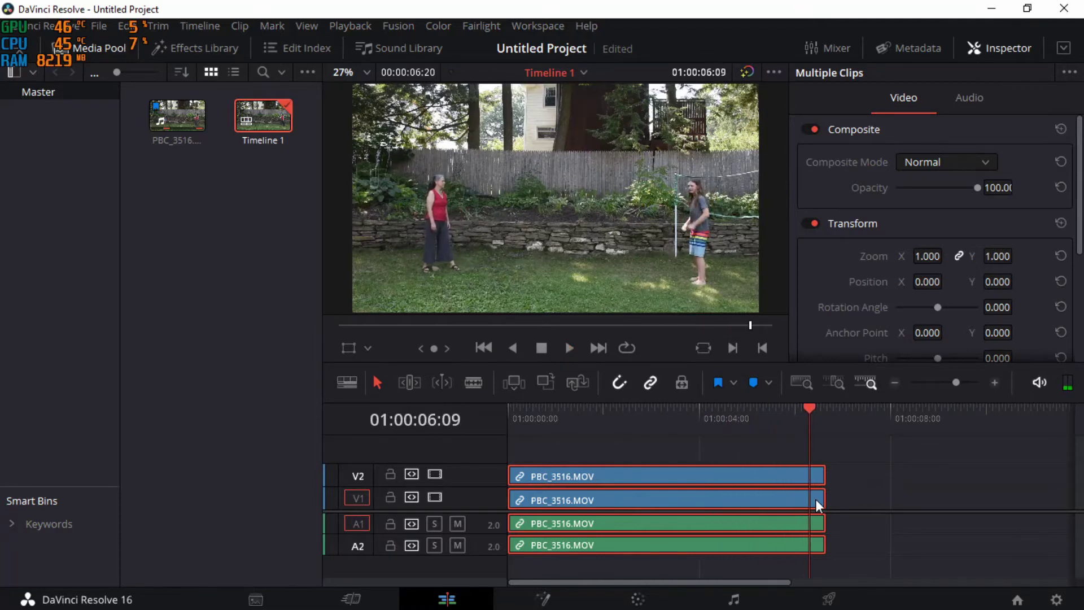
key(ctrl+b)
drag(822, 444, 853, 533)
key(Delete)
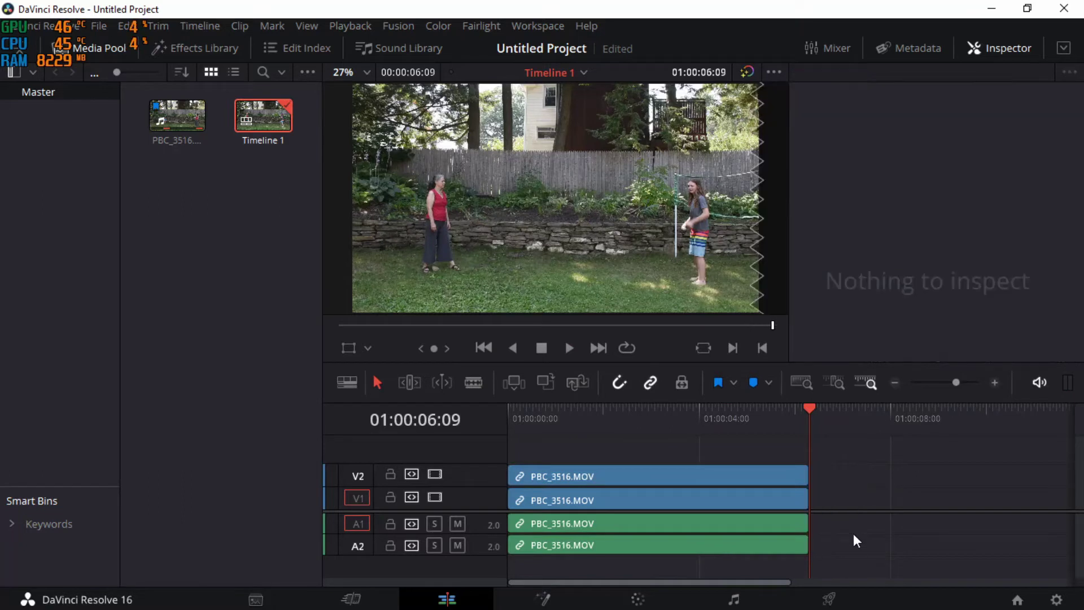
Step: With the playhead at 01:00:01:14, crop the Video 2 clip from the left by about 950 so the Video 1 player shows
drag(632, 425, 578, 448)
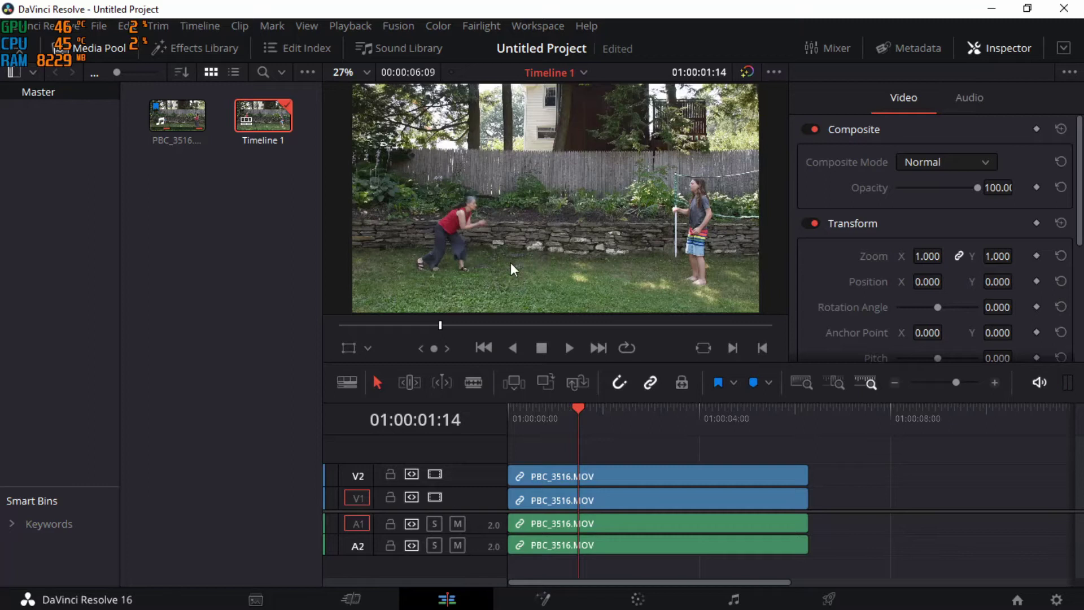
click(534, 470)
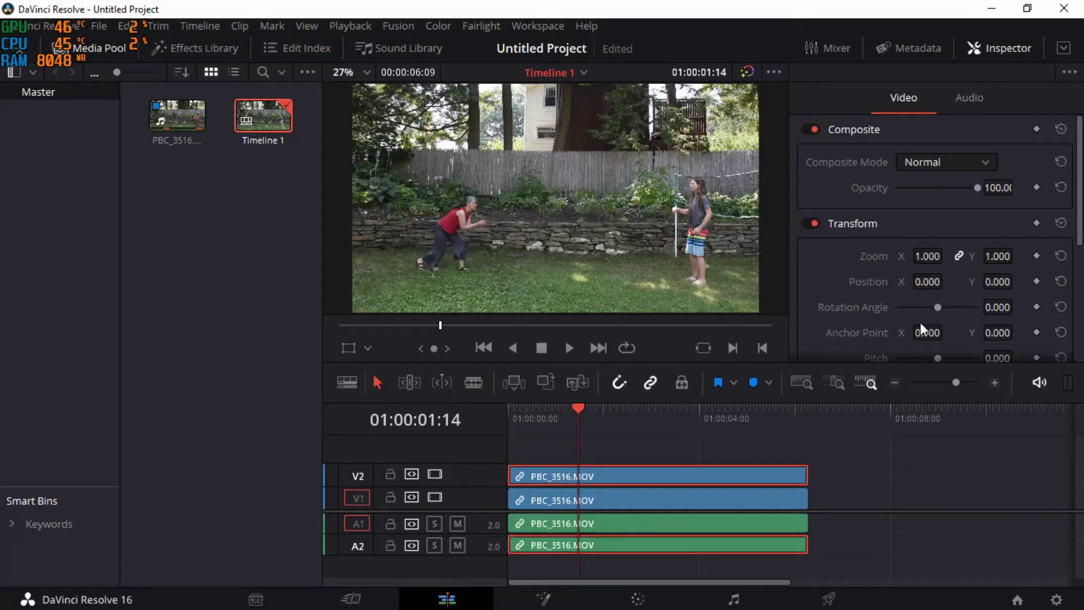
scroll(920, 322, down, 5)
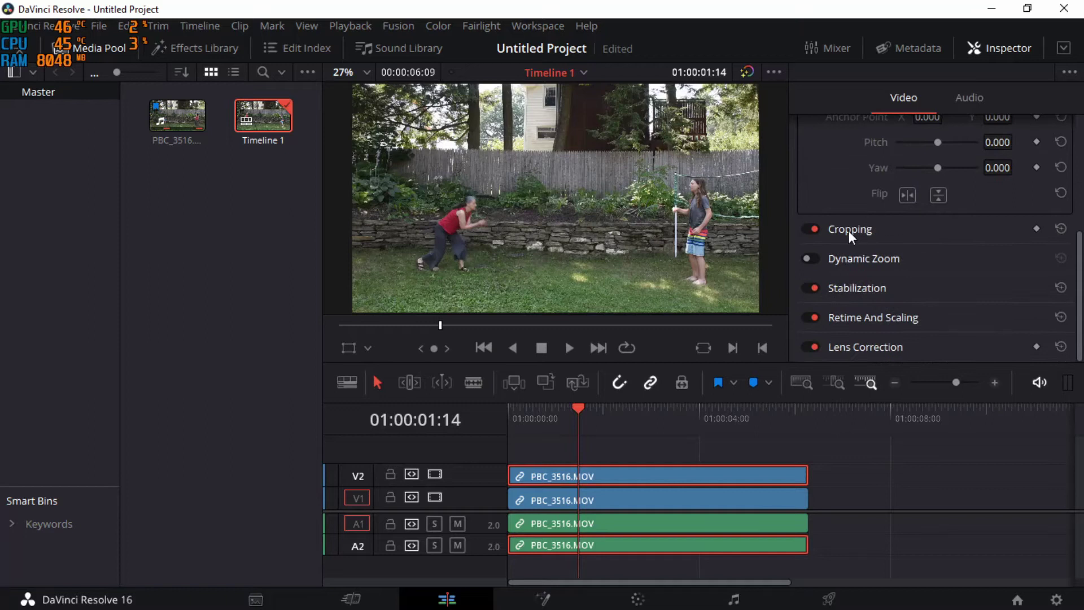
click(848, 230)
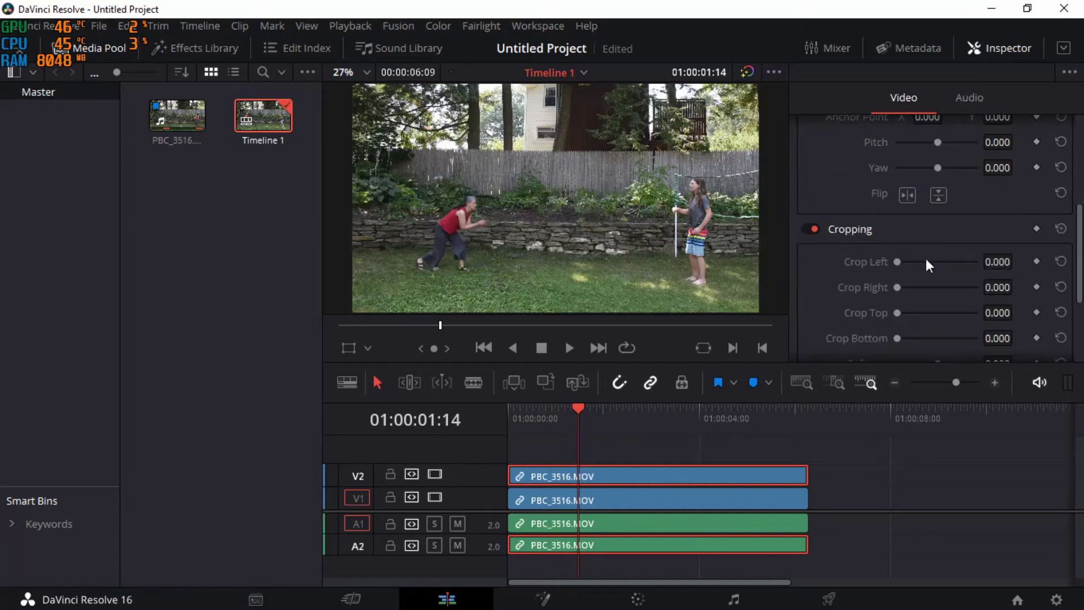
drag(898, 258, 937, 243)
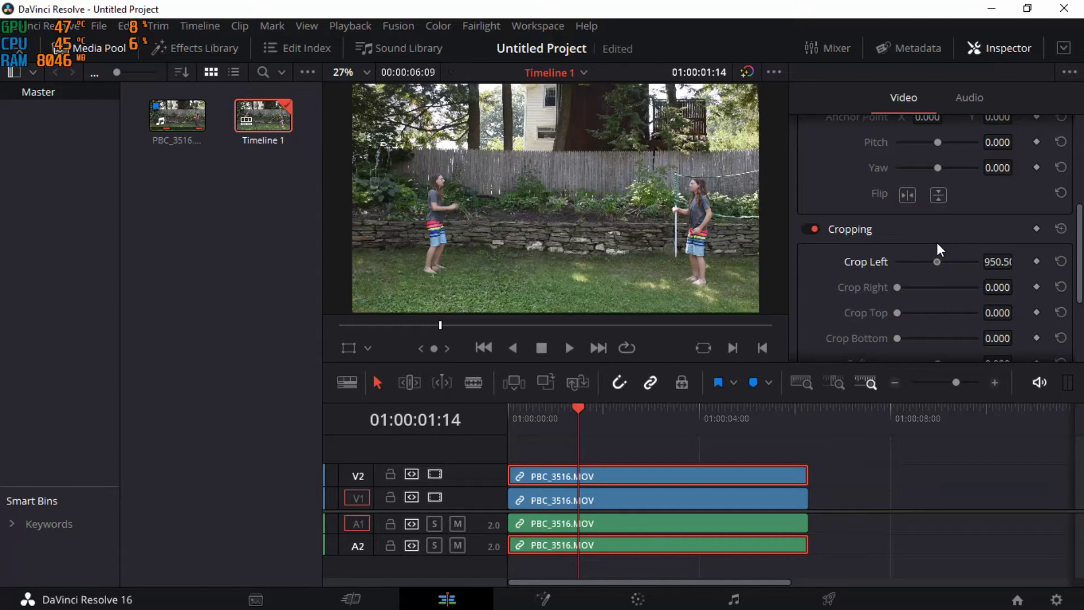
Step: Soften the cropped edge of the Video 2 clip and hide the Video 1 track to inspect that edge up close
scroll(912, 275, down, 5)
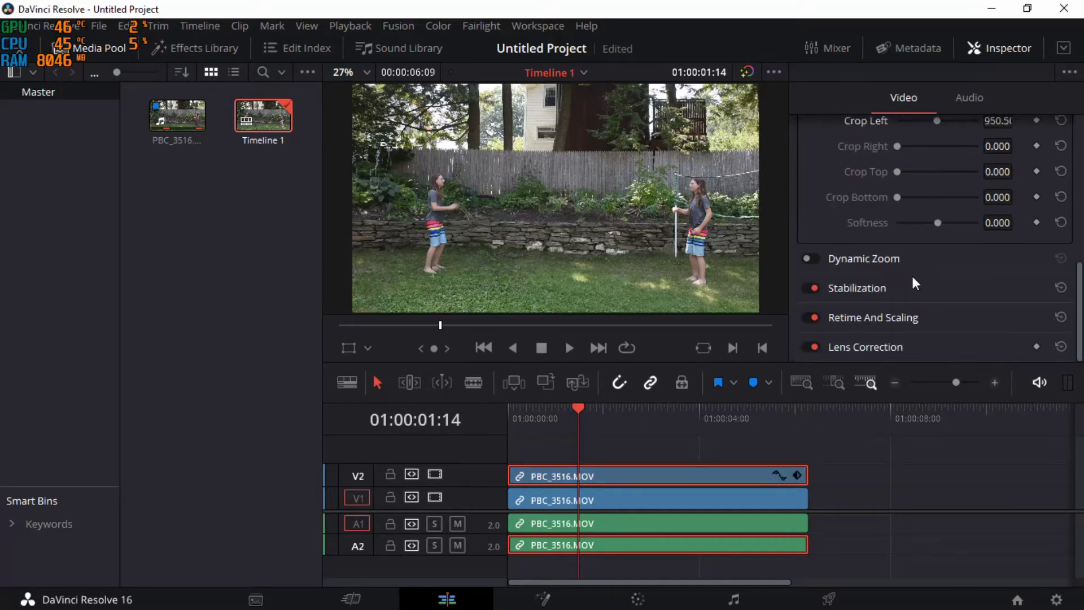
drag(988, 222, 1017, 223)
click(567, 500)
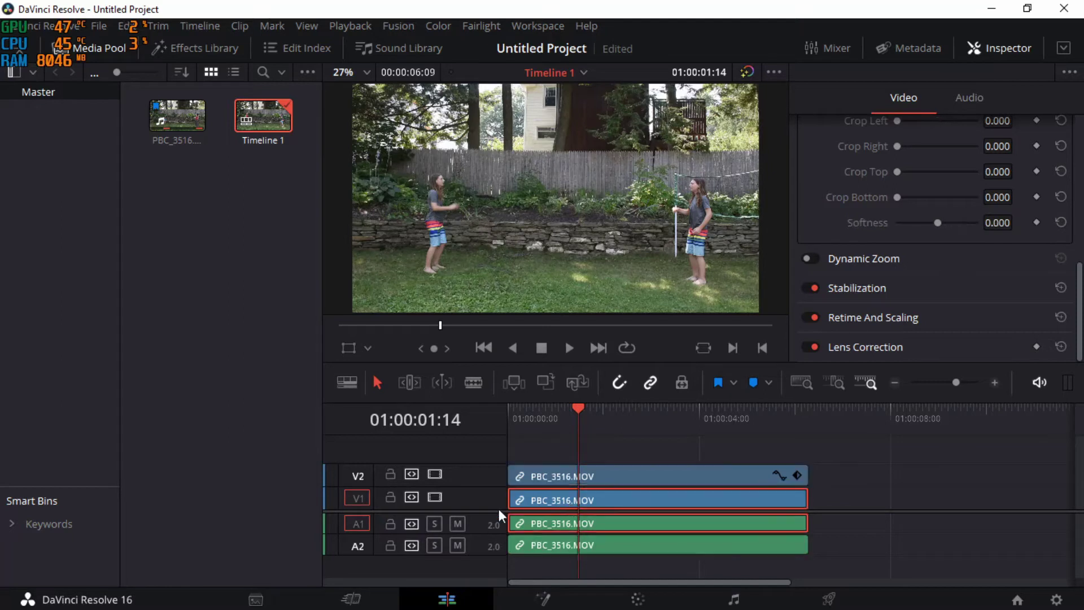
click(434, 497)
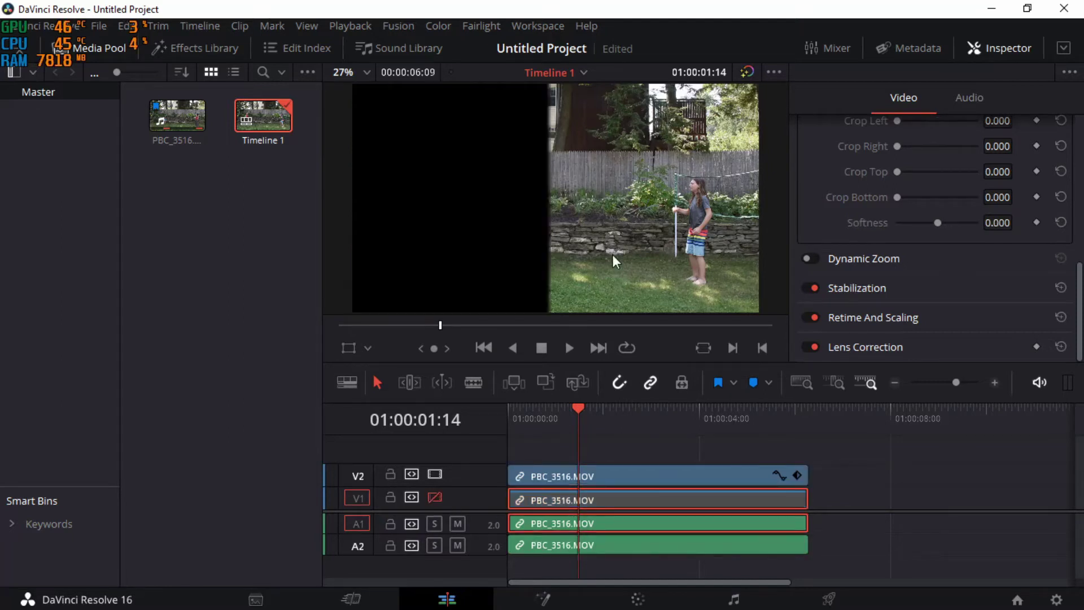
scroll(601, 195, up, 4)
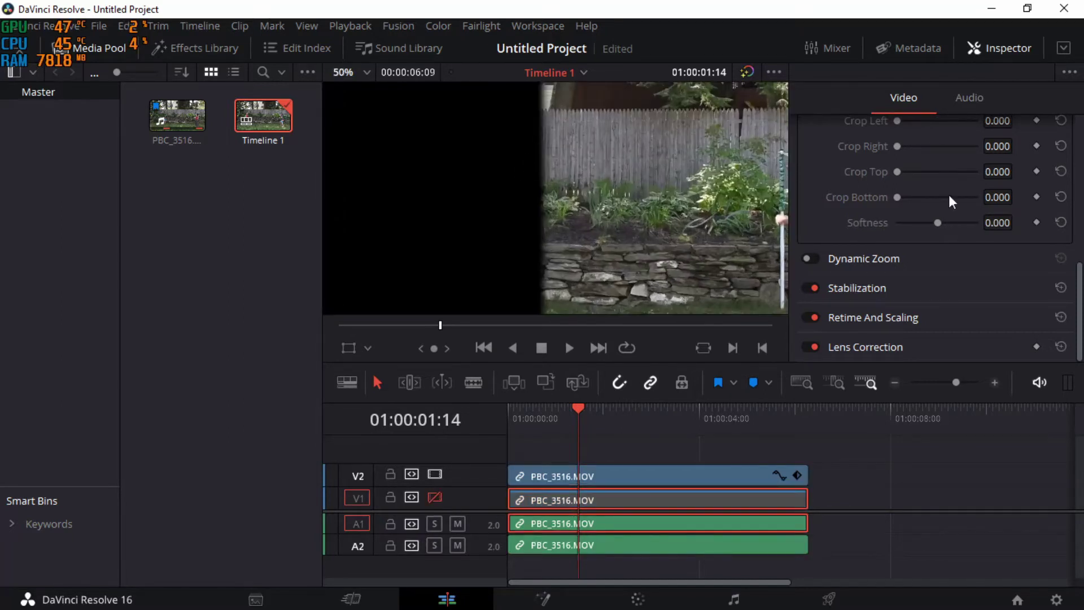
Step: Set the crop softness to 5.000 on the Video 1 clip and to 4.600 on the Video 2 clip
mouse_move(987, 217)
mouse_down()
mouse_move(929, 219)
mouse_move(987, 219)
mouse_up()
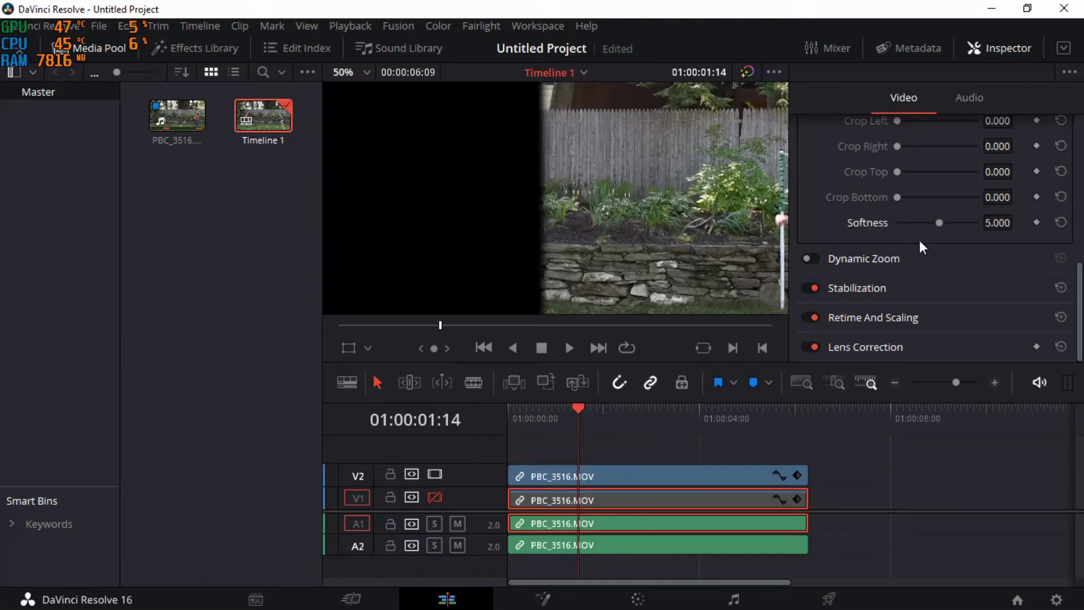
click(618, 479)
mouse_move(1005, 220)
mouse_down()
mouse_move(988, 219)
mouse_move(1006, 220)
mouse_up()
scroll(695, 187, down, 4)
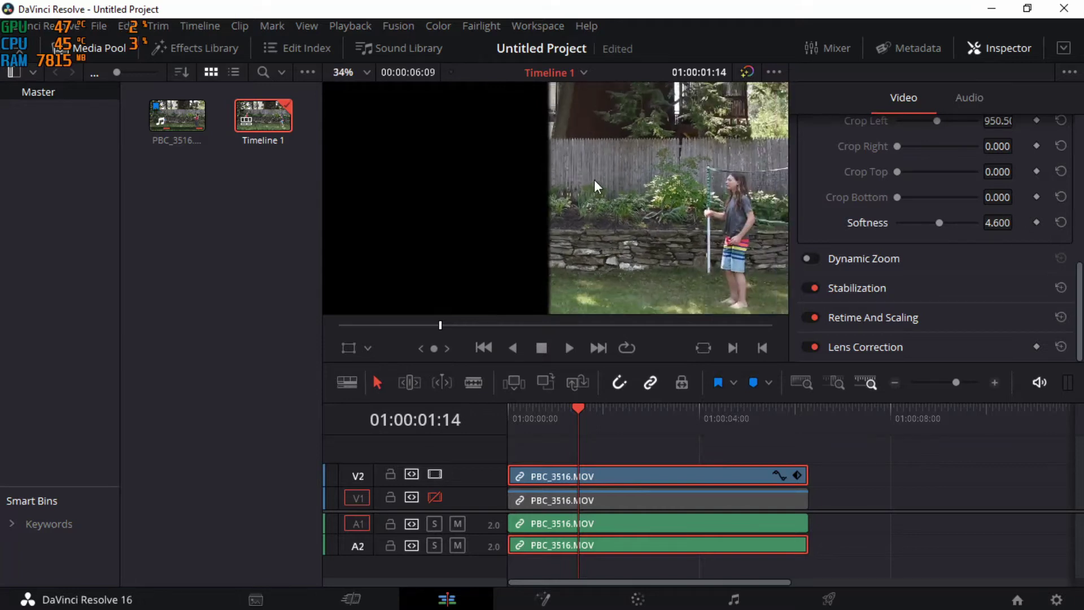
scroll(684, 218, down, 1)
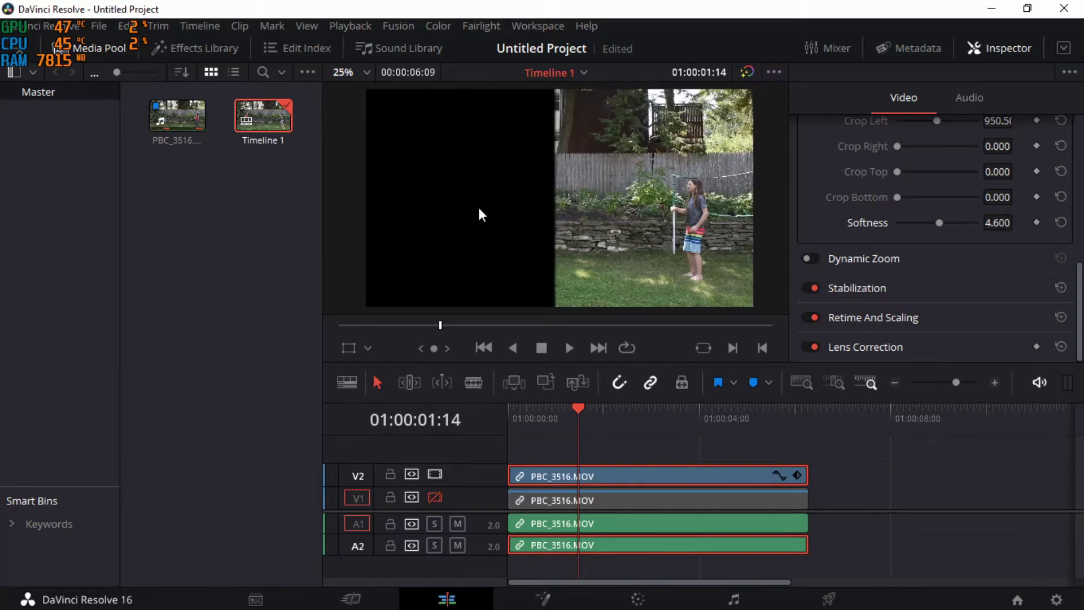
middle_drag(481, 215, 470, 220)
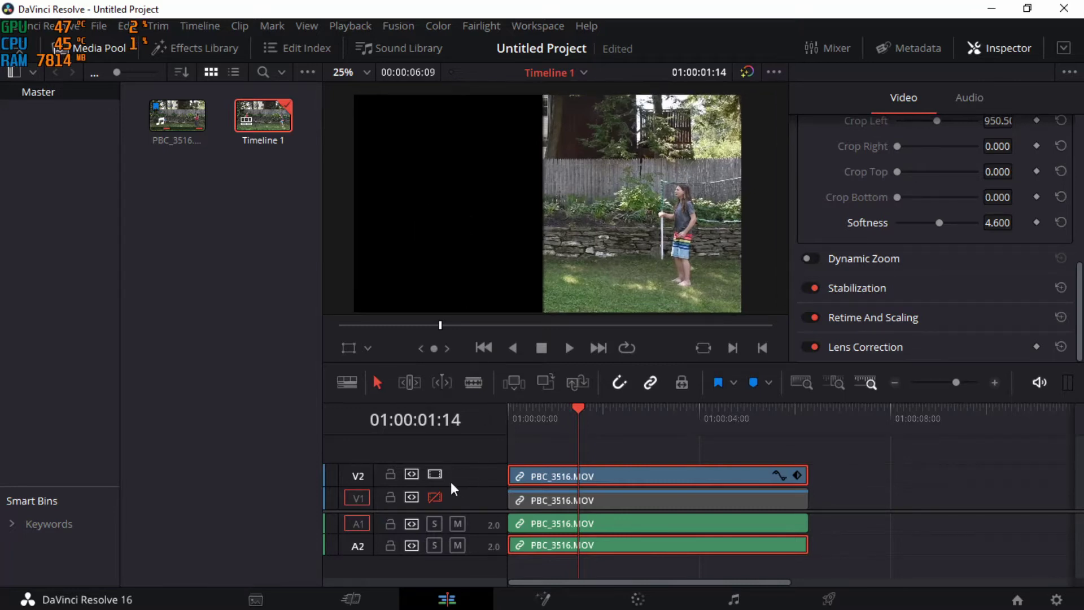
Step: Show the Video 1 track again and return the playhead to the start to play the composite
click(434, 497)
drag(558, 408, 491, 426)
key(space)
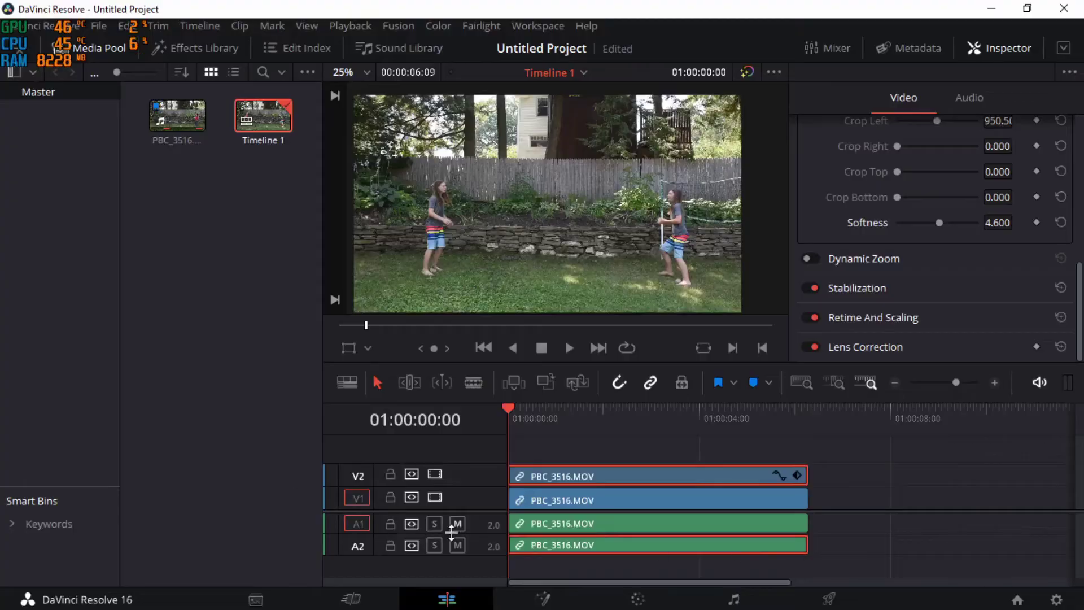
Step: Mute audio tracks A1 and A2 and preview the whole composite in full screen
click(456, 520)
click(458, 545)
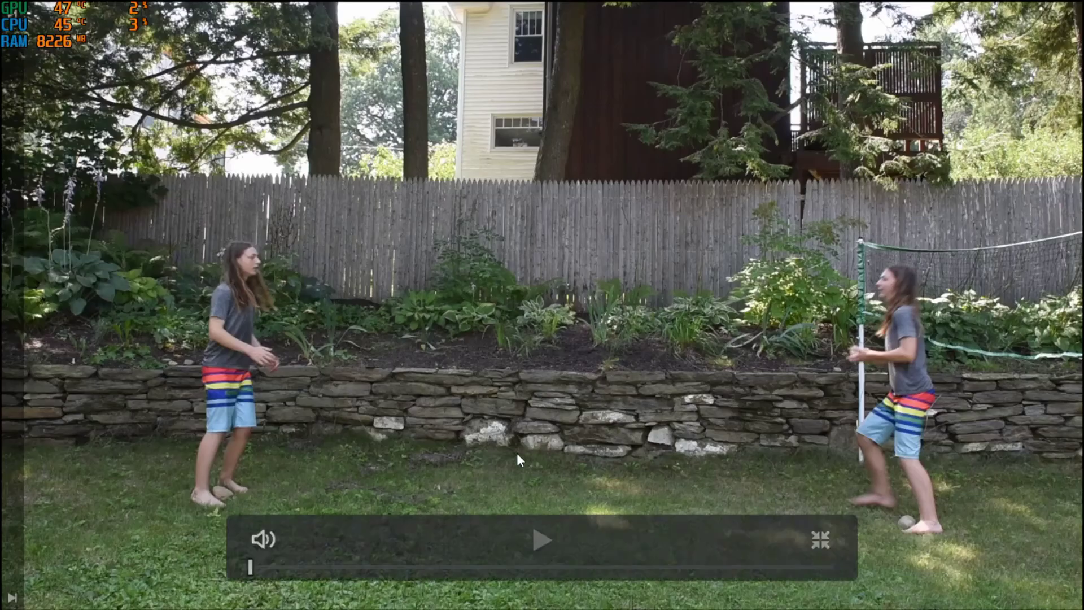
click(553, 536)
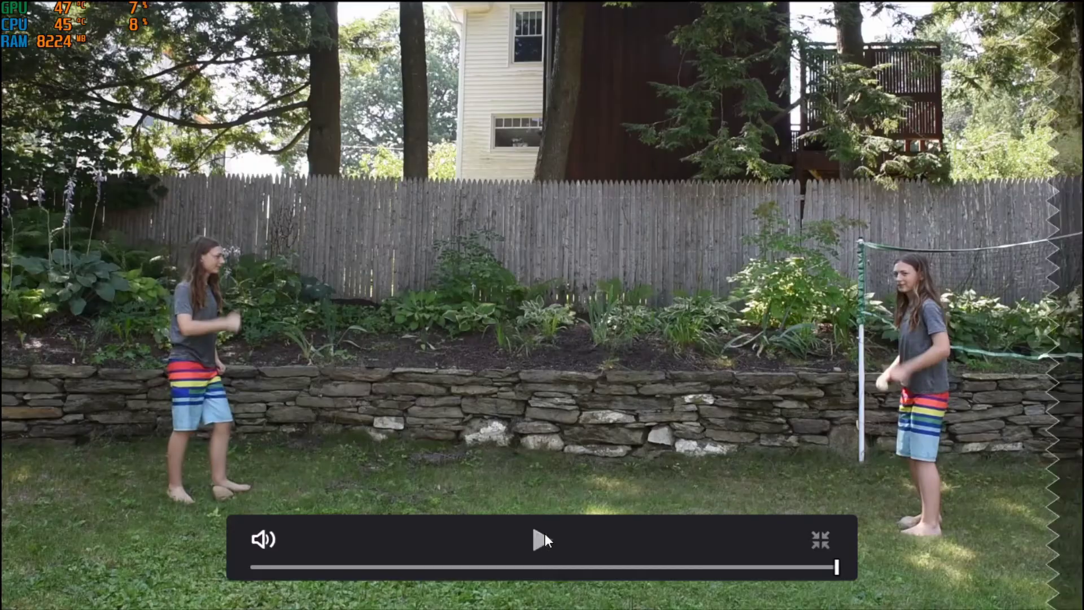
click(820, 540)
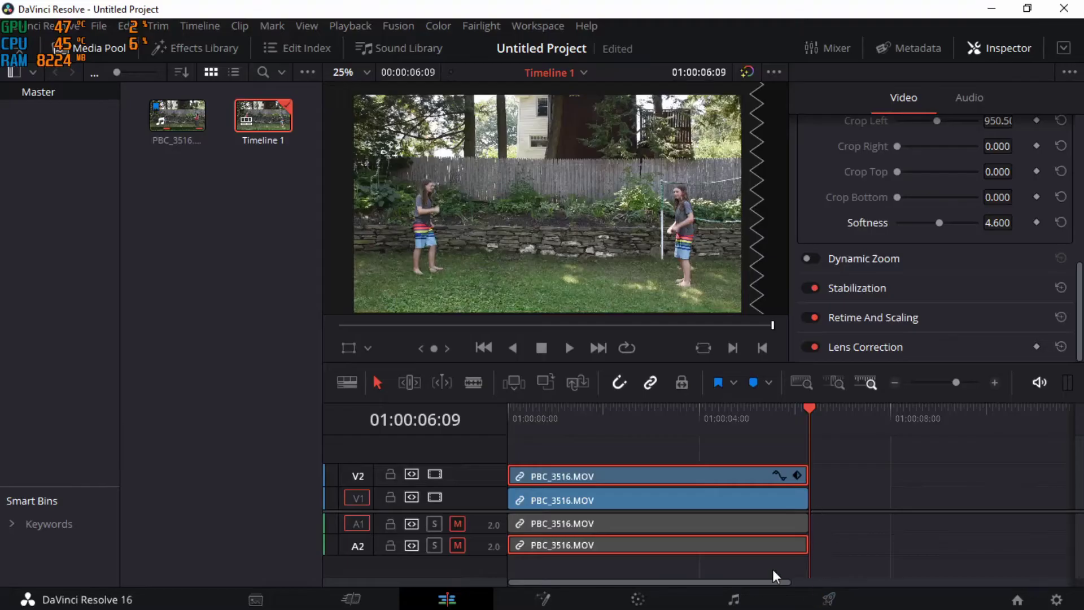
Step: Switch to the Deliver page and name the render output src-composite-1
click(828, 597)
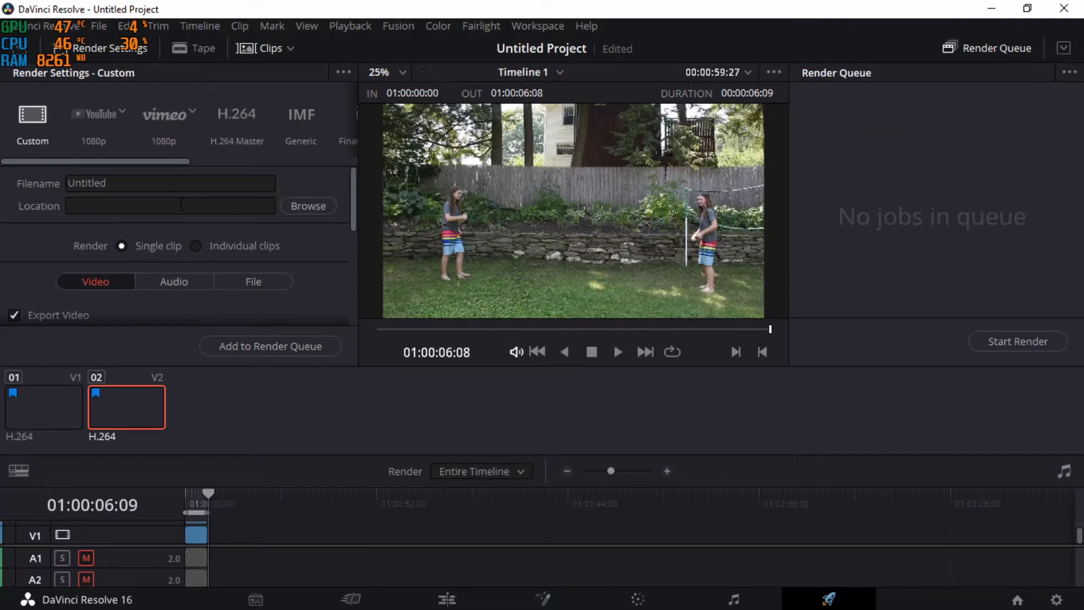
click(93, 183)
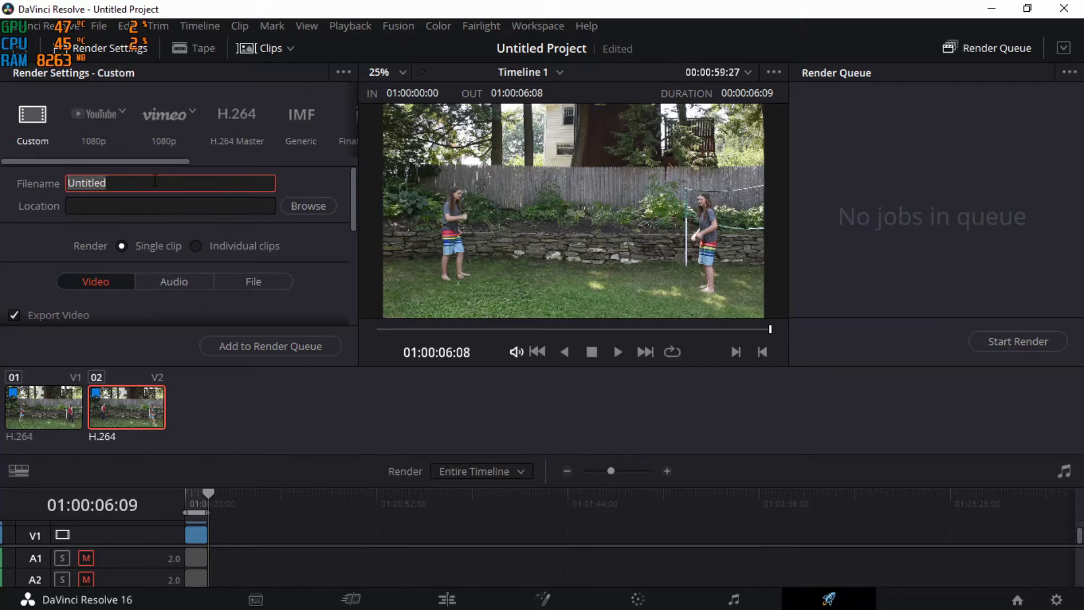
text(src-comp)
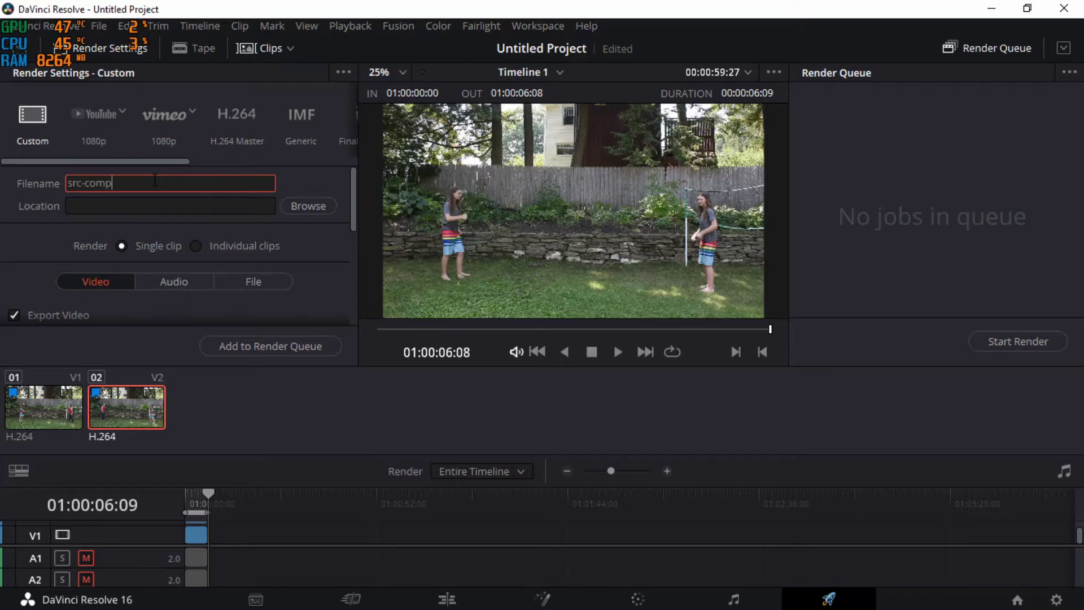
text(osite-1)
click(179, 207)
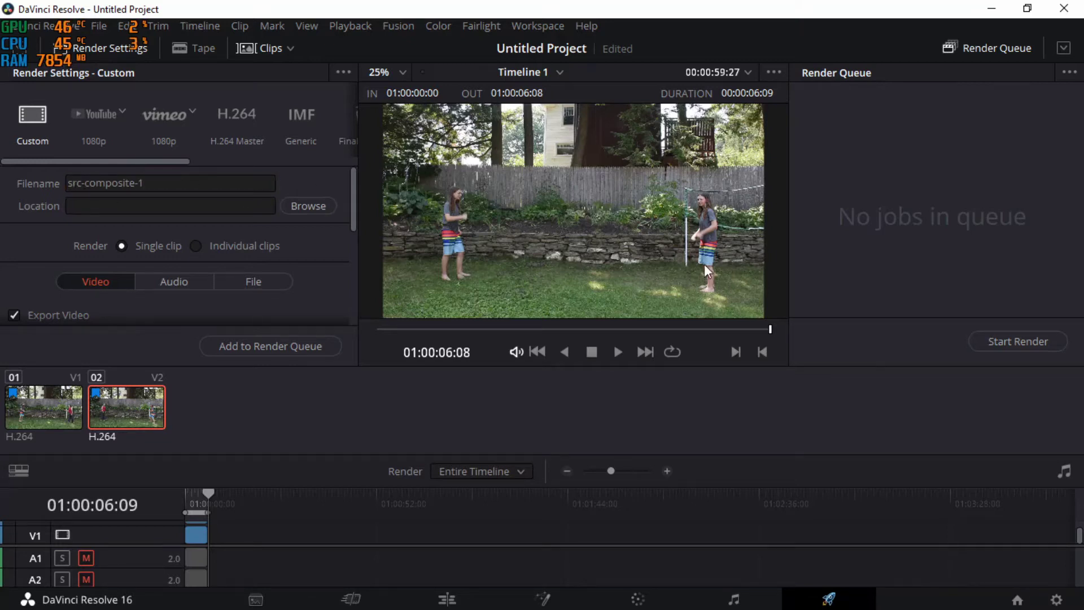
click(169, 185)
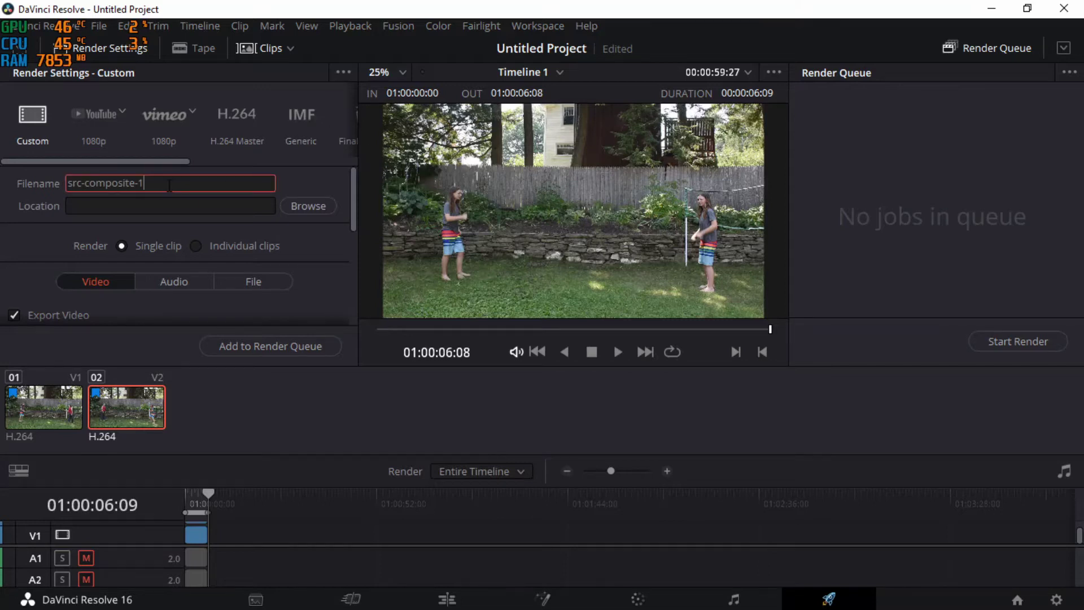
Step: Set the video export format to MP4 in the render settings
click(283, 162)
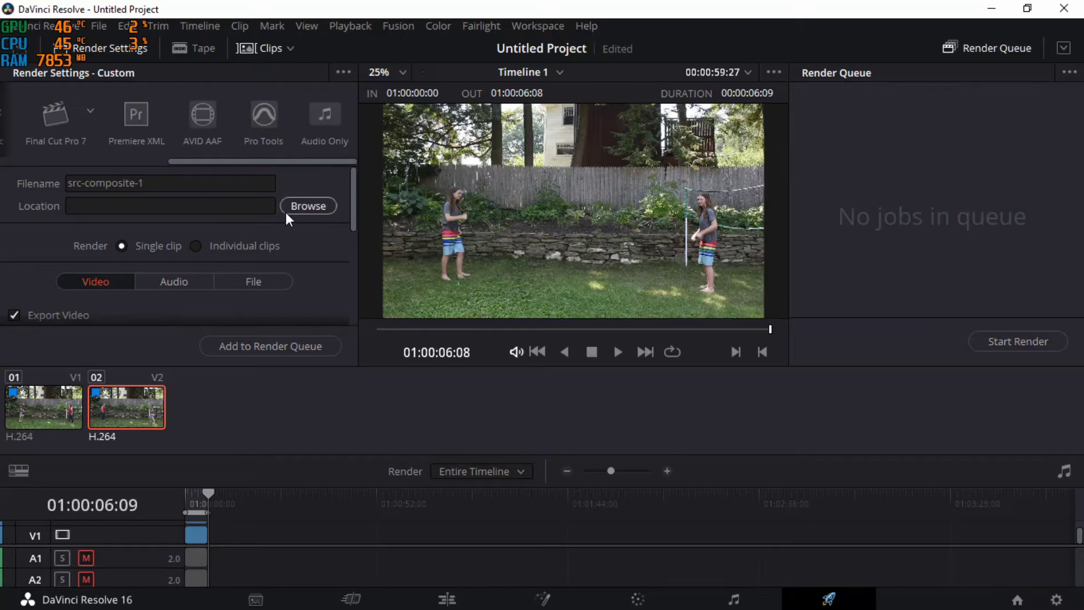
scroll(213, 288, down, 3)
click(219, 203)
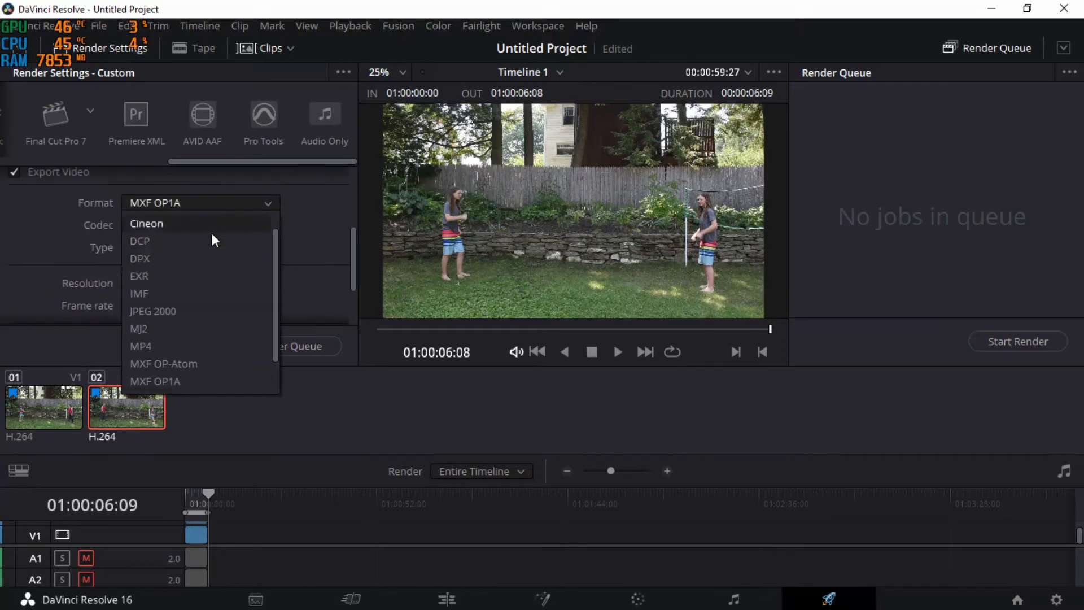
click(210, 346)
scroll(290, 283, up, 3)
Step: Set the render location to the clonecatch folder inside 3D Objects\Projects, keeping the file name src-composite-1
click(305, 208)
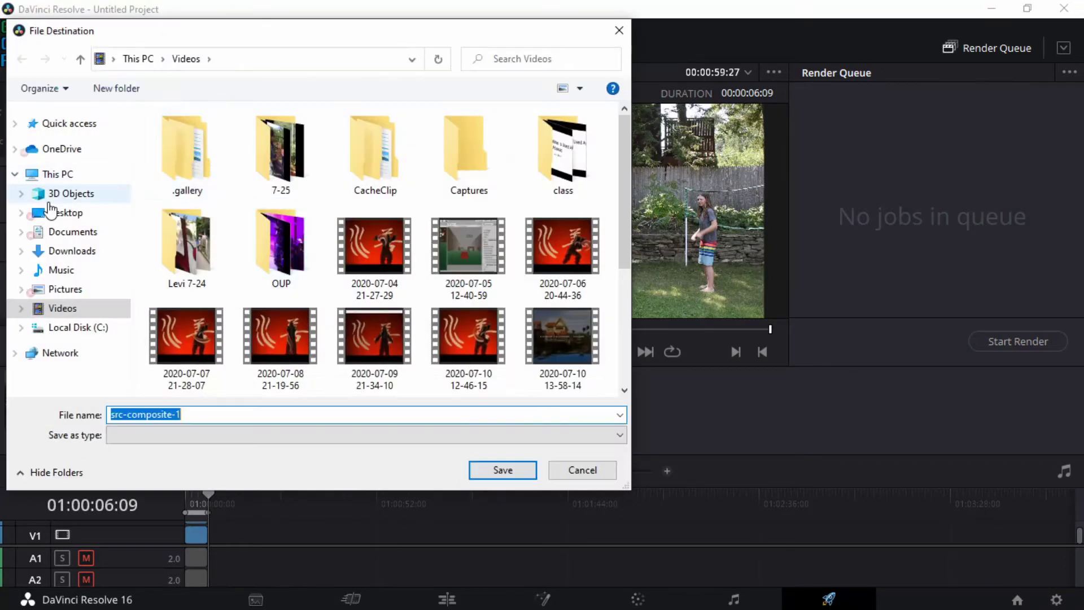
click(62, 193)
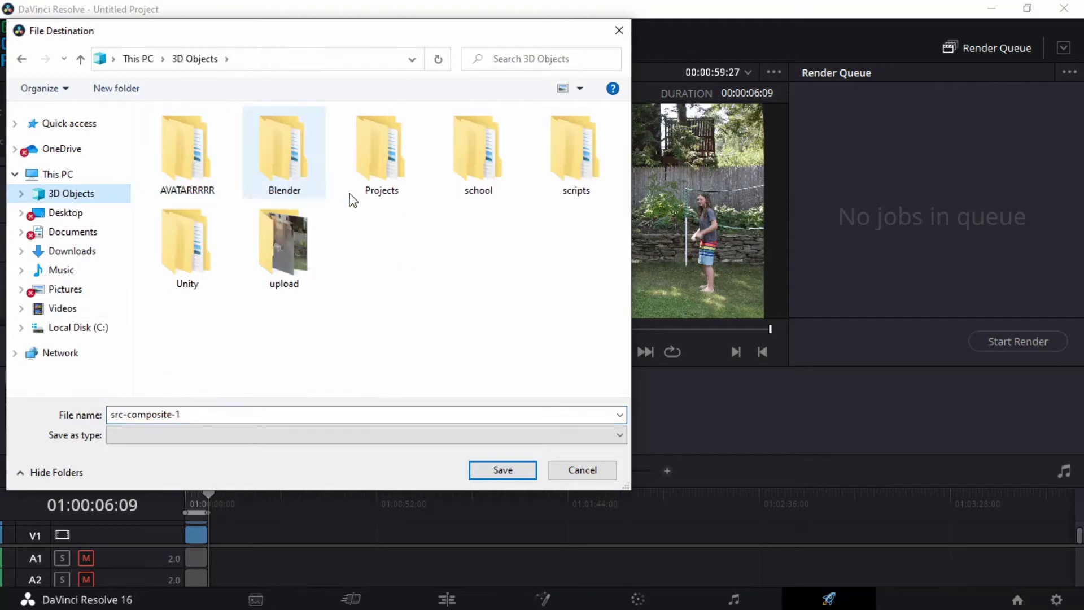
double_click(379, 149)
click(489, 172)
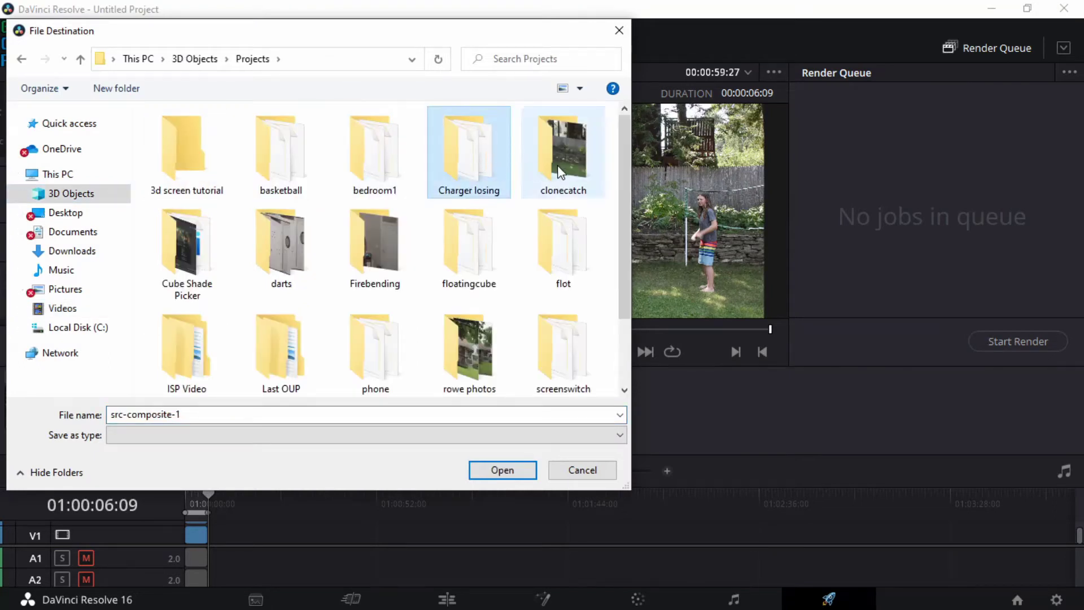
double_click(524, 170)
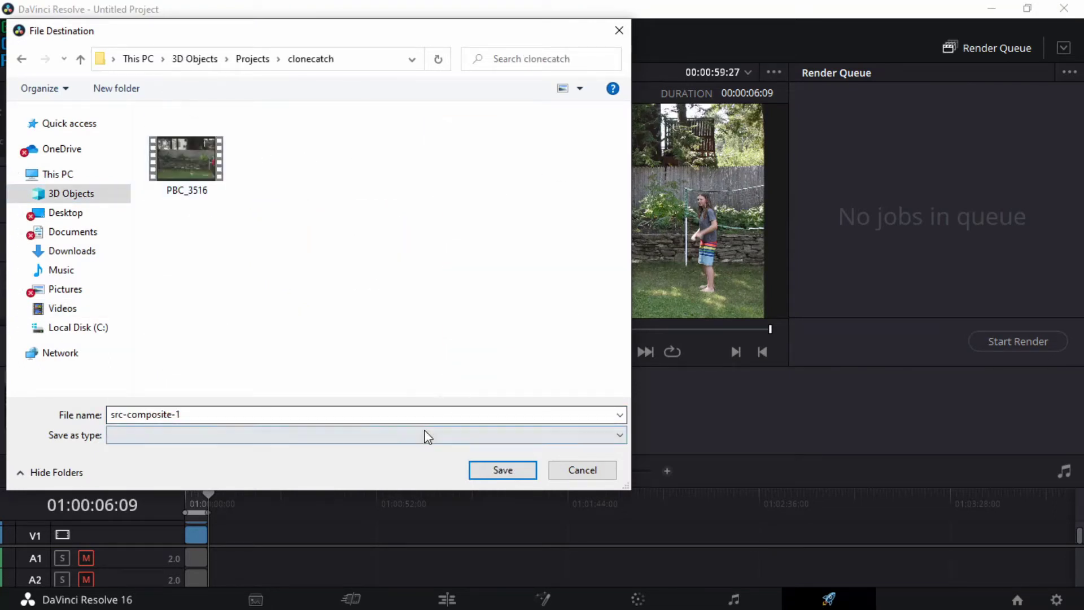
click(500, 472)
Step: Add the job to the render queue and render it, then quit DaVinci Resolve without saving the project
click(274, 346)
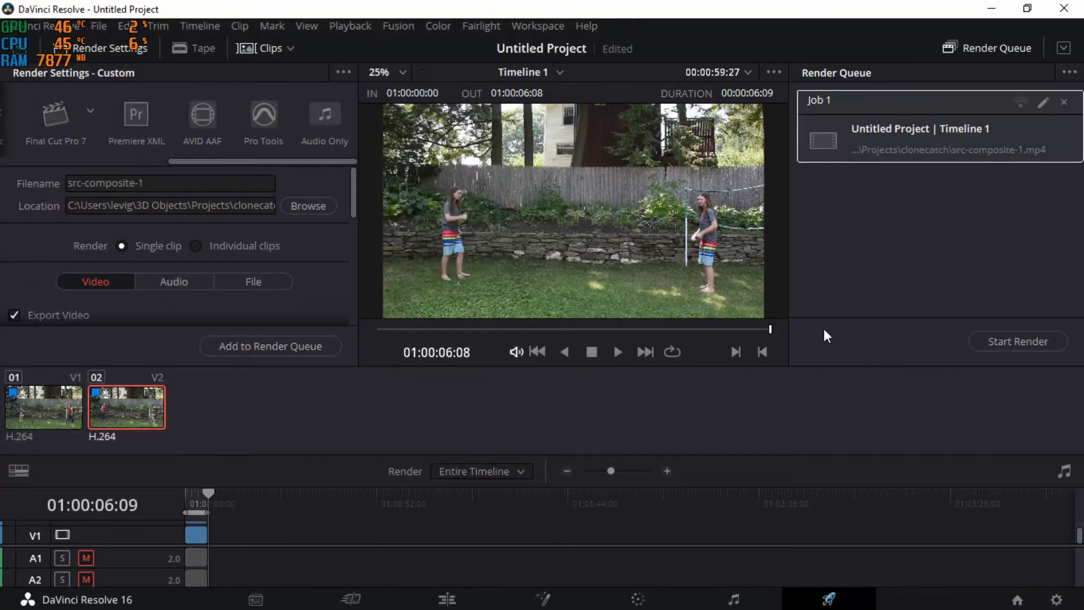
click(979, 341)
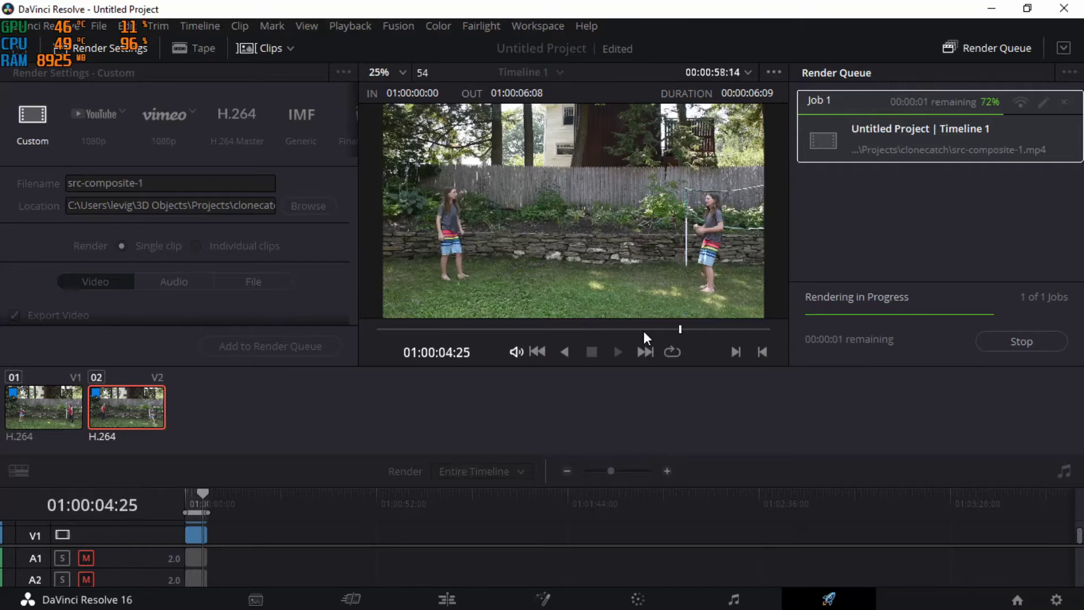
key(ctrl+q)
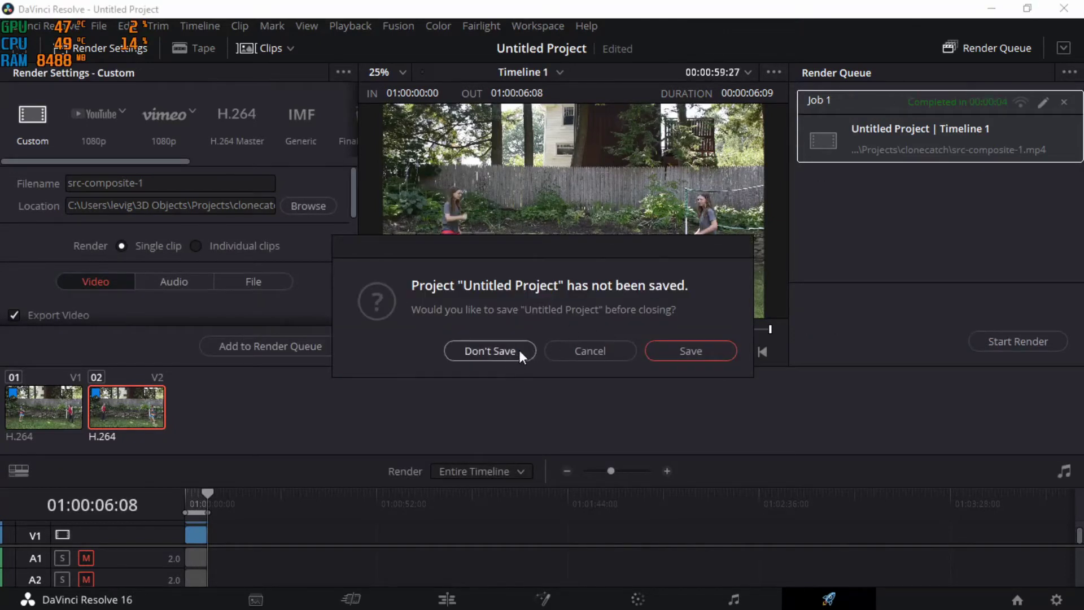
click(518, 351)
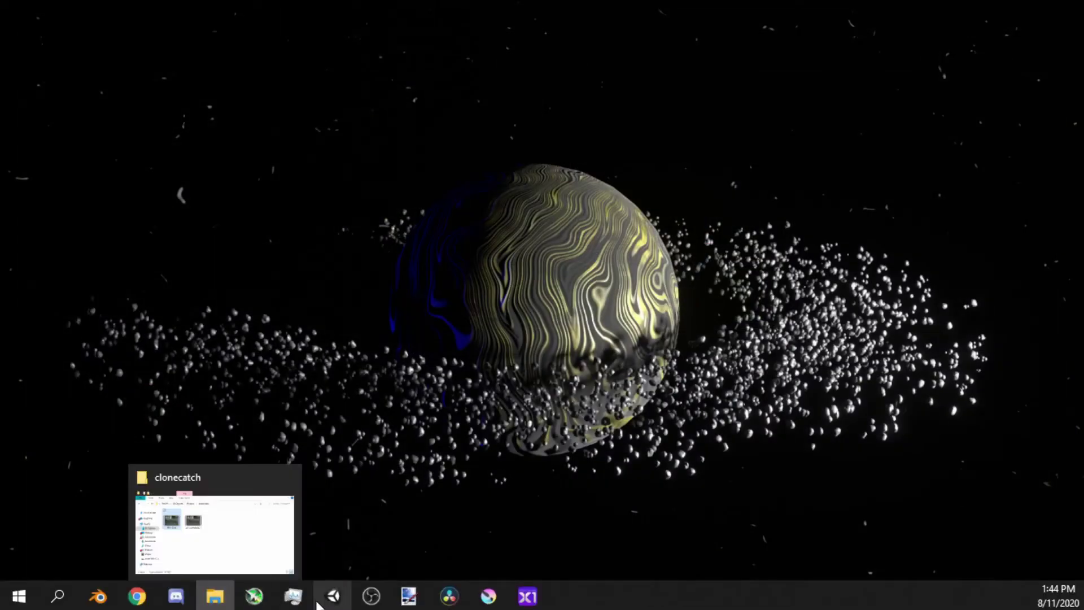
Step: Launch Blender and create a new Video Editing file
mouse_move(371, 595)
click(90, 596)
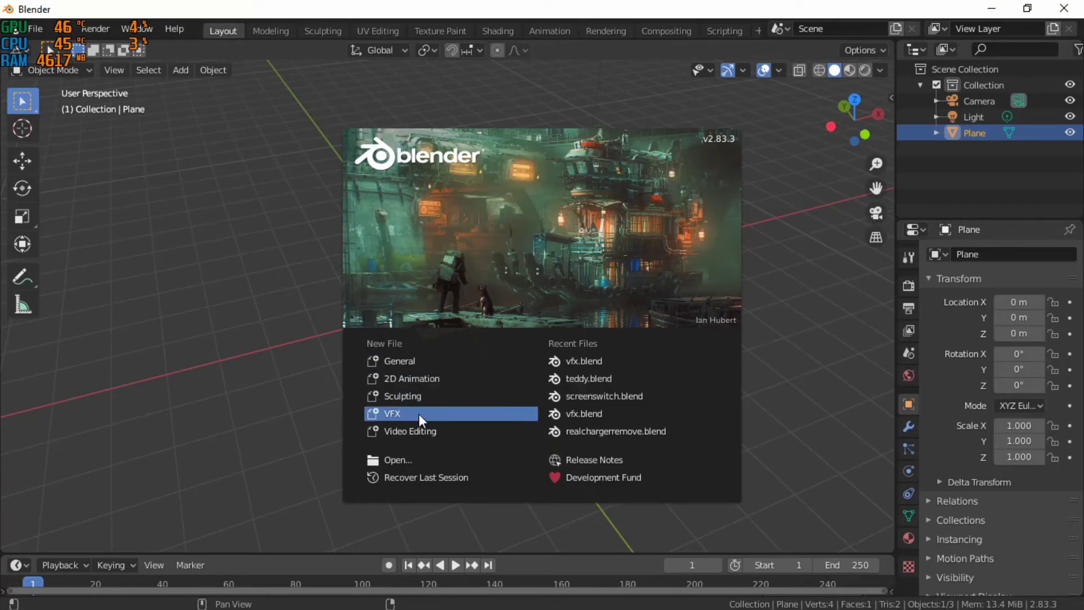
click(416, 432)
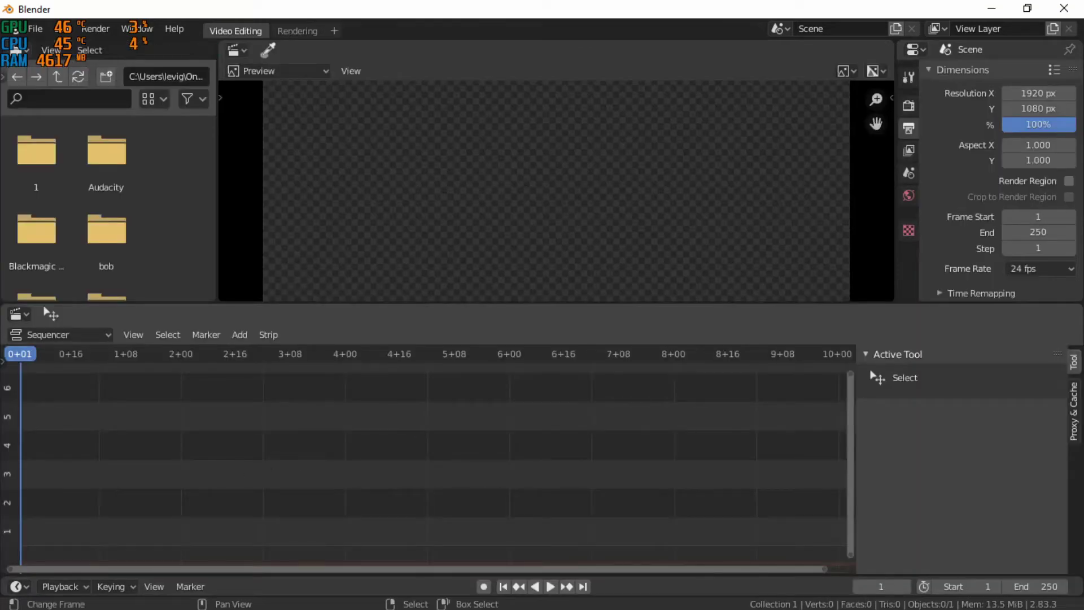
Step: Bring the rendered src-composite-1 clip from the clonecatch folder into Blender's sequencer, starting at the first frame
key(alt+Tab)
drag(712, 203, 867, 203)
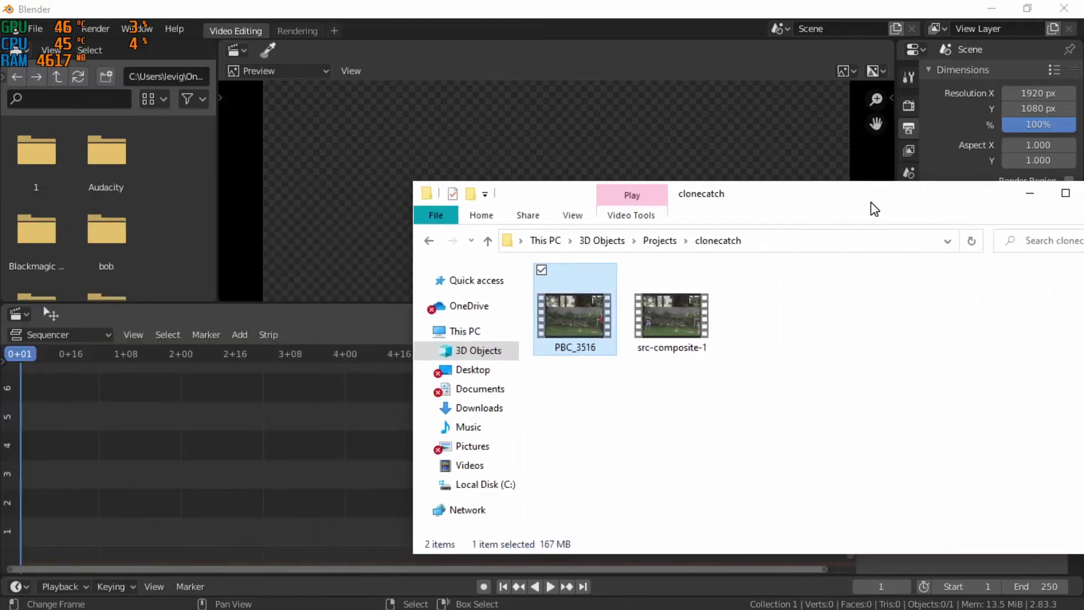
click(680, 309)
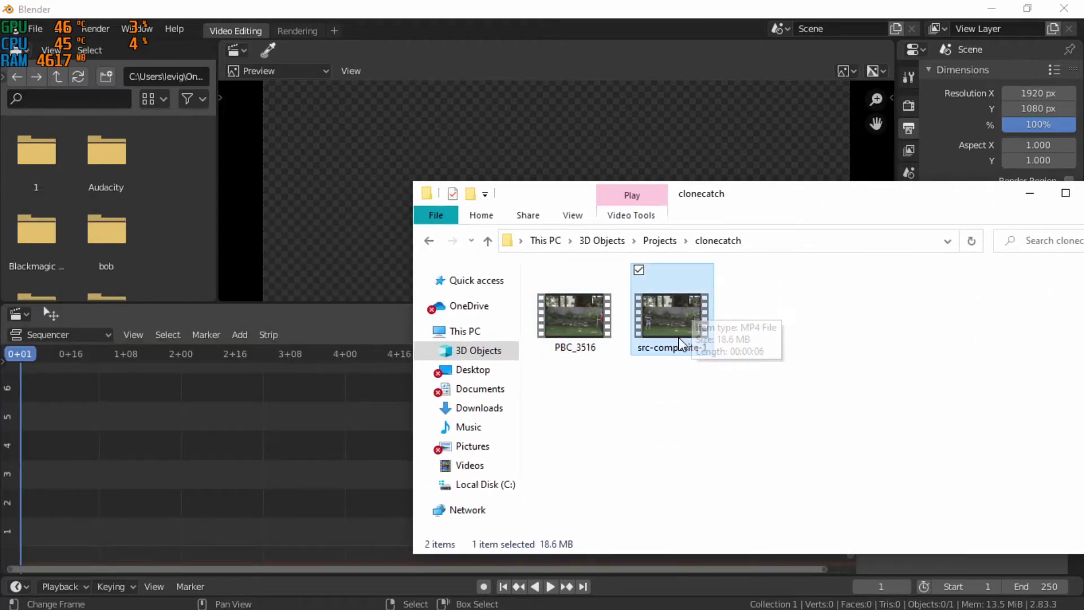
drag(114, 411, 114, 411)
click(273, 24)
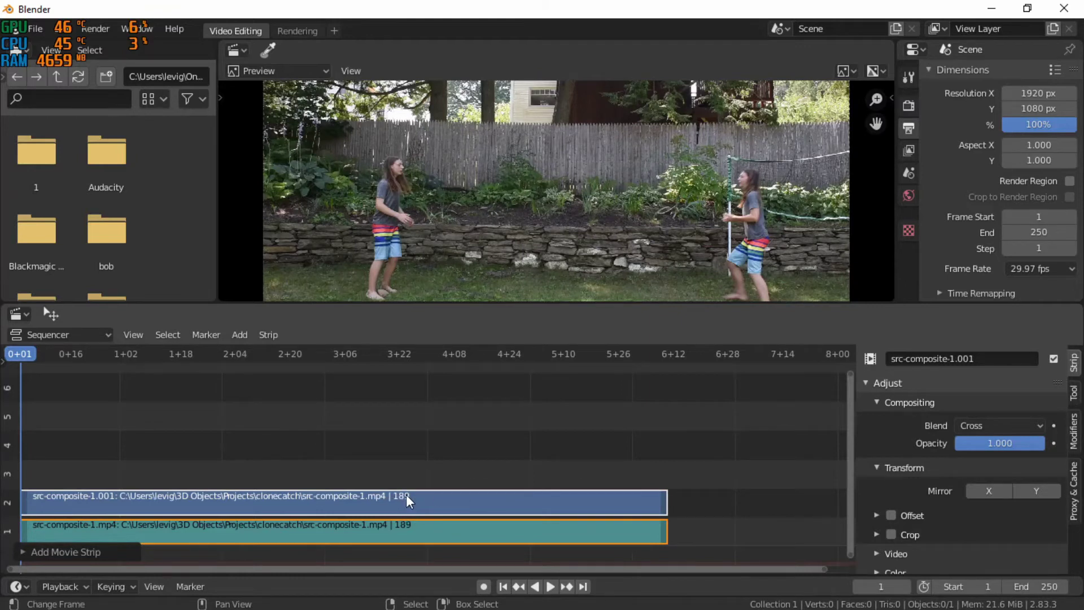
Step: Set the scene's end frame to 189 to match the length of the movie strip
click(1041, 586)
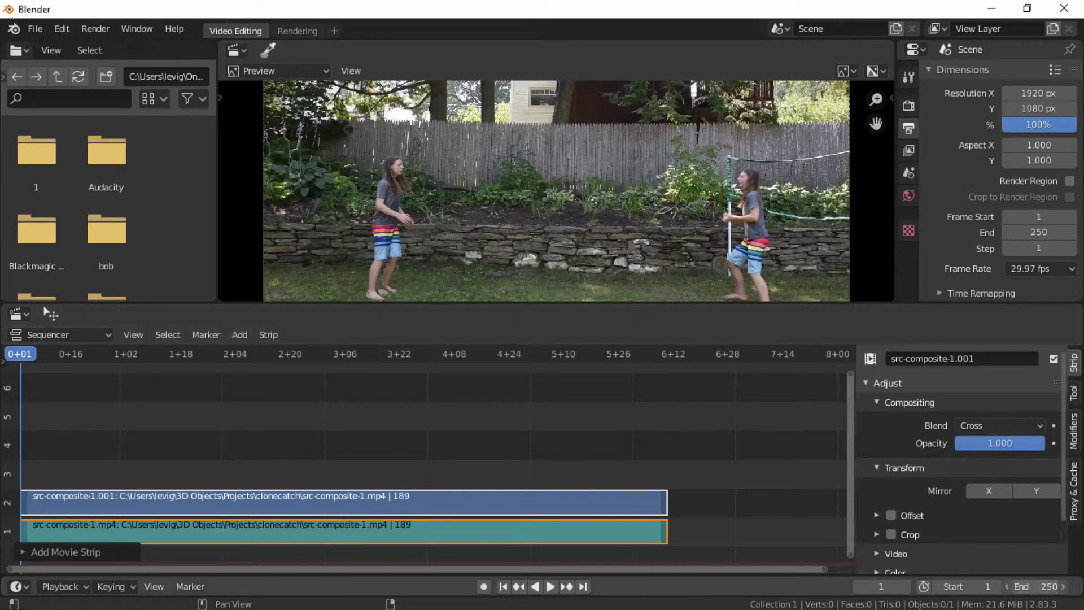
text(18)
text(79)
key(BackSpace)
key(BackSpace)
text(9)
key(Return)
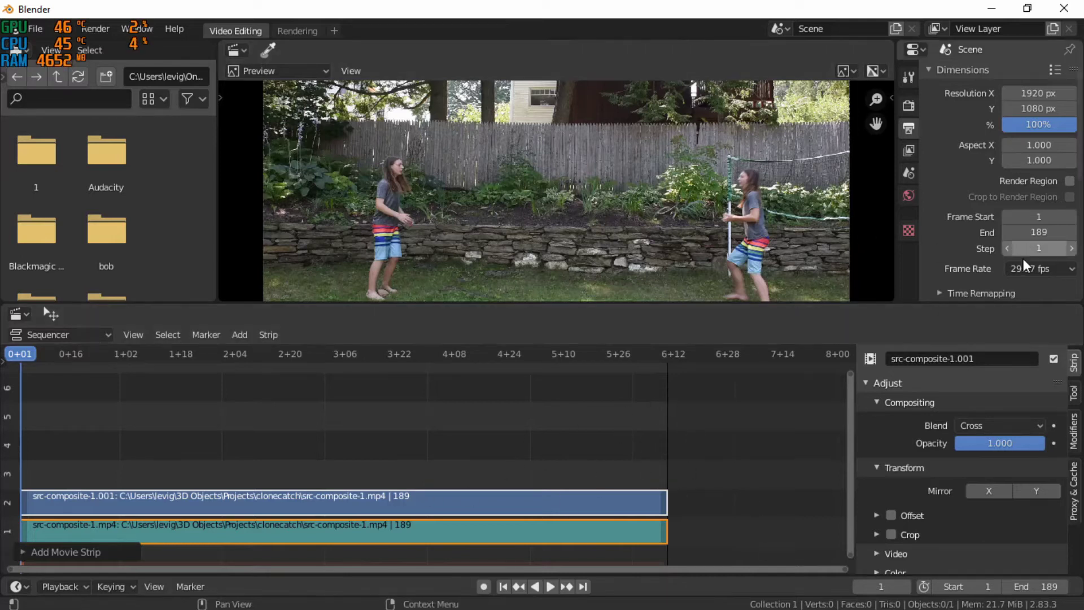
Step: Change the render output file format to JPEG
scroll(1023, 259, down, 5)
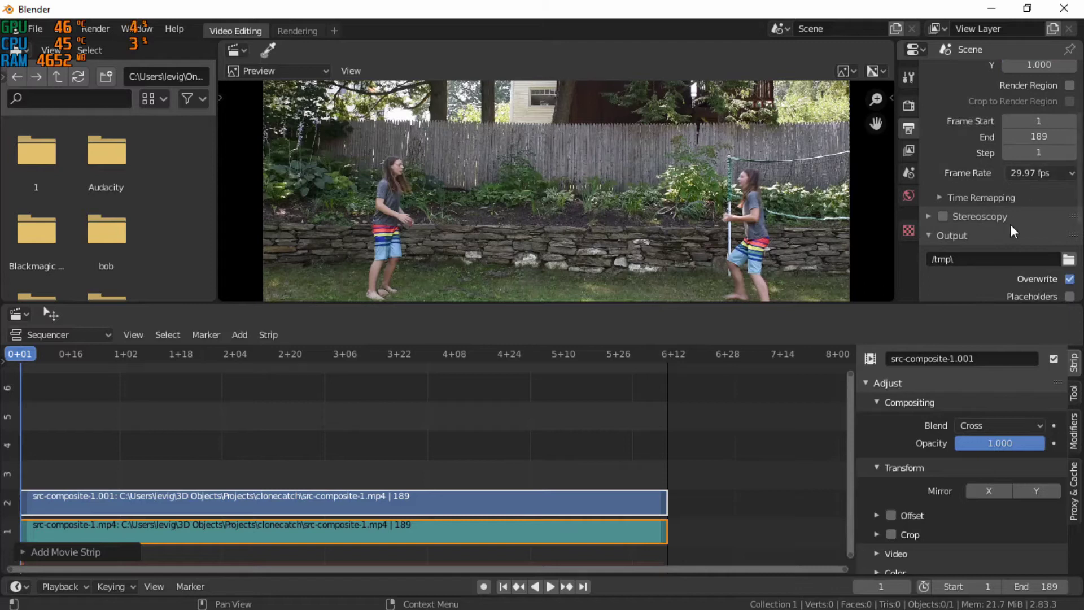
scroll(998, 248, down, 3)
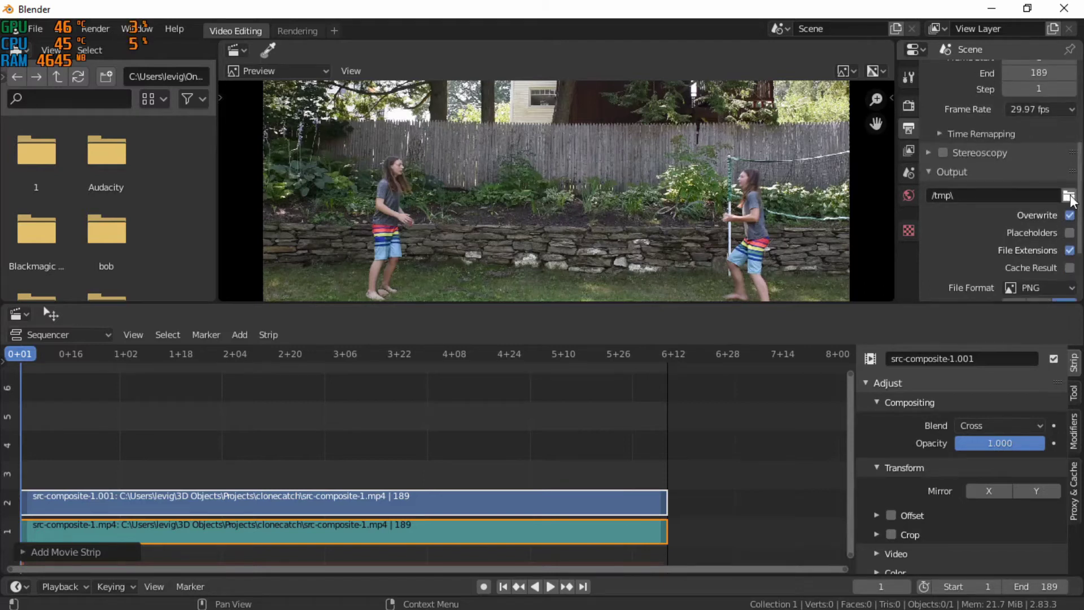
scroll(1064, 203, down, 3)
click(1036, 223)
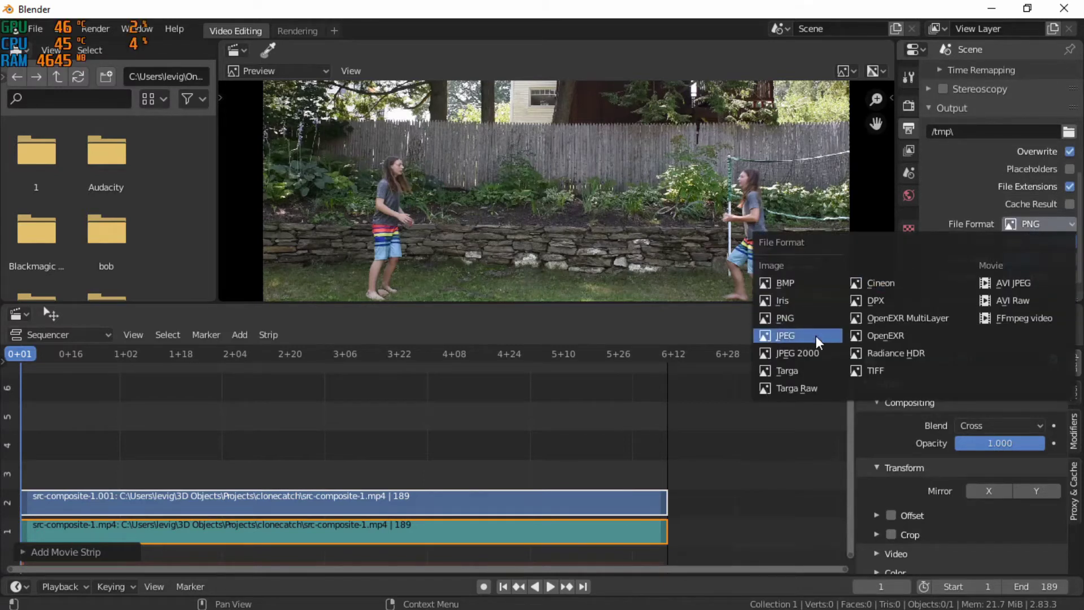
click(786, 336)
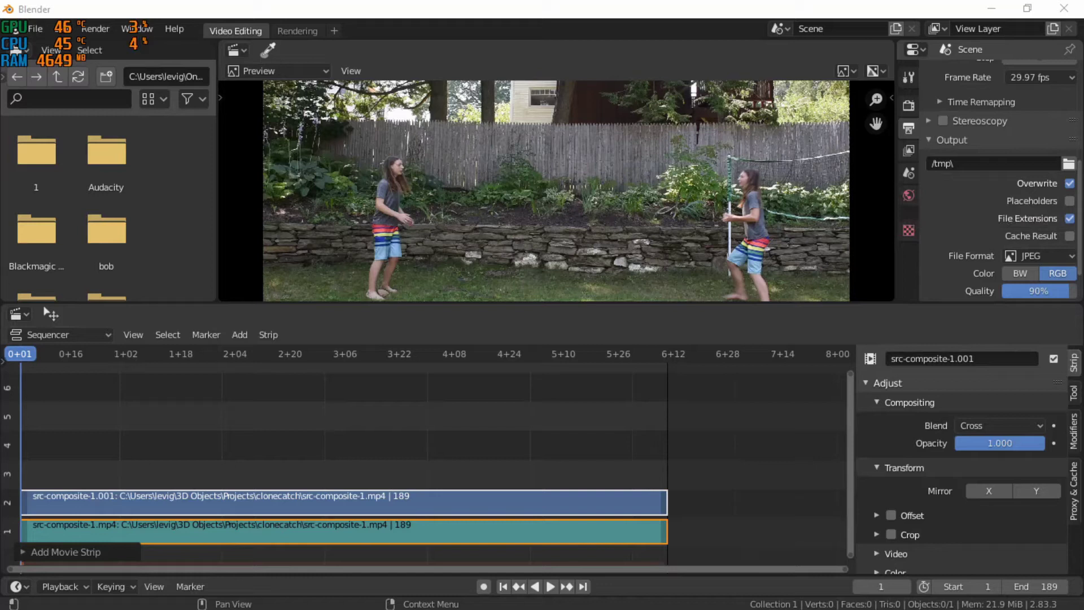
Step: Browse for the output path and open the clonecatch folder inside 3D Objects\Projects
click(1068, 163)
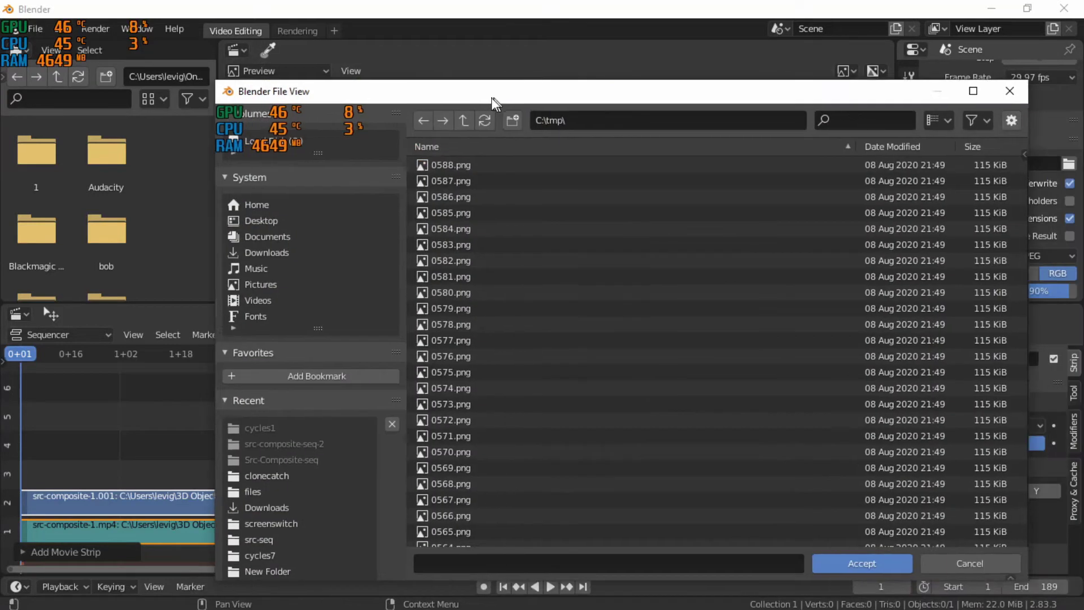
click(232, 171)
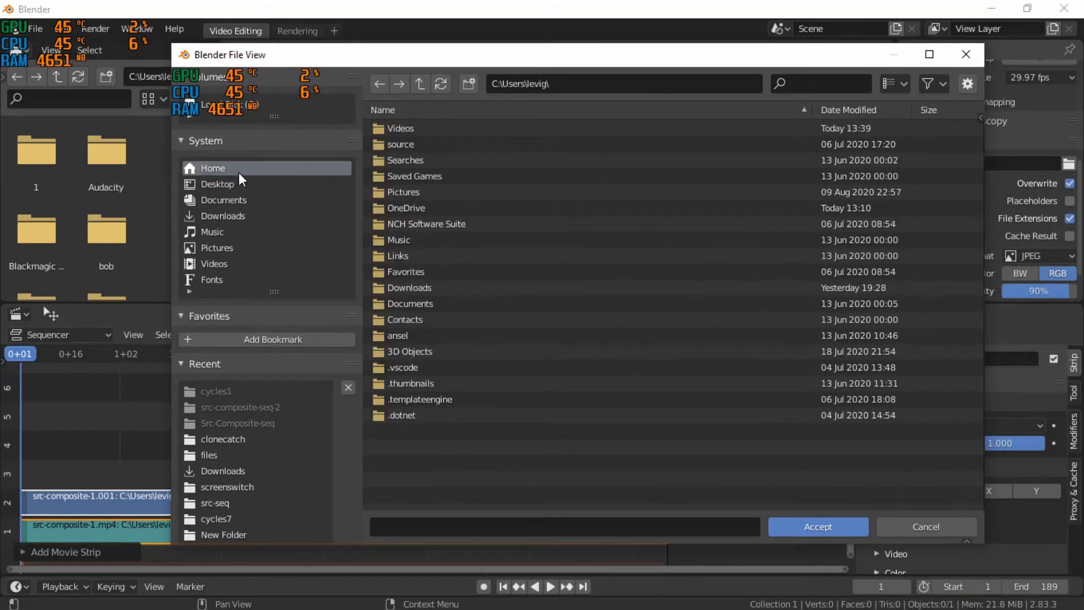
click(415, 352)
click(404, 193)
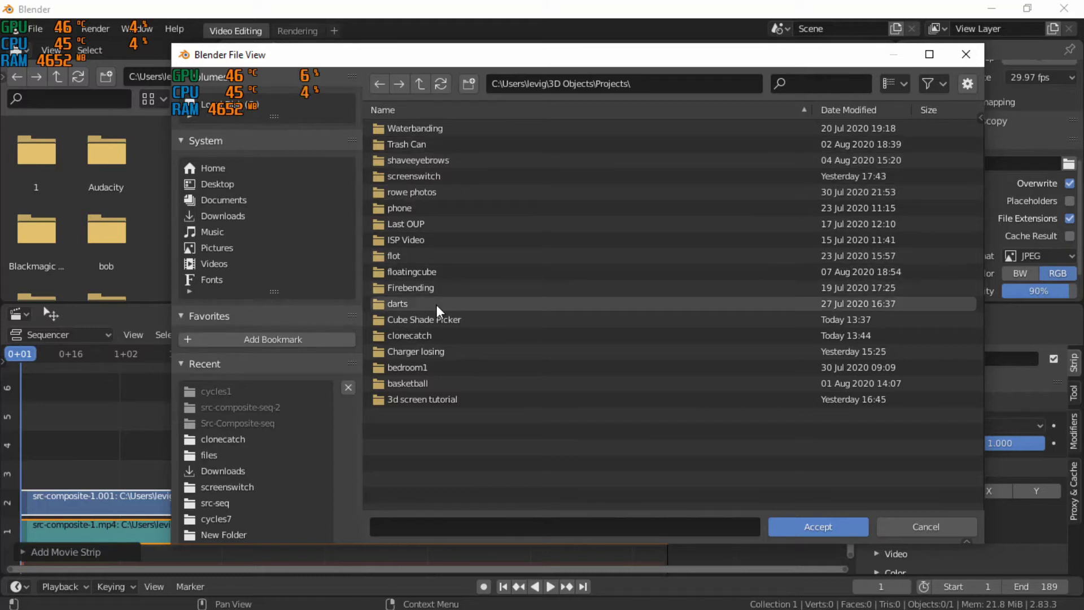
click(441, 339)
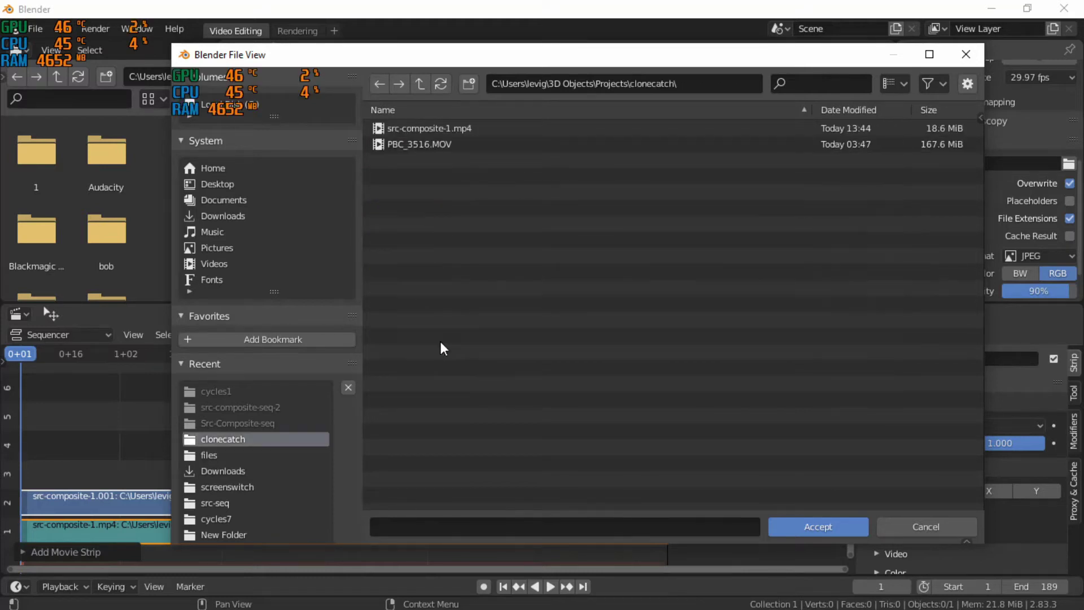
Step: Create a new folder named src-composite-1-se inside clonecatch for the image sequence
click(469, 83)
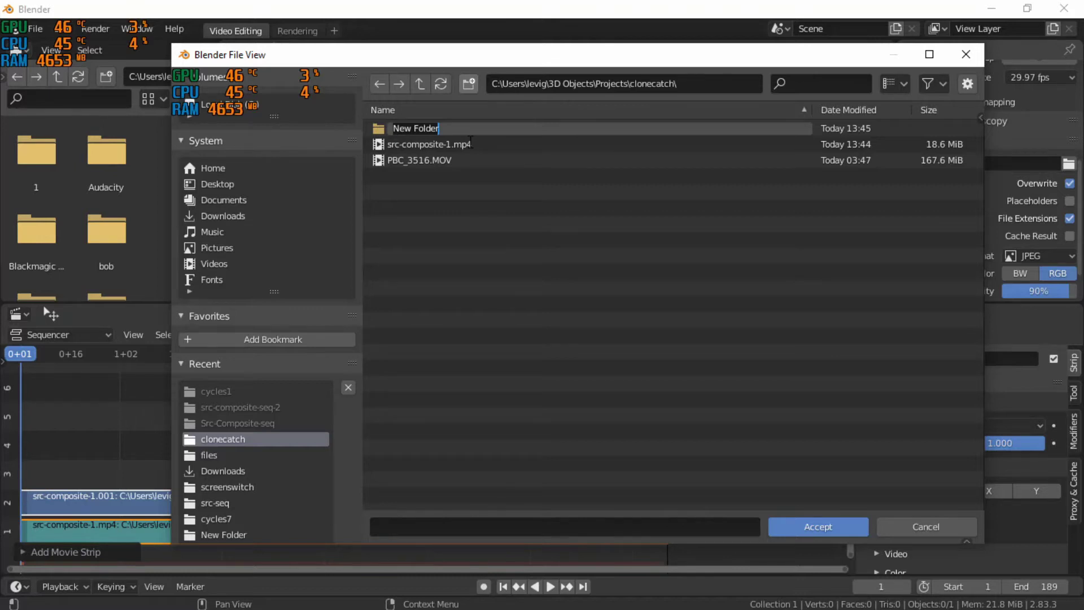
text(src)
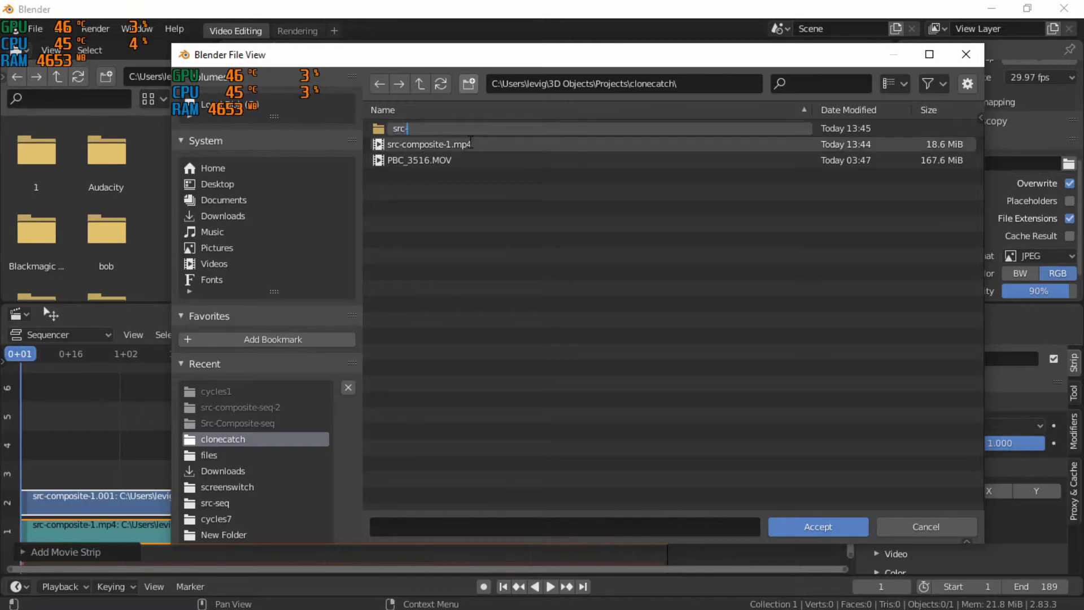
text(-composite-1-s)
key(Return)
key(q)
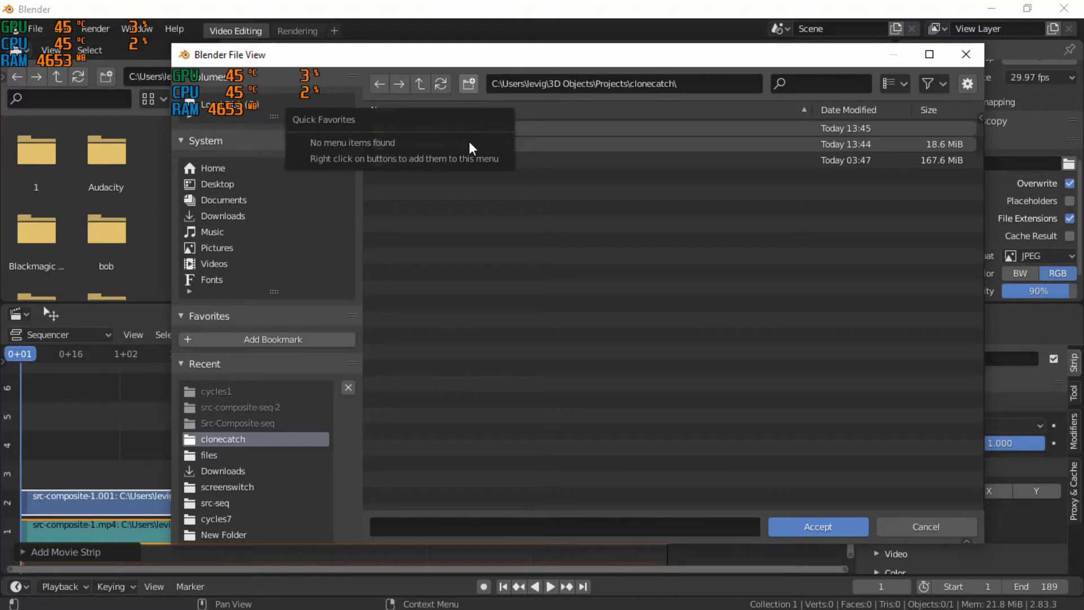
Step: Open the src-composite-1-se folder and accept it as the output path
click(484, 130)
double_click(483, 128)
click(377, 83)
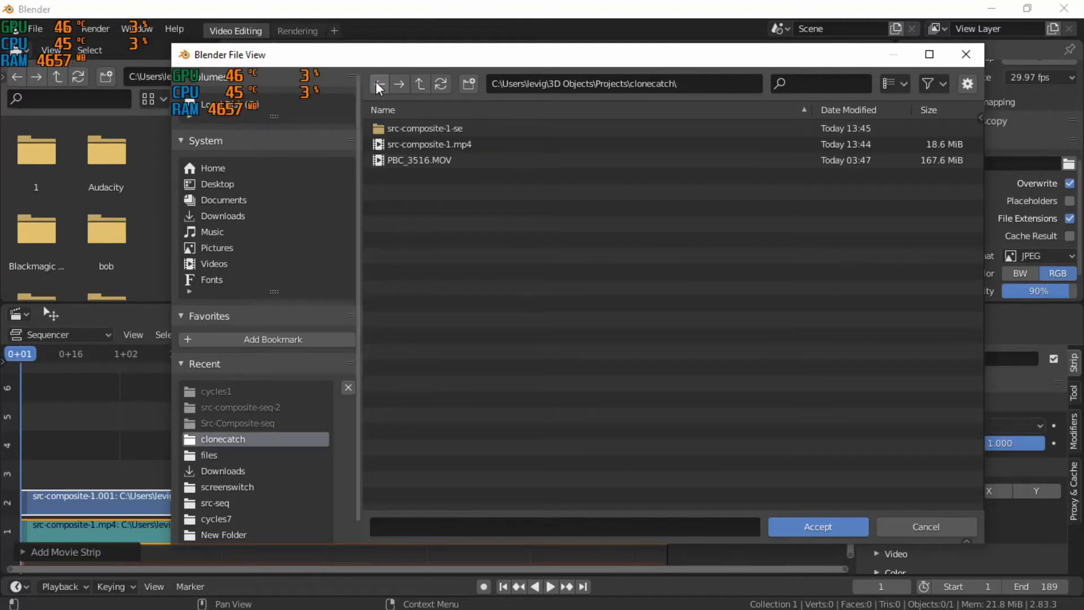
click(462, 131)
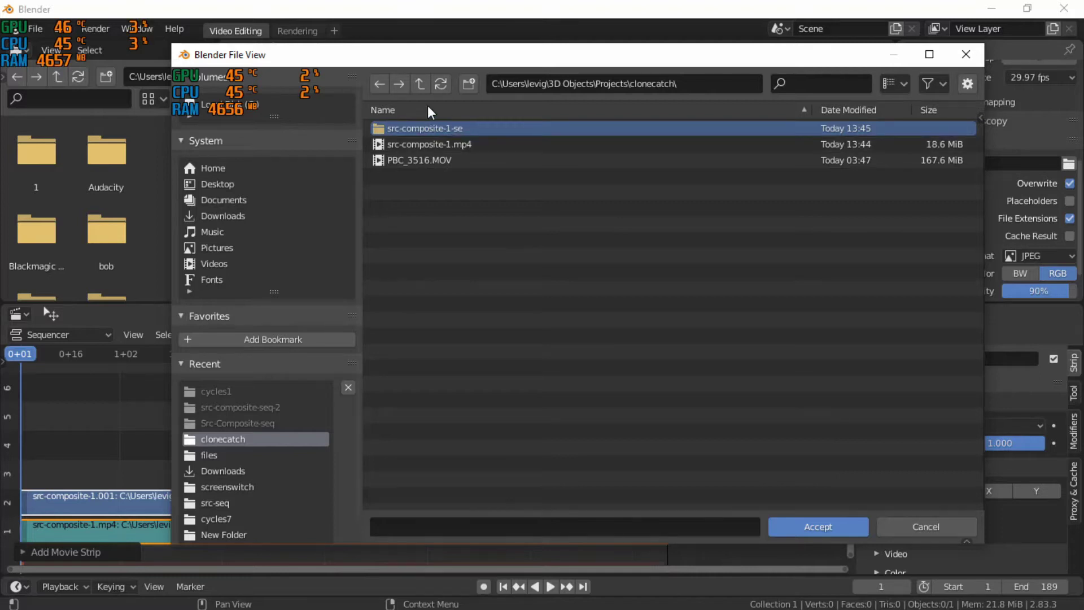
click(491, 116)
double_click(492, 123)
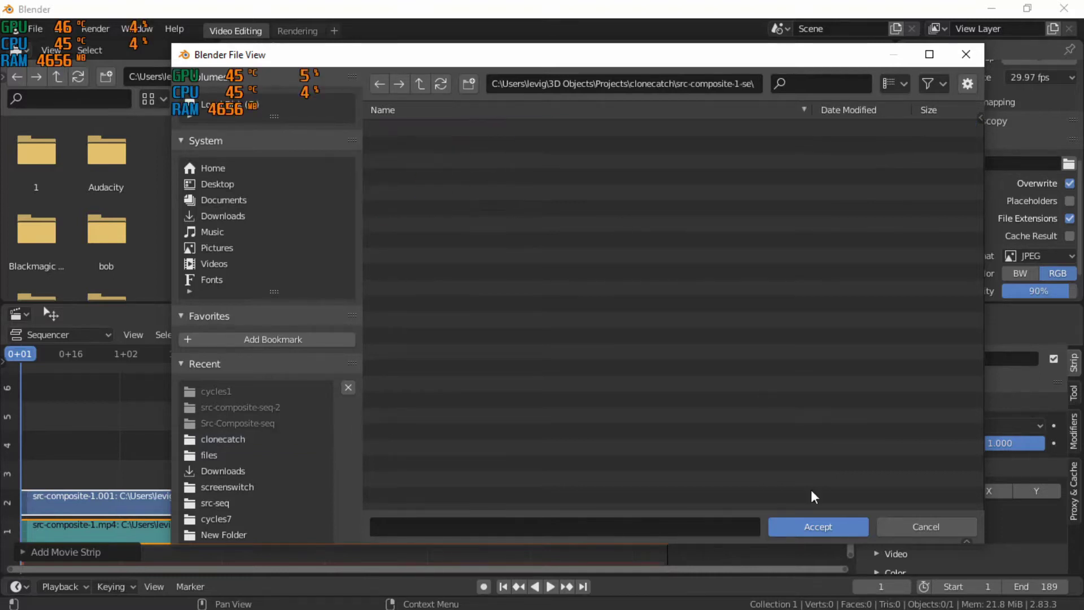
click(827, 532)
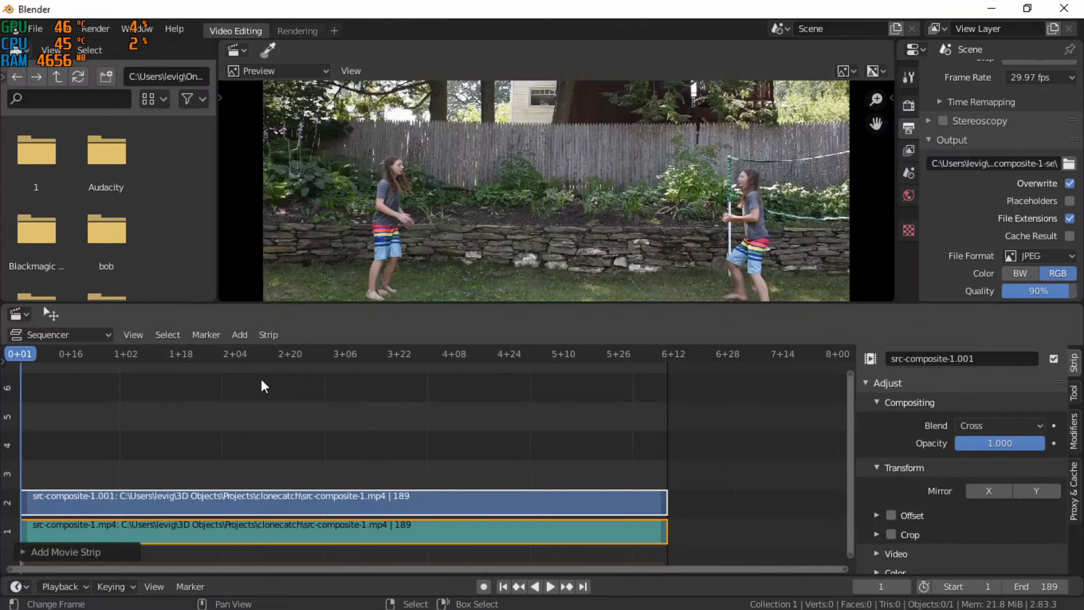
Step: Set the Eevee render samples to 1 and fit the whole frame in the preview
click(908, 105)
click(1008, 122)
text(1)
key(Return)
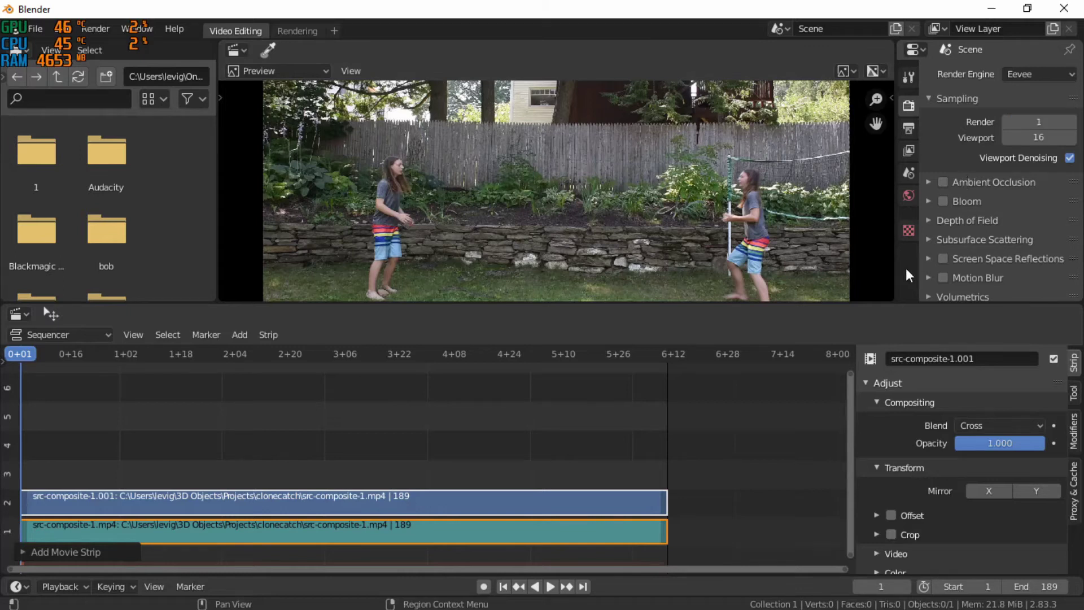
scroll(797, 205, down, 2)
scroll(798, 206, down, 1)
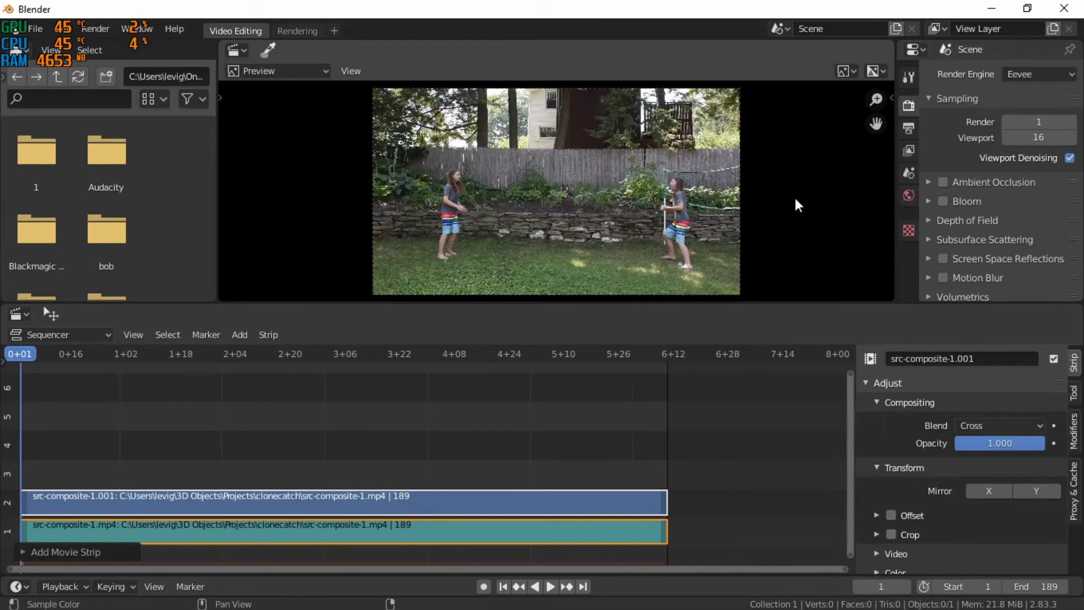
Step: Recheck the output settings and render the animation as a JPEG sequence
click(911, 130)
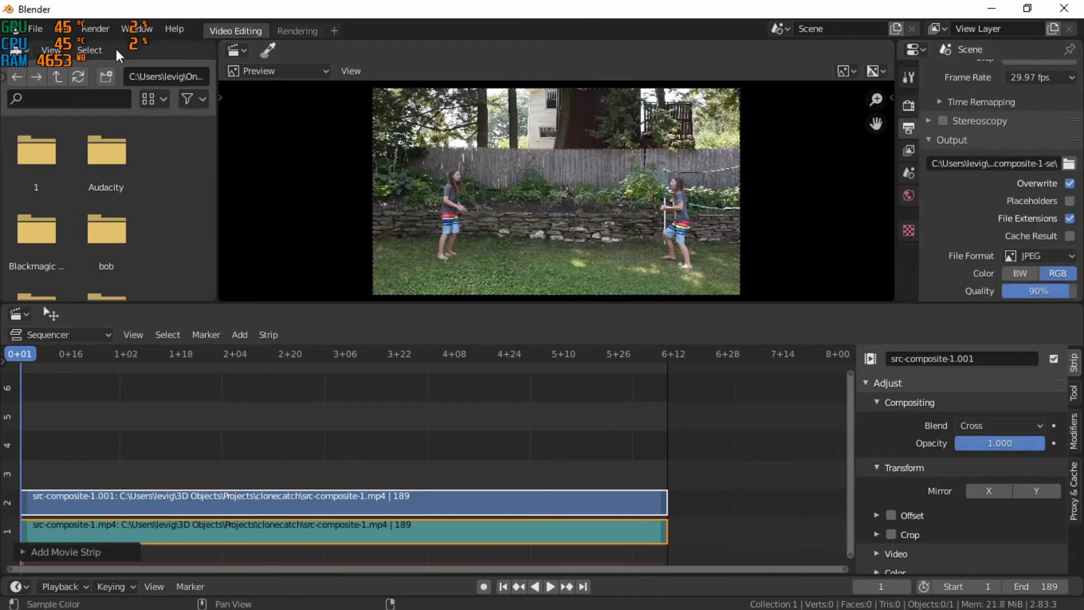
click(93, 28)
click(116, 57)
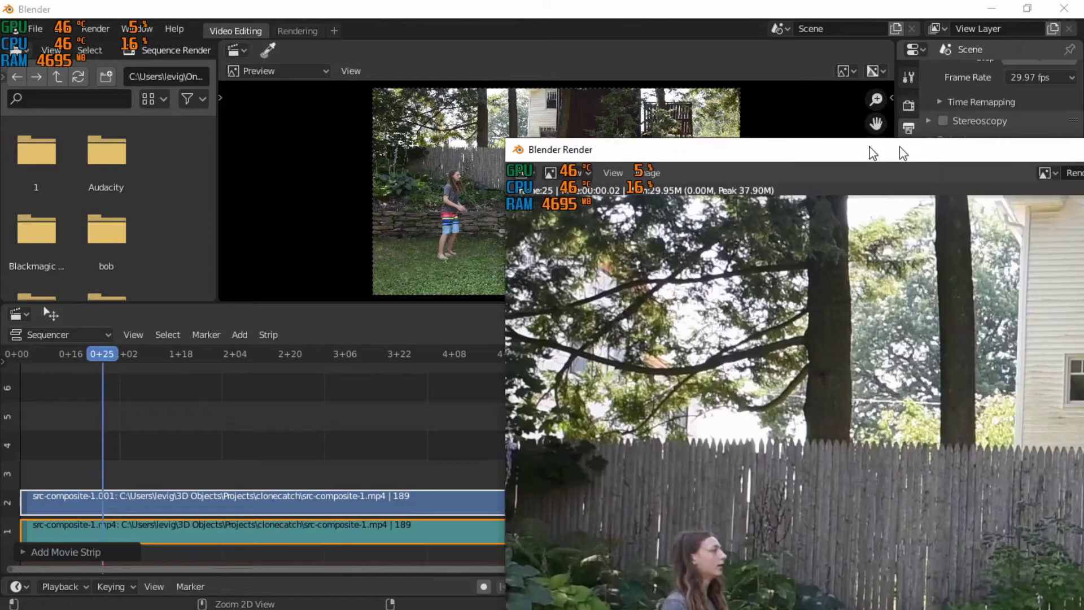
scroll(497, 290, down, 1)
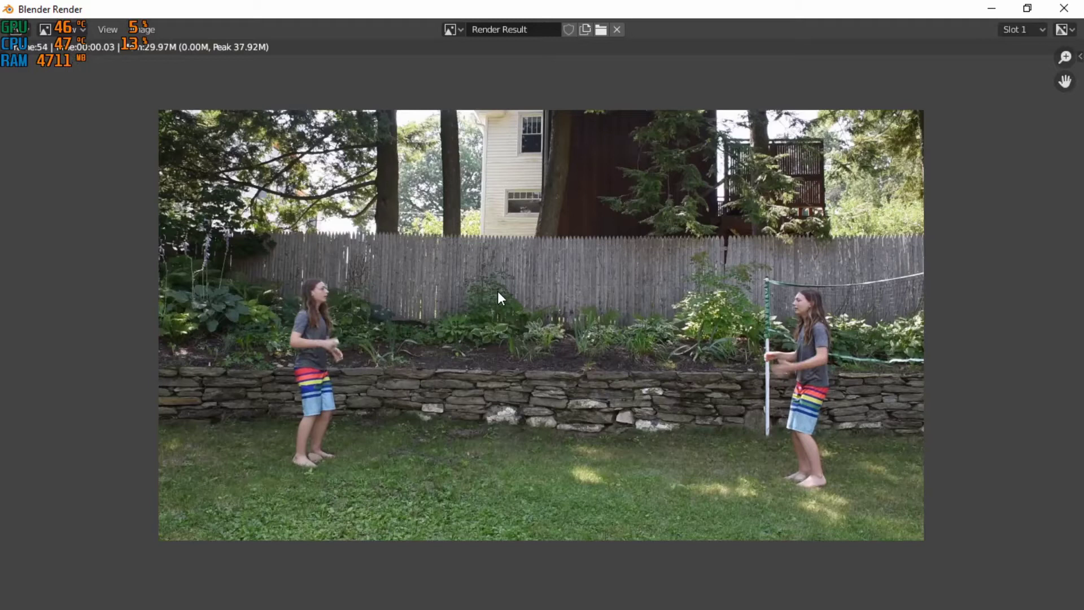
Step: Open the src-composite-1-se folder in the file manager and check the JPEG frames being written by the render
middle_drag(497, 290, 481, 298)
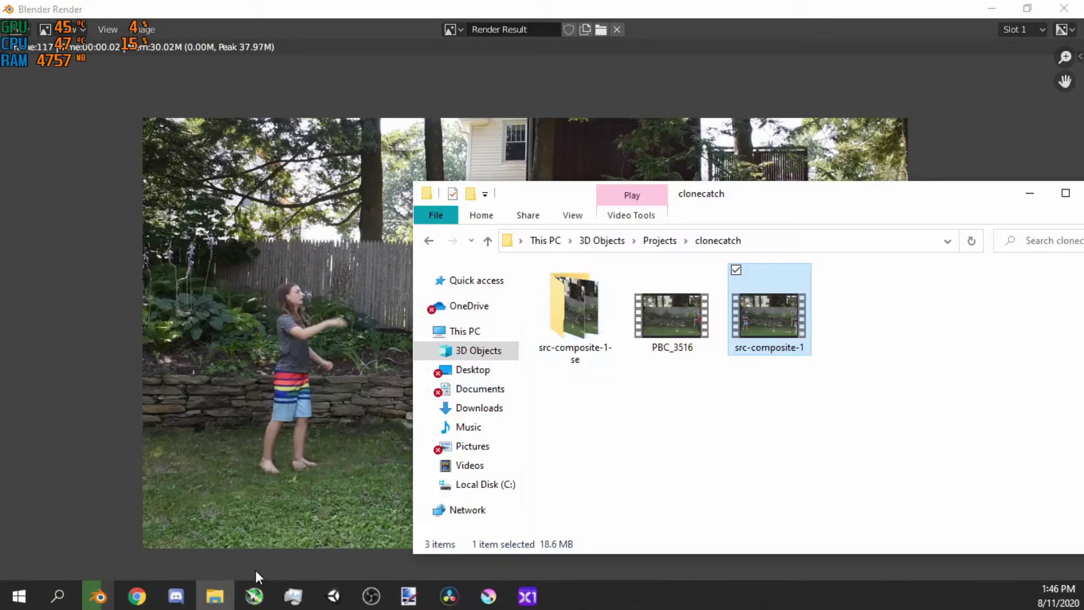
click(215, 607)
double_click(568, 309)
scroll(726, 375, down, 10)
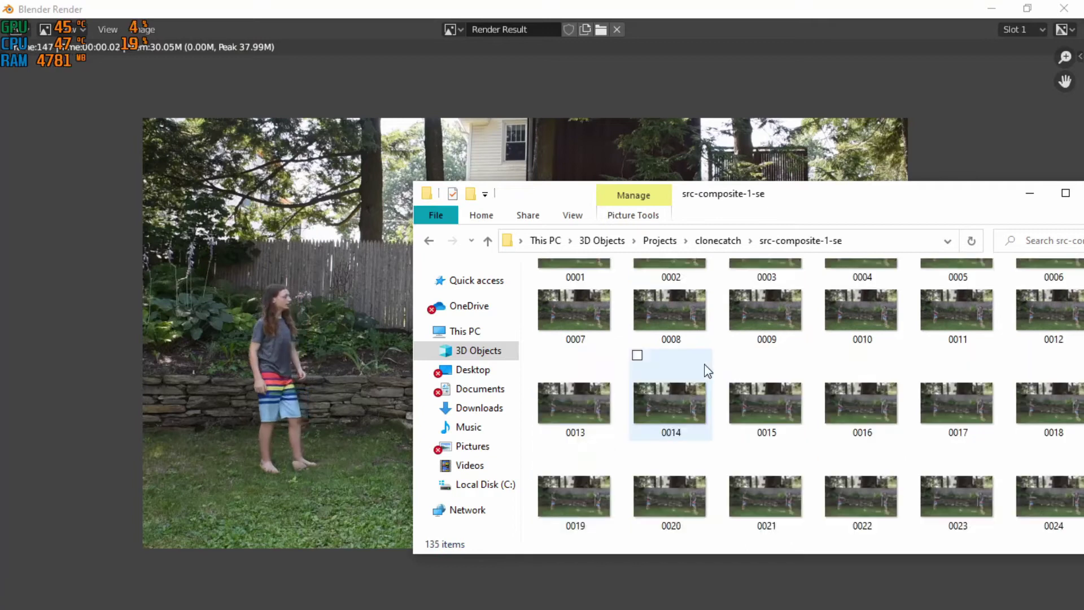
scroll(736, 370, down, 12)
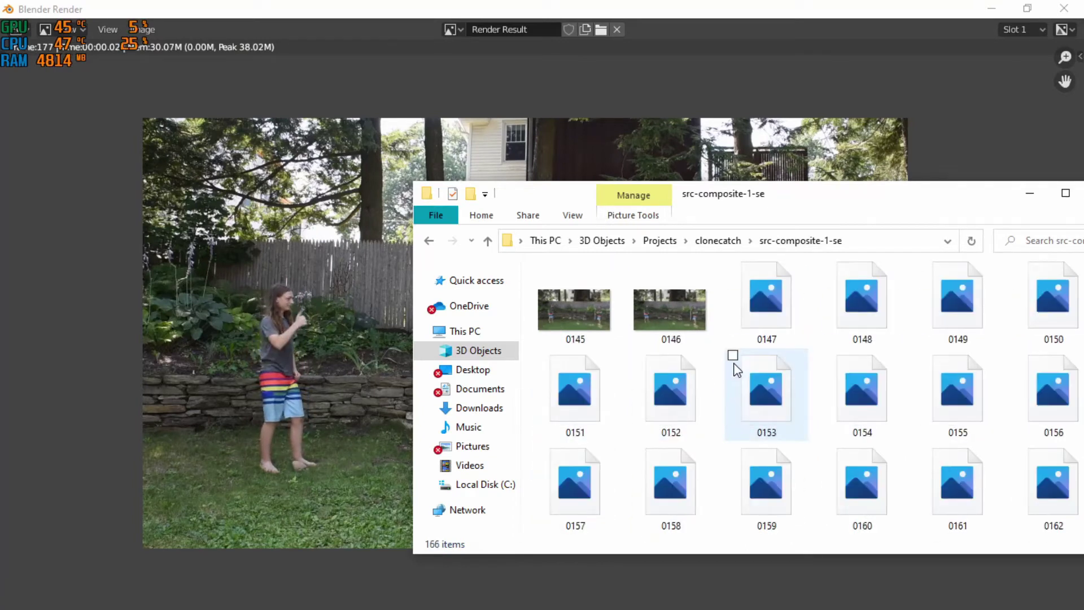
scroll(734, 362, down, 2)
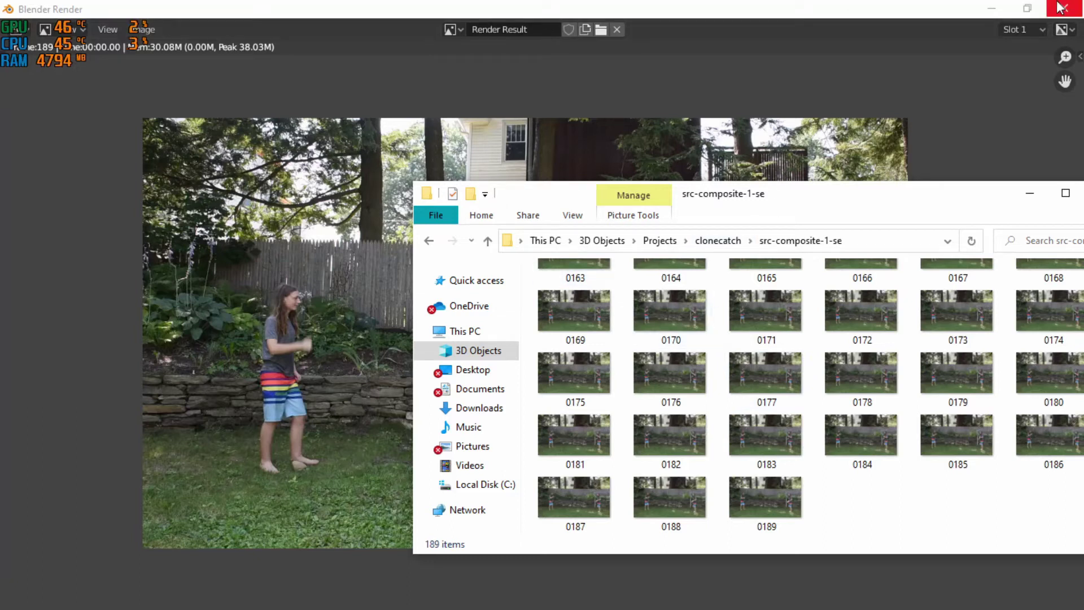
scroll(733, 361, up, 20)
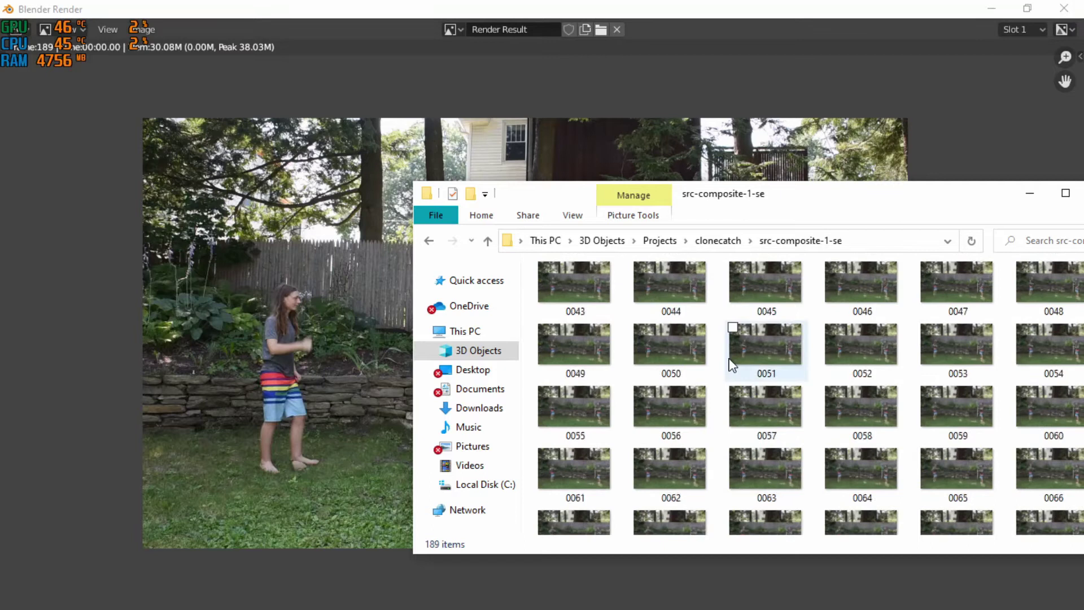
scroll(733, 356, down, 20)
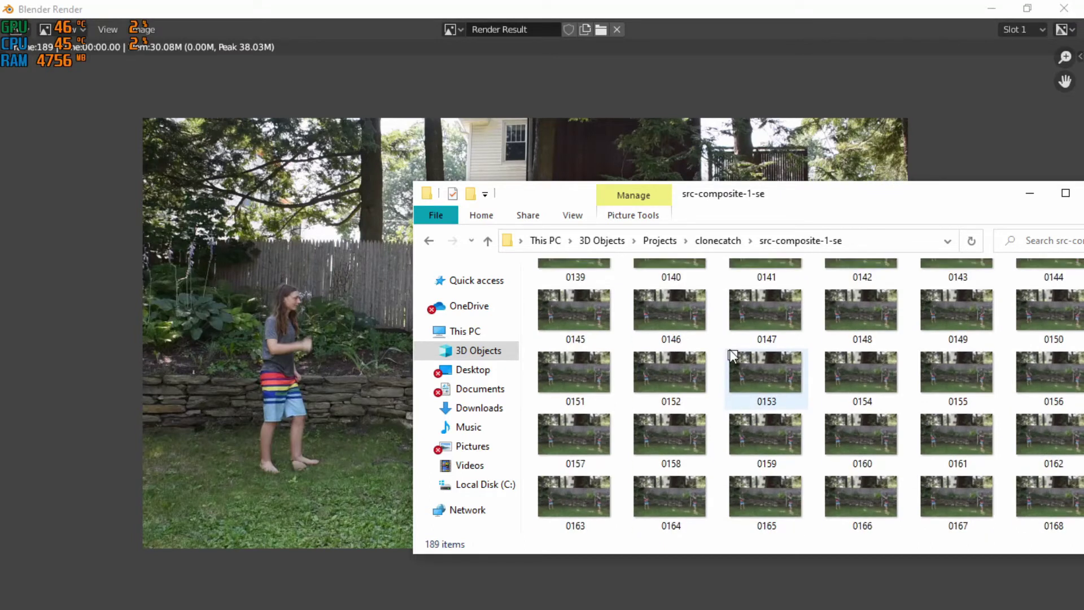
Step: Close the render window and quit Blender without saving the conversion project
click(1063, 8)
click(1063, 8)
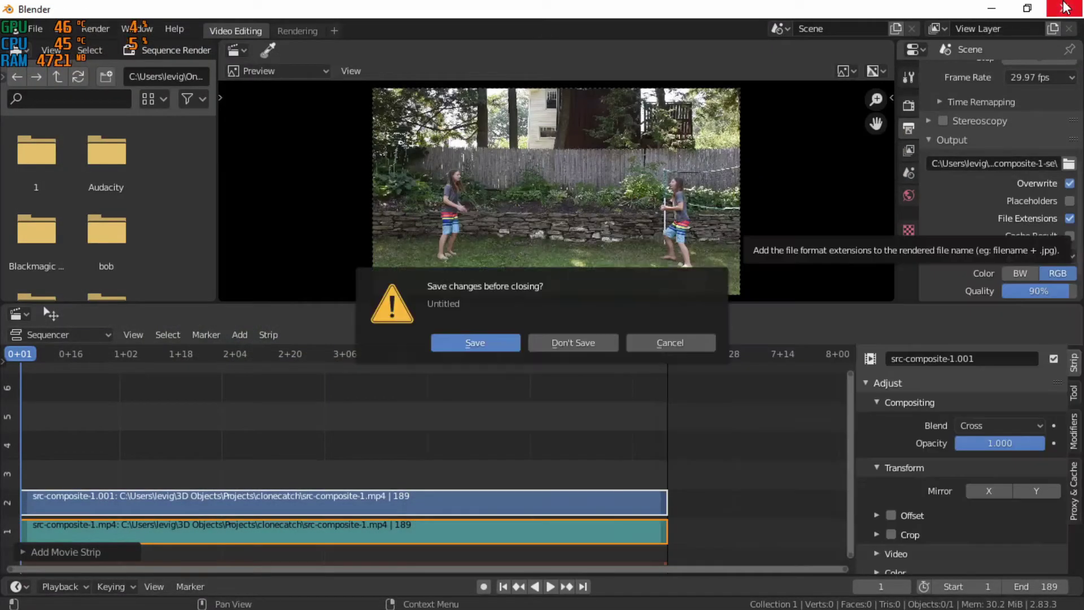
click(552, 340)
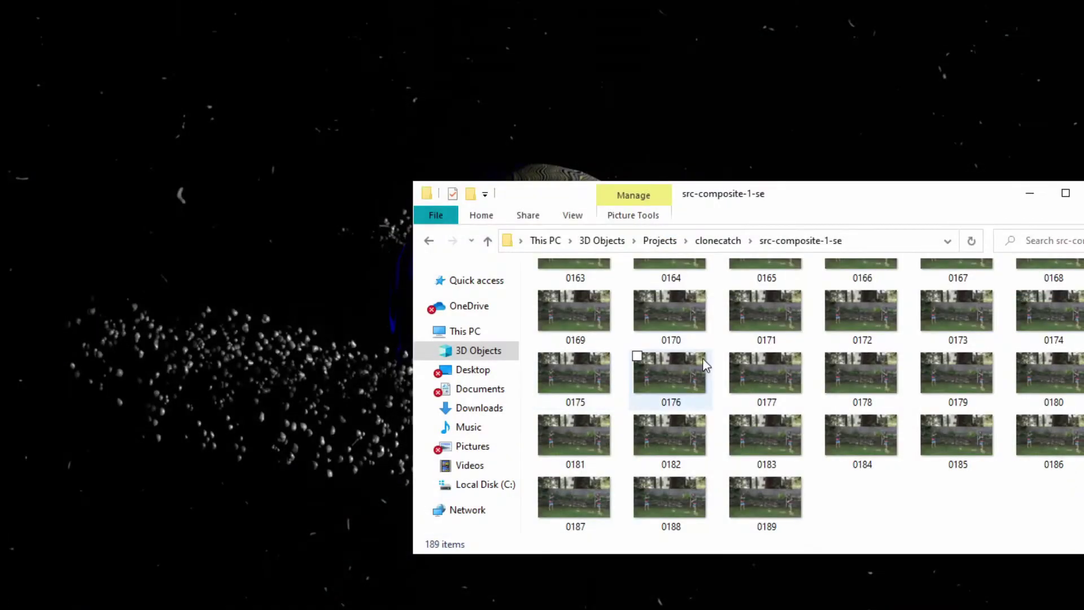
Step: Look through the complete JPEG sequence in src-composite-1-se and move the folder window out of the way
scroll(636, 448, up, 20)
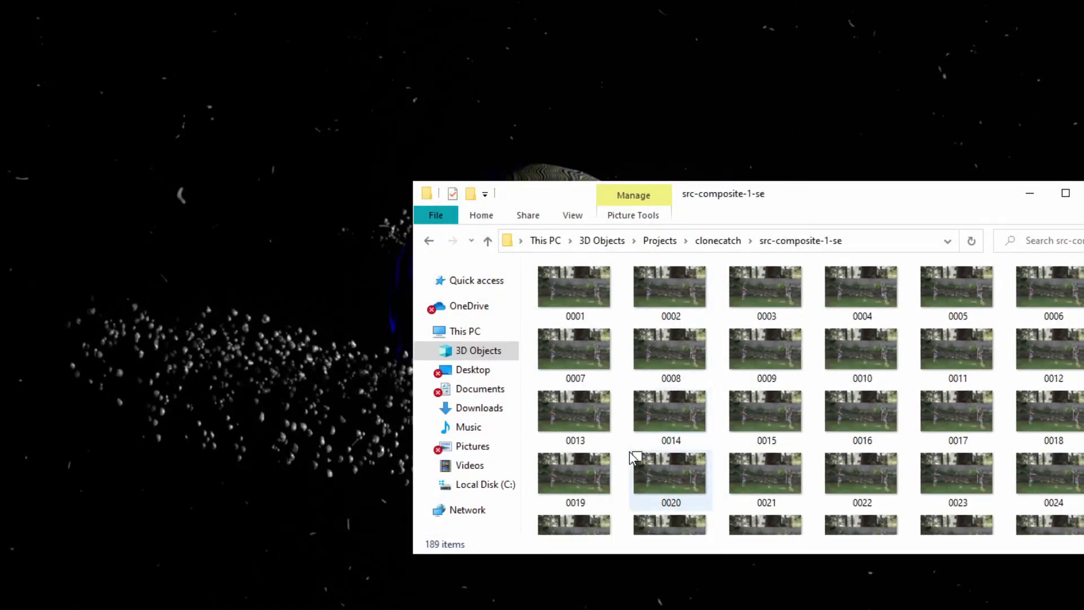
scroll(603, 307, down, 20)
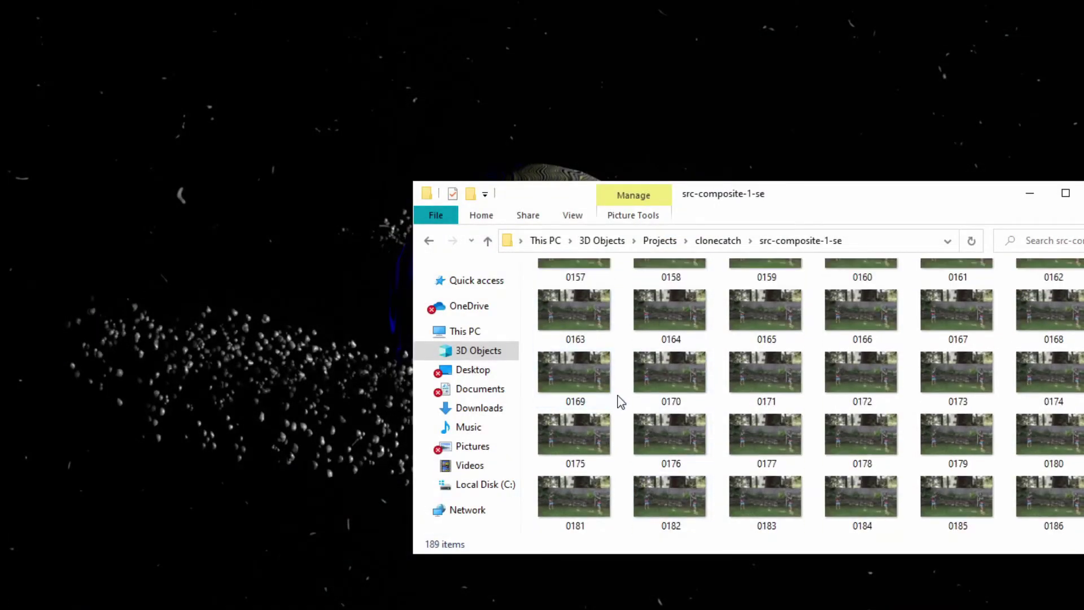
scroll(699, 418, up, 6)
scroll(699, 412, up, 14)
drag(753, 197, 4, 210)
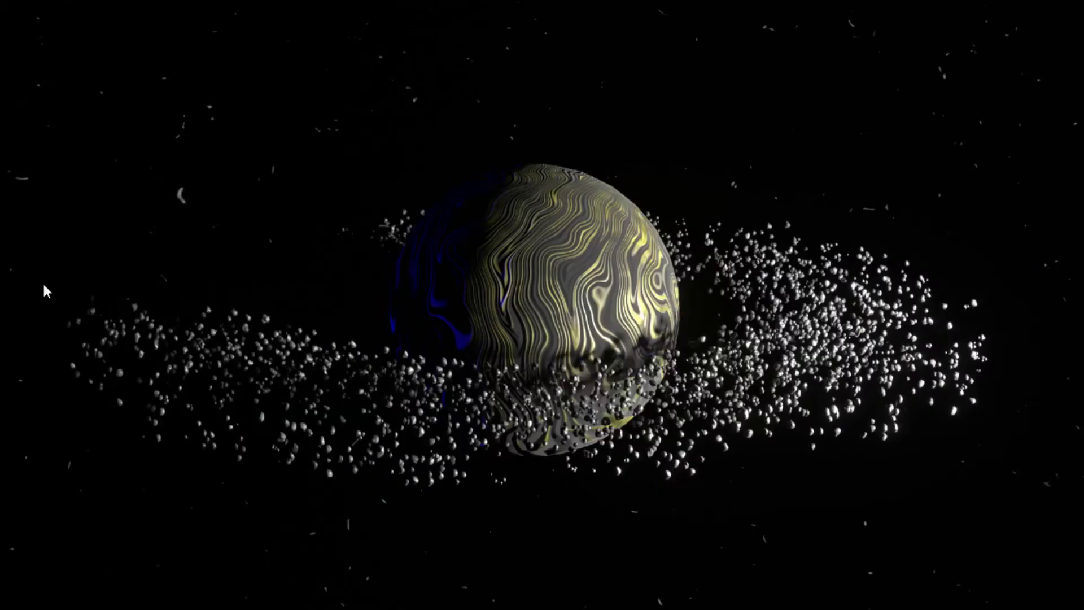
Step: Start Blender with a new General file and change the 3D viewport to the Movie Clip Editor
mouse_move(113, 607)
click(97, 596)
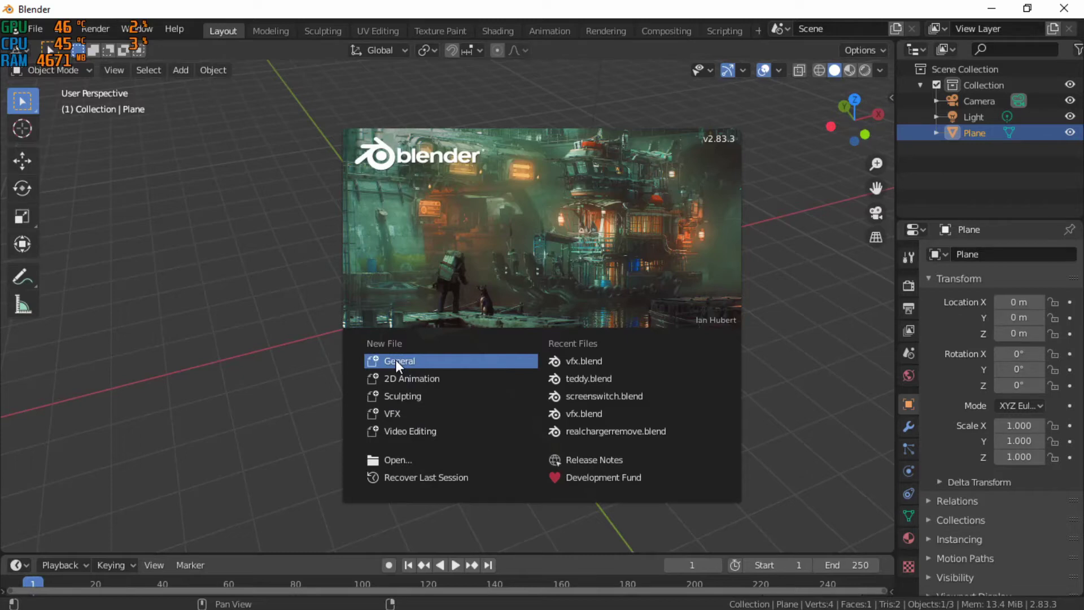
click(395, 360)
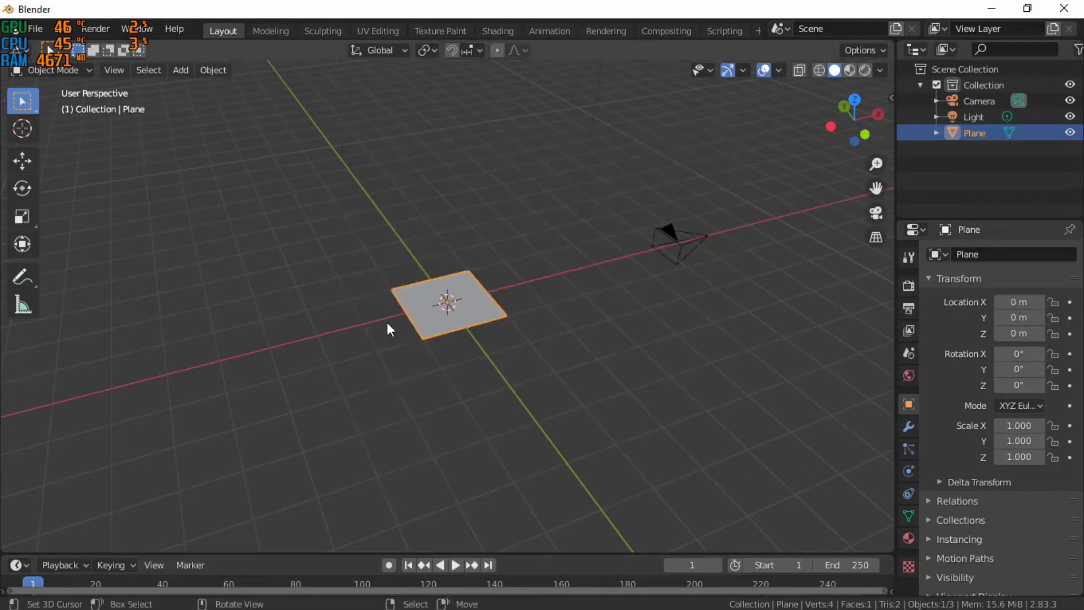
click(22, 62)
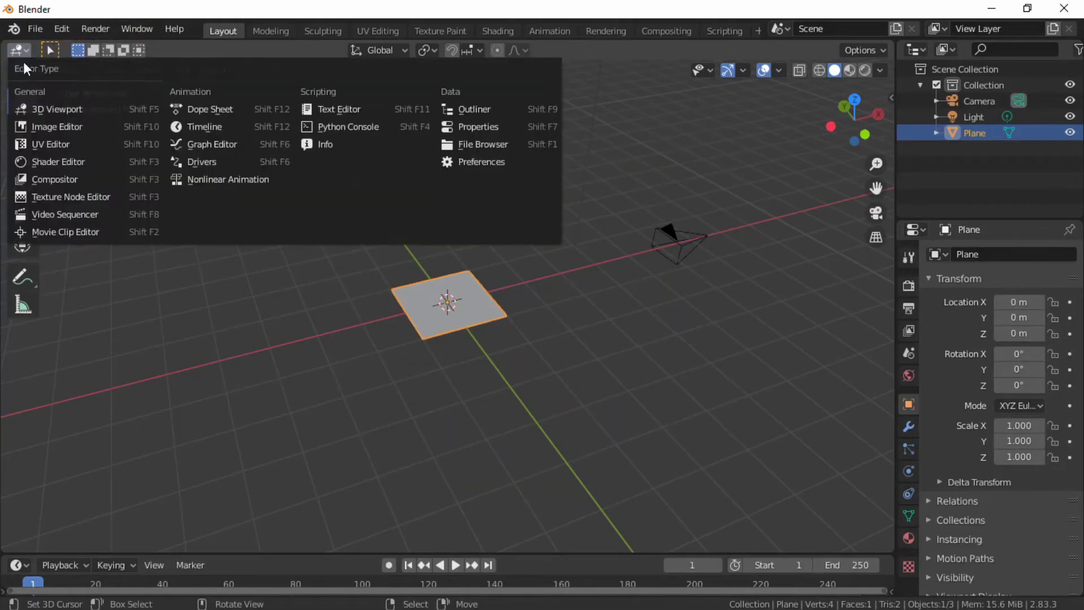
click(52, 235)
scroll(497, 346, up, 1)
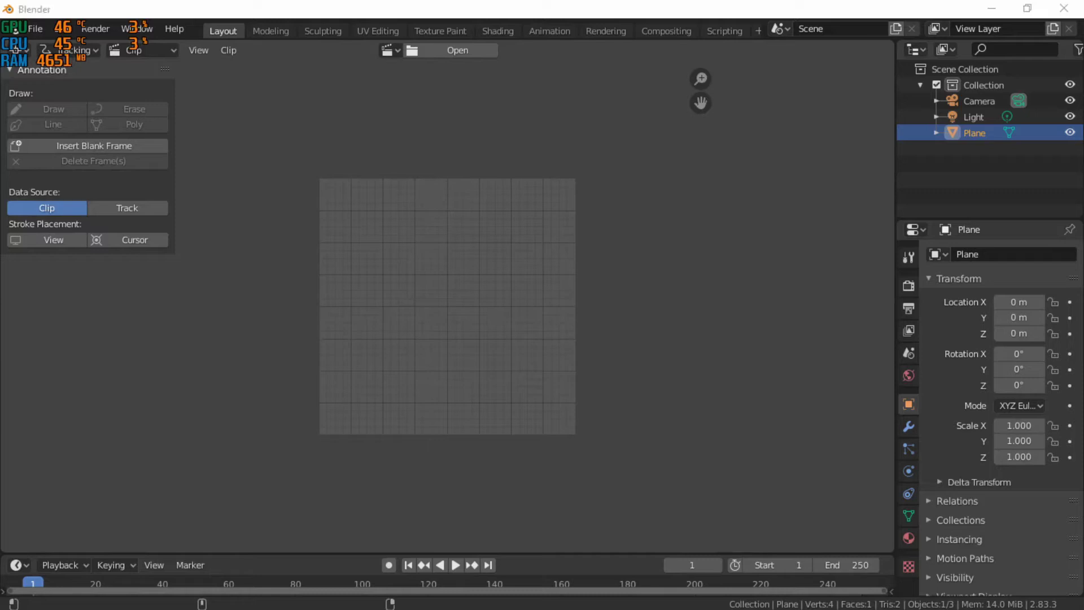
Step: Load all the JPEG frames from src-composite-1-se into the Movie Clip Editor as one clip, and move the folder window away
drag(0, 201, 776, 108)
click(444, 228)
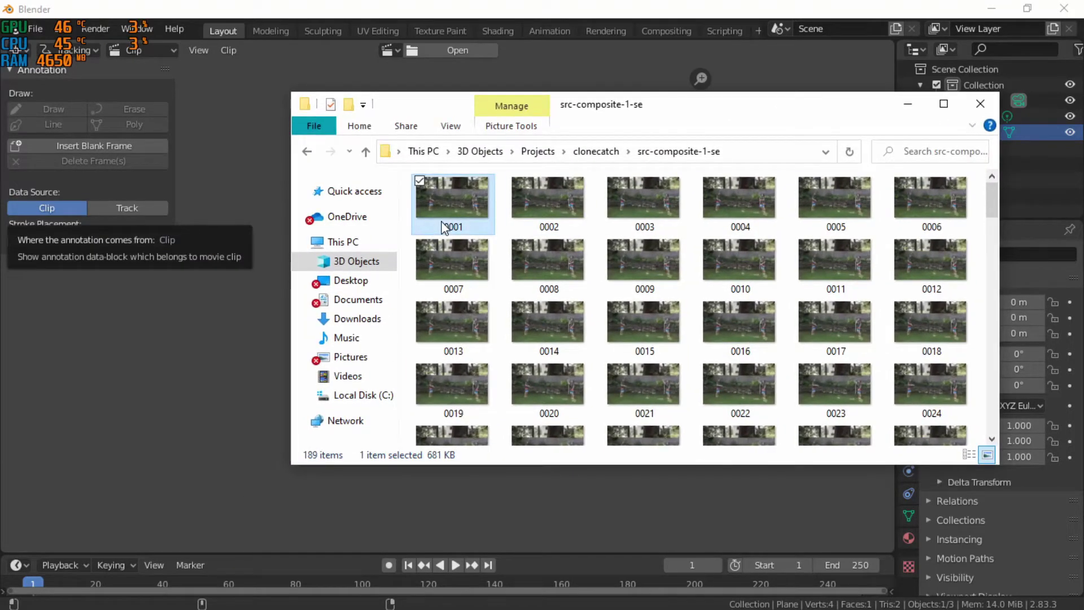
key(ctrl+a)
drag(601, 119, 940, 233)
drag(806, 334, 574, 267)
drag(486, 265, 486, 276)
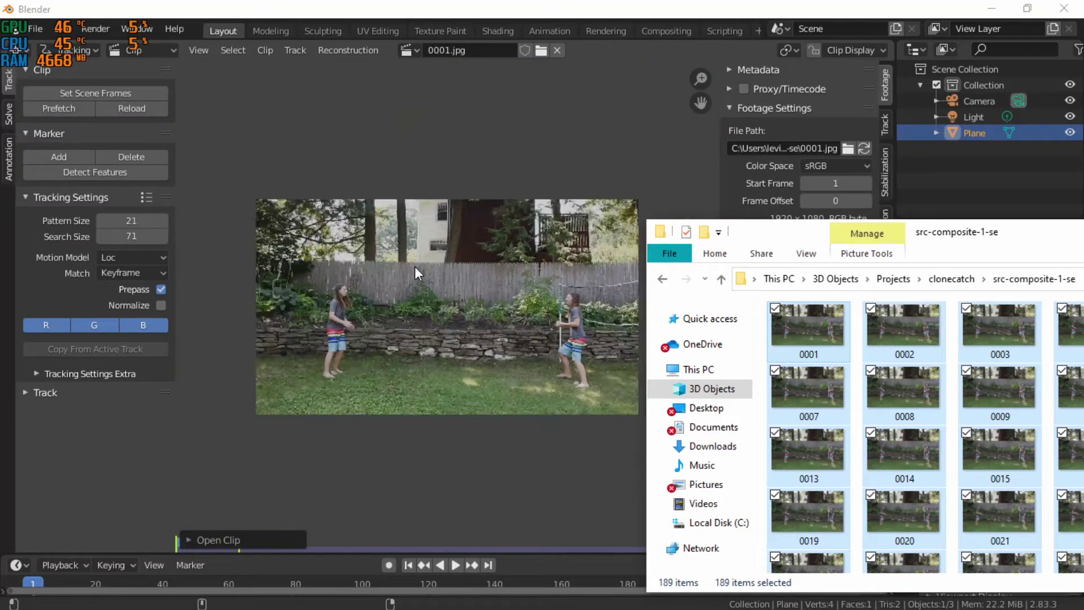
scroll(415, 266, up, 1)
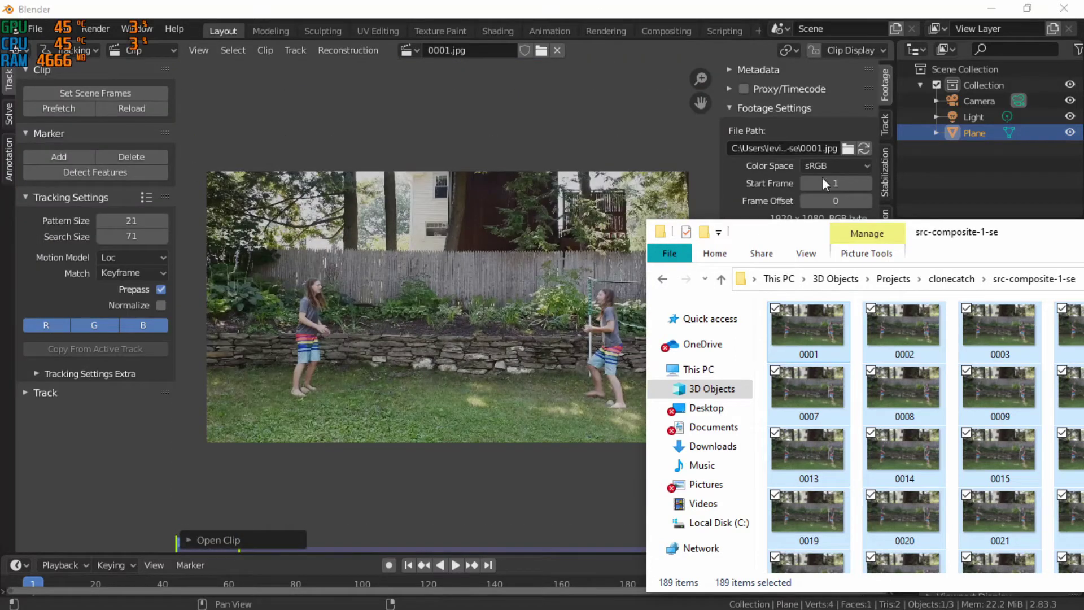
drag(923, 239, 0, 242)
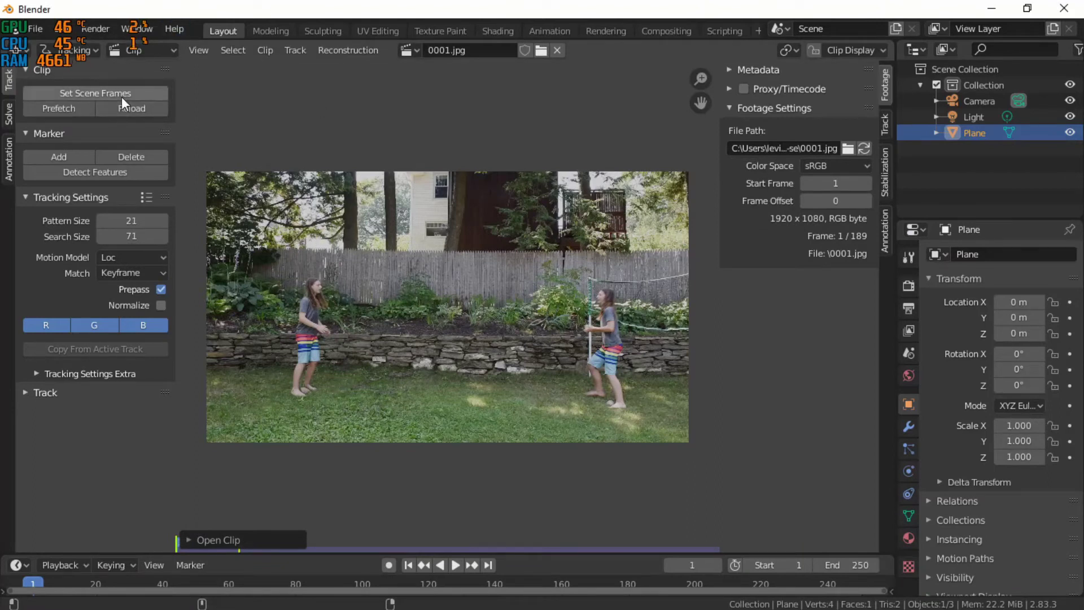
Step: Match the scene's frame range to the clip length and prefetch the clip's frames into memory
click(92, 99)
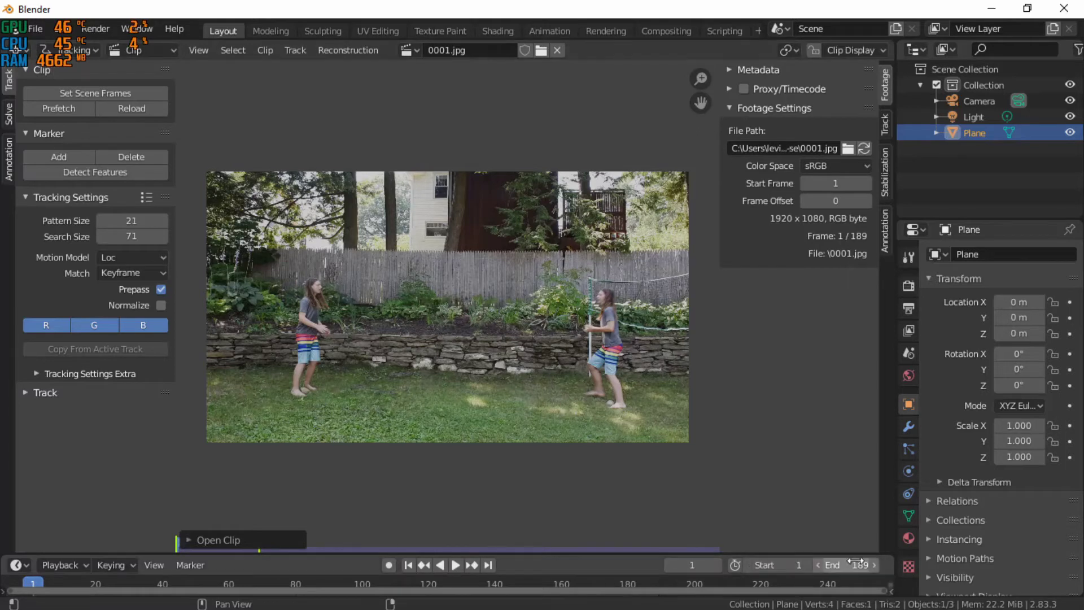
click(75, 114)
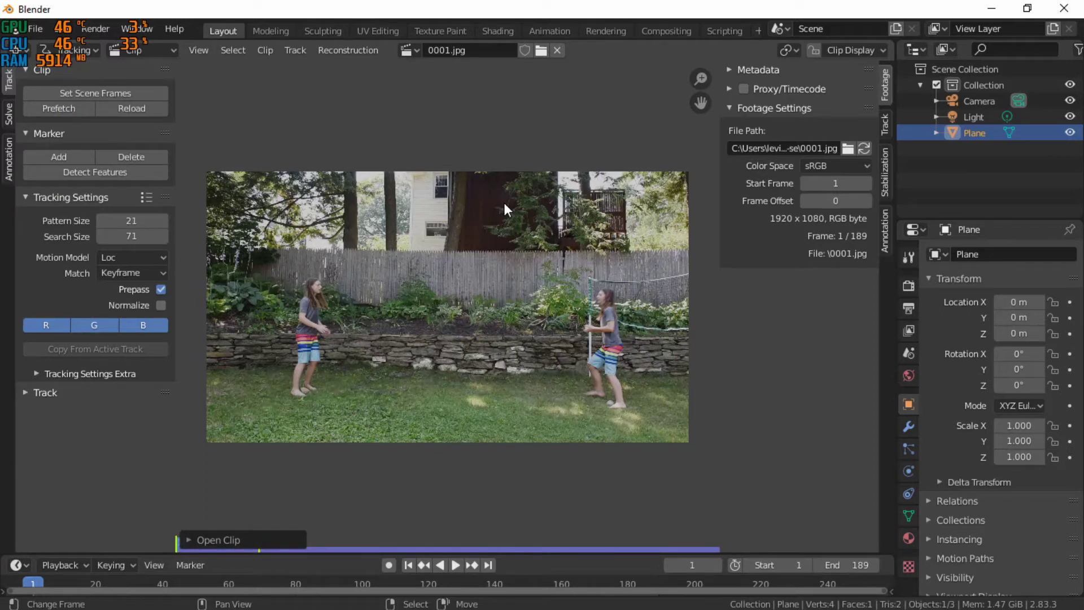
Step: Play back the prefetched clip to check the motion of both players
key(space)
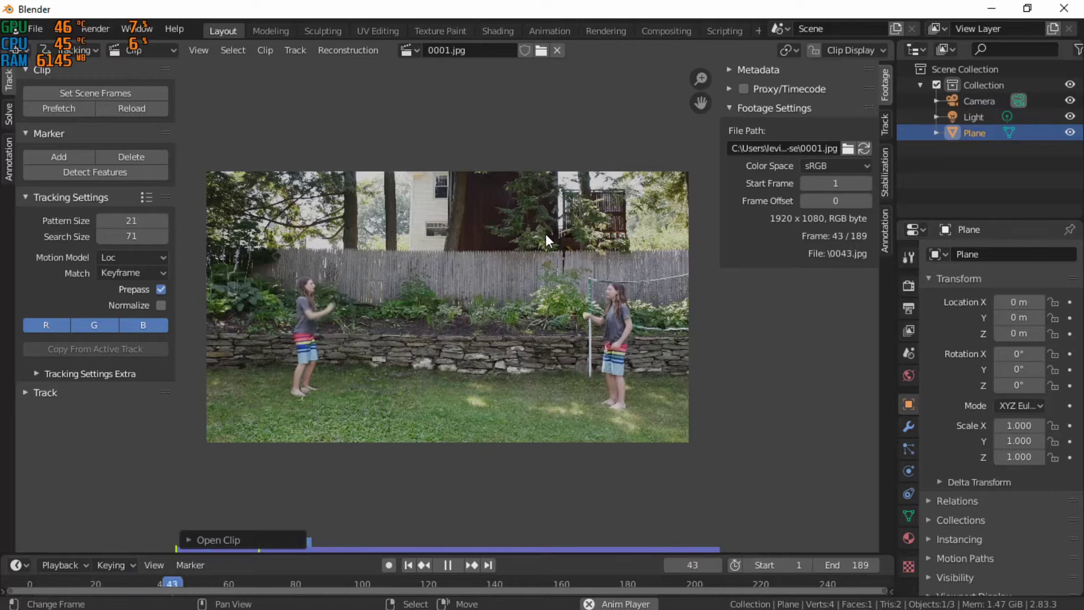
scroll(551, 303, up, 1)
scroll(550, 303, down, 1)
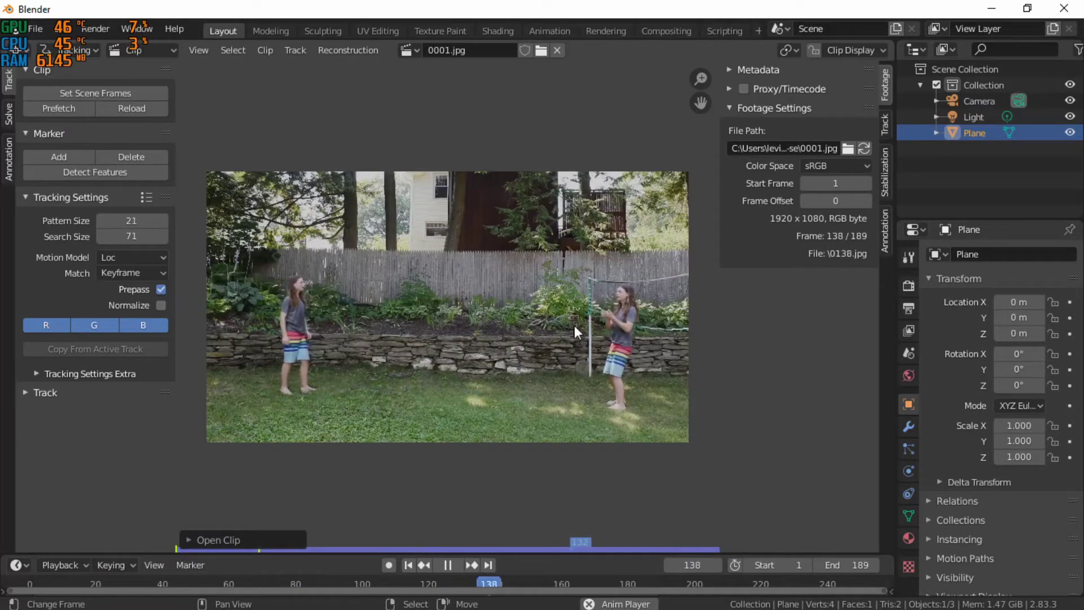
key(Escape)
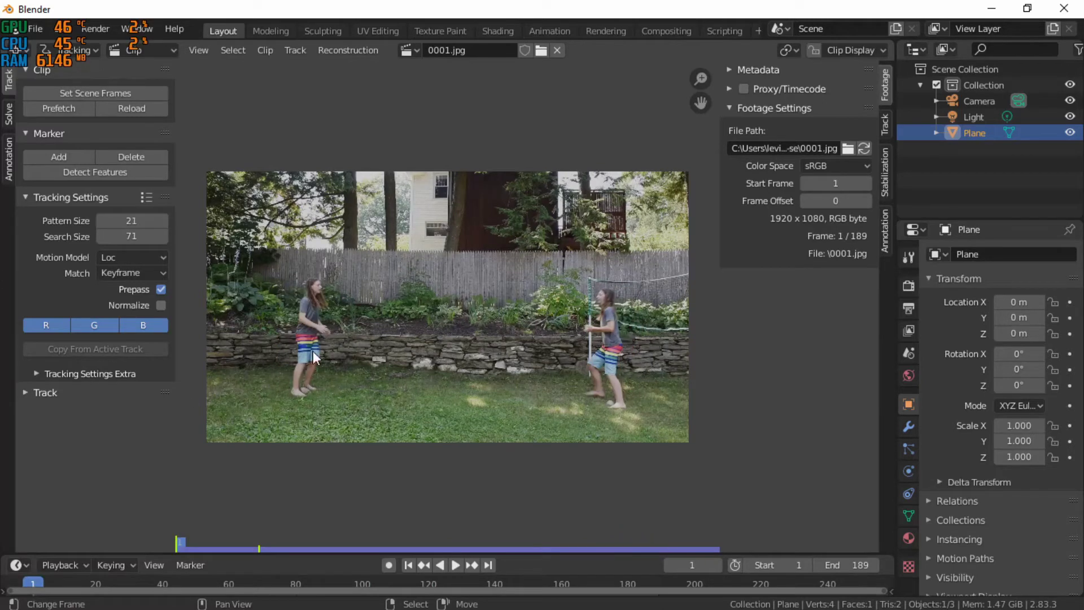
key(space)
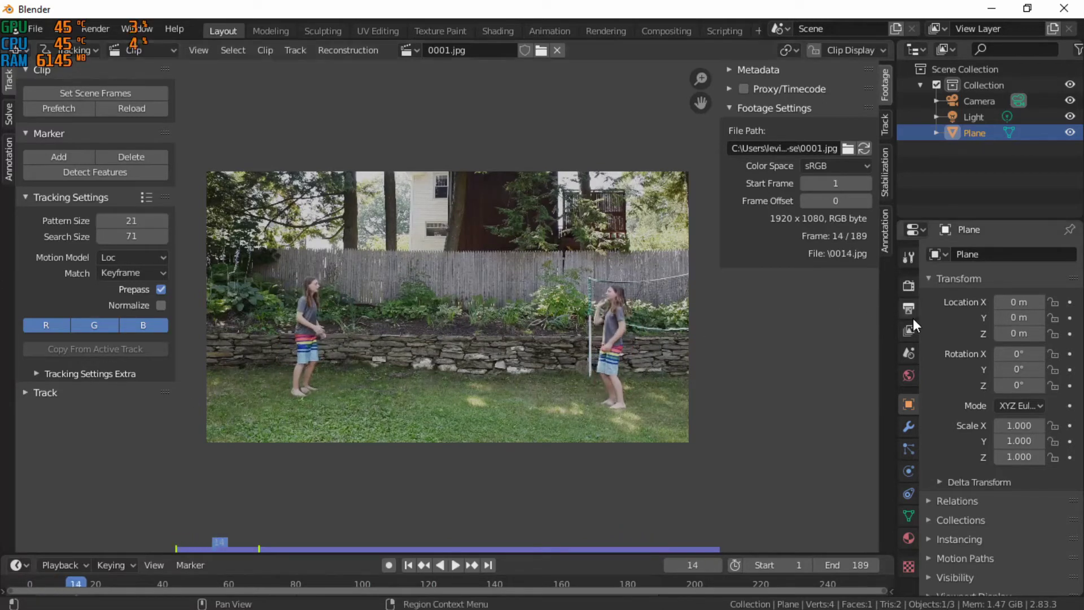
Step: Set the scene's output frame rate to 29.97 fps
click(909, 309)
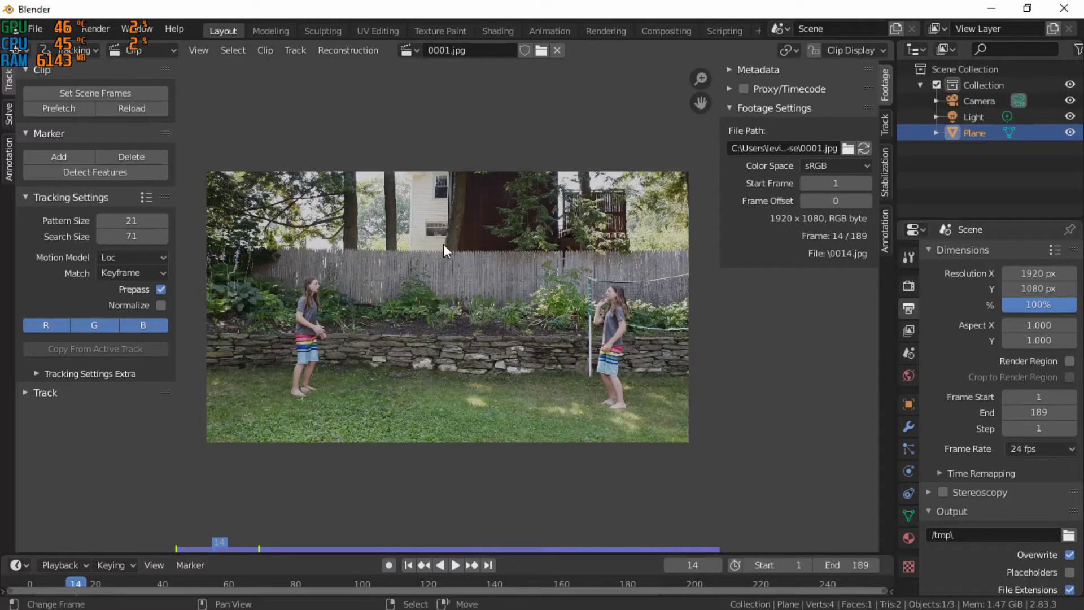
click(1049, 449)
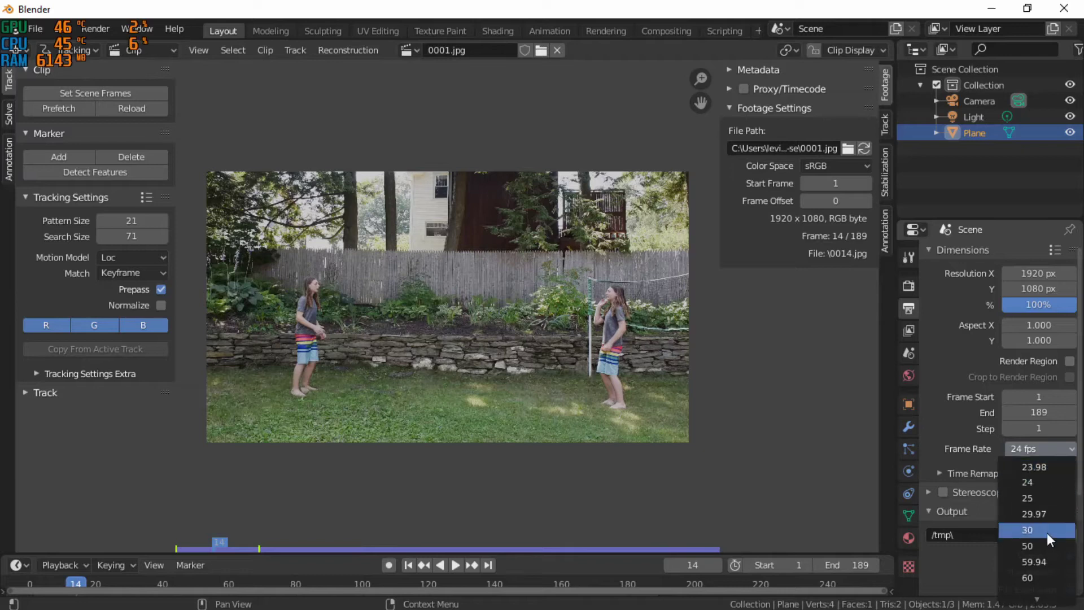
click(1046, 517)
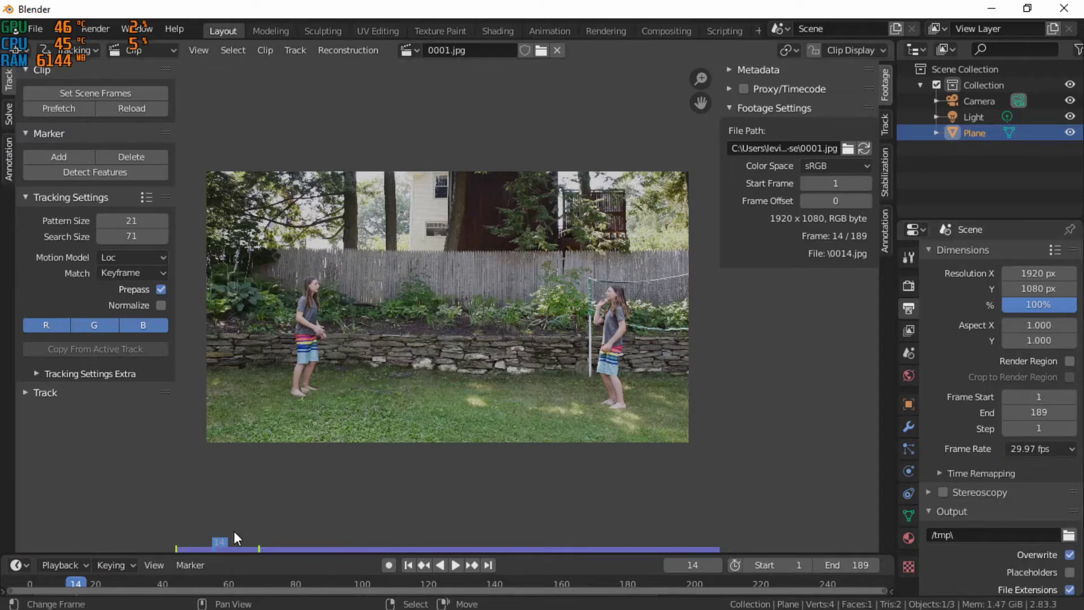
Step: Play the clip at the new frame rate, stop it and return to frame 1
key(space)
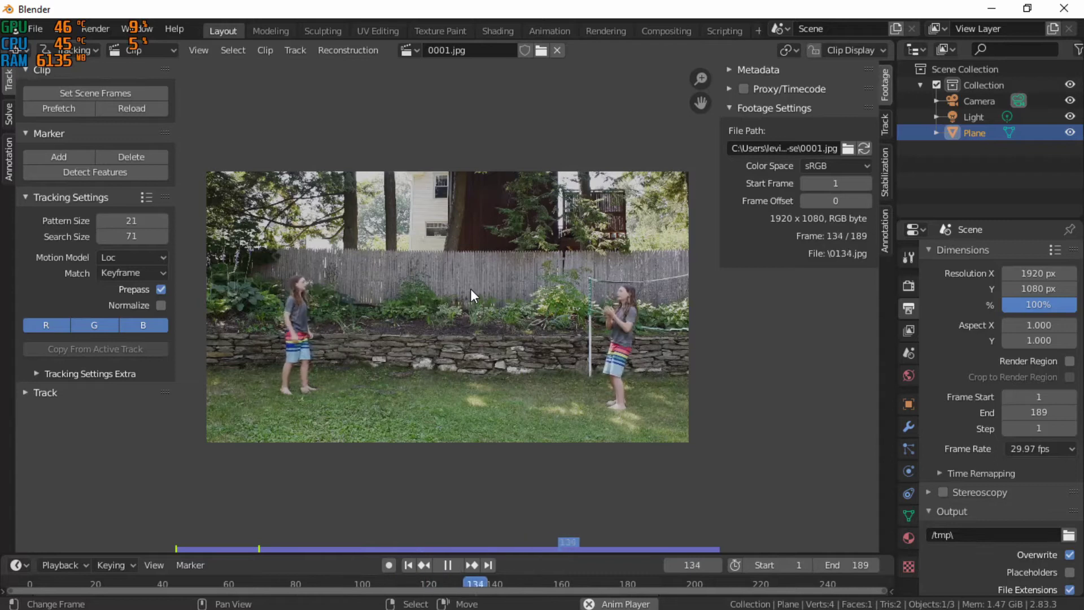
key(space)
key(shift+Left)
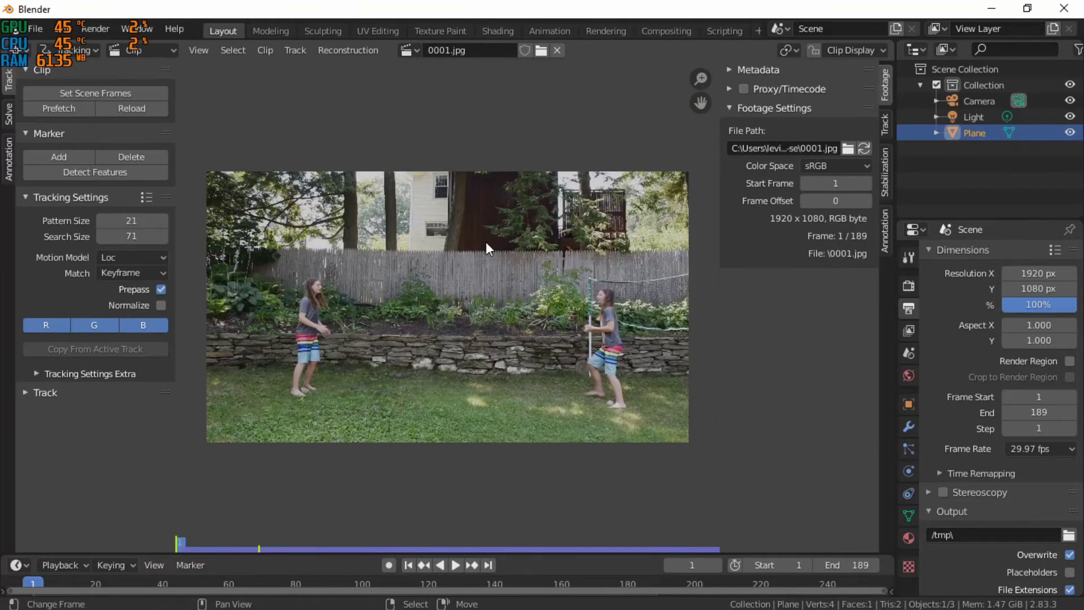
Step: Step through the clip frame by frame past the first throw, and go back to frame 17
key(Left)
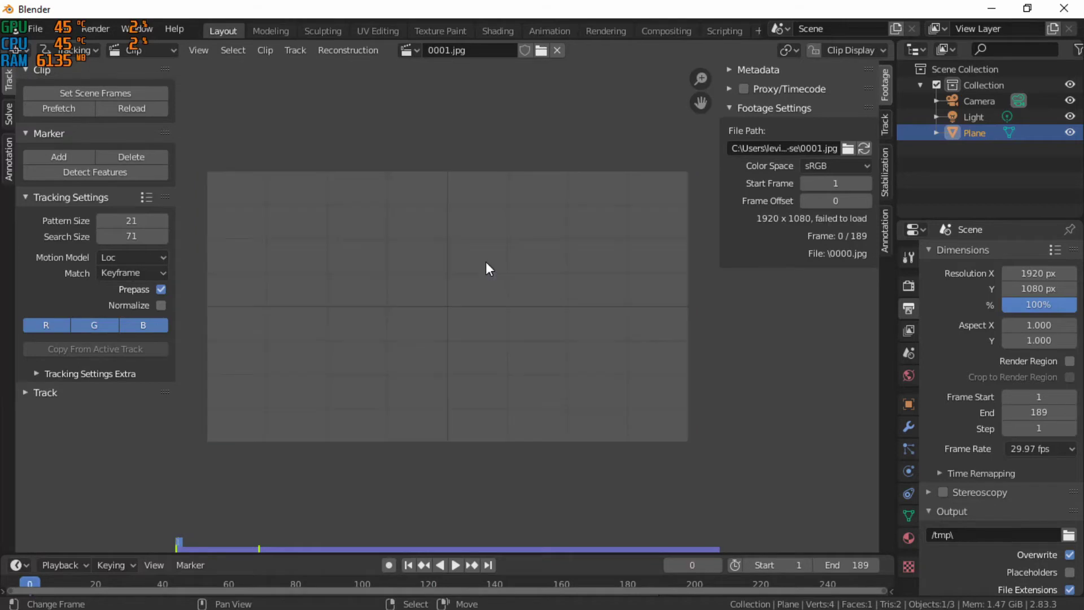
key(Right)
key(Right)
key(Right)
key(Right)
key(Right)
key(Right)
key(Right)
key(Right)
key(Right)
key(Right)
key(Right)
key(Right)
key(Right)
key(Right)
key(Right)
key(Right)
key(Right)
key(Right)
key(Right)
key(Right)
key(Right)
key(Right)
key(Right)
key(Right)
key(Right)
key(Right)
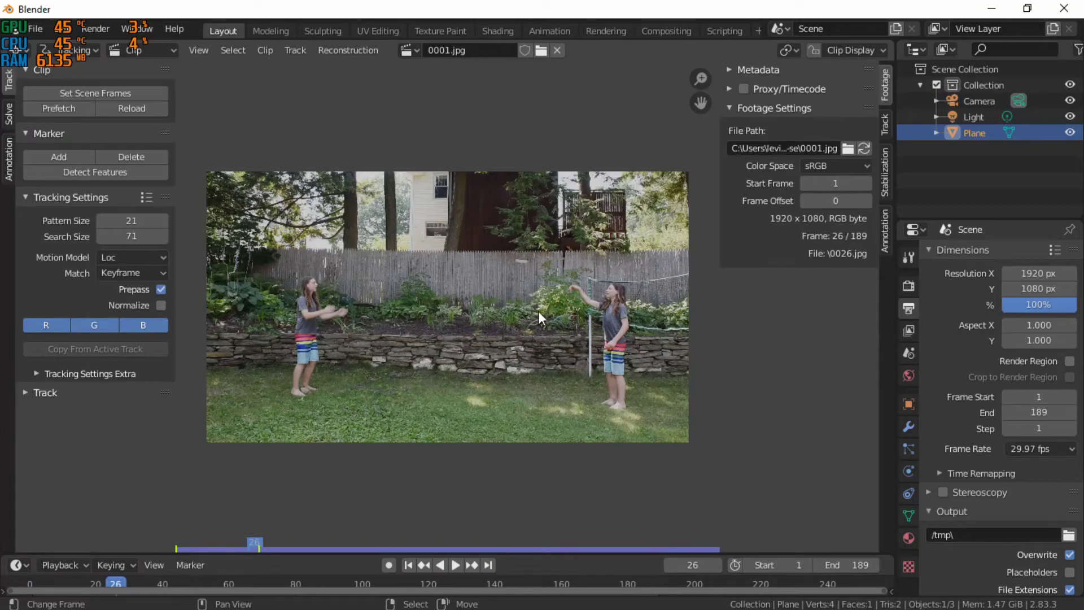
key(Left)
key(Left)
key(Left)
key(Left)
key(Left)
key(Left)
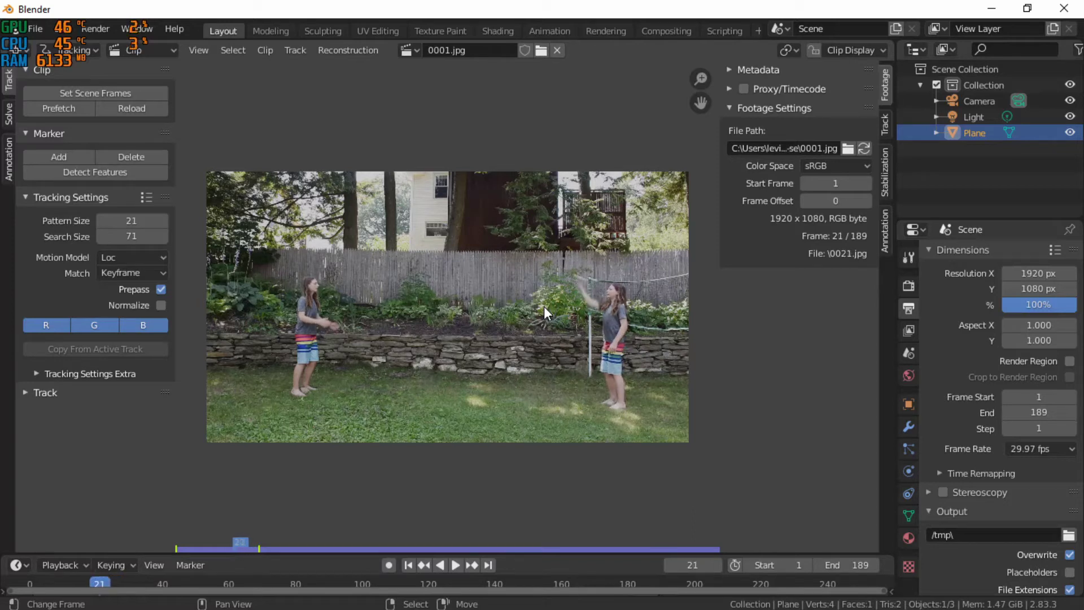
key(Left)
key(Left)
key(Left)
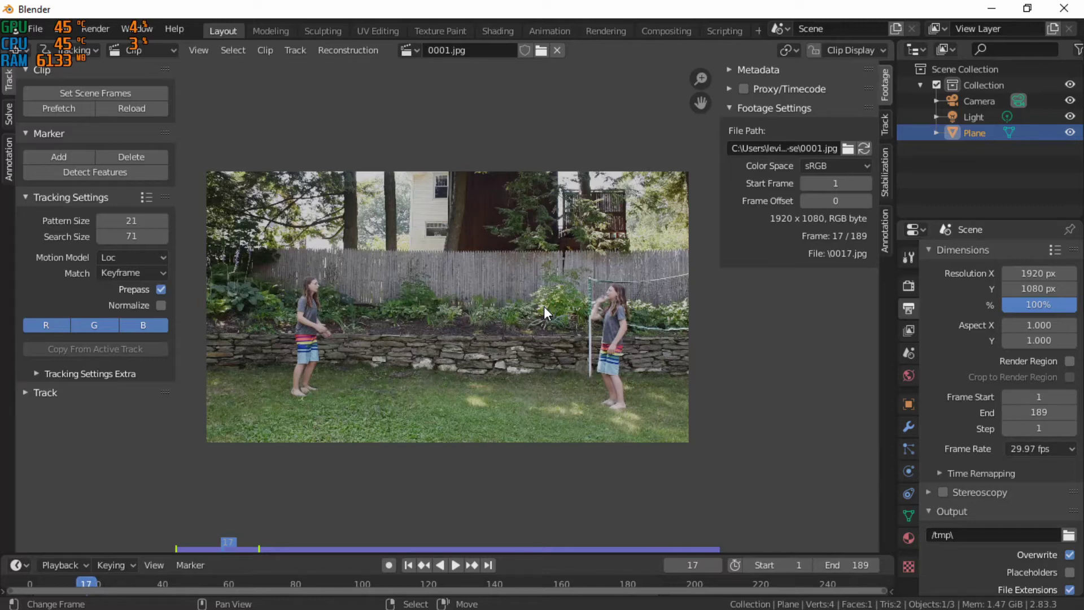
Step: Recheck the throwing motion frame by frame, return to frame 17 and view the throwing player up close
key(Right)
key(Right)
key(Right)
key(Right)
key(Right)
key(Right)
key(Left)
key(Left)
key(Left)
key(Left)
key(Left)
key(Left)
scroll(544, 306, up, 1)
middle_drag(543, 306, 492, 313)
scroll(473, 317, up, 1)
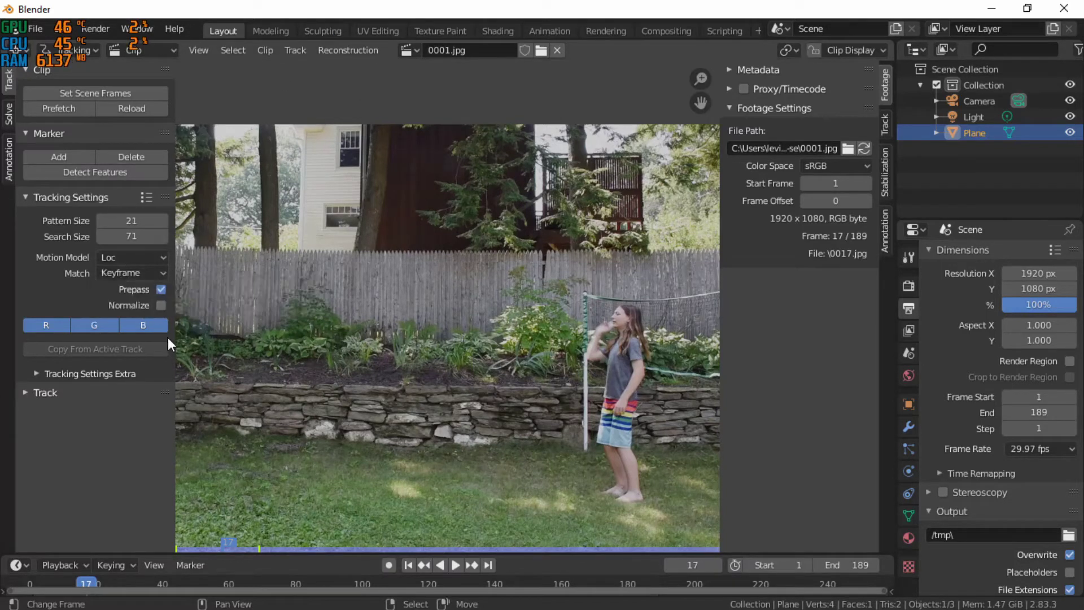
Step: Set the tracking correlation to 0.900 in the extra tracking settings
click(63, 374)
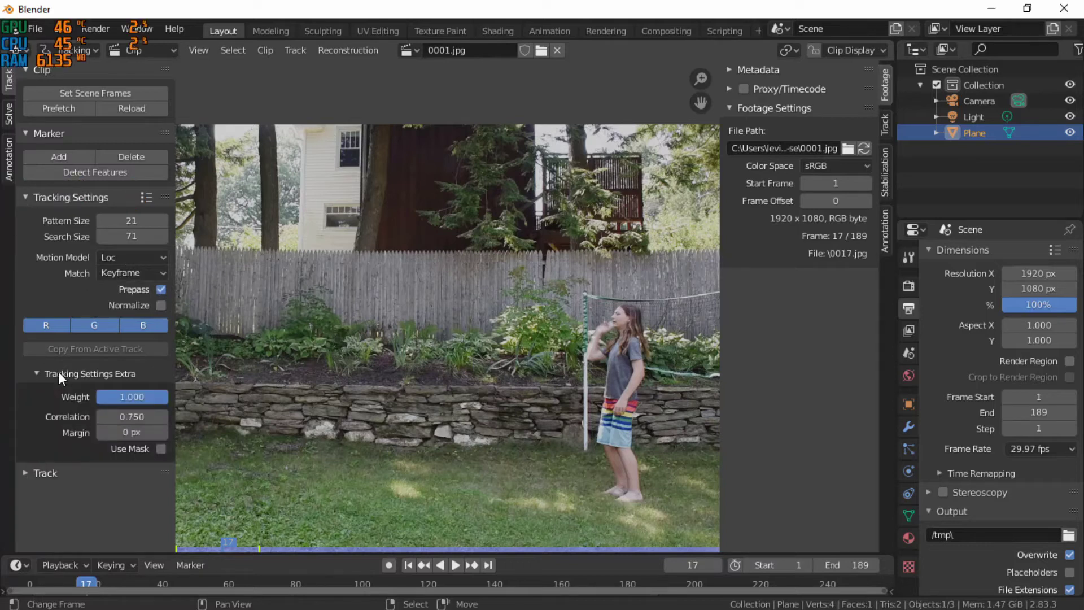
click(139, 418)
click(139, 418)
key(Return)
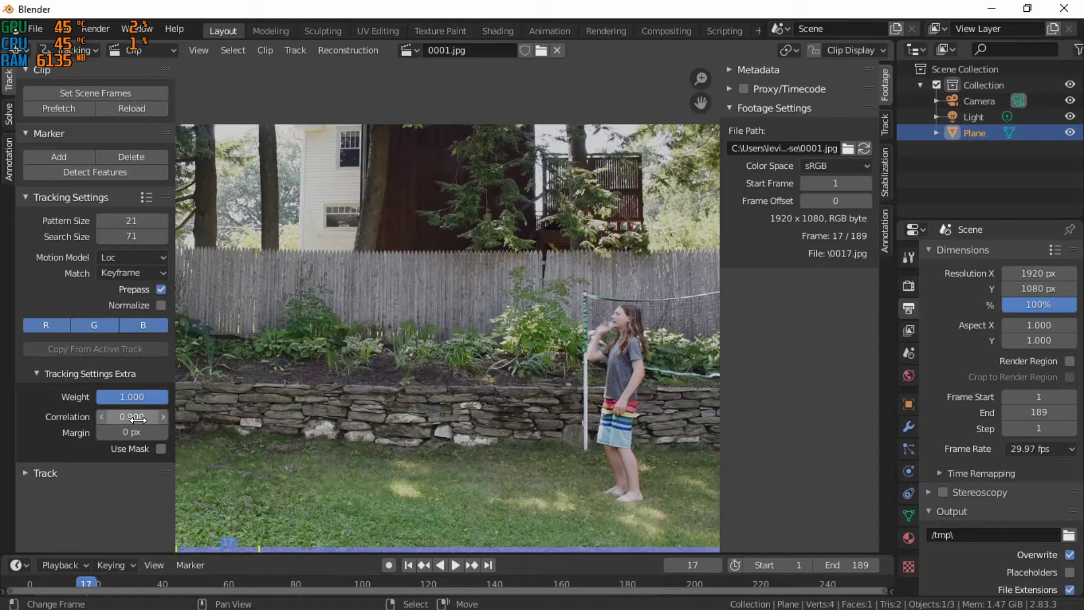
scroll(526, 366, up, 2)
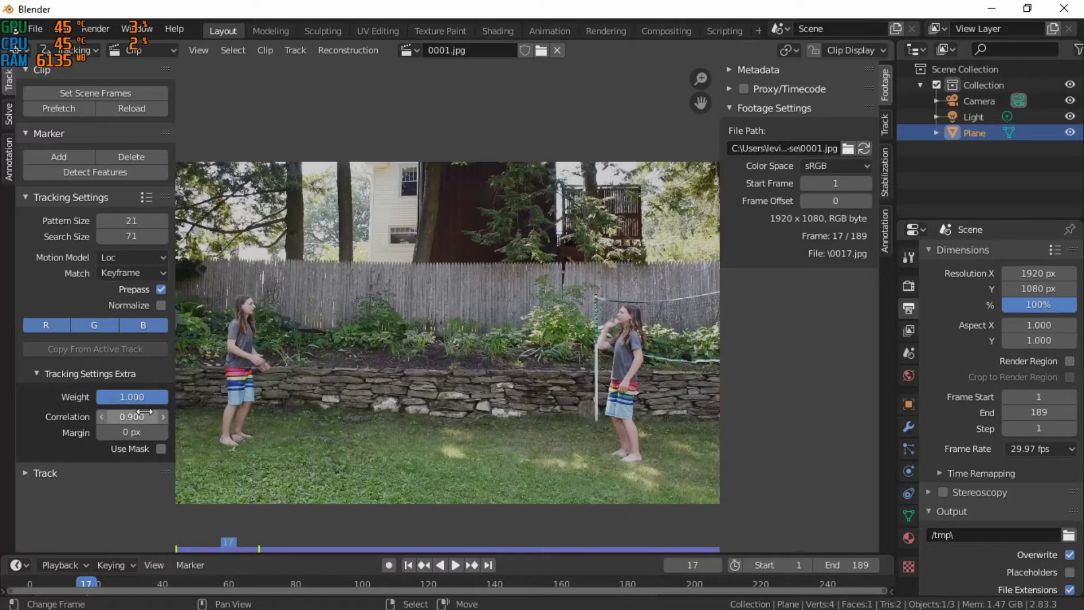
Step: Step frame by frame through the right-hand player's throw to find the release, stopping at frame 23
scroll(583, 448, up, 1)
middle_drag(583, 446, 519, 447)
scroll(555, 455, up, 1)
key(Right)
key(Right)
key(Right)
key(Right)
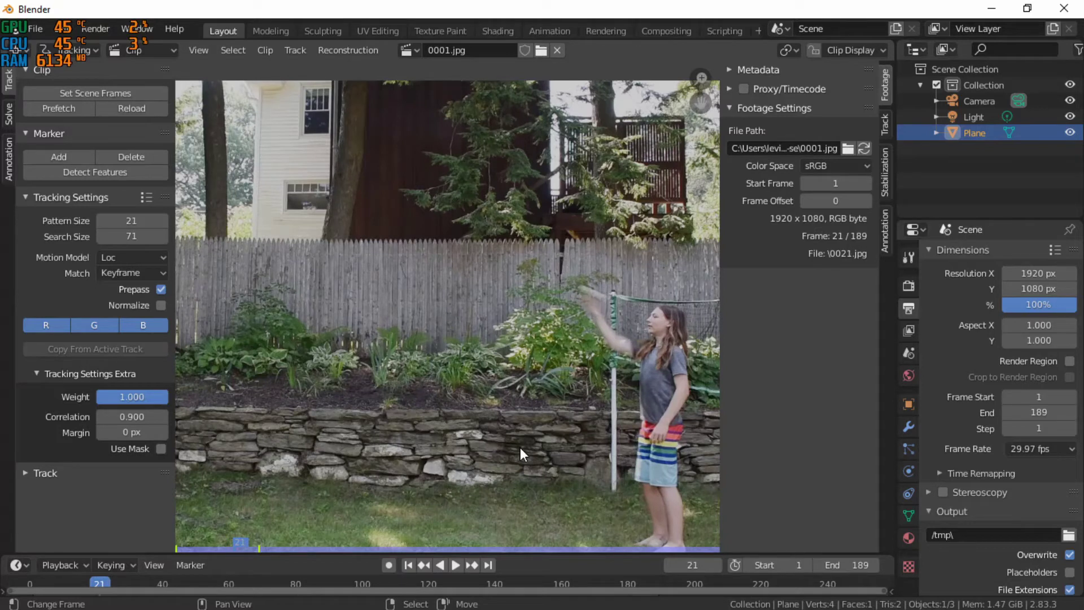
key(Right)
key(Right)
key(Right)
key(Right)
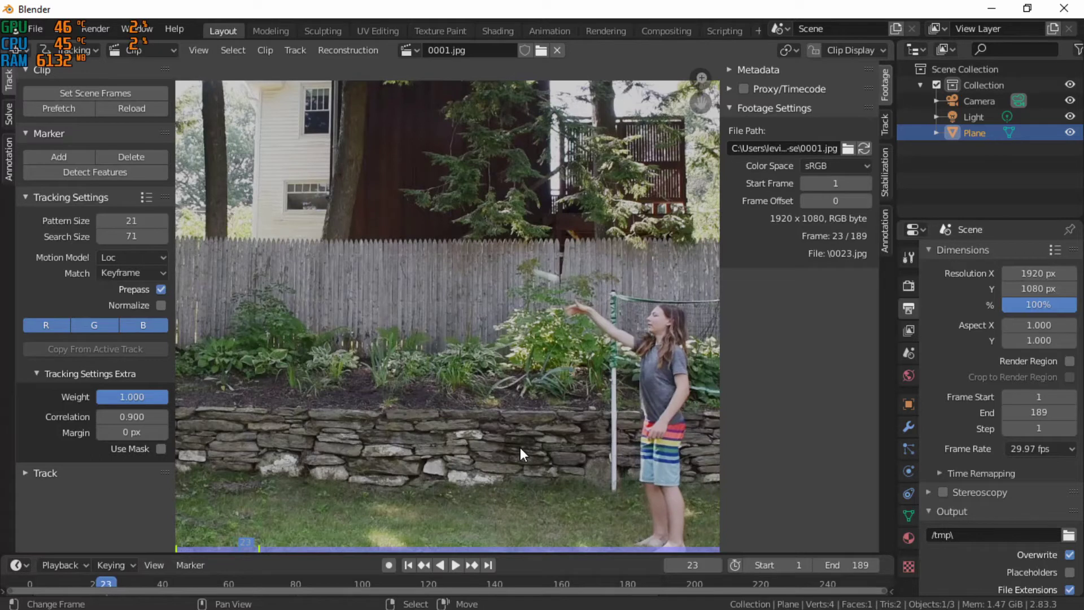
key(Left)
key(Left)
key(Left)
key(Left)
key(Left)
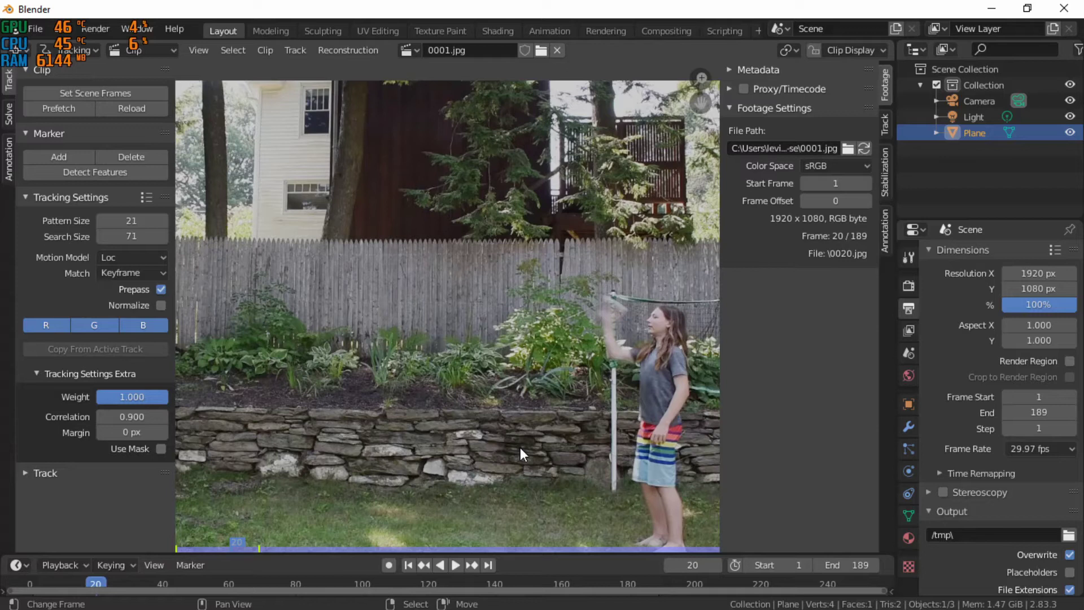
key(Right)
key(Right)
key(Right)
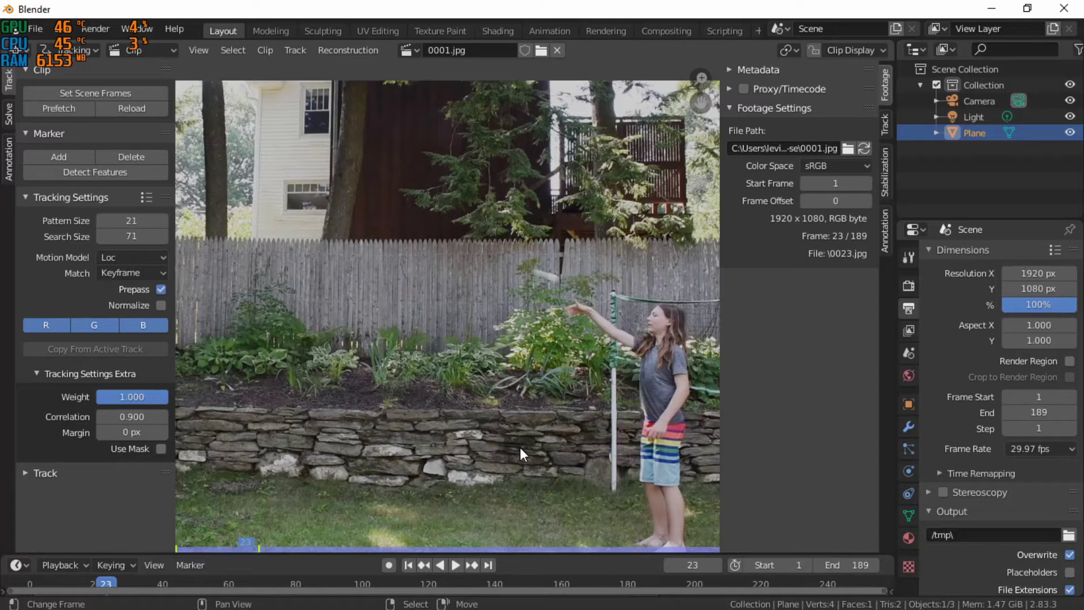
Step: Add a tracking marker on the blurred thrown object at frame 23
scroll(634, 371, up, 3)
middle_drag(634, 372, 349, 387)
scroll(288, 447, down, 2)
scroll(348, 438, up, 2)
scroll(266, 404, up, 1)
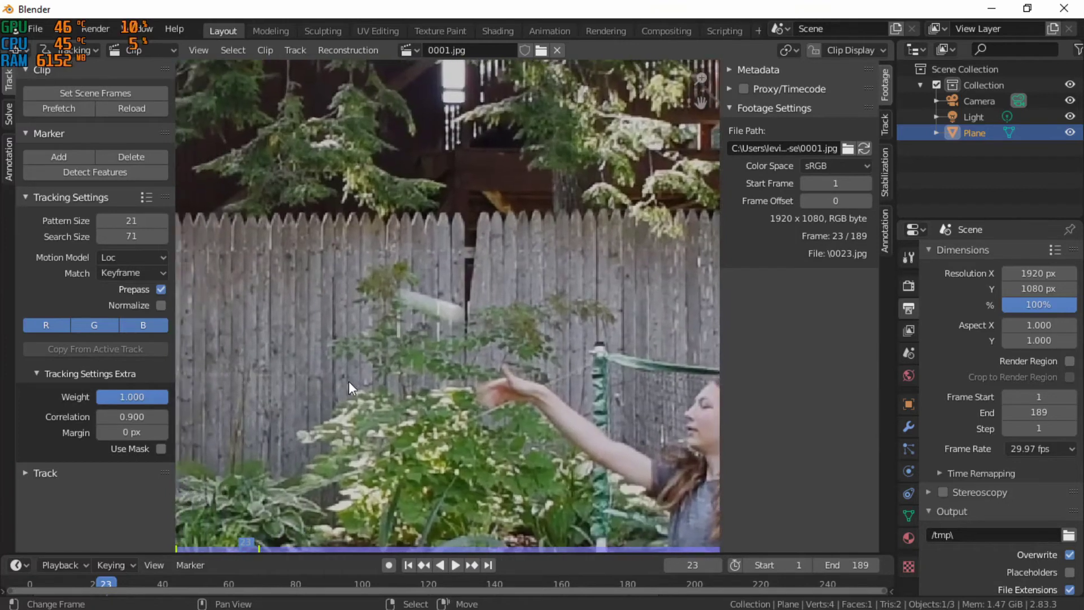
ctrl+click(428, 303)
scroll(473, 321, up, 1)
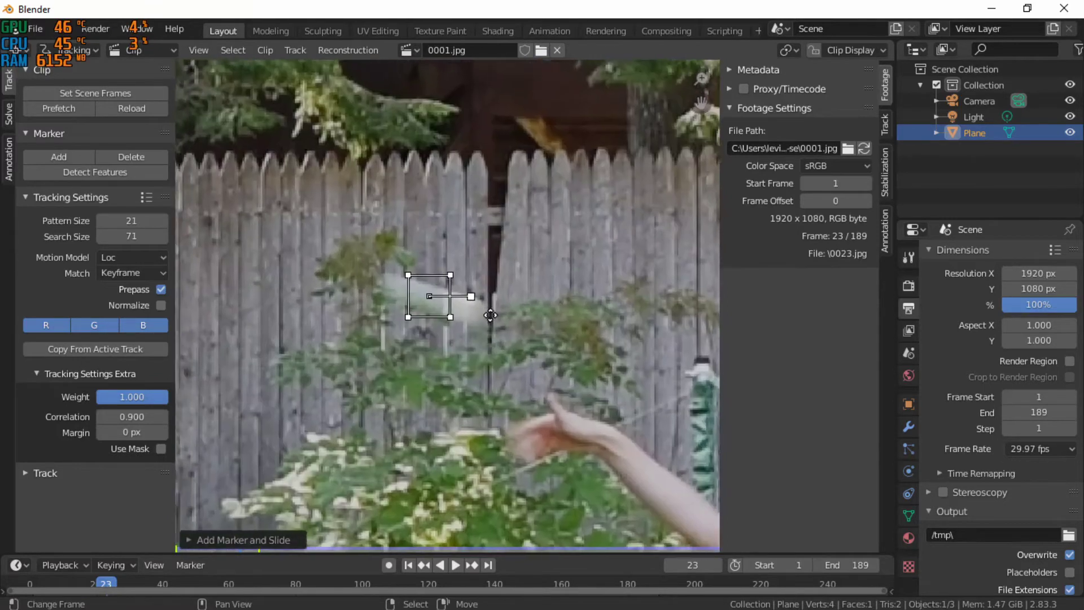
Step: Enlarge the marker's pattern area around the blurred thrown object at frame 23
scroll(509, 328, down, 1)
scroll(488, 331, up, 1)
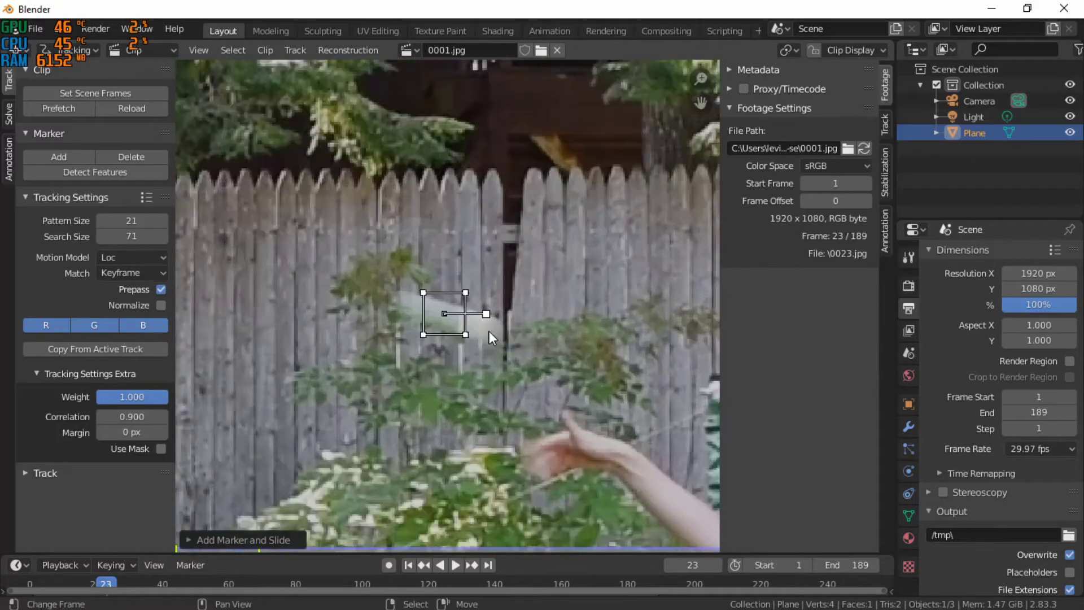
drag(485, 313, 507, 311)
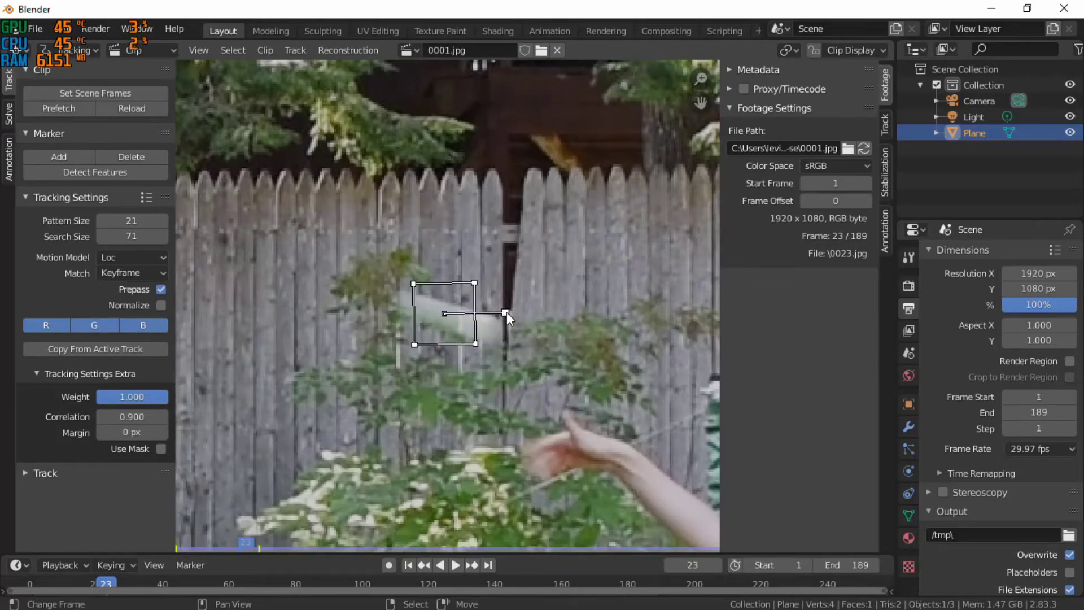
scroll(506, 312, down, 2)
scroll(511, 312, up, 1)
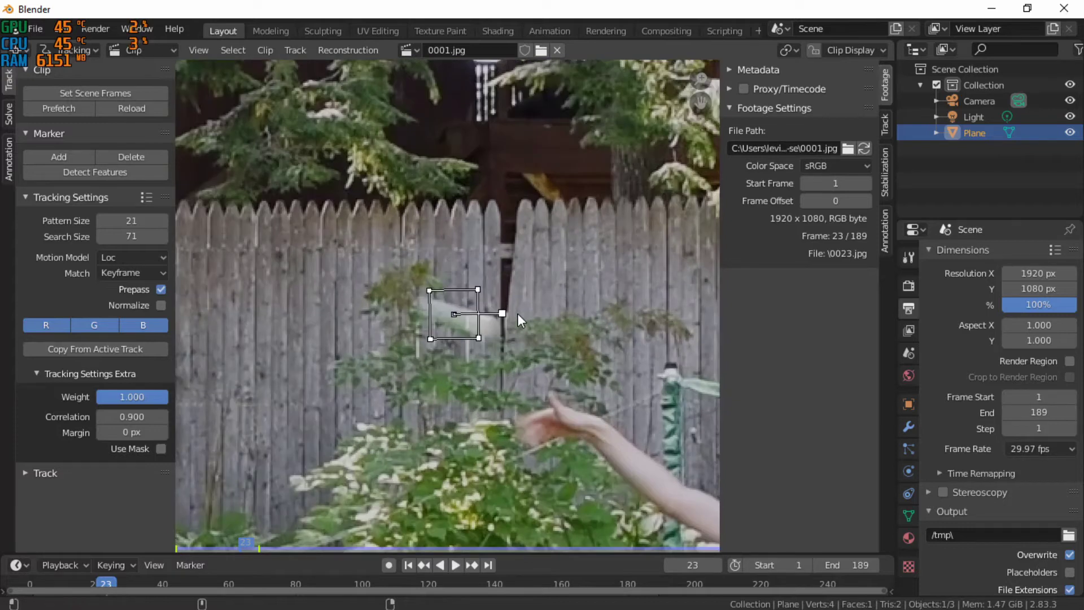
Step: Advance the marker to frames 24 and 25, moving it onto the thrown object in each frame
key(alt+Right)
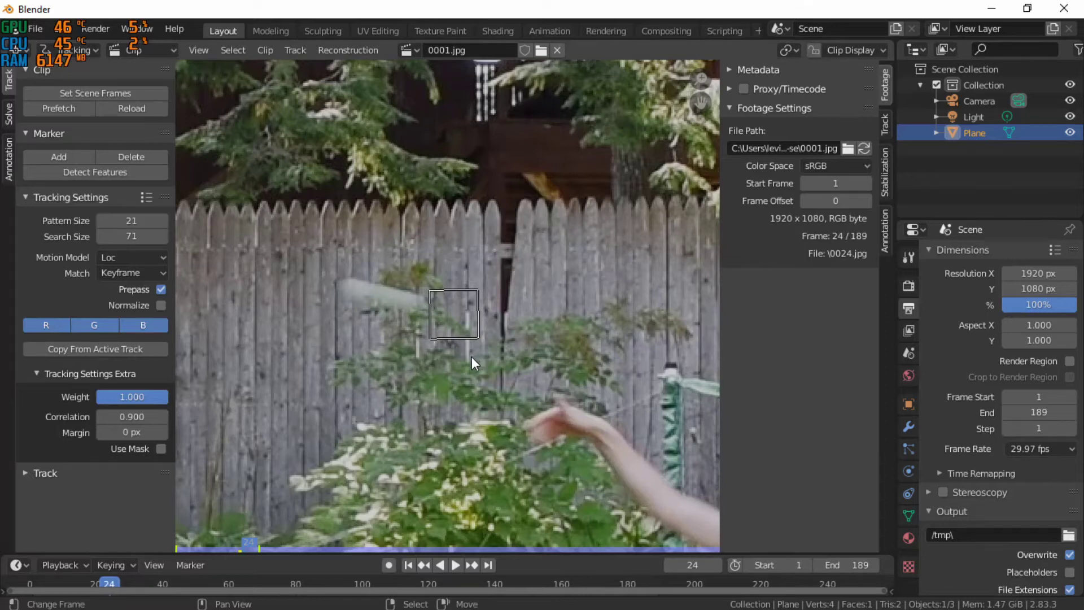
key(g)
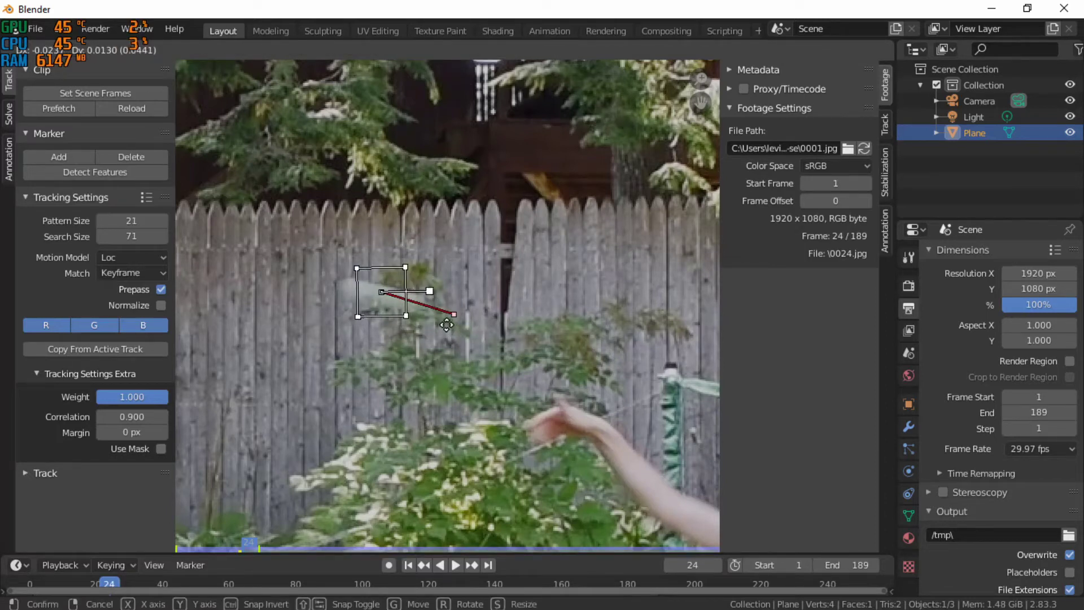
click(446, 325)
middle_drag(490, 289, 566, 299)
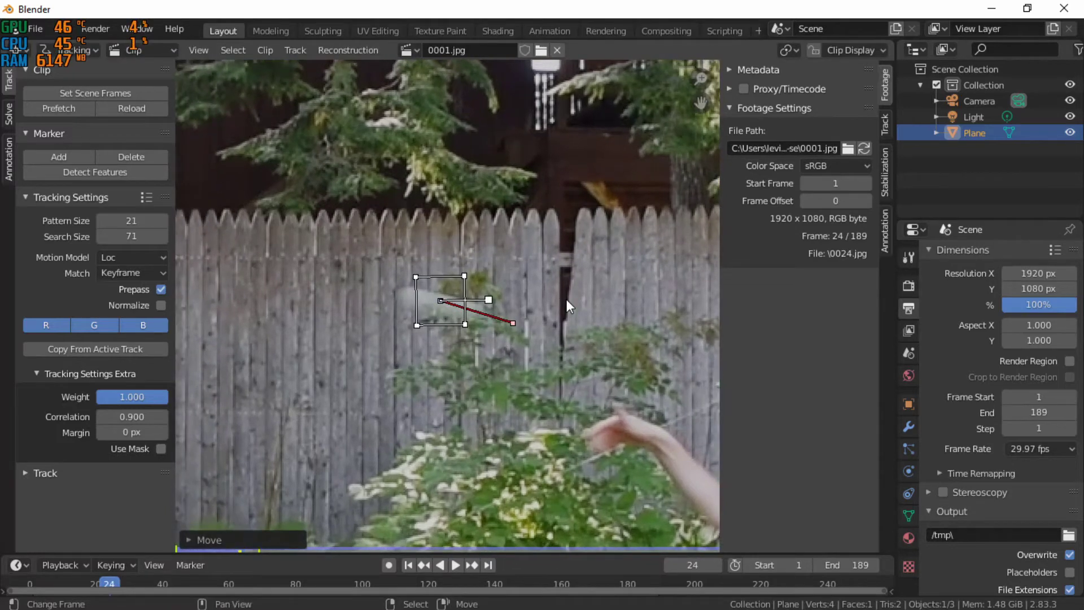
key(Right)
key(g)
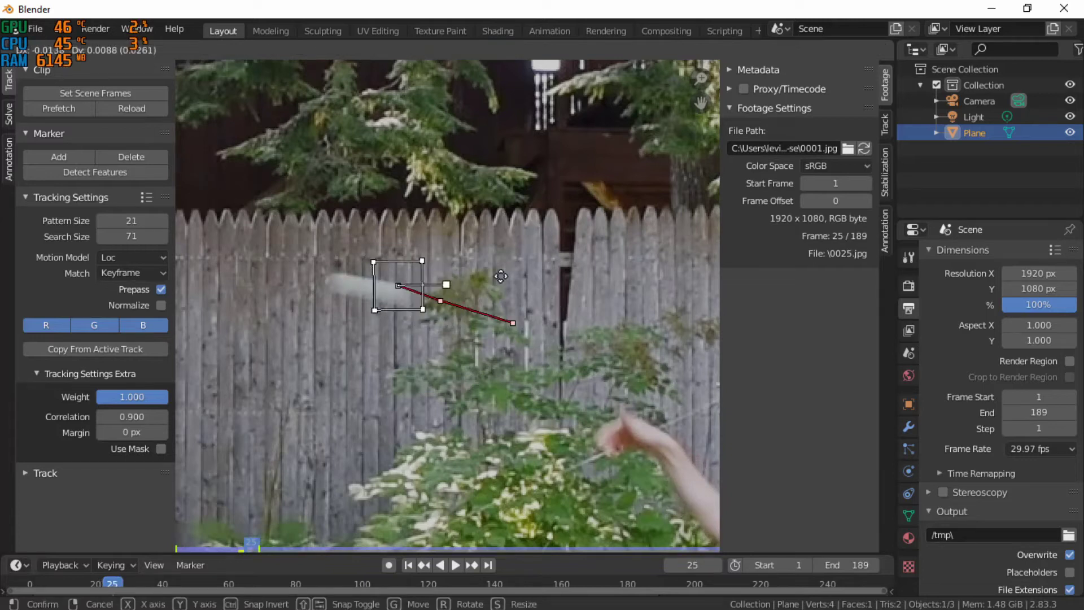
click(505, 285)
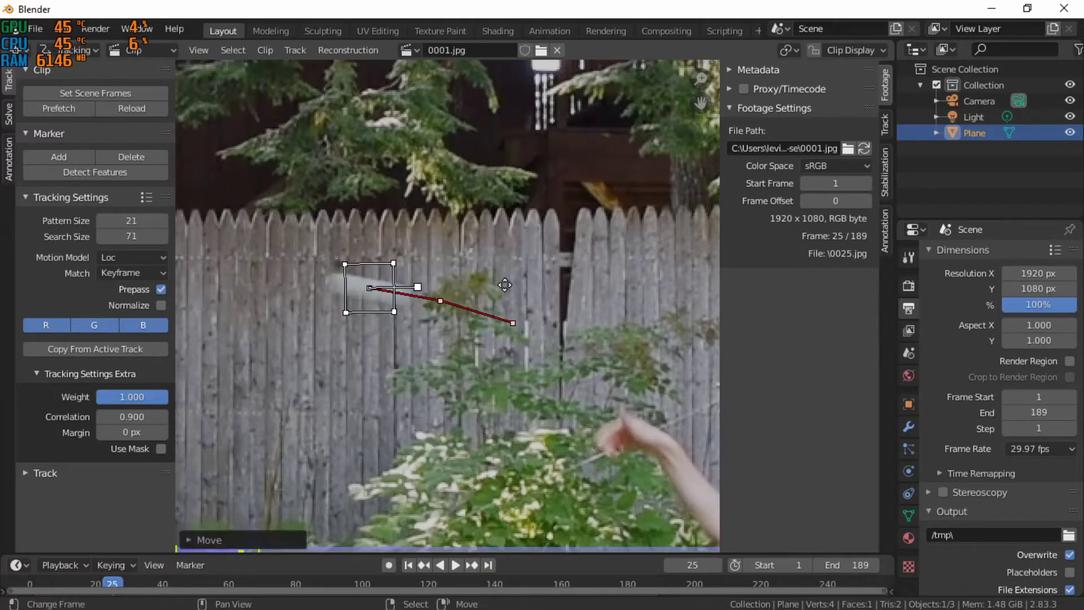
Step: Track the marker forward through frame 27 and reposition it on the thrown object at frame 28
middle_drag(505, 285, 576, 283)
key(alt+Right)
key(alt+Right)
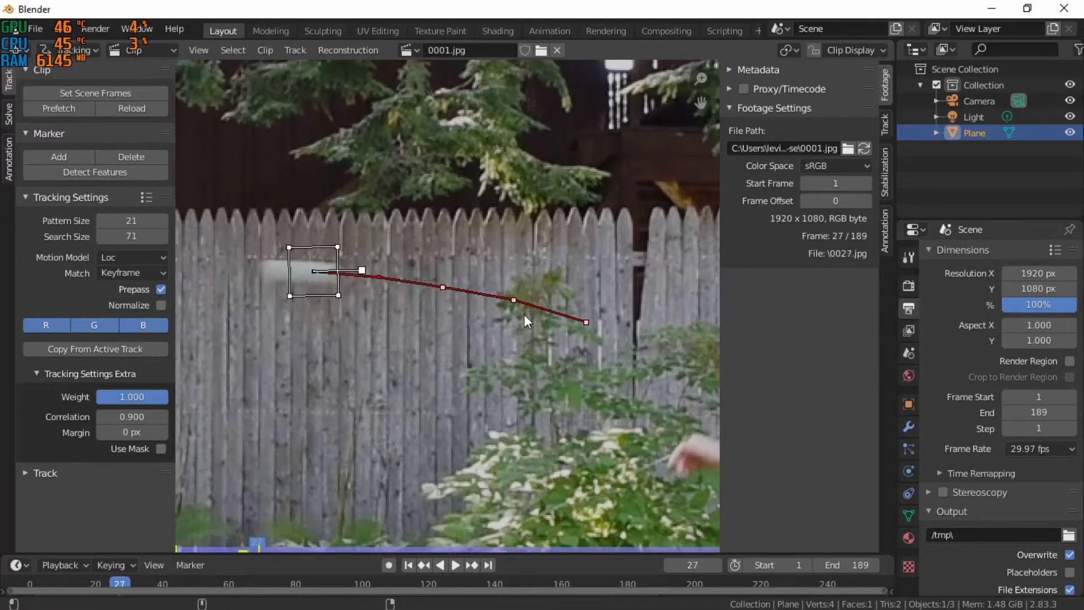
key(alt+Right)
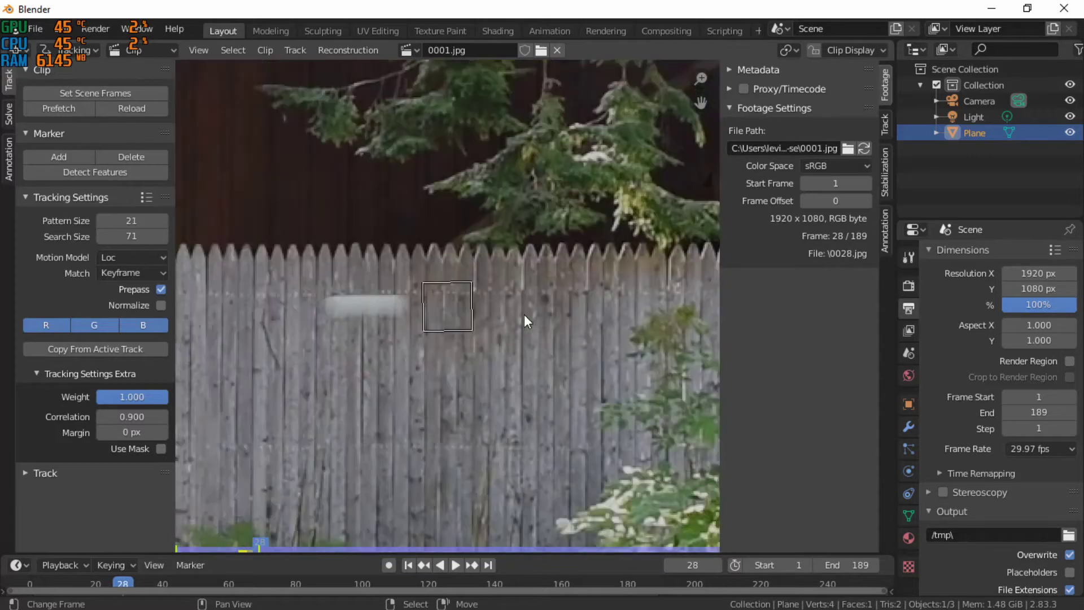
key(g)
click(442, 310)
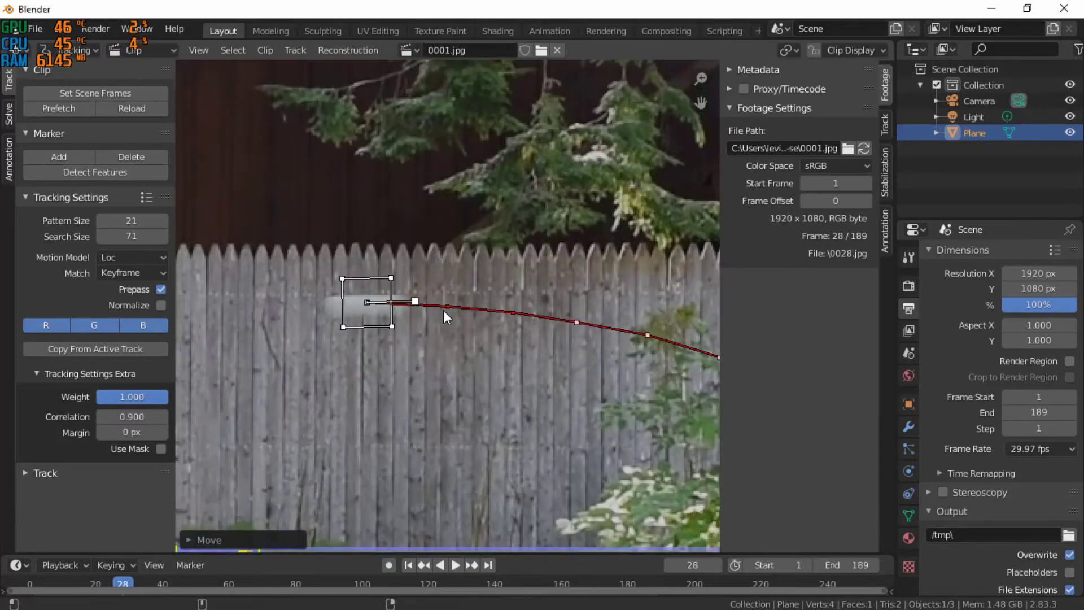
Step: Track the marker forward to frame 30 and realign it on the thrown object at frames 30 and 31
key(alt+Right)
key(alt+Right)
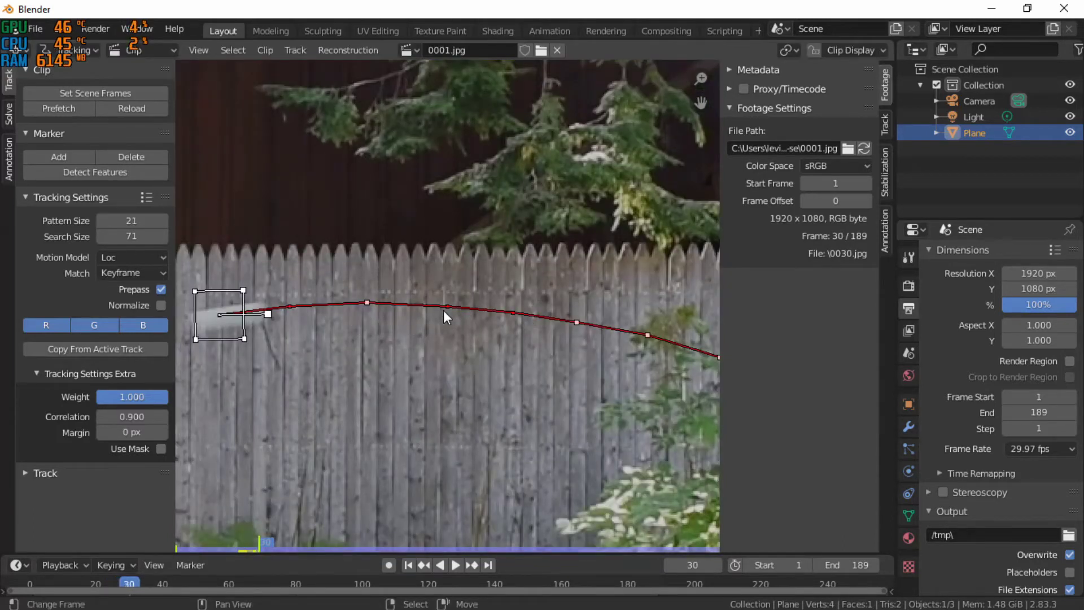
key(g)
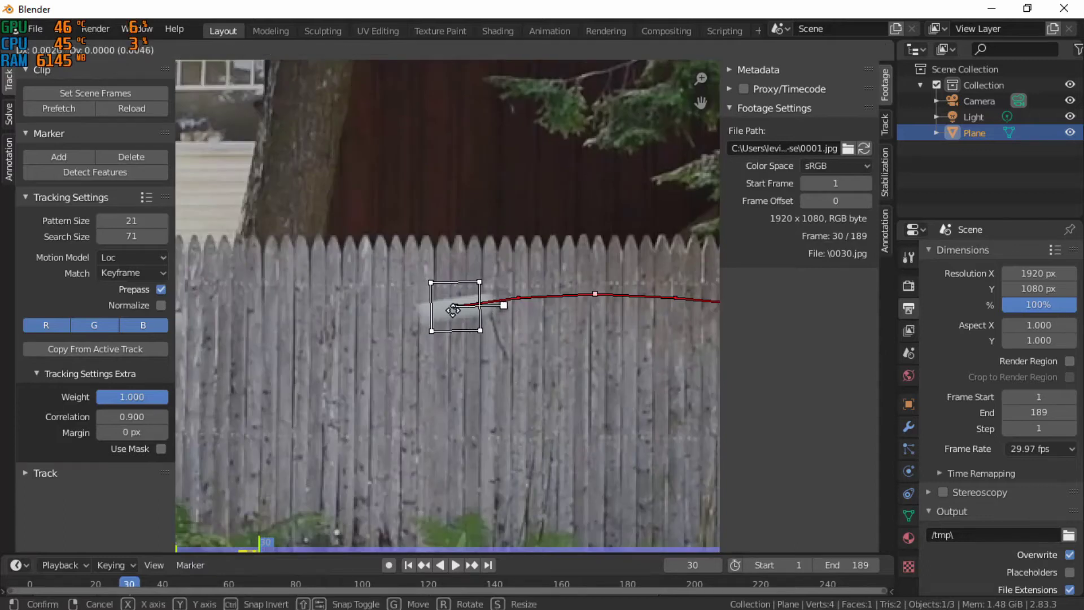
click(456, 310)
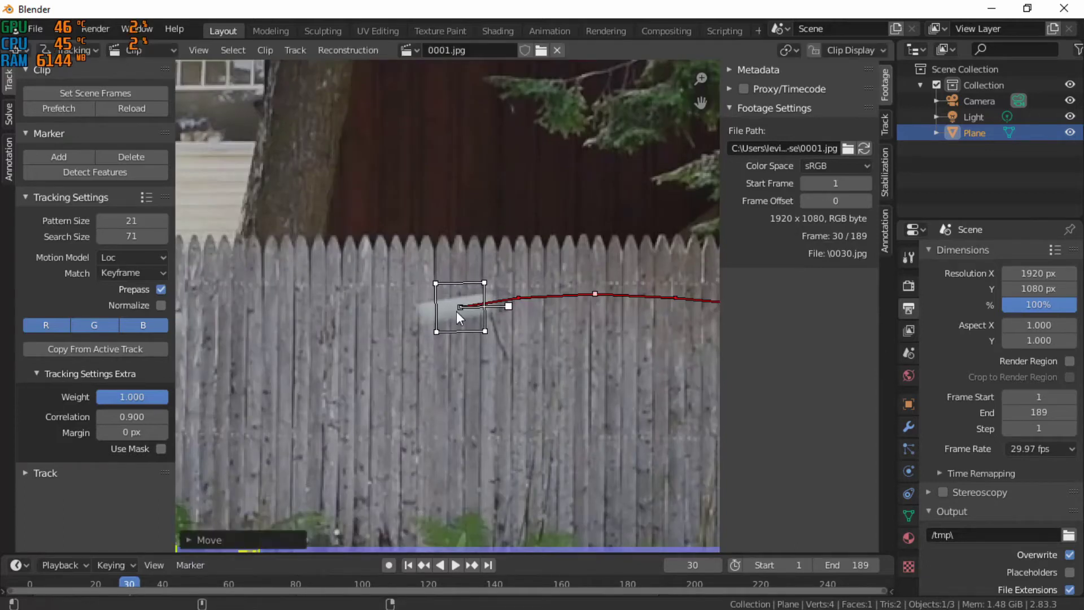
key(alt+Right)
key(g)
click(503, 317)
Step: Track the marker forward one frame at a time to frame 34 and view the whole shot
key(alt+Right)
key(alt+Right)
key(alt+Right)
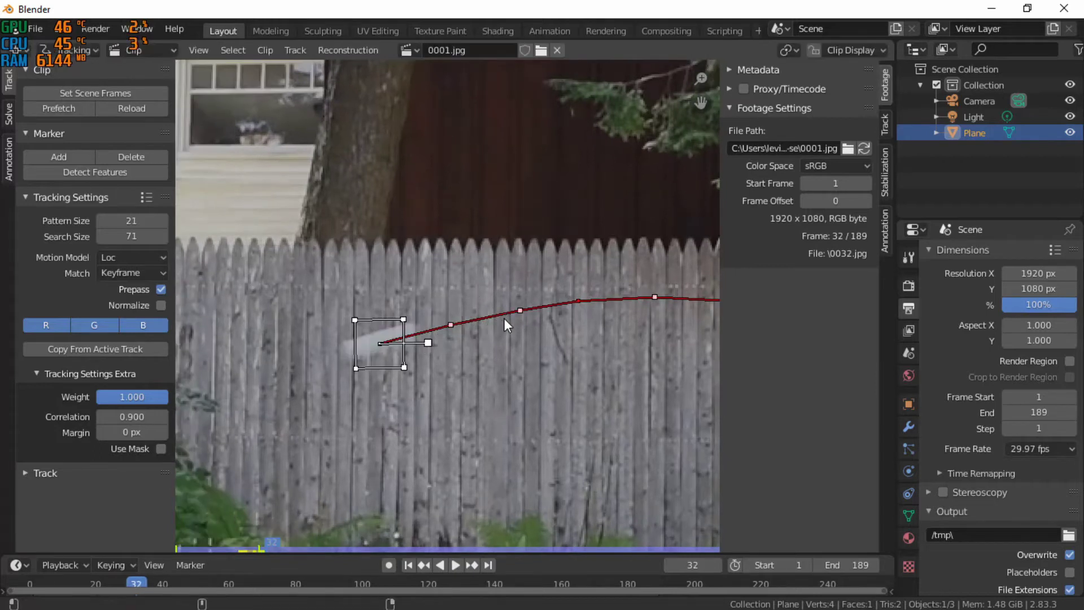
scroll(503, 317, down, 5)
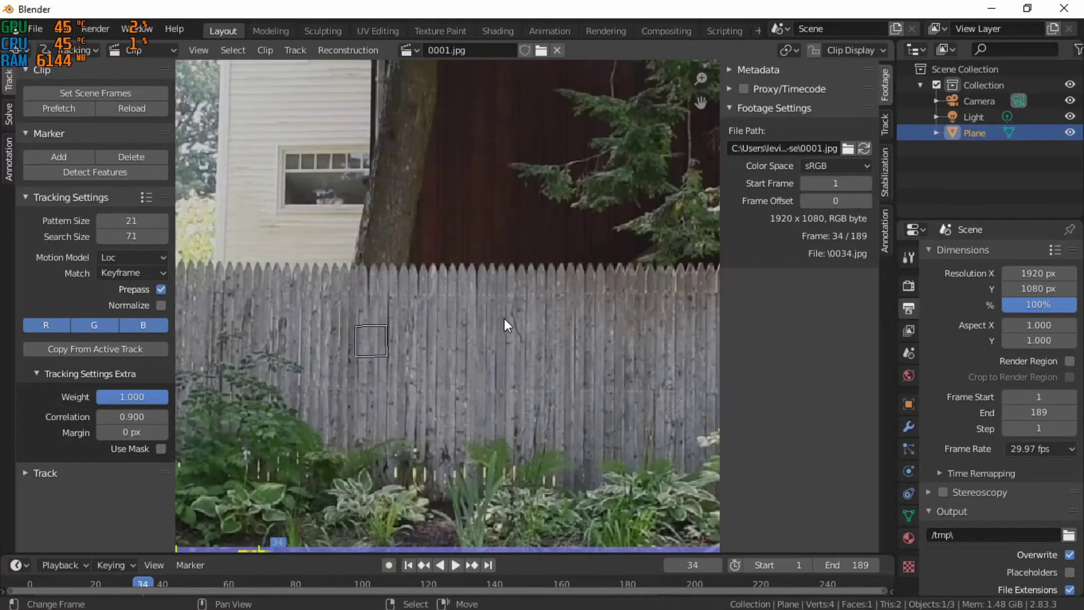
scroll(504, 317, up, 4)
scroll(504, 318, down, 4)
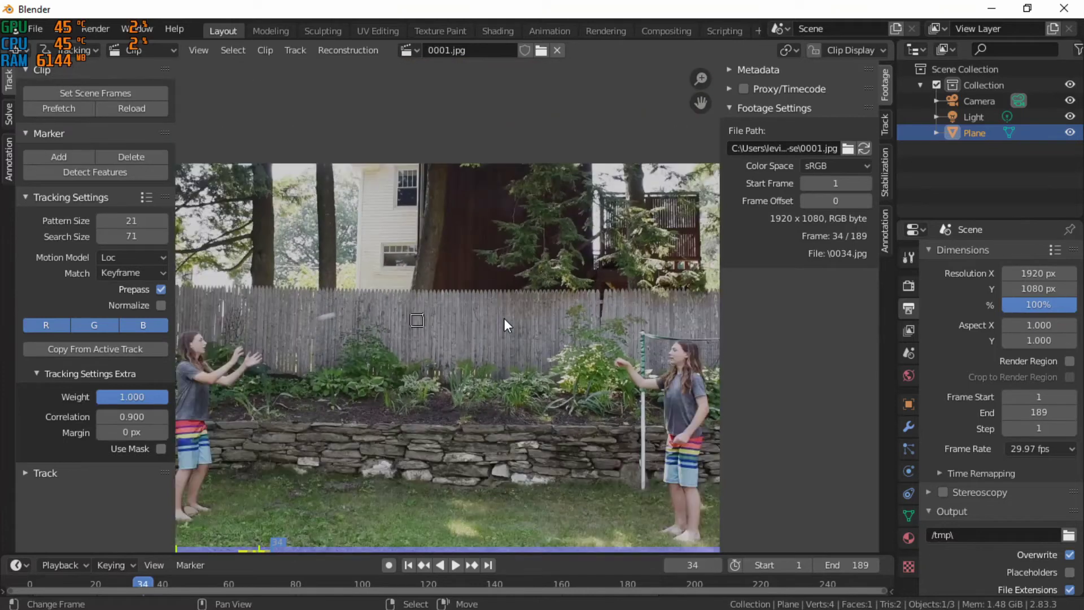
Step: Step backward through the tracked frames to frame 22 to examine the marker's path
key(alt+Right)
key(alt+Left)
key(alt+Left)
key(alt+Left)
key(alt+Left)
key(alt+Left)
key(alt+Left)
key(alt+Left)
key(alt+Left)
key(alt+Left)
key(alt+Left)
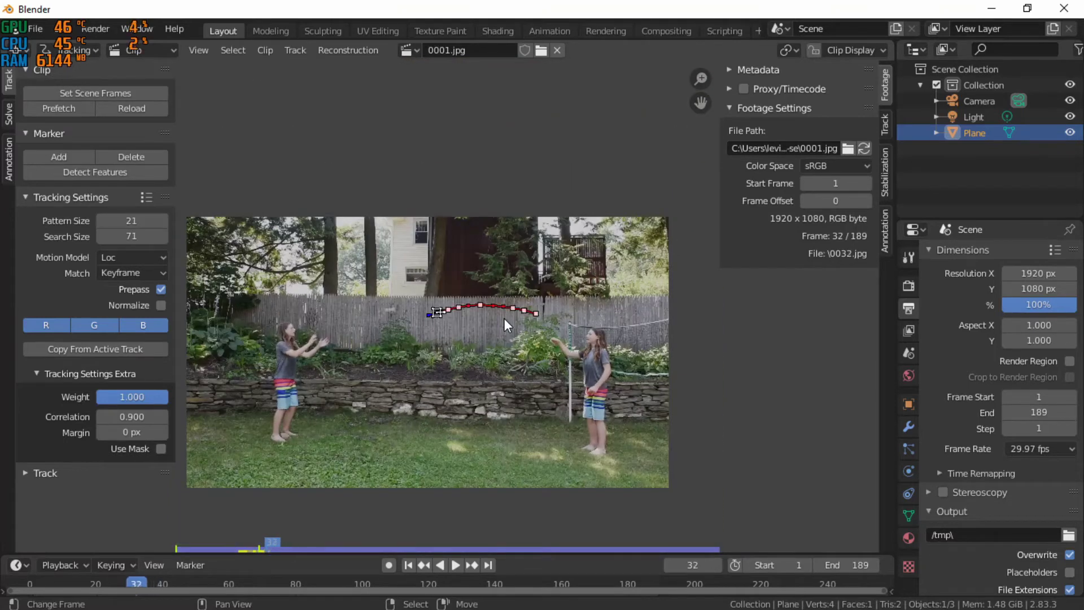
key(Left)
key(Left)
key(Left)
key(Left)
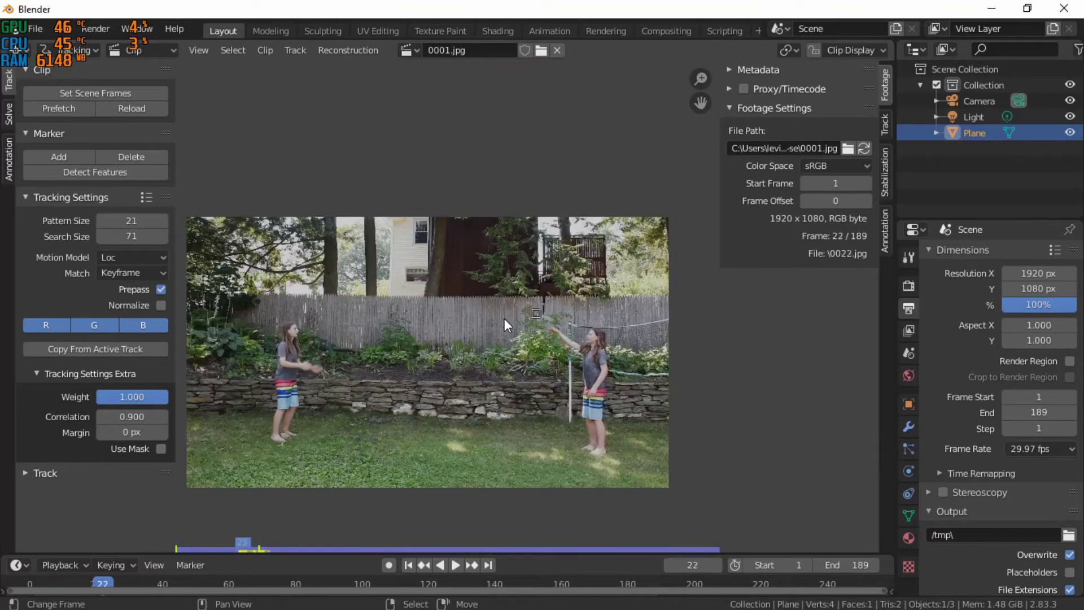
Step: Step back and forth between the release and frame 34, comparing the marker's path with the thrown object's flight
key(Right)
key(Right)
key(Right)
key(Right)
key(Right)
key(Right)
key(Right)
key(Right)
key(Right)
key(Right)
key(Right)
key(Right)
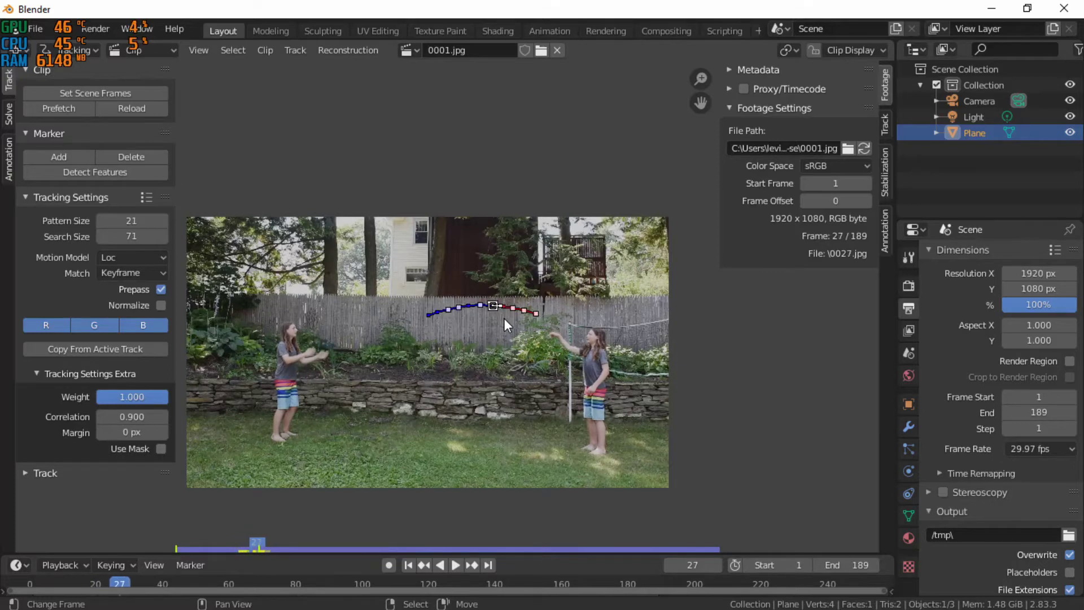
key(Left)
key(Left)
key(Left)
key(Left)
key(Left)
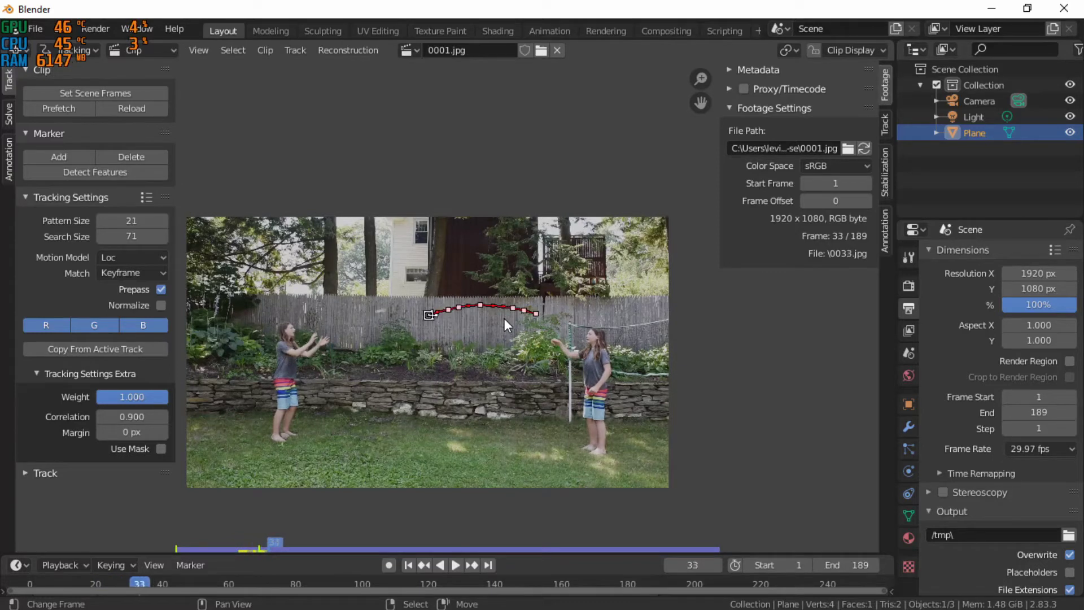
key(Right)
key(Right)
key(Right)
key(Right)
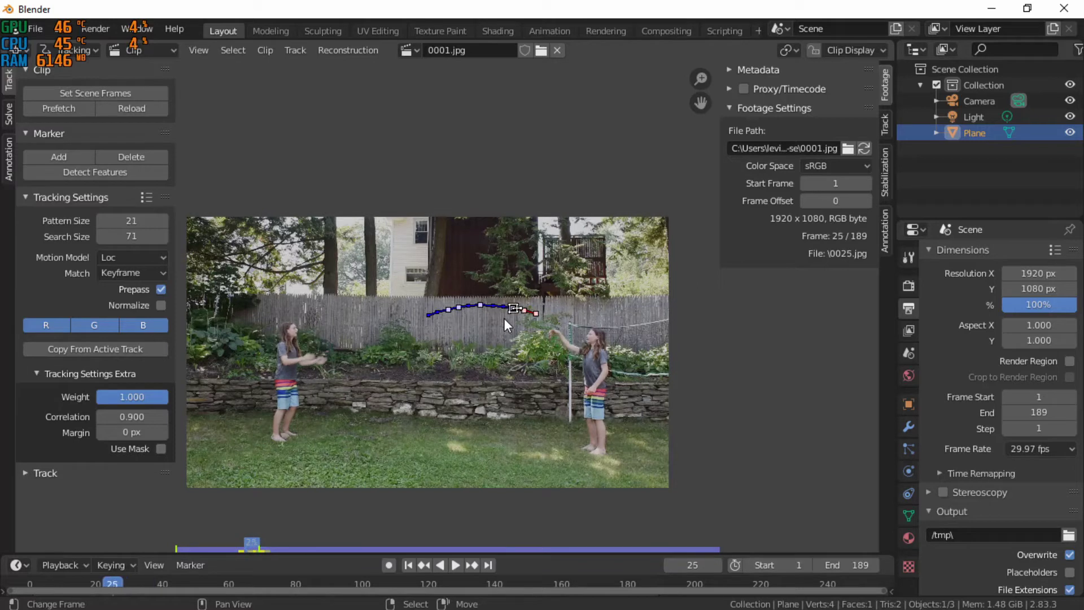
key(Right)
key(Right)
key(Right)
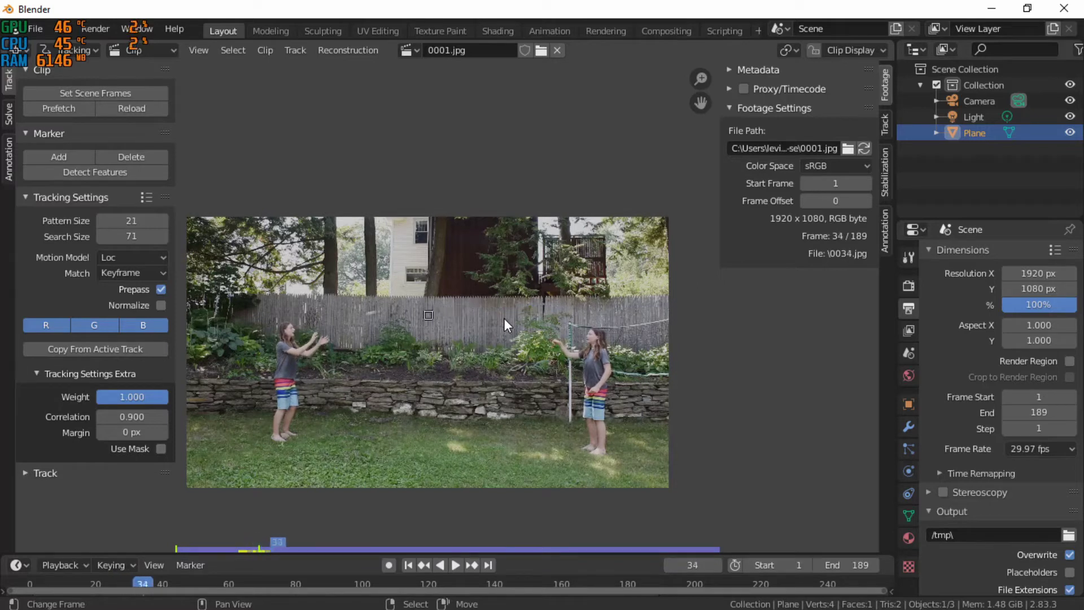
key(Left)
key(Left)
key(Left)
key(Left)
key(Left)
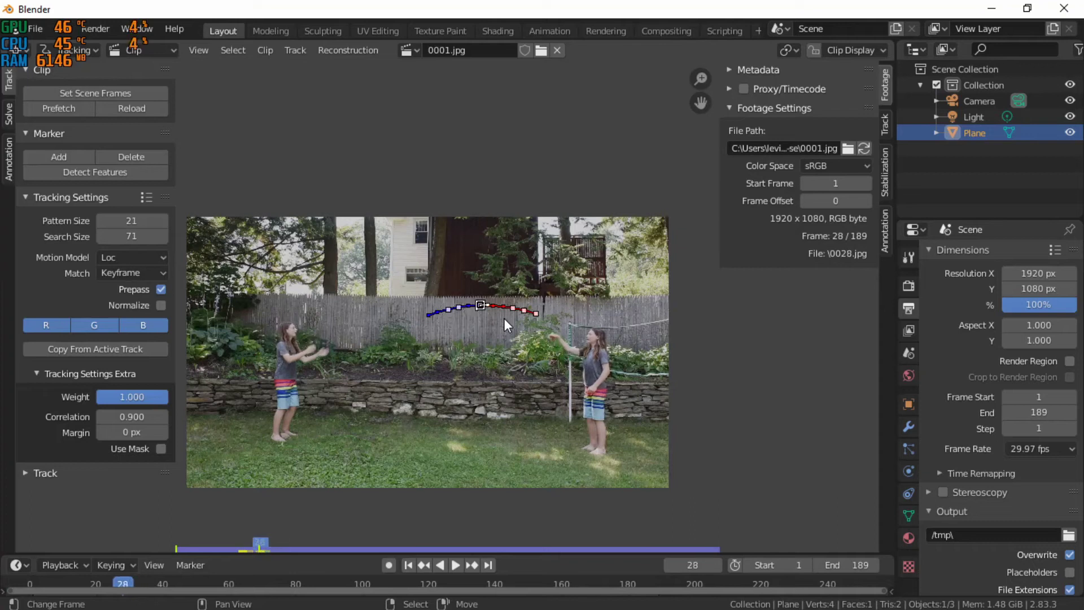
key(Right)
key(Right)
Step: Examine the marker's alignment with the thrown object up close, stepping back from frame 32 to frame 29
scroll(493, 324, up, 4)
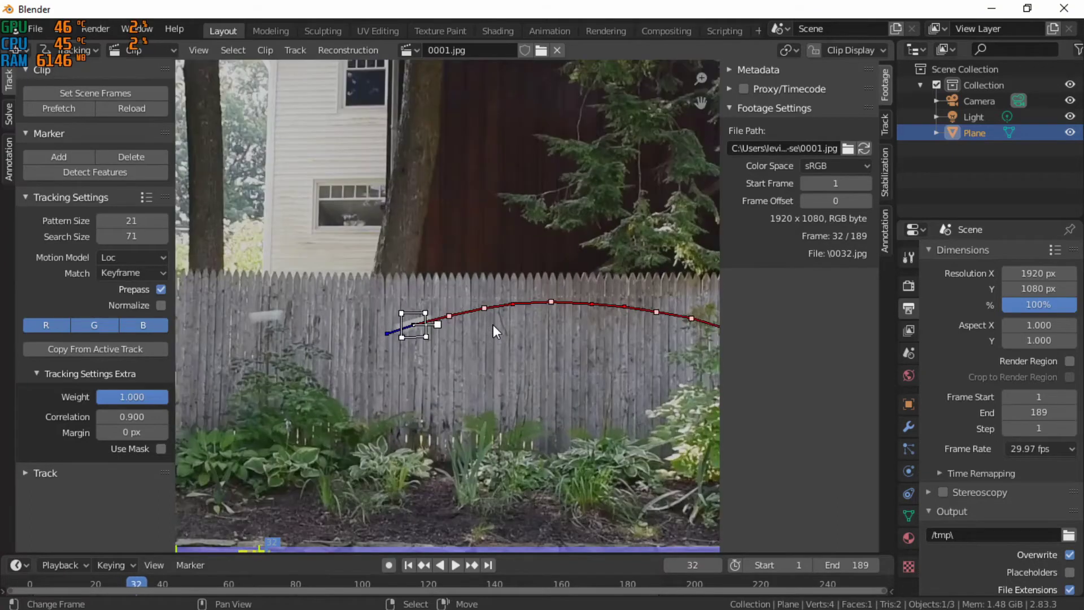
key(Left)
key(Left)
key(Left)
key(Left)
key(Left)
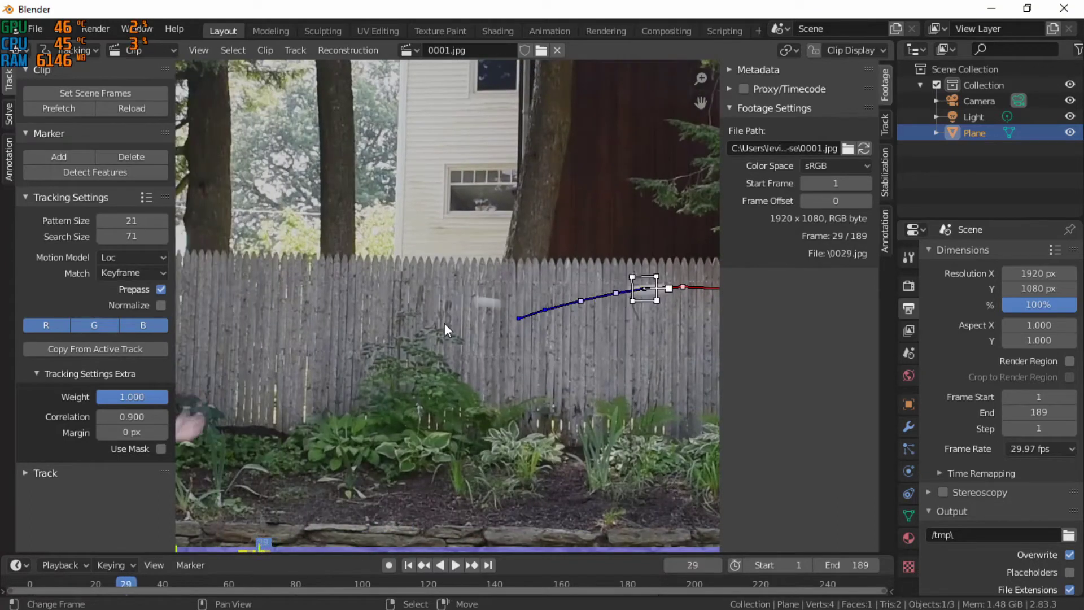
Step: Add a new tracking marker on the second blurred thrown object in front of the fence at frame 29
key(Right)
key(Right)
key(Right)
key(Left)
key(Left)
key(Right)
ctrl+middle_drag(492, 301, 535, 306)
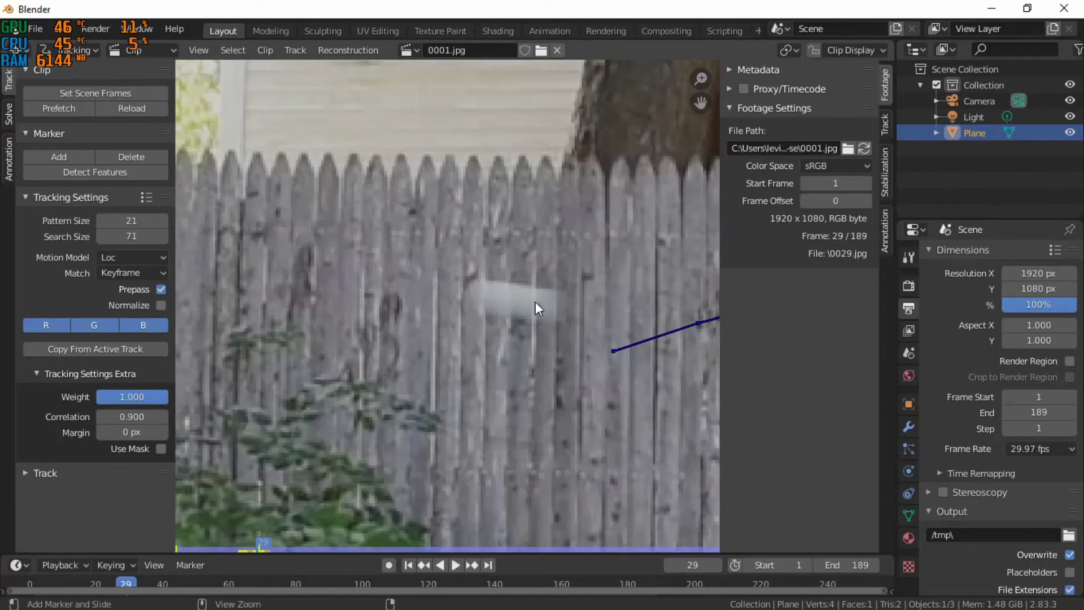
ctrl+click(515, 294)
drag(566, 295, 580, 295)
scroll(563, 300, down, 2)
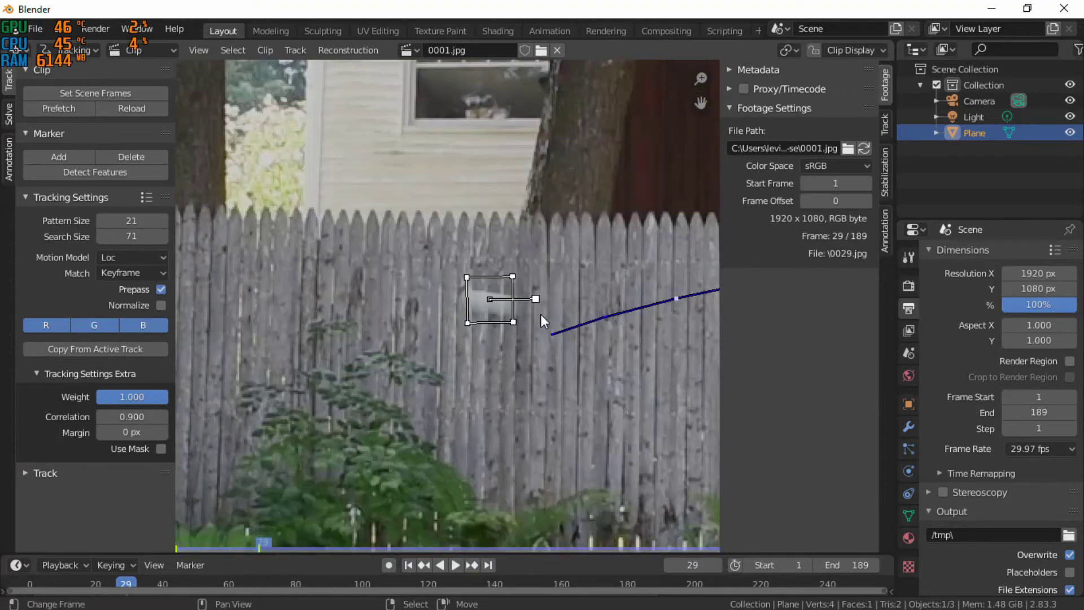
Step: Move the new marker onto the blurred object at frame 30 and again at frame 31
key(Right)
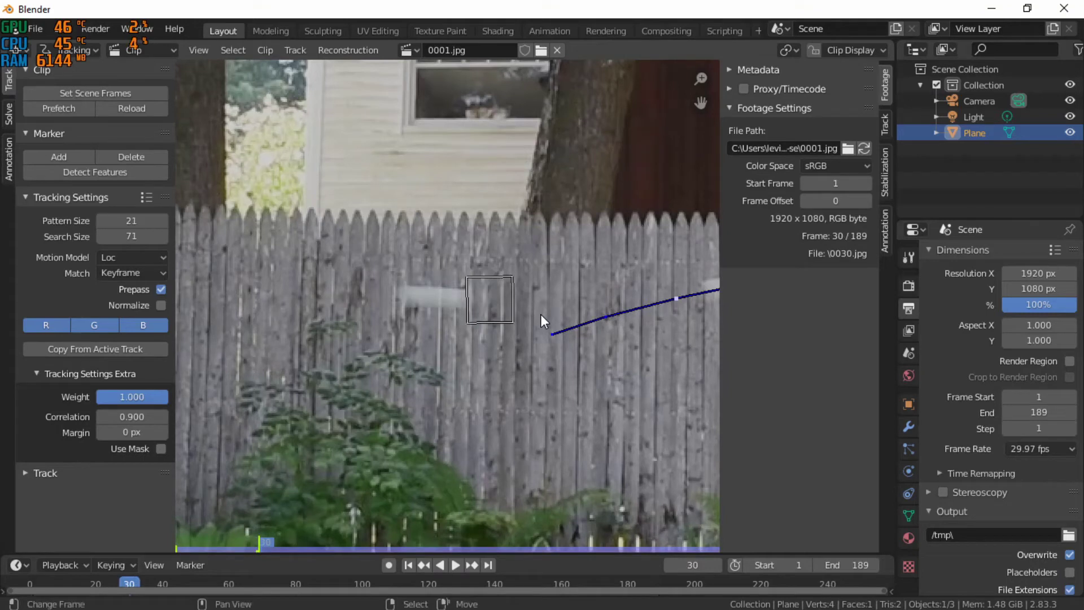
key(g)
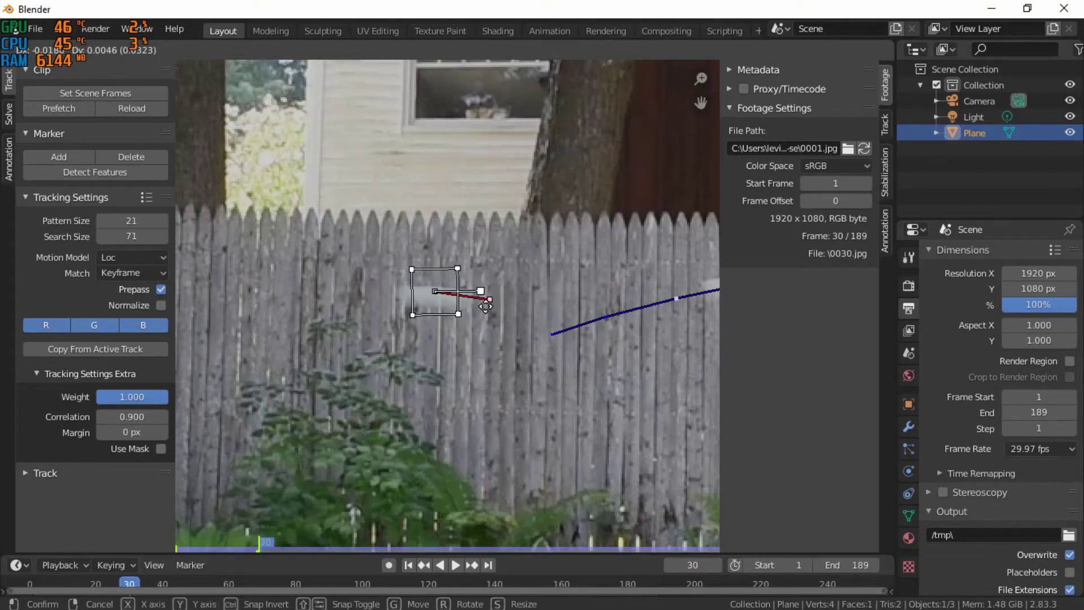
click(493, 312)
key(Right)
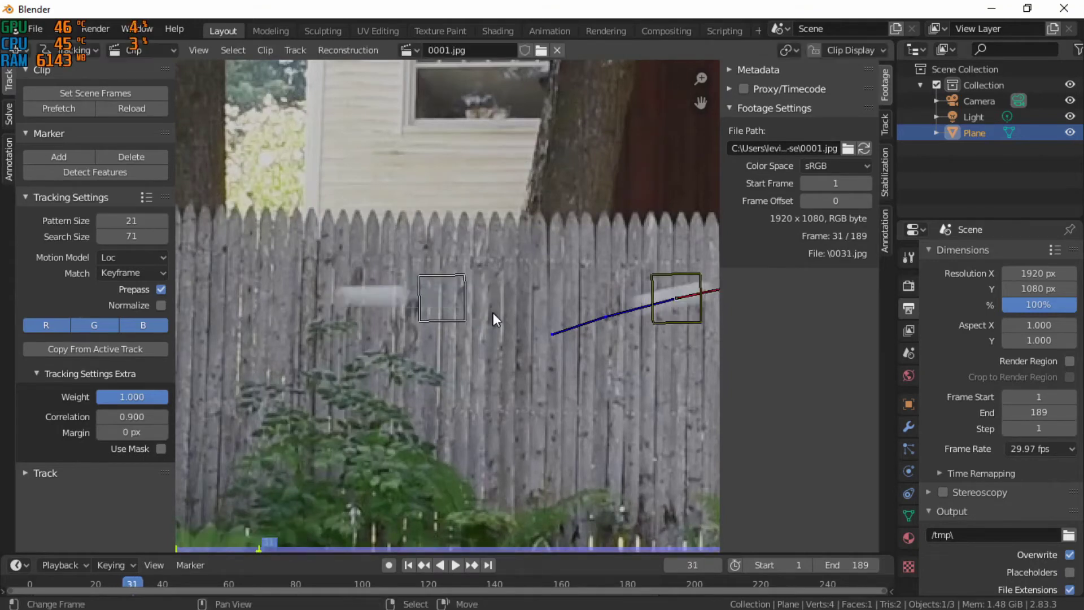
key(g)
click(429, 312)
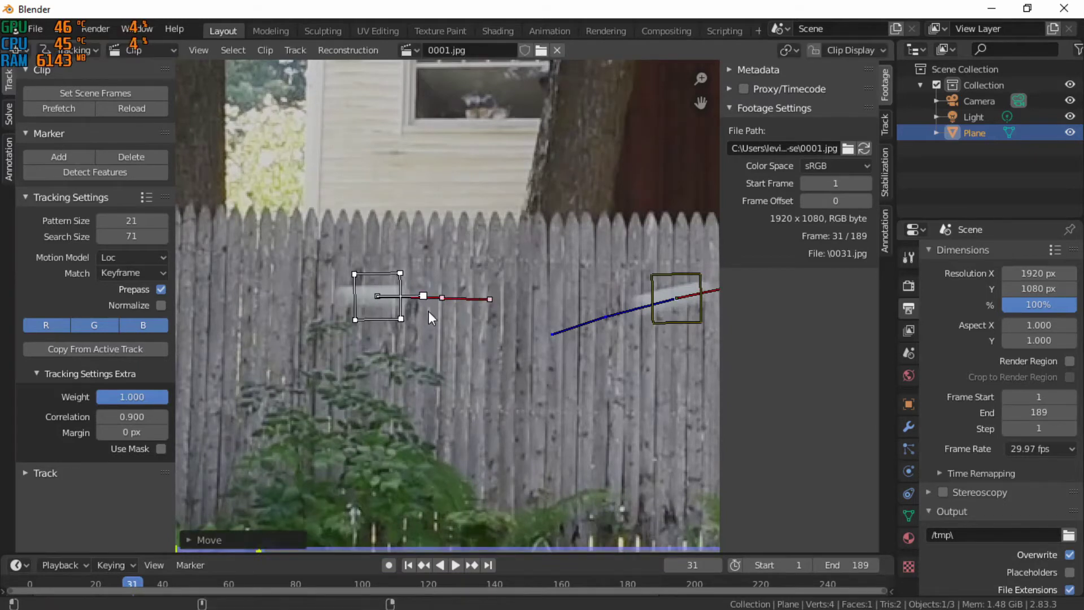
Step: Reposition the marker on the object at frame 33 and track it forward to frame 35
key(Right)
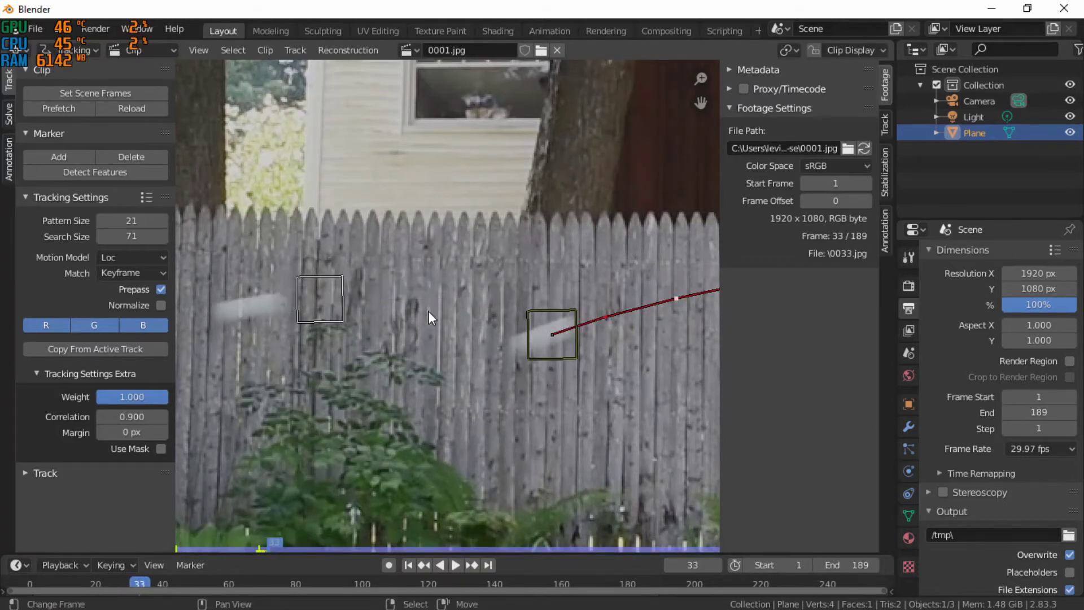
key(Right)
key(g)
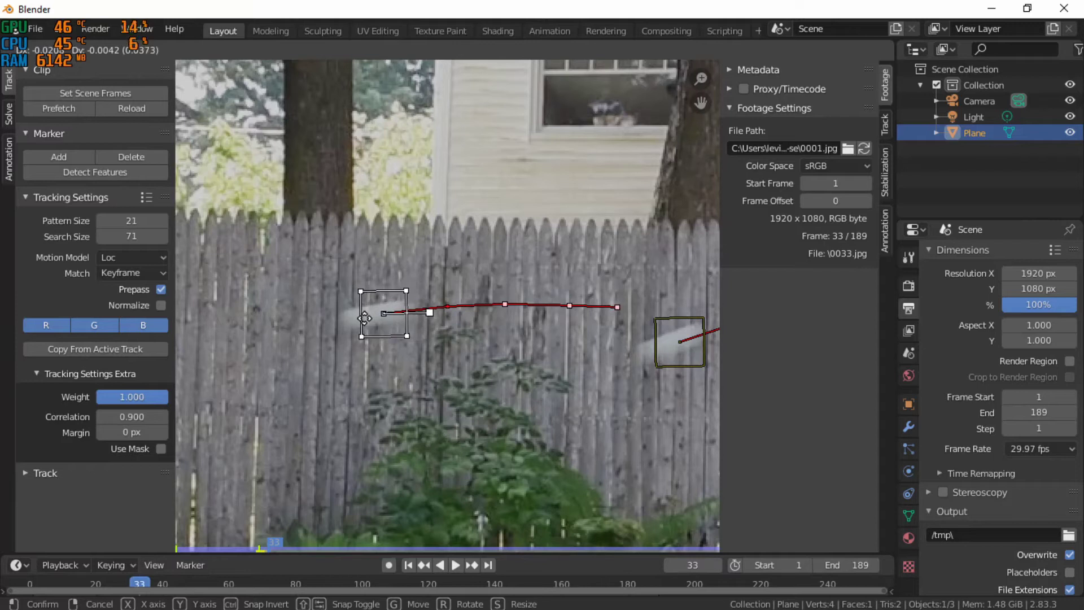
click(357, 320)
key(Right)
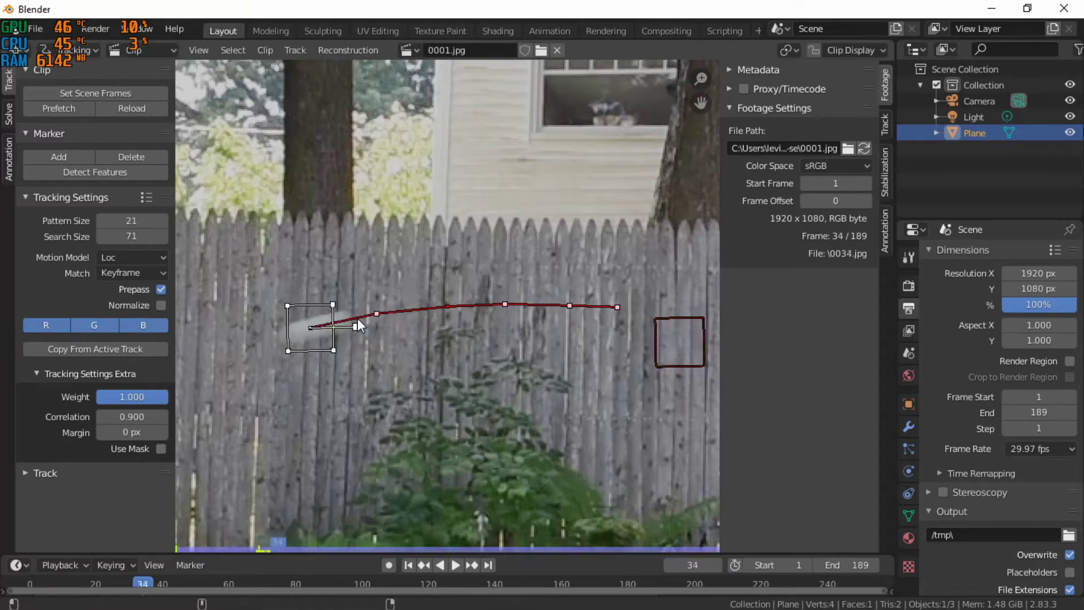
key(Right)
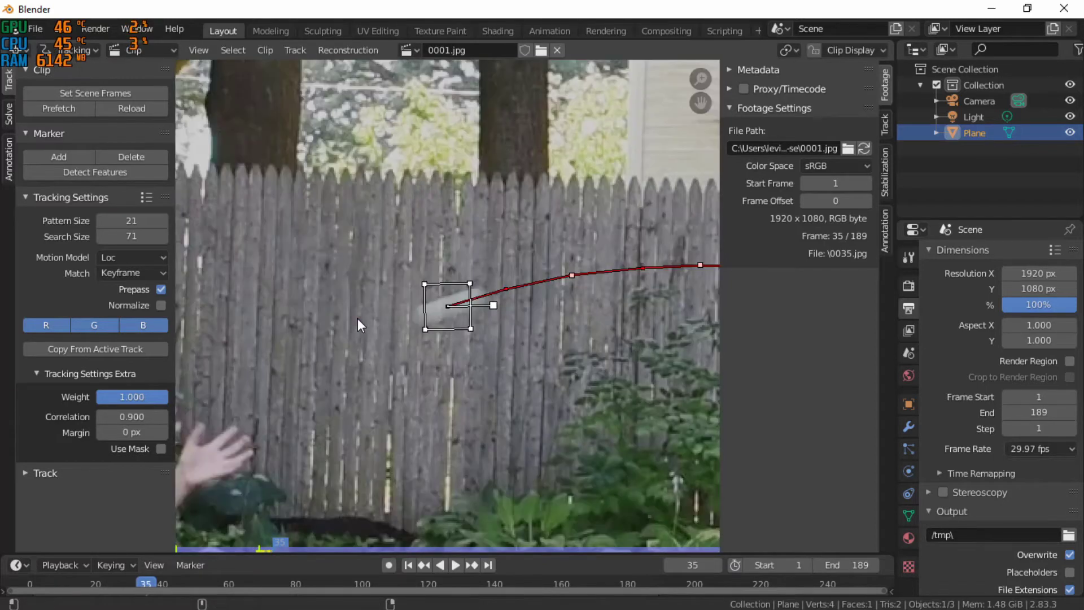
Step: Correct the marker's position on the object at frame 36 and track it forward to frame 38
key(Right)
key(g)
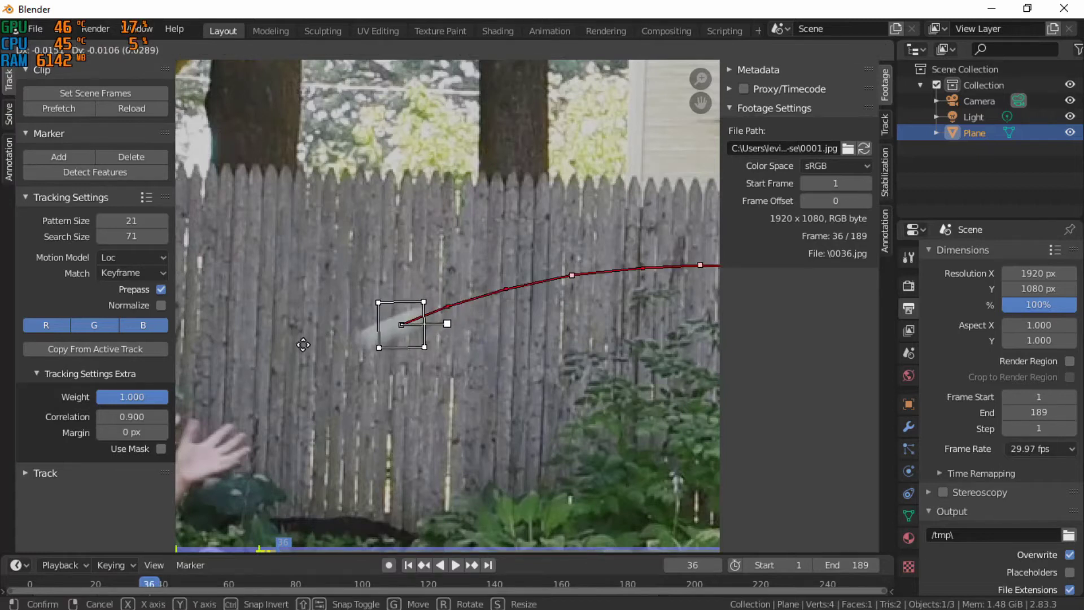
click(303, 344)
key(alt+Right)
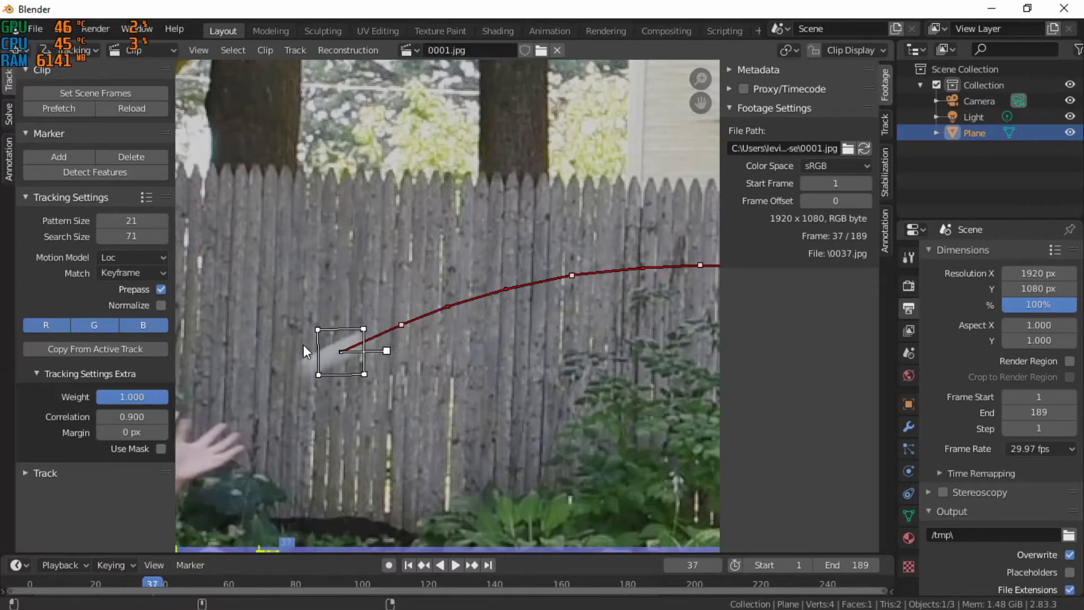
key(alt+Right)
Step: Fine-tune the marker's fit on the object beside the catcher's hands at frame 38
scroll(334, 353, down, 3)
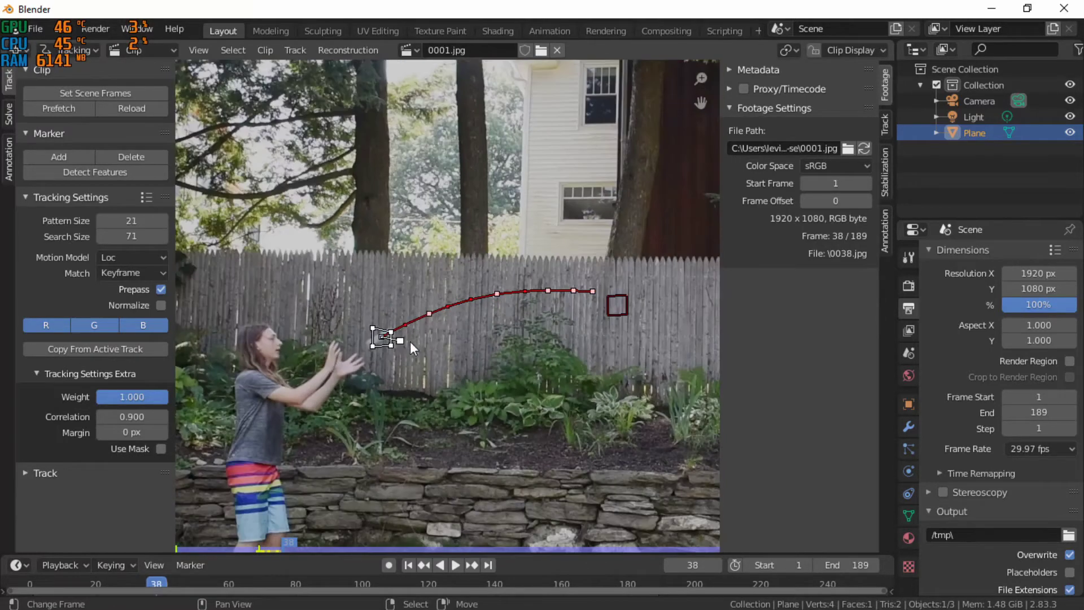
scroll(391, 340, up, 4)
drag(507, 359, 512, 351)
scroll(515, 350, down, 2)
scroll(524, 373, up, 2)
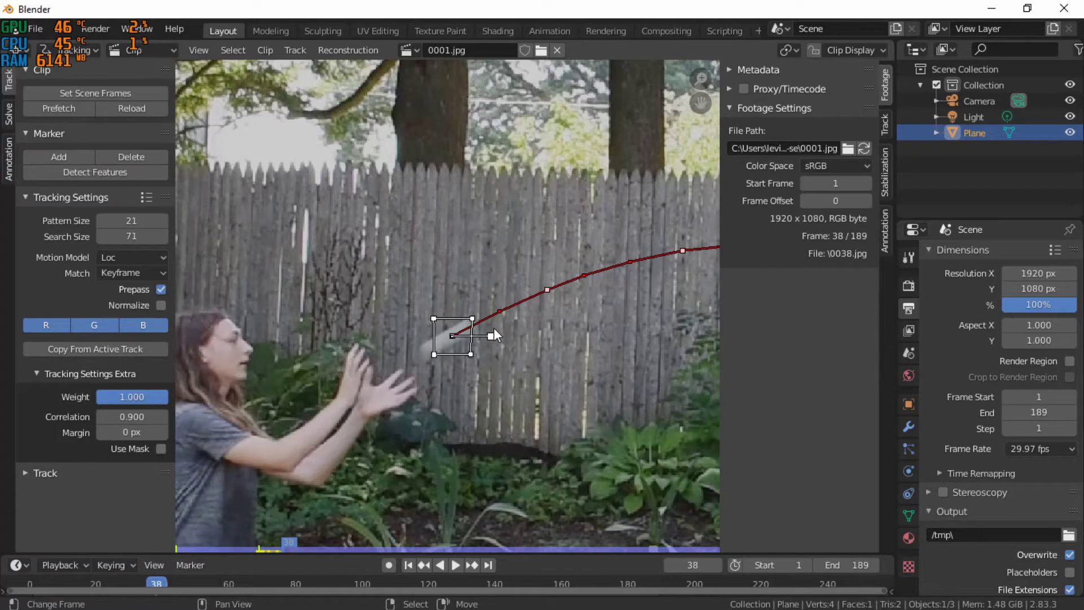
Step: Compare the marker's alignment with the object at frames 37 and 38, both up close and across the shot
key(Left)
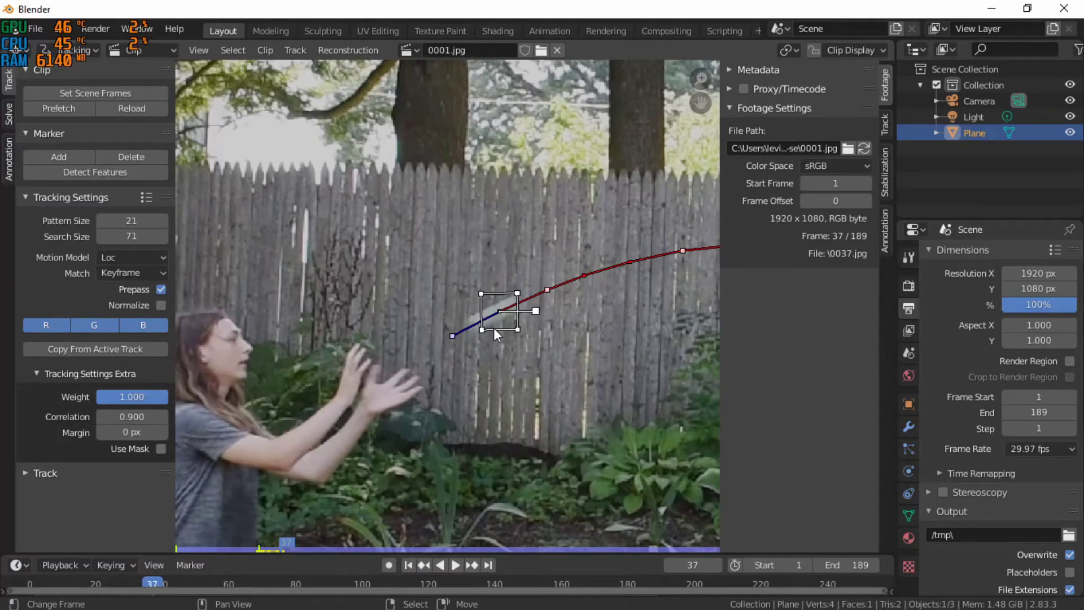
scroll(493, 327, down, 3)
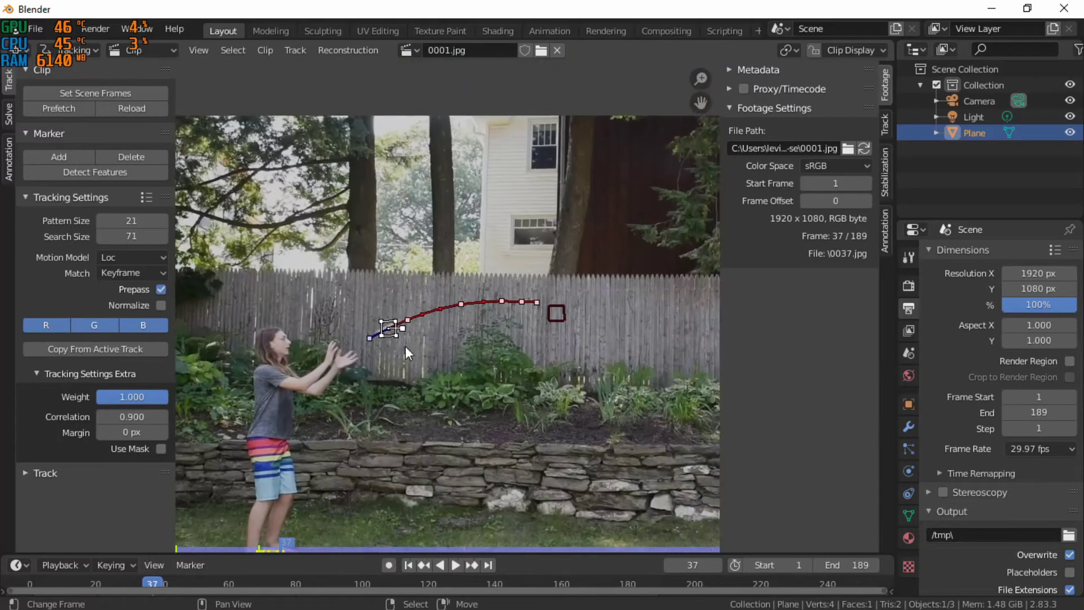
scroll(405, 346, up, 3)
scroll(377, 382, down, 5)
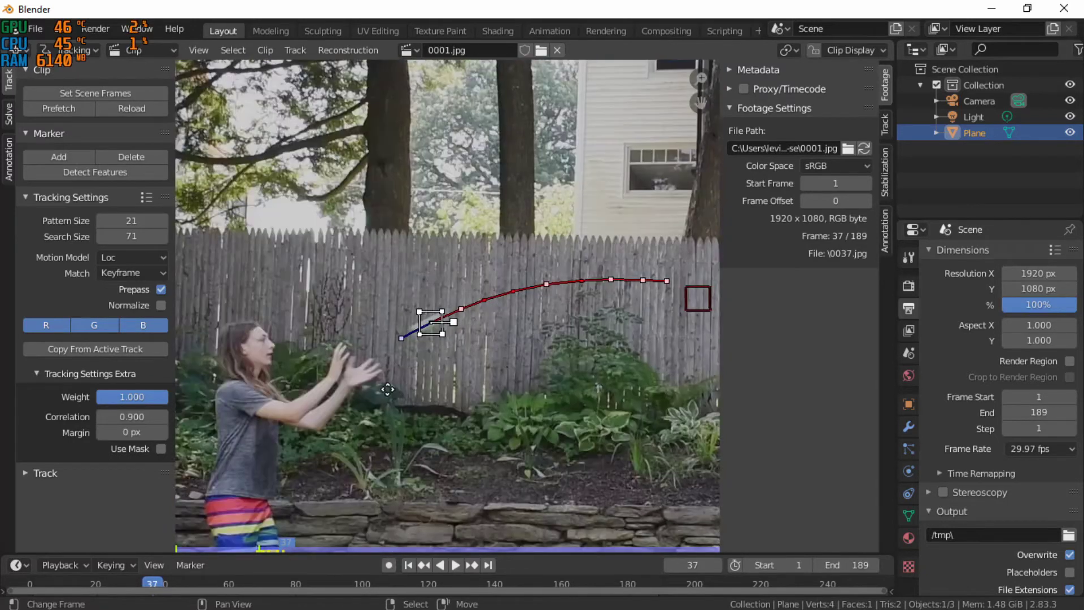
key(Right)
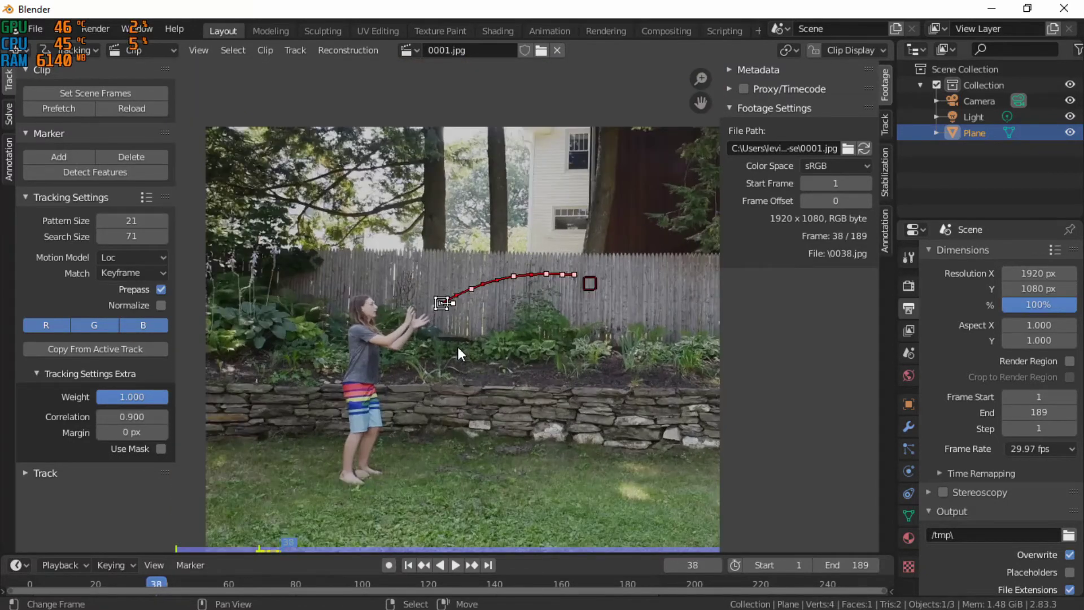
scroll(459, 346, up, 5)
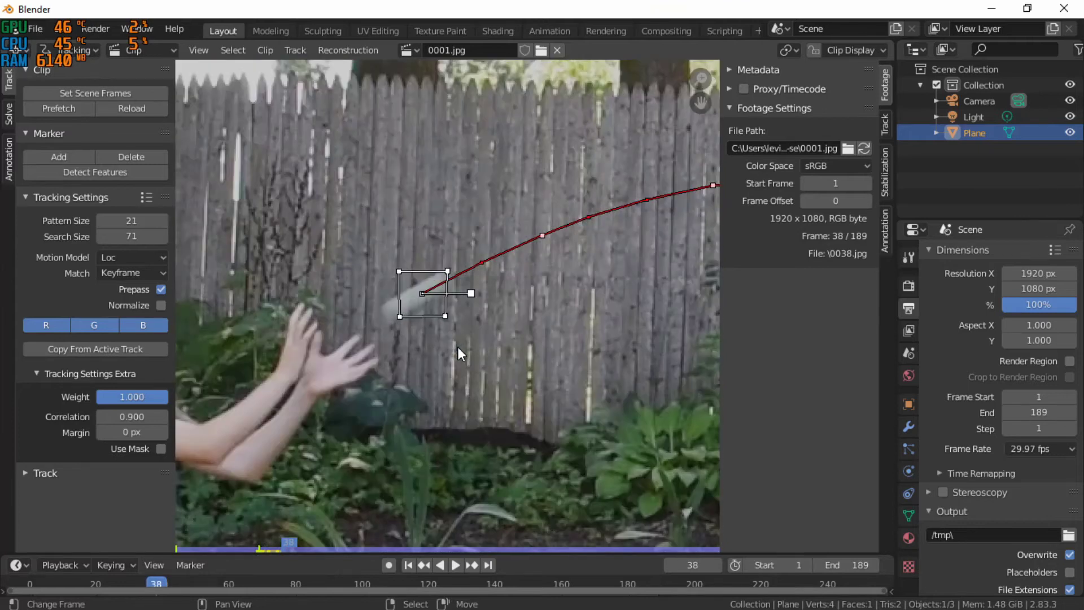
scroll(449, 300, down, 5)
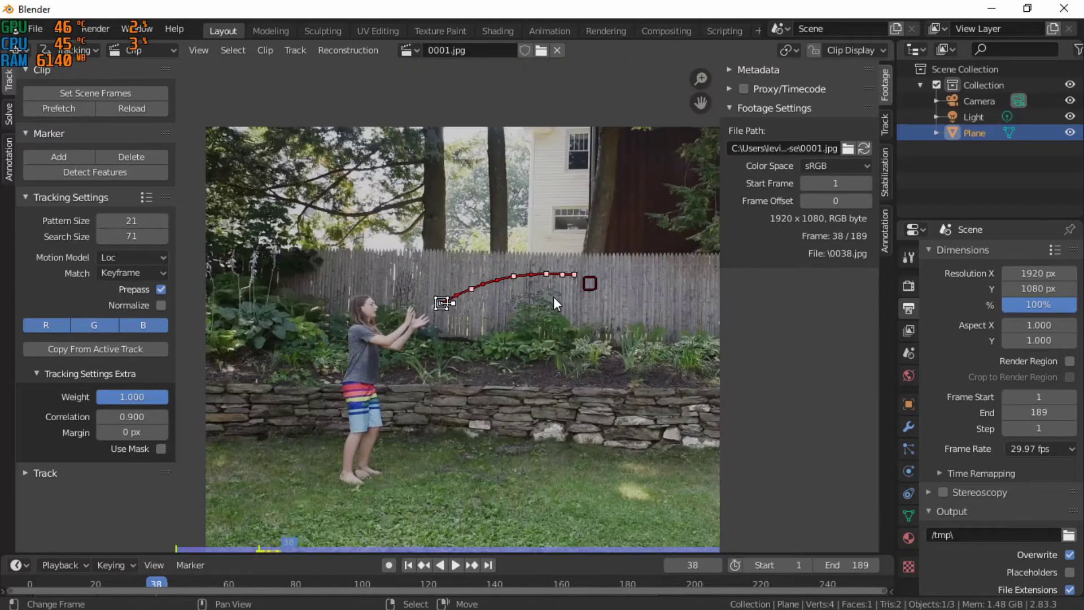
scroll(489, 326, down, 2)
scroll(482, 323, up, 2)
scroll(478, 323, up, 1)
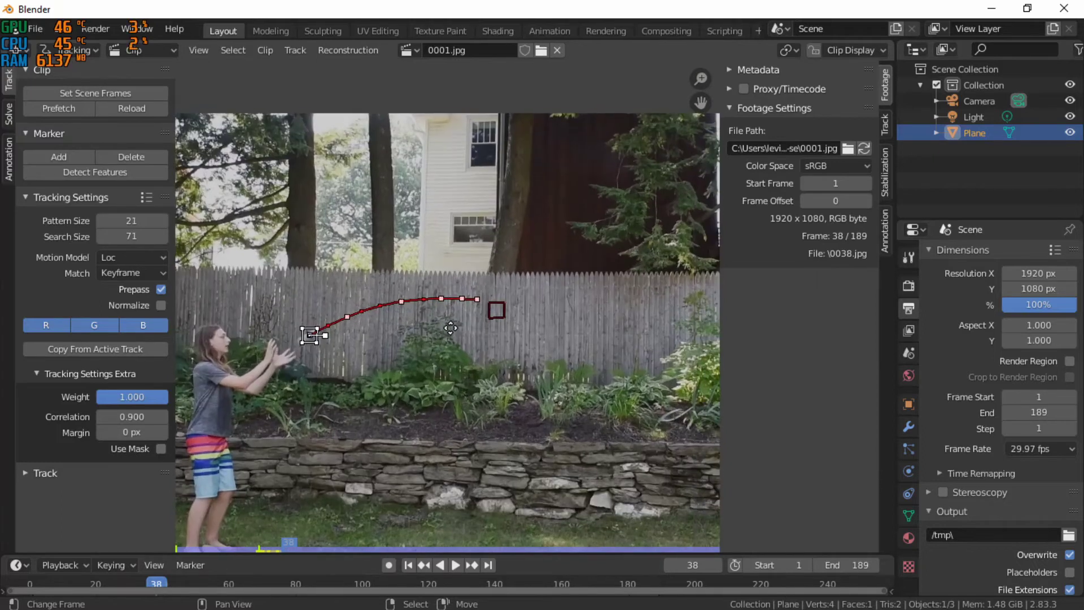
Step: Step back and forth around frames 35 to 38 to examine the end of the new marker's path
key(shift+ctrl+t)
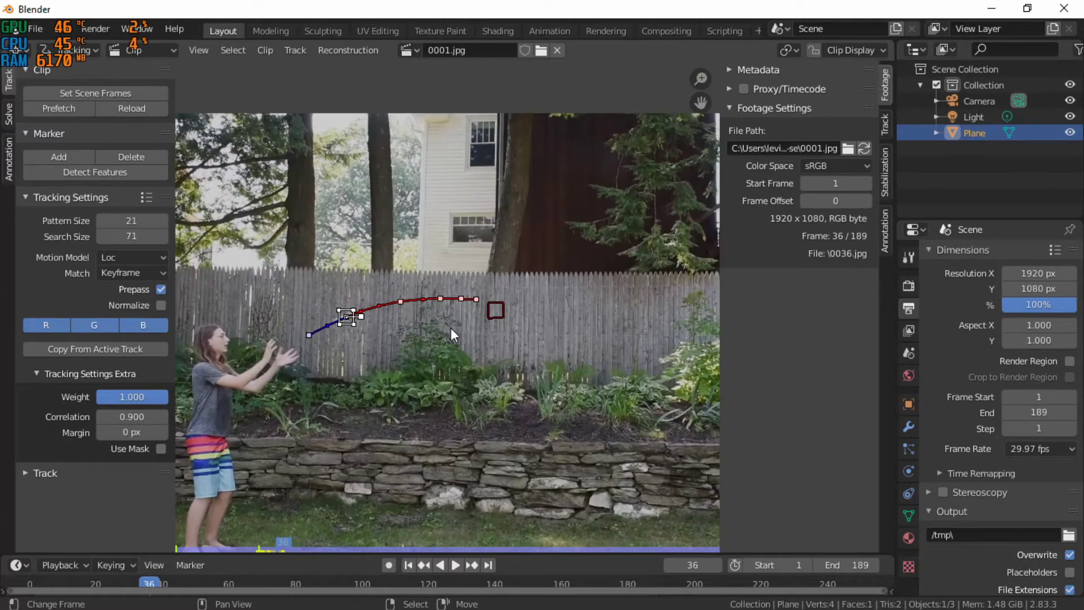
key(Left)
key(Left)
key(Right)
key(Right)
key(Right)
key(Right)
key(Right)
key(Right)
key(Right)
key(Right)
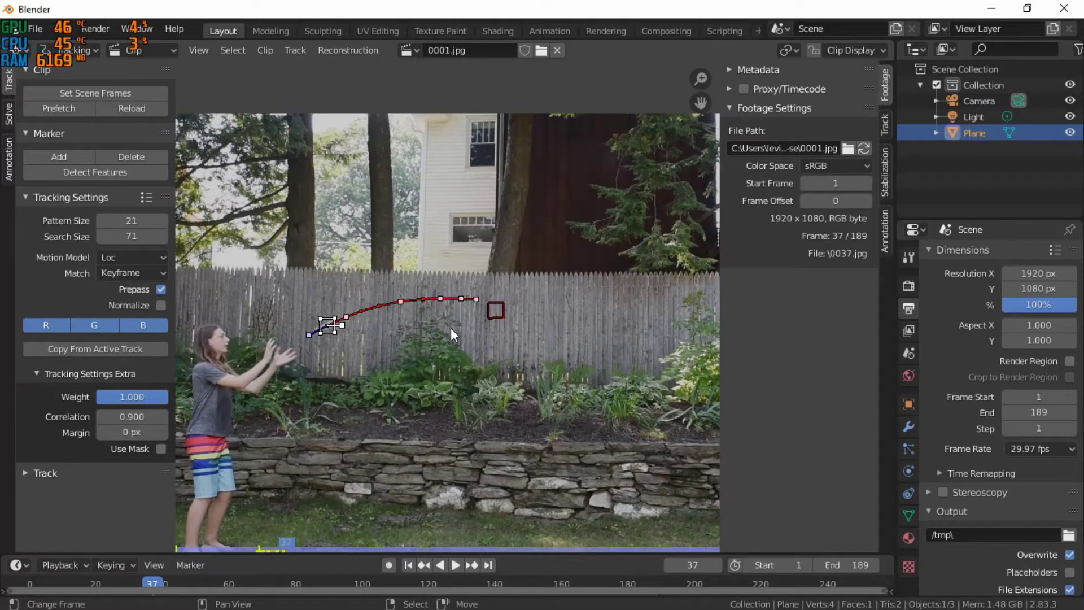
key(Right)
key(Left)
key(Left)
key(Left)
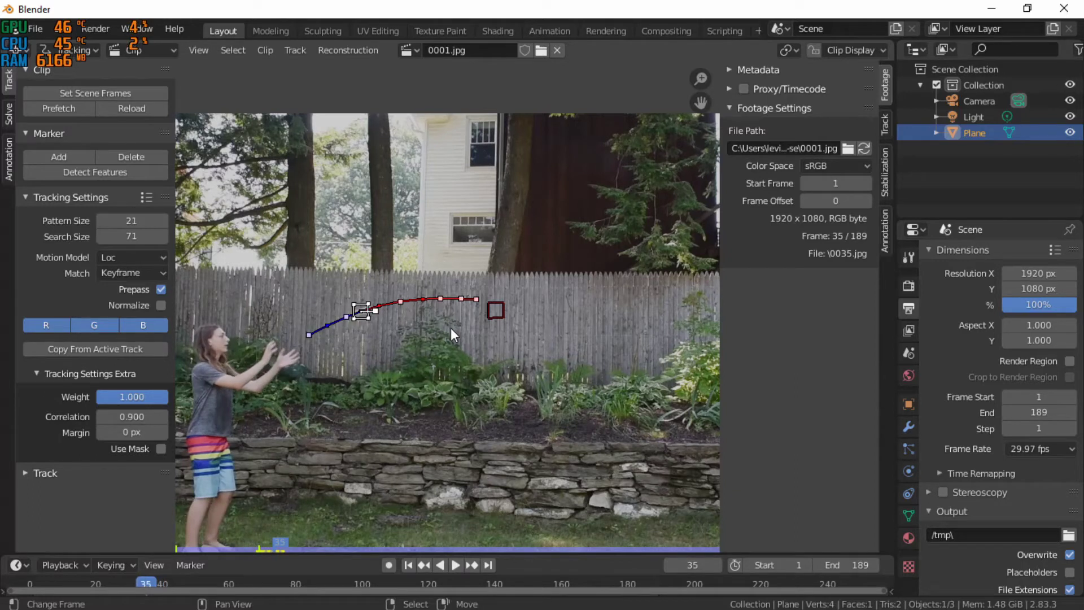
Step: Review the new marker's whole path by stepping back past frame 29 and forward again to frame 38
key(Left)
key(Left)
key(Left)
key(Left)
key(Left)
key(Left)
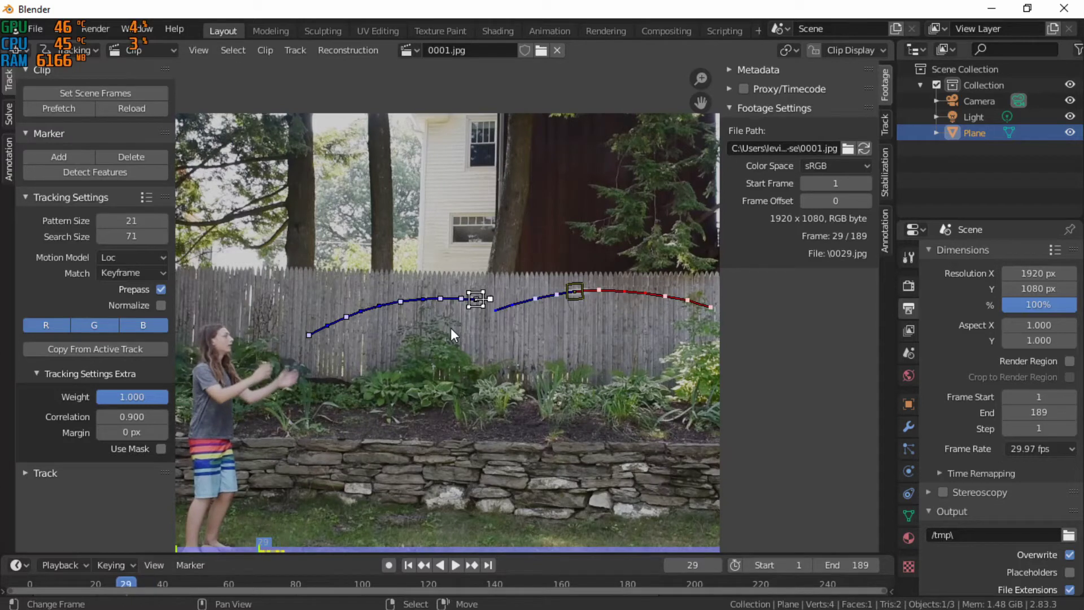
key(Left)
key(Left)
key(Right)
key(Right)
key(Right)
key(Right)
key(Right)
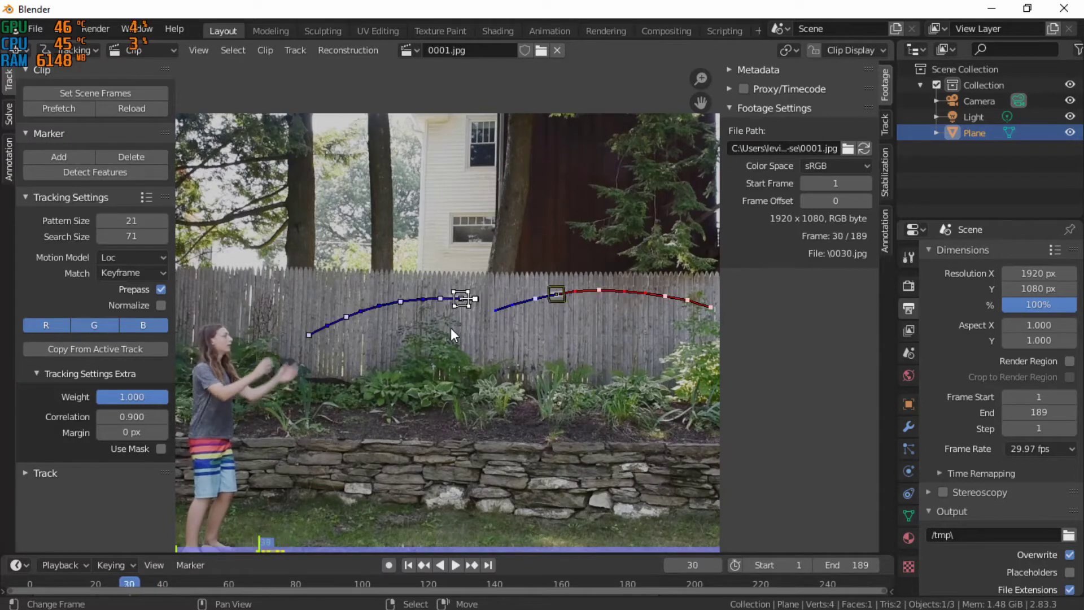
key(Right)
key(Right)
key(Right)
key(Right)
key(Right)
key(Right)
key(Right)
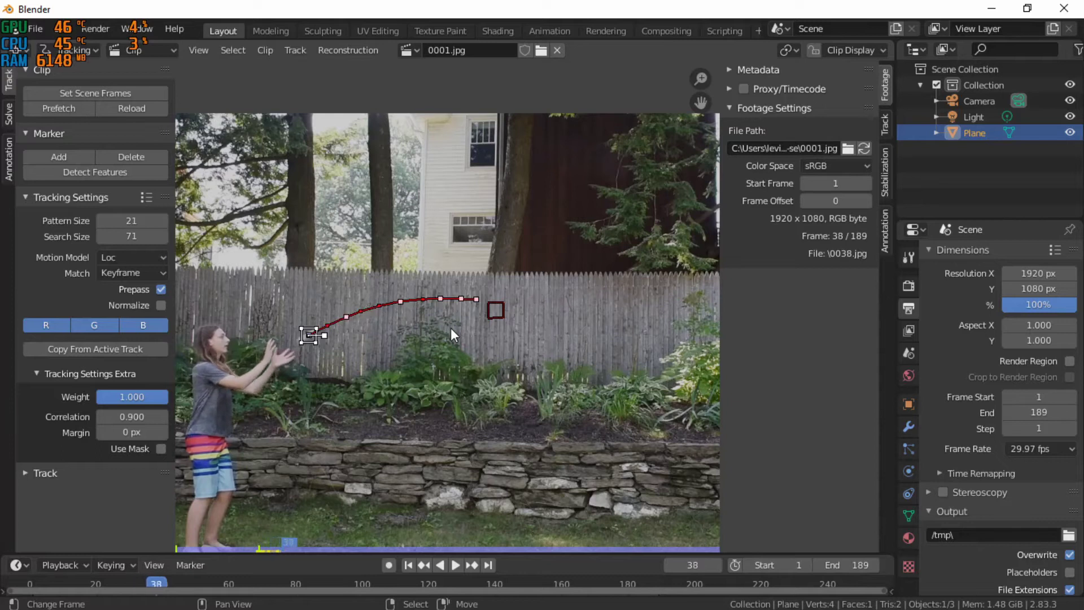
Step: Step through the catch and onward to frame 49 to examine where the thrown object ends up
key(Right)
key(Right)
key(Left)
key(Left)
key(Left)
key(Right)
key(Right)
key(Right)
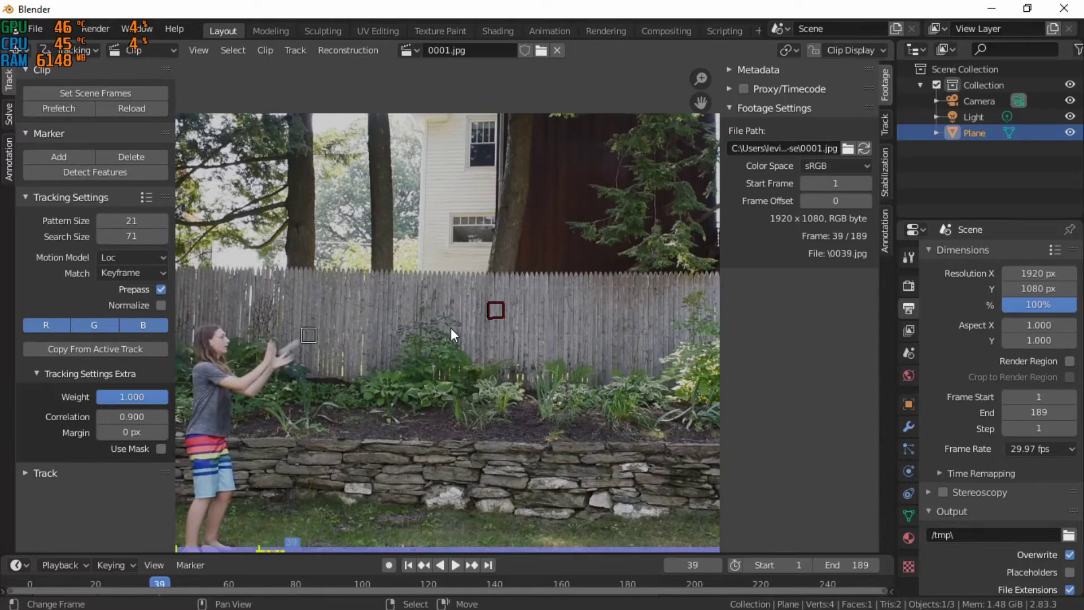
key(Right)
key(Right)
key(Right)
key(Right)
key(Right)
key(Right)
key(Right)
key(Right)
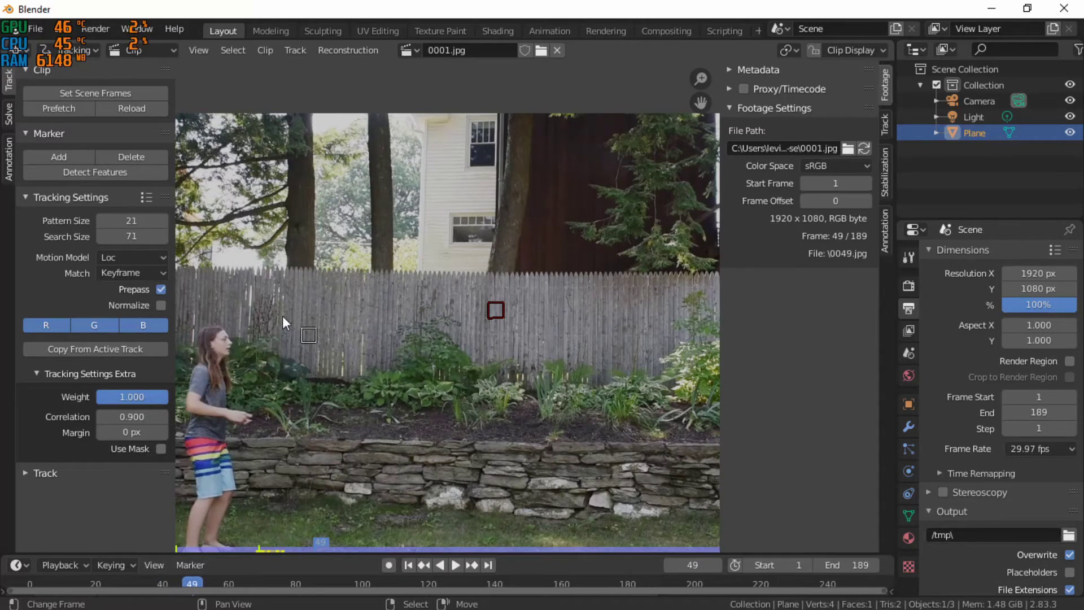
Step: Return to frame 36 and step forward through the last tracked frames to check the marker near the catcher
scroll(293, 310, up, 2)
middle_drag(296, 309, 453, 308)
key(Left)
key(Left)
key(Left)
key(Left)
key(Left)
key(Left)
key(Left)
key(Left)
key(Left)
key(Left)
key(Left)
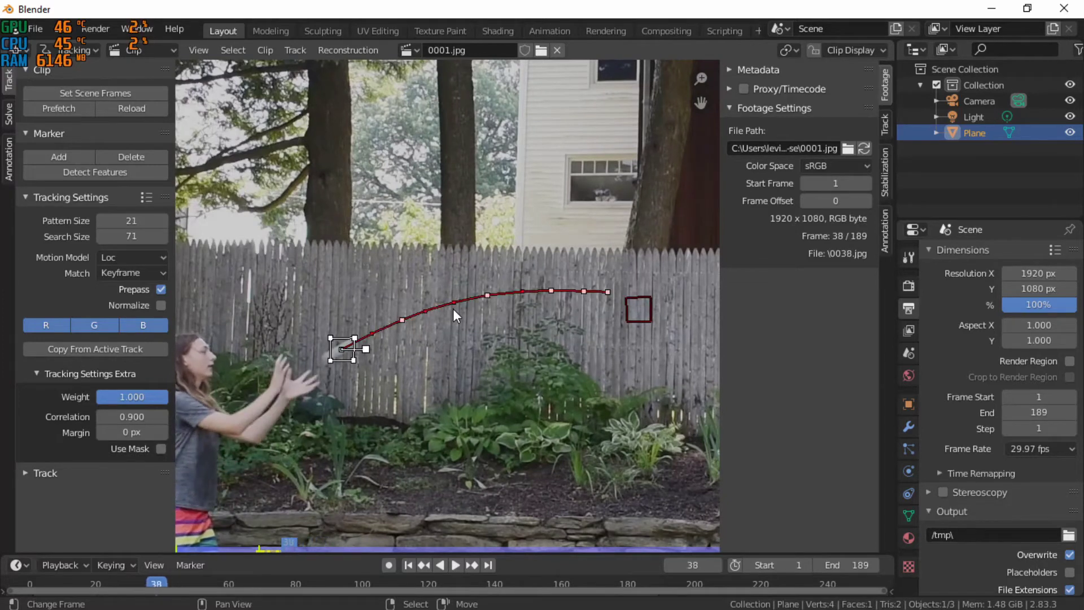
key(Left)
key(Left)
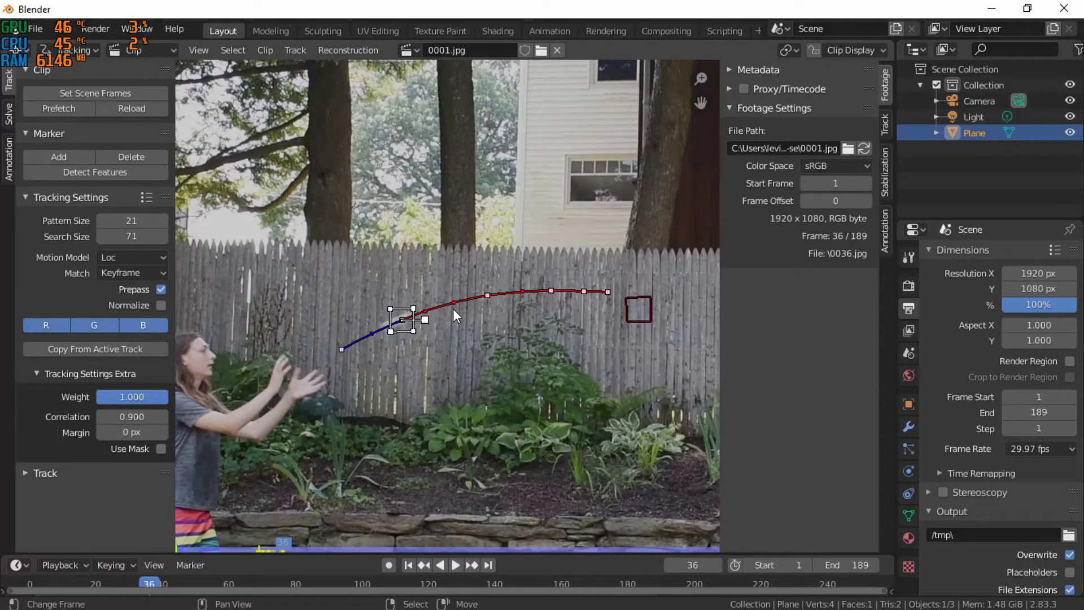
key(Right)
key(Right)
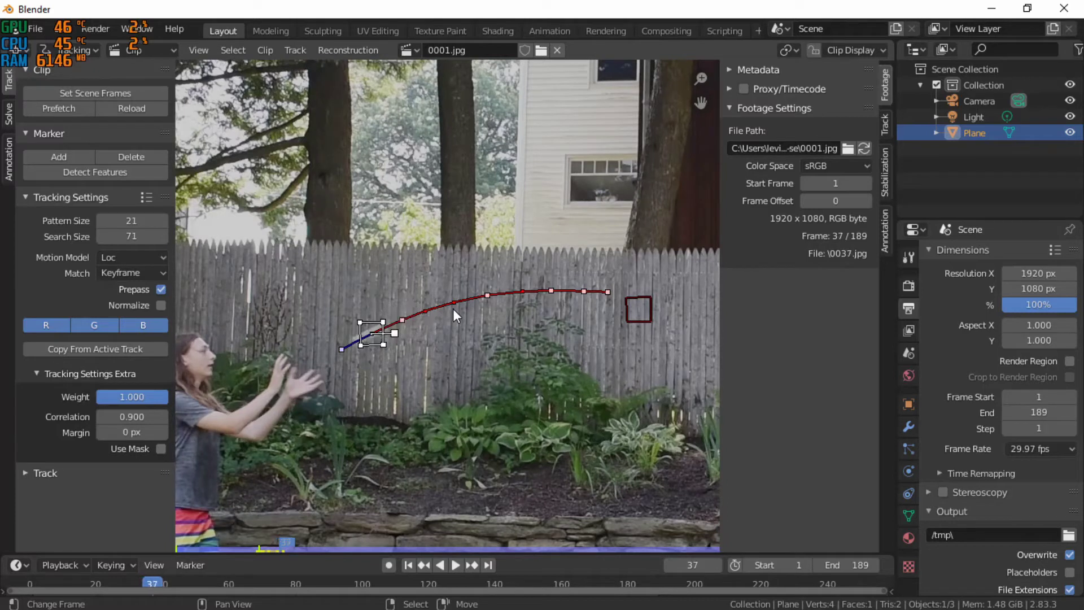
Step: Move the selected marker above the picture area at frame 39, out of the footage after its last tracked position
key(Right)
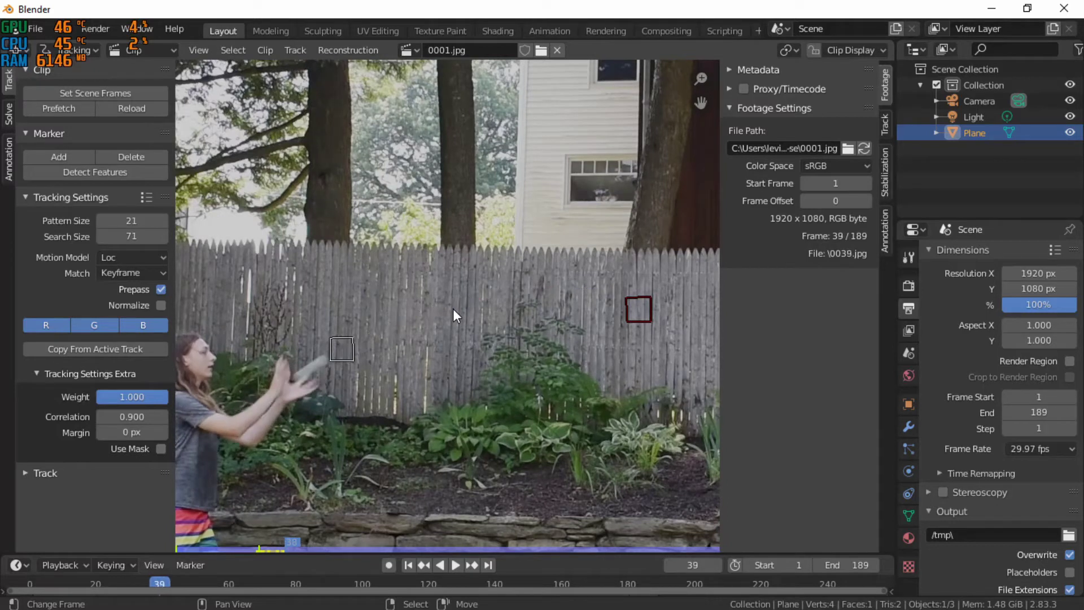
key(Right)
scroll(422, 293, down, 4)
scroll(421, 294, up, 2)
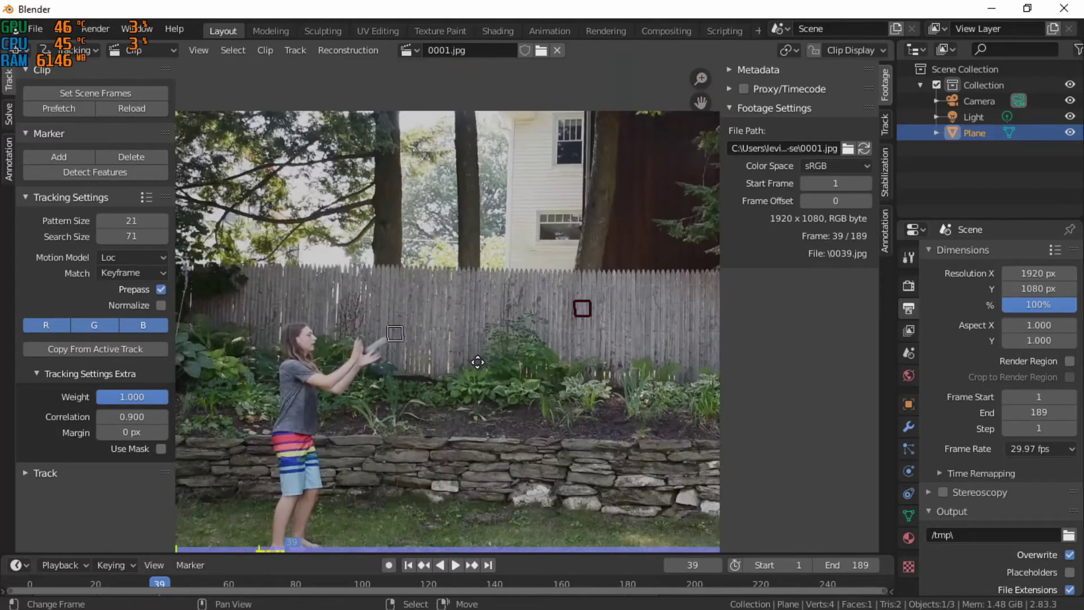
scroll(480, 375, up, 1)
scroll(449, 395, down, 3)
key(g)
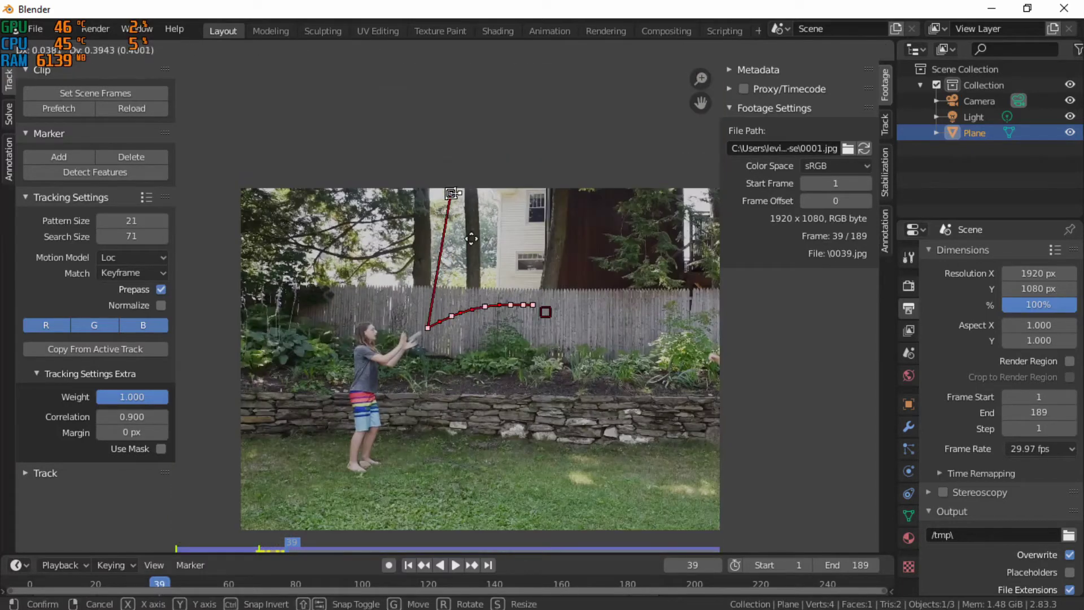
click(453, 184)
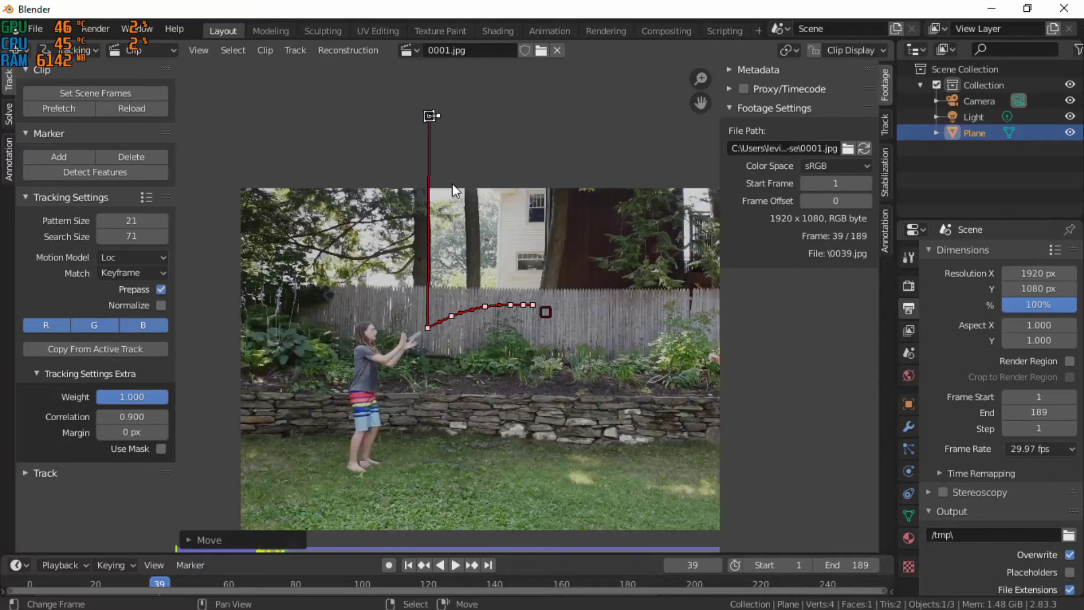
Step: Step back and forth between frames 31 and 39 to check the marker's path up to the catch
scroll(453, 184, up, 4)
scroll(404, 171, down, 2)
middle_drag(405, 170, 466, 385)
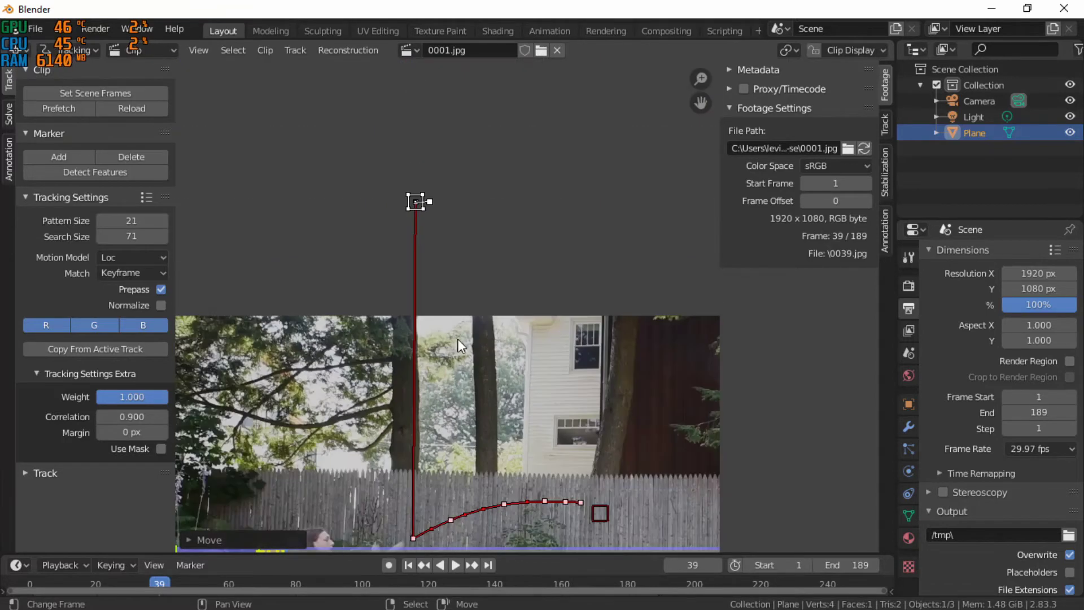
middle_drag(408, 305, 426, 192)
scroll(426, 192, up, 2)
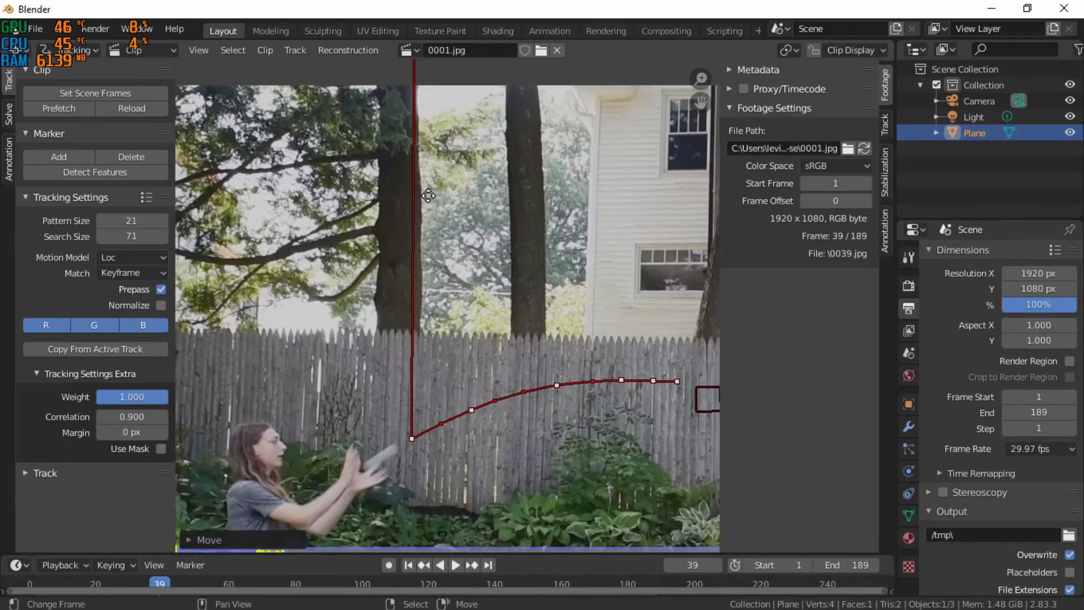
key(Left)
key(Left)
key(Left)
key(Left)
key(Left)
key(Left)
key(Left)
key(Left)
key(Left)
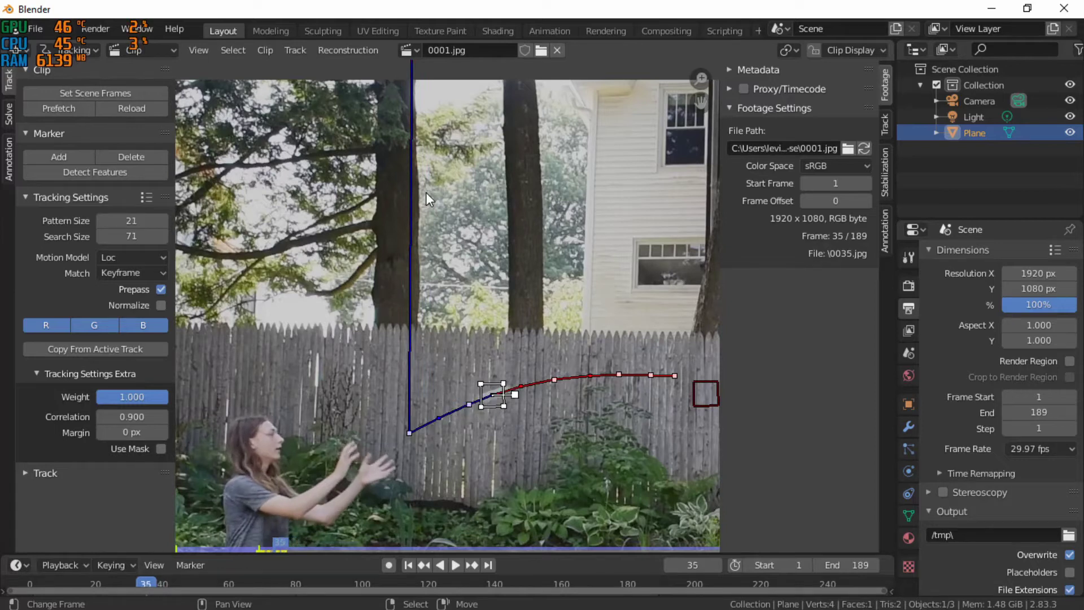
key(Right)
key(Right)
key(Right)
key(Right)
key(Right)
key(Right)
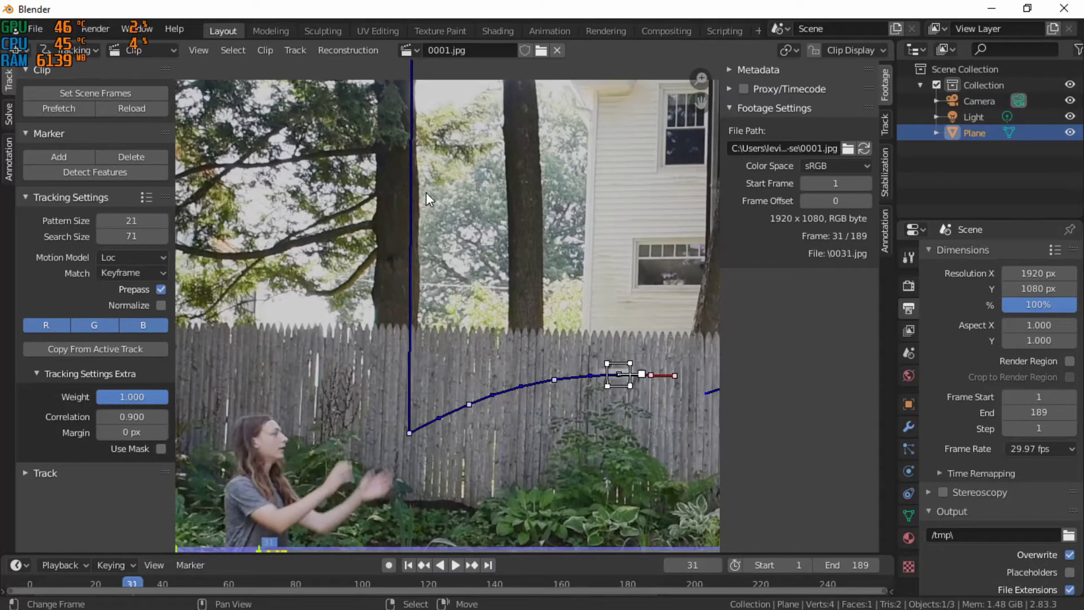
key(Right)
key(Right)
key(Right)
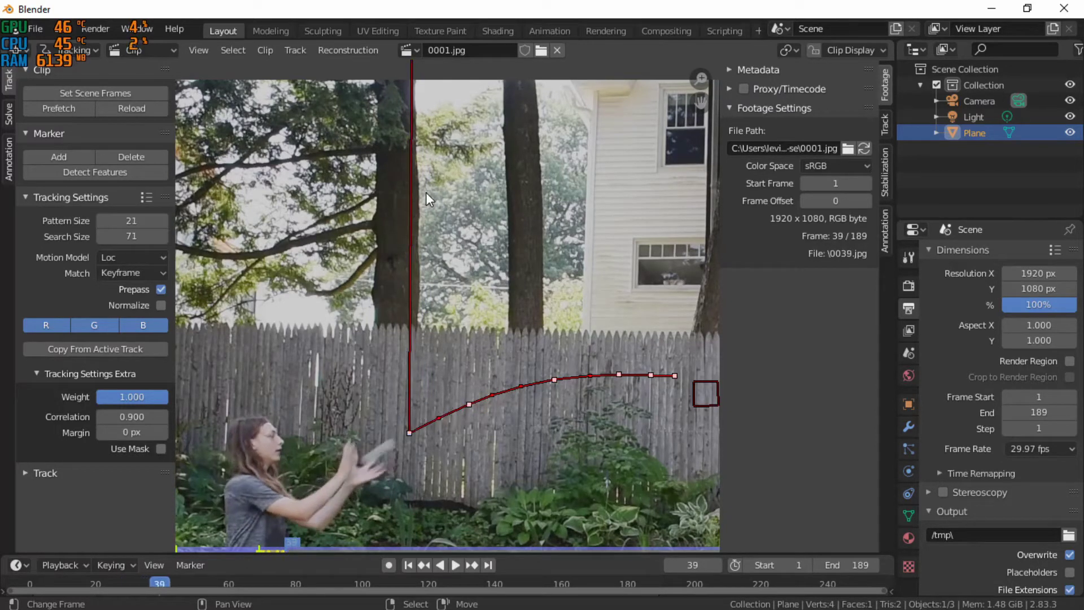
Step: Go back to frame 28, before the marker's tracked path begins, and move the marker up out of the footage
key(Left)
key(Left)
key(Left)
key(Left)
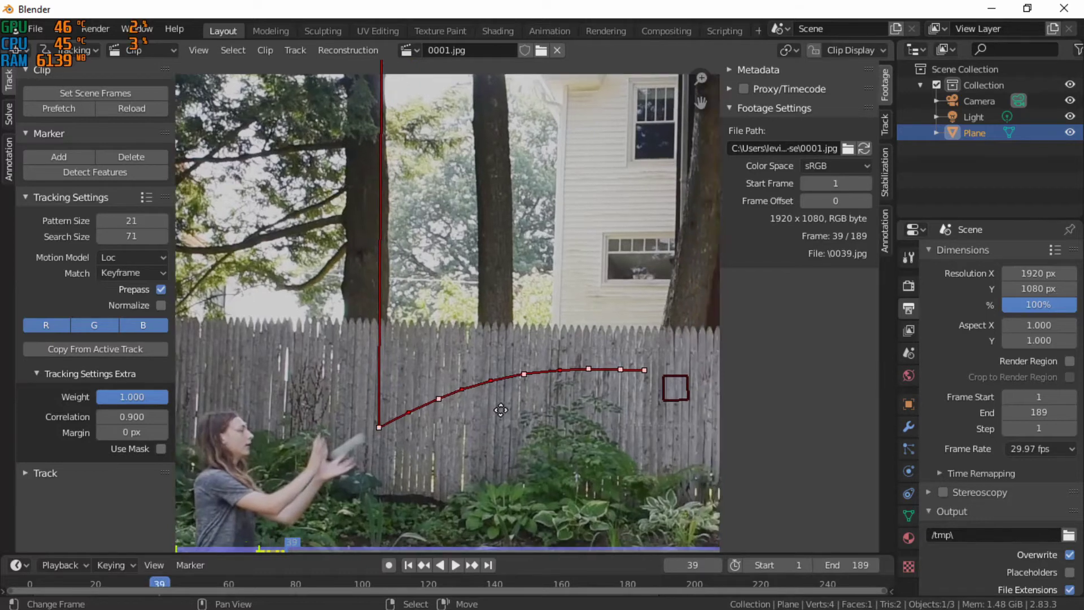
key(Left)
key(Left)
key(Left)
key(Left)
key(Left)
key(Left)
key(Left)
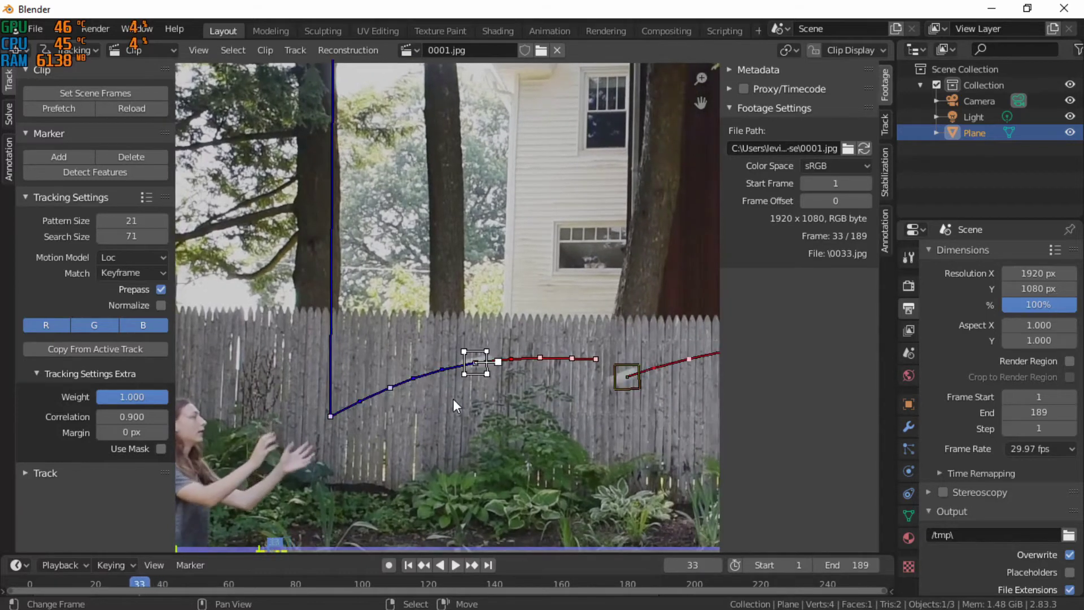
middle_drag(601, 333, 539, 367)
mouse_move(526, 430)
mouse_down()
mouse_move(556, 181)
mouse_move(537, 70)
mouse_up()
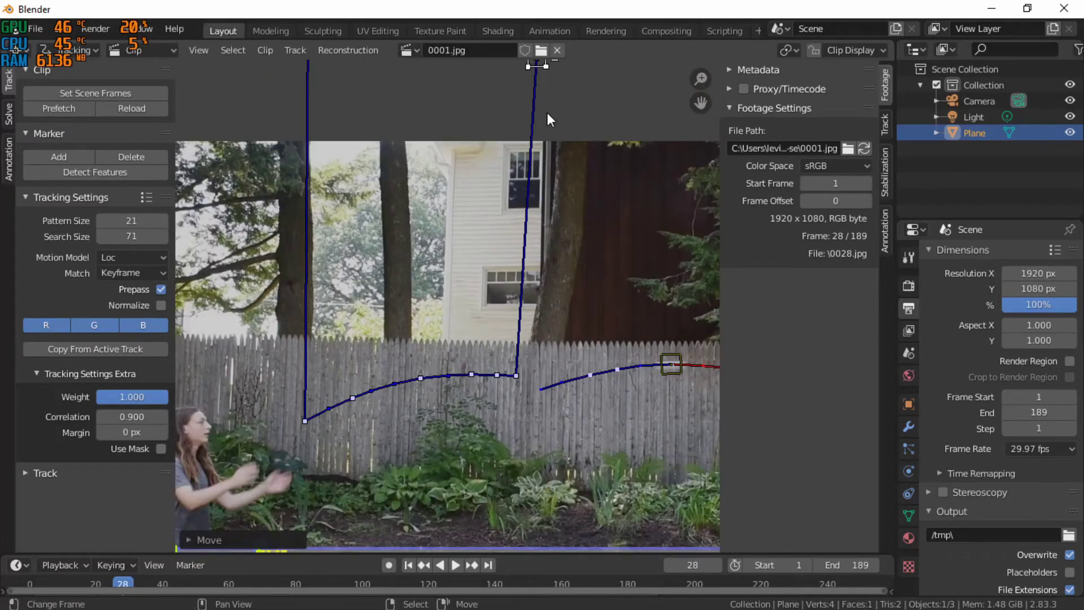
Step: Go forward to frames 39 and 38 to check the marker's path with both ends outside the footage
scroll(536, 280, up, 2)
key(Right)
key(Right)
key(Right)
key(ctrl+t)
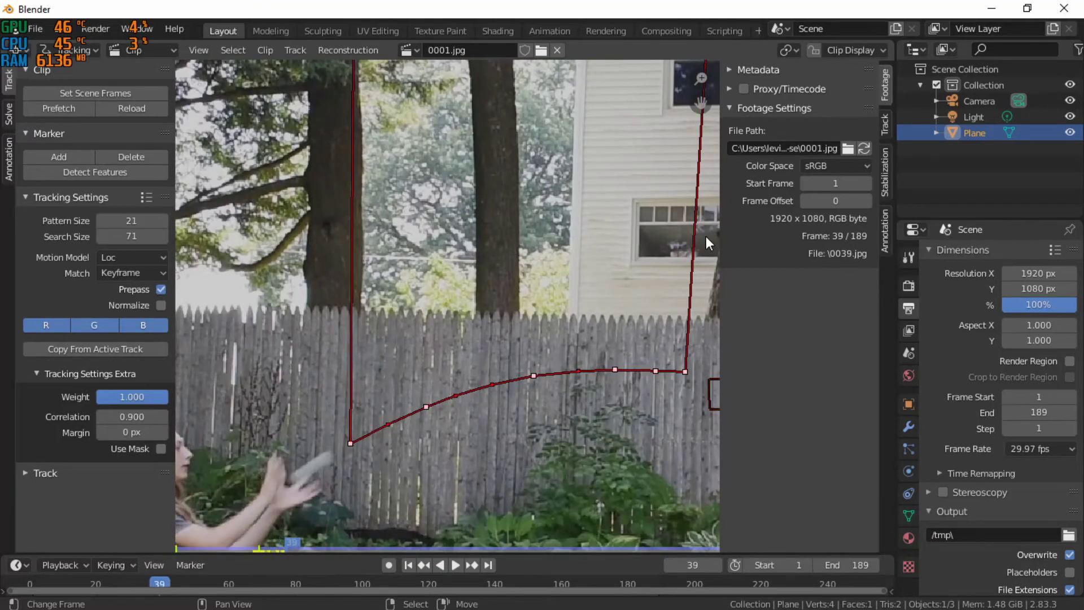
key(Left)
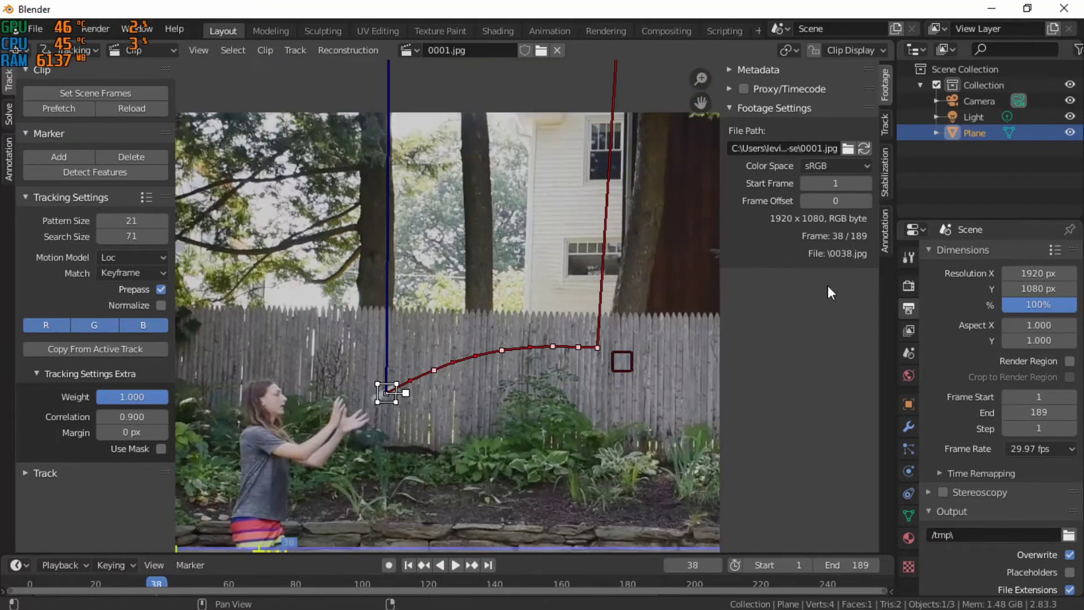
Step: Select the other marker and move it above the footage on the frame just after its tracked path ends
scroll(452, 310, up, 2)
middle_drag(451, 309, 141, 247)
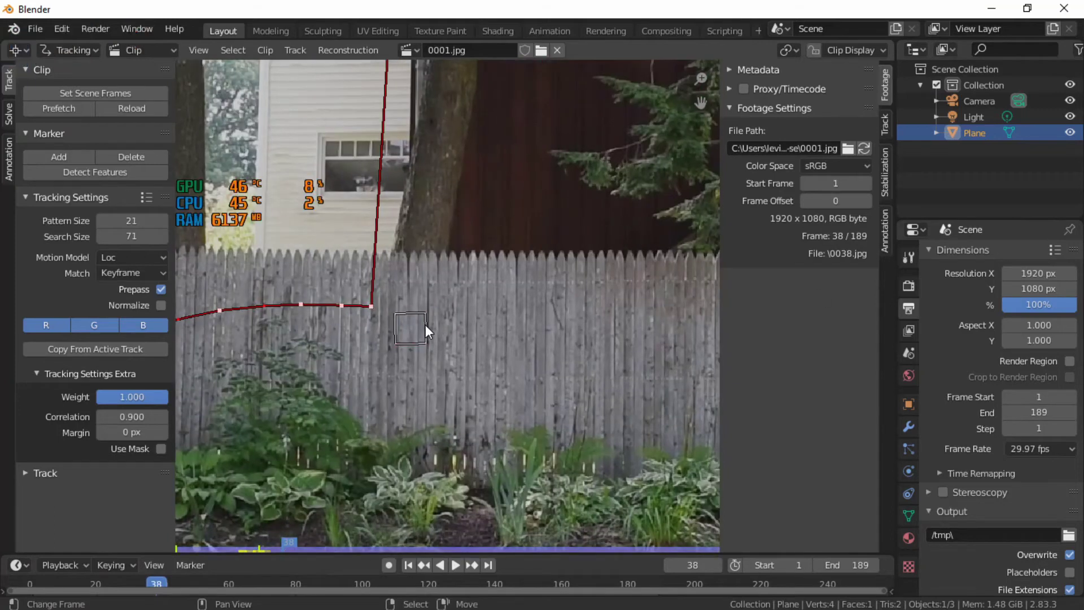
key(Left)
key(Left)
key(Left)
key(Left)
key(Left)
key(Left)
key(Right)
key(Right)
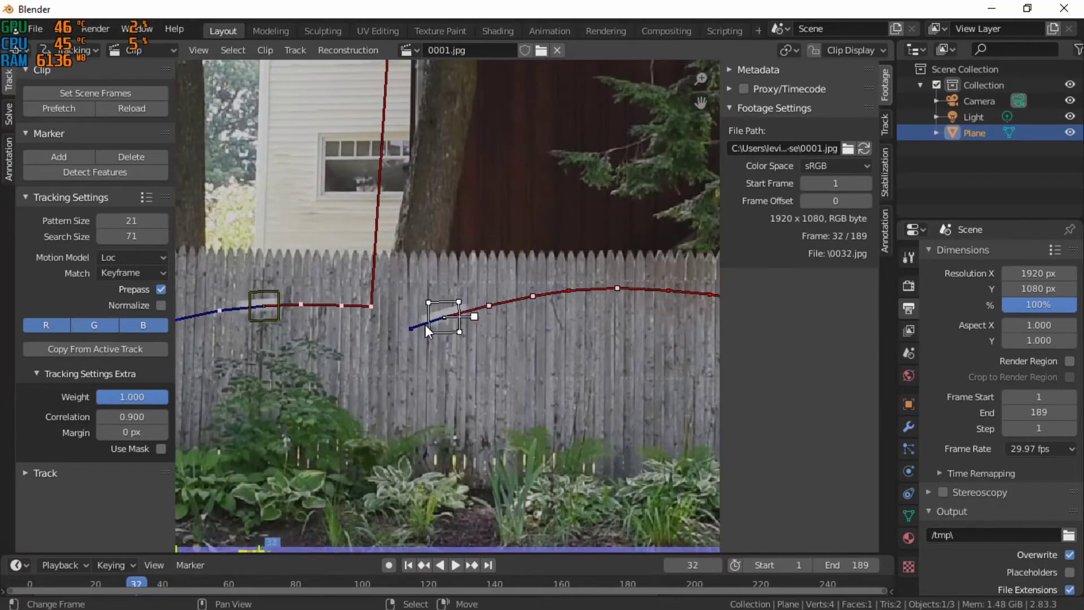
key(f)
mouse_move(435, 314)
right_down()
mouse_move(477, 164)
mouse_move(471, 119)
right_up()
Step: Go back to frame 22, before this marker's path begins, and move the marker above the footage
scroll(503, 243, up, 5)
middle_drag(495, 248, 481, 252)
key(Left)
key(Left)
key(Left)
key(Left)
key(Left)
key(Left)
key(Left)
key(Left)
key(Left)
key(Left)
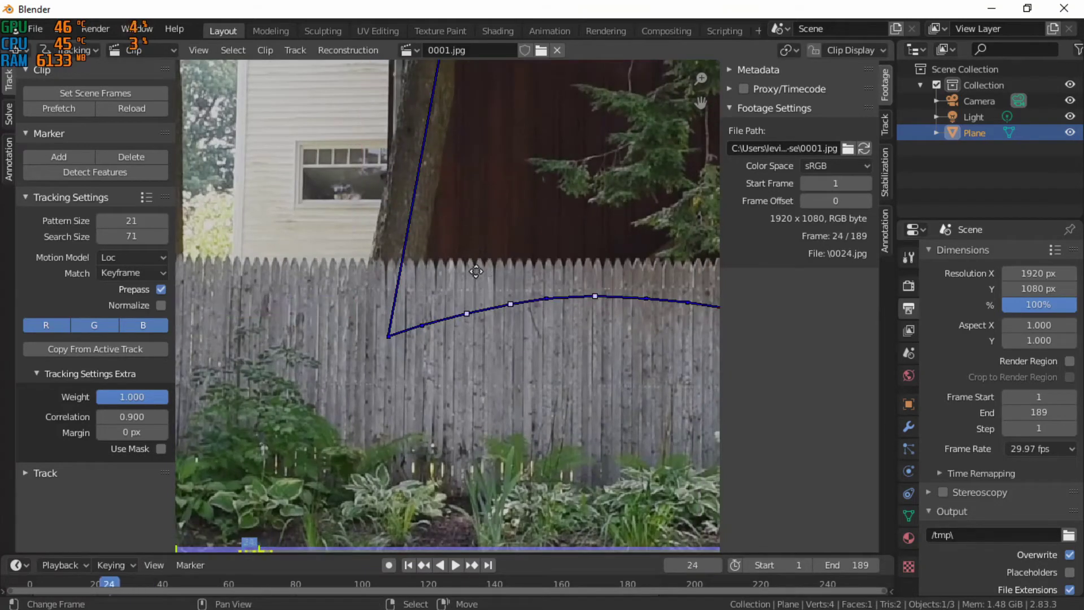
middle_drag(481, 251, 187, 312)
key(Left)
key(Left)
scroll(206, 310, down, 4)
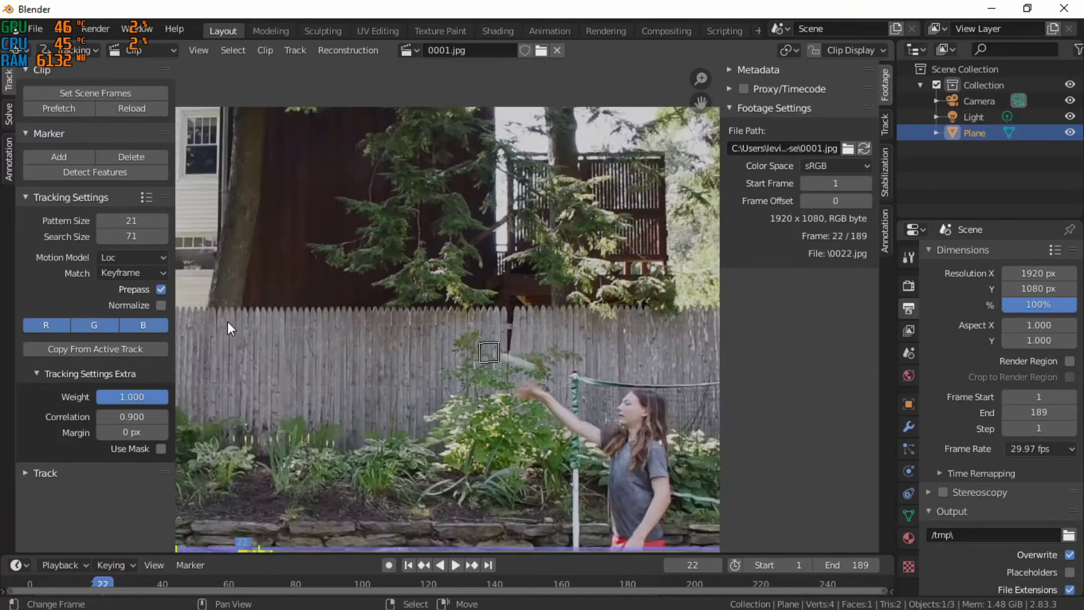
key(g)
click(403, 111)
scroll(497, 194, down, 1)
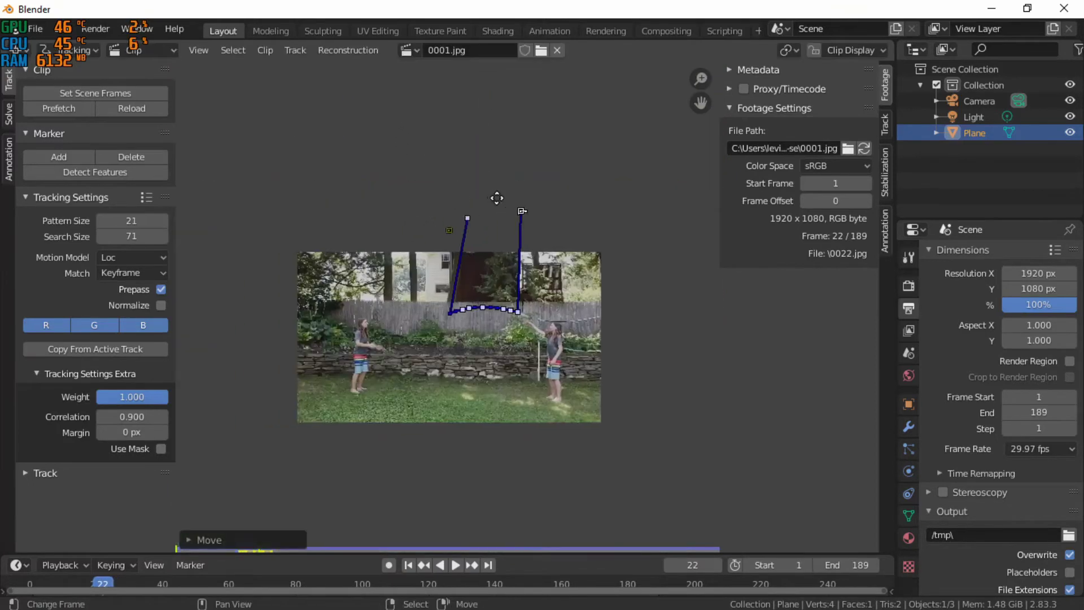
Step: Play the clip to the next throw and step around frames 108 to 110 to examine where the object leaves the hand
scroll(505, 226, up, 1)
key(space)
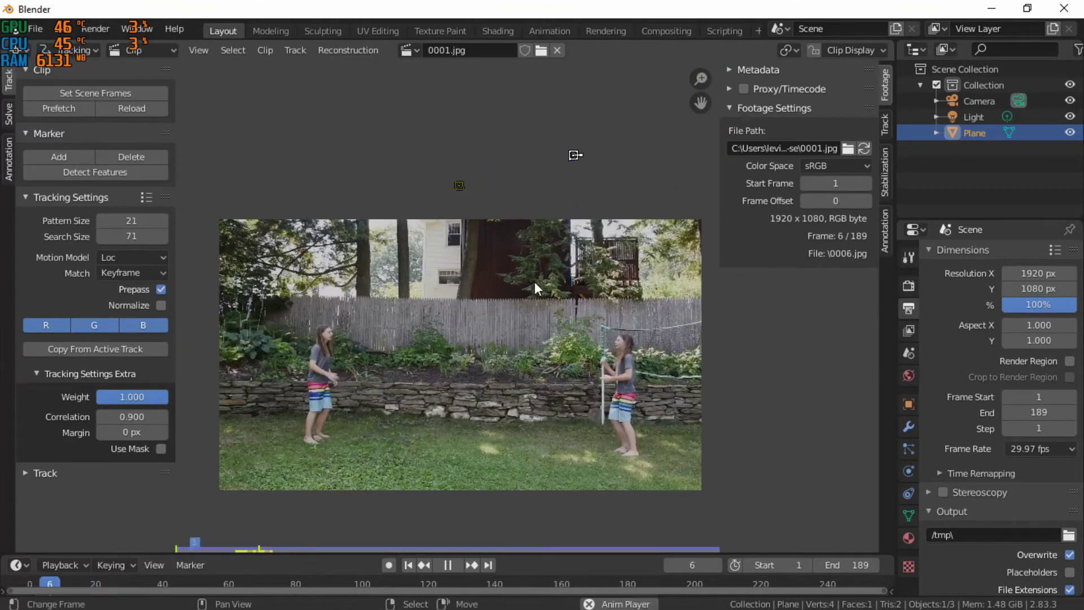
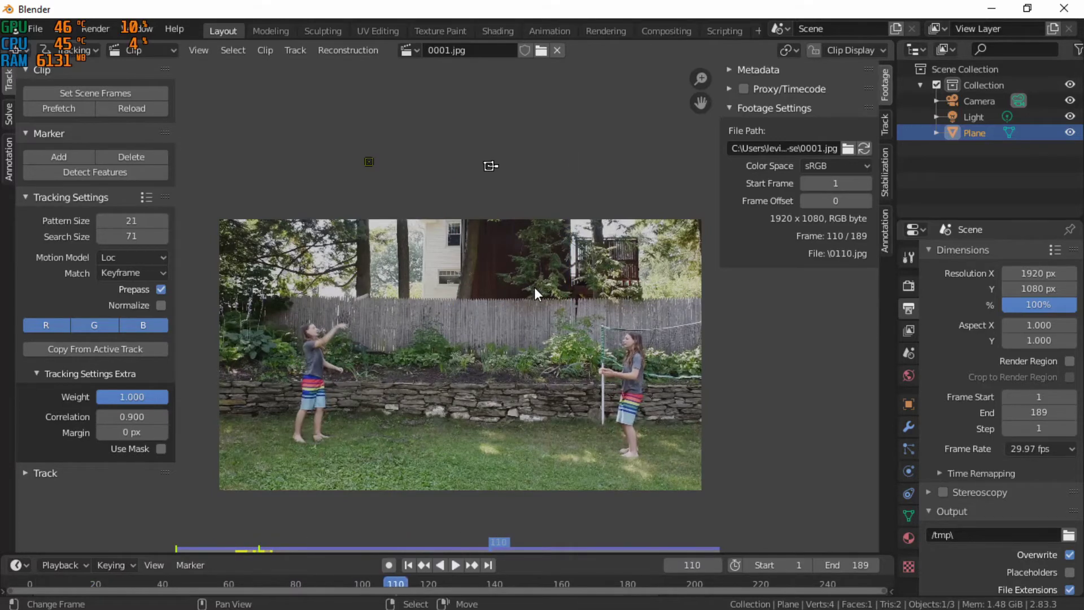
key(Left)
key(Left)
key(Left)
key(Left)
key(Left)
key(Right)
key(Right)
key(Right)
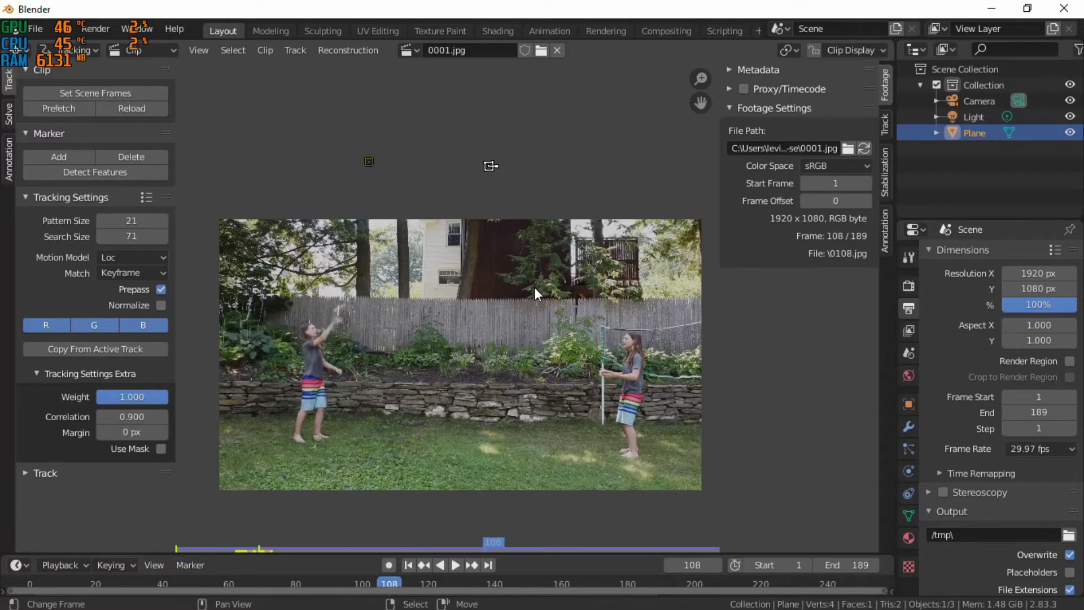
key(Right)
Step: Add a new marker on the thrown object at frame 109 and slightly enlarge its pattern area
scroll(527, 233, up, 5)
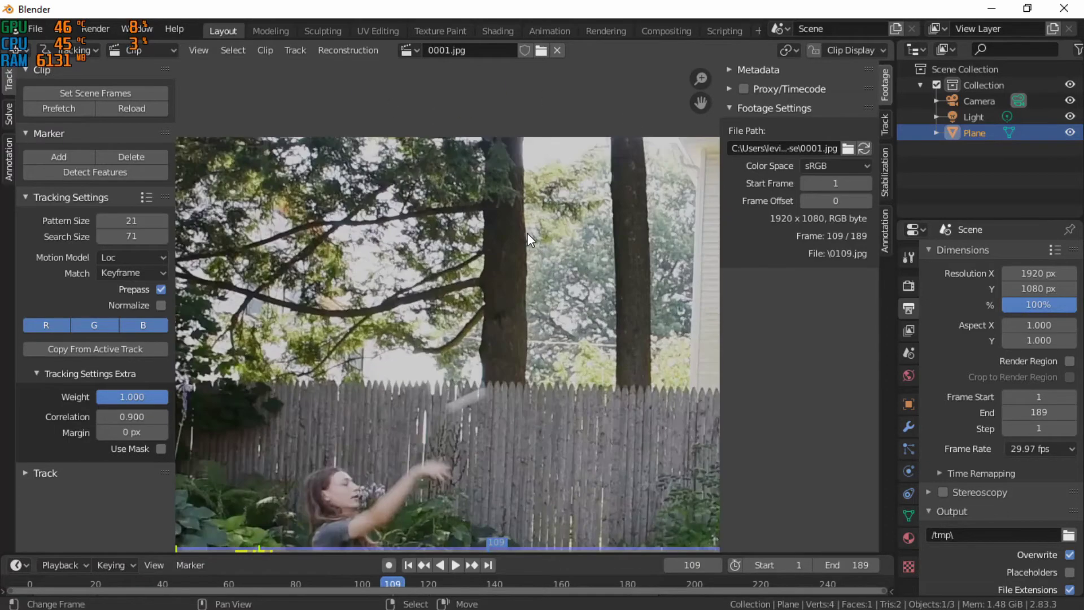
scroll(536, 223, down, 2)
scroll(524, 284, up, 5)
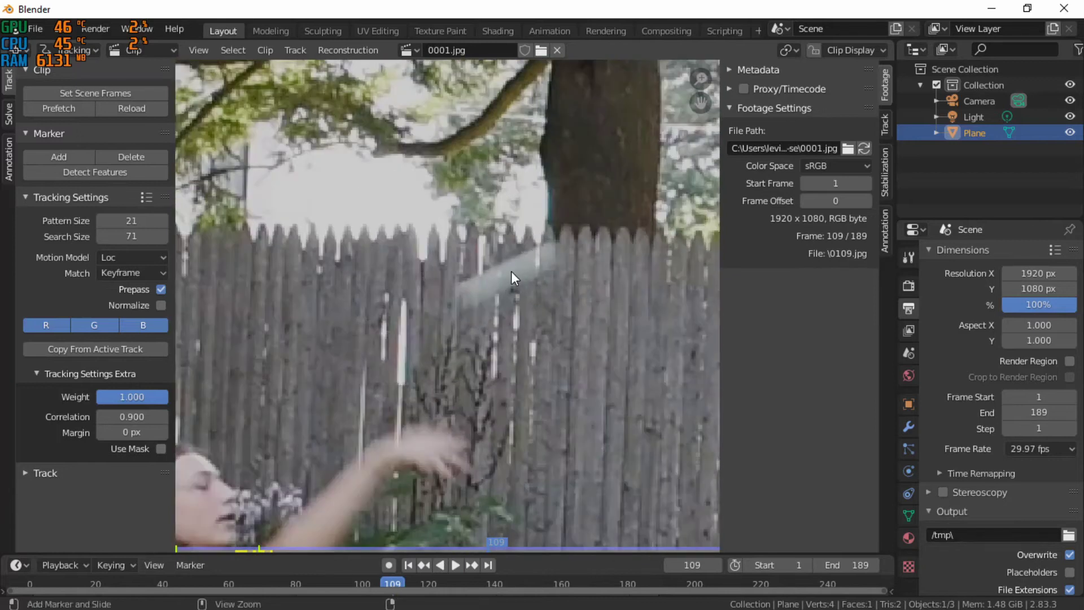
ctrl+click(510, 271)
scroll(508, 277, down, 3)
middle_drag(506, 286, 453, 290)
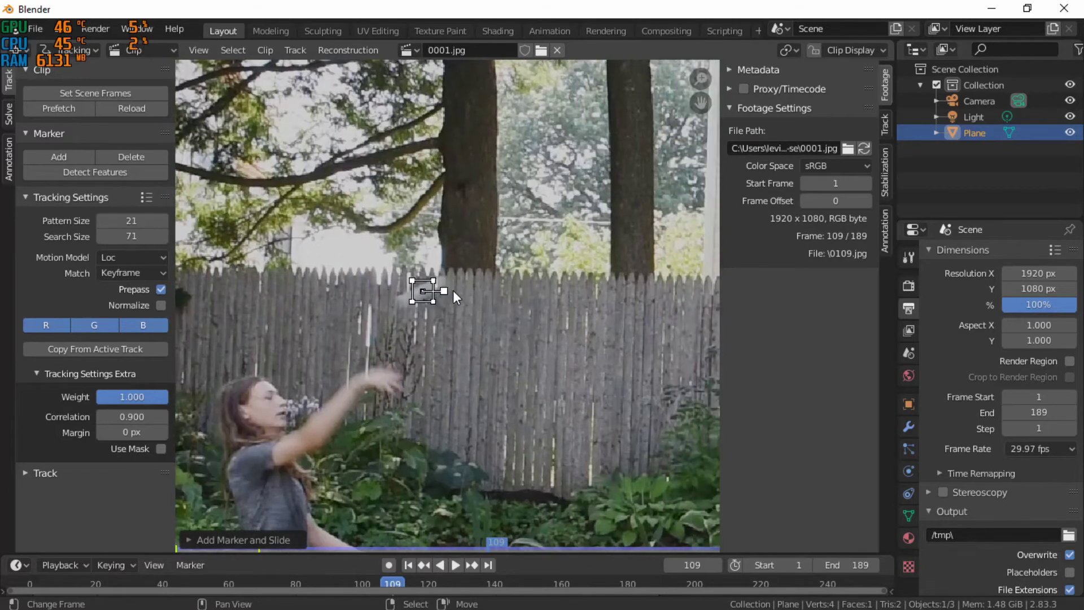
scroll(456, 292, up, 2)
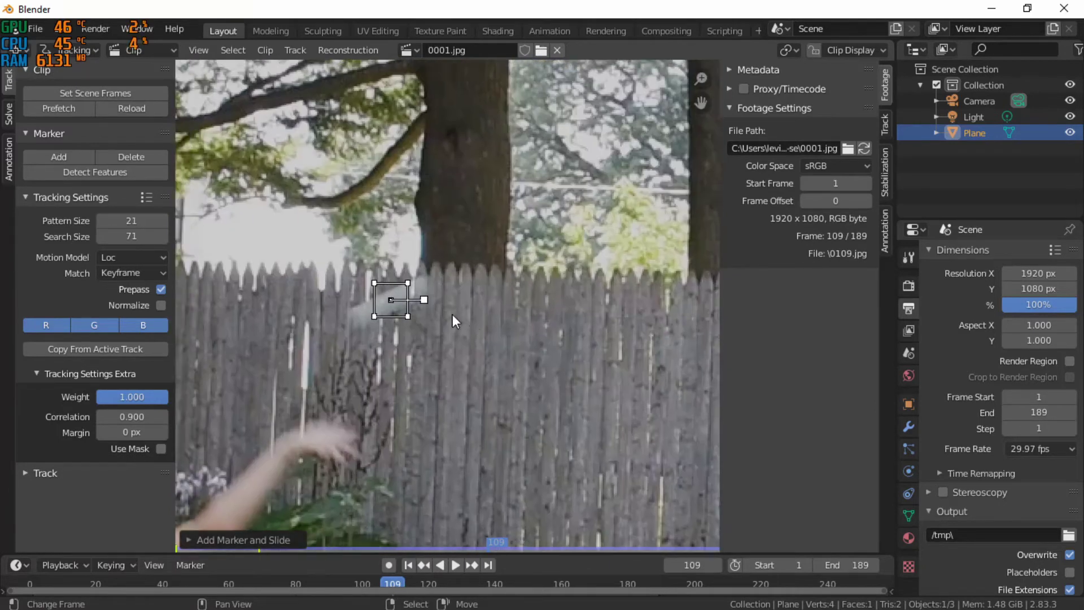
drag(431, 299, 435, 299)
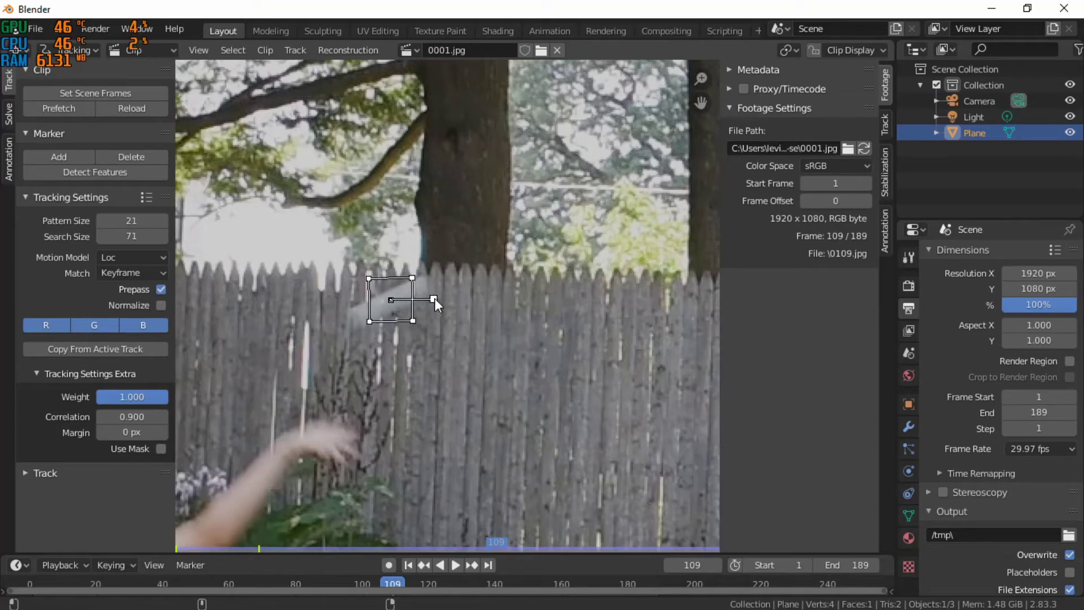
Step: Reposition the new marker on the flying object at frames 110 and 111
key(Right)
key(g)
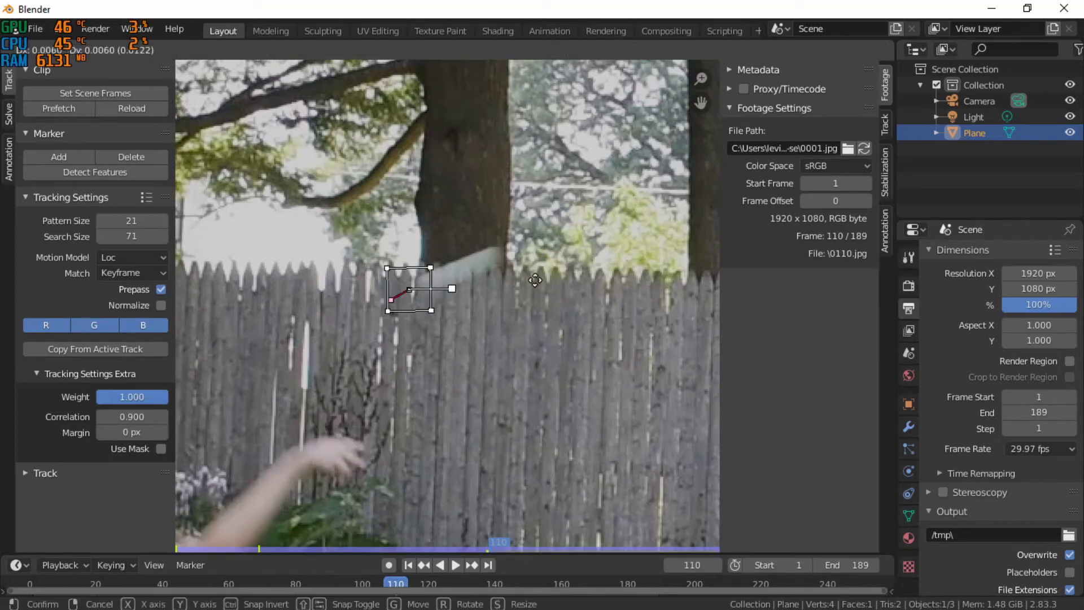
click(520, 267)
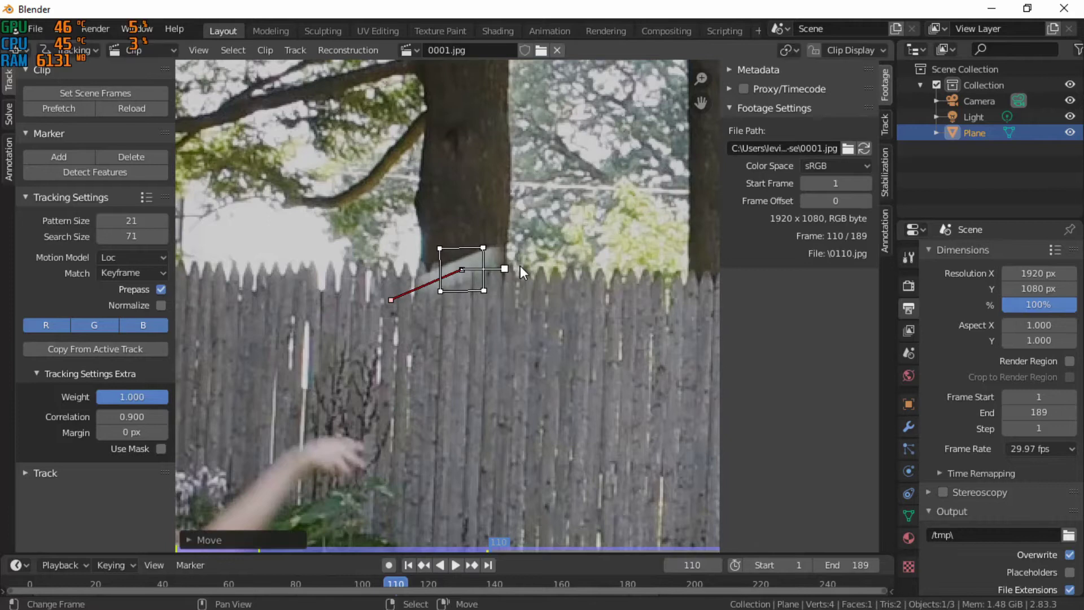
key(Right)
key(g)
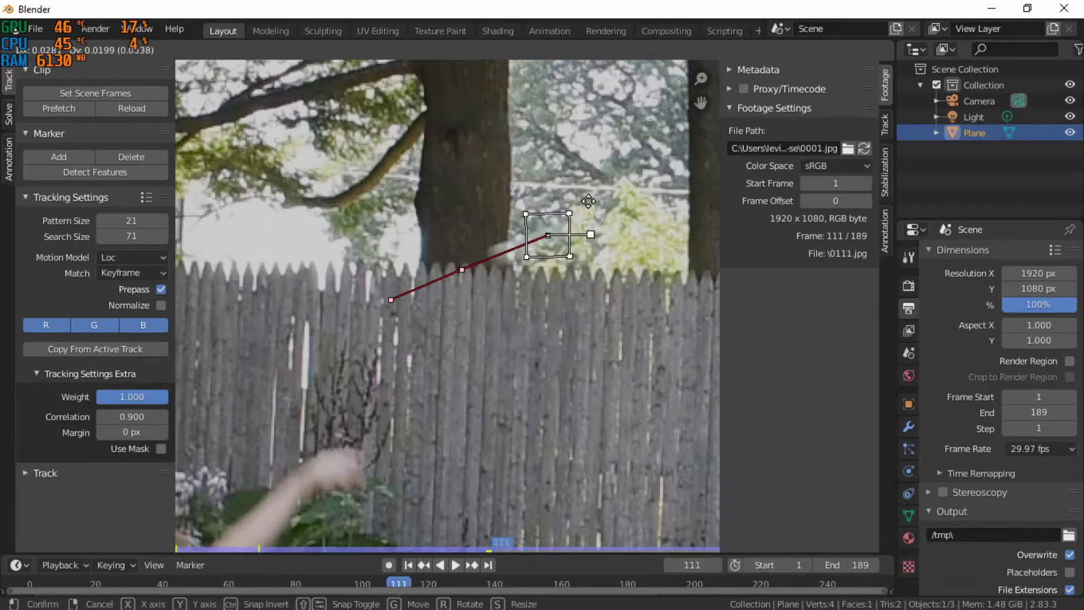
click(577, 226)
Step: Reposition the marker on the flying object at frames 112 and 113, and advance to frame 114
middle_drag(578, 229, 336, 267)
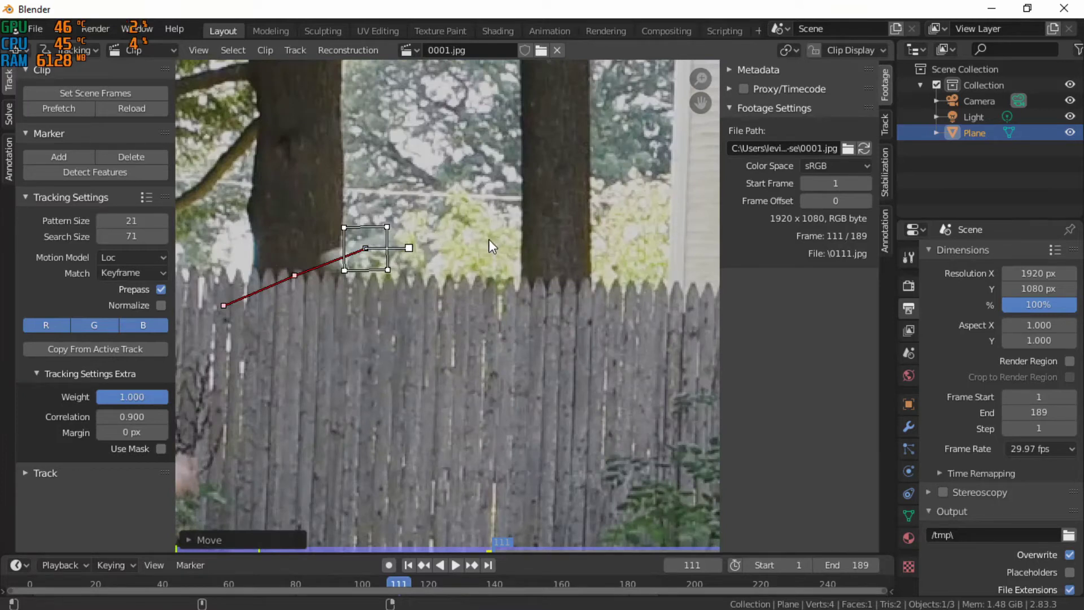
key(Right)
key(g)
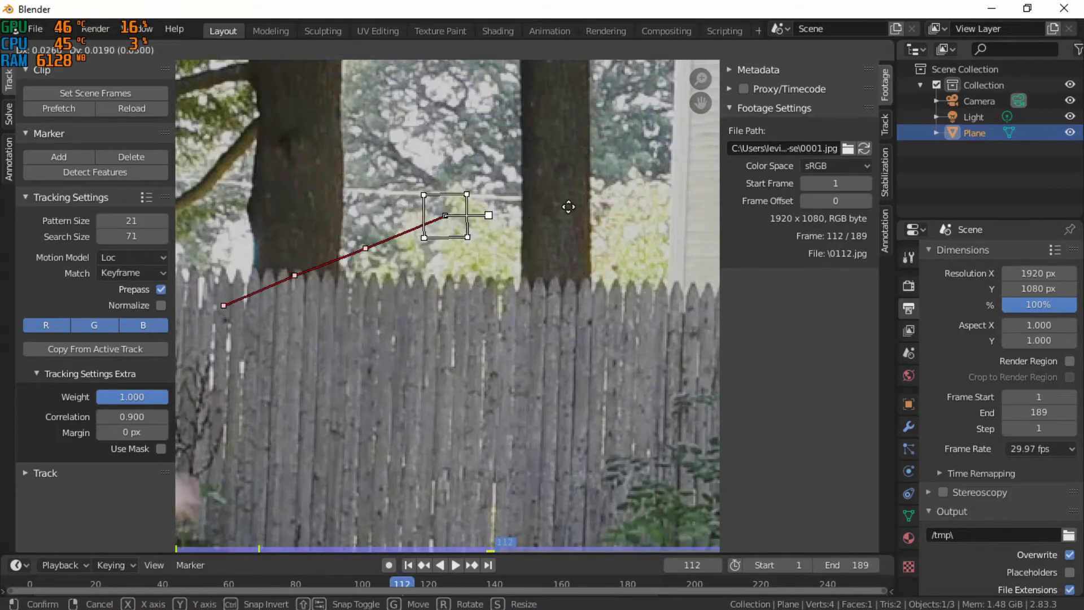
click(563, 211)
scroll(562, 213, down, 1)
key(Right)
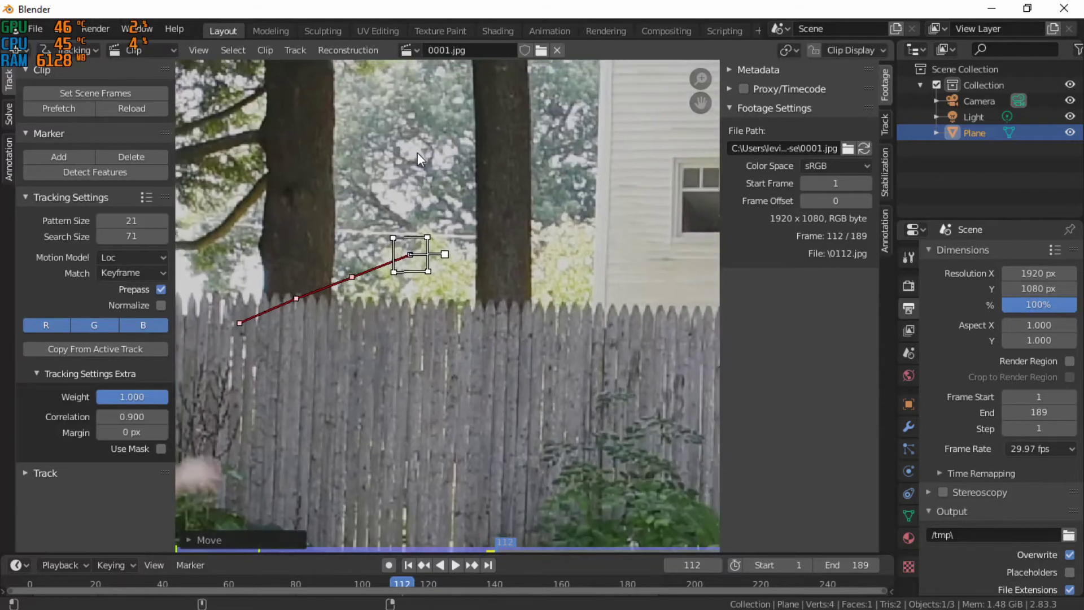
key(g)
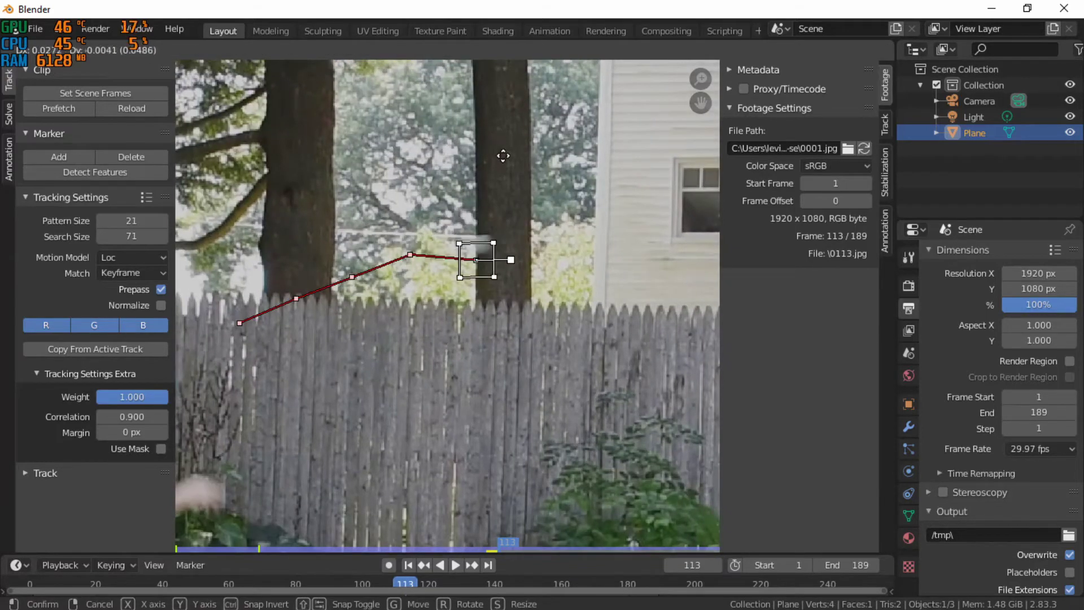
click(499, 141)
key(Right)
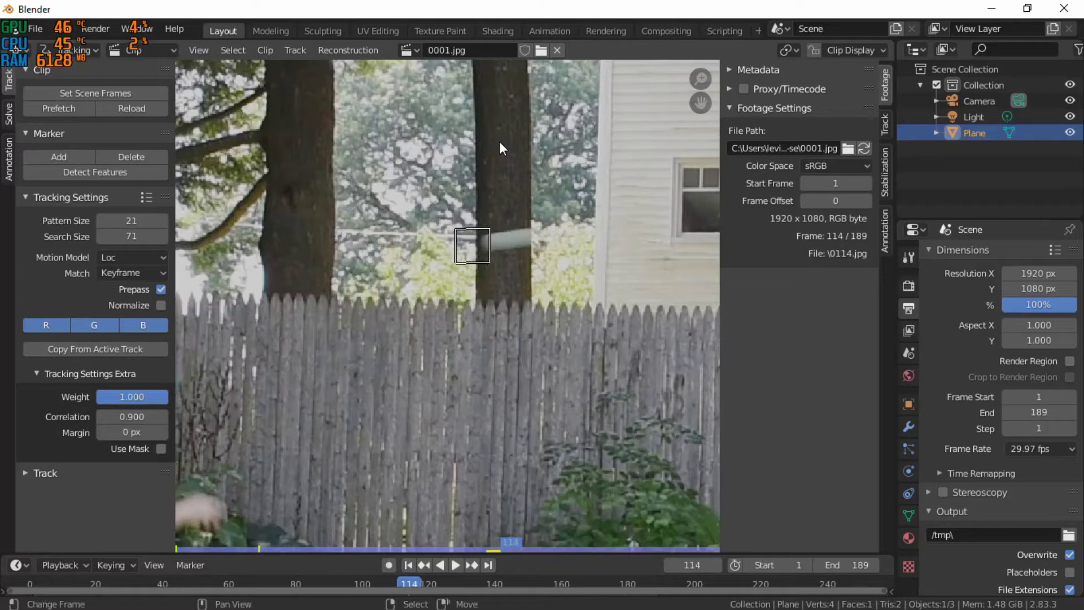
Step: Reposition the marker on the flying object at frames 114 and 115
key(g)
click(558, 133)
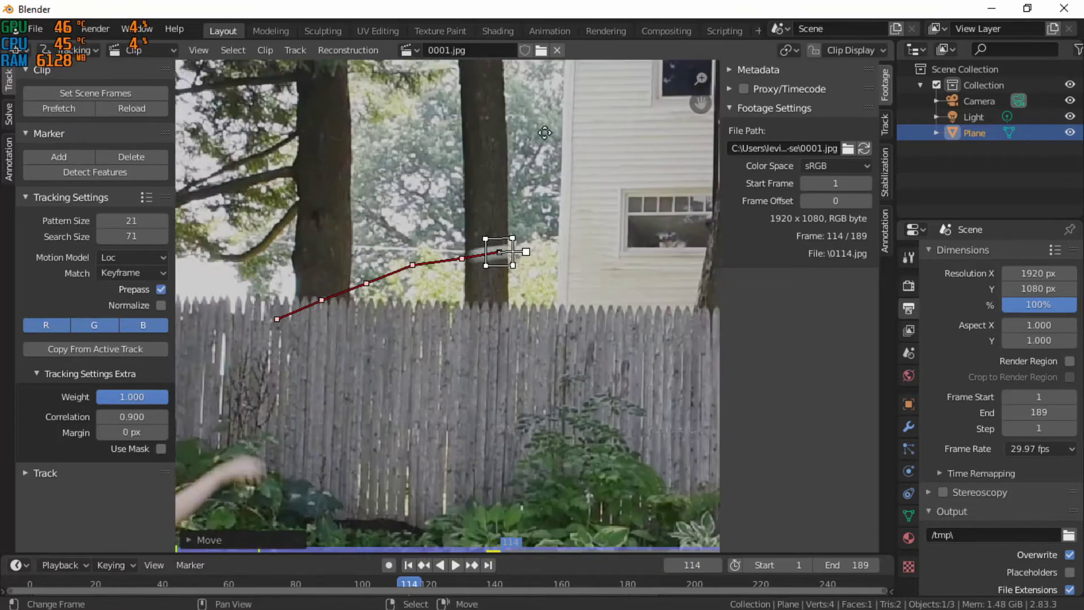
key(Right)
key(g)
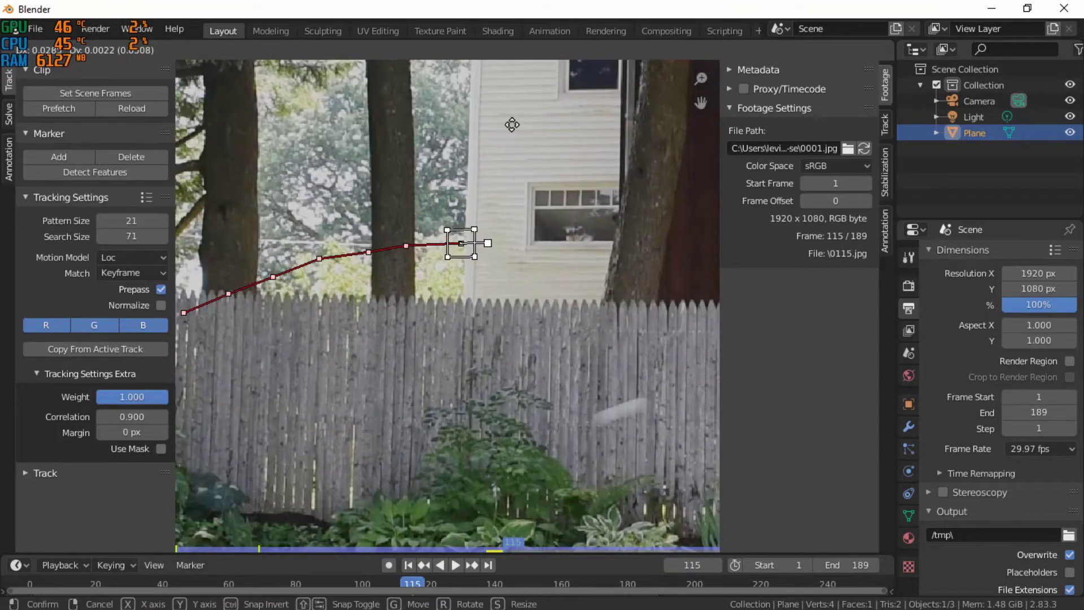
click(500, 119)
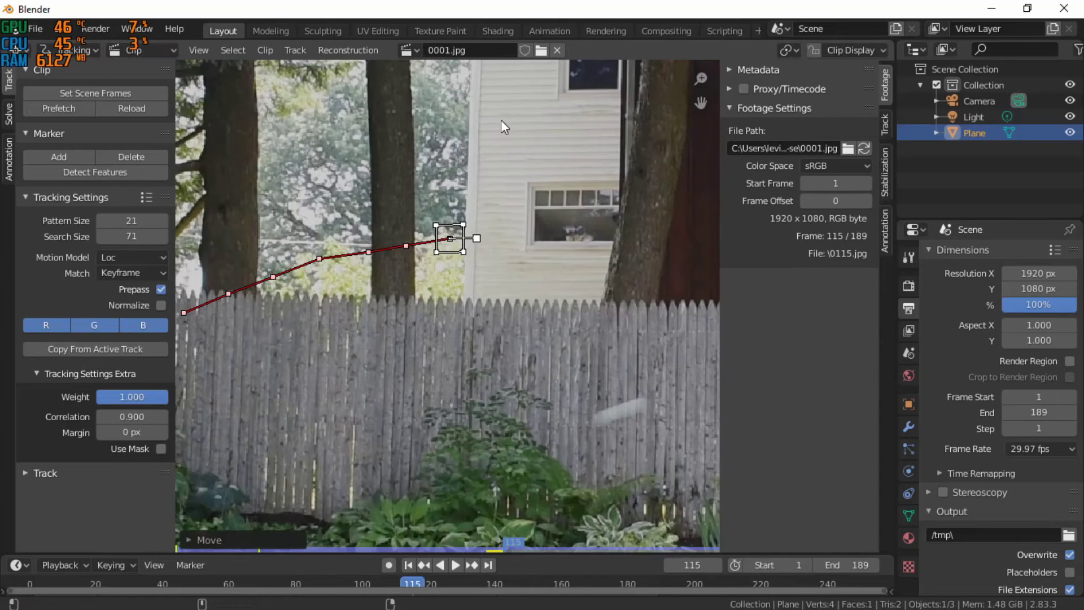
Step: Reposition the marker on the flying object at frames 116 and 117
key(Right)
key(g)
click(540, 113)
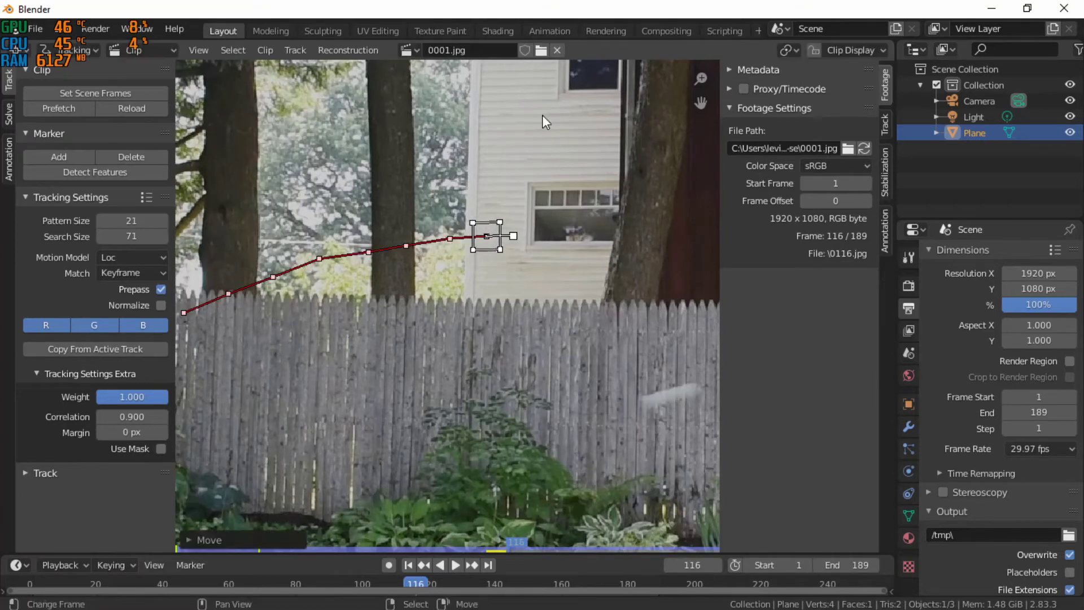
key(Right)
key(g)
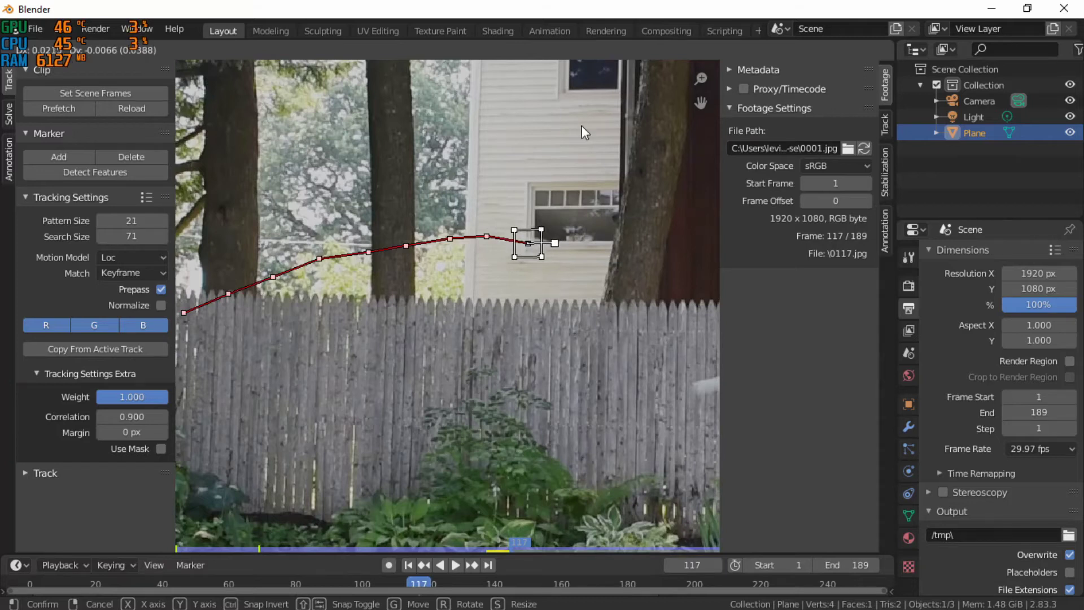
click(582, 126)
Step: Reposition the marker on the flying object at frame 118, beside the house window
key(Right)
key(g)
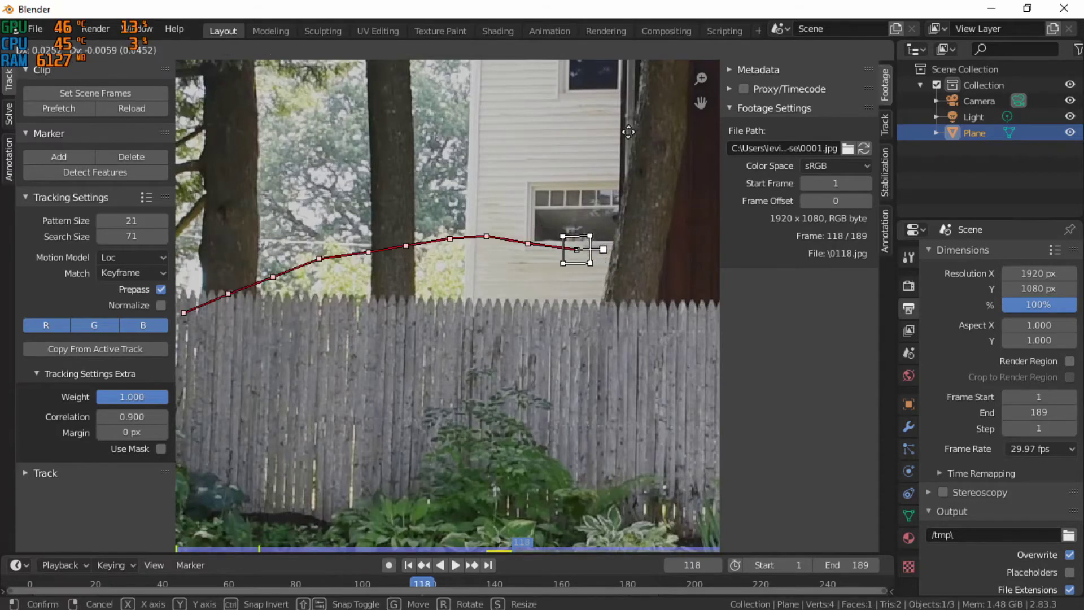
click(611, 128)
scroll(610, 169, up, 3)
mouse_move(608, 212)
middle_down()
mouse_move(370, 272)
mouse_move(389, 309)
middle_up()
Step: Try to continue the object's track at frames 119 and 120 beyond the house window
key(Right)
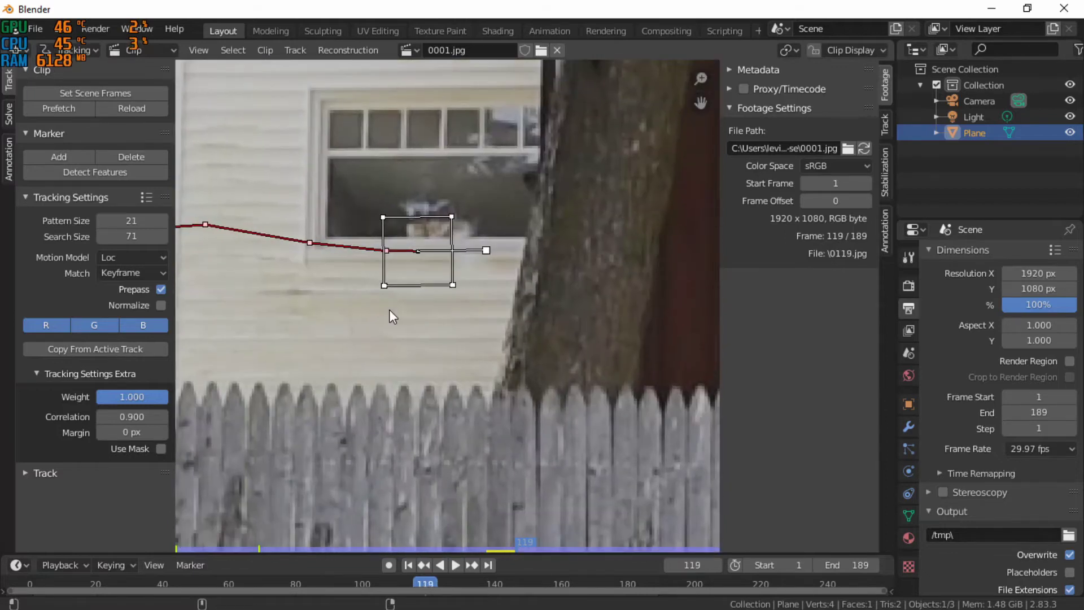
key(g)
click(404, 311)
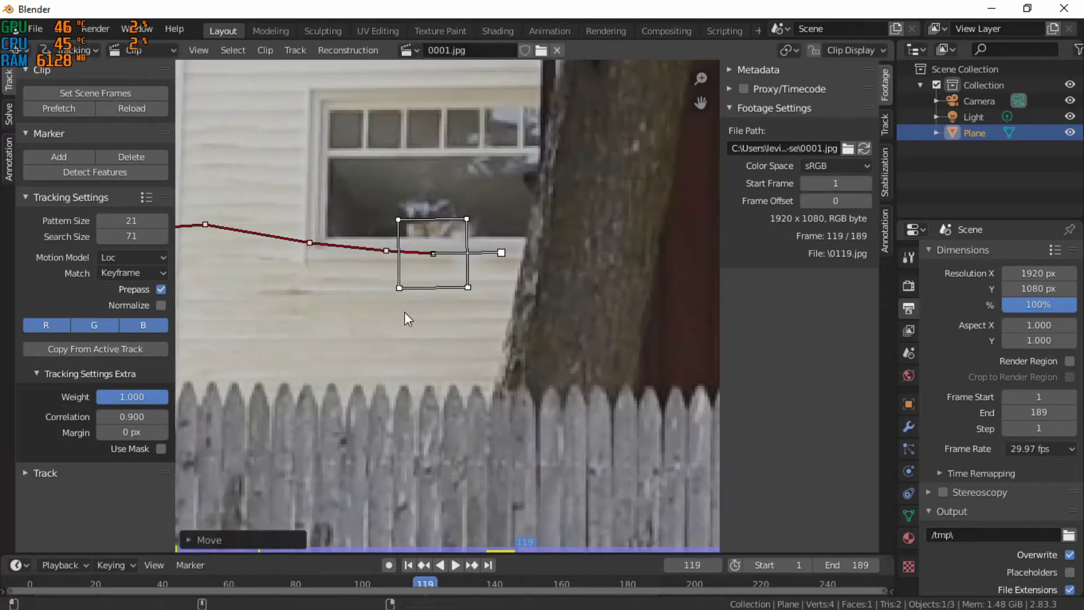
key(Right)
key(g)
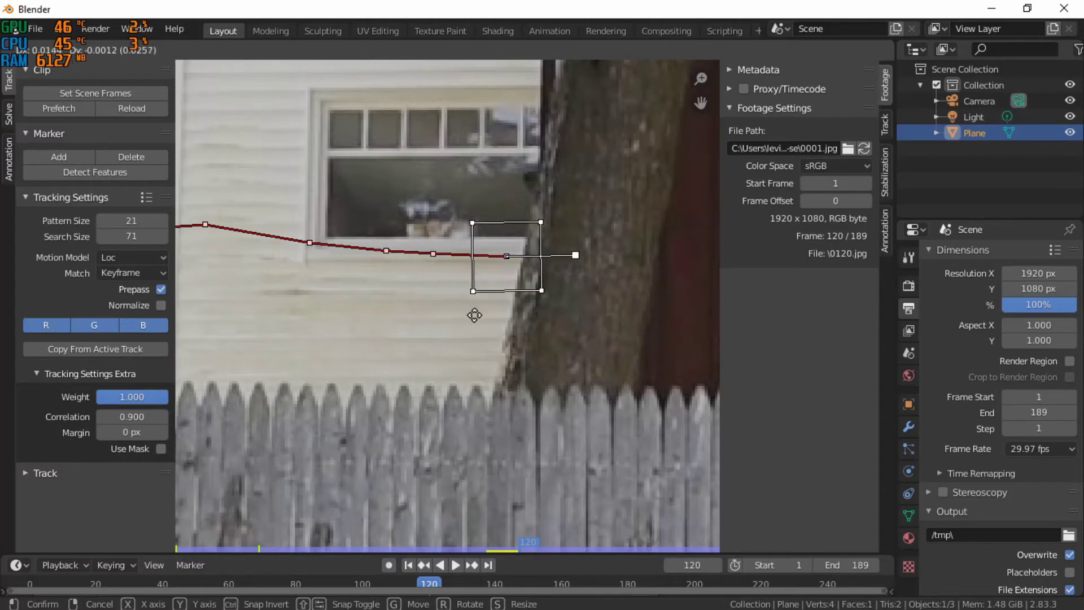
click(480, 316)
Step: Check the object's last visible frames and remove the marker positions set after frame 118
scroll(499, 327, down, 4)
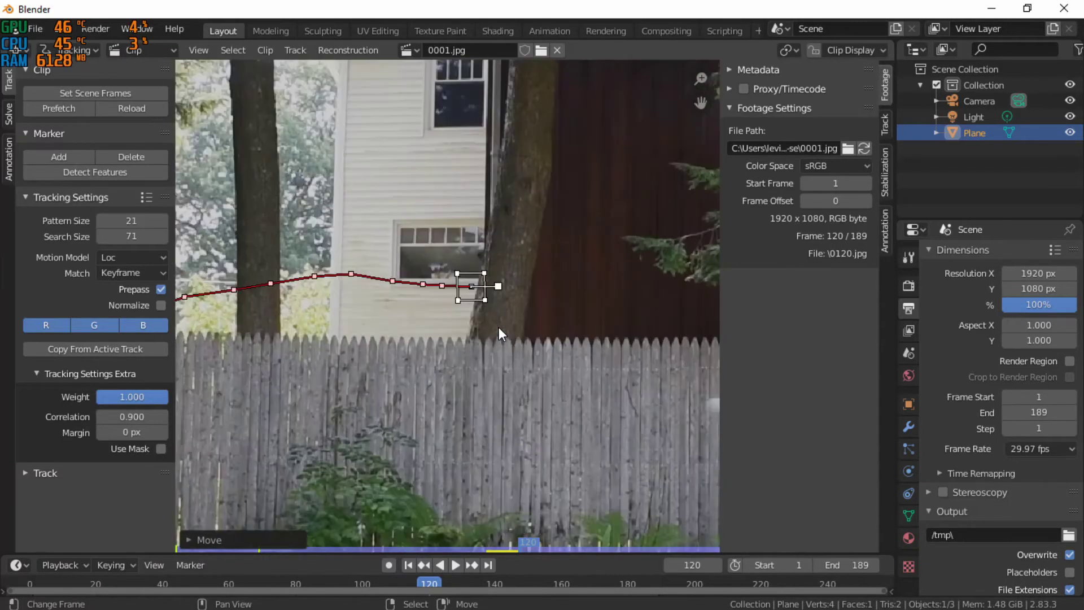
key(Right)
key(Left)
key(Left)
key(Left)
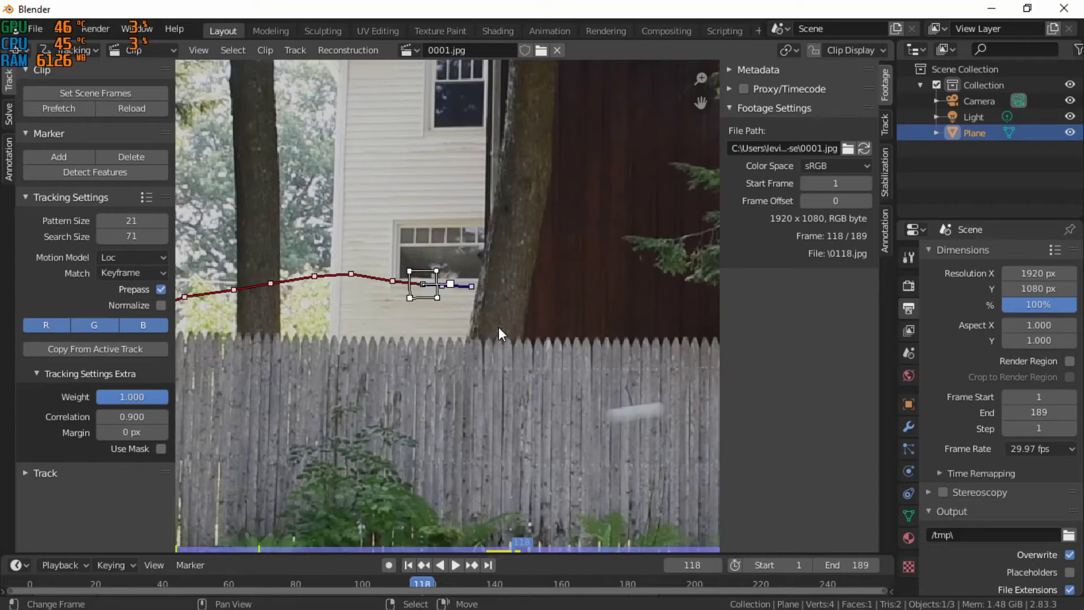
scroll(499, 327, up, 5)
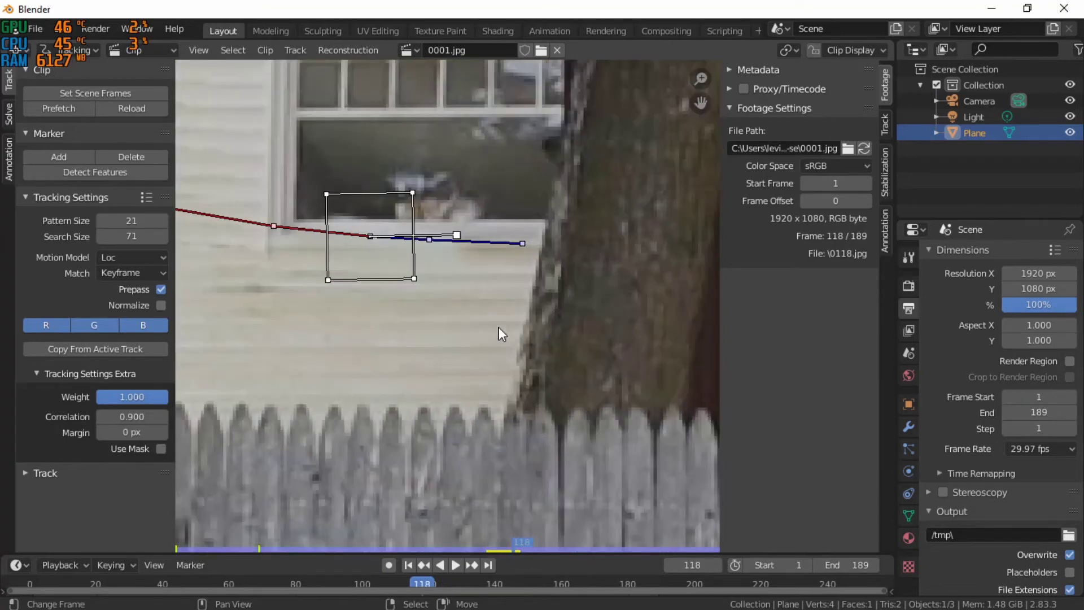
key(ctrl+t)
key(Left)
key(Left)
key(Left)
scroll(528, 306, down, 5)
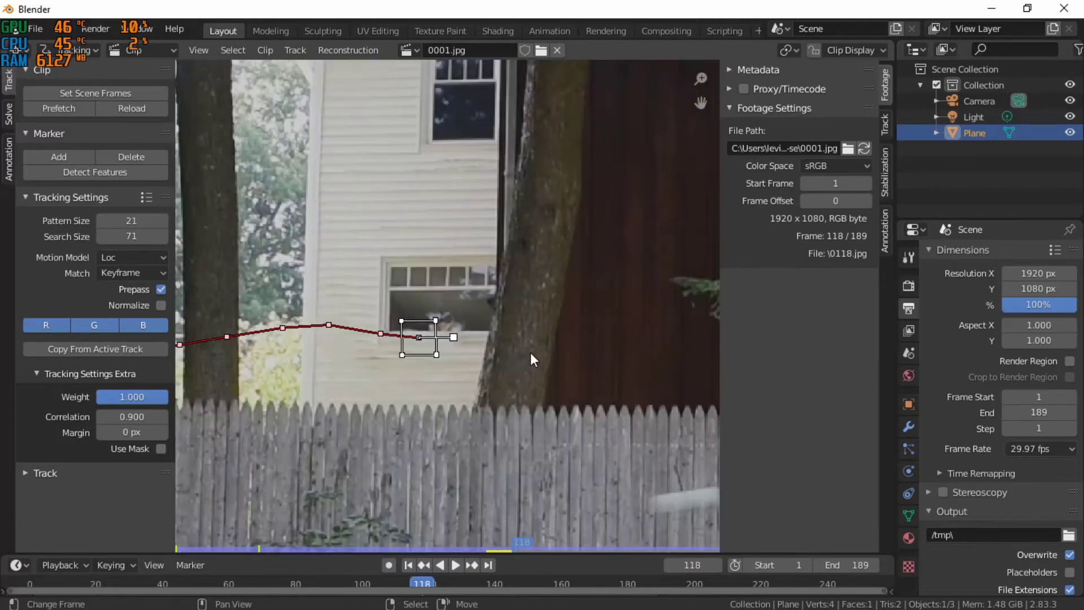
Step: Move the marker off-screen above the footage at frame 119, ending this object's track
key(Right)
scroll(530, 352, down, 4)
key(g)
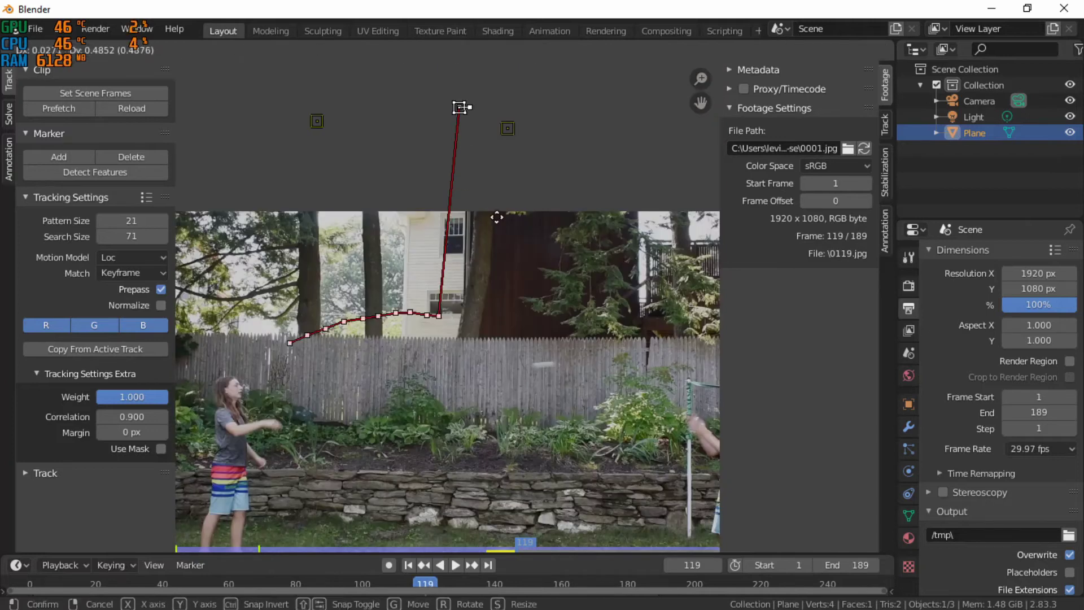
click(497, 216)
scroll(492, 426, up, 2)
Step: Return to frame 108 and move the marker off-screen above the footage before the throw starts
key(Left)
key(Left)
key(Left)
key(Left)
key(Left)
key(Left)
key(Left)
key(Left)
key(Left)
key(Left)
key(Left)
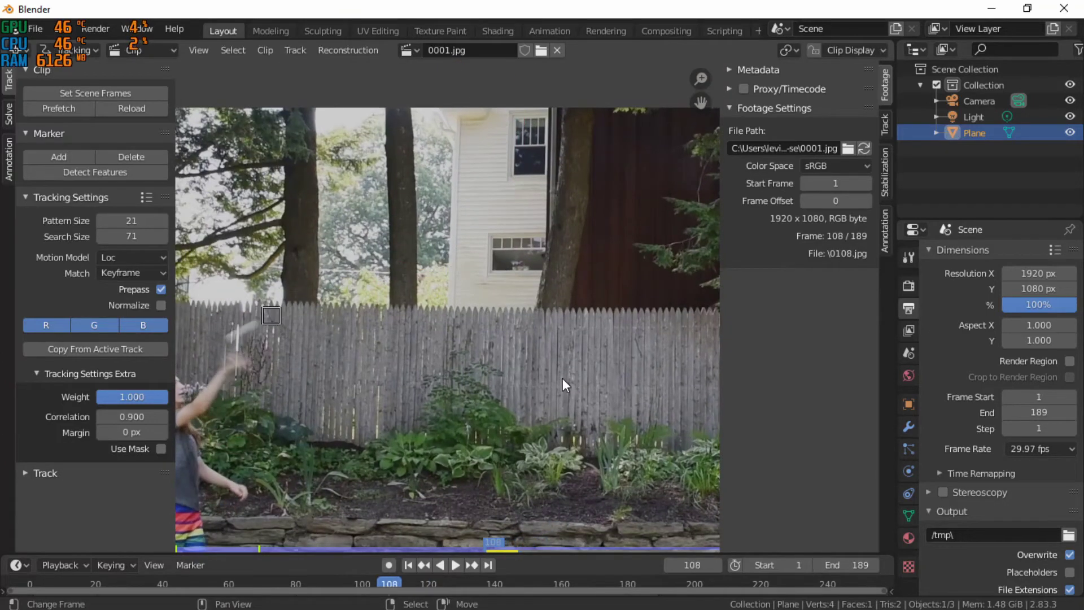
scroll(562, 378, down, 2)
key(g)
click(343, 213)
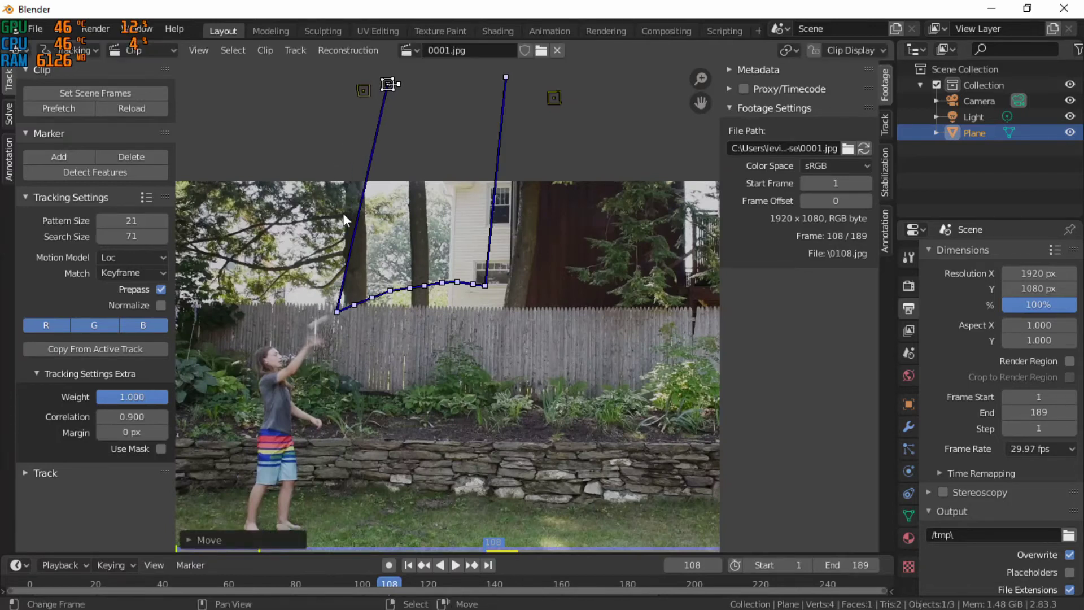
scroll(343, 212, up, 2)
Step: Step through frames 108 to 121 and back to 115 to examine the object flying in front of the fence
key(Right)
key(Right)
key(Right)
key(Right)
key(Right)
key(Right)
key(Right)
key(Right)
key(Right)
key(Right)
key(Right)
key(Right)
key(Right)
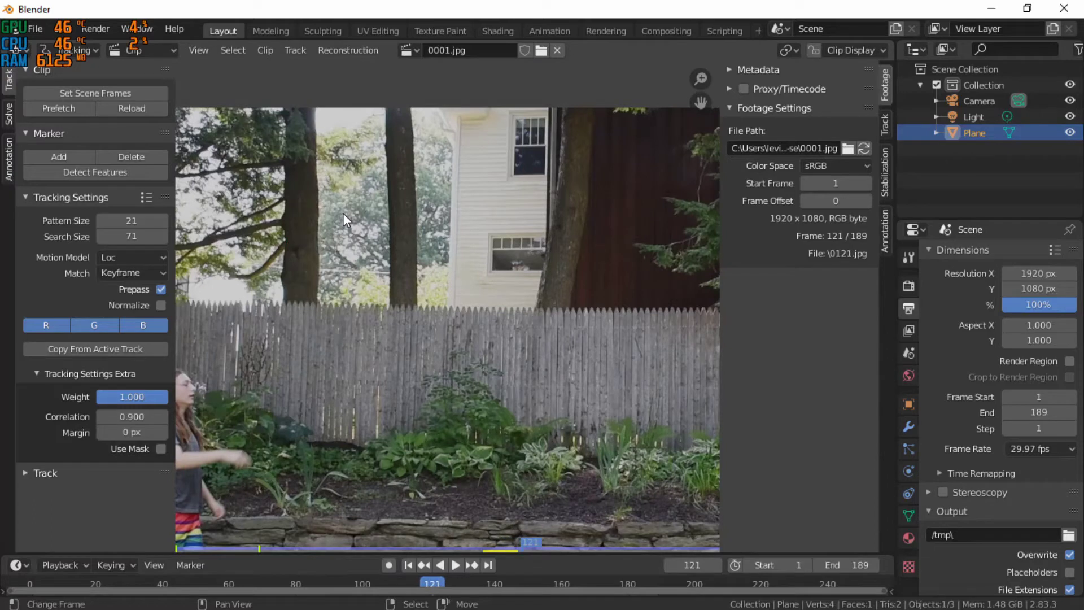
key(Left)
key(Left)
key(Left)
key(Left)
key(Left)
key(Left)
key(Left)
key(Left)
key(Right)
key(Right)
Step: Add a new marker on the object in front of the fence at frame 115 and reposition it at frame 116
mouse_move(343, 213)
ctrl+middle_down()
mouse_move(343, 322)
mouse_move(411, 250)
ctrl+middle_up()
ctrl+click(459, 333)
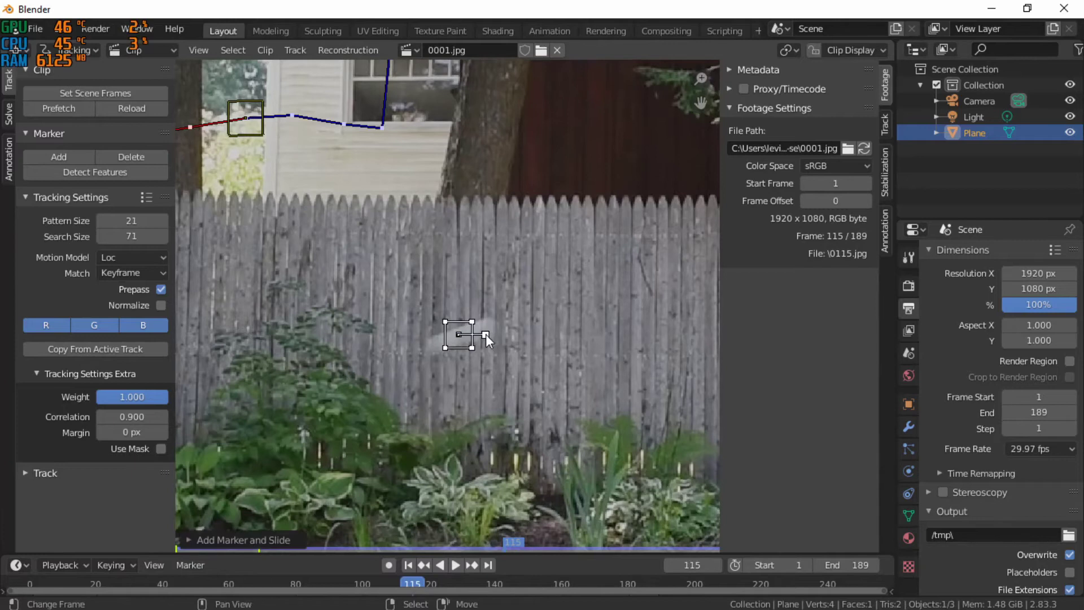
key(Right)
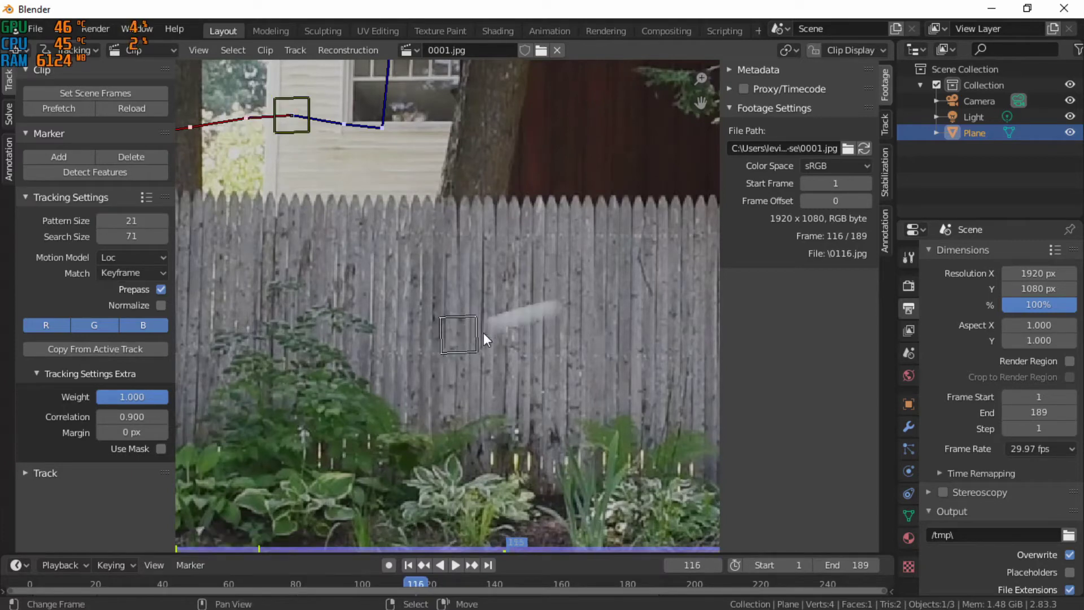
key(g)
click(551, 311)
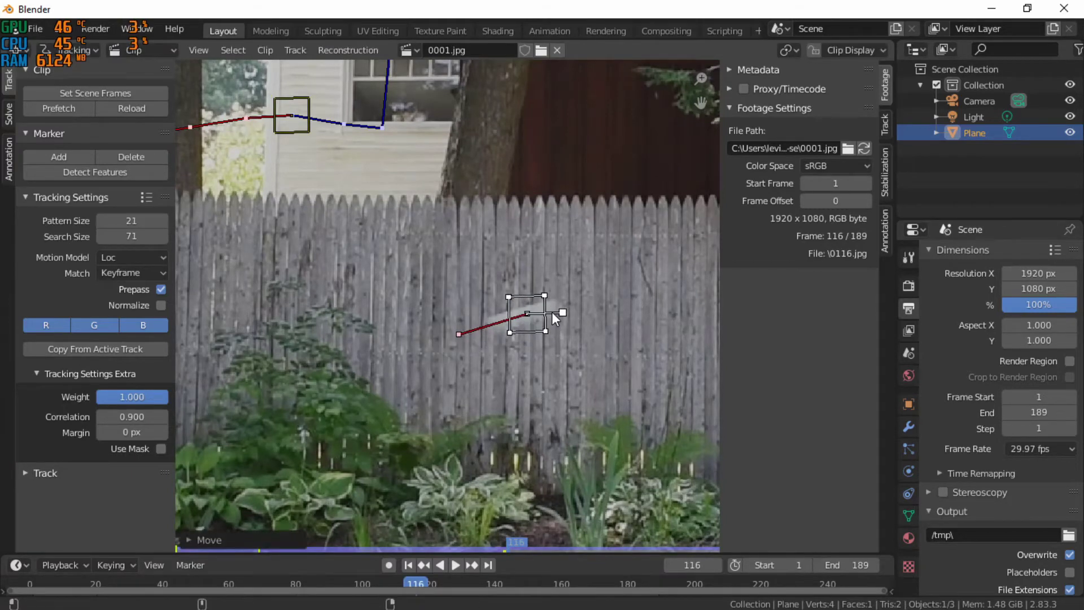
Step: Reposition the new marker on the flying object at frame 117 and track it forward to frame 118
key(Right)
key(g)
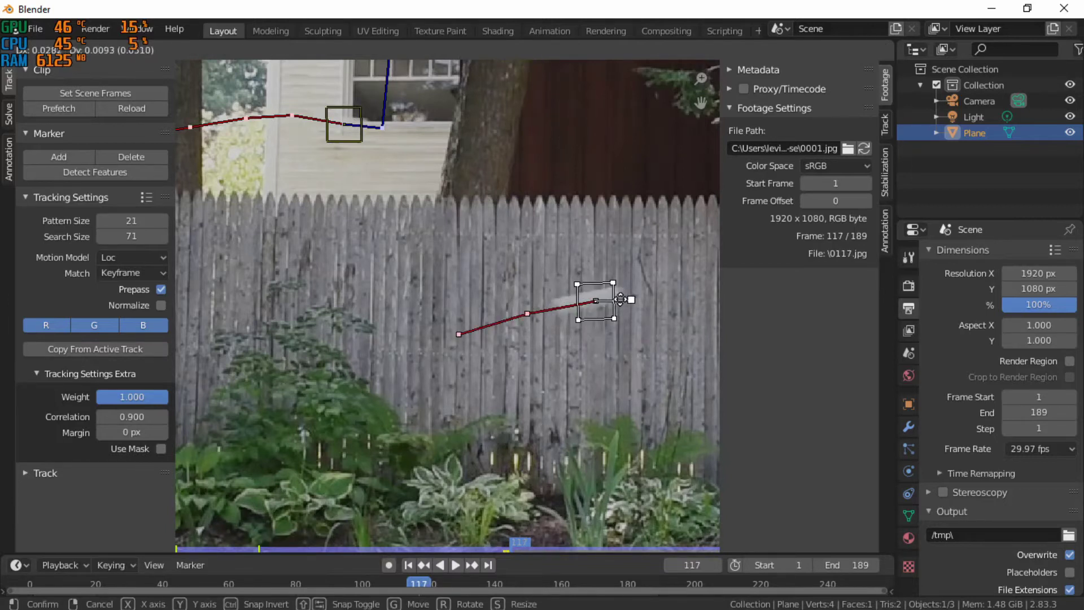
click(617, 300)
key(Right)
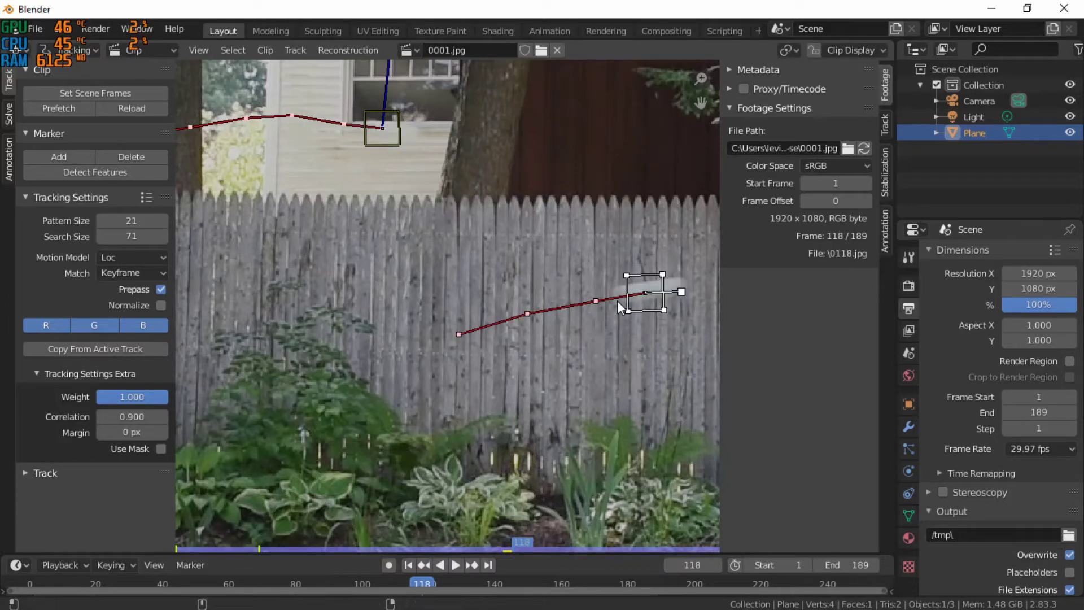
Step: Reposition the marker on the object at frame 119, track it through frames 120 and 121, and advance to frame 122
key(Right)
key(g)
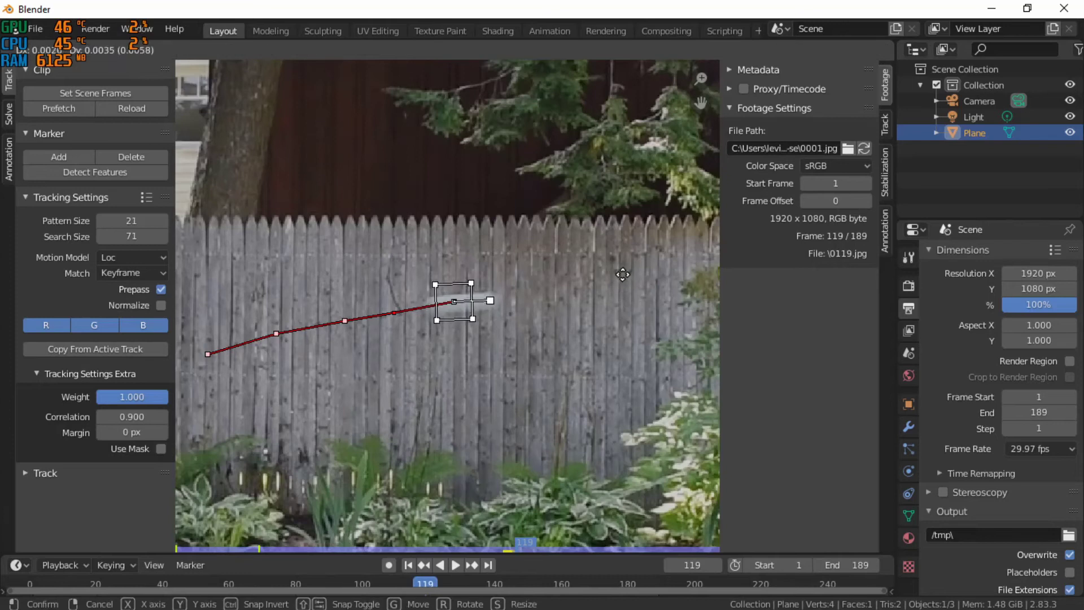
click(632, 273)
key(Right)
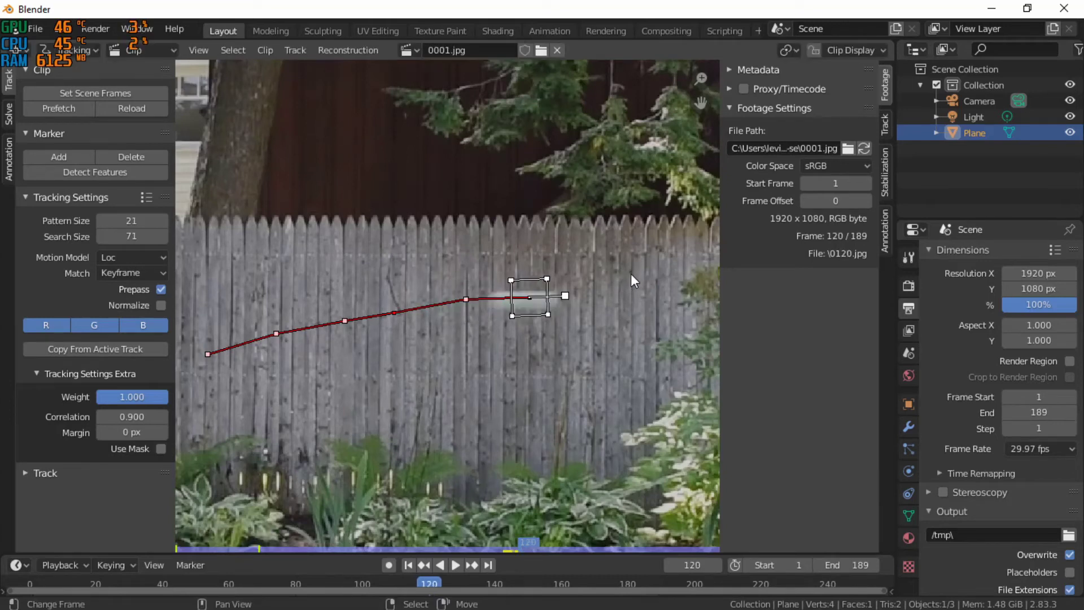
key(Right)
key(Right)
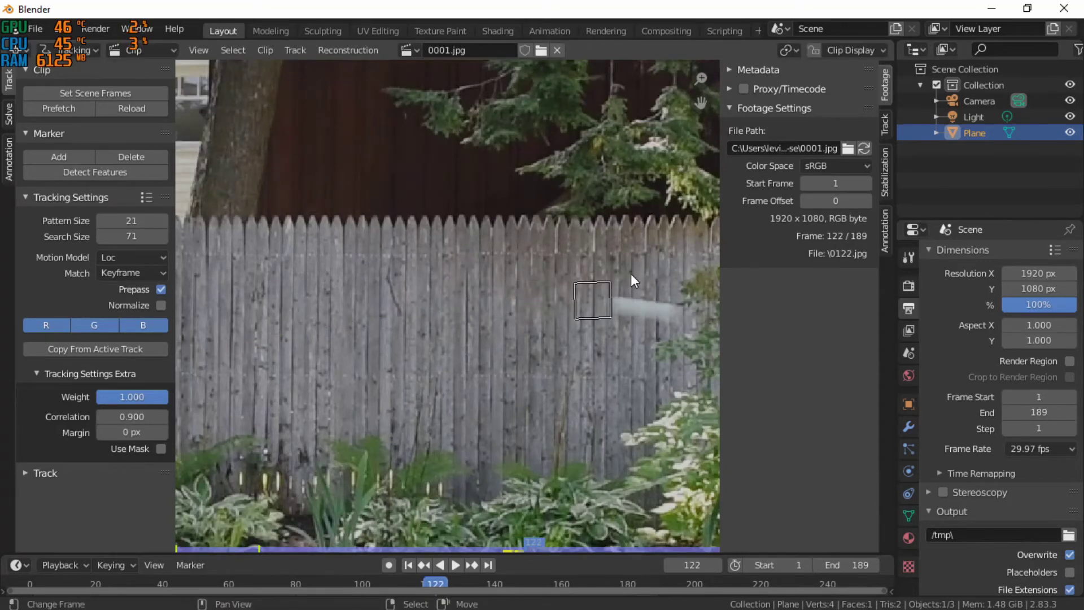
Step: Reposition the marker on the object at frame 122, track it to frame 123, and advance to frame 124
key(g)
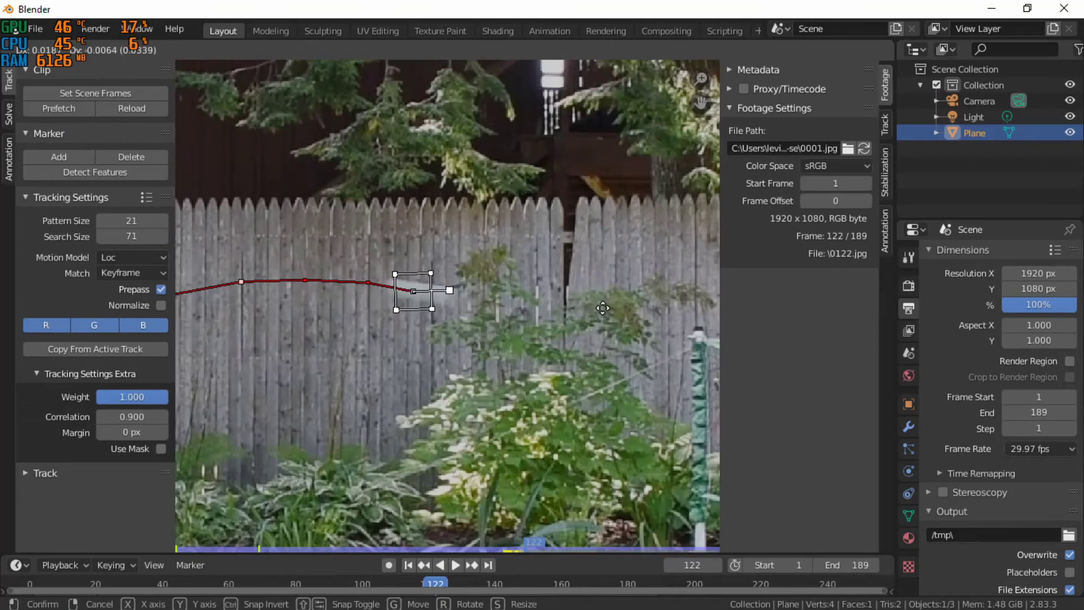
click(603, 308)
key(Right)
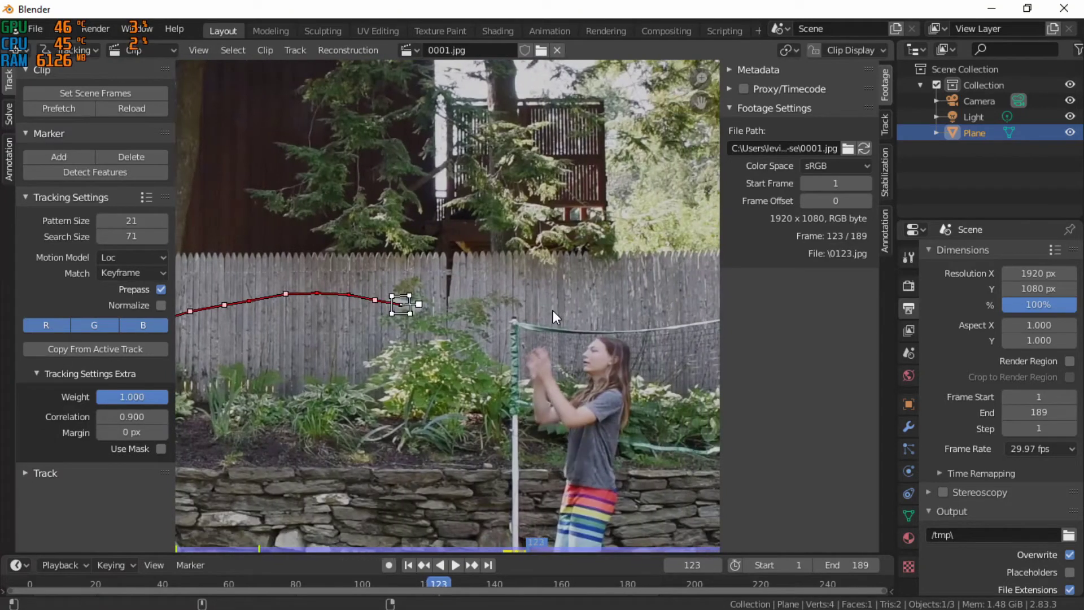
key(Right)
key(KP_1)
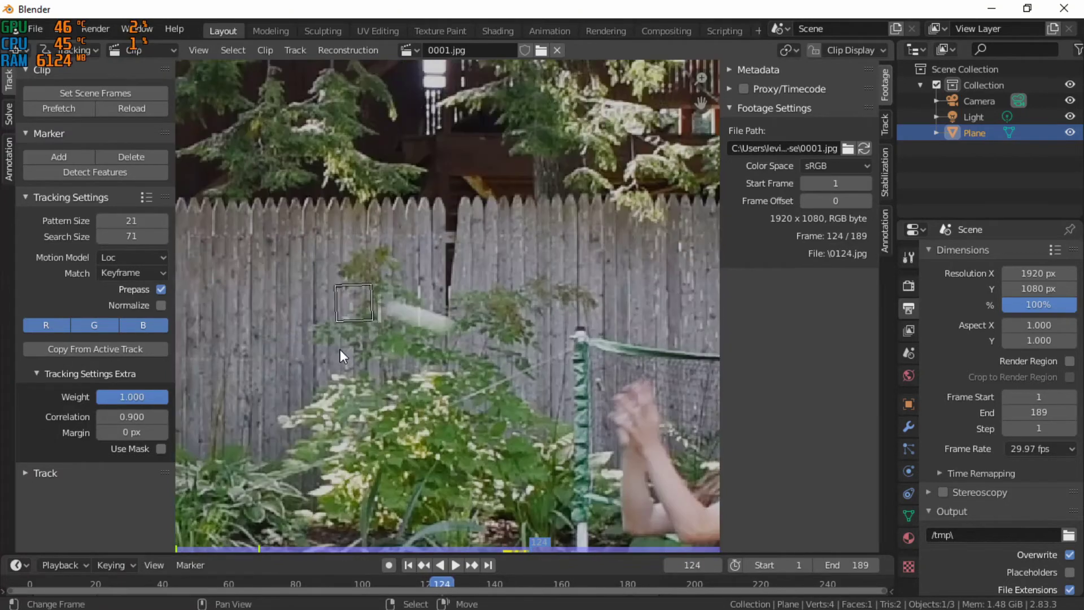
Step: Reposition the marker on the flying object at frames 124 and 125, and advance to frame 126
key(g)
click(436, 364)
key(Right)
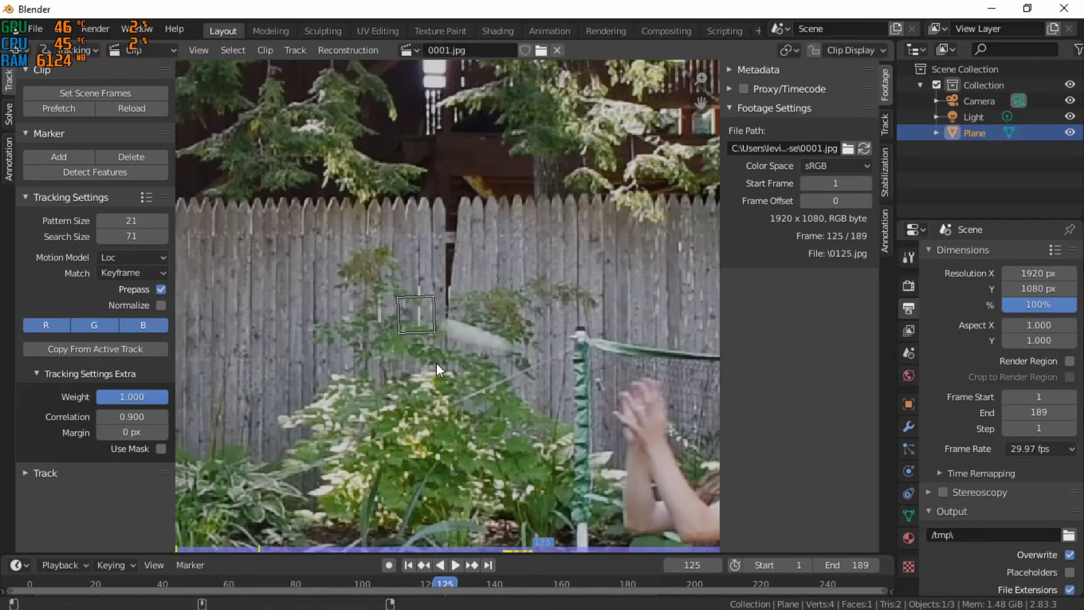
key(g)
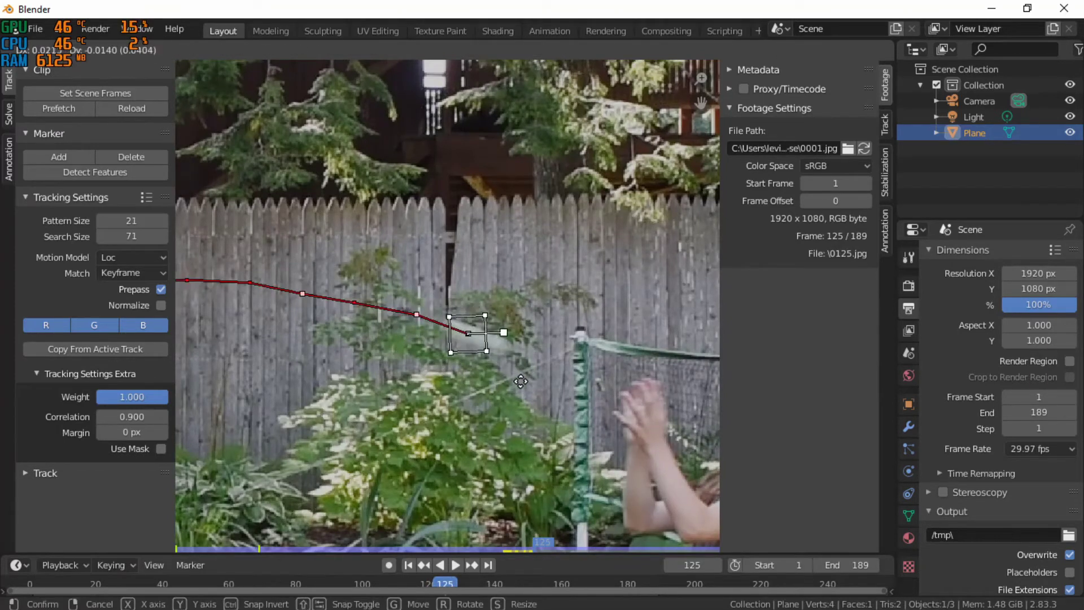
click(523, 382)
key(Right)
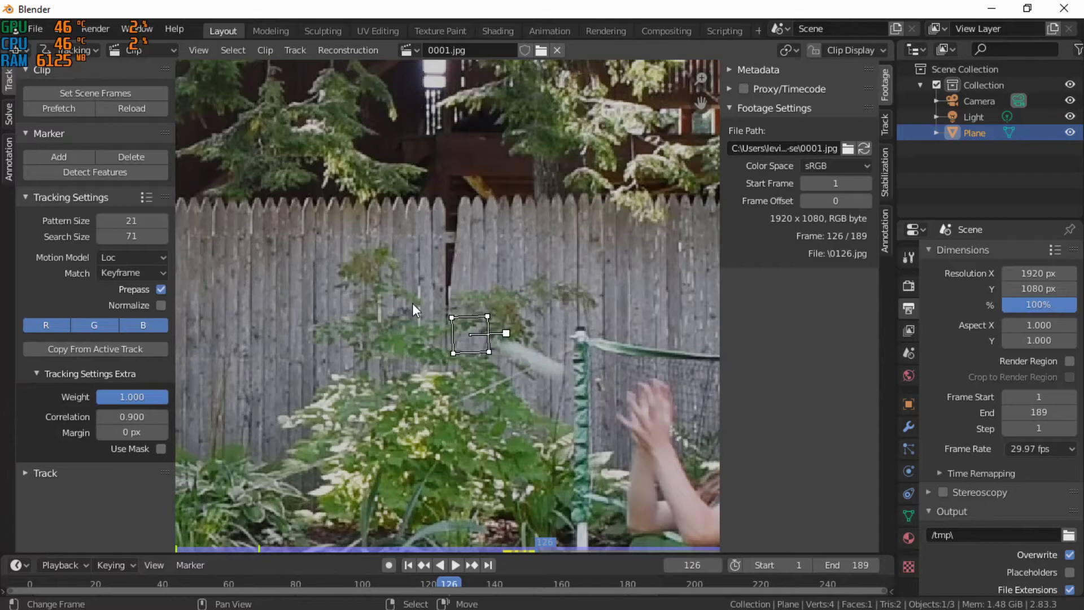
Step: Move the marker off-screen above the footage at frame 126, ending this object's track
key(g)
click(506, 279)
scroll(521, 298, down, 8)
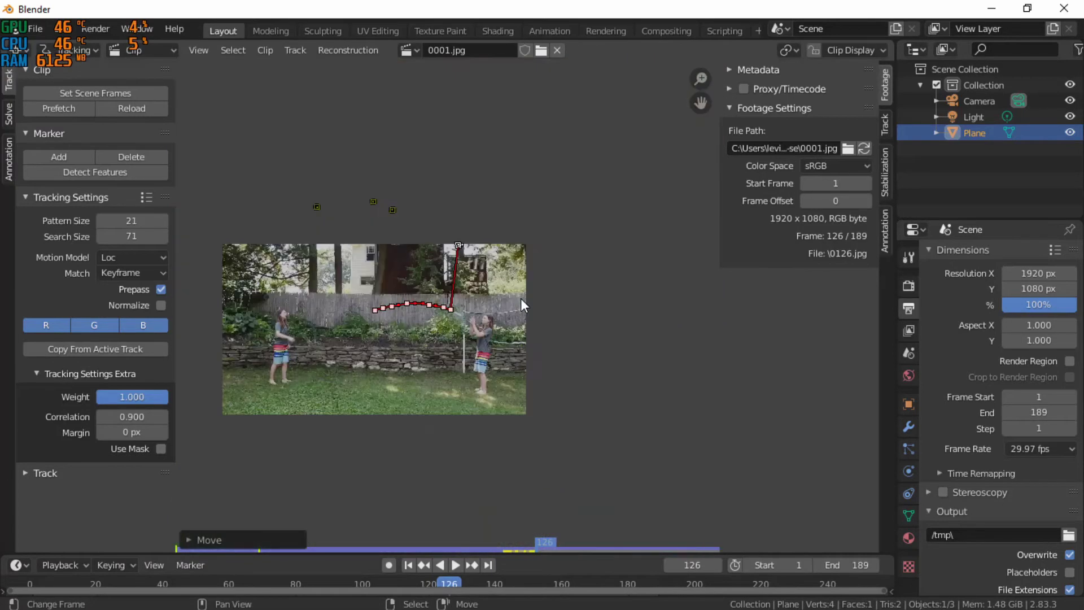
key(g)
click(503, 212)
scroll(531, 237, up, 3)
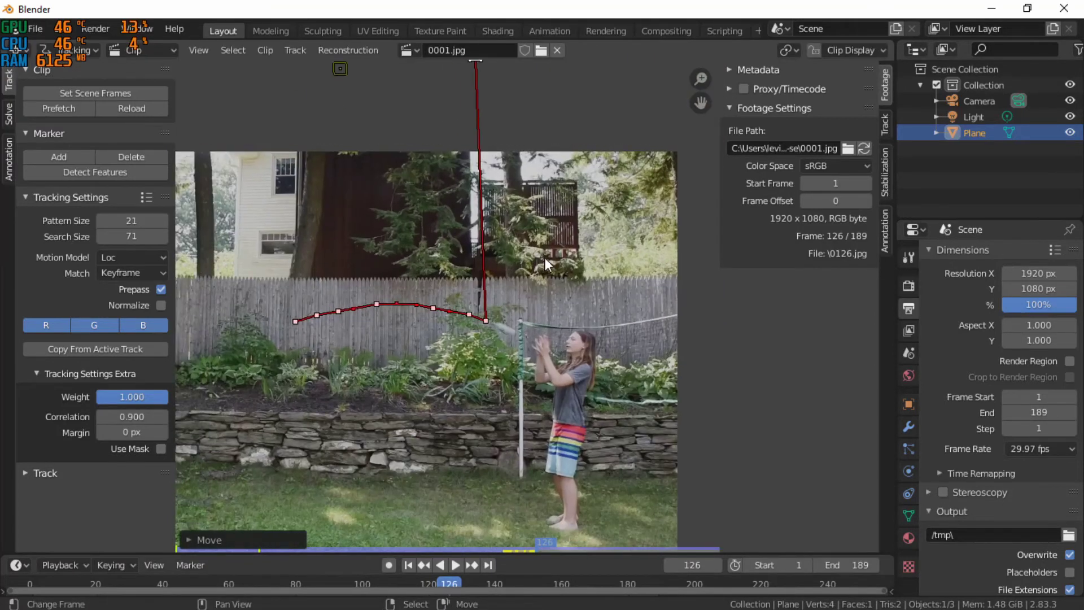
Step: Return to frame 114, just before the throw begins, and move the active marker off-screen above the footage
key(Left)
key(Left)
key(Left)
key(Left)
key(Left)
key(Left)
key(Left)
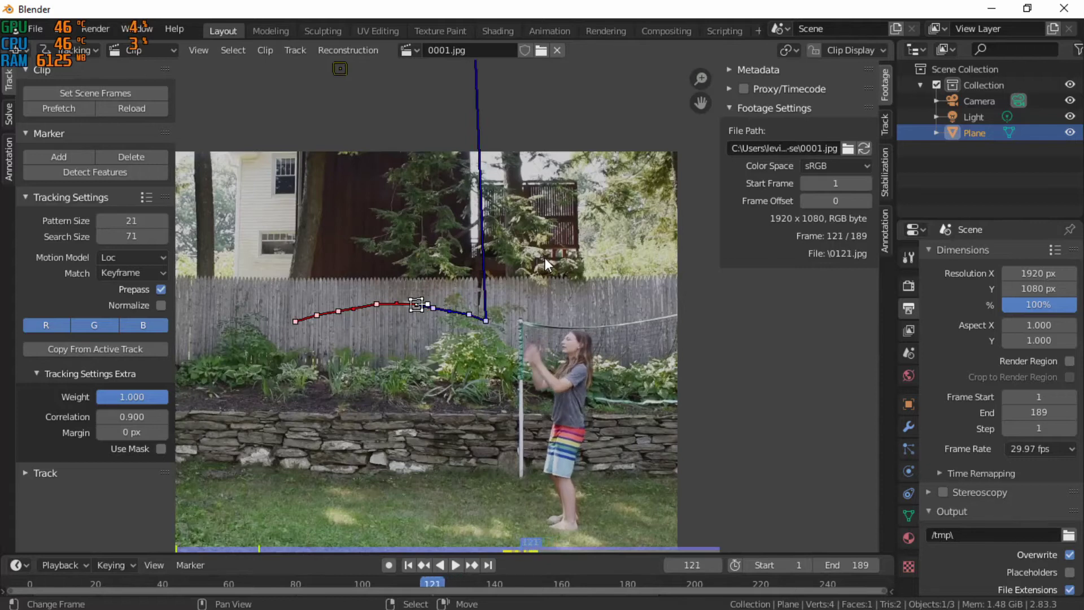
key(Left)
key(Left)
key(Left)
key(Left)
key(Left)
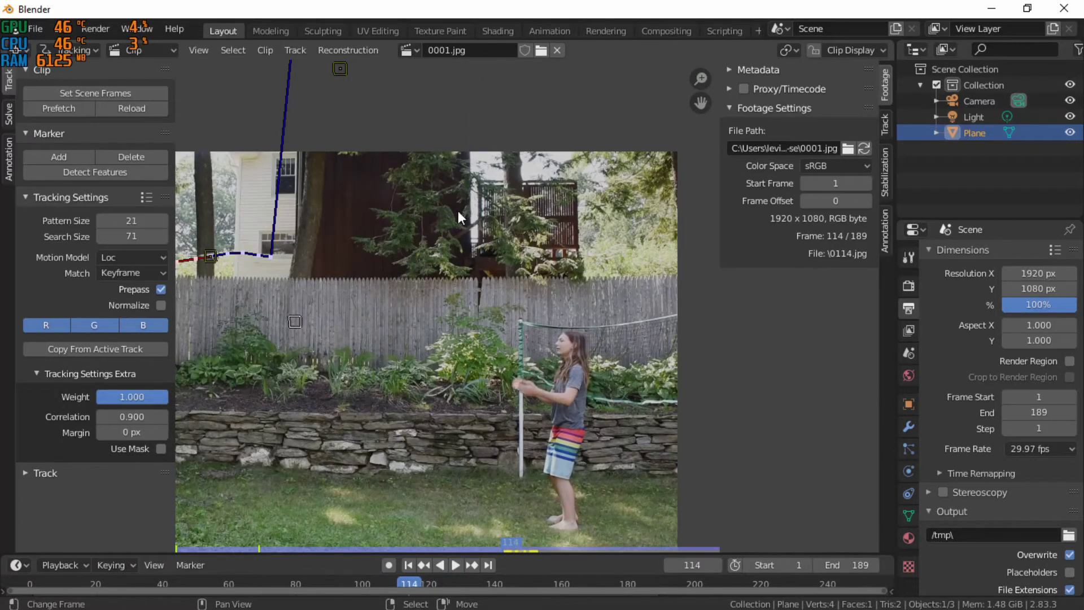
scroll(544, 258, down, 2)
key(g)
click(397, 162)
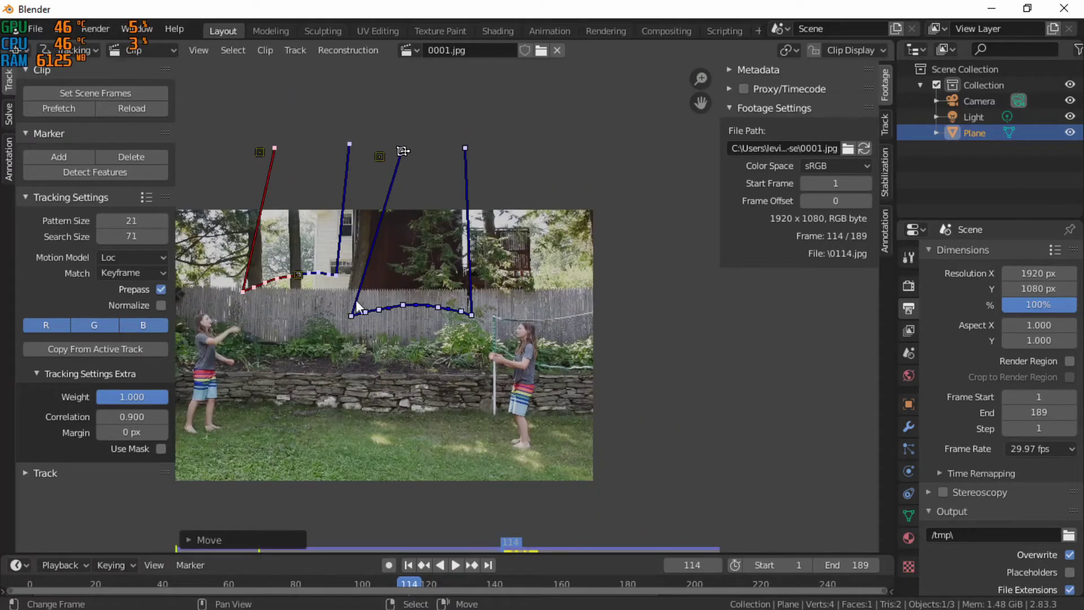
Step: Play the clip from the first frame to review the motion tracks of all thrown objects
key(shift+Left)
middle_drag(459, 285, 560, 280)
key(space)
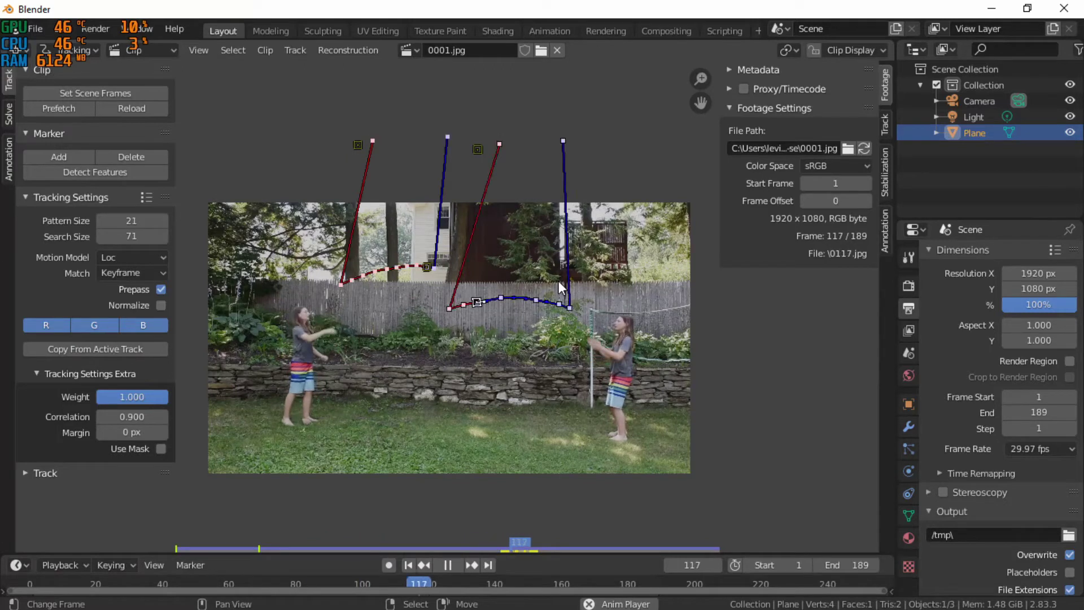
key(space)
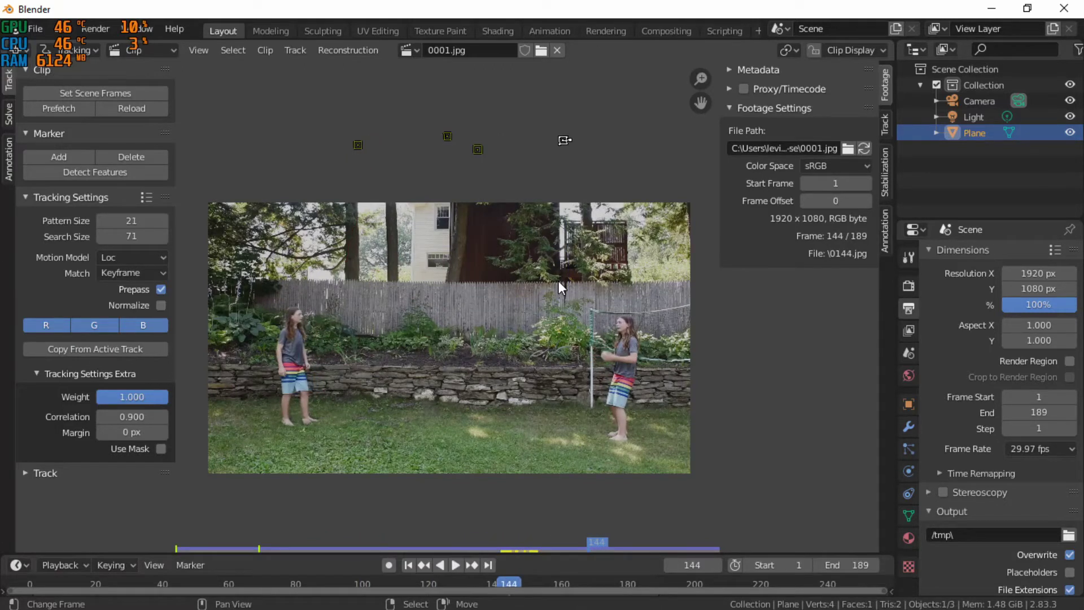
key(shift+Left)
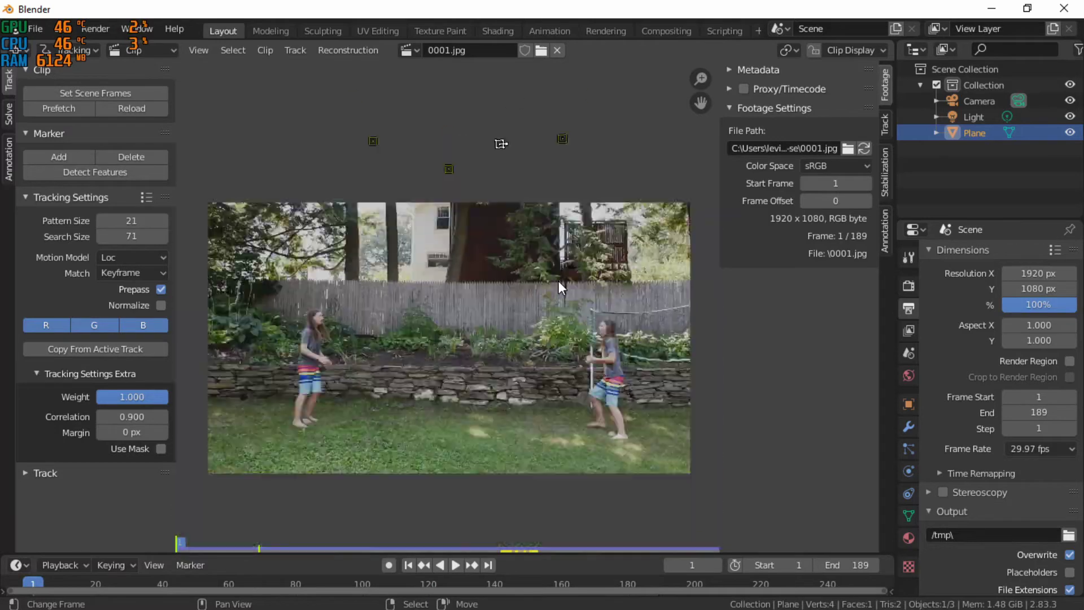
key(space)
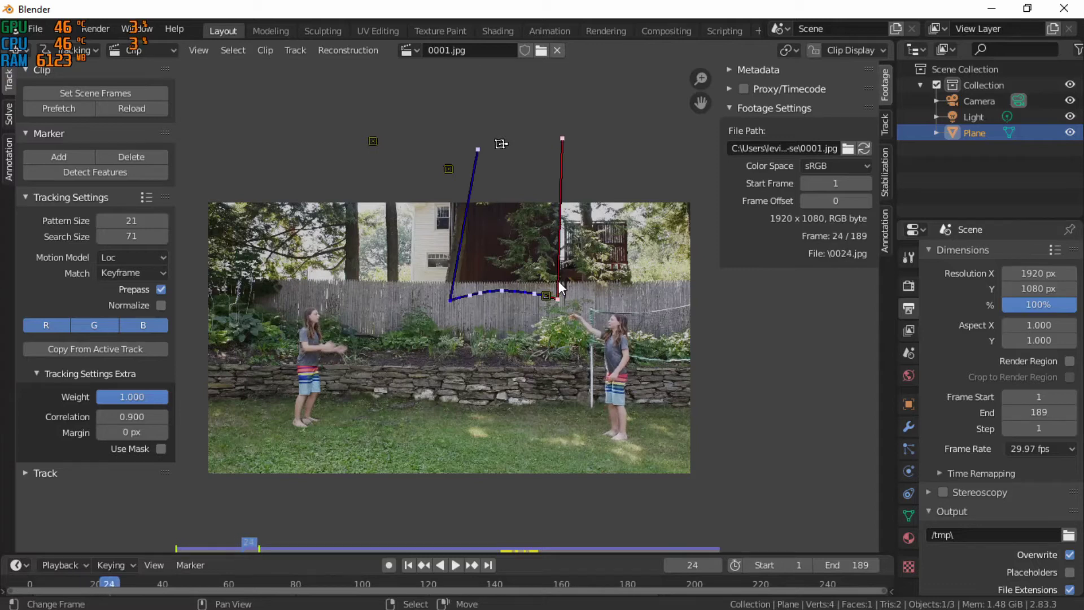
Step: Go to frame 23, where the first throw's marker reaches the object, and switch the clip editor to Mask mode
key(shift+ctrl+space)
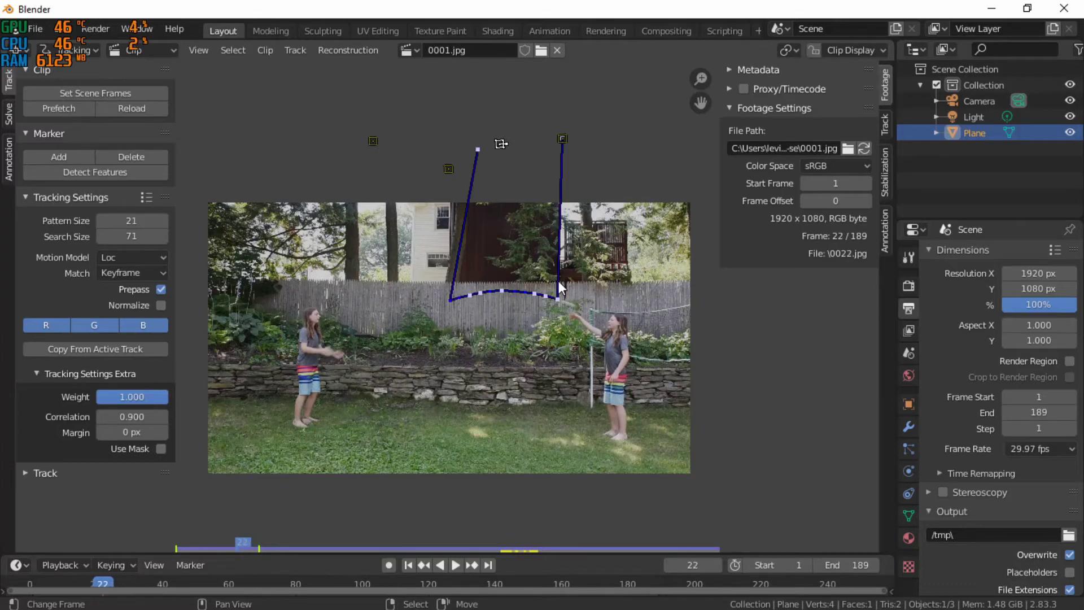
scroll(557, 280, up, 6)
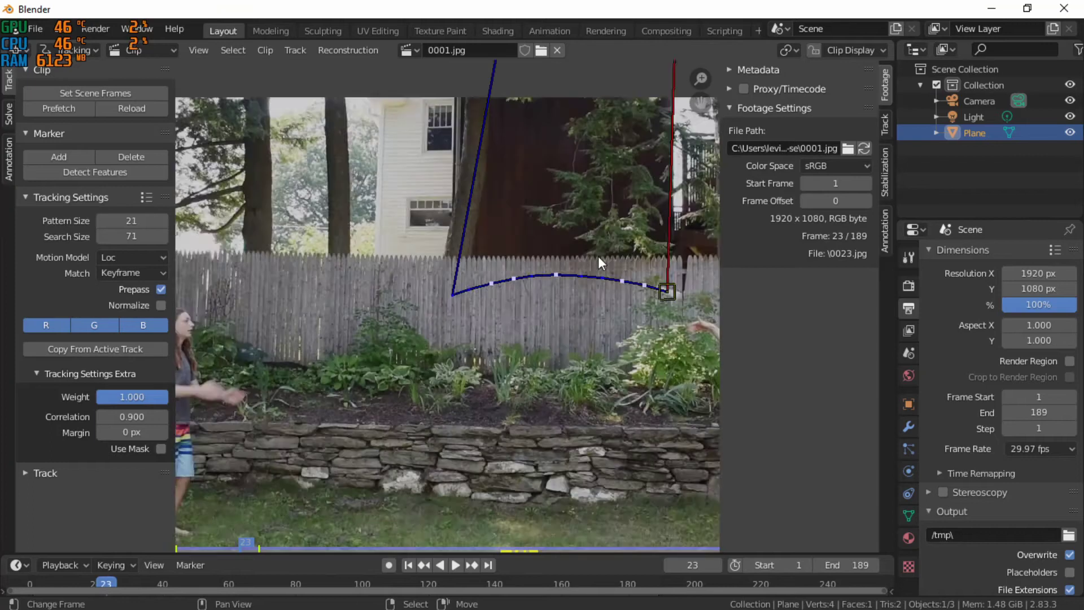
scroll(297, 185, up, 3)
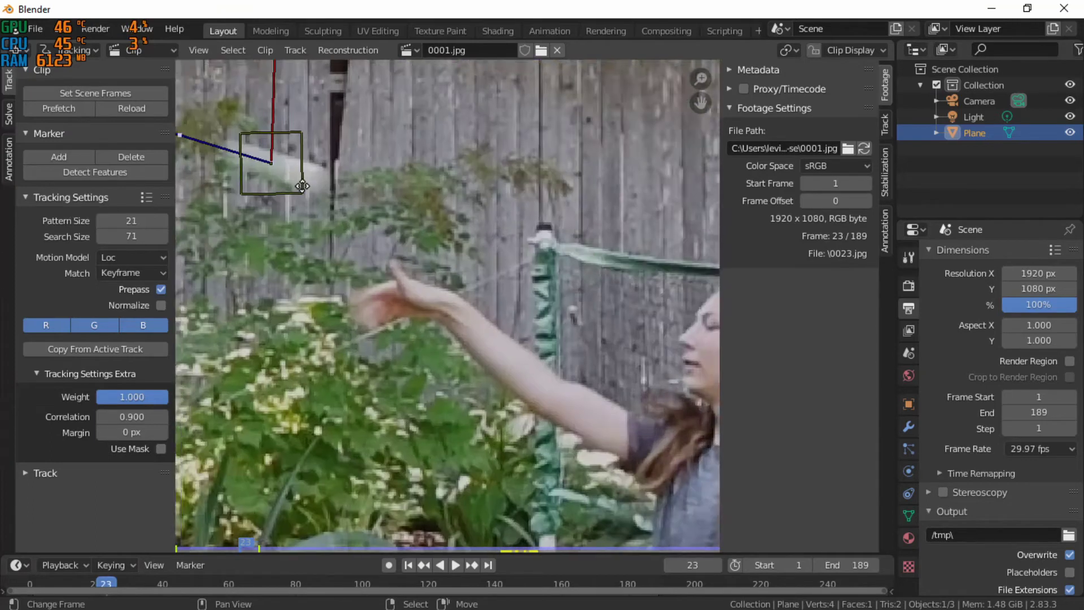
middle_drag(297, 184, 447, 279)
key(ctrl+Tab)
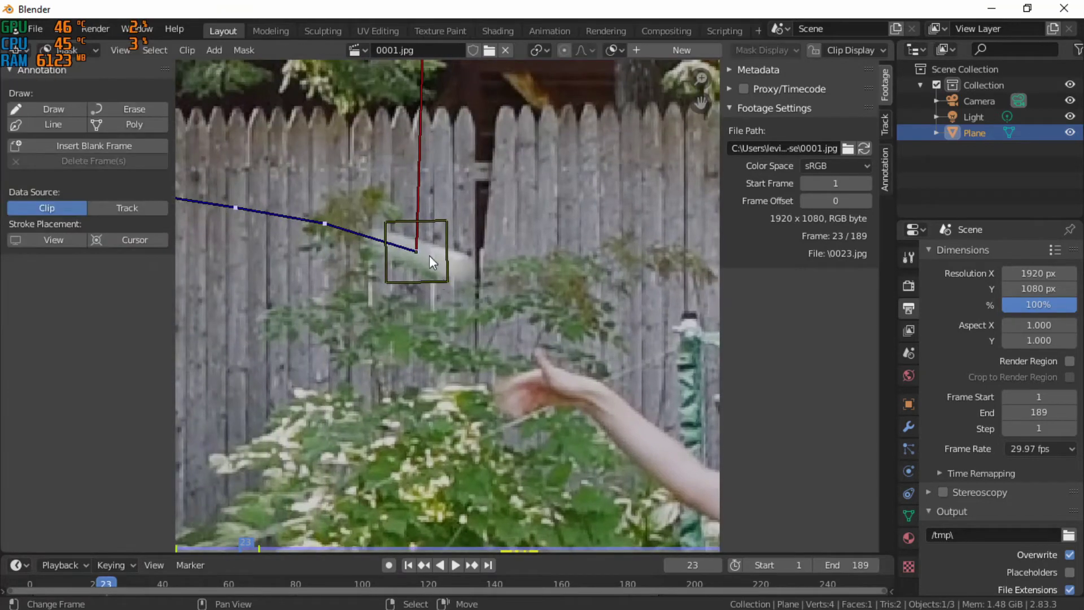
key(Left)
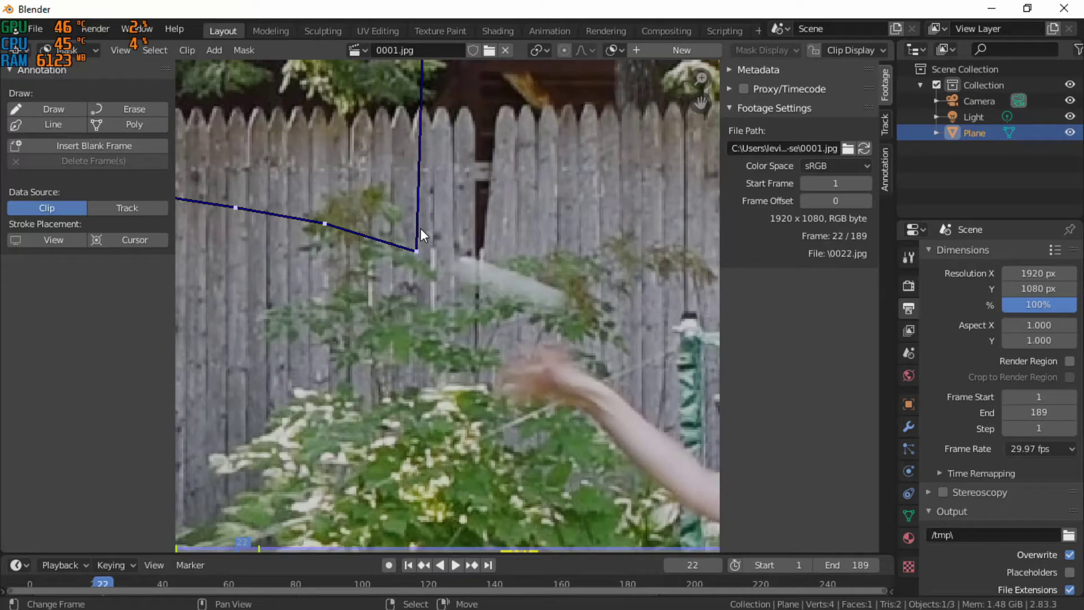
key(Right)
middle_drag(419, 228, 440, 303)
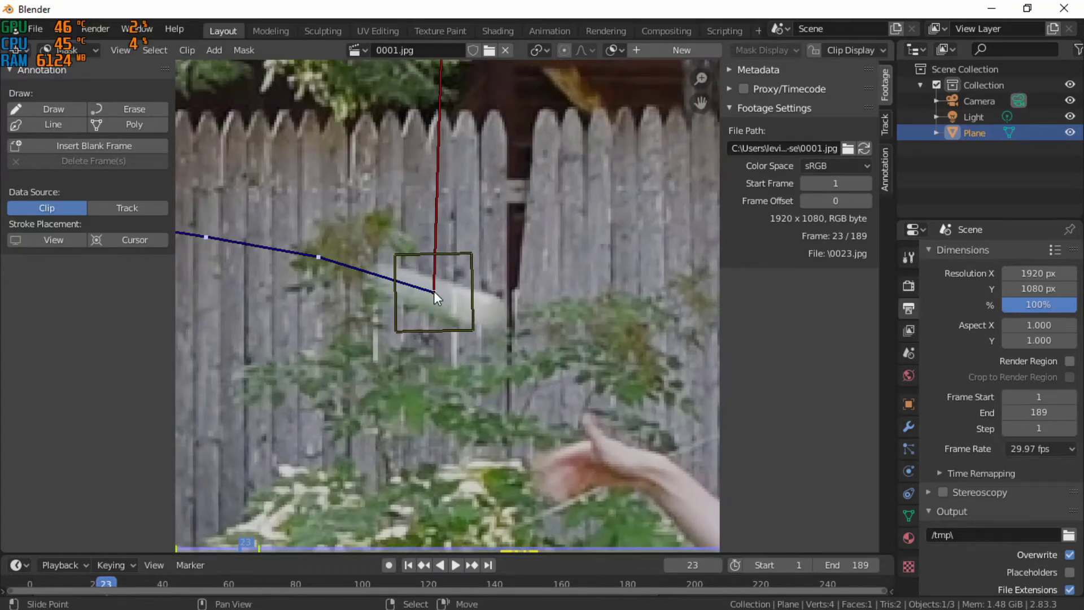
Step: Place the 2D cursor at the marker's centre at frame 23, add a circle mask there, and scale it down toward the flying object's size
shift+right_click(433, 291)
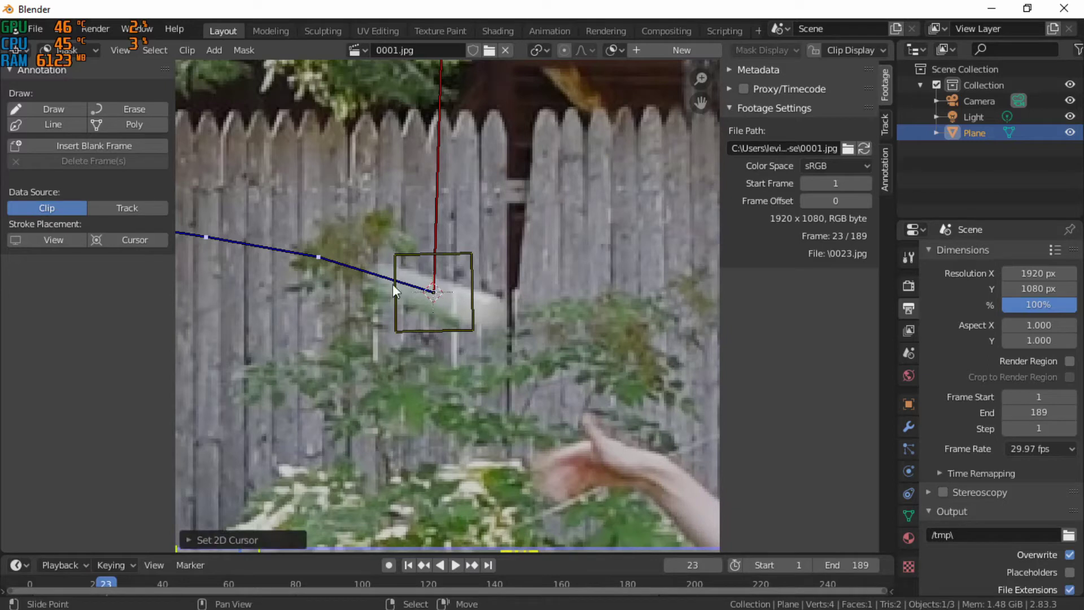
key(shift+a)
click(453, 288)
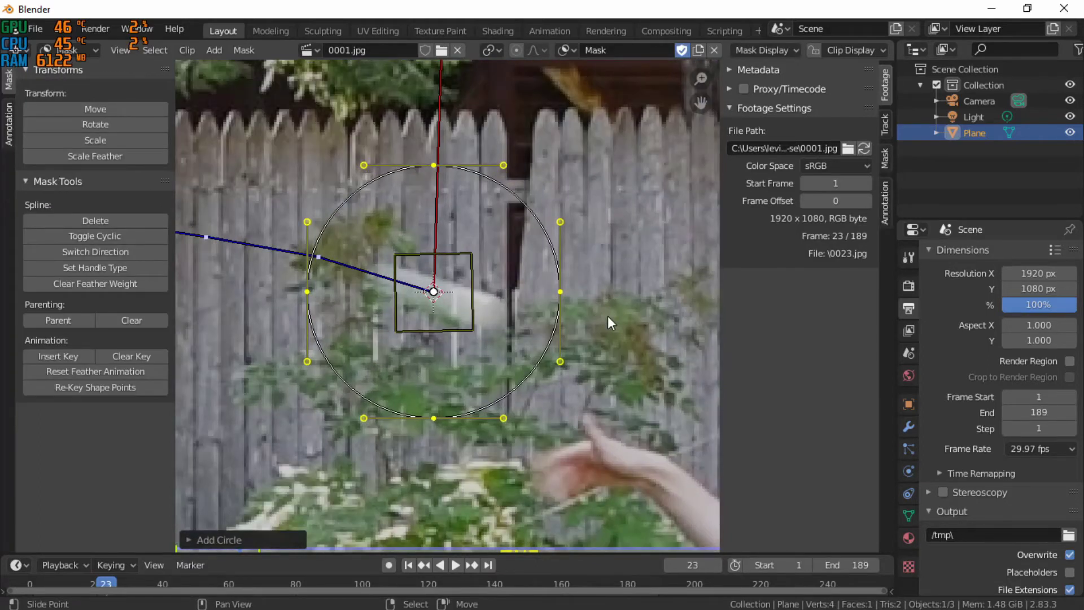
key(s)
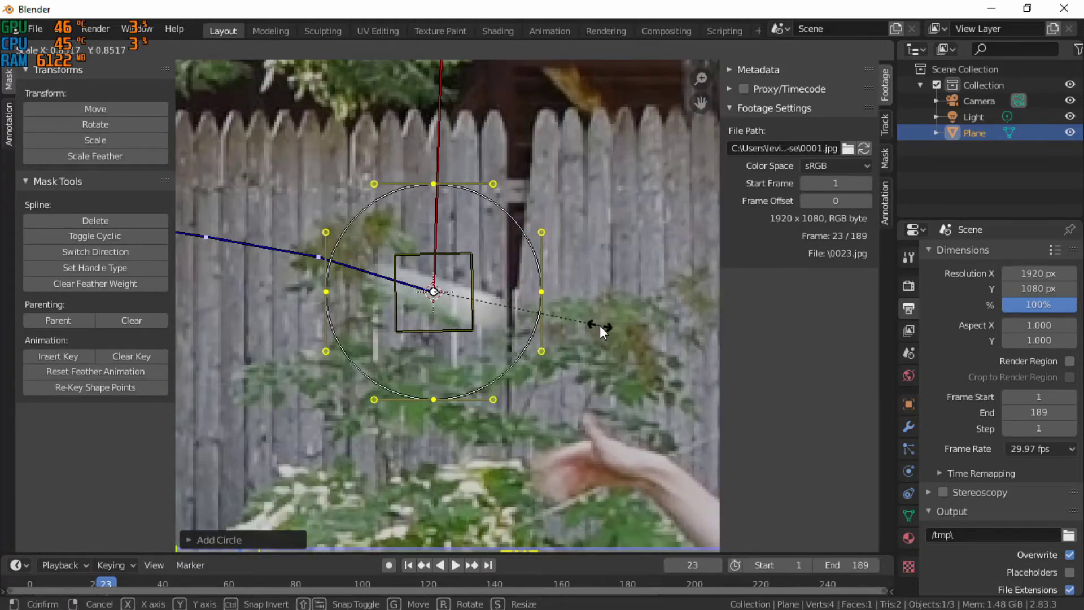
Step: Scale the new mask circle around the frame 23 track marker to about 0.85 and expand its feather by about 1.92
click(600, 326)
key(alt+s)
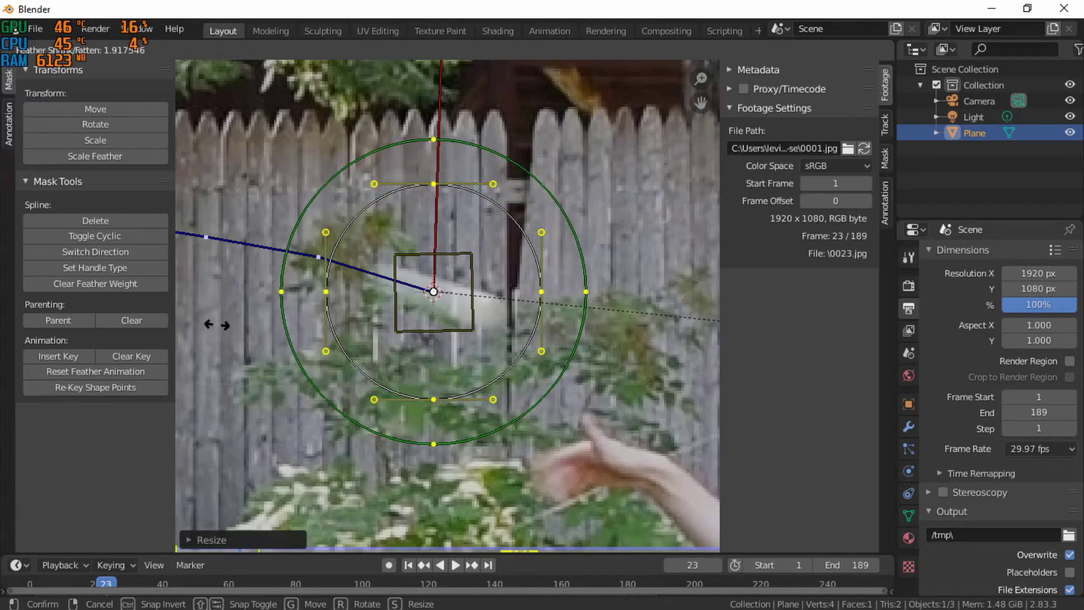
click(217, 325)
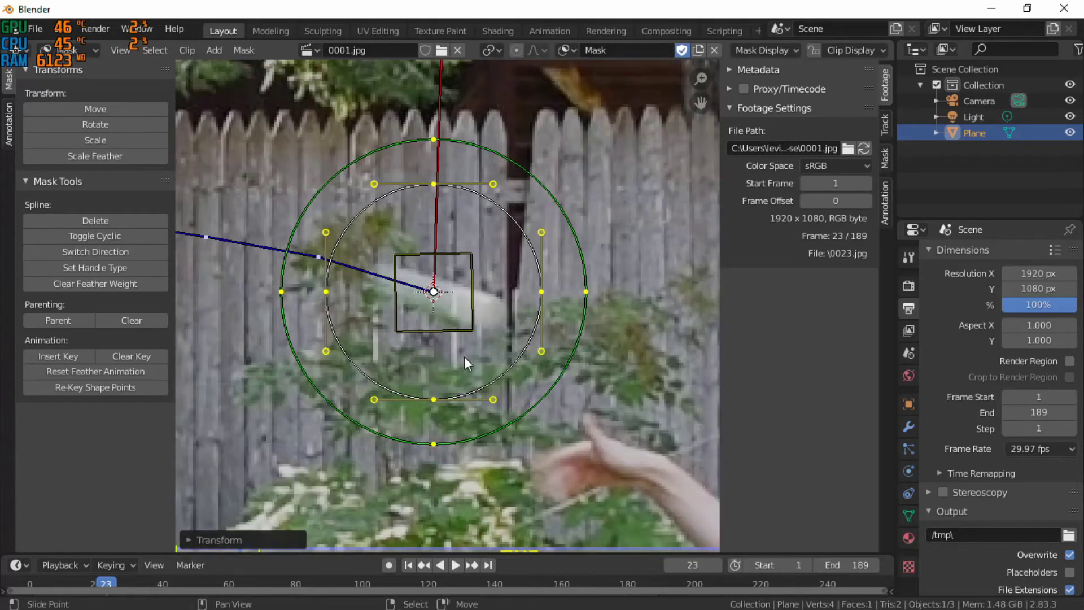
scroll(465, 356, down, 1)
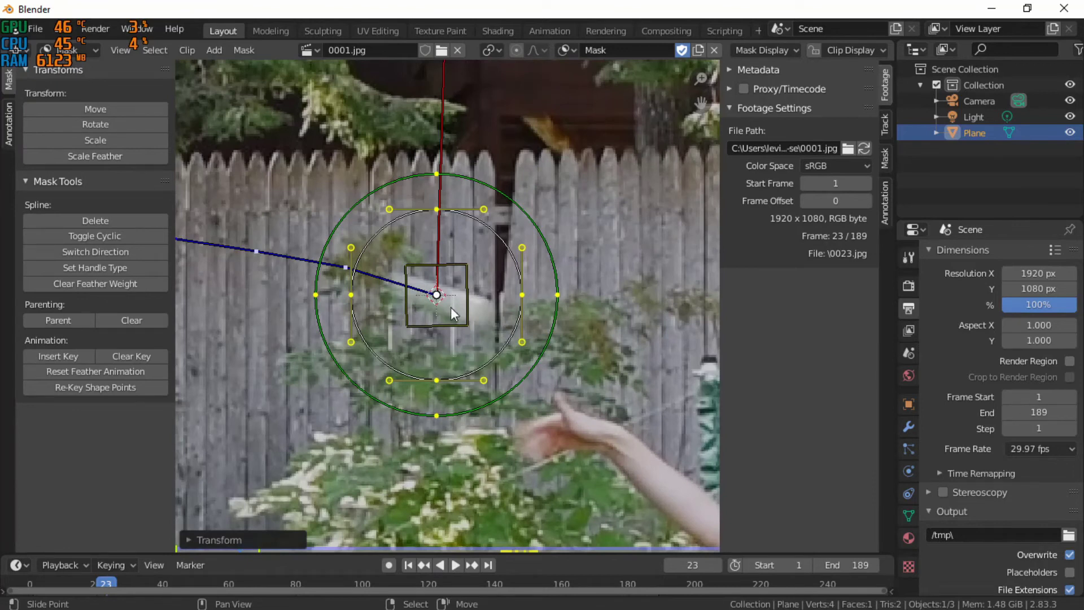
scroll(468, 296, down, 6)
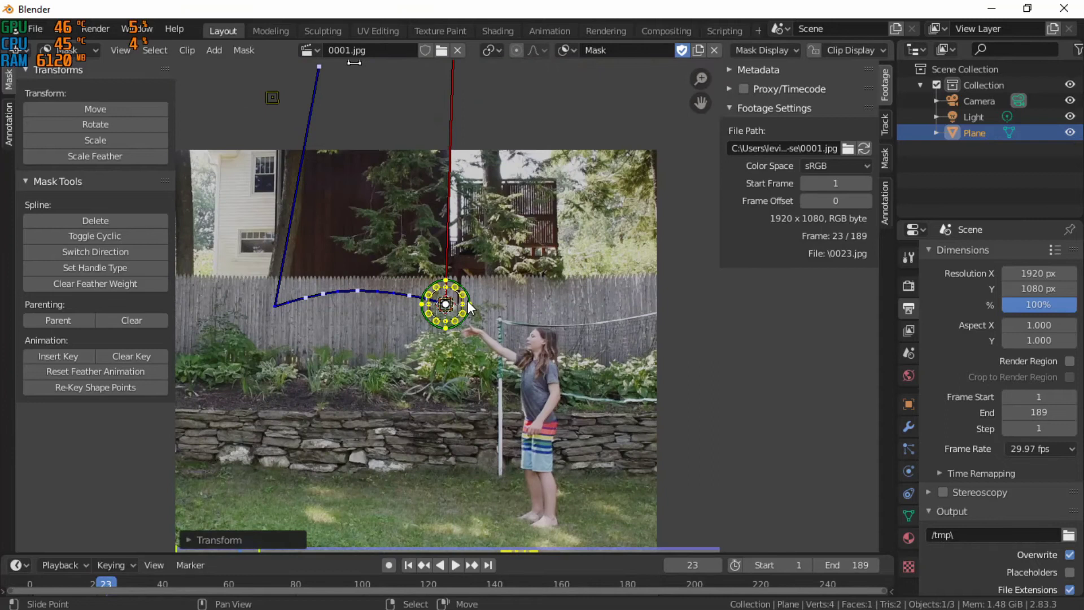
scroll(467, 301, up, 5)
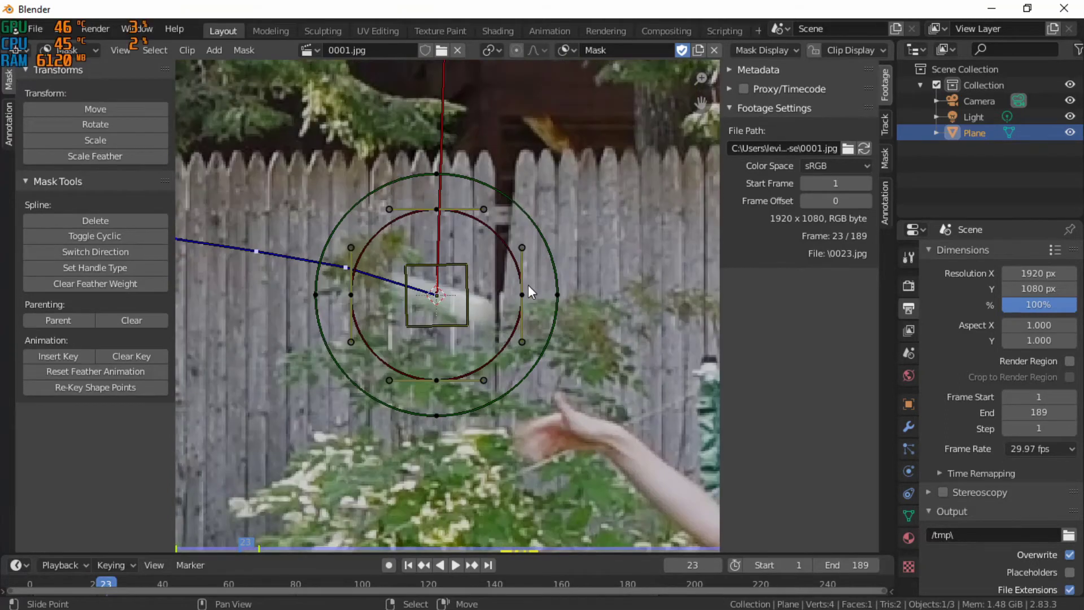
Step: Select all four control points of the circle mask together with its track marker and parent the mask to the track
click(522, 292)
scroll(429, 367, up, 2)
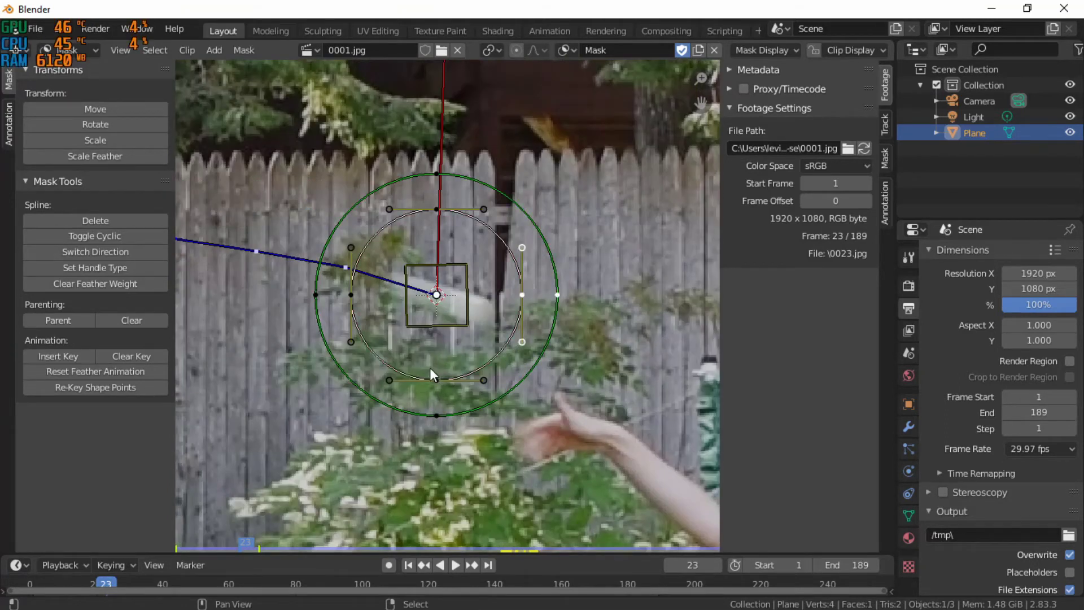
shift+click(435, 378)
shift+click(350, 291)
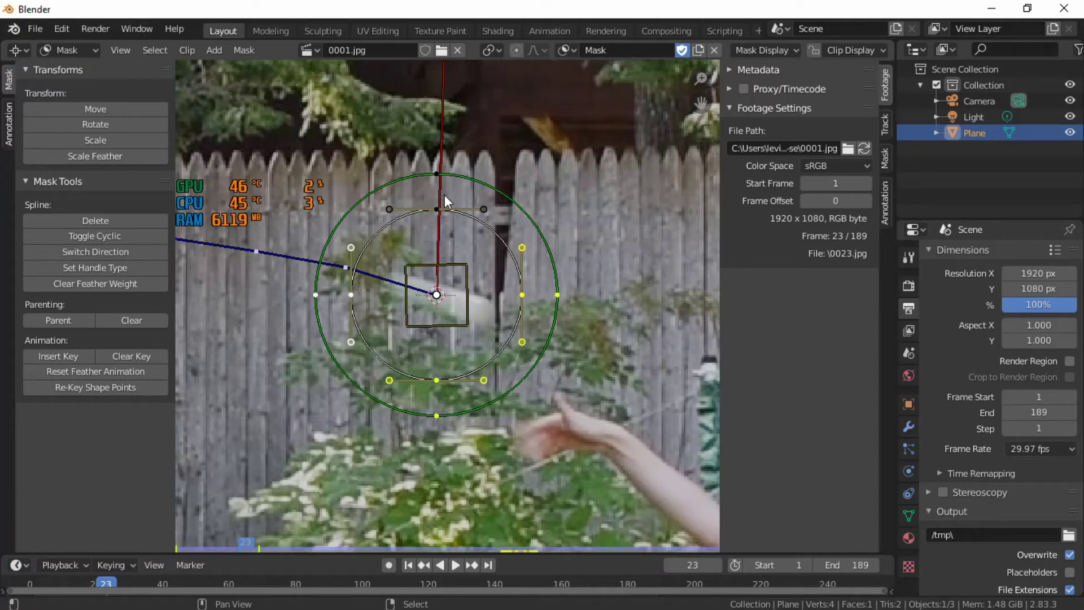
shift+click(433, 208)
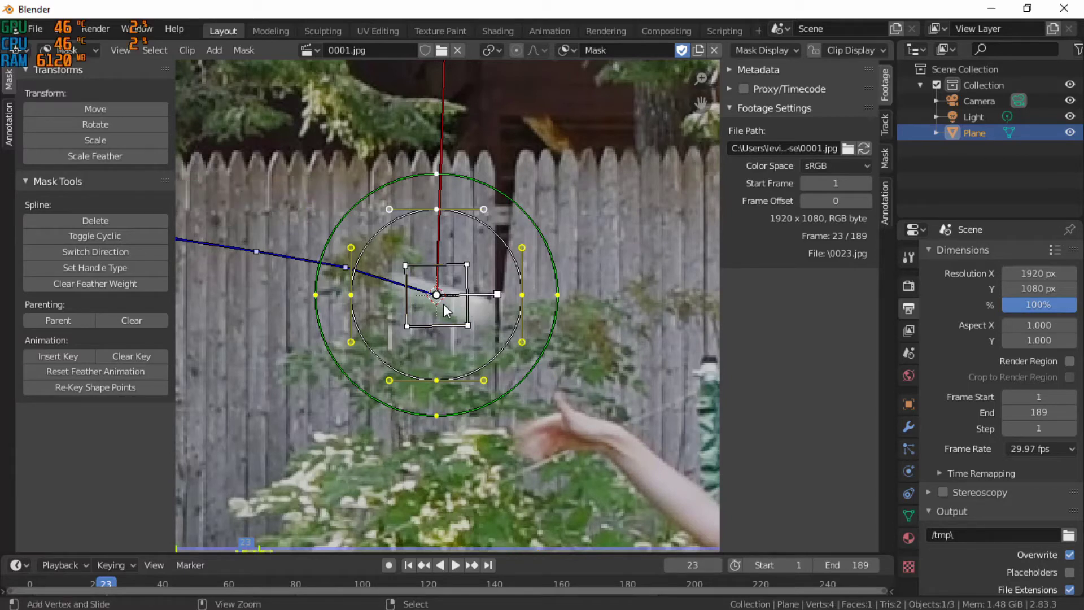
Step: Step through frames 22 to 27 and back to 23 to check that the circle mask follows its track
key(Left)
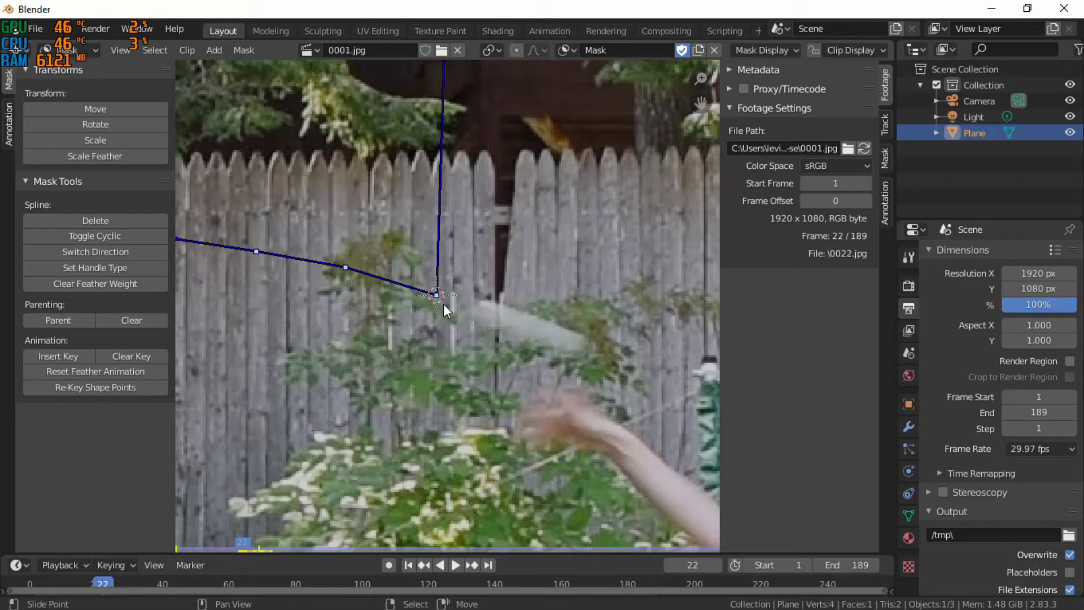
key(Right)
key(Right)
key(Right)
scroll(425, 207, down, 3)
key(Right)
key(Right)
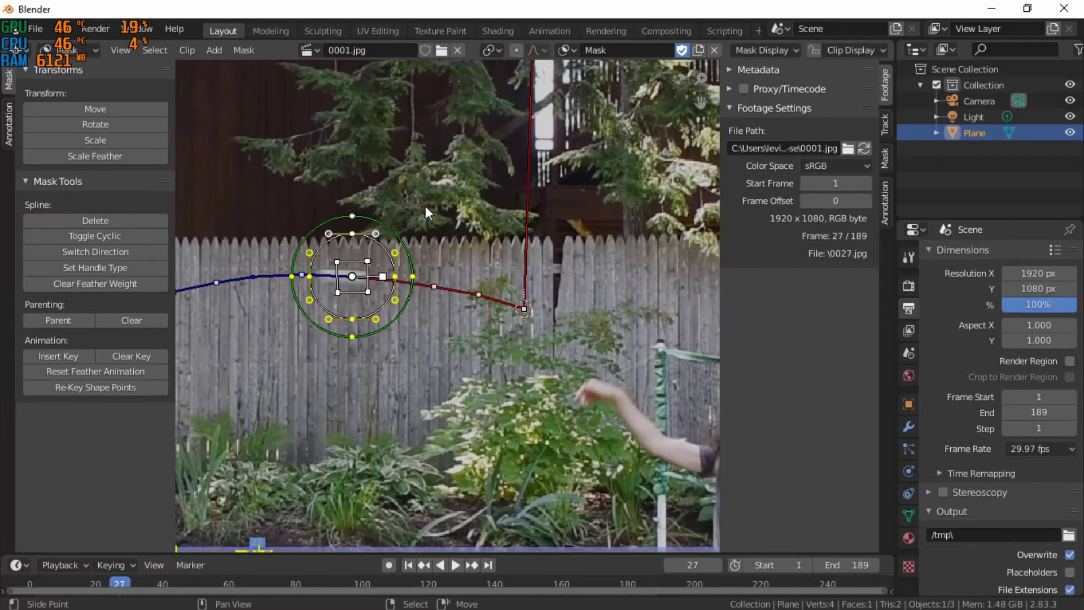
key(Left)
key(Left)
key(Left)
key(Left)
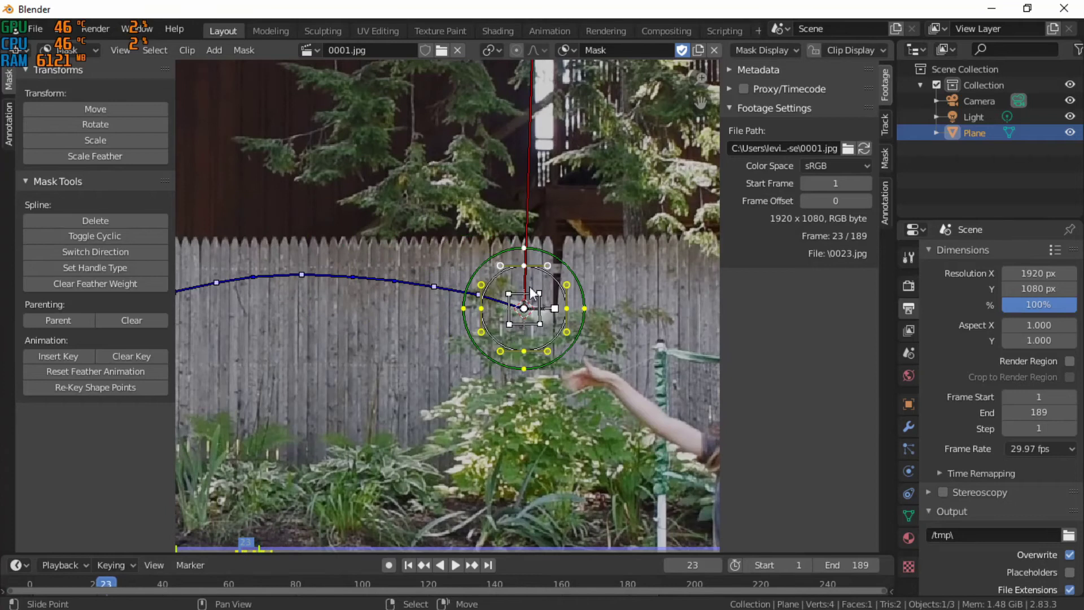
scroll(480, 316, up, 3)
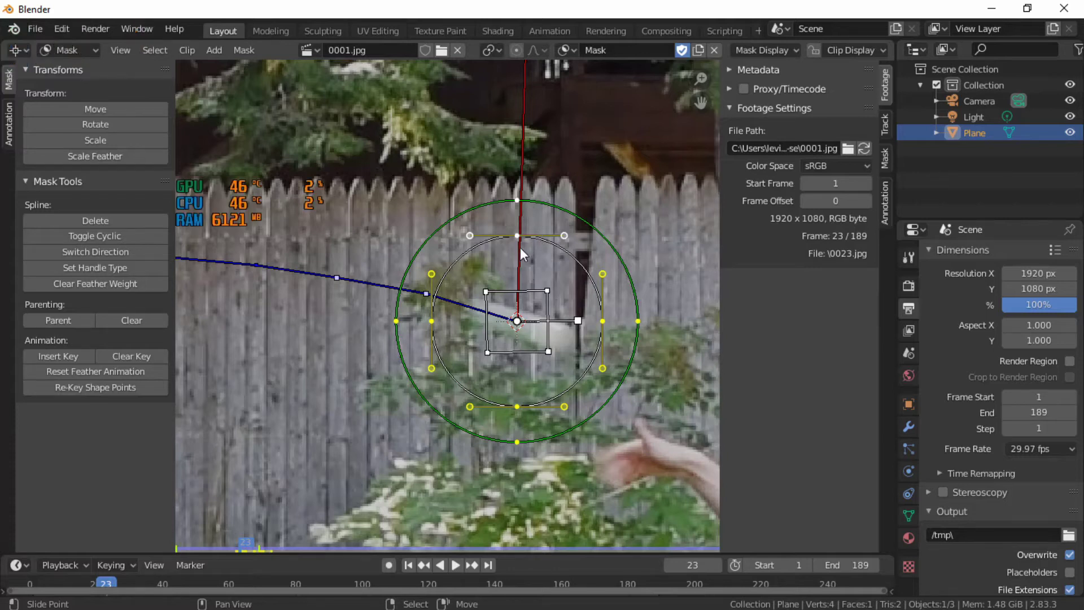
Step: Step forward past frame 28 and back to frame 22 to examine the circle mask along the whole track path
key(Right)
key(Right)
key(Right)
key(Right)
key(Right)
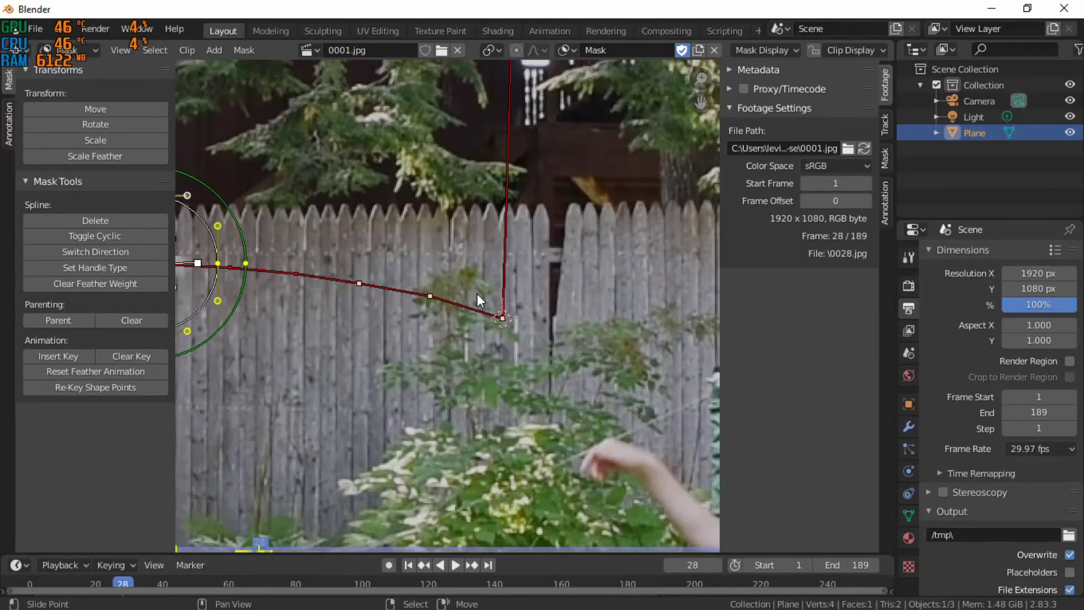
scroll(476, 294, down, 2)
key(Right)
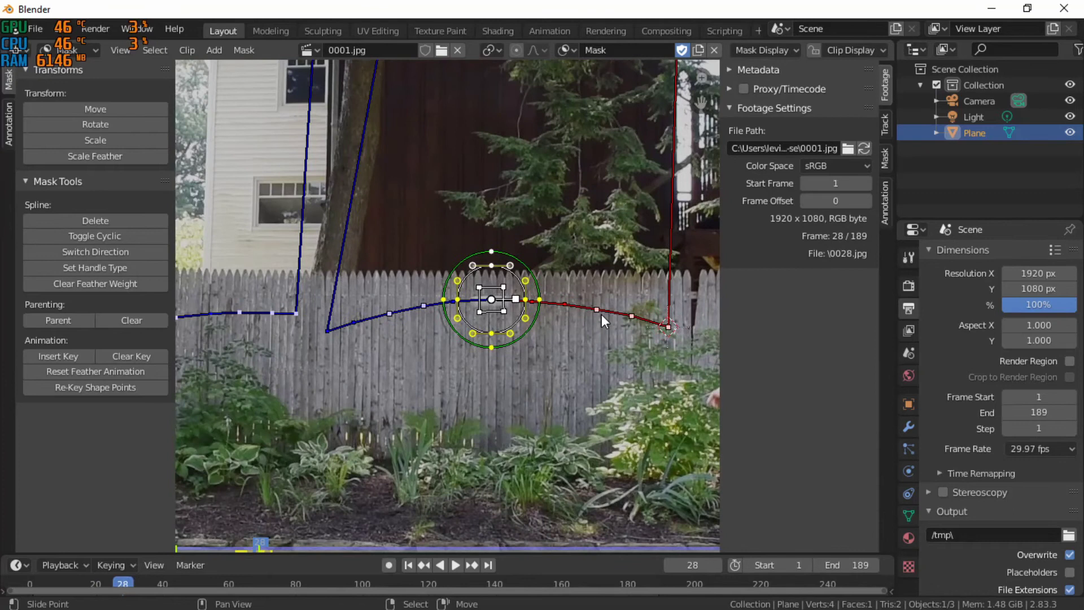
key(Right)
key(Right)
key(Right)
key(Right)
key(Right)
key(alt+a)
key(a)
key(Left)
key(Left)
key(Left)
key(Left)
key(Left)
key(Left)
key(Left)
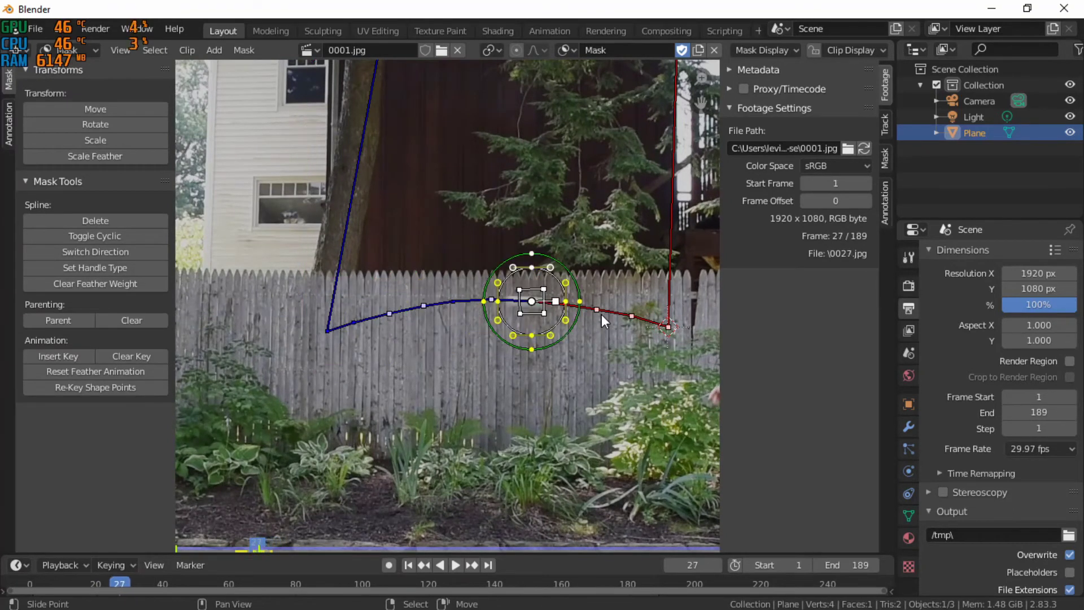
key(Left)
key(Left)
key(Left)
scroll(597, 323, down, 3)
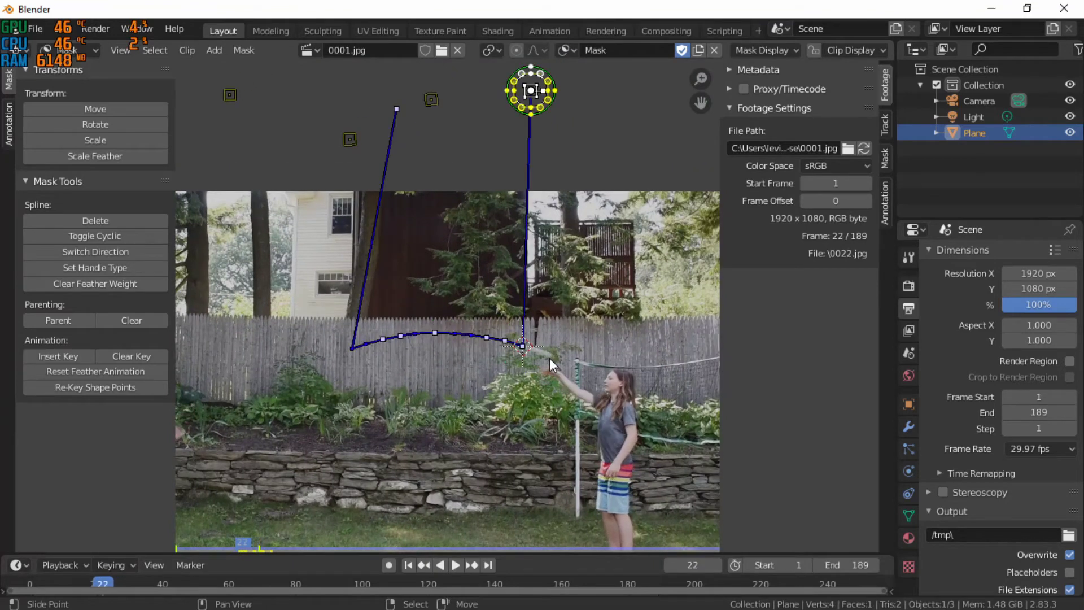
Step: At frame 29, place the 2D cursor on the second throw's track marker and add a mask circle there
key(Right)
key(Right)
scroll(568, 340, down, 2)
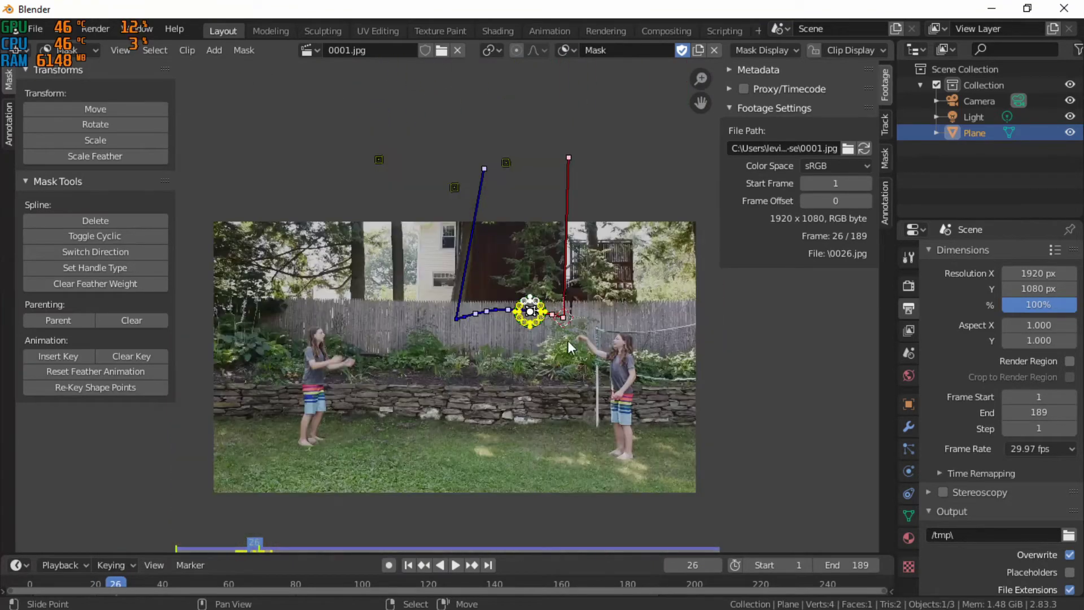
scroll(559, 342, up, 2)
key(Right)
key(Right)
key(Right)
key(Right)
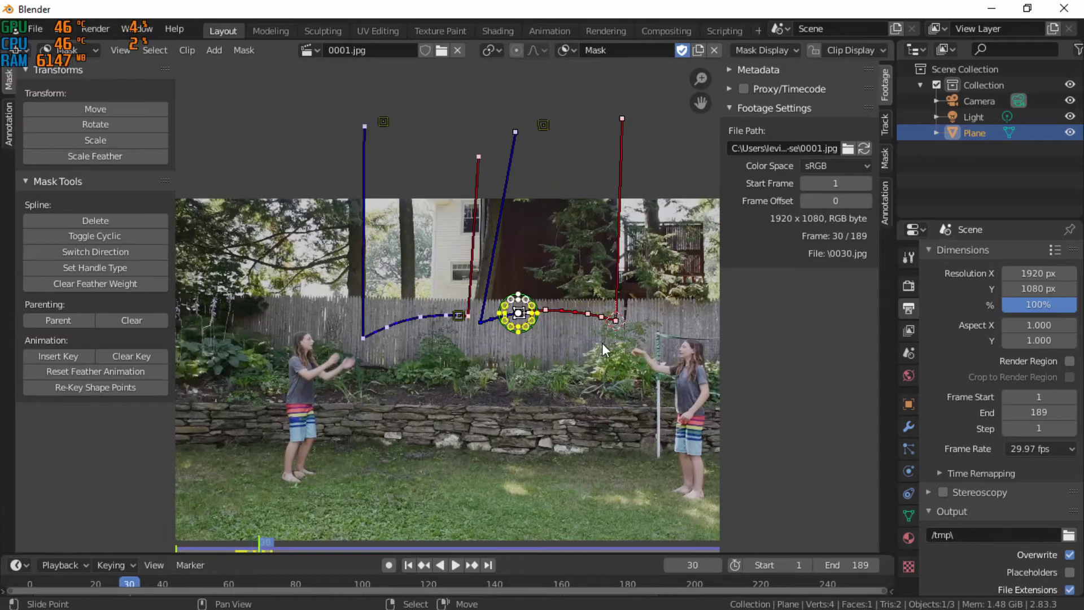
key(Left)
key(Left)
key(Right)
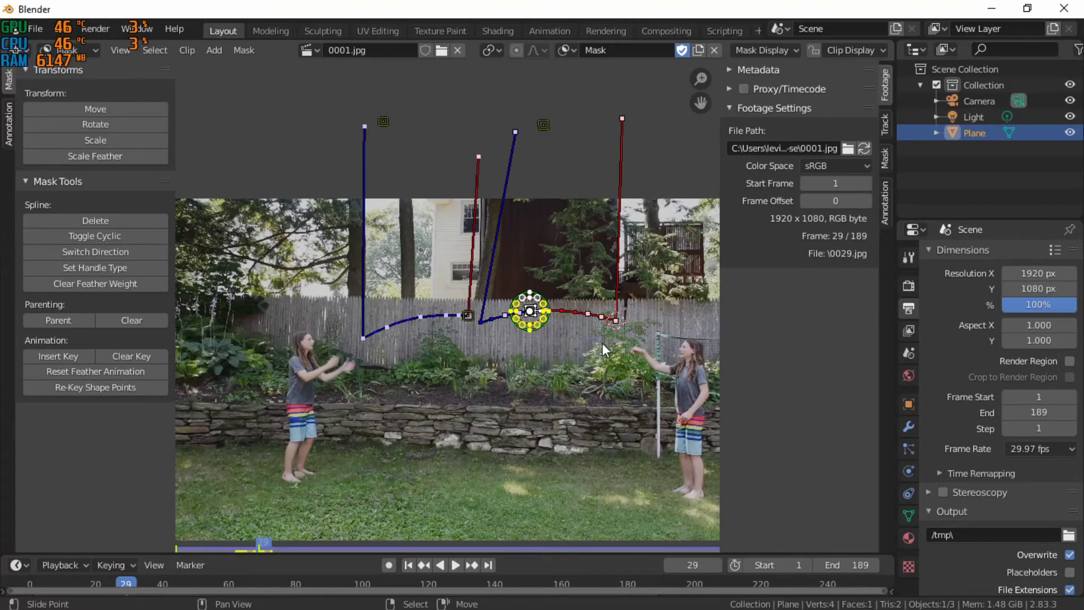
scroll(563, 350, up, 1)
scroll(421, 346, up, 6)
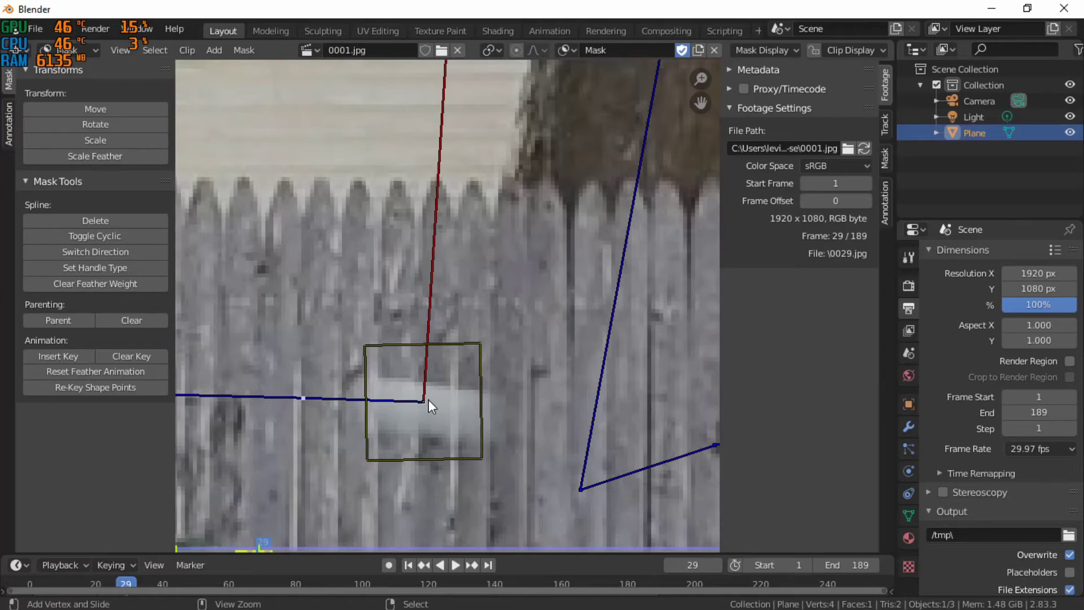
shift+right_click(422, 399)
key(shift+a)
click(440, 327)
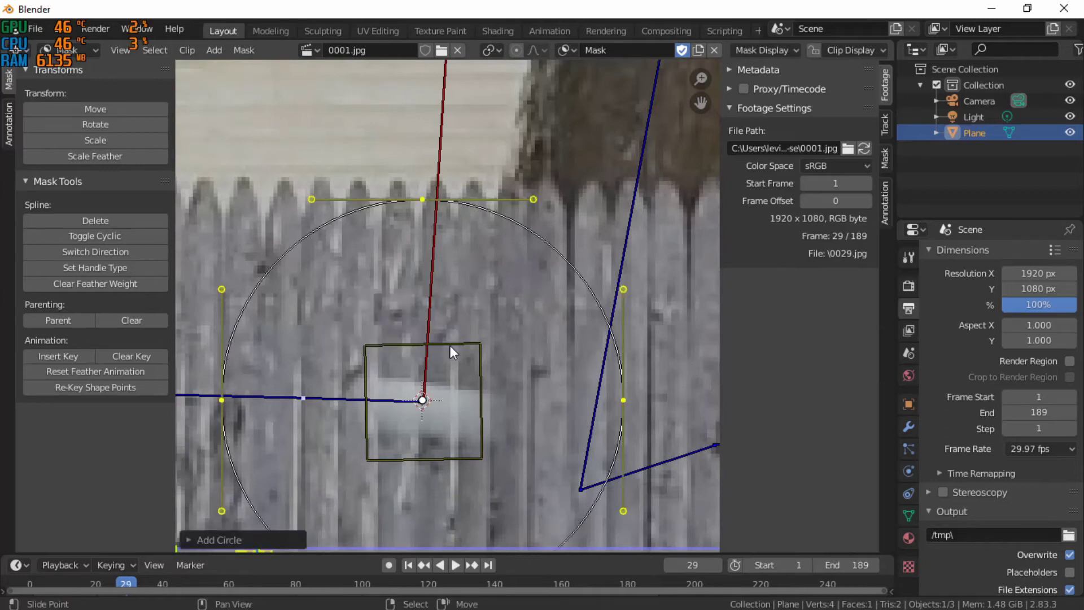
Step: Expand the frame 29 circle's feather outward and scale the circle to about 0.67 around its track marker
scroll(451, 350, down, 3)
key(alt+s)
click(584, 383)
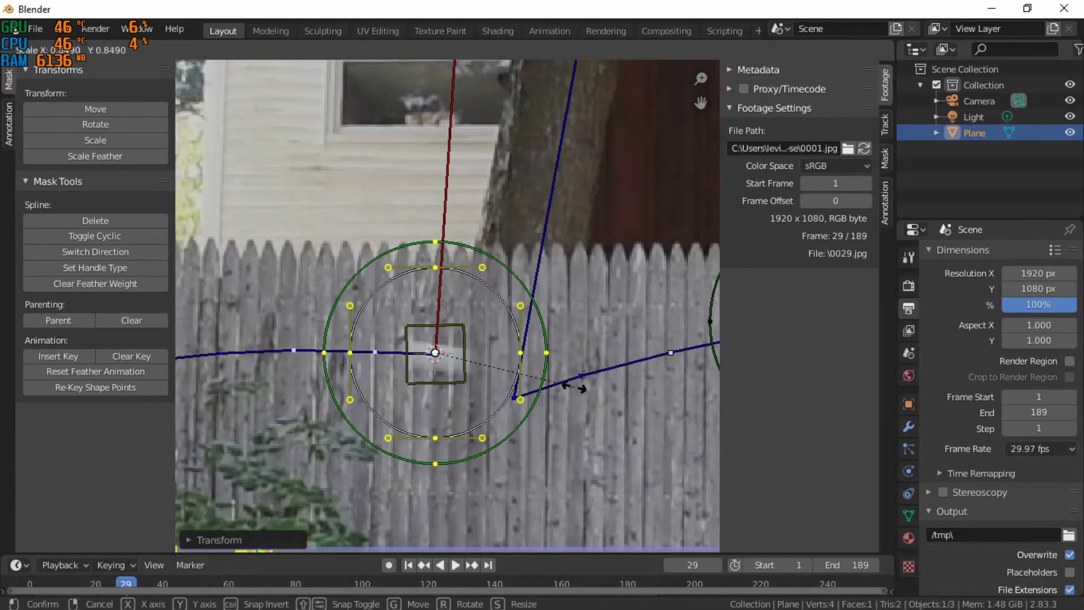
key(s)
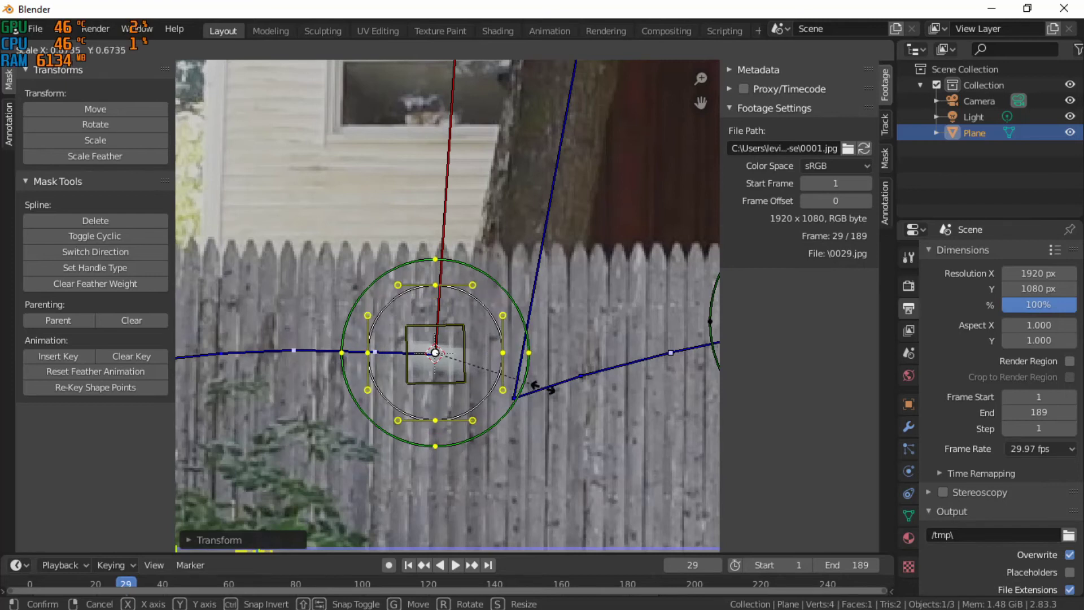
click(526, 390)
middle_drag(533, 387, 536, 387)
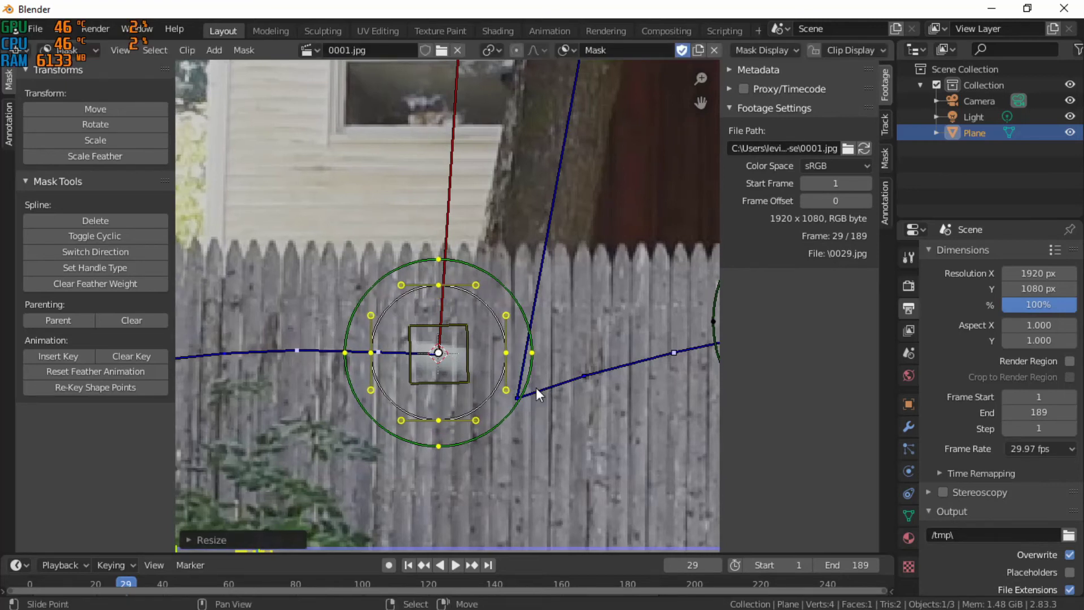
Step: Parent the second circle mask to its track marker and step through frames 29 to 38 to check its motion
click(465, 360)
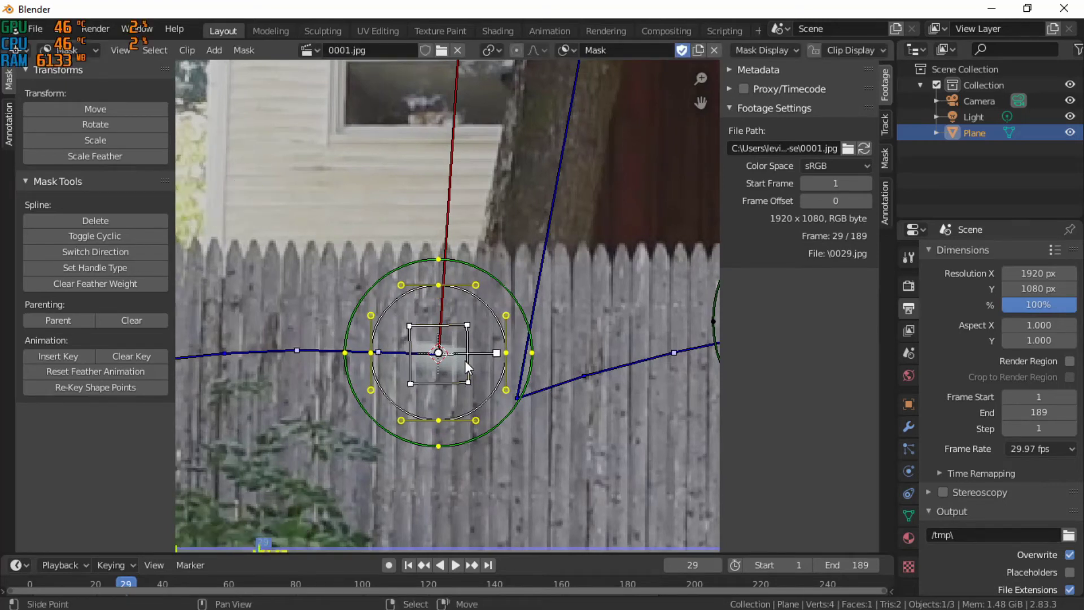
key(Right)
key(Right)
key(Right)
key(Right)
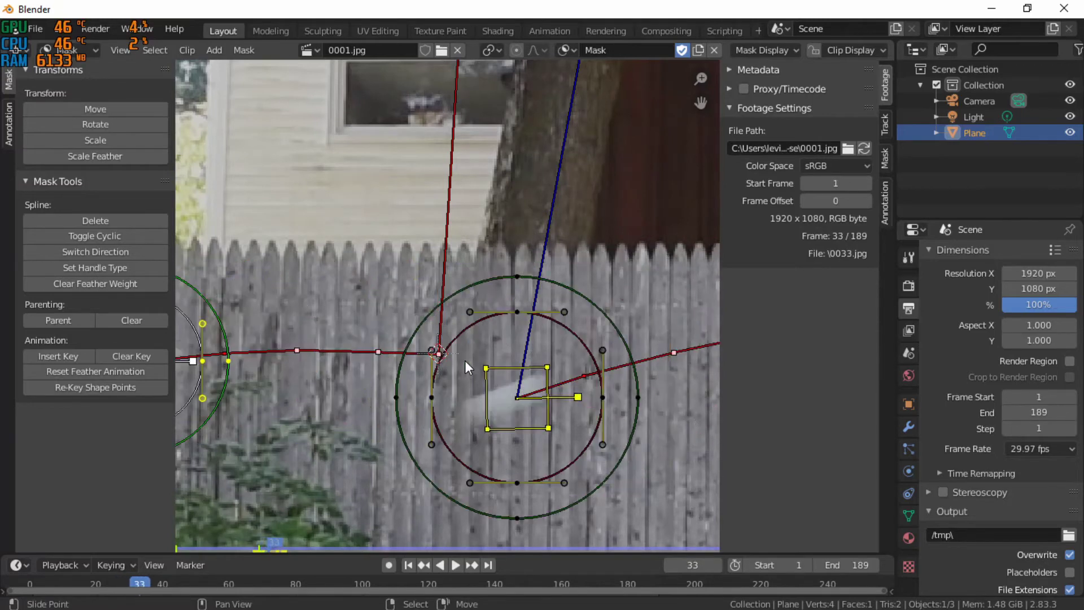
key(Right)
key(Right)
key(Right)
scroll(567, 375, up, 2)
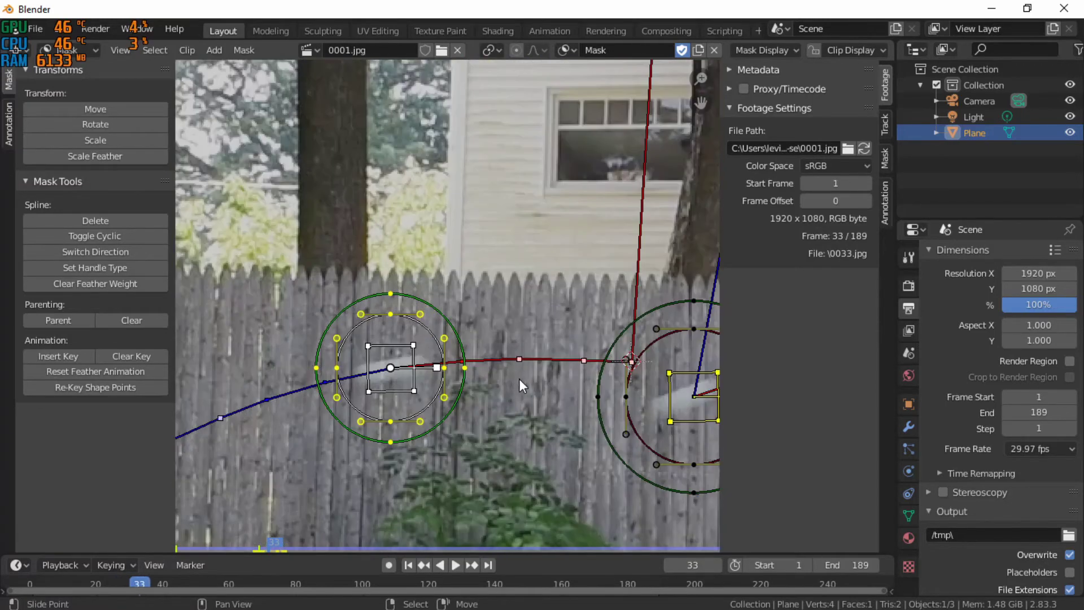
scroll(364, 397, down, 3)
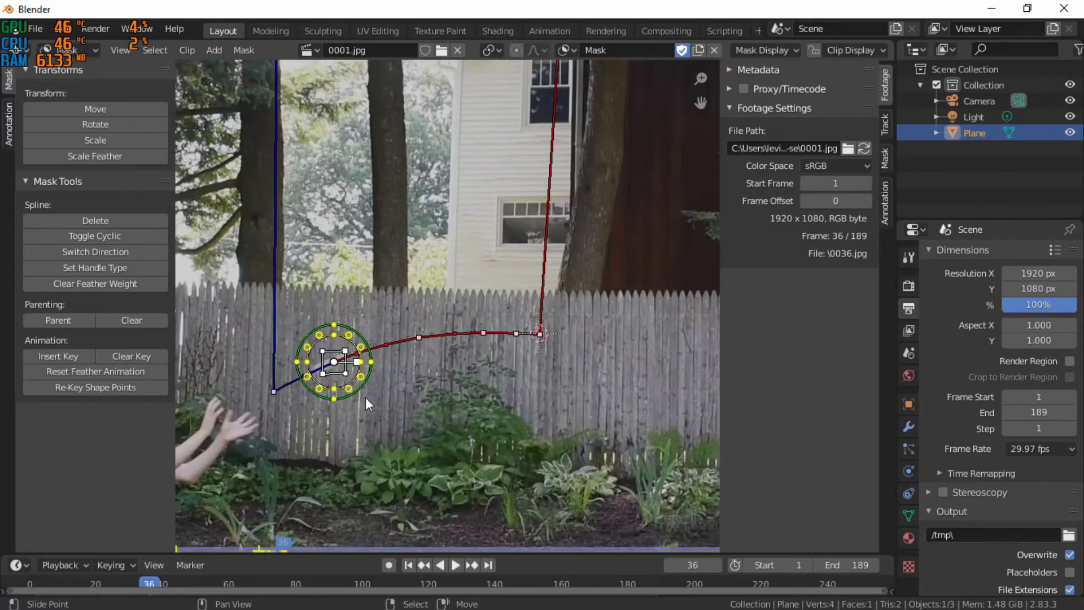
key(Right)
key(Right)
key(Right)
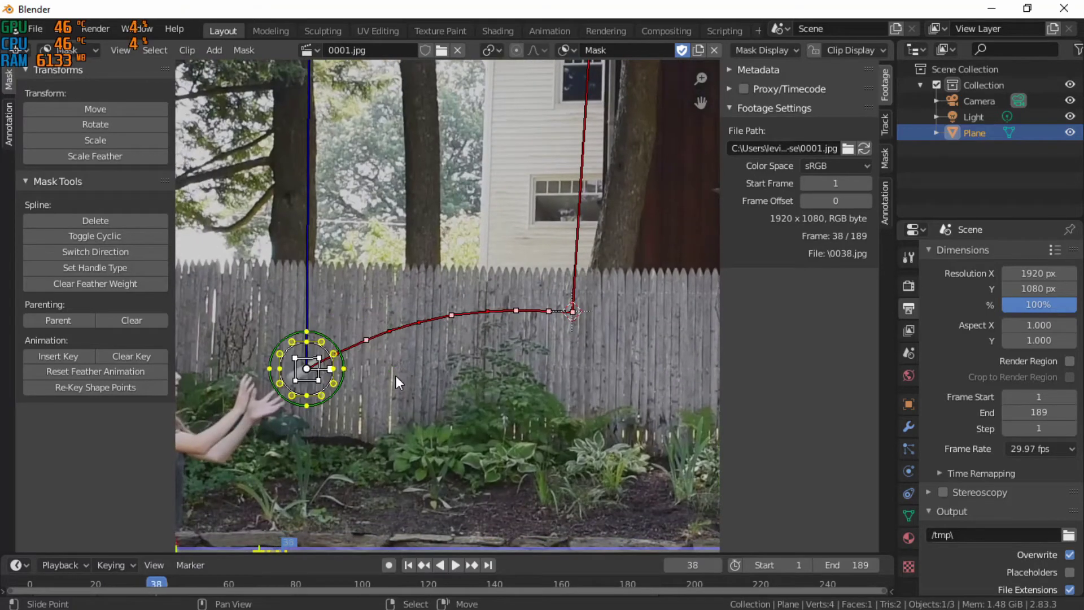
key(Left)
key(Left)
key(Left)
key(Left)
key(Left)
key(Left)
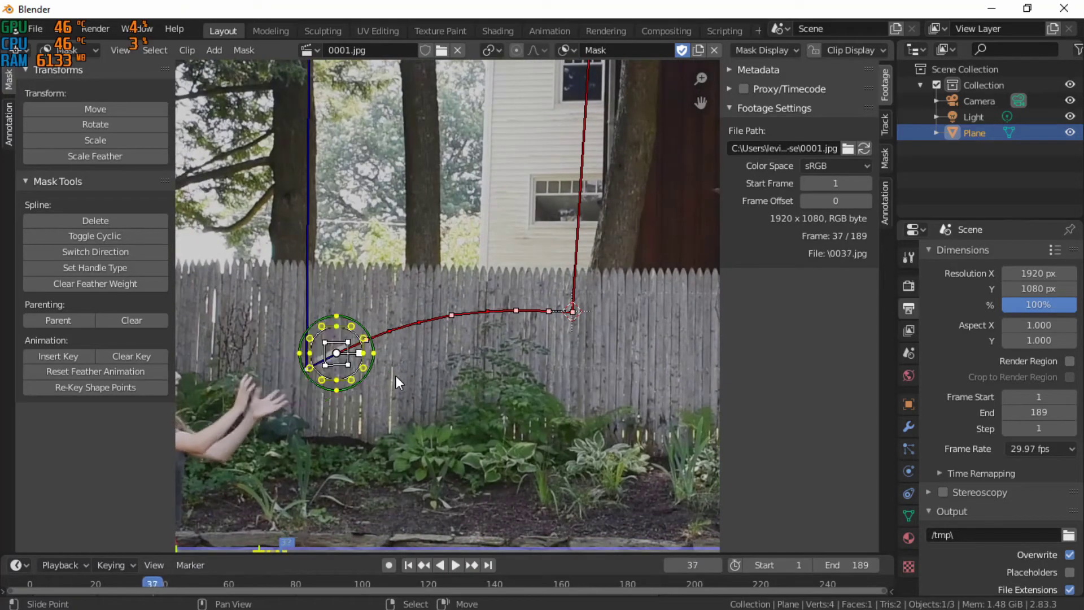
Step: At frame 109, place the 2D cursor on the track marker of the throw starting there and add a mask circle
key(space)
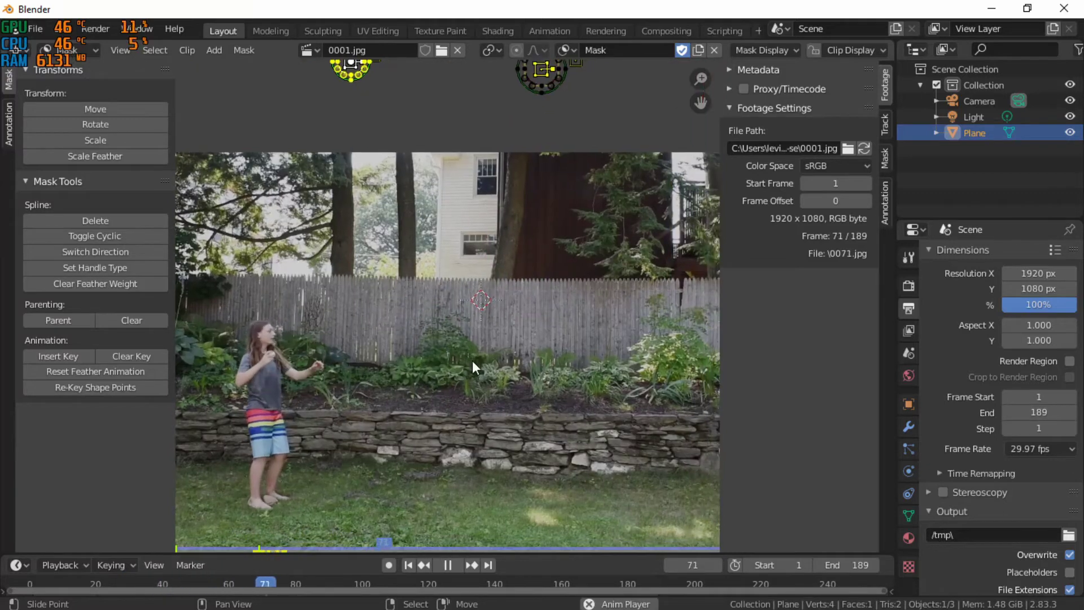
key(space)
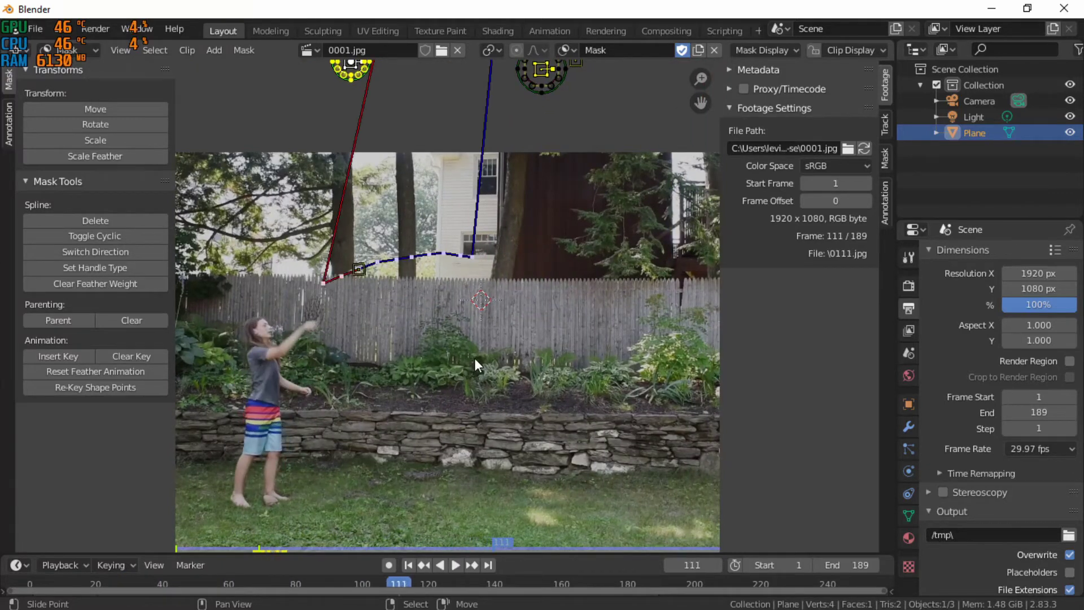
key(Left)
key(Left)
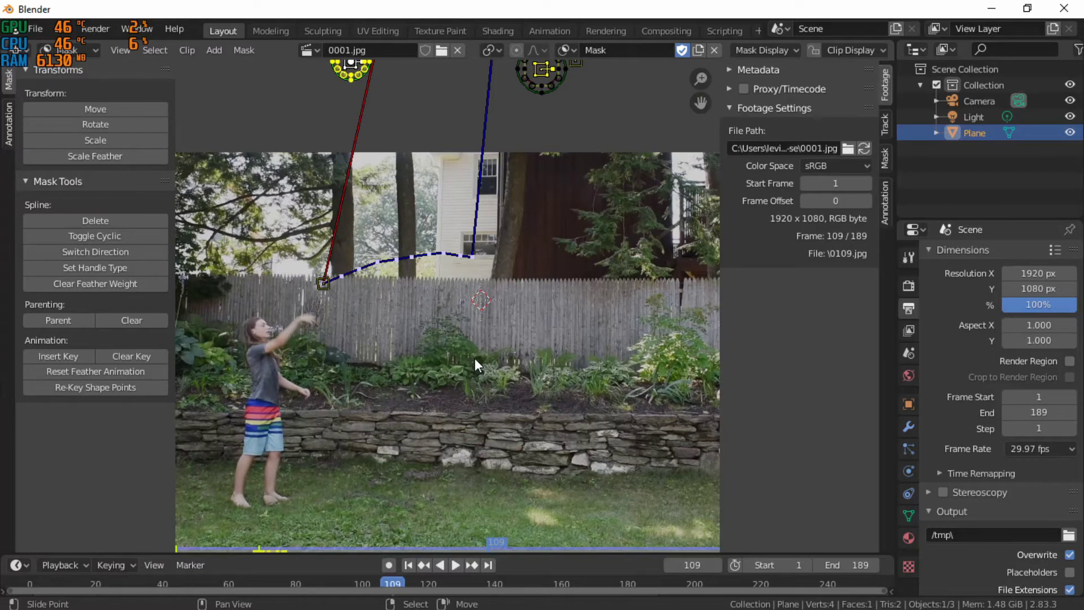
key(KP_8)
scroll(474, 357, down, 6)
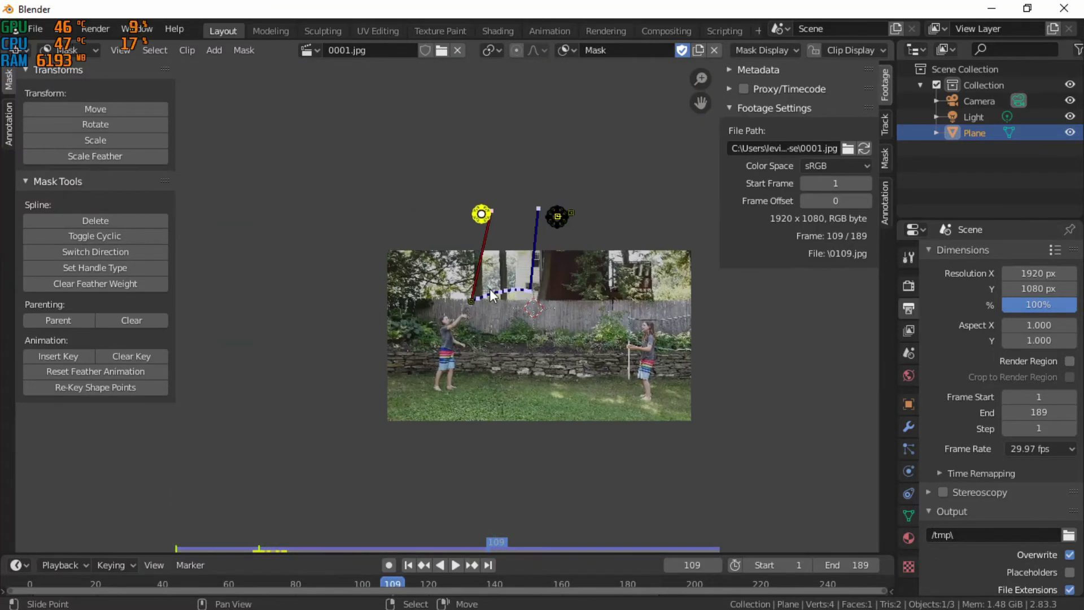
scroll(510, 297, up, 4)
scroll(509, 297, up, 2)
scroll(537, 288, up, 2)
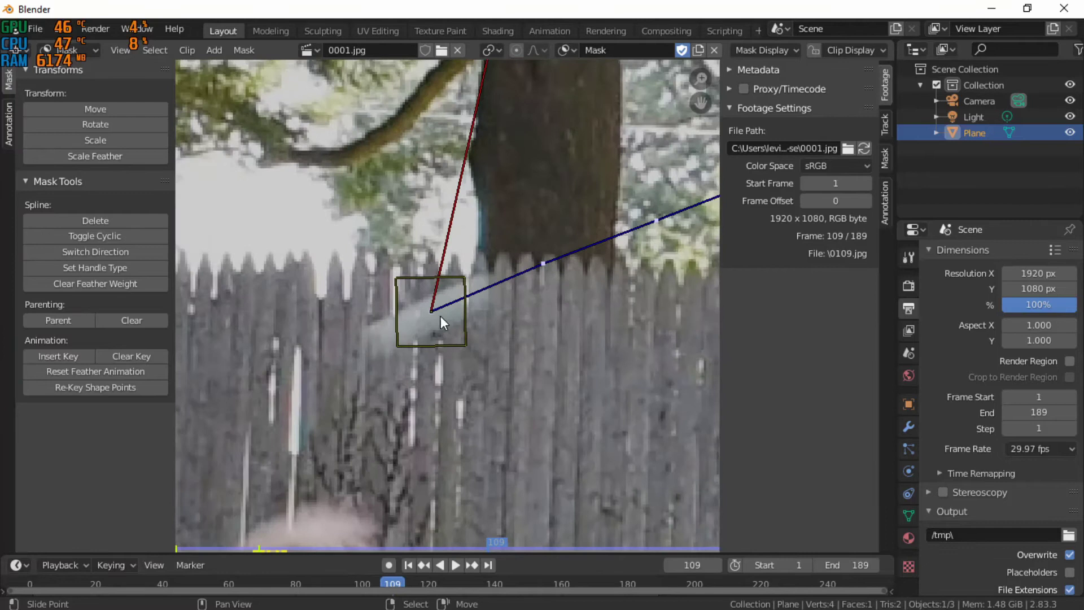
shift+right_click(434, 310)
key(shift+a)
click(458, 293)
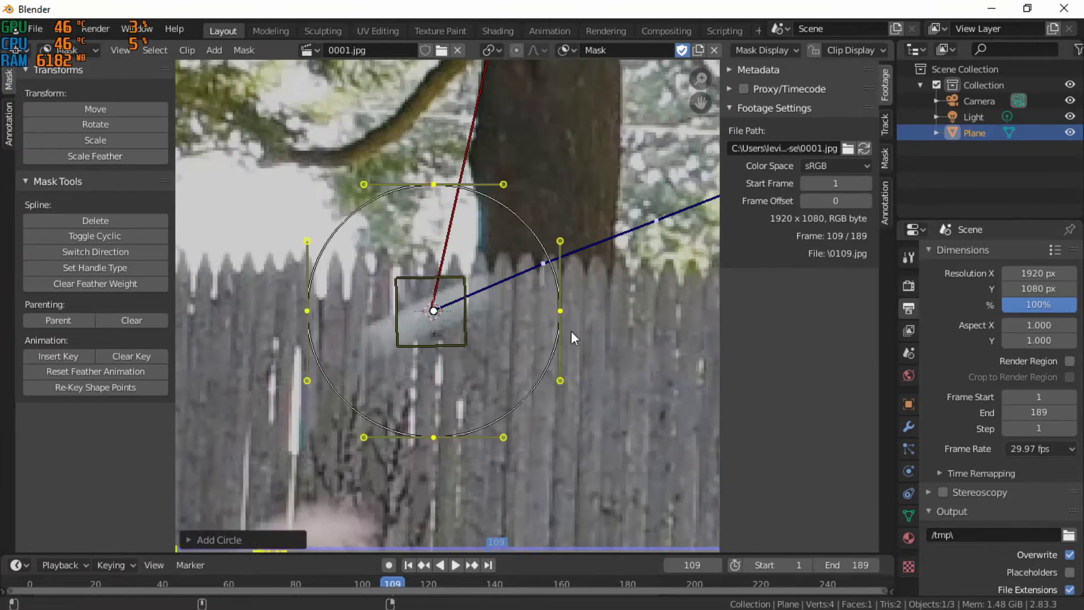
Step: Expand the frame 109 circle's feather outward and scale the circle to about 0.71 around its track marker
key(alt+s)
click(659, 338)
key(s)
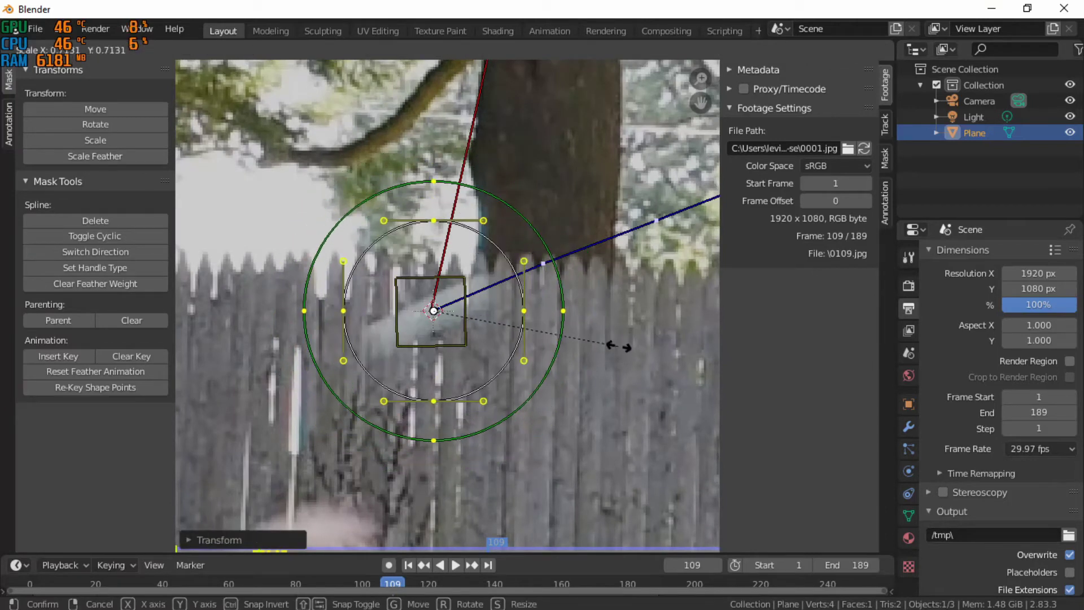
click(629, 346)
scroll(604, 356, down, 2)
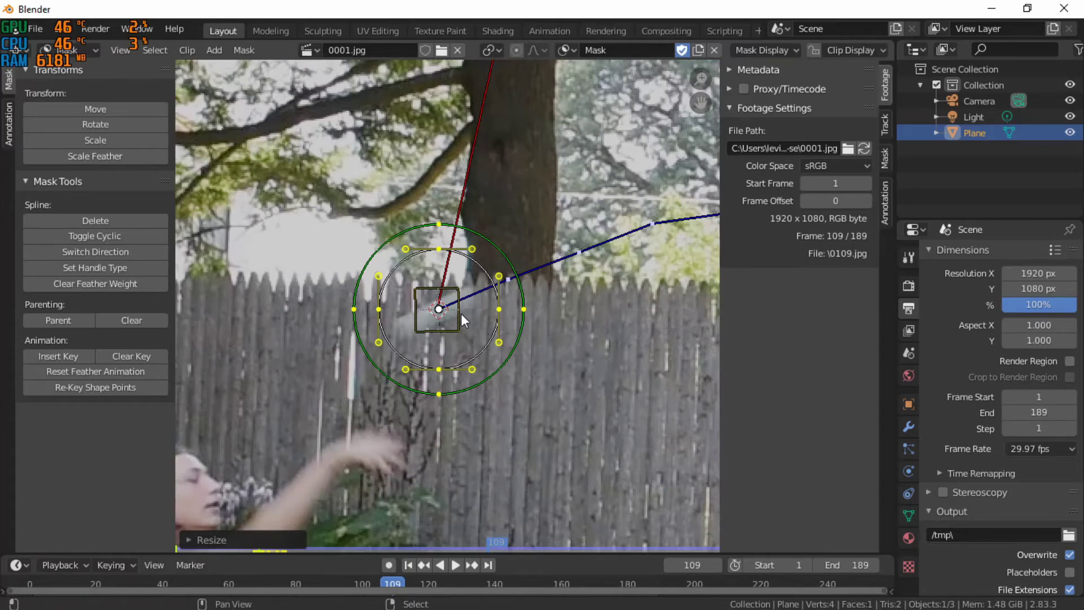
Step: Parent the frame 109 circle mask to its track marker and step ahead to frame 113 to check its motion
key(Right)
key(Right)
key(Right)
key(Right)
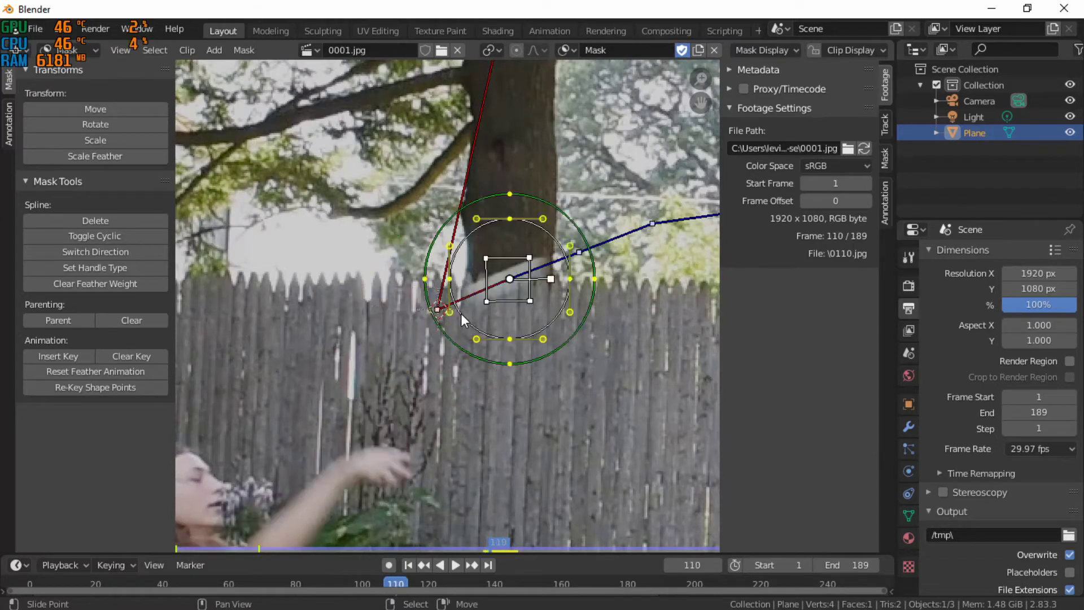
scroll(451, 313, down, 2)
key(space)
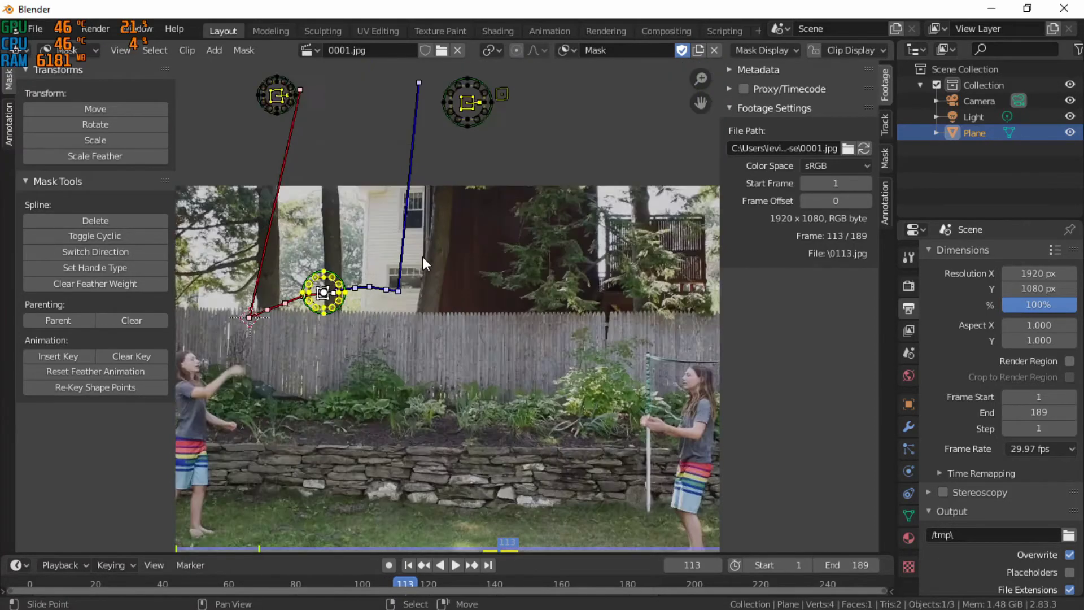
Step: At frame 115, place the 2D cursor on the track marker in front of the fence and add a mask circle there
key(space)
key(Left)
scroll(309, 329, up, 6)
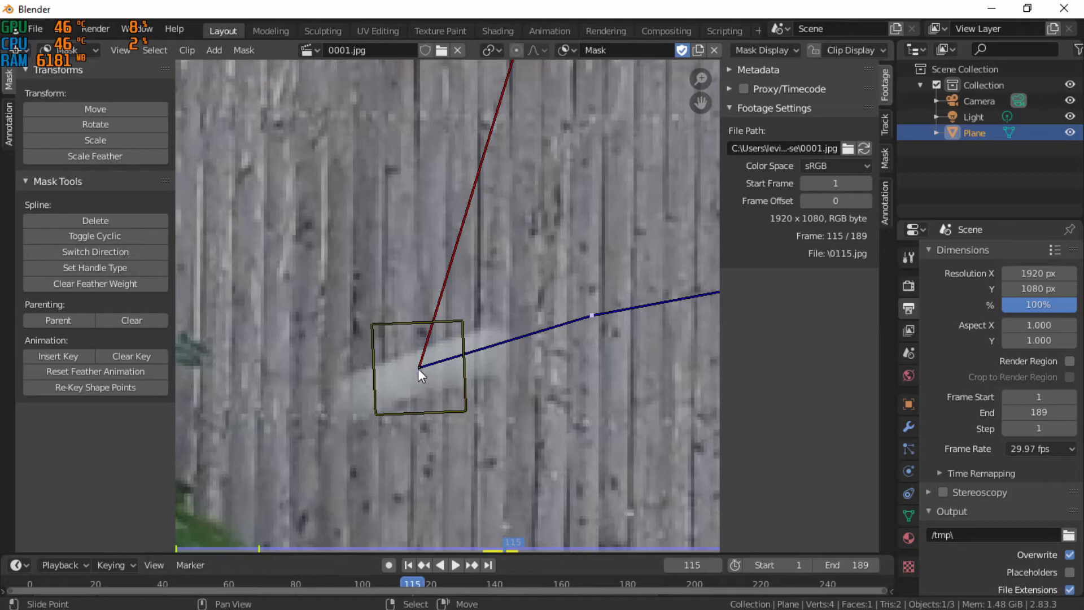
key(shift+a)
click(454, 320)
Step: Expand the frame 115 circle's feather outward and scale the circle down around its track marker
key(s)
click(673, 367)
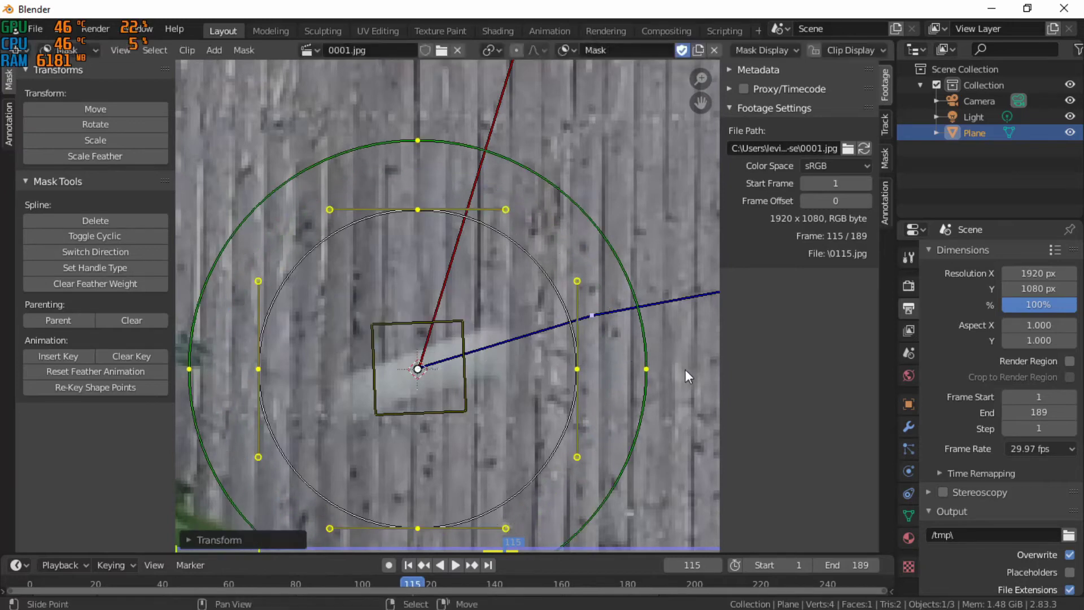
key(s)
click(621, 387)
scroll(602, 389, down, 4)
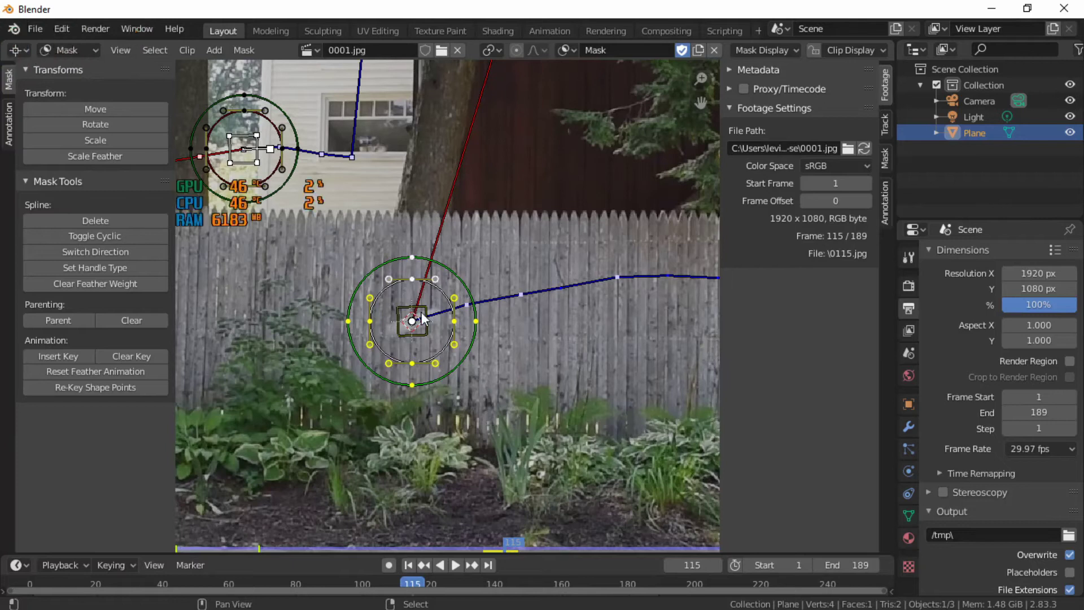
Step: Parent the frame 115 circle mask to its track marker and step through to frame 125 to check its motion
key(Right)
key(Right)
key(Right)
key(Right)
scroll(509, 328, down, 3)
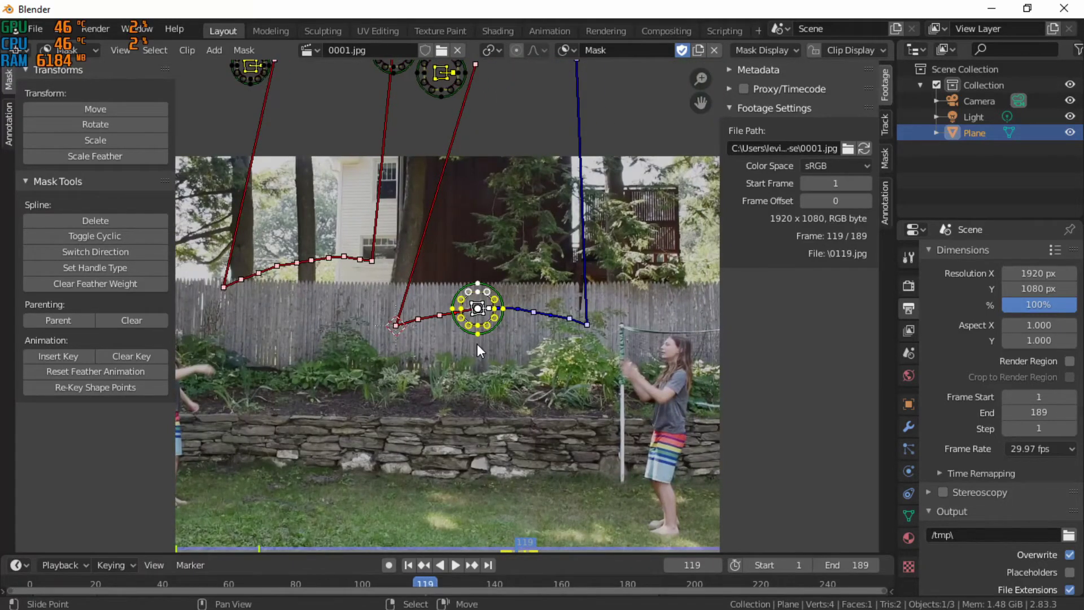
key(Right)
key(Right)
key(Right)
key(Right)
key(Right)
key(Right)
scroll(291, 346, down, 3)
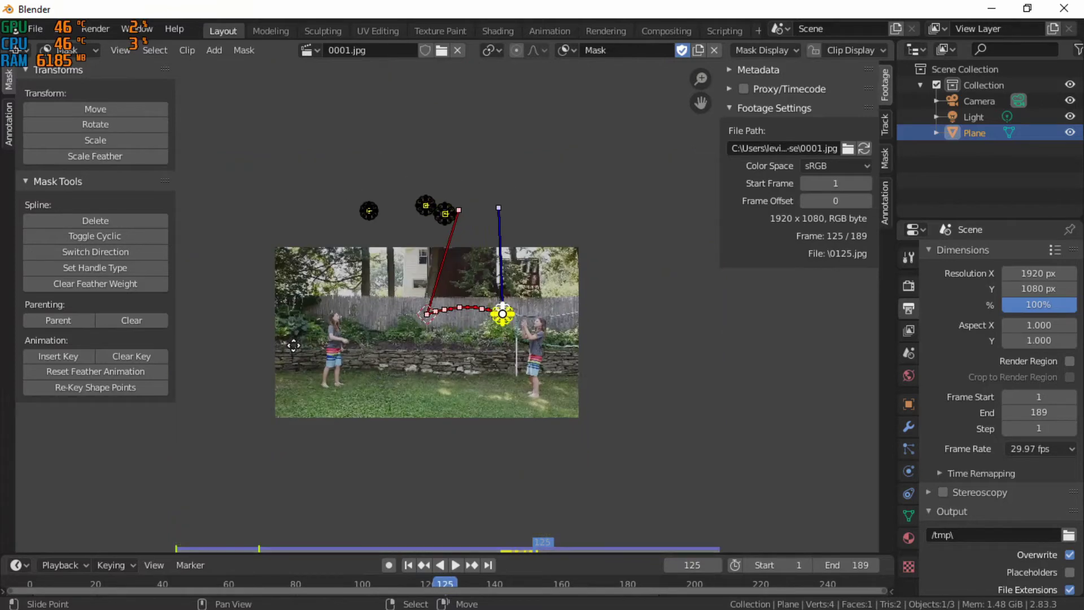
Step: Play the footage from the start through to frame 167 to review all the circle masks
scroll(291, 347, up, 2)
middle_drag(291, 346, 323, 344)
key(shift+Left)
key(space)
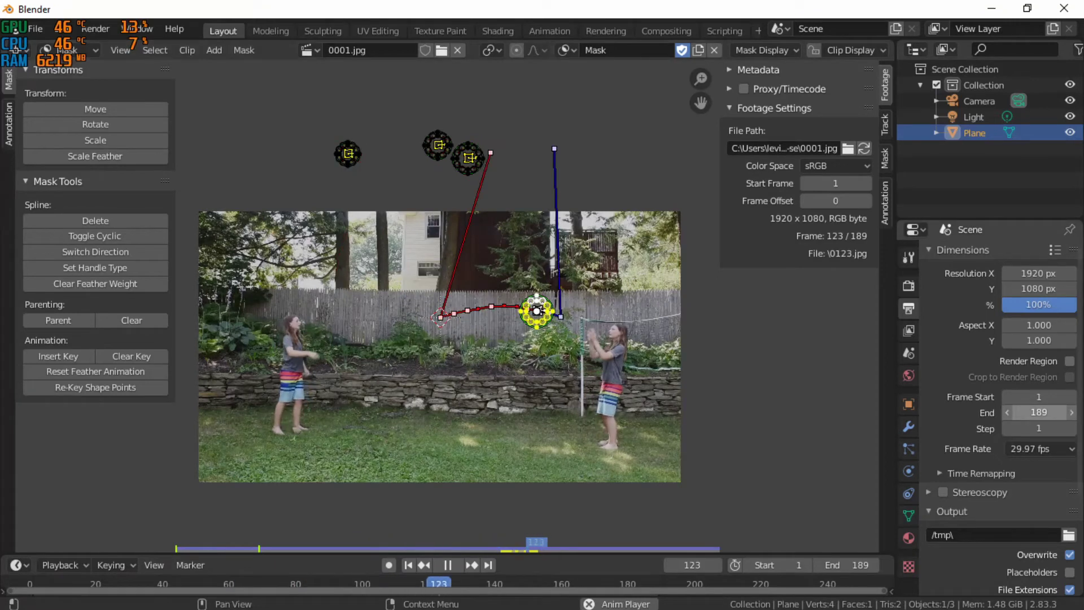
key(space)
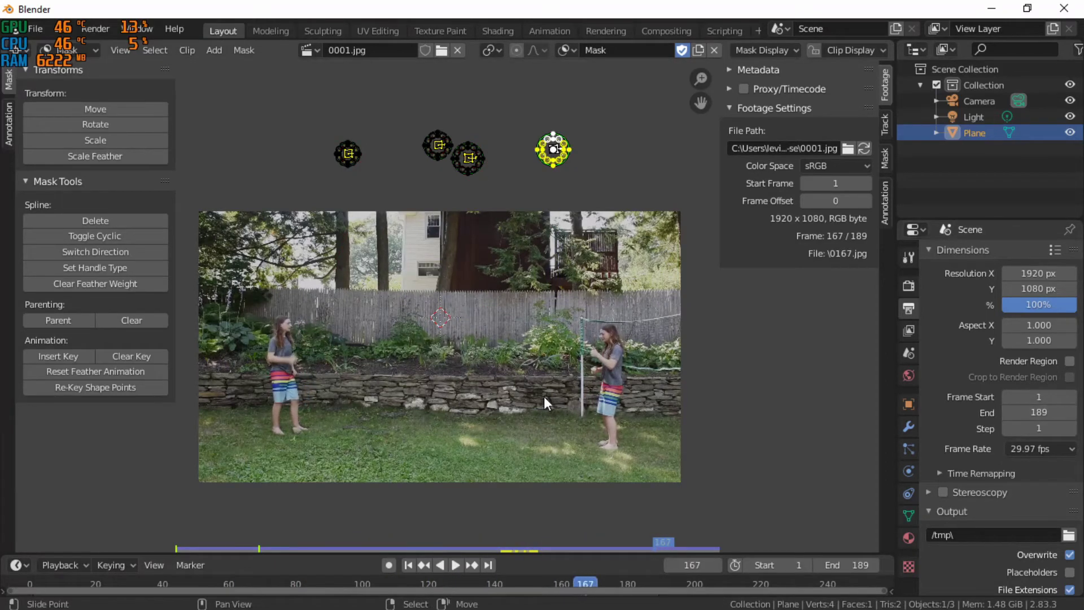
scroll(544, 397, down, 2)
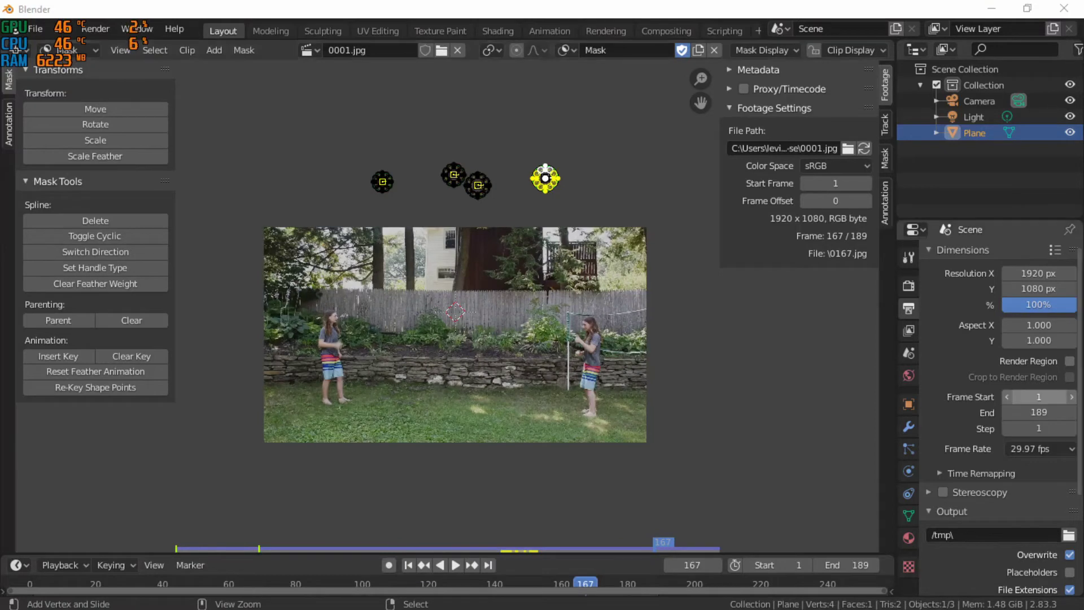
Step: Save the project as vfx.blend in the clonecatch folder, then save it once more
key(ctrl+s)
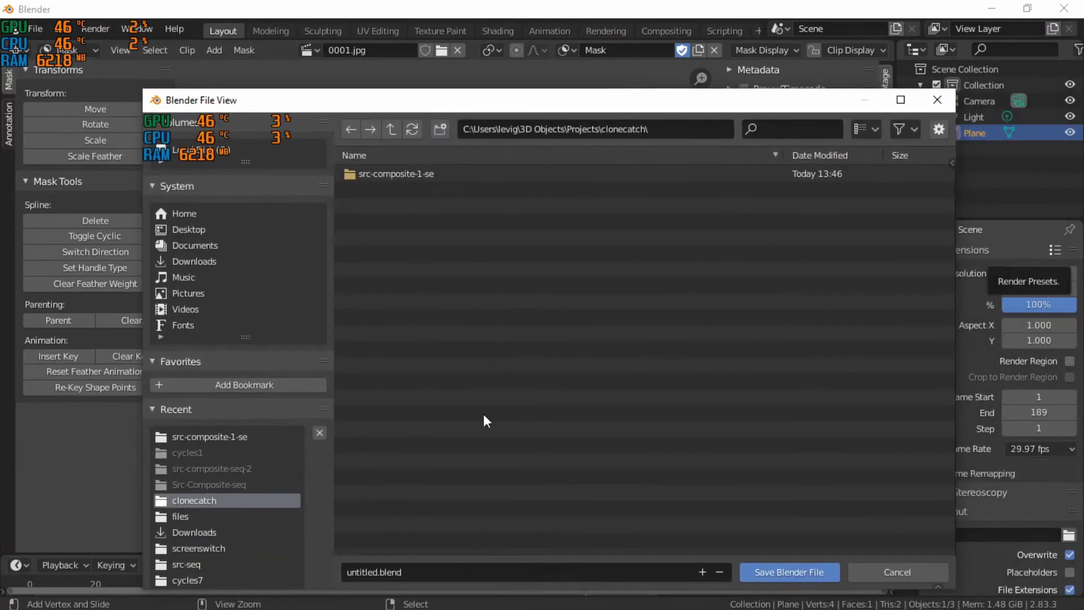
click(428, 575)
text(vfx)
key(Return)
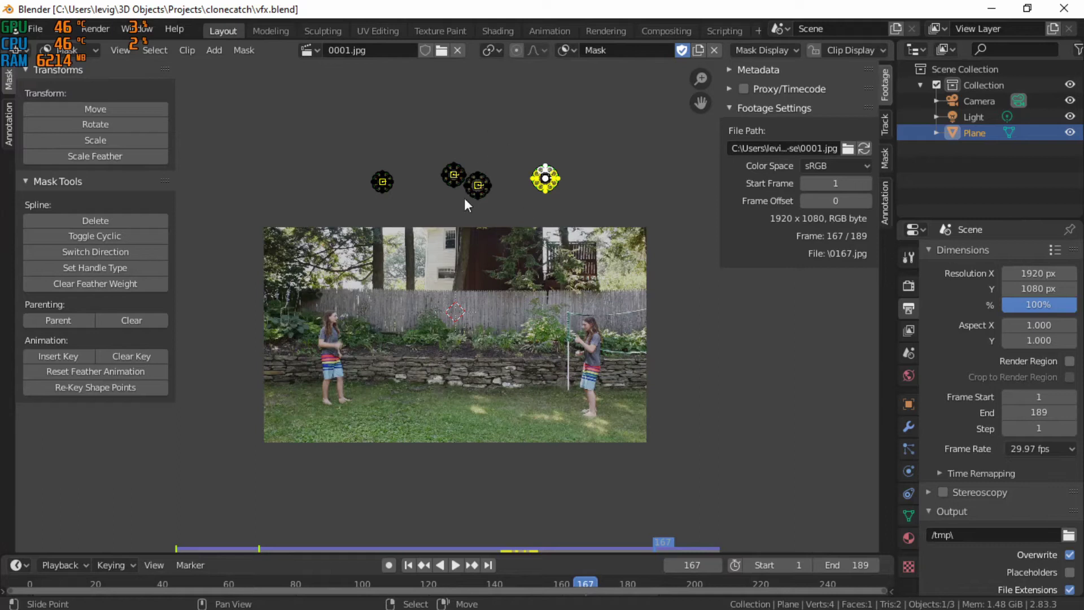
scroll(444, 245, up, 1)
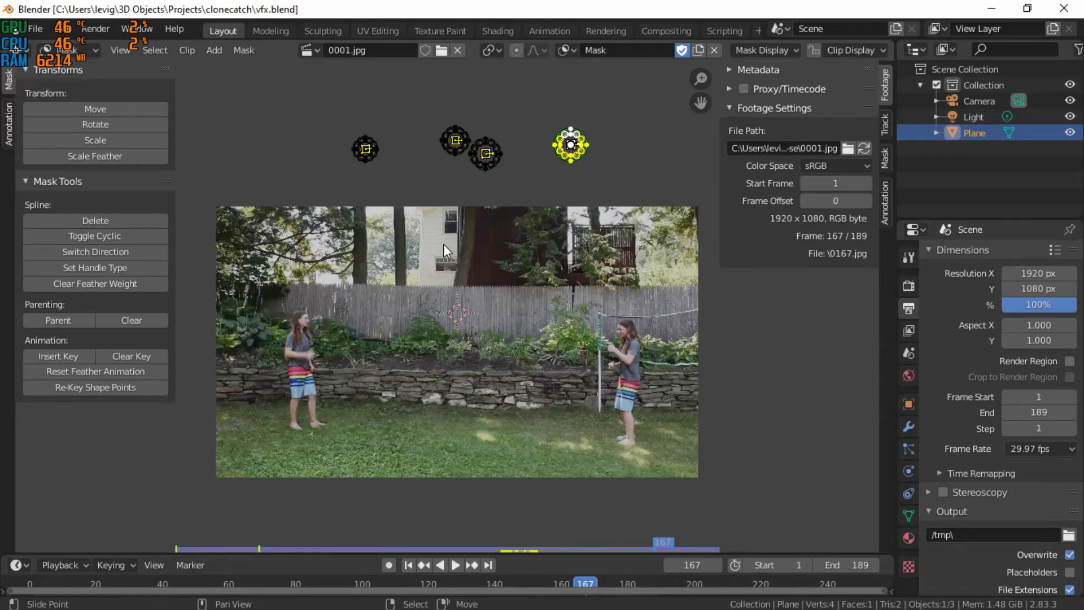
middle_drag(444, 244, 442, 234)
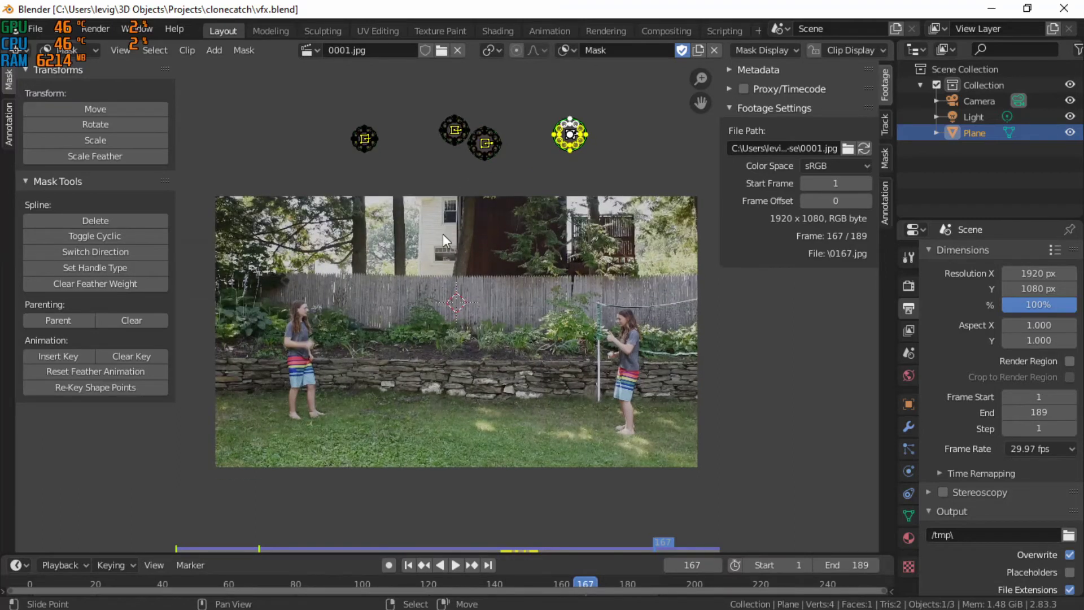
key(ctrl+s)
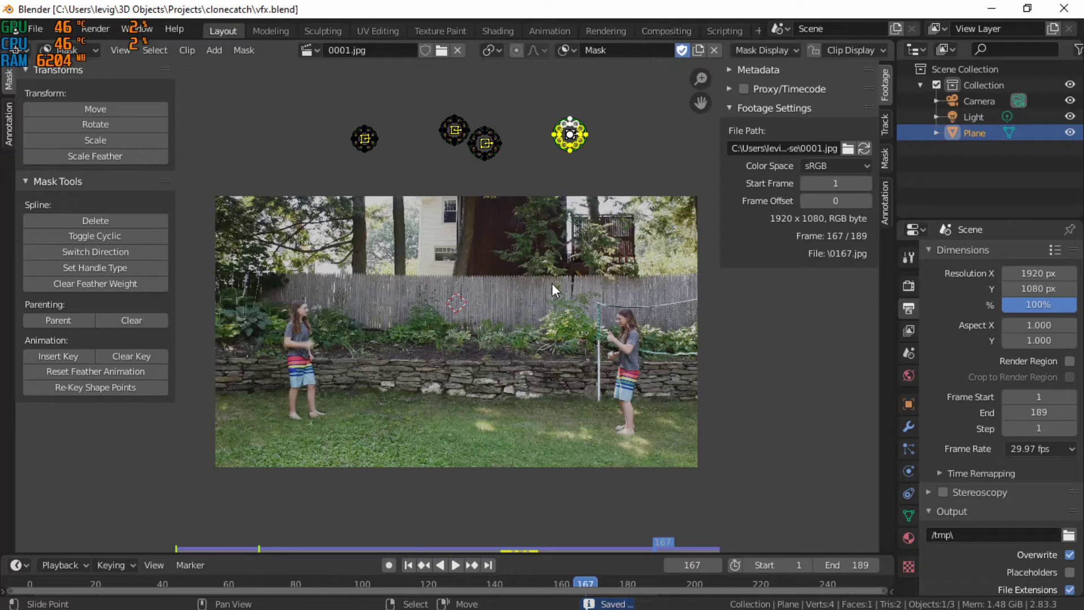
scroll(557, 259, up, 2)
scroll(573, 250, down, 2)
middle_drag(574, 250, 554, 244)
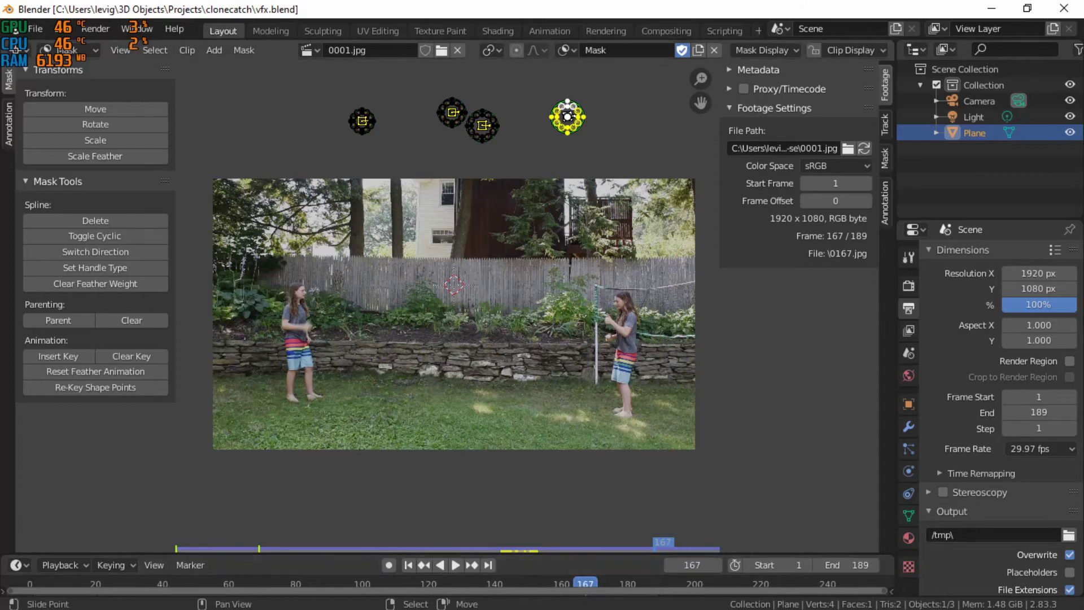
Step: Switch to File Explorer and copy image 0167 from the src-composite-1-se folder into the clonecatch folder
key(alt+Tab)
scroll(469, 221, down, 5)
scroll(469, 222, down, 5)
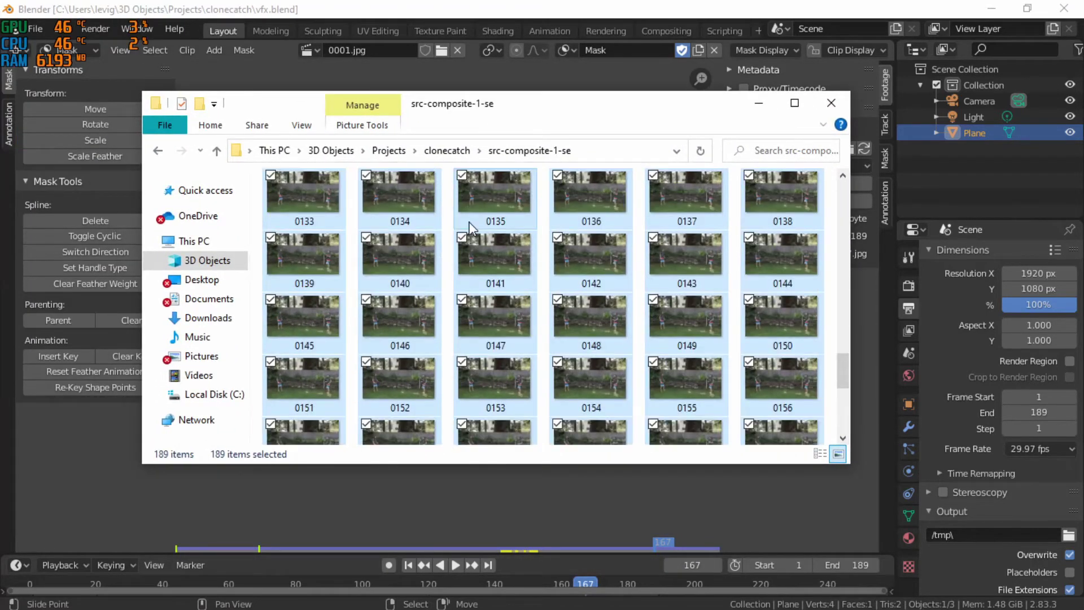
scroll(469, 223, down, 5)
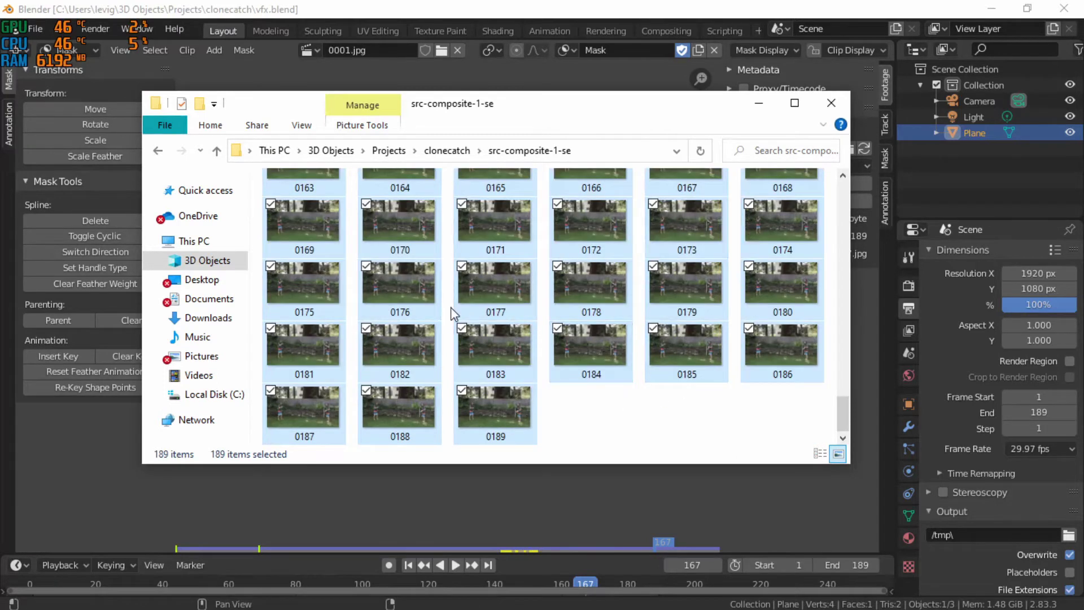
click(495, 286)
click(555, 300)
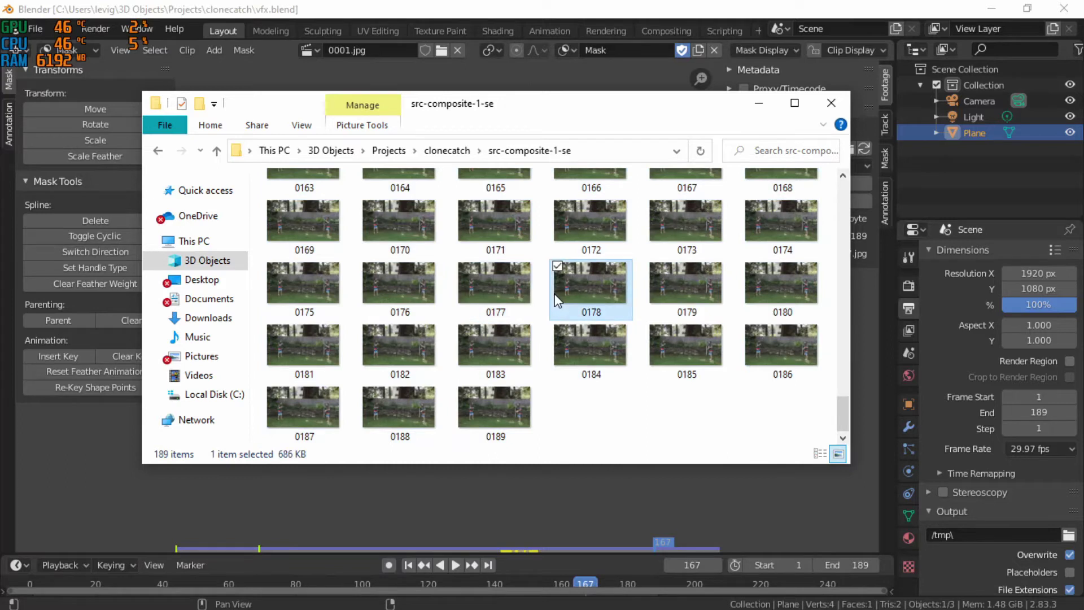
click(500, 303)
scroll(525, 283, up, 5)
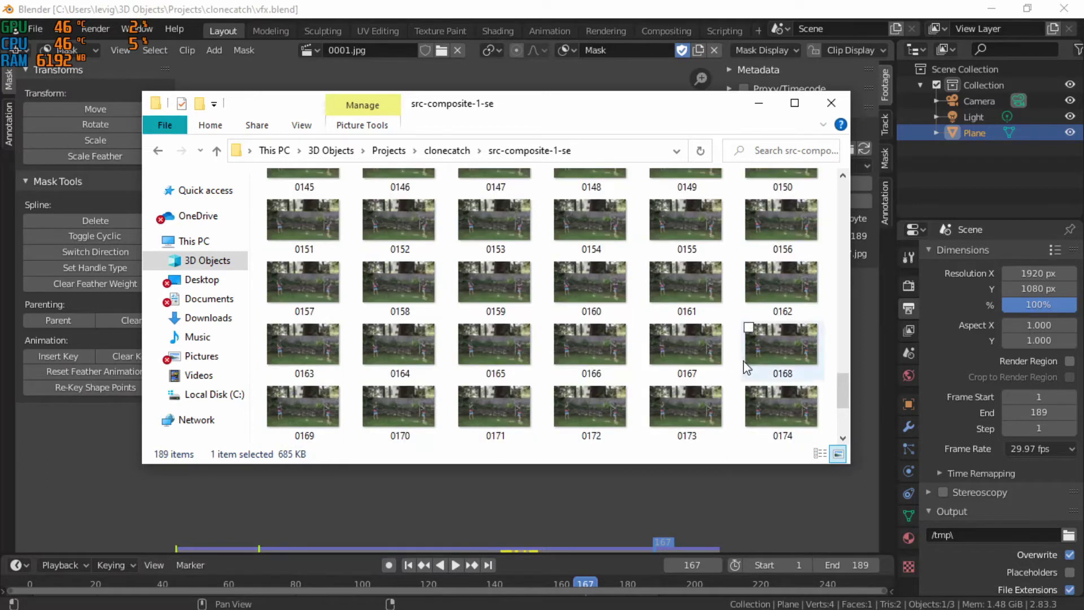
click(704, 364)
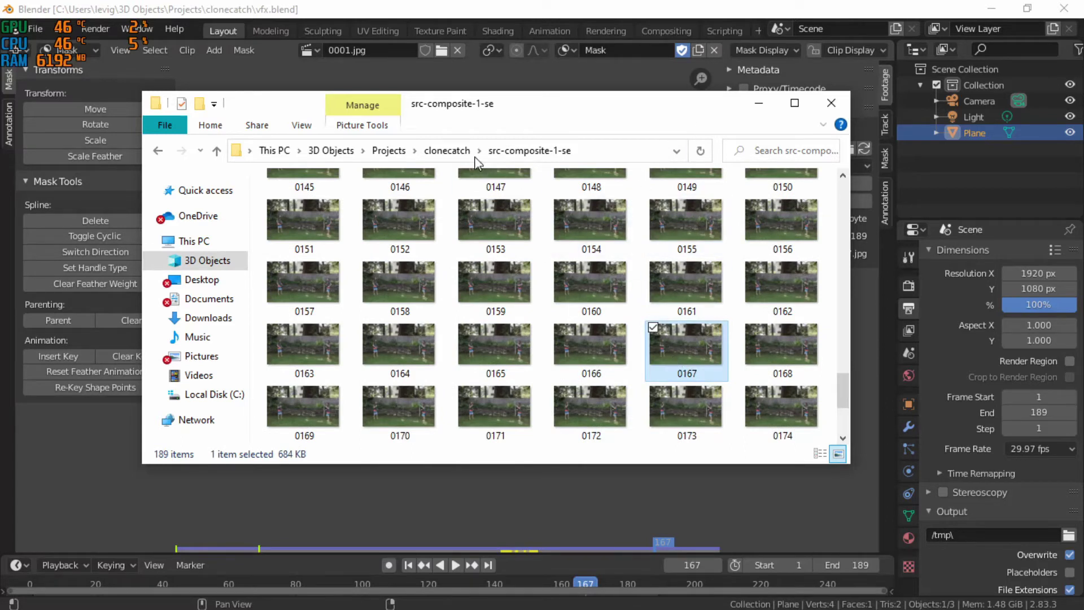
click(448, 151)
key(ctrl+v)
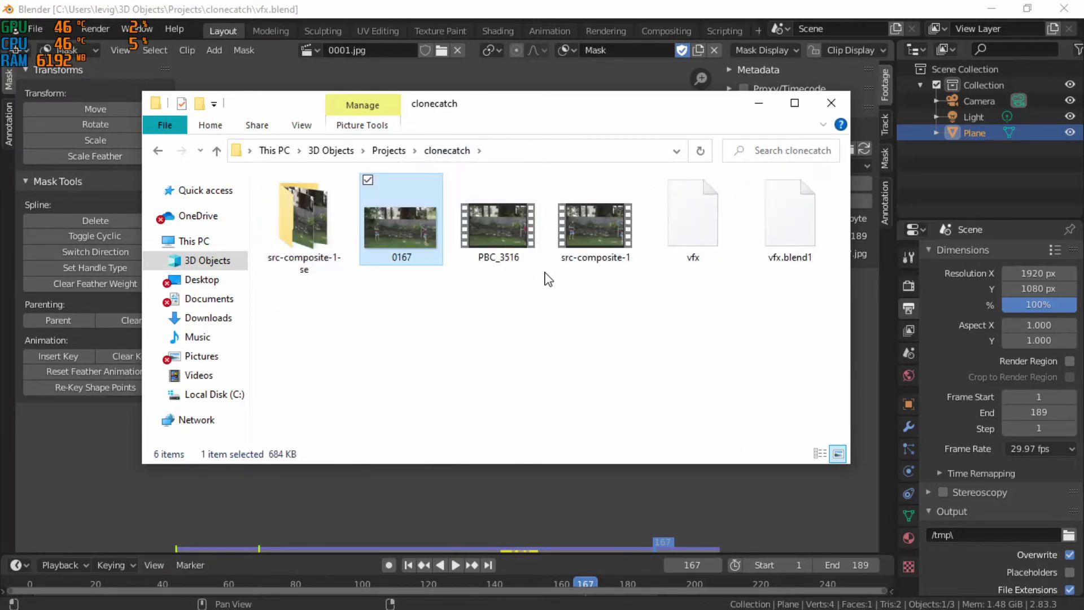
Step: Rename the copied image 0167 in the clonecatch folder as blank
right_click(416, 251)
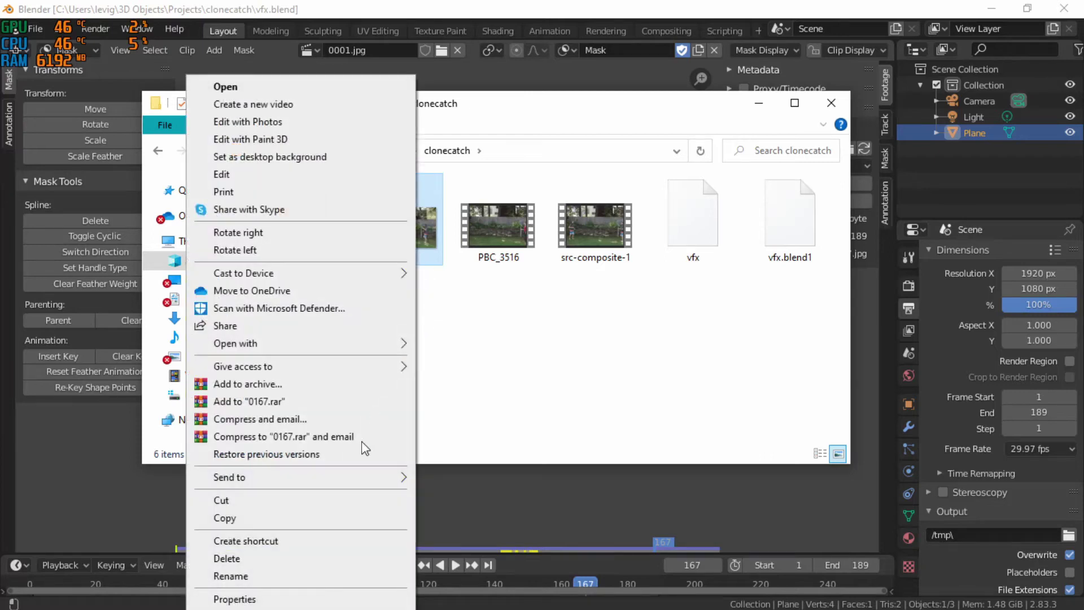
click(319, 573)
text(blank)
key(Return)
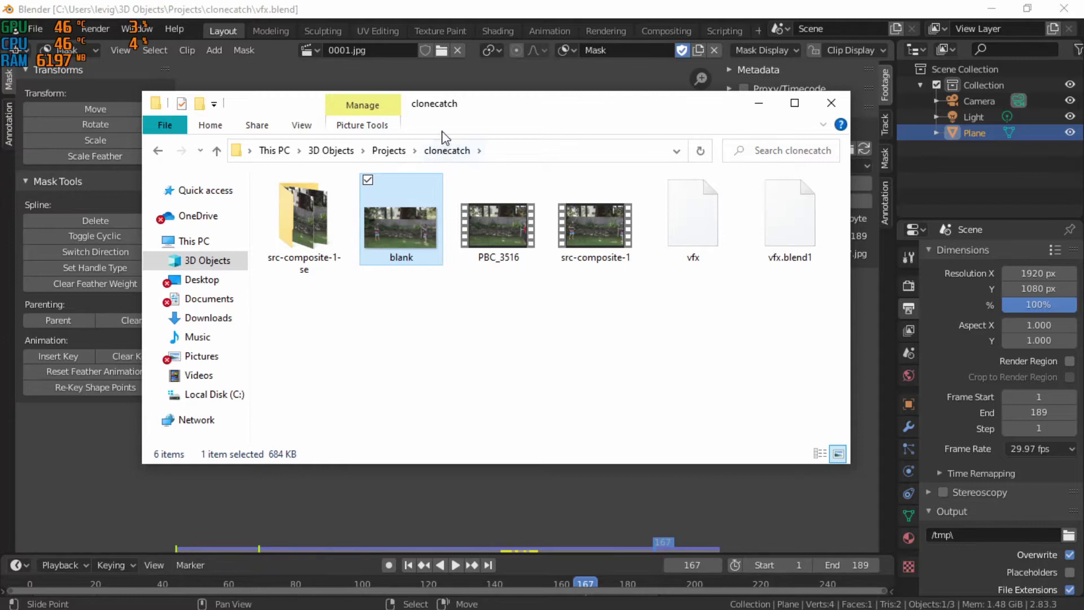
Step: Select the blank image and move the File Explorer window off this screen
drag(469, 111, 432, 134)
click(408, 169)
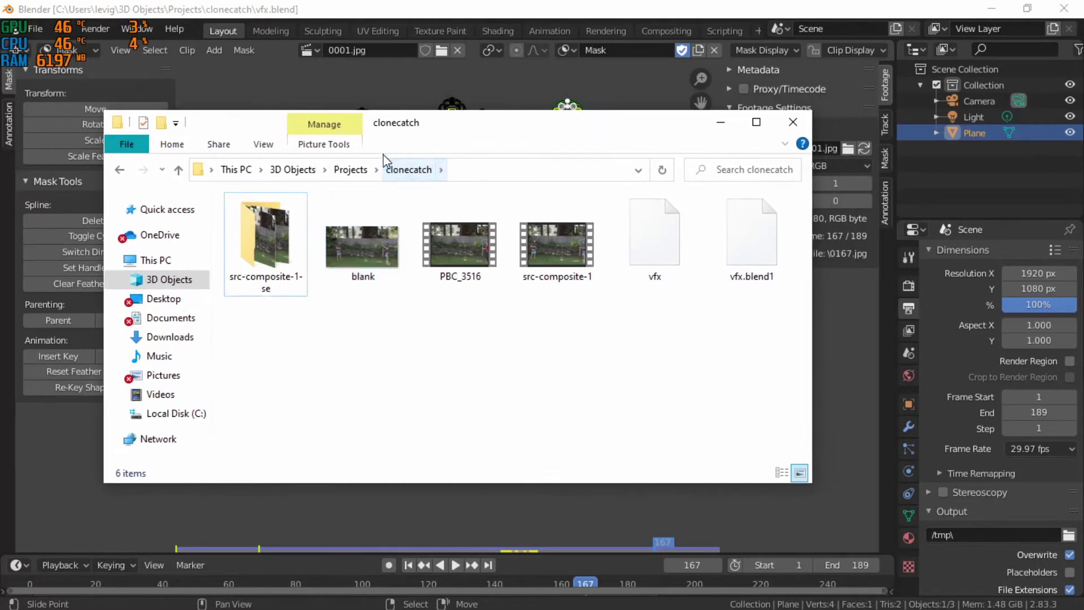
drag(484, 126, 479, 126)
click(381, 212)
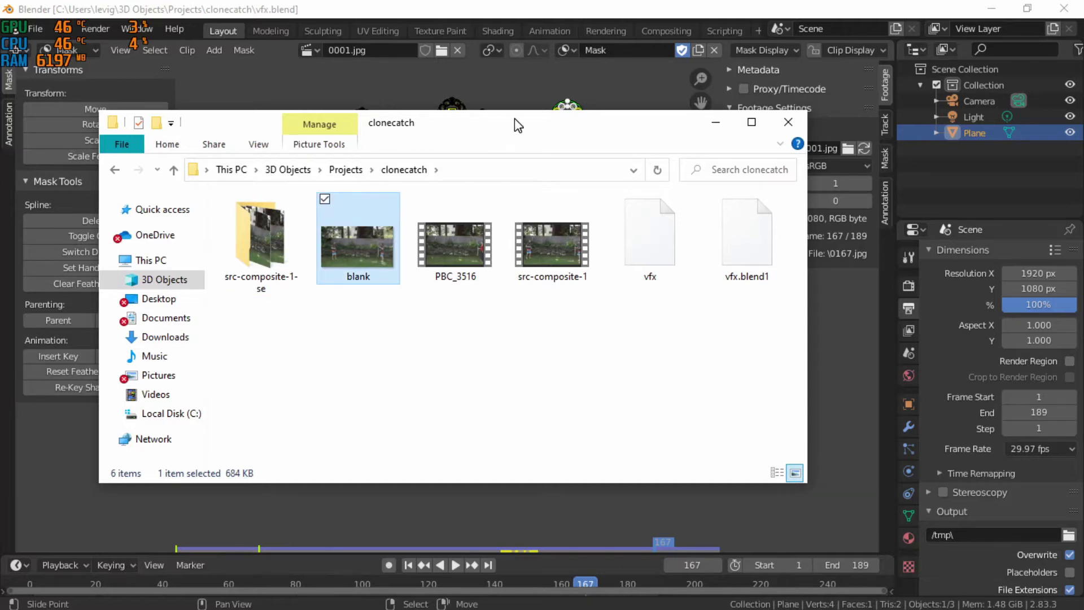
drag(515, 126, 0, 127)
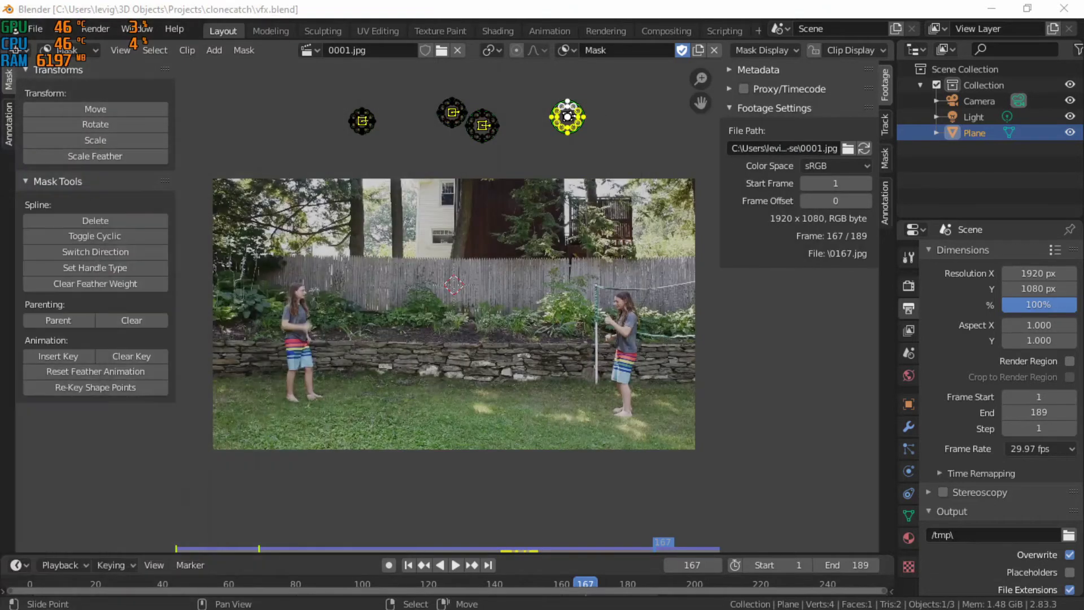
Step: Rename the mask as BLrem
click(490, 128)
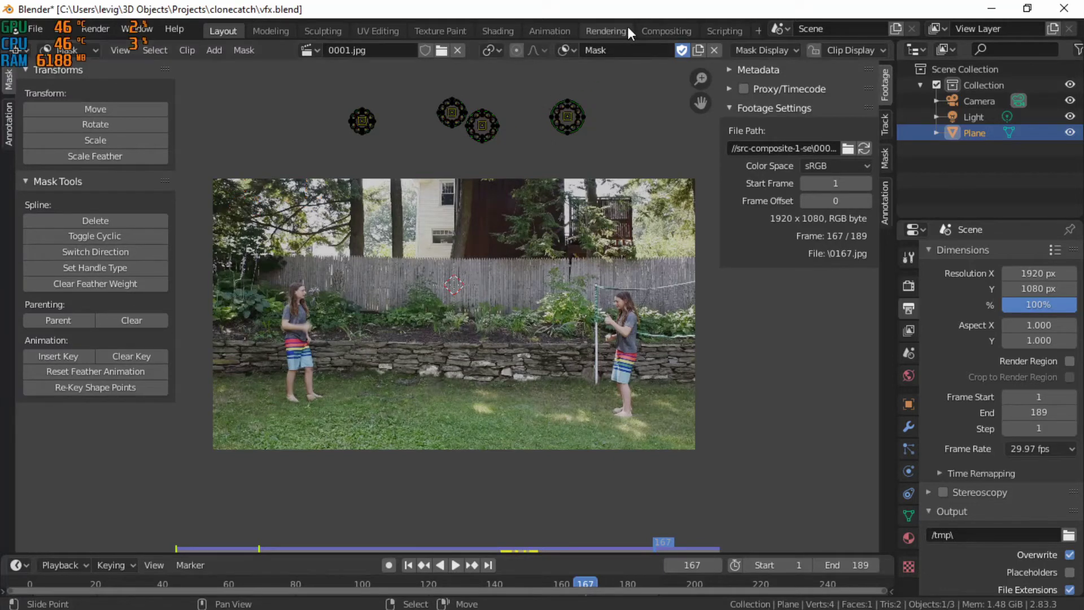
click(611, 48)
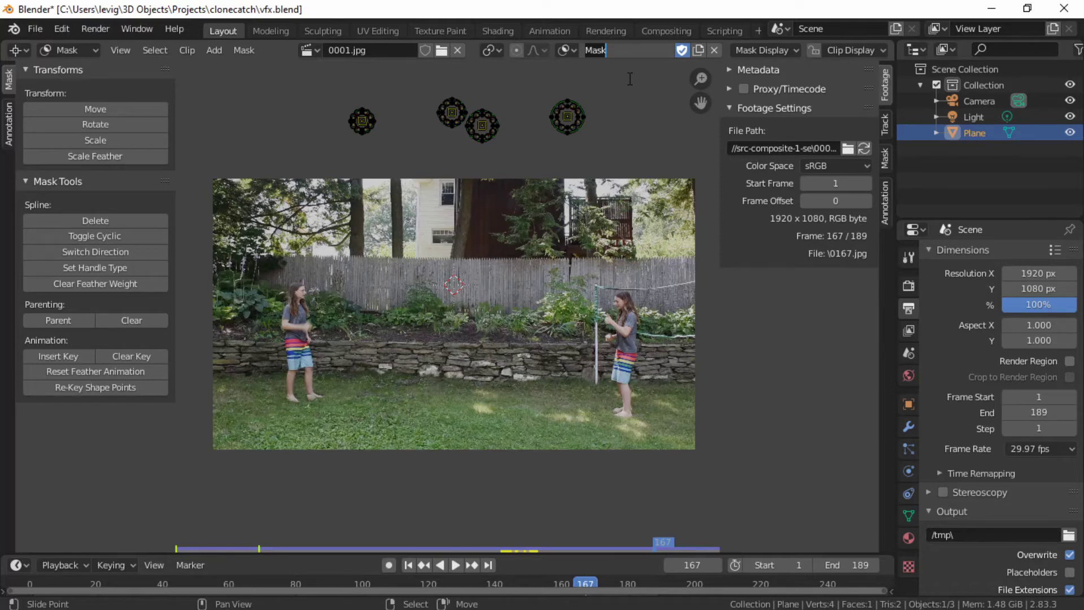
text(BL)
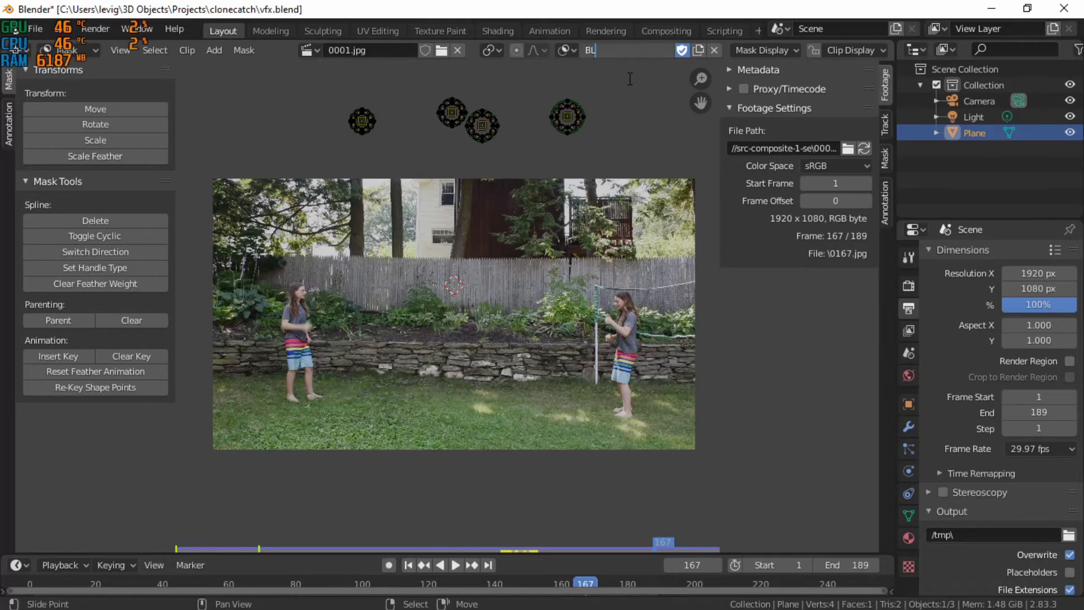
text(rem)
key(Return)
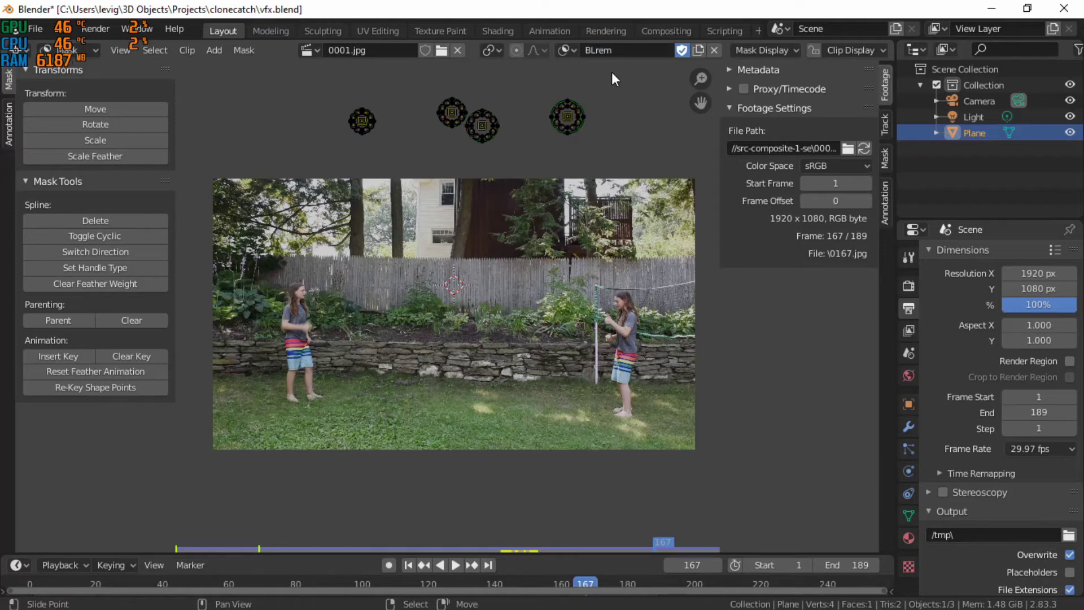
Step: Enable nodes in the Compositing workspace and set the render engine to Cycles with the GPU Compute device
click(662, 32)
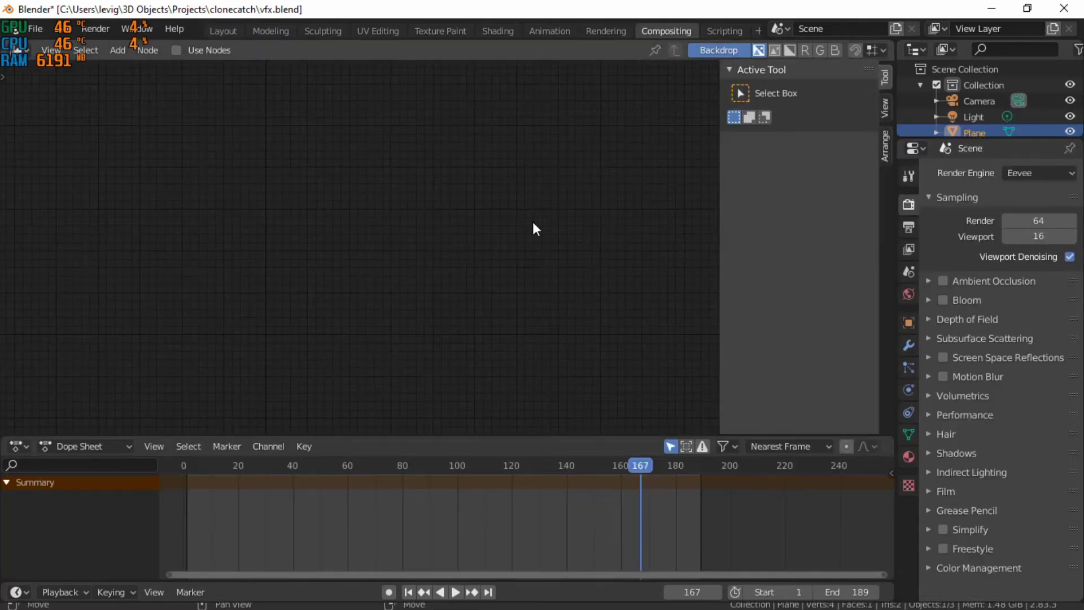
click(187, 50)
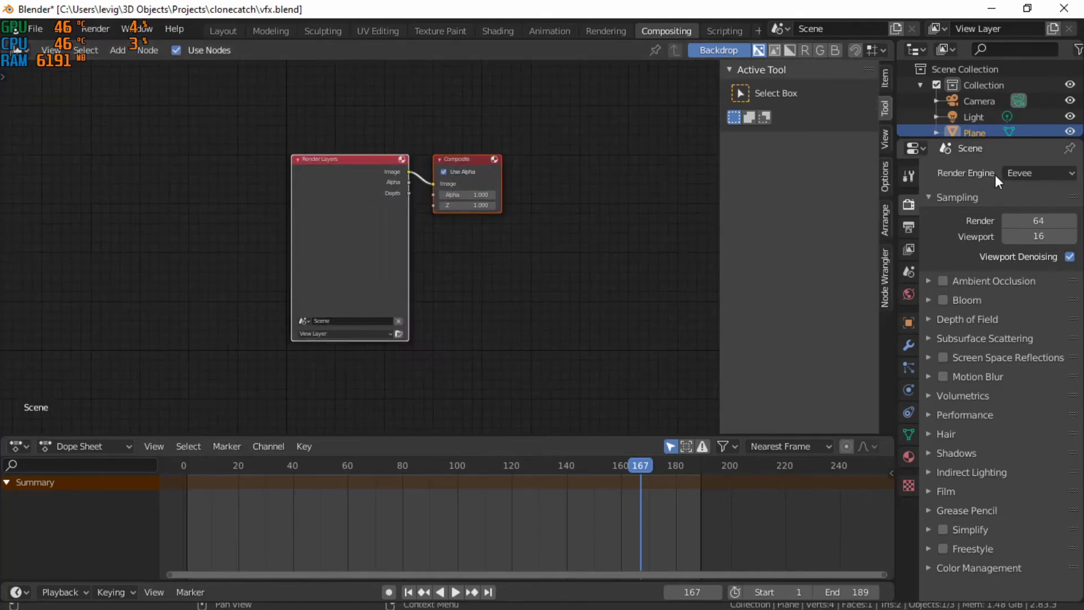
click(1015, 174)
click(1019, 218)
click(1020, 213)
click(1008, 248)
Step: Delete the Render Layers node from the compositing node tree
scroll(452, 198, up, 1)
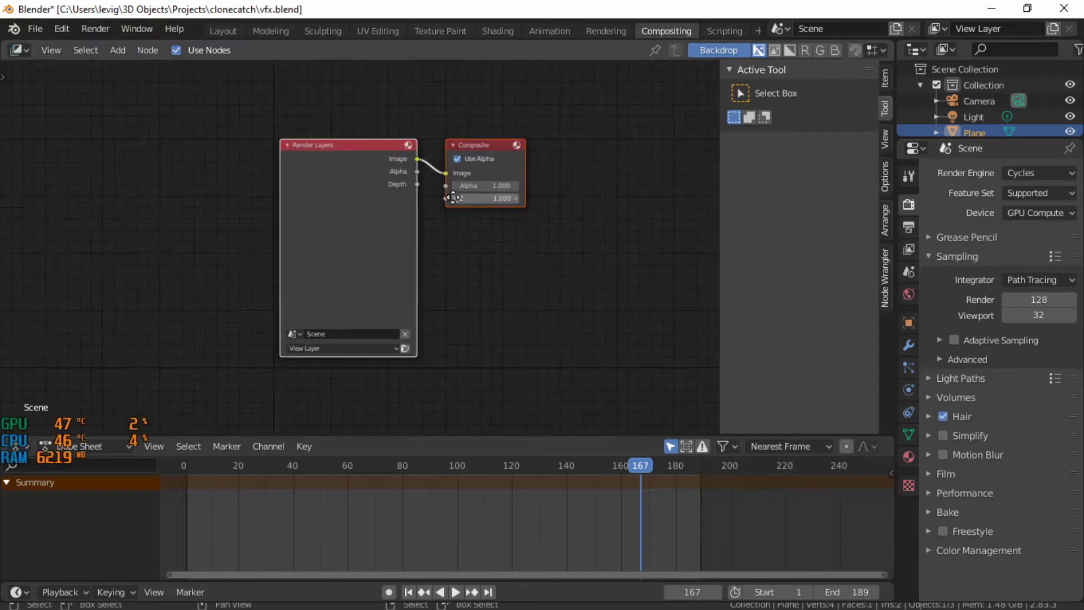
middle_drag(453, 197, 409, 205)
click(371, 195)
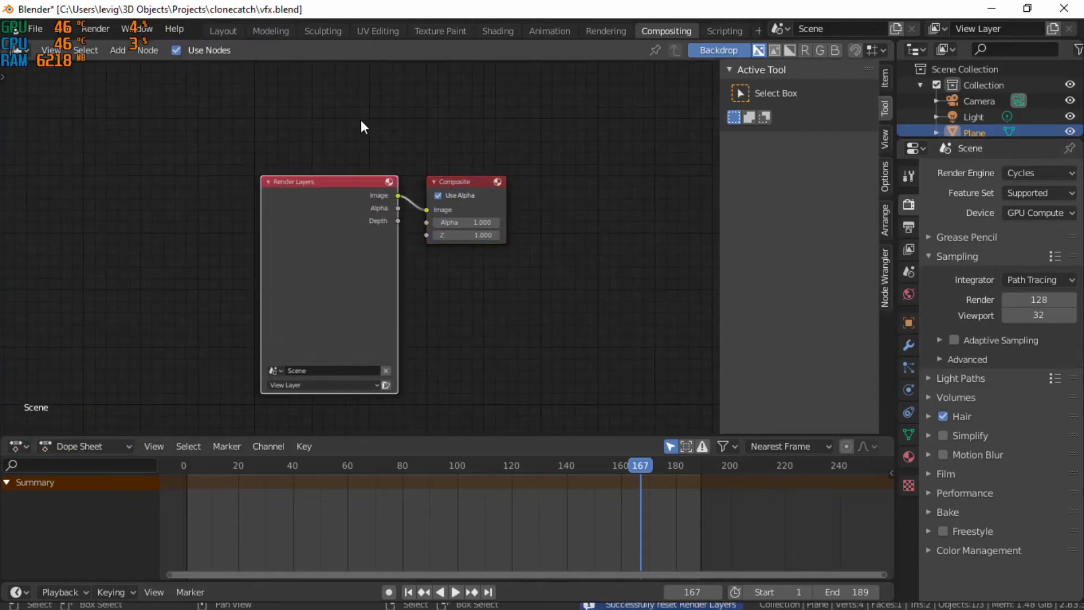
key(Delete)
key(shift+a)
click(370, 172)
key(Escape)
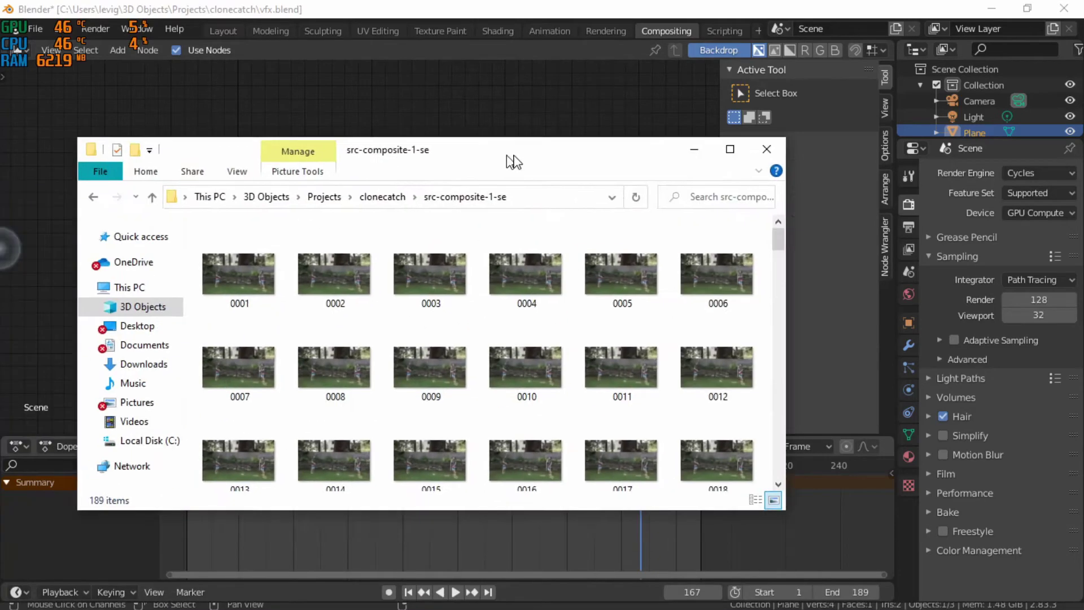
Step: Switch to File Explorer and bring all images of the src-composite-1-se folder into Blender's compositor as an image node
drag(511, 159, 840, 192)
click(545, 339)
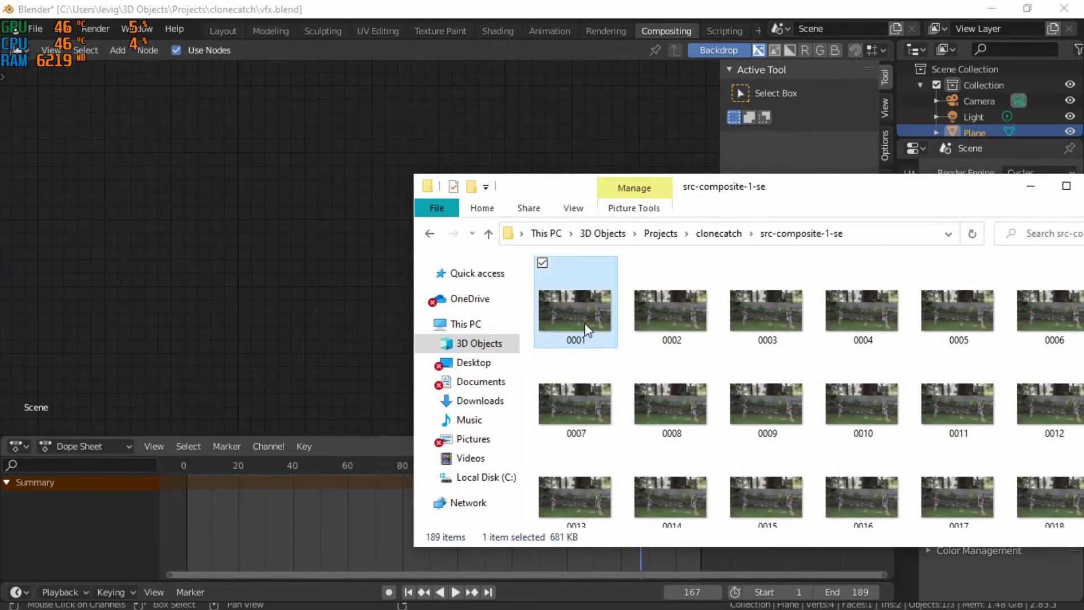
key(ctrl+a)
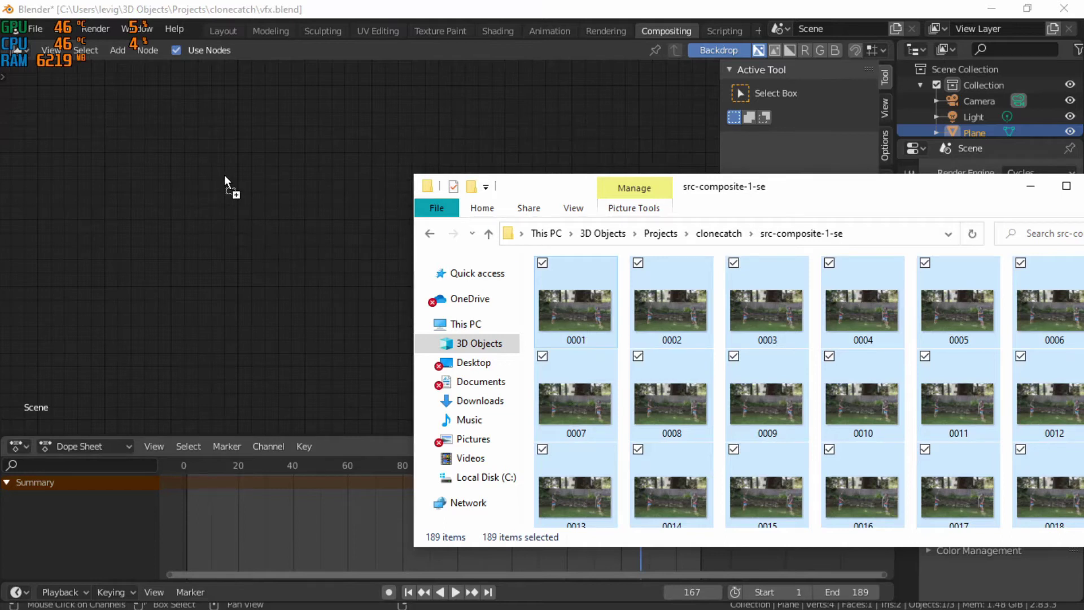
drag(224, 175, 225, 175)
drag(727, 201, 454, 206)
click(758, 190)
key(Home)
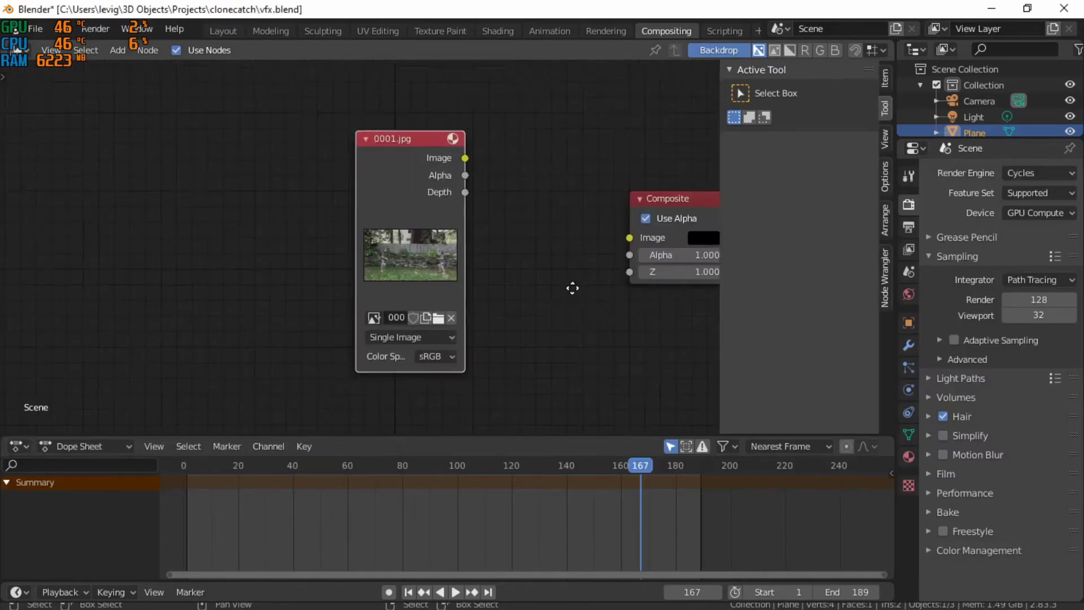
Step: Set the image node's source to Image Sequence and load all frames from the src-composite-1-se folder
click(430, 337)
click(419, 367)
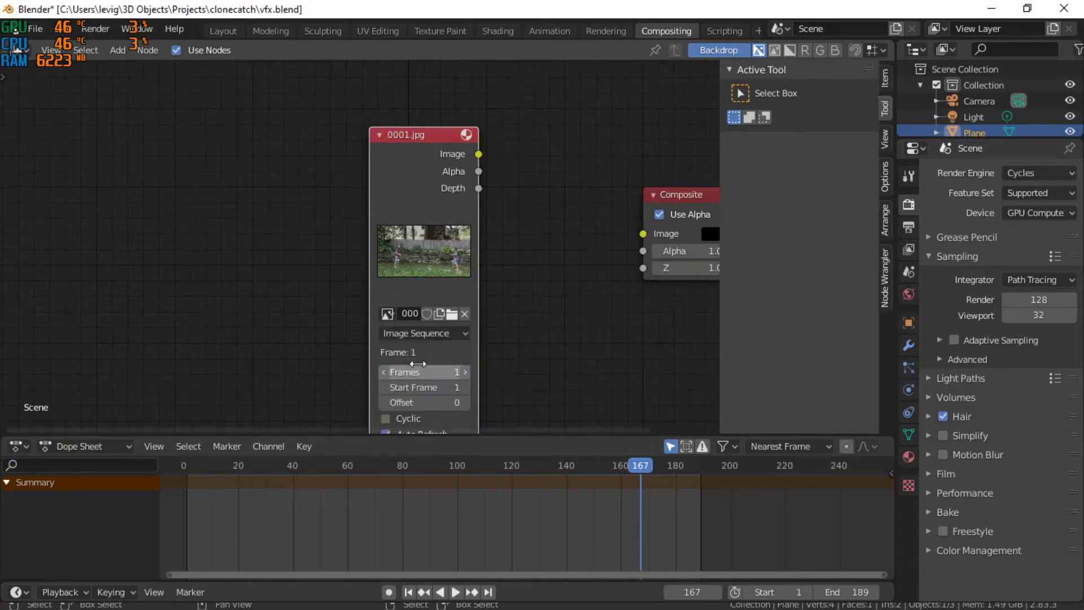
click(451, 314)
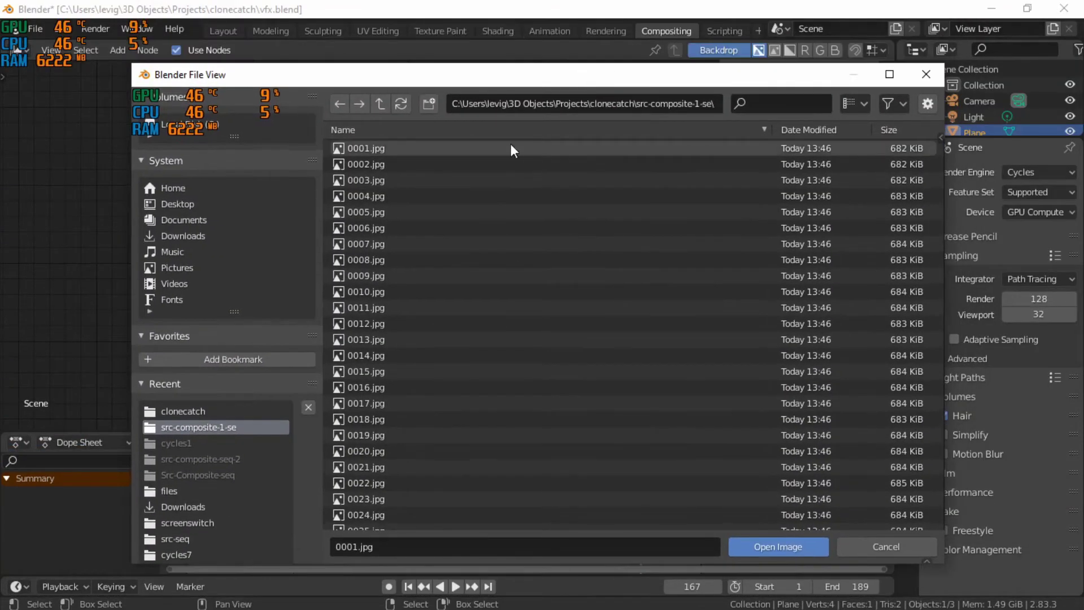
click(510, 148)
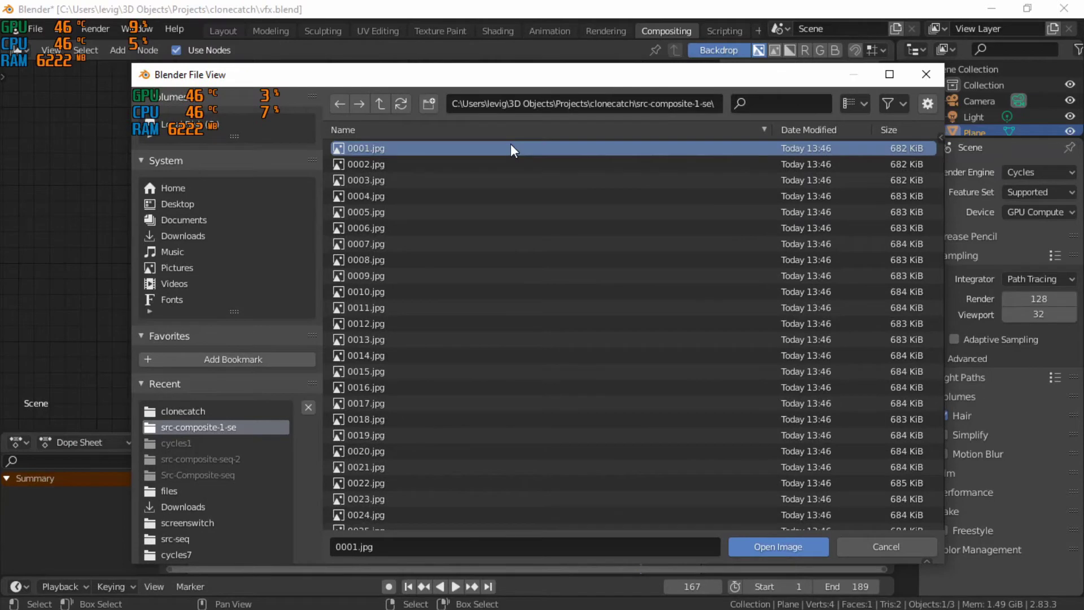
key(a)
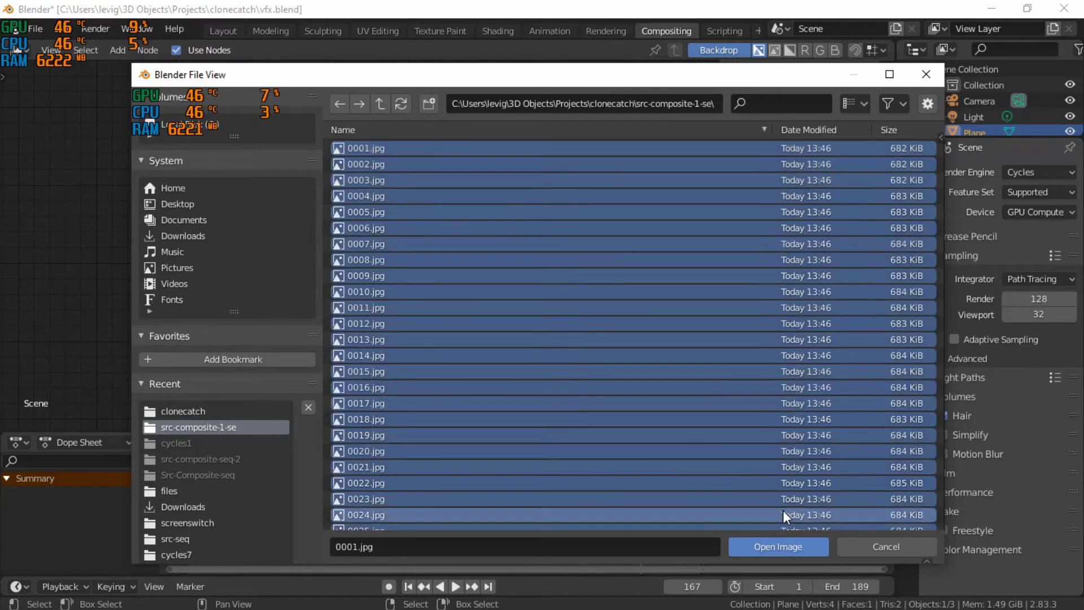
click(777, 542)
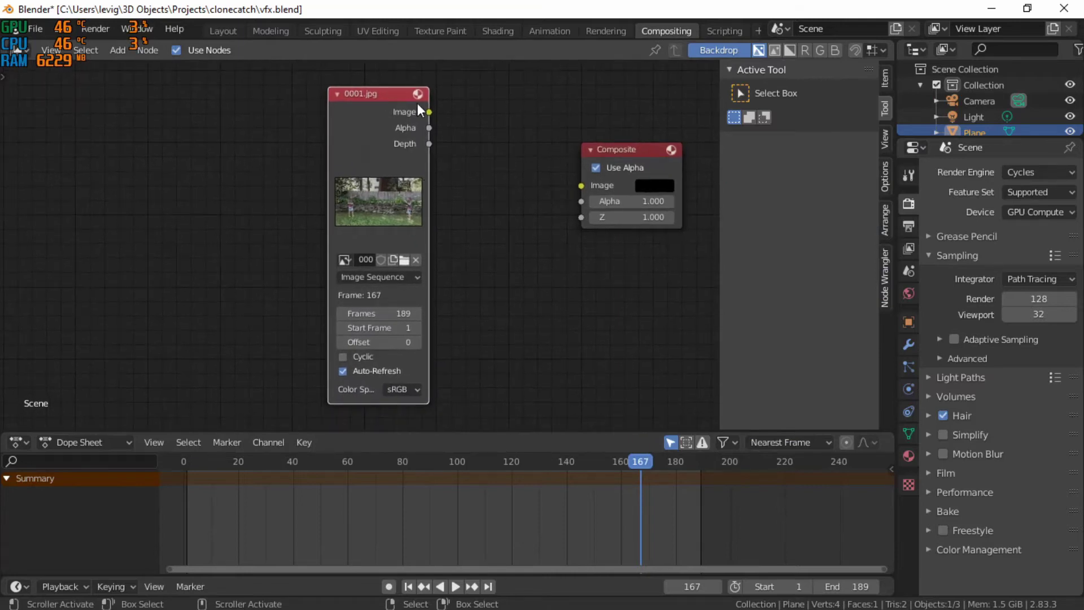
Step: Connect the image sequence to the Composite node's Image input and check the result with a test render
drag(431, 117, 581, 184)
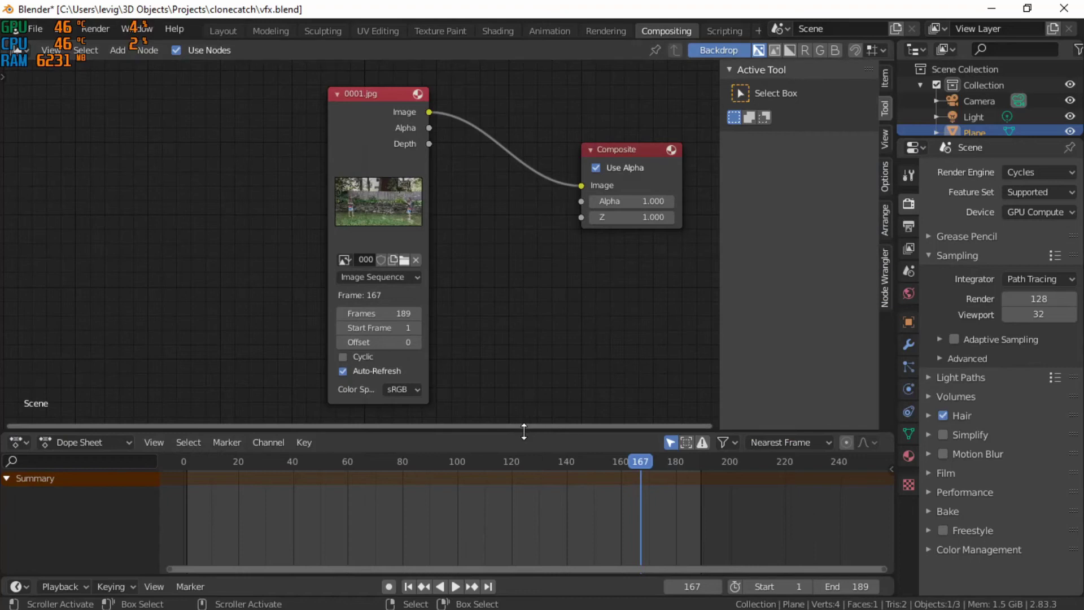
drag(528, 430, 525, 465)
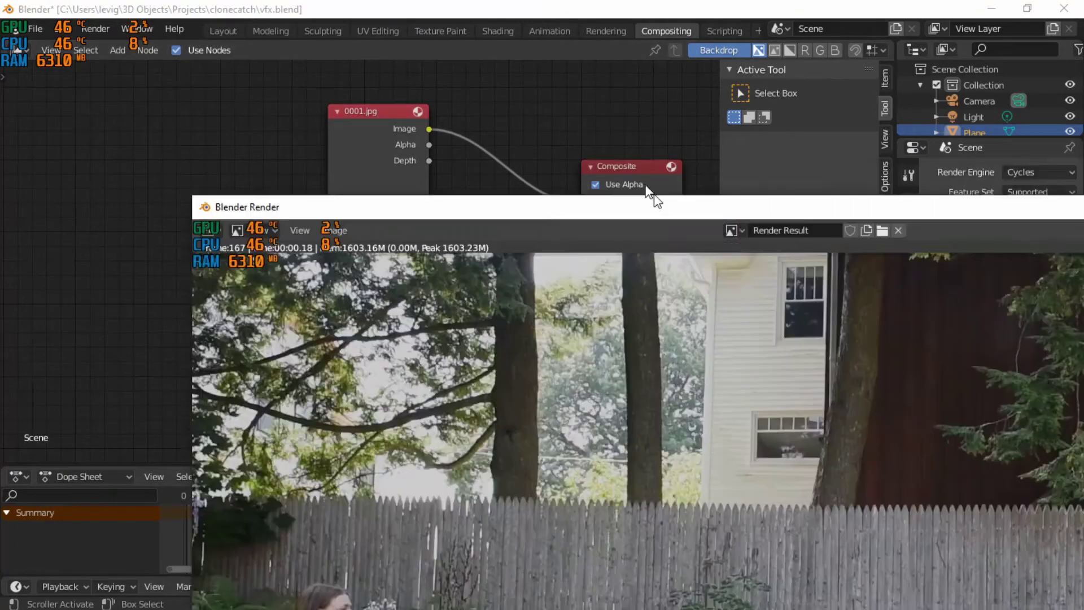
scroll(486, 280, down, 4)
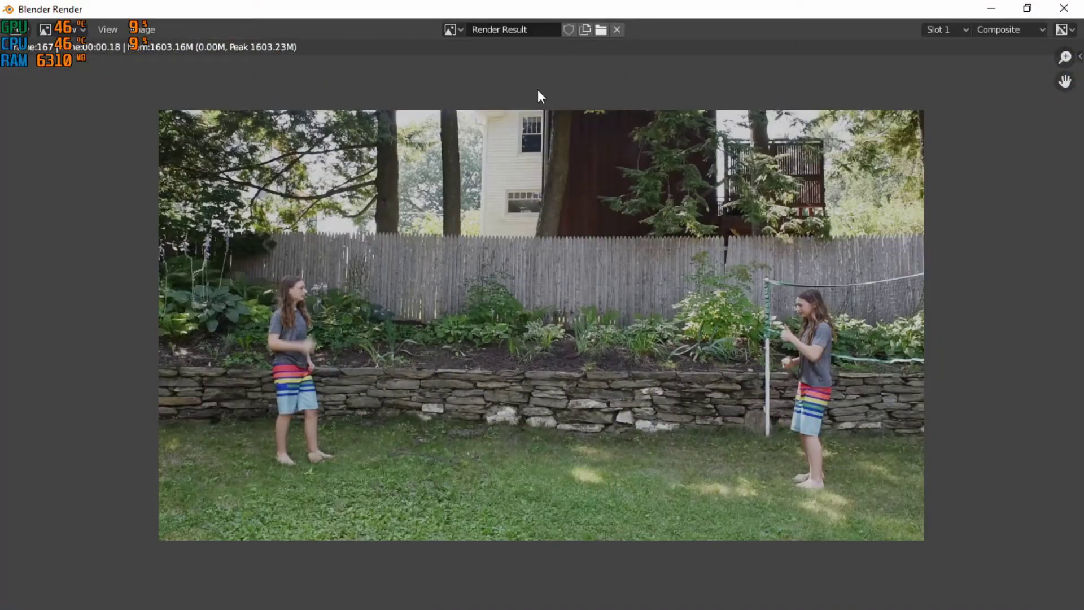
click(1064, 8)
Step: Add a Mask node and place it above the image sequence node
middle_drag(300, 222, 274, 235)
scroll(343, 193, down, 1)
drag(362, 141, 342, 153)
scroll(438, 185, down, 1)
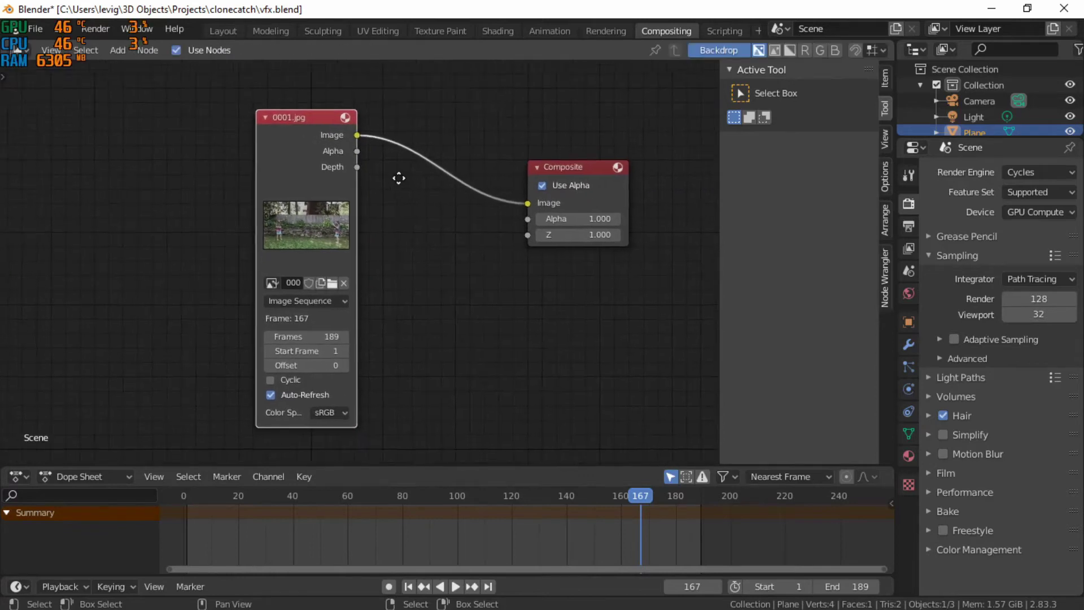
scroll(418, 164, up, 1)
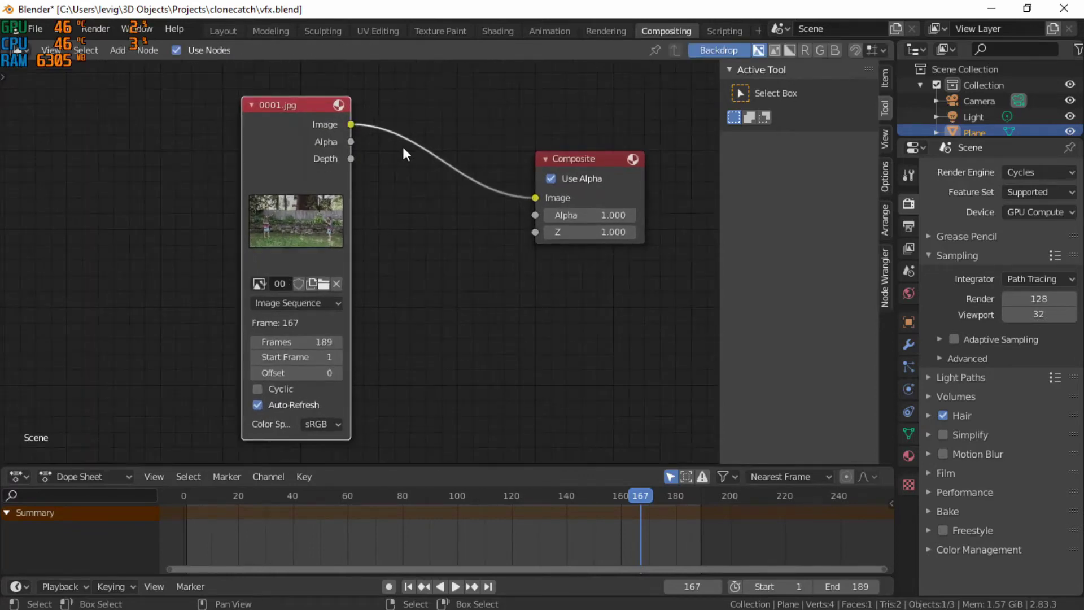
middle_drag(489, 104, 483, 106)
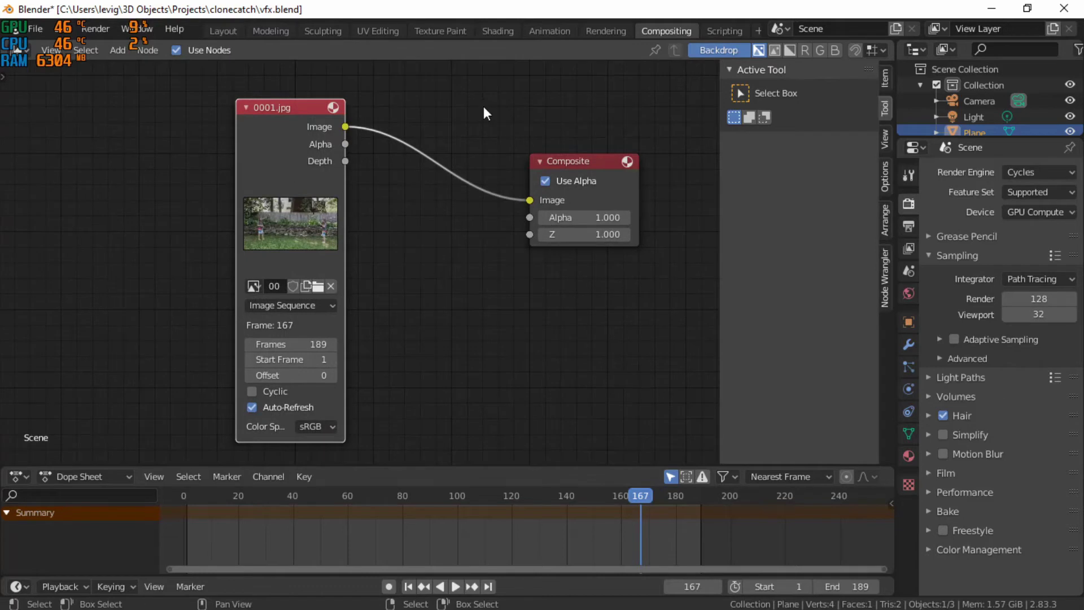
key(shift+a)
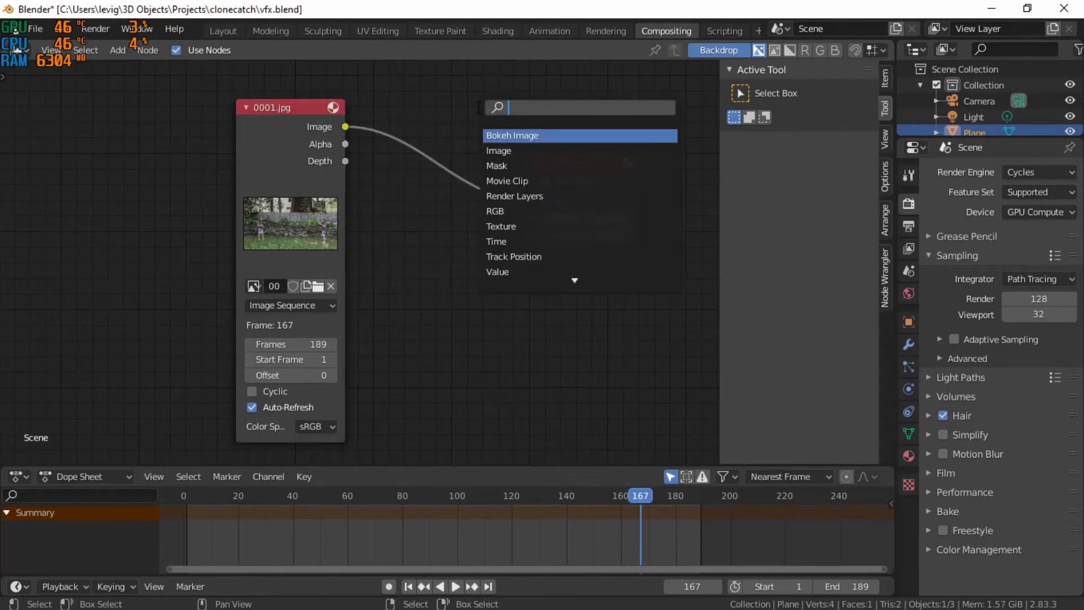
text(mask)
key(Return)
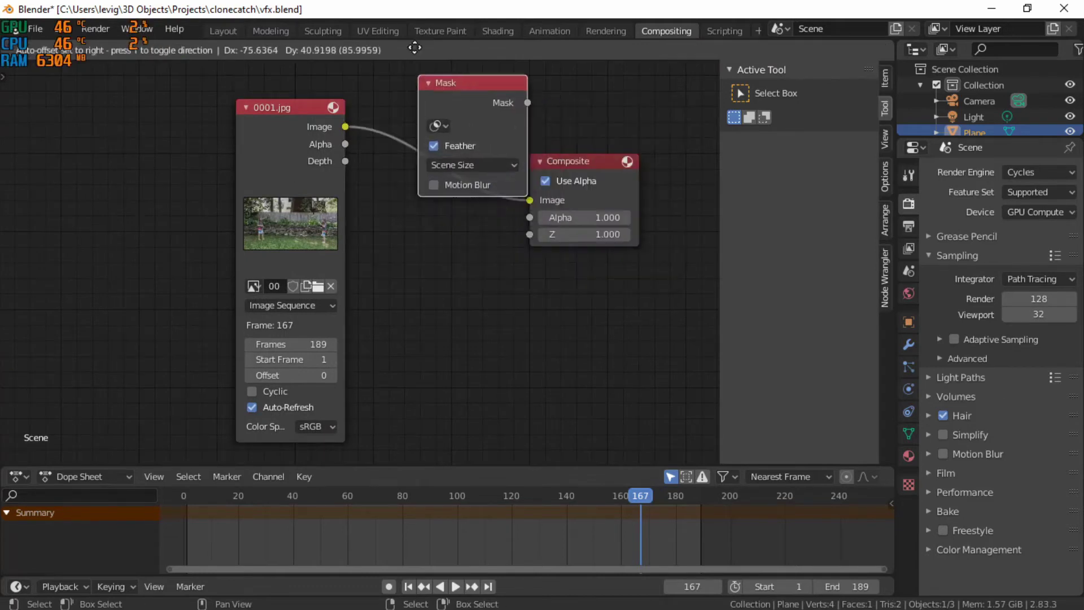
click(231, 357)
middle_drag(306, 70, 346, 208)
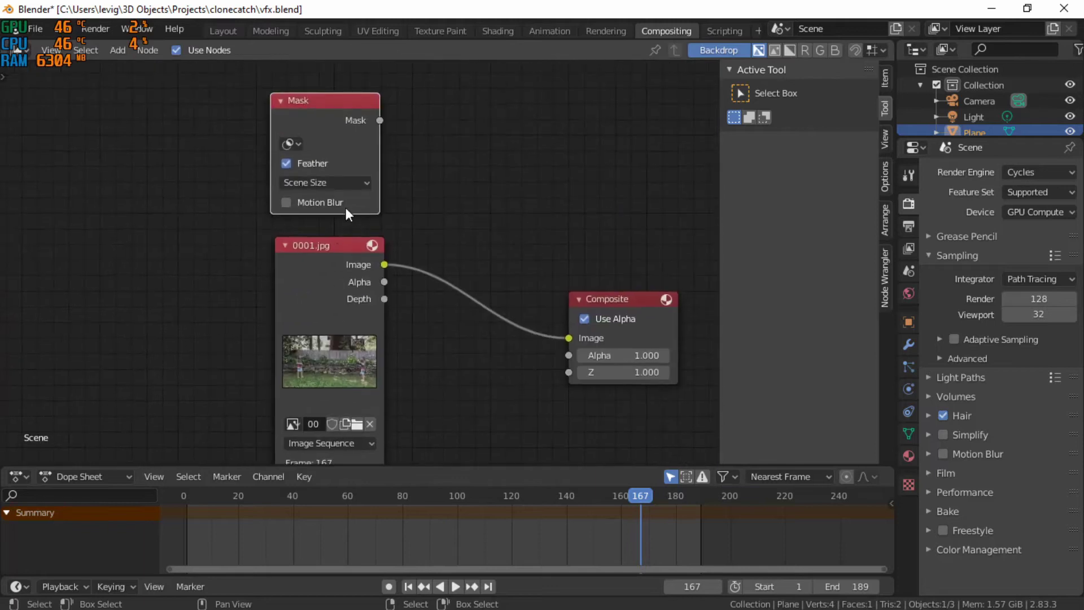
Step: Assign the BLrem mask to the Mask node and link its output to a Viewer node placed farther away
click(298, 142)
click(300, 167)
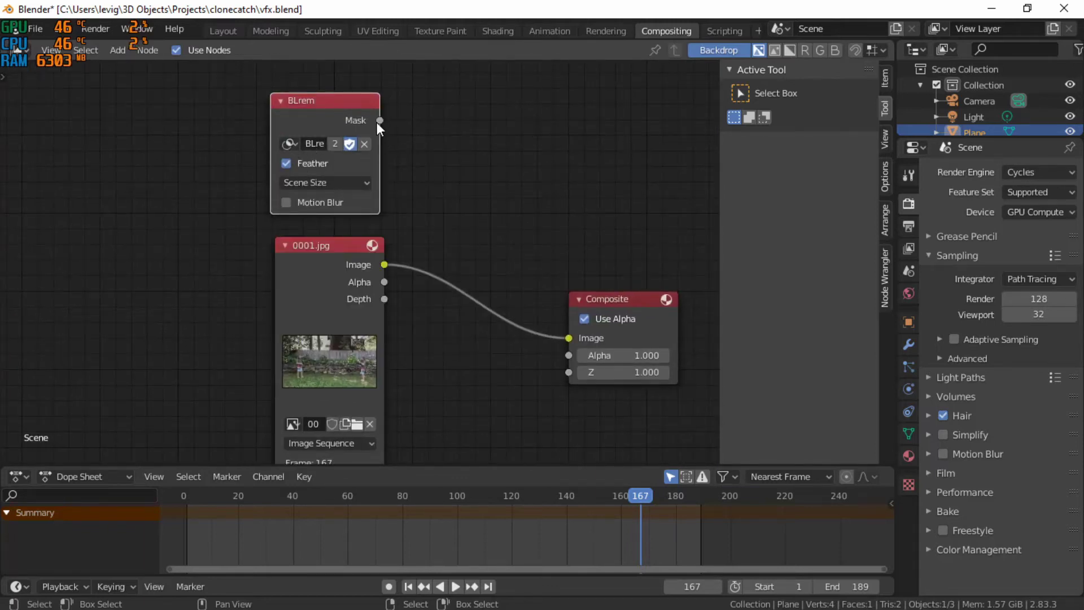
scroll(384, 139, down, 2)
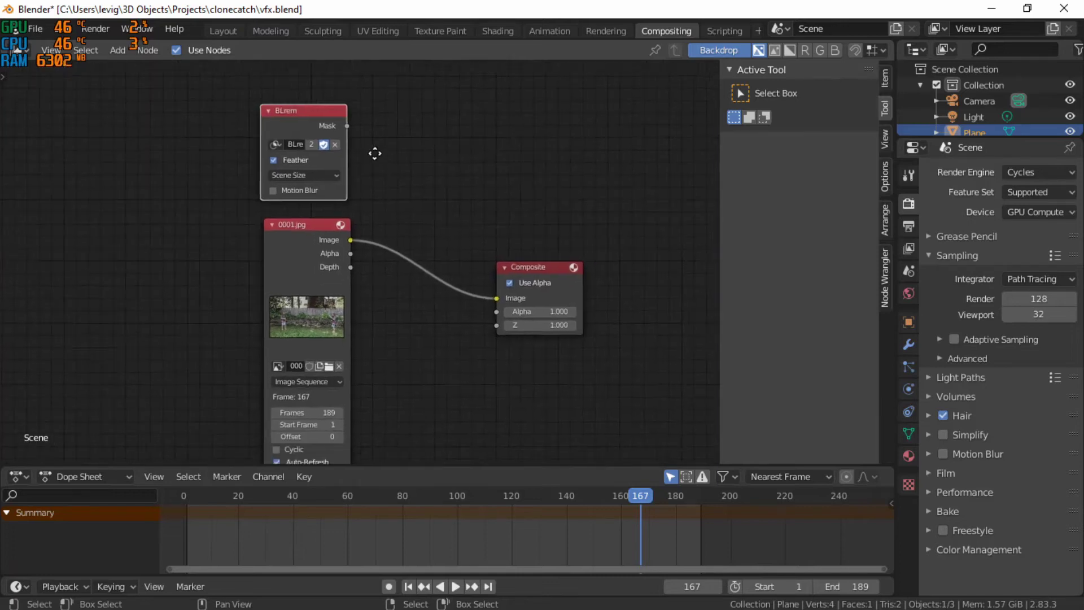
ctrl+shift+click(313, 104)
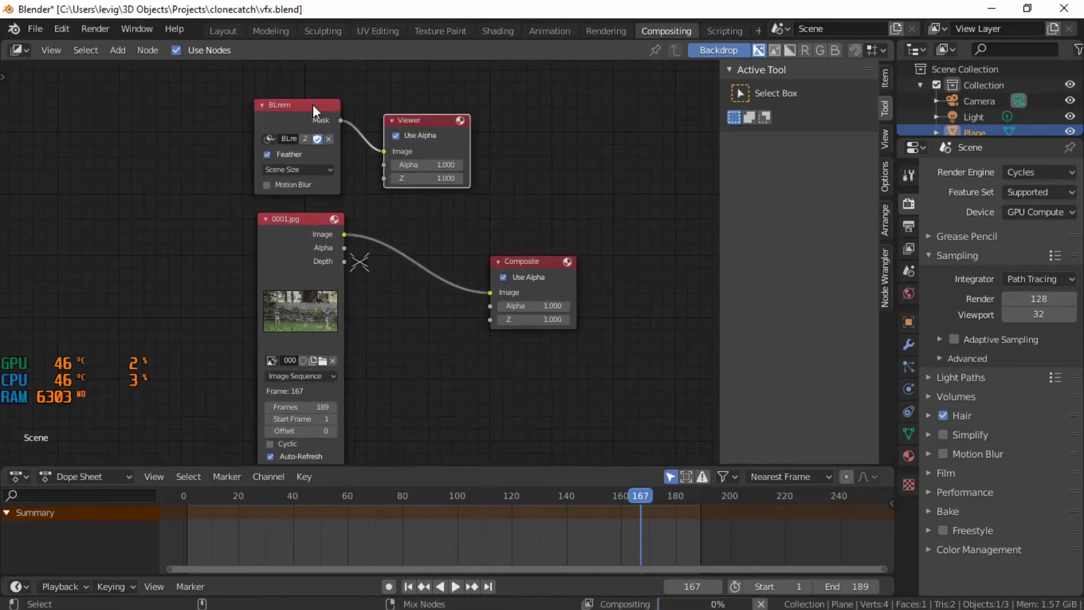
drag(429, 112, 558, 122)
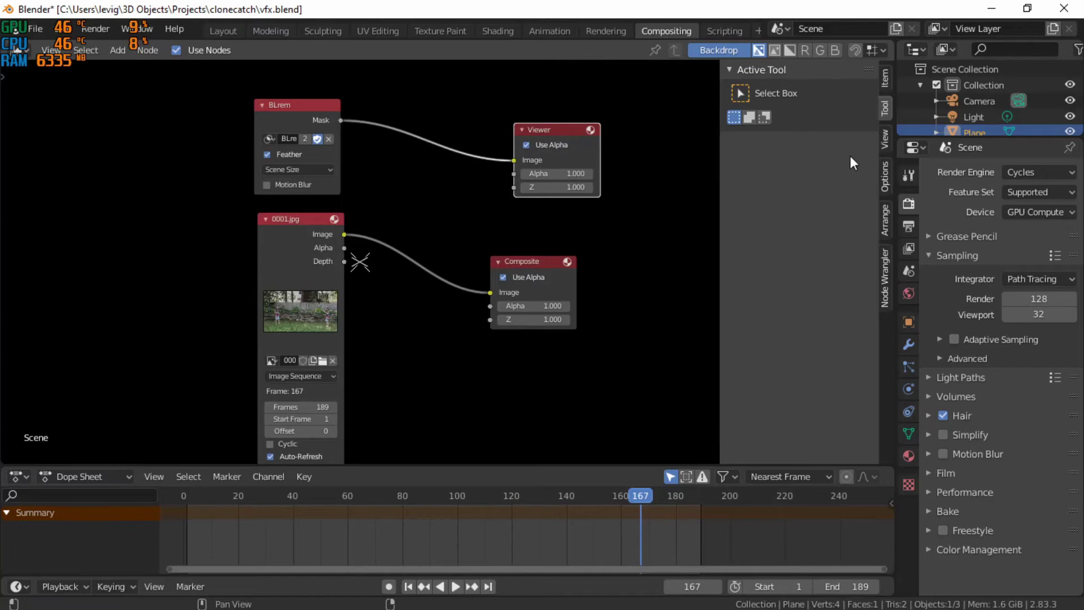
Step: Set the compositor backdrop zoom to 0.40
click(885, 139)
click(835, 111)
text(0.21)
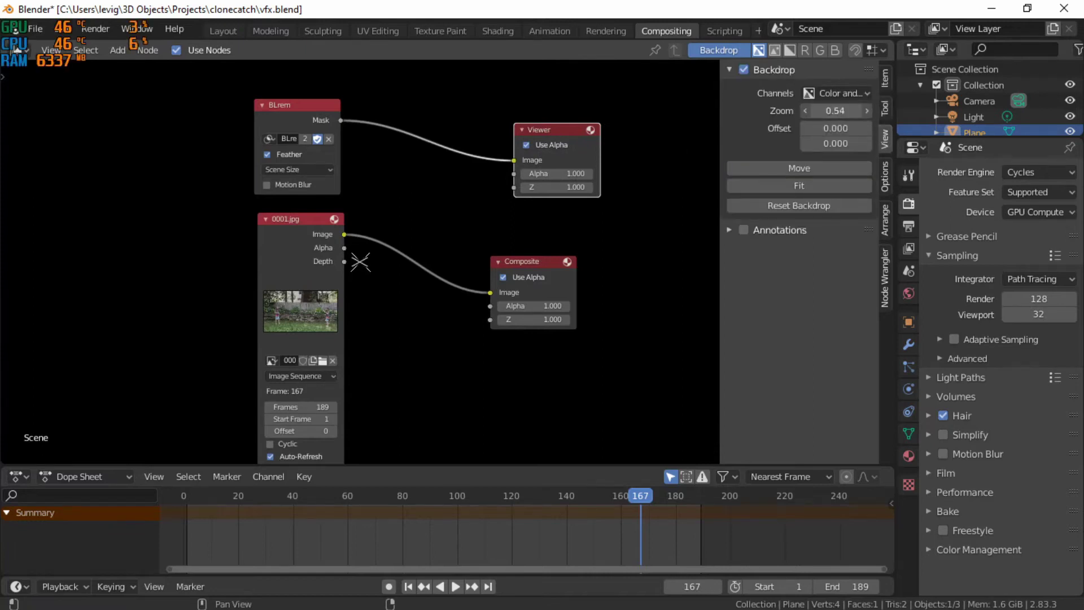
key(Return)
drag(830, 111, 858, 111)
Step: Scrub the footage in the Layout workspace to frame 112, where a mask circle follows the throw, and return to Compositing
mouse_move(417, 492)
mouse_down()
mouse_move(405, 502)
mouse_move(425, 491)
mouse_move(405, 493)
mouse_up()
click(231, 30)
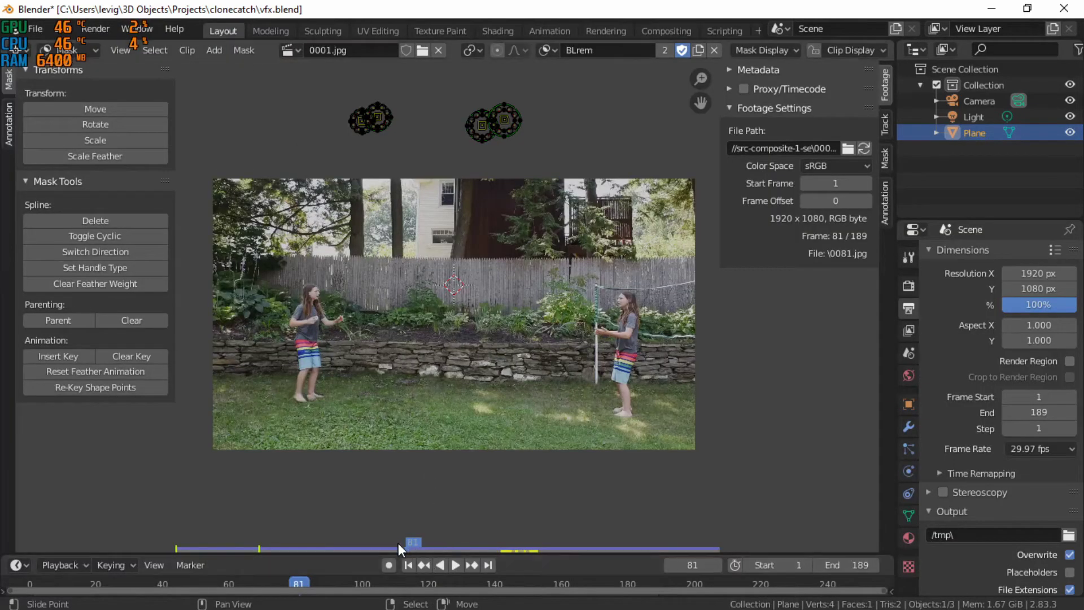
drag(398, 546, 496, 517)
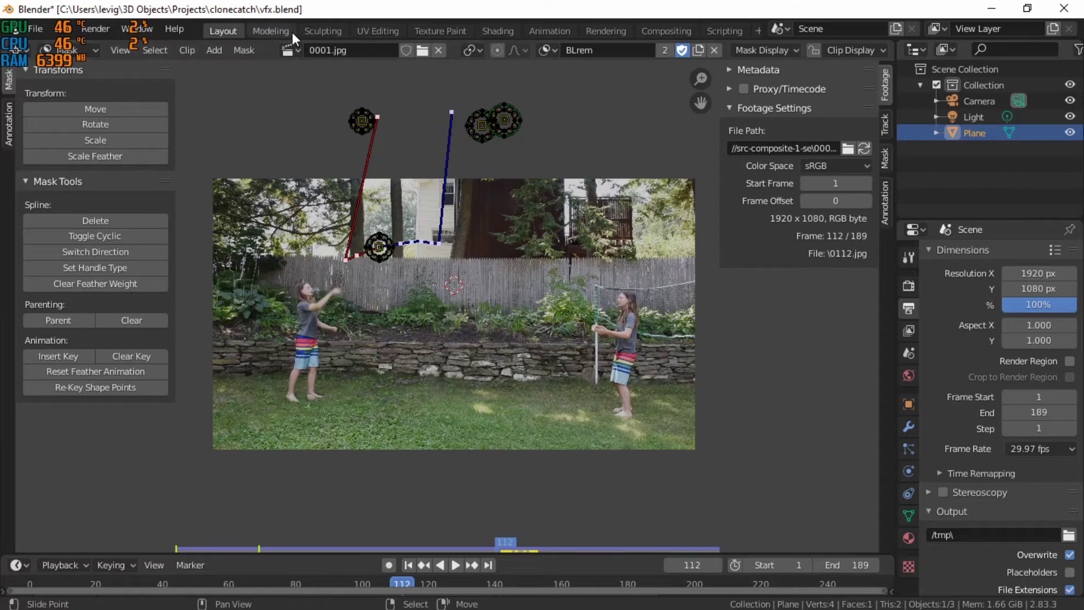
click(654, 30)
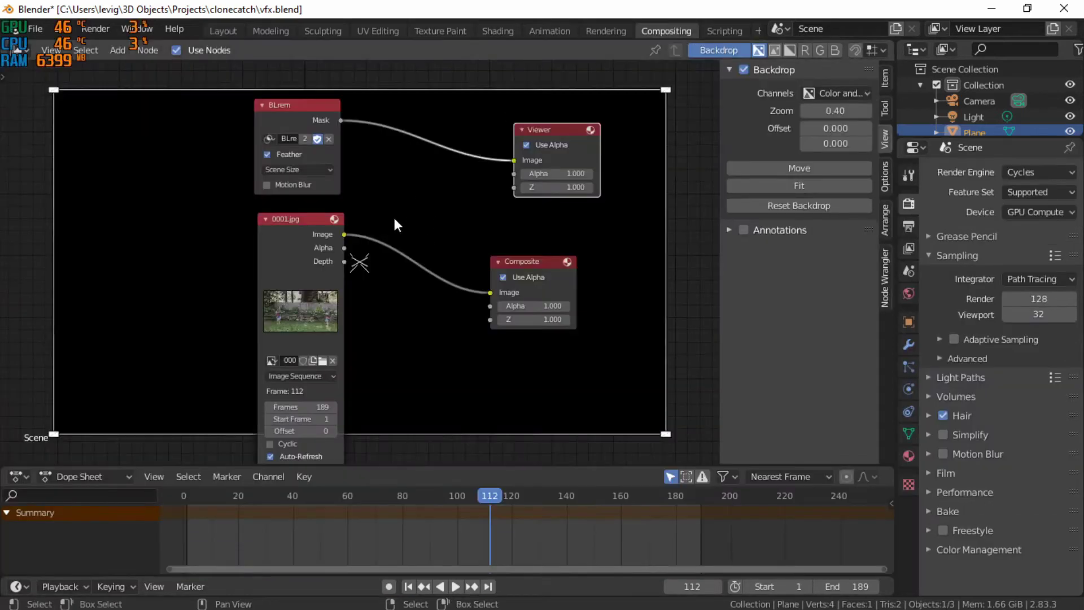
Step: Select all the compositing nodes and move them together down and to the right
drag(187, 107, 571, 376)
key(g)
right_click(628, 347)
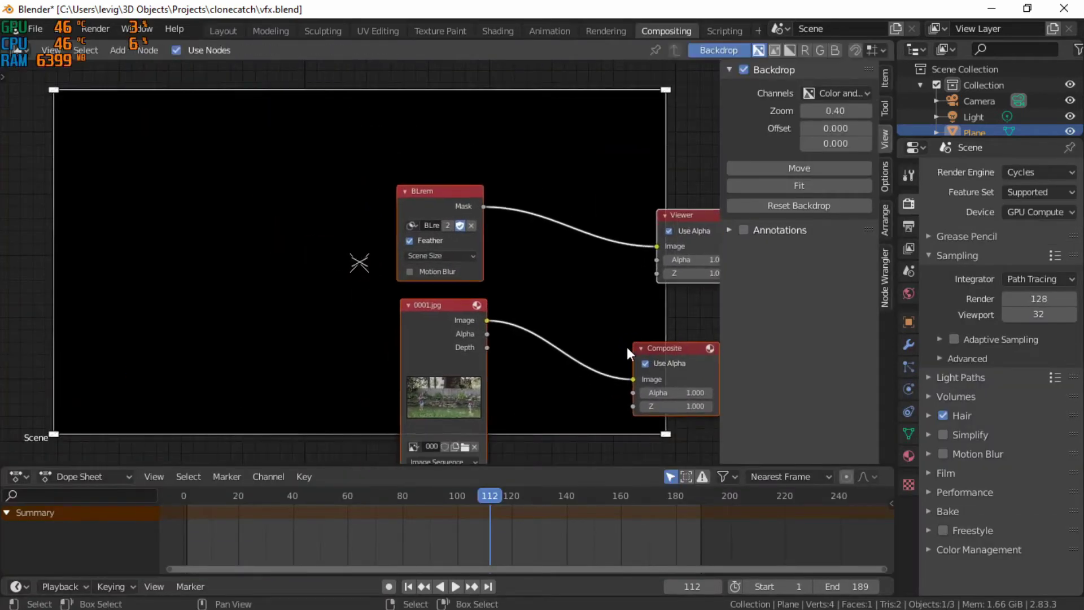
Step: Play the timeline around frame 112 and examine the BLrem mask's movement in the compositor backdrop
click(495, 295)
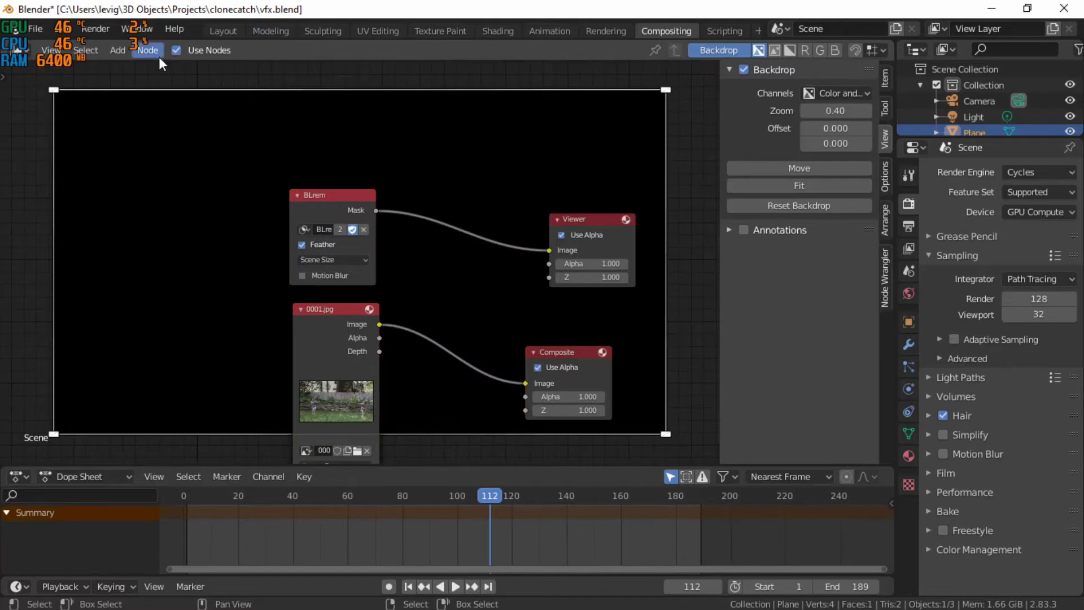
click(502, 251)
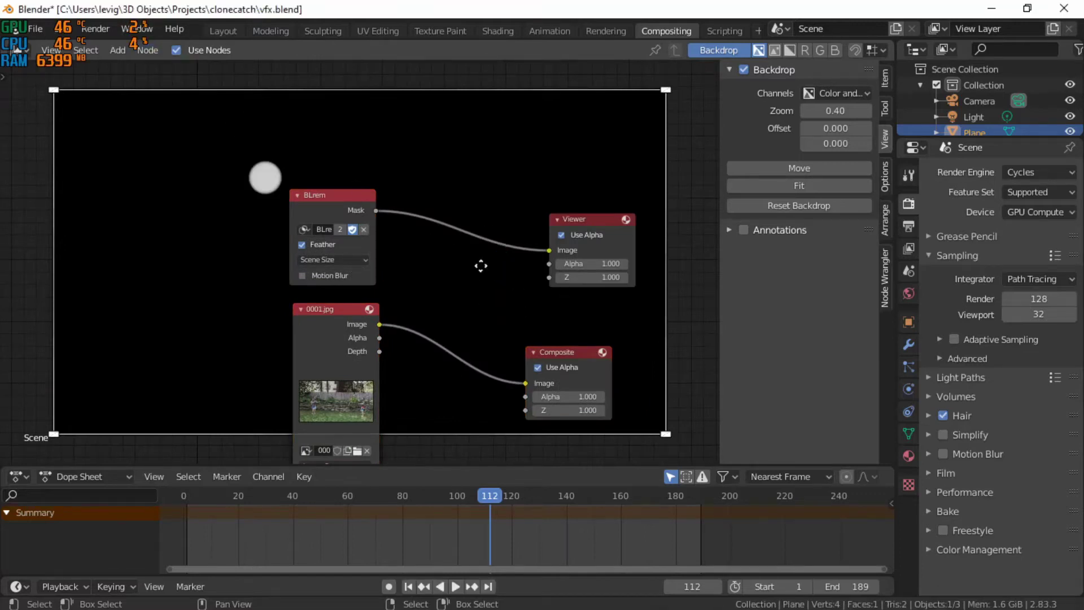
scroll(474, 273, up, 3)
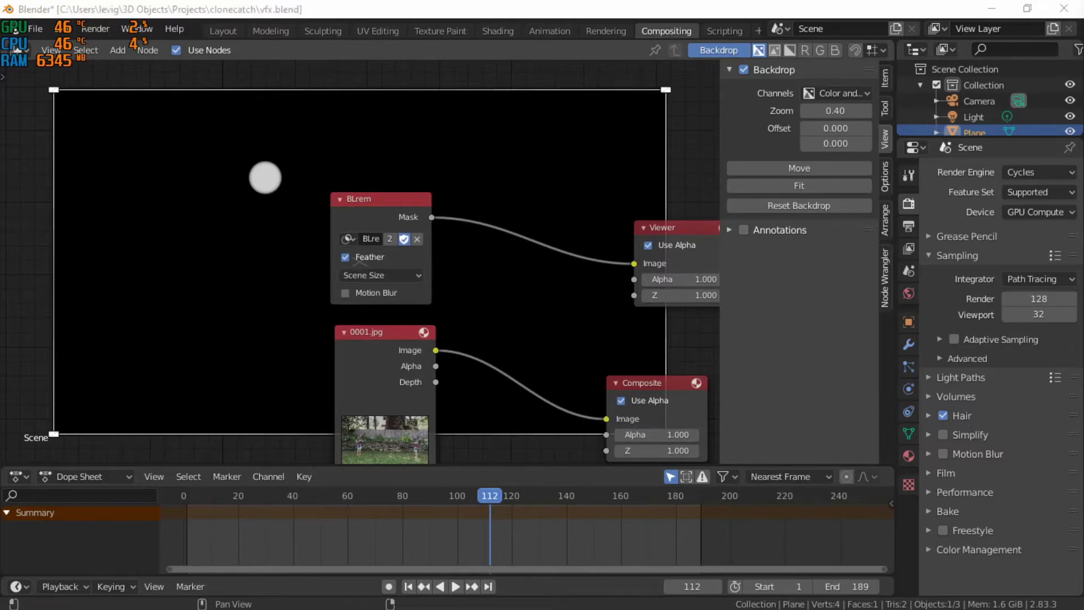
middle_drag(650, 218, 421, 225)
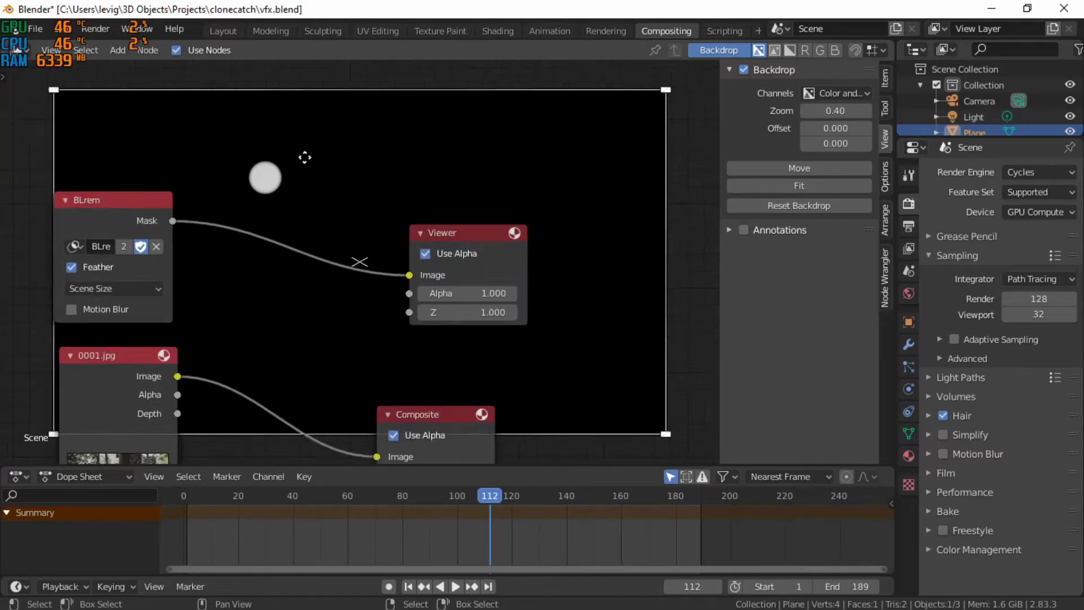
scroll(221, 181, up, 1)
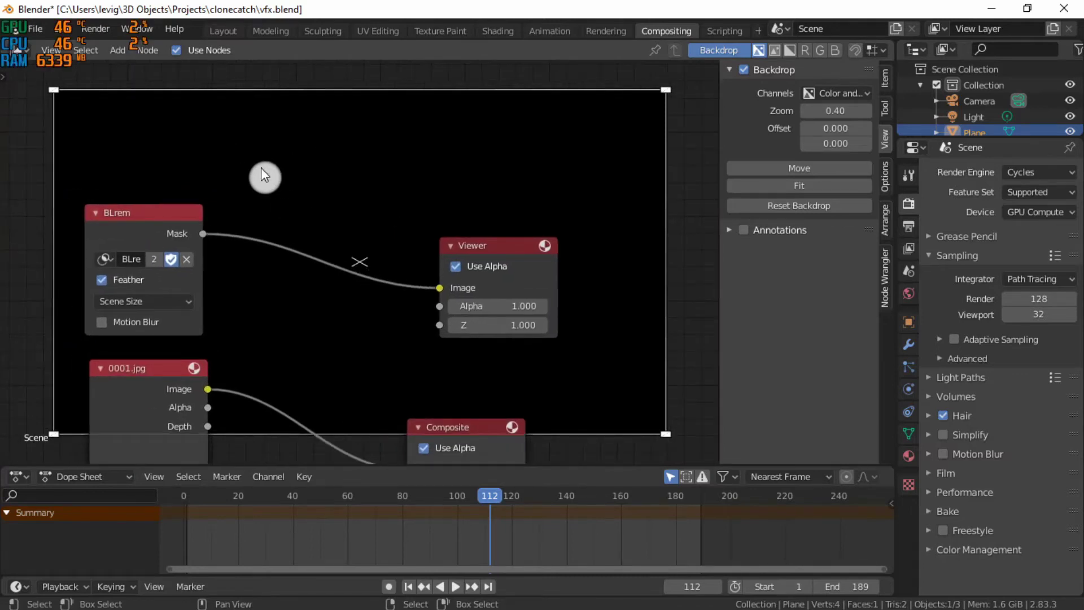
click(481, 245)
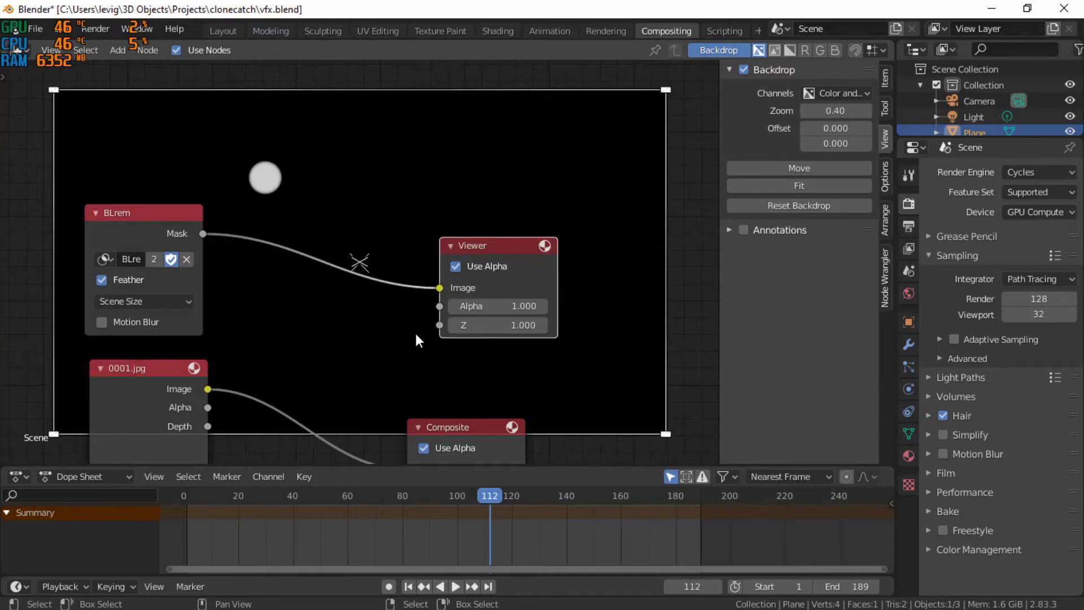
key(space)
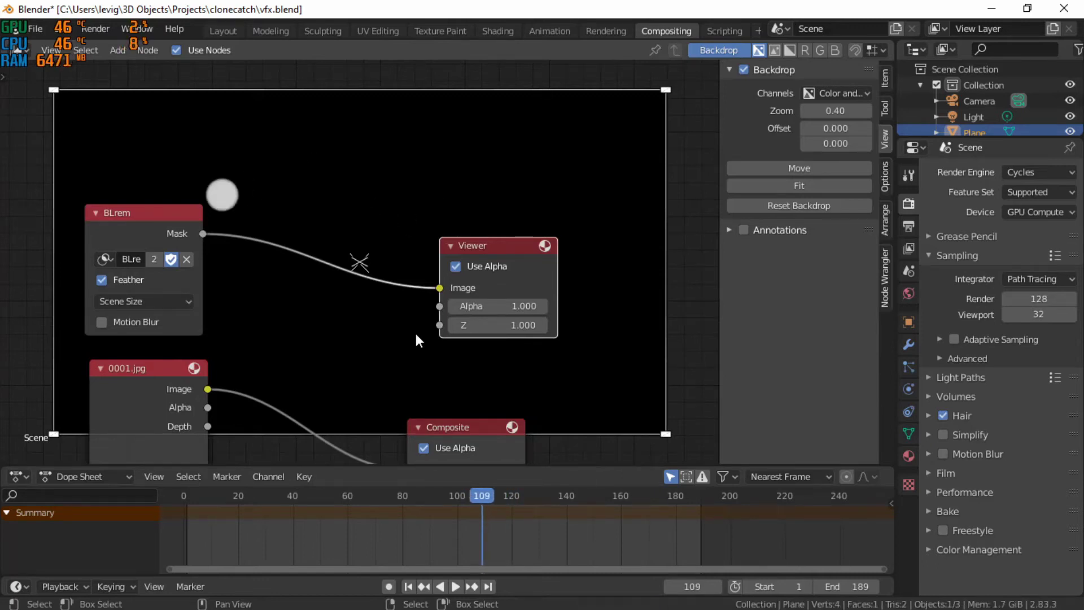
scroll(417, 335, down, 1)
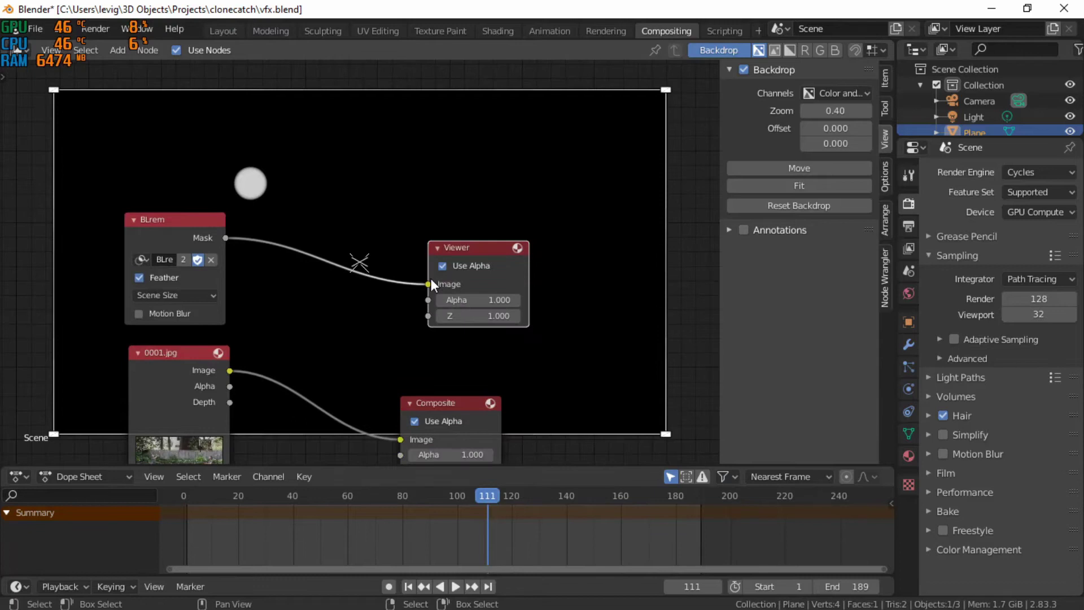
Step: Disconnect the BLrem mask from the Viewer node and delete the Viewer
drag(427, 279, 405, 280)
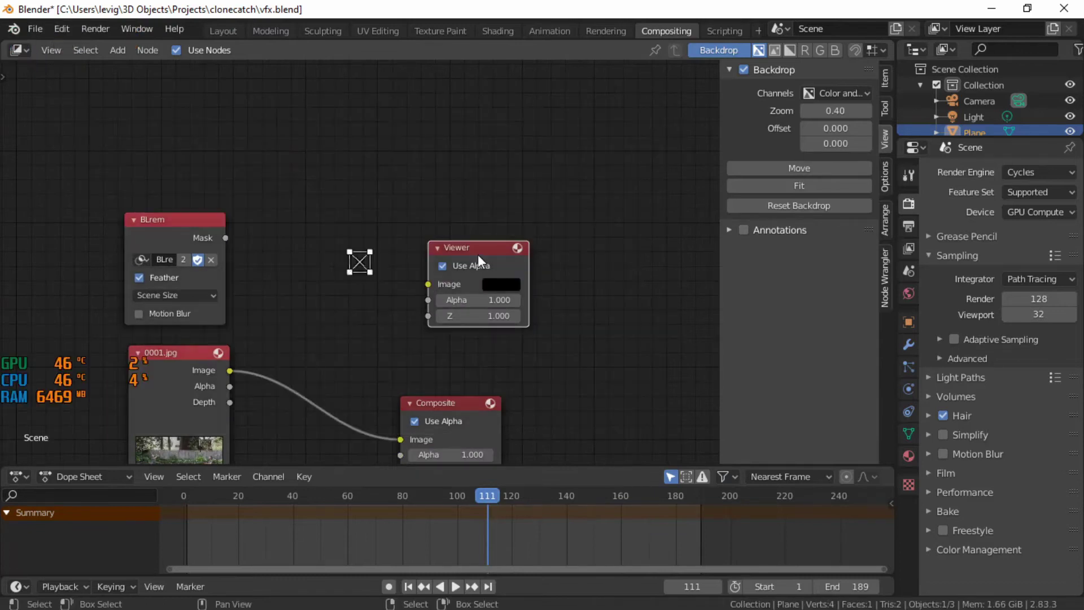
key(x)
key(Home)
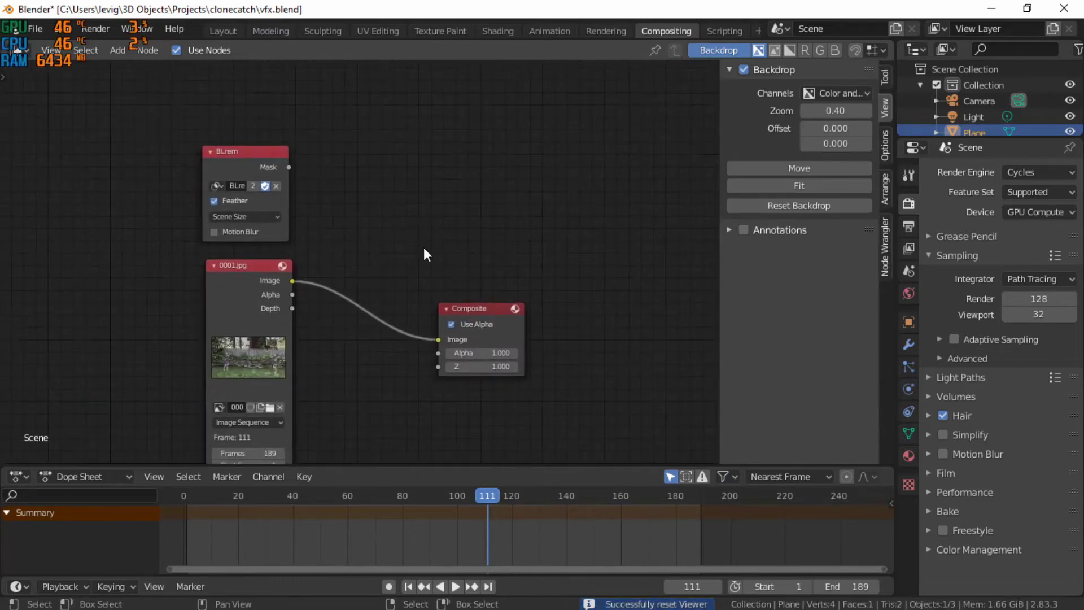
Step: Insert a Mix node between the 0001.jpg sequence and Composite, and link the BLrem mask to its Fac input
scroll(455, 304, up, 1)
drag(513, 319, 553, 290)
key(shift+a)
text(mix)
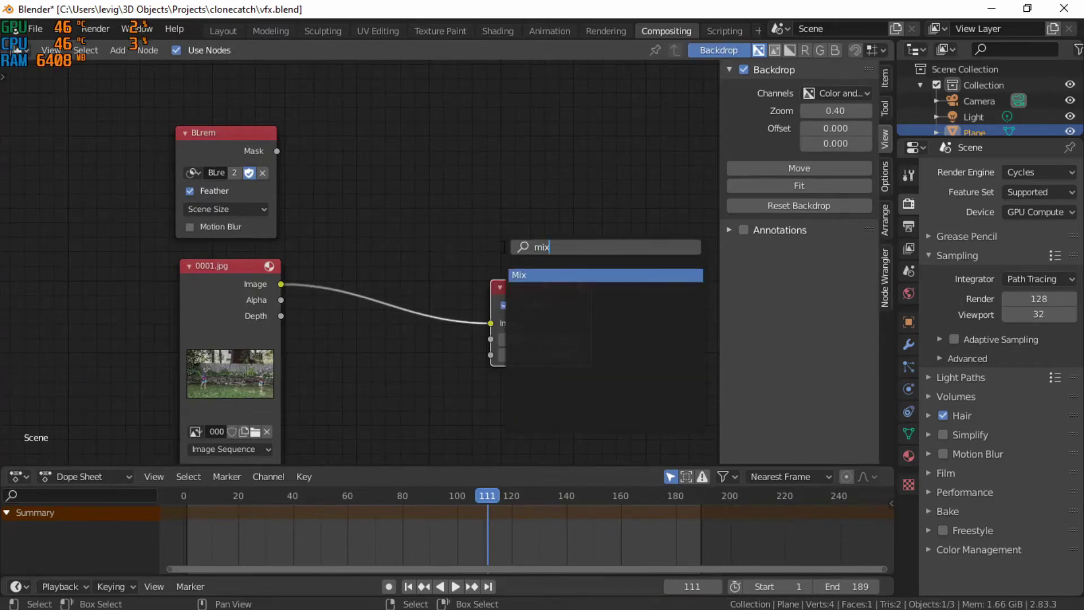
key(Return)
click(397, 226)
drag(466, 276, 445, 281)
drag(275, 151, 390, 311)
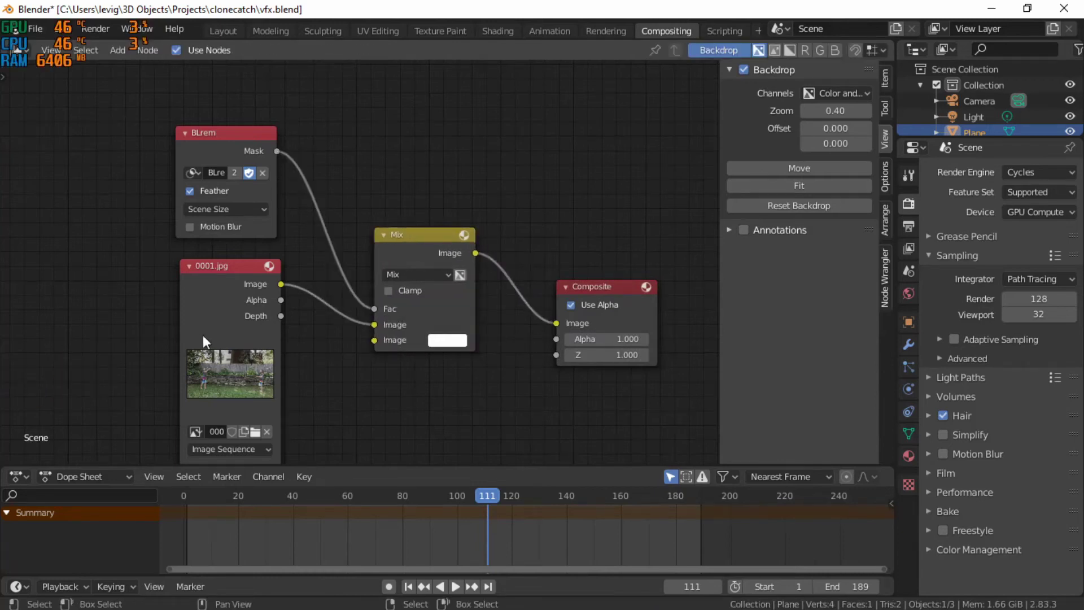
Step: Switch to File Explorer, open the clonecatch folder and bring the blank image into the compositor as an image node
key(alt+Tab)
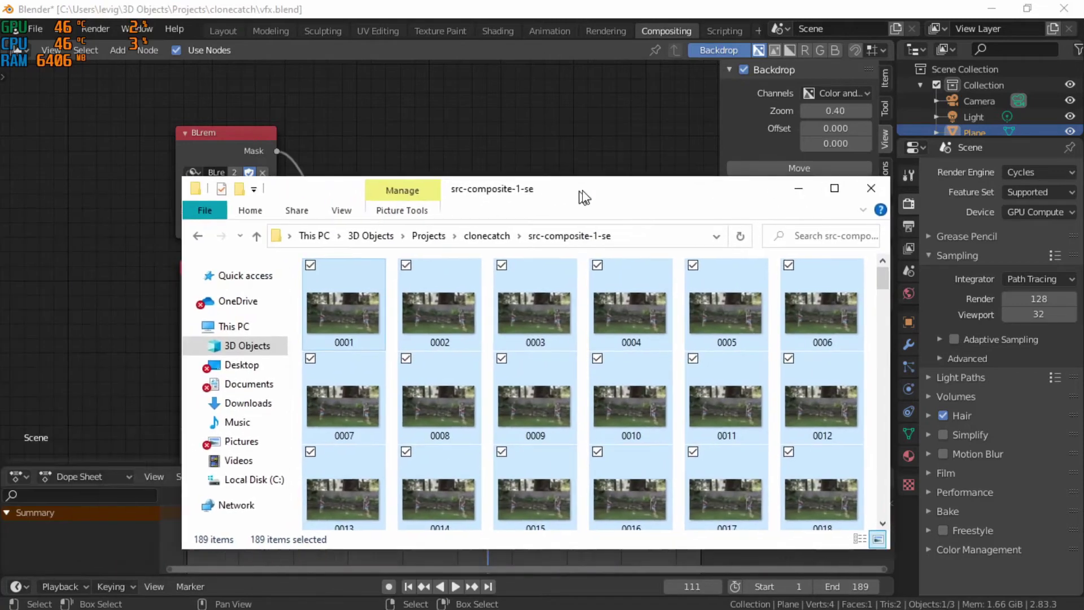
click(546, 242)
click(538, 308)
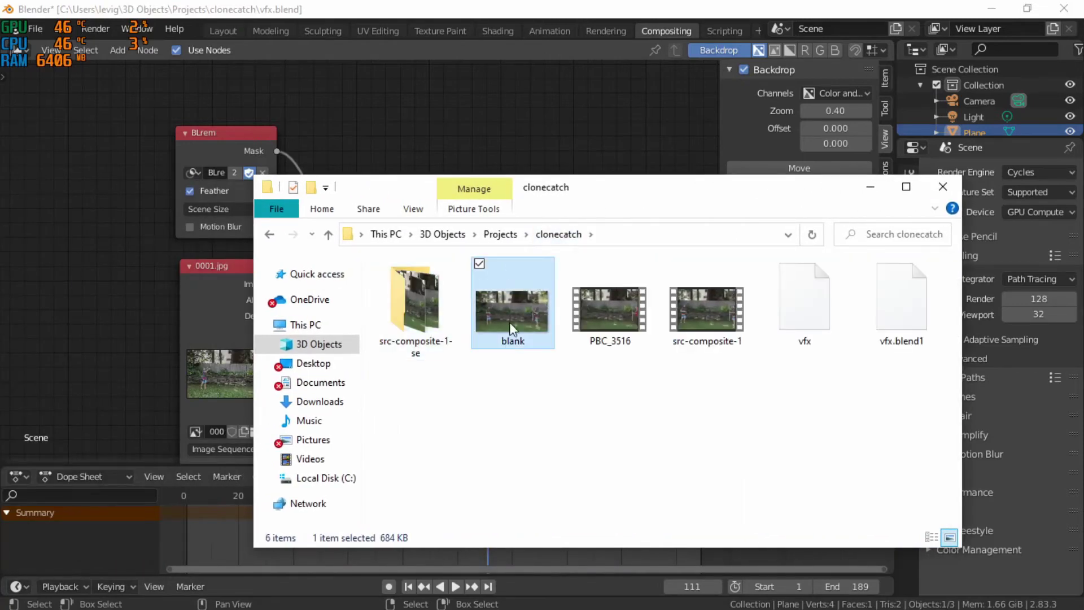
drag(564, 194, 731, 185)
drag(681, 267, 310, 383)
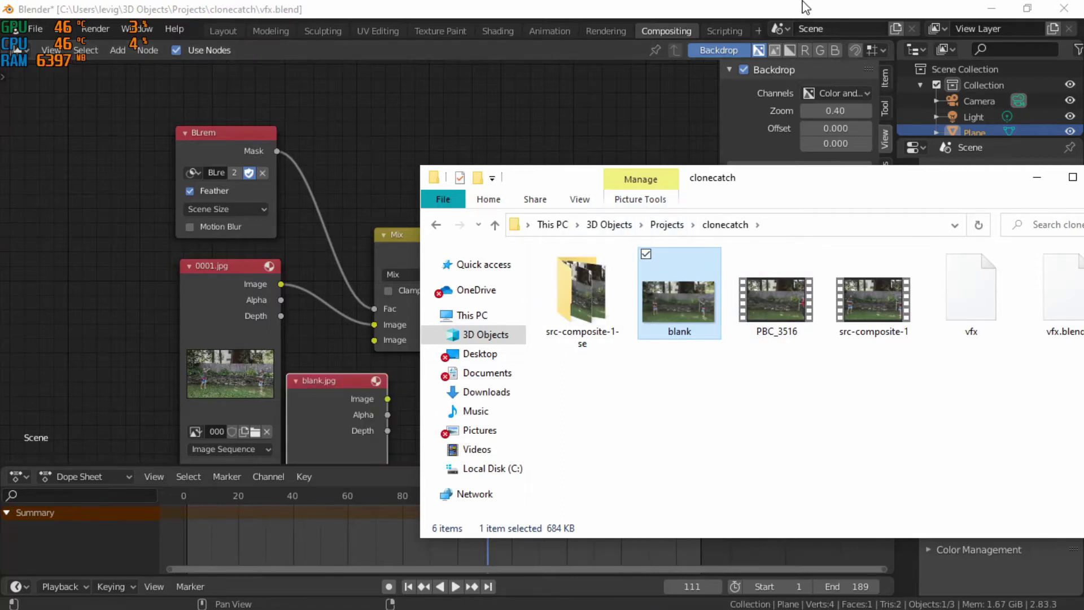
click(1036, 176)
Step: Move the 0001.jpg node aside and link the blank.jpg image to the Mix node's second Image input
middle_drag(404, 268, 472, 210)
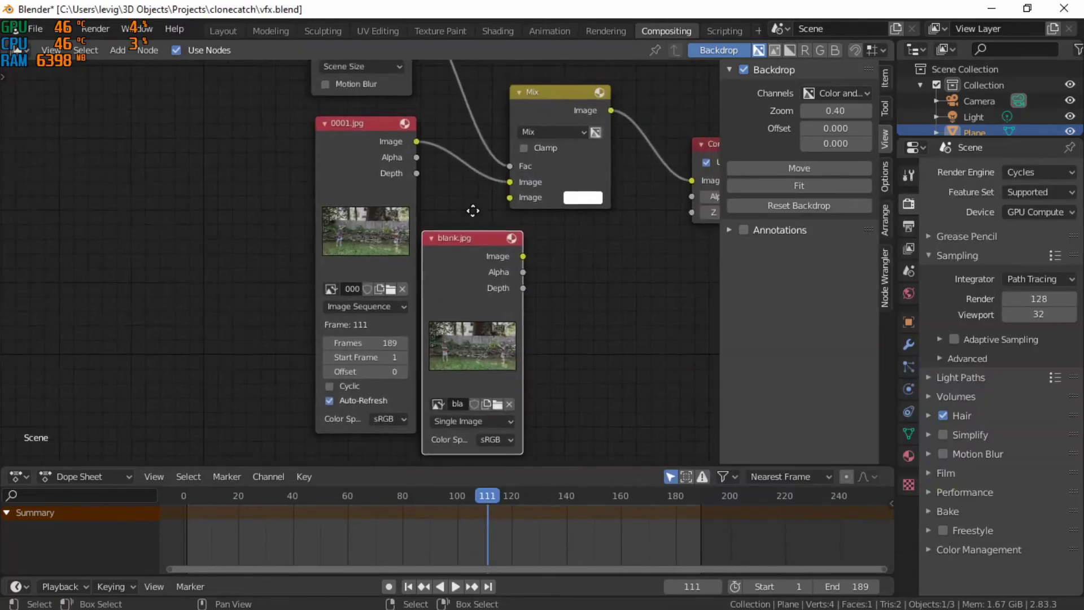
click(397, 143)
drag(323, 138, 319, 138)
drag(480, 254, 510, 197)
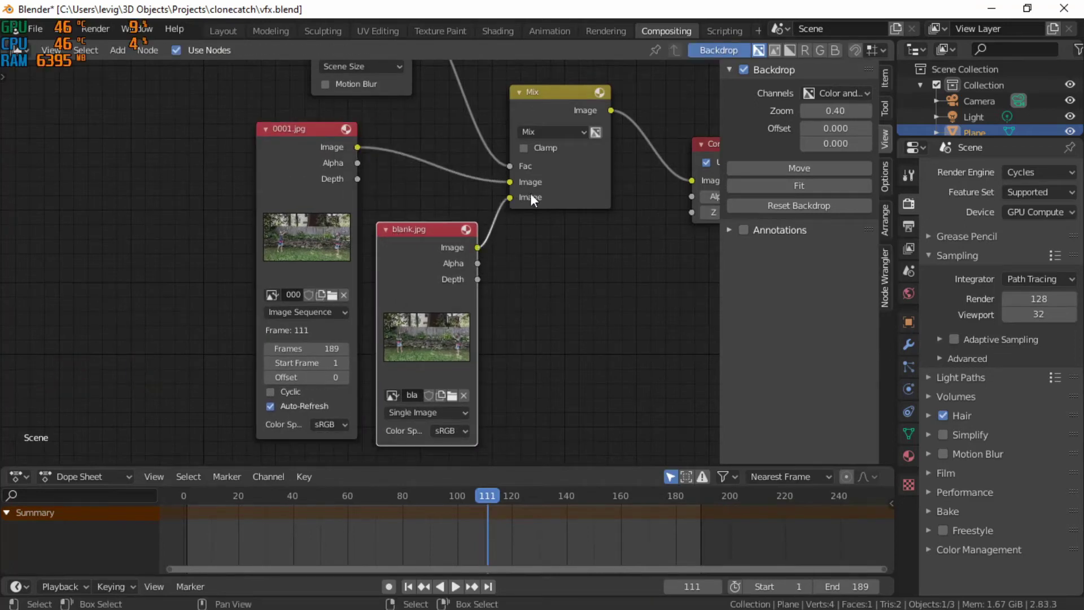
Step: Render the composited frame, inspect the ball removal and close the render window
middle_drag(530, 193, 387, 287)
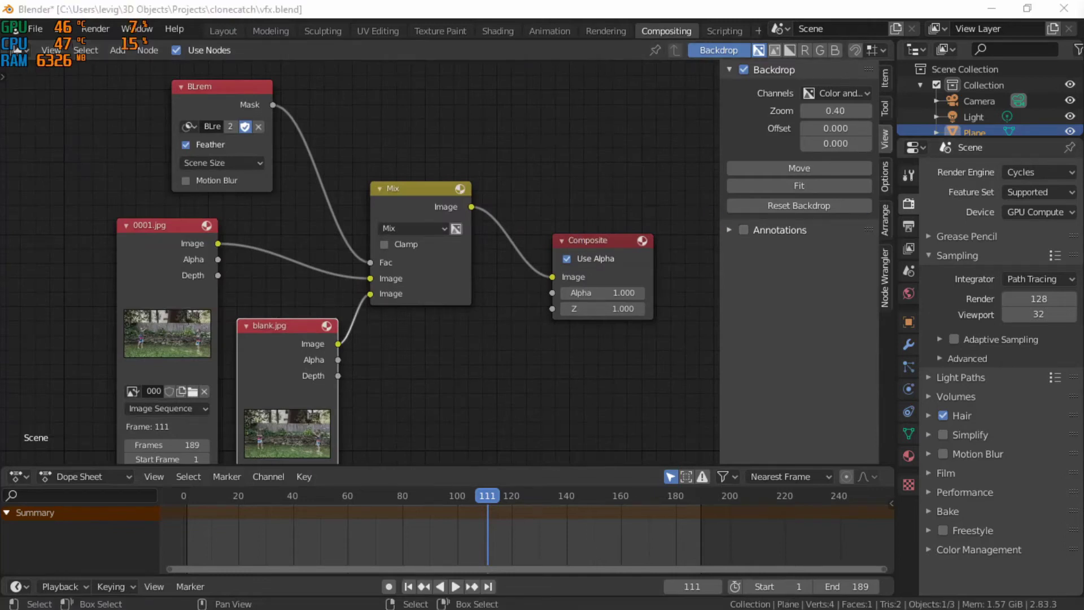
key(F12)
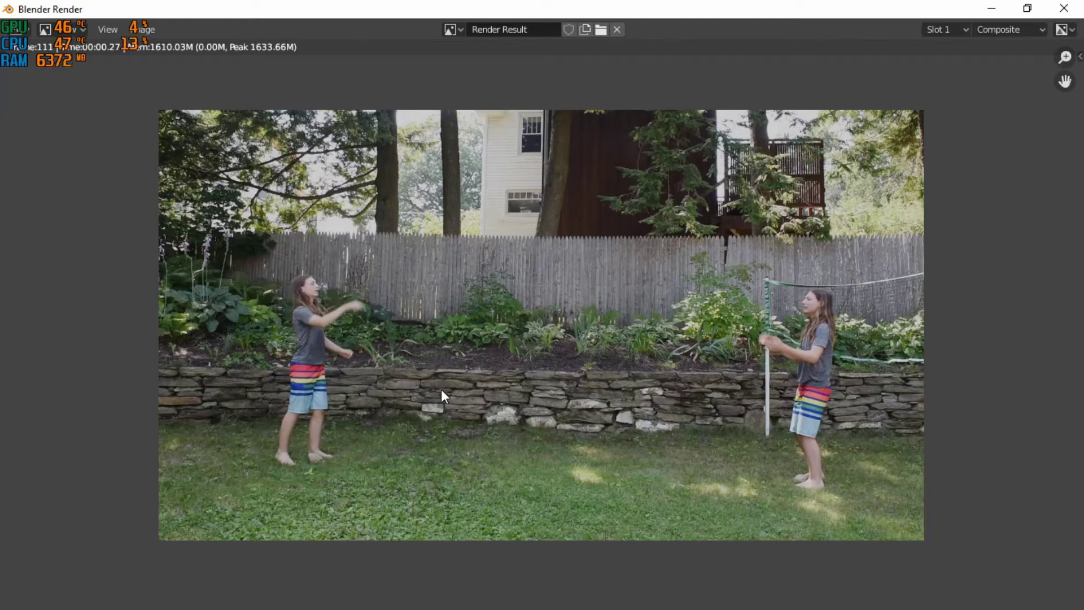
click(1063, 8)
middle_drag(456, 418, 464, 357)
scroll(432, 344, down, 1)
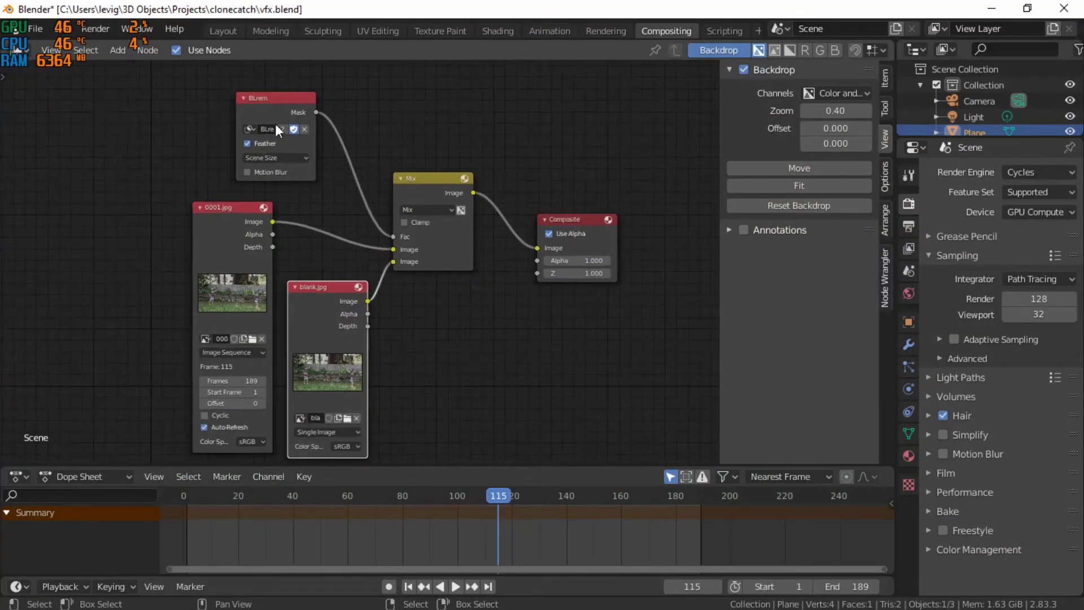
Step: Shift the BLrem mask node slightly, check the mask splines in the Layout workspace and return to Compositing
drag(260, 101, 240, 100)
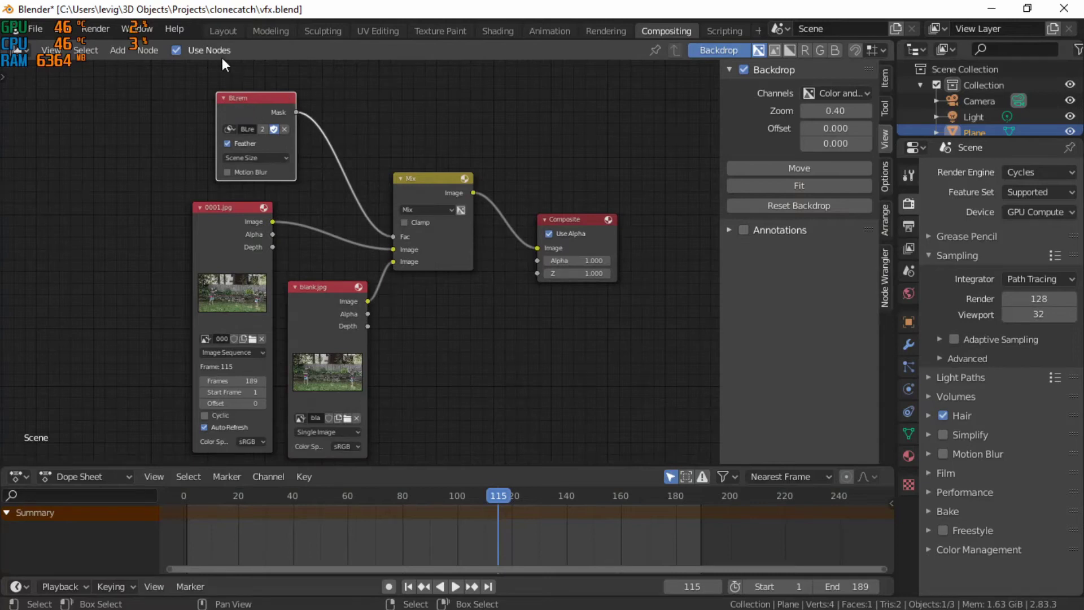
click(220, 28)
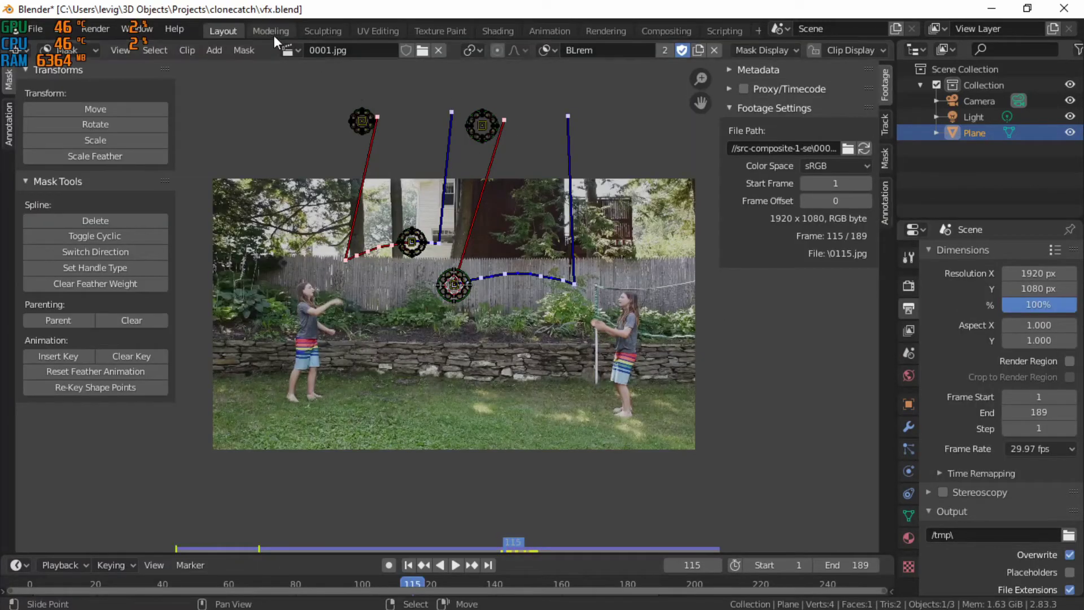
click(669, 32)
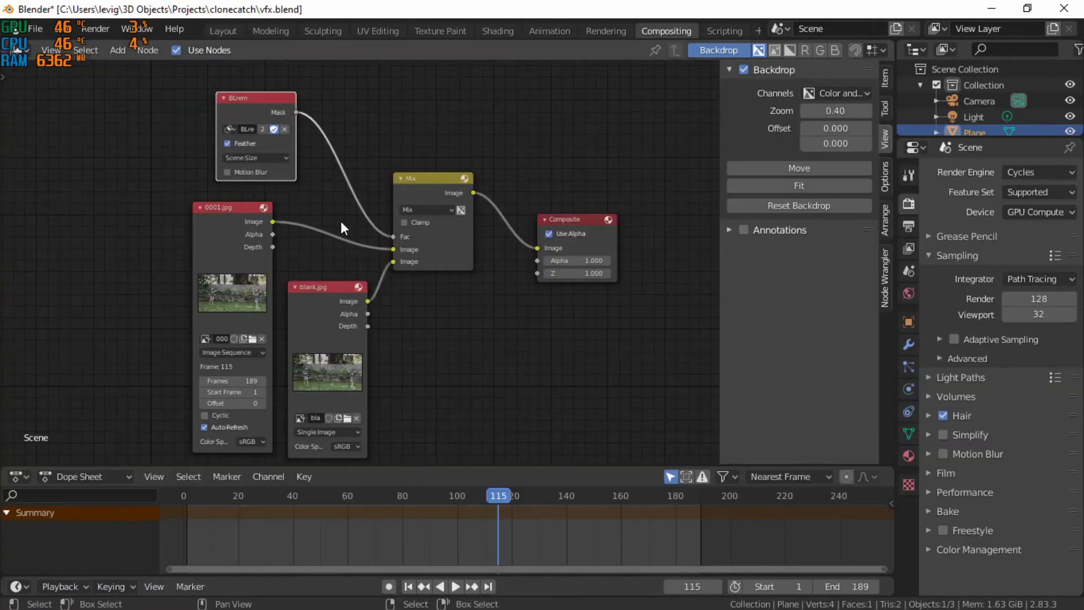
Step: Reposition the 0001.jpg and blank.jpg image nodes slightly farther from the Mix node
scroll(354, 189, up, 1)
middle_drag(380, 188, 379, 159)
click(290, 165)
mouse_move(290, 165)
mouse_down()
mouse_move(321, 184)
mouse_move(273, 170)
mouse_up()
drag(422, 273, 406, 269)
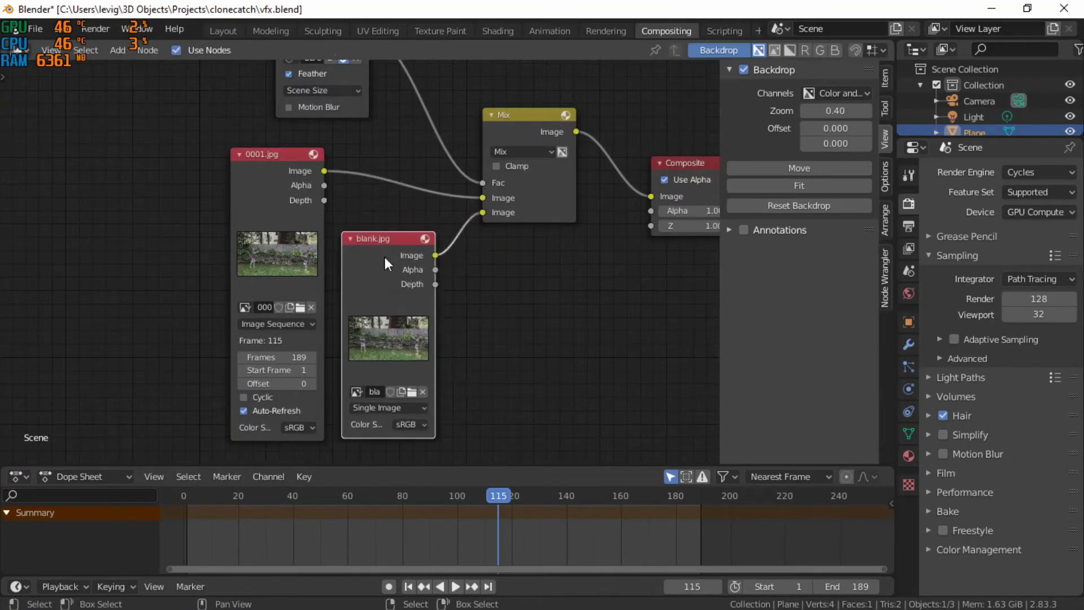
drag(291, 176, 275, 186)
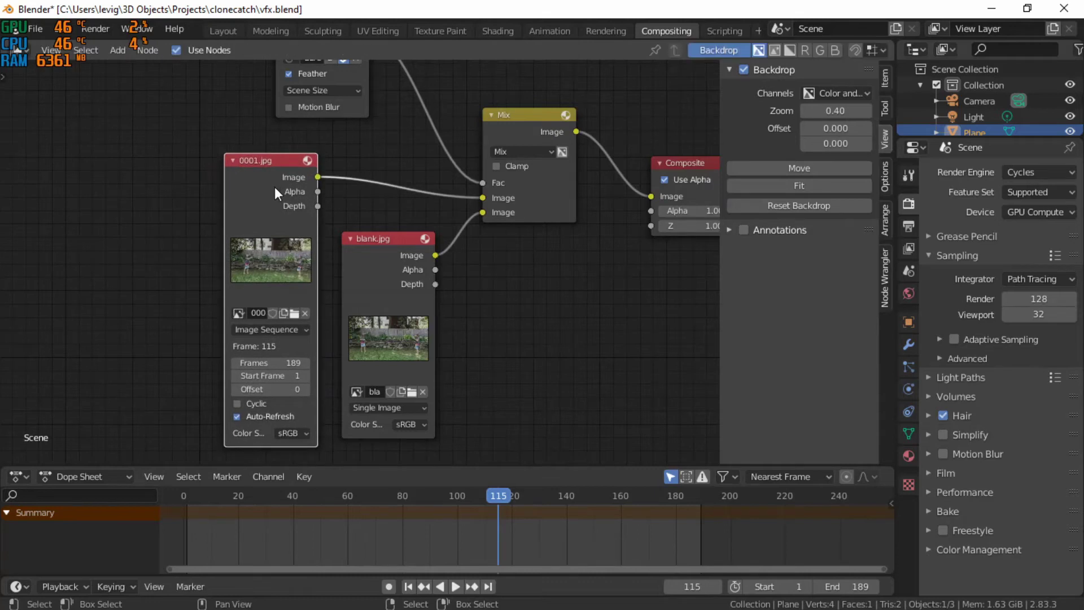
drag(406, 251, 397, 254)
scroll(448, 221, down, 3)
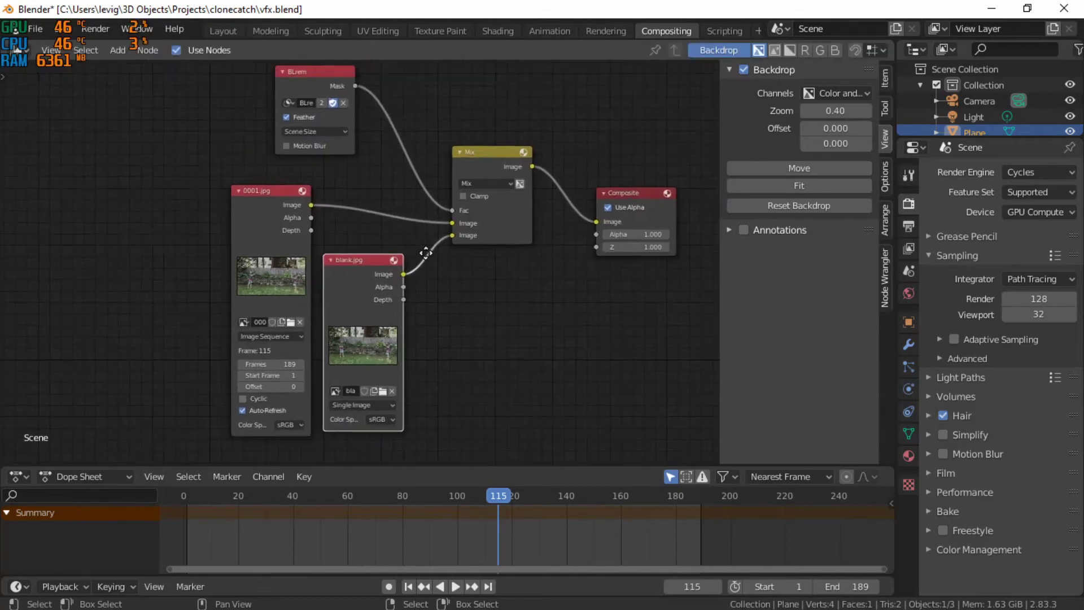
scroll(413, 274, up, 2)
scroll(409, 274, down, 2)
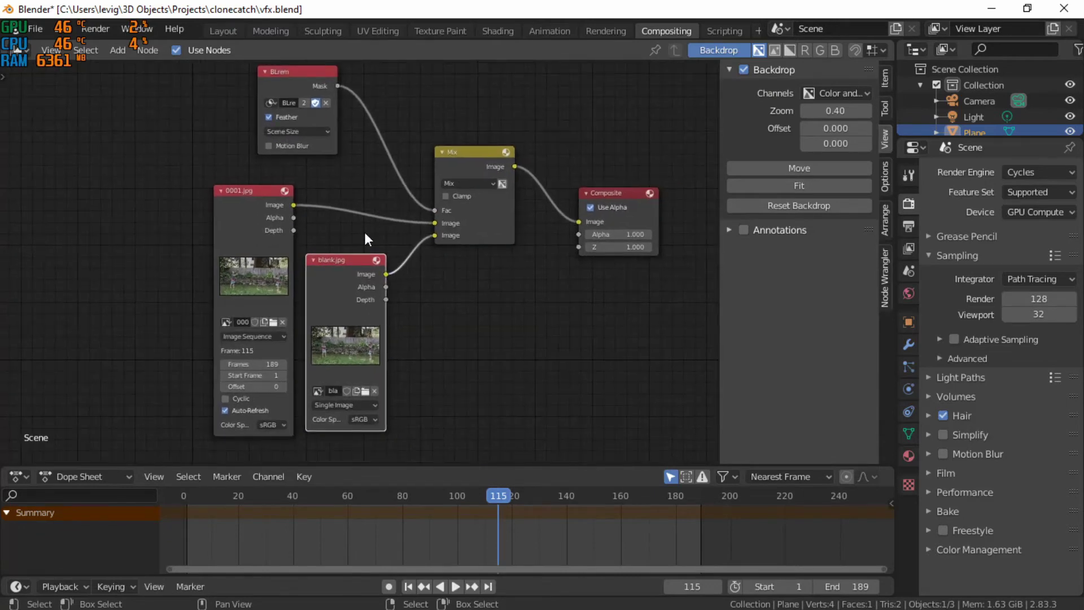
scroll(364, 229, down, 1)
Step: Open the render output path browser and go to 3D Objects\Projects\clonecatch
click(908, 226)
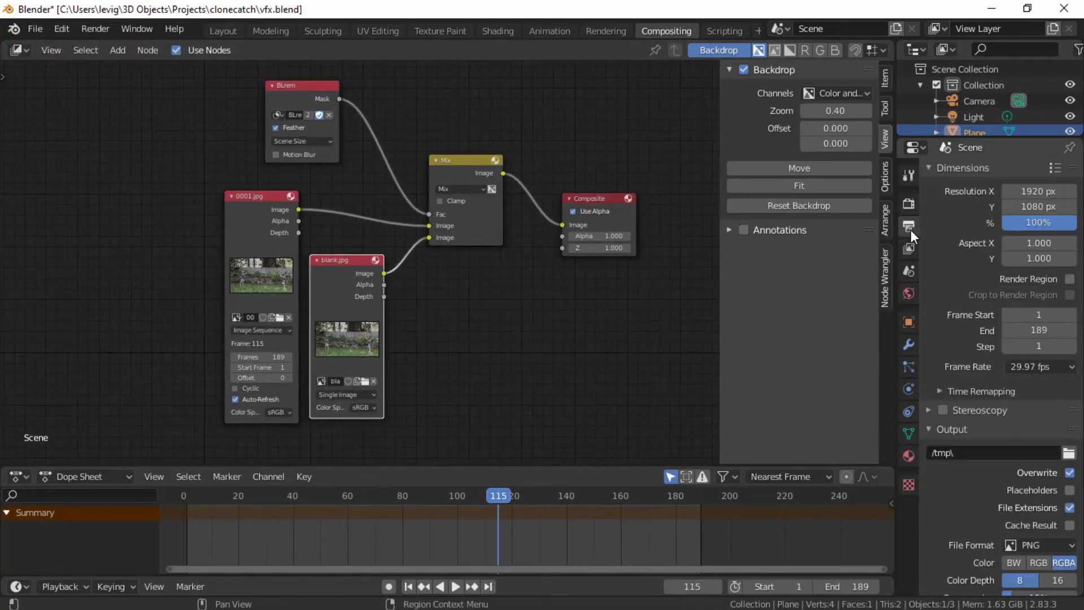
click(1067, 453)
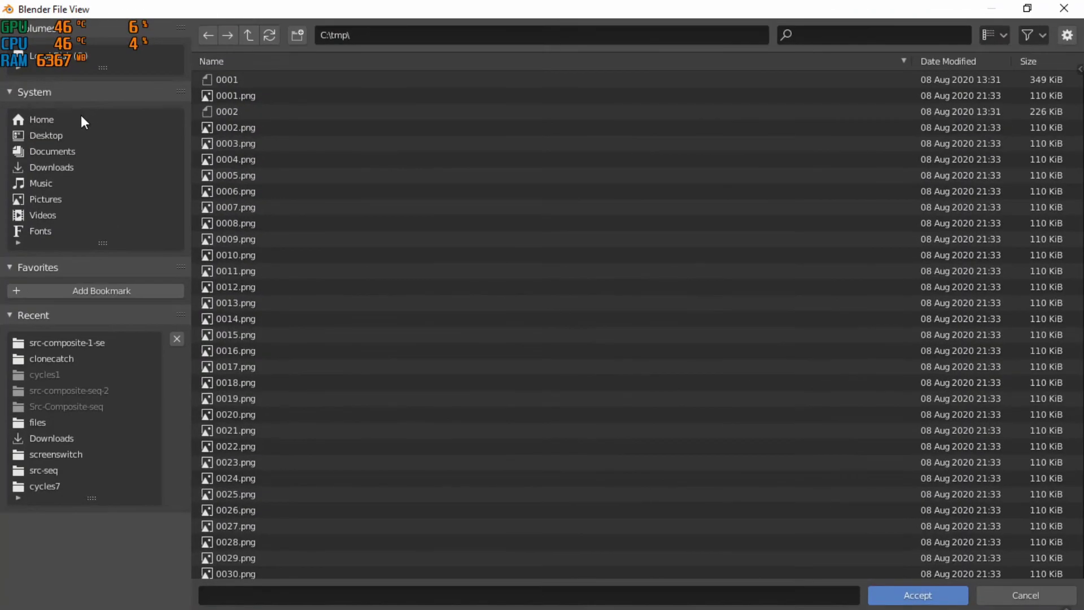
click(80, 117)
click(245, 137)
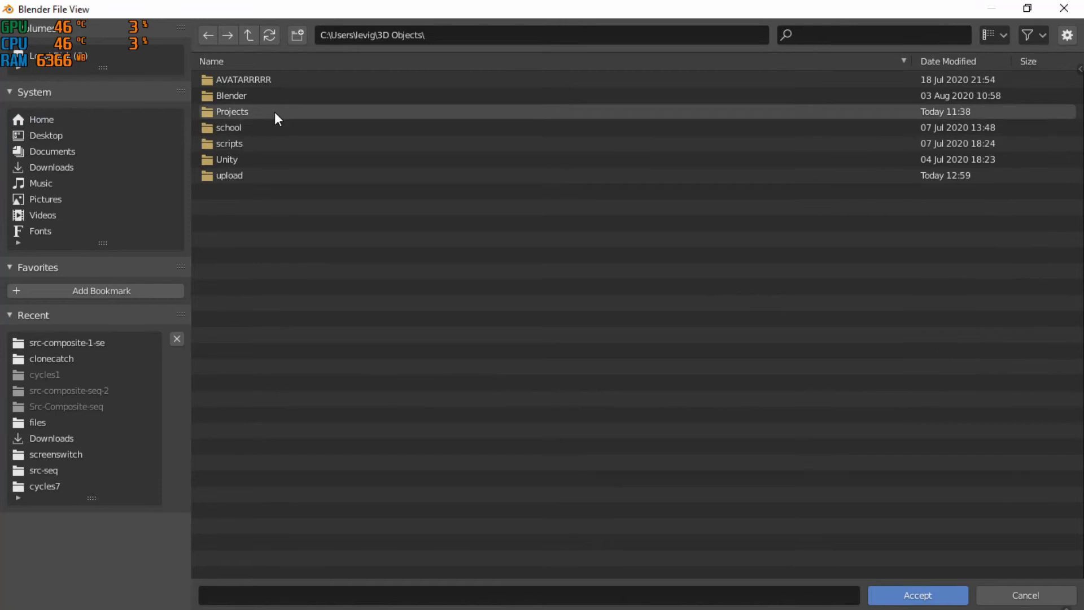
double_click(274, 111)
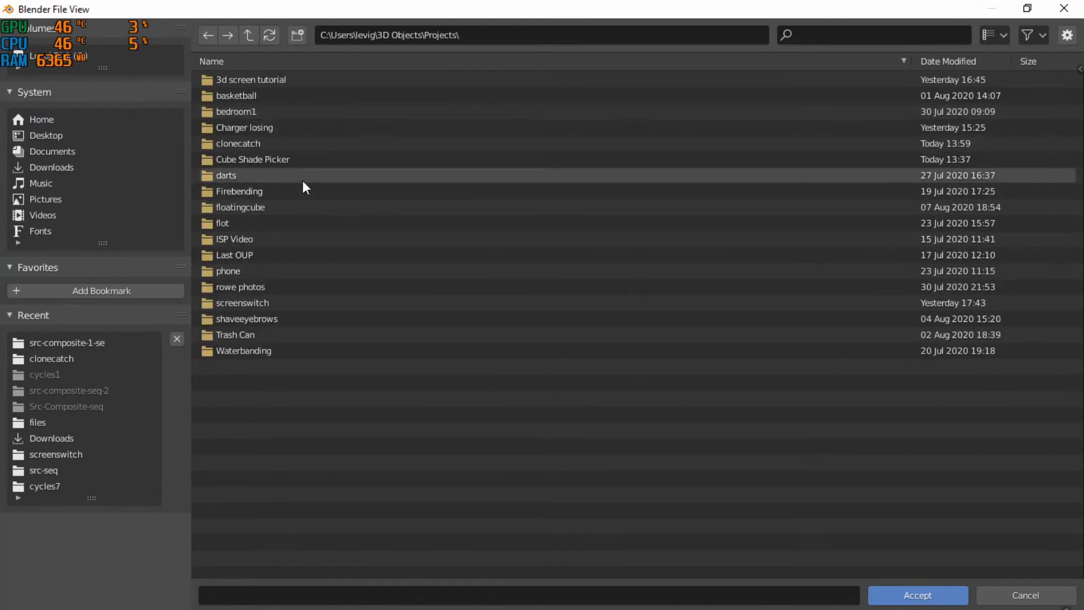
double_click(319, 145)
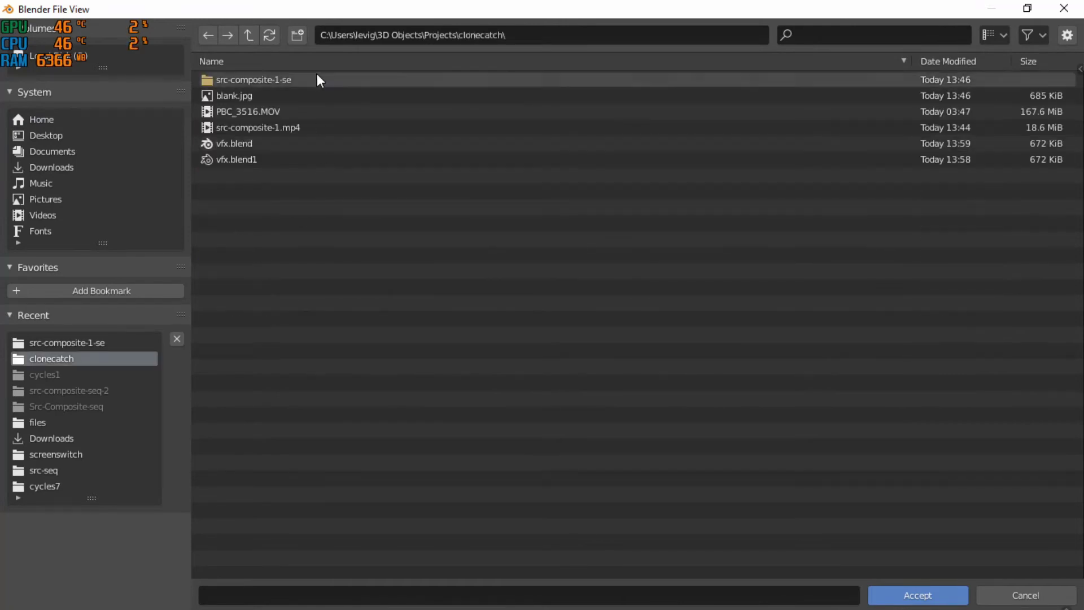
Step: Create a folder named src-composite-2-seq in clonecatch and open it for the render output
click(299, 36)
text(src-composite-2-seq)
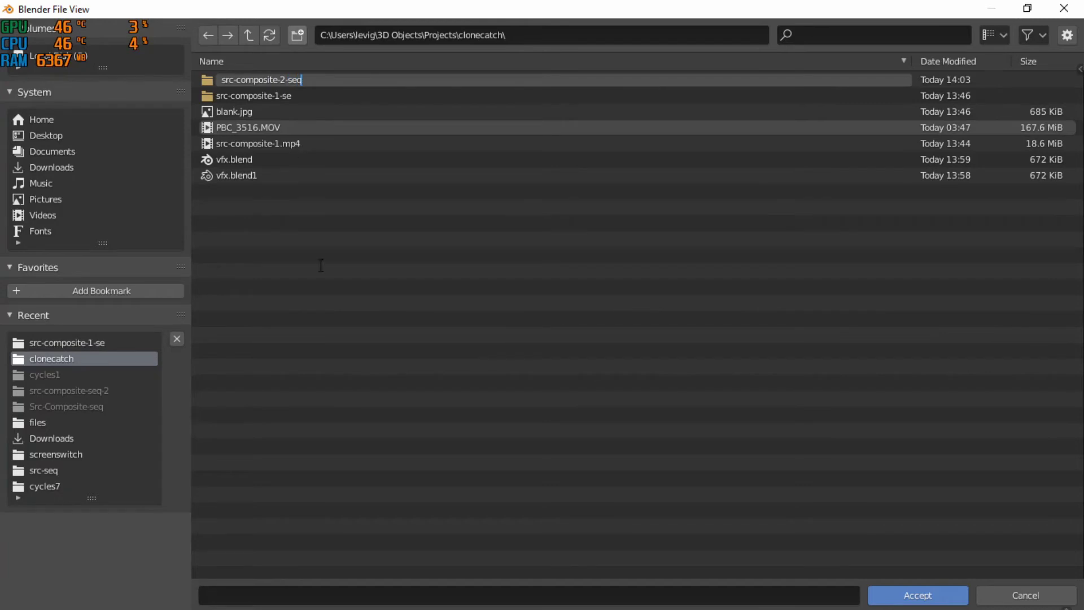
key(Return)
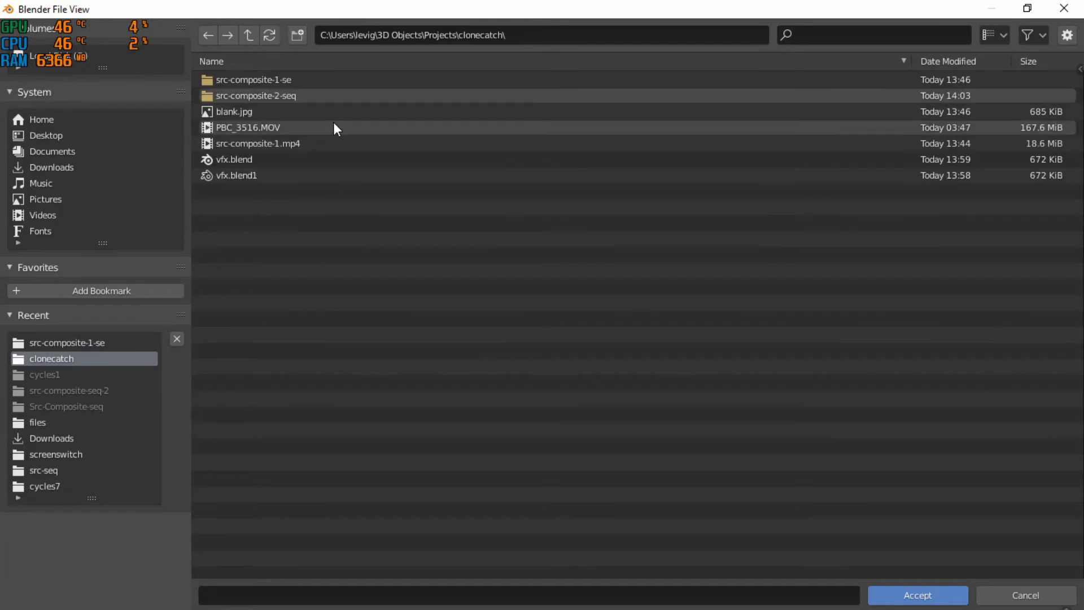
double_click(315, 98)
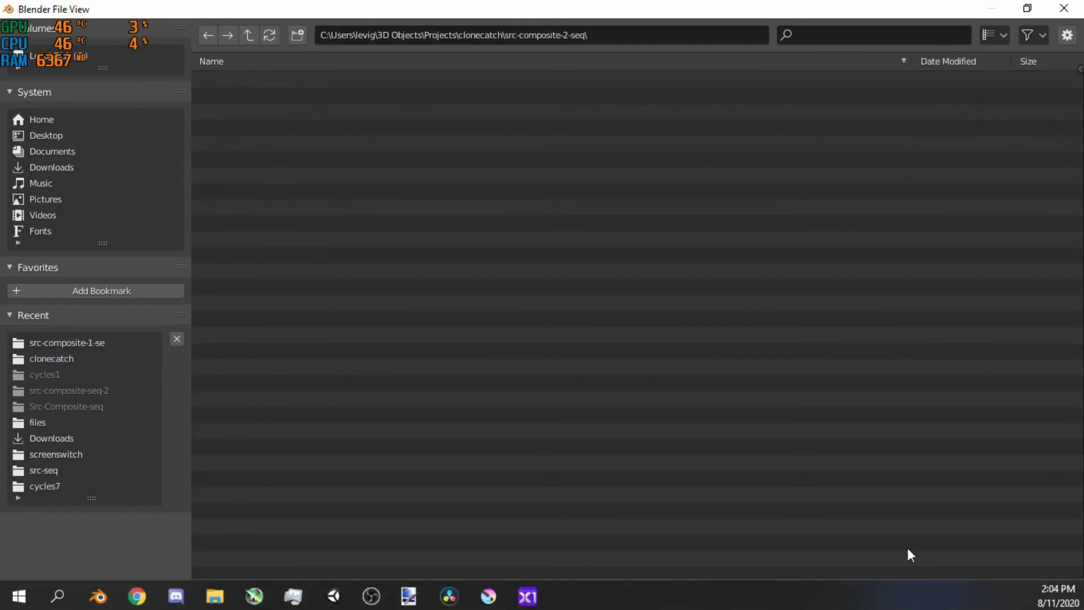
Step: Accept src-composite-2-seq as the render output folder and render the animation
click(910, 594)
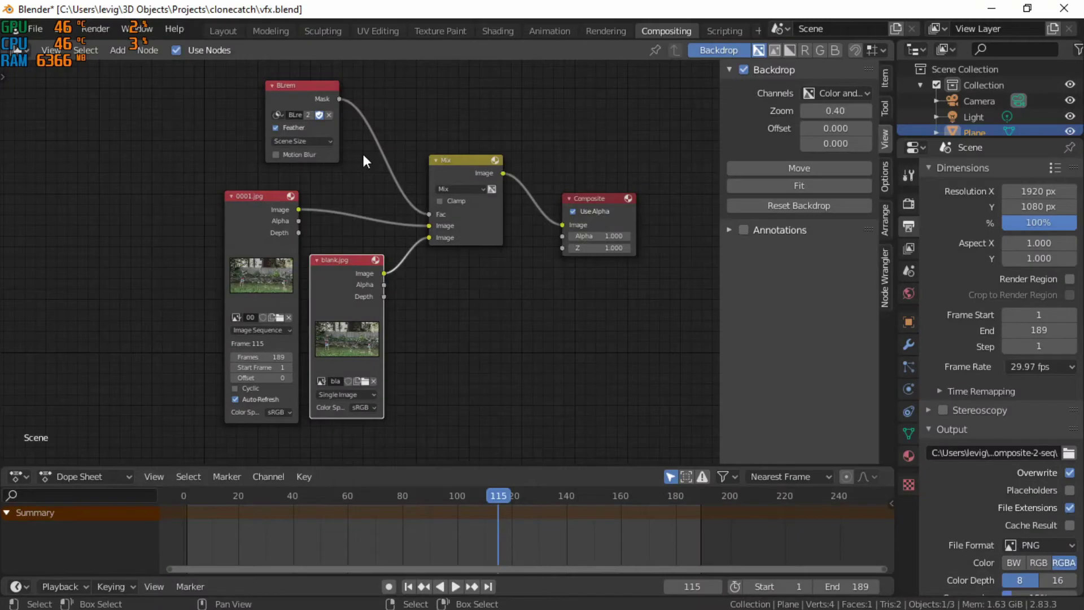
key(ctrl+F12)
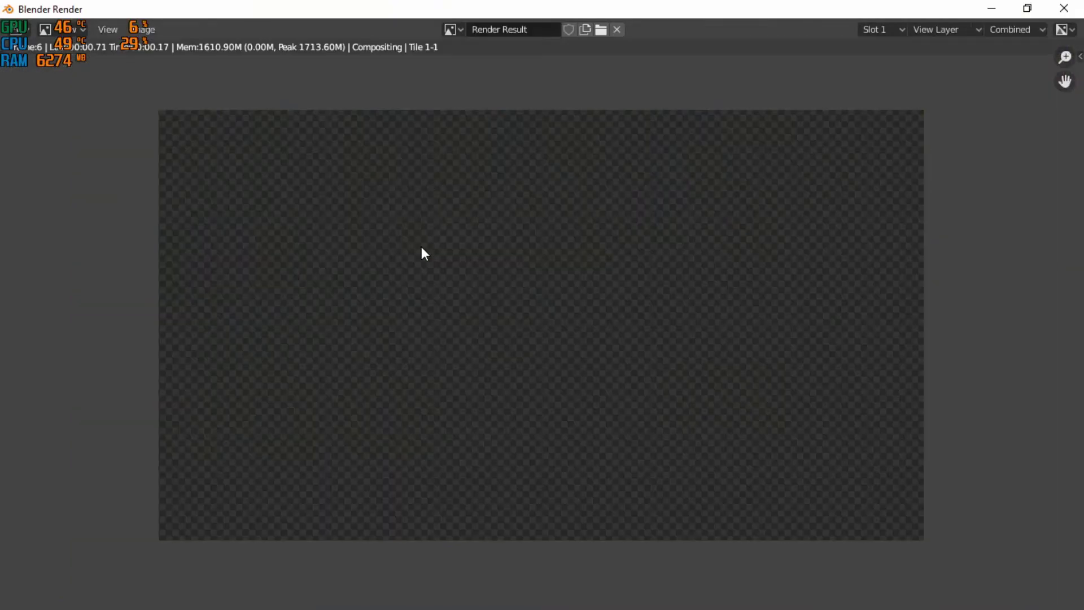
scroll(421, 254, down, 1)
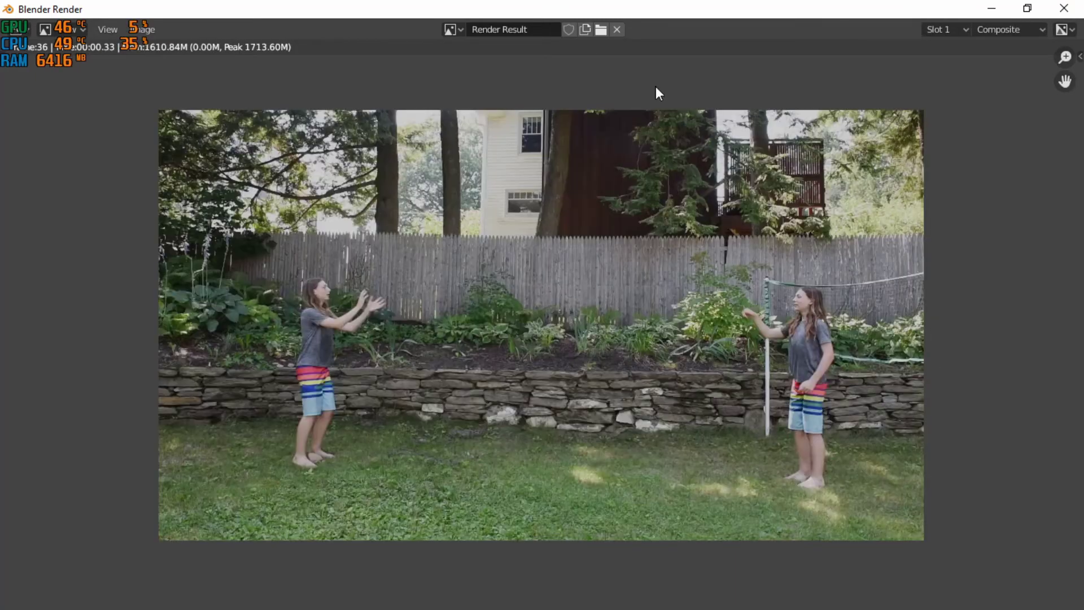
drag(404, 7, 546, 5)
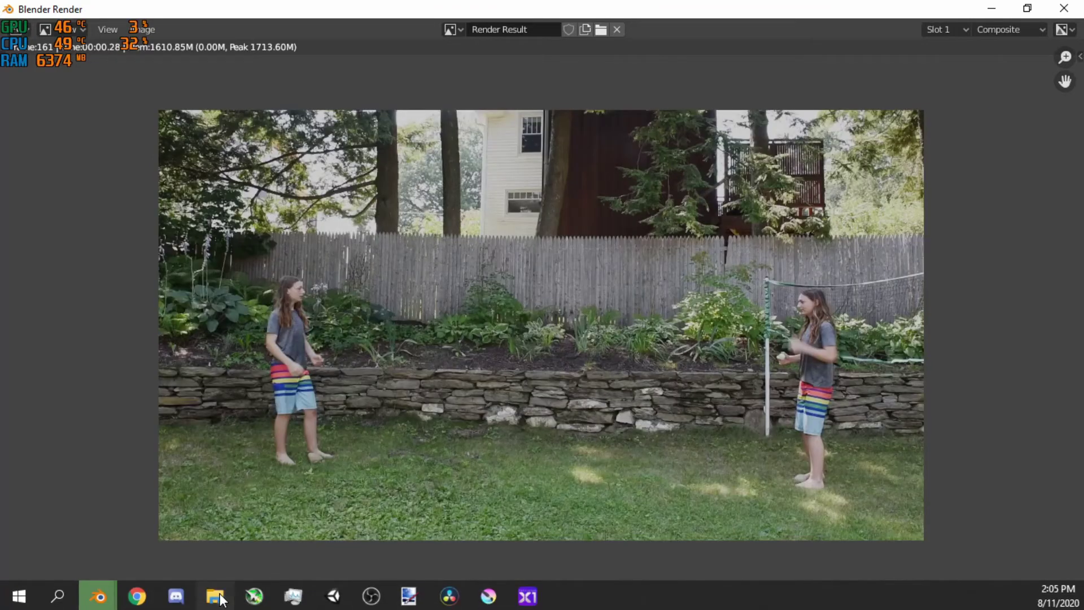
Step: Examine the rendered frames in the src-composite-2-seq folder in File Explorer, and close the render window
click(215, 596)
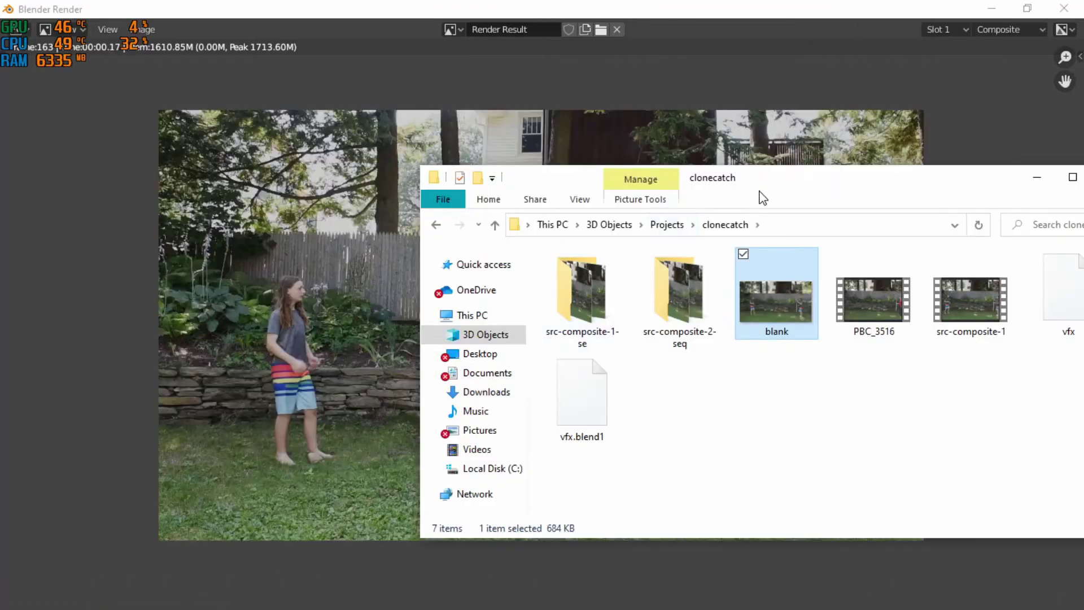
drag(762, 197, 606, 188)
double_click(485, 305)
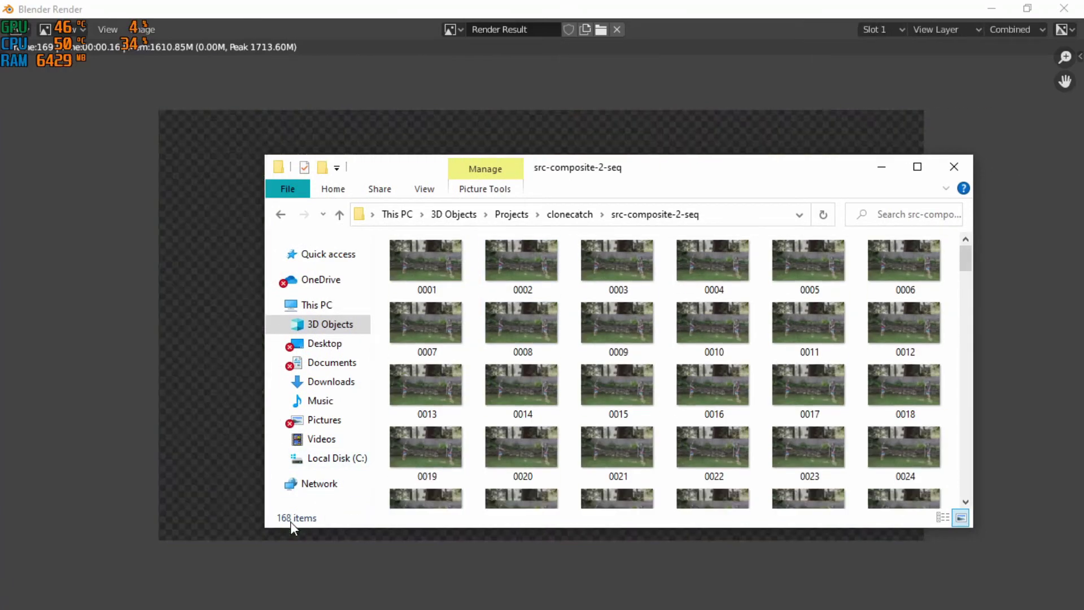
scroll(768, 320, down, 8)
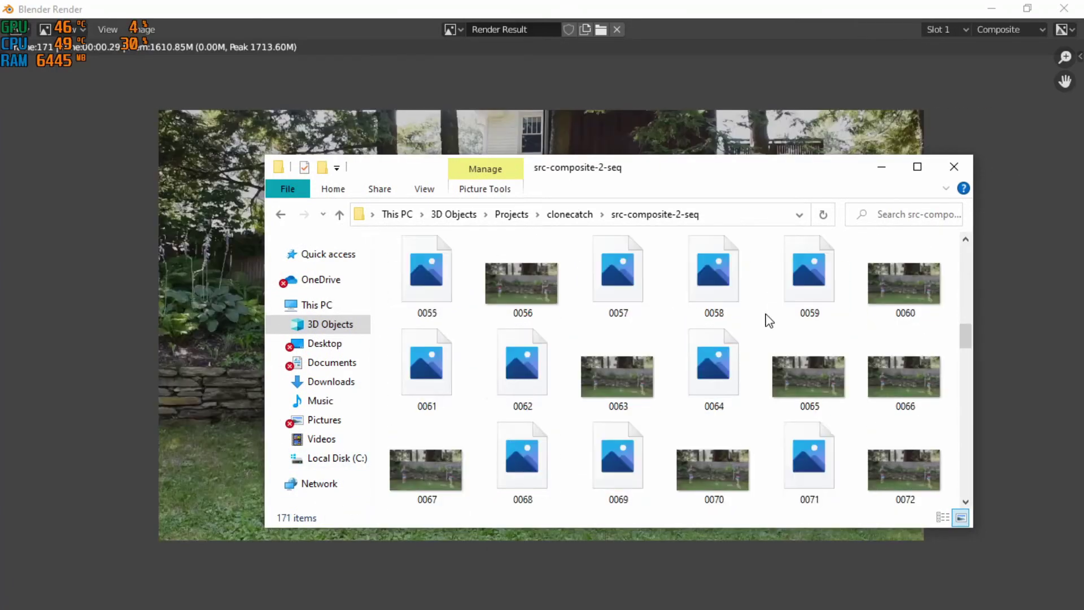
scroll(769, 319, down, 15)
scroll(768, 318, down, 2)
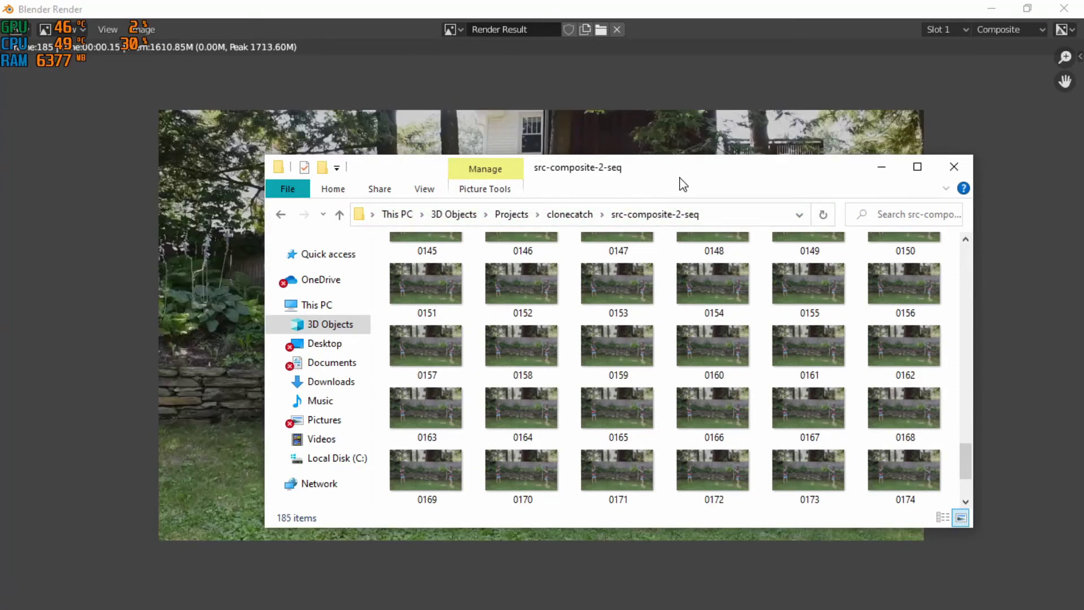
drag(679, 179, 176, 208)
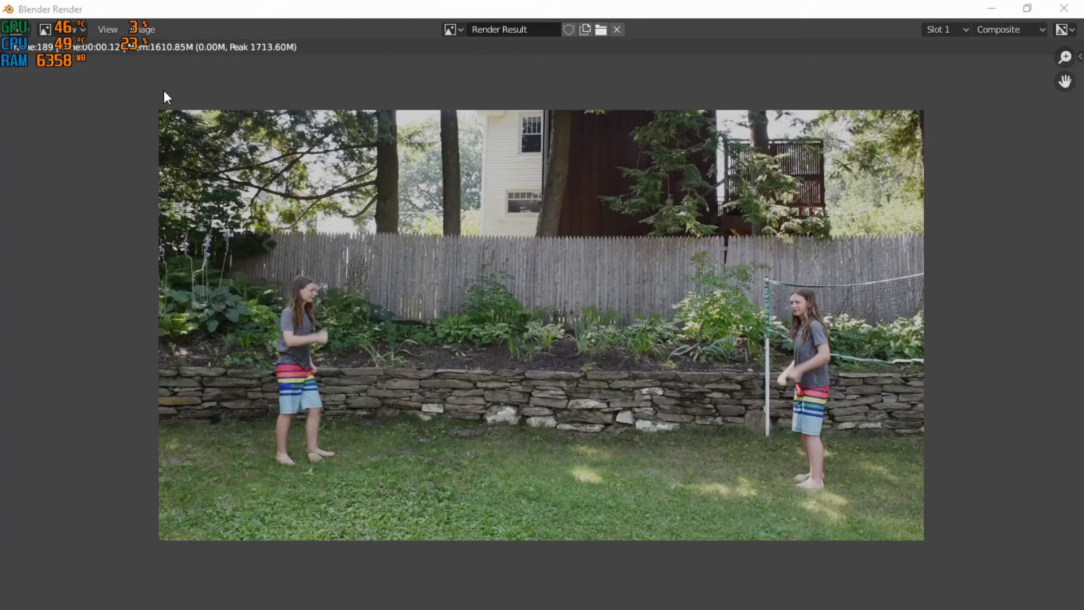
click(1064, 8)
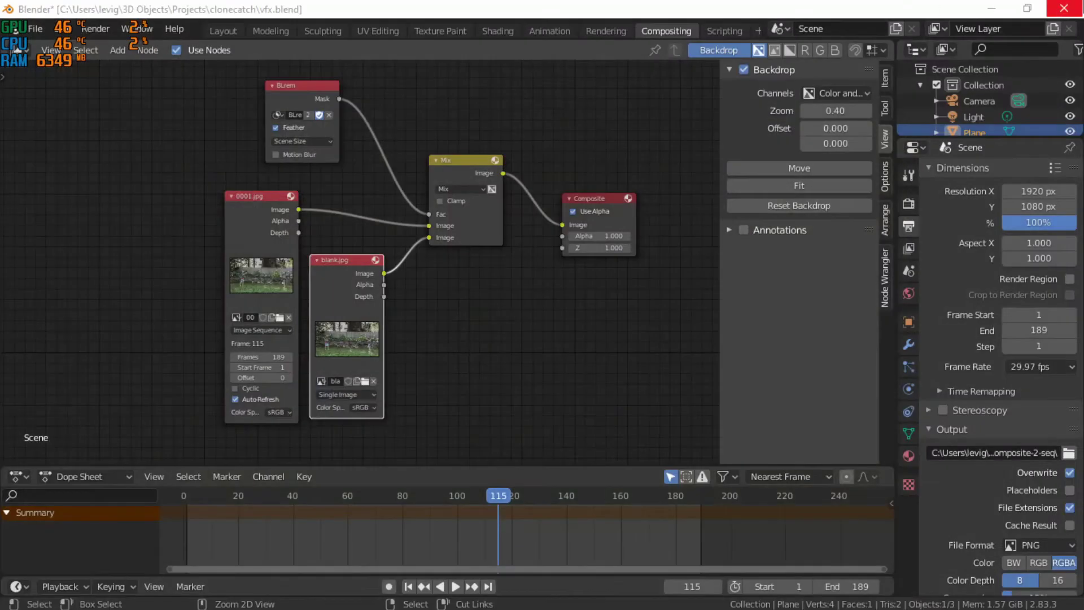
Step: Delete the BLrem, 0001.jpg, blank.jpg and Mix nodes and move the Composite node aside
scroll(395, 271, down, 2)
drag(199, 141, 431, 388)
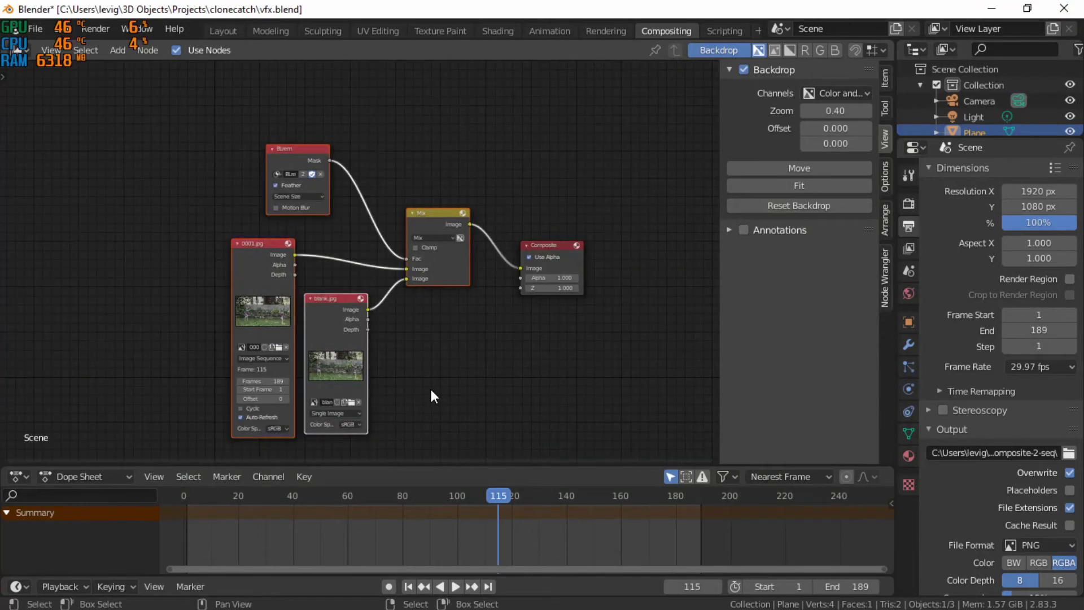
key(x)
scroll(432, 395, up, 2)
middle_drag(432, 394, 345, 398)
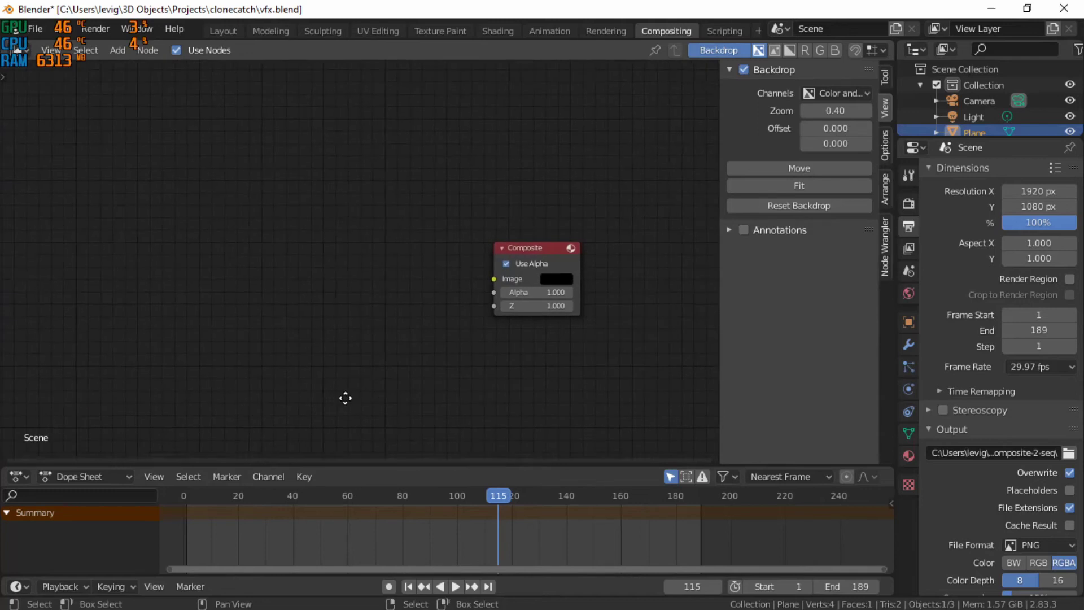
scroll(345, 401, down, 1)
drag(515, 266, 650, 206)
Step: Bring a rendered frame from the src-composite-2-seq folder into the compositor as an image node
click(559, 328)
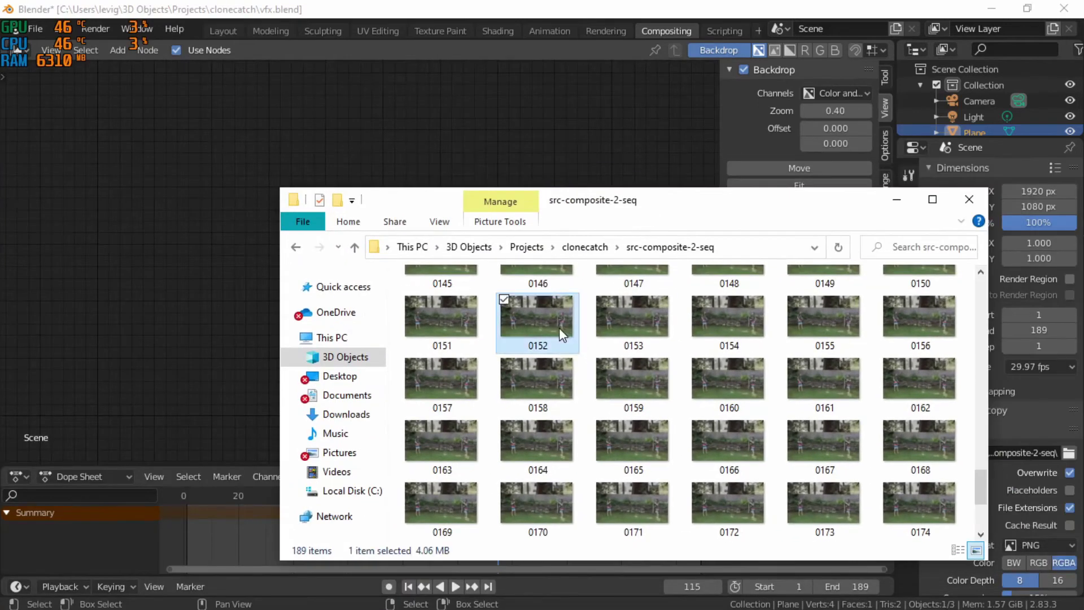
key(ctrl+a)
scroll(559, 327, up, 10)
drag(559, 328, 224, 158)
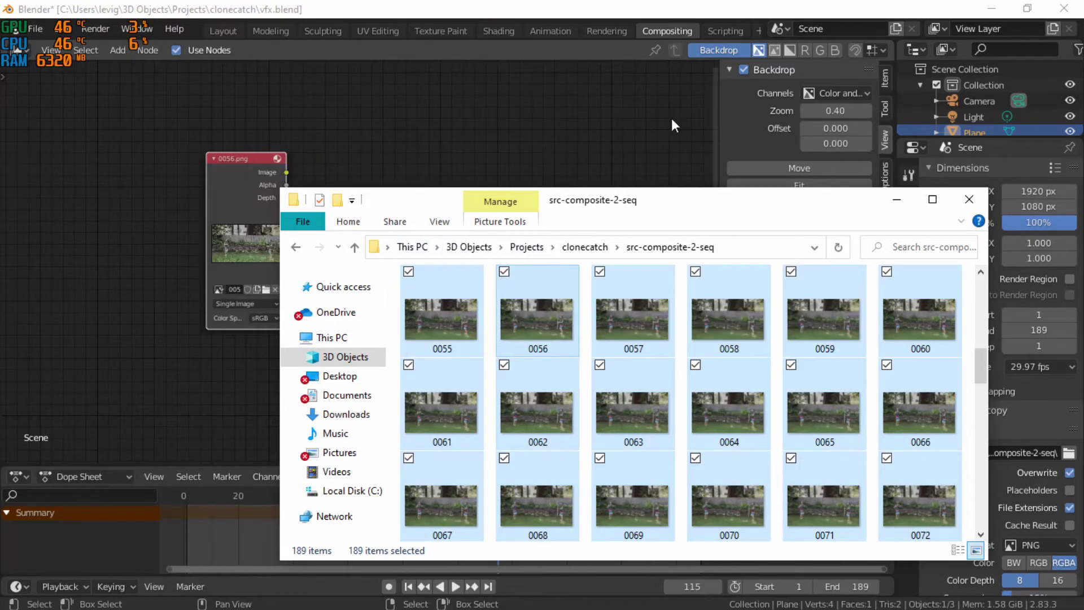
click(437, 141)
scroll(286, 304, up, 2)
ctrl+scroll(364, 326, left, 3)
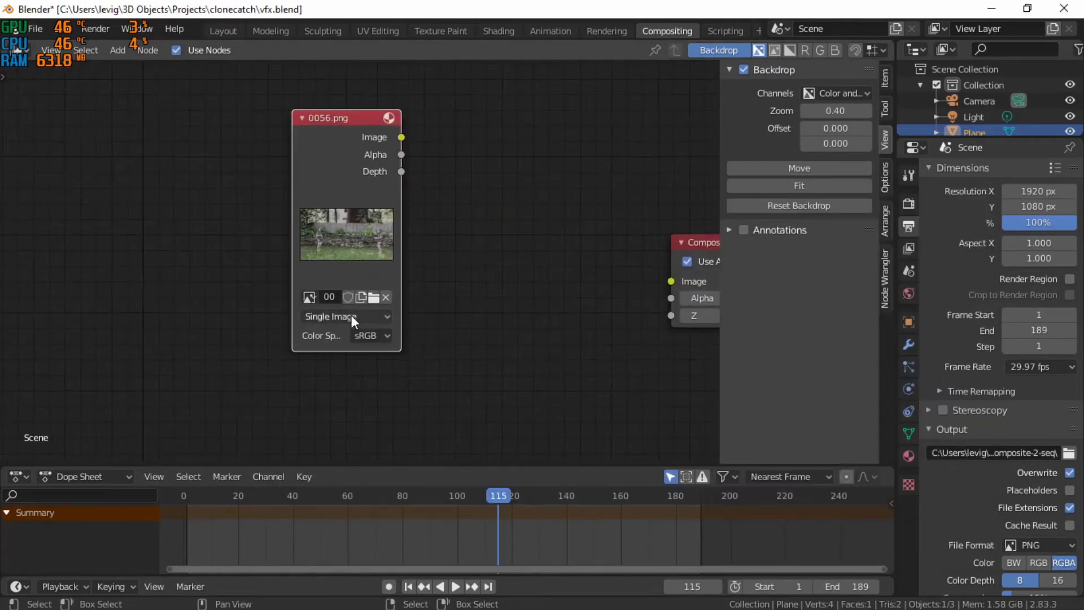
Step: Set the new image node's source to Image Sequence and load all frames from src-composite-2-seq
click(352, 315)
click(347, 351)
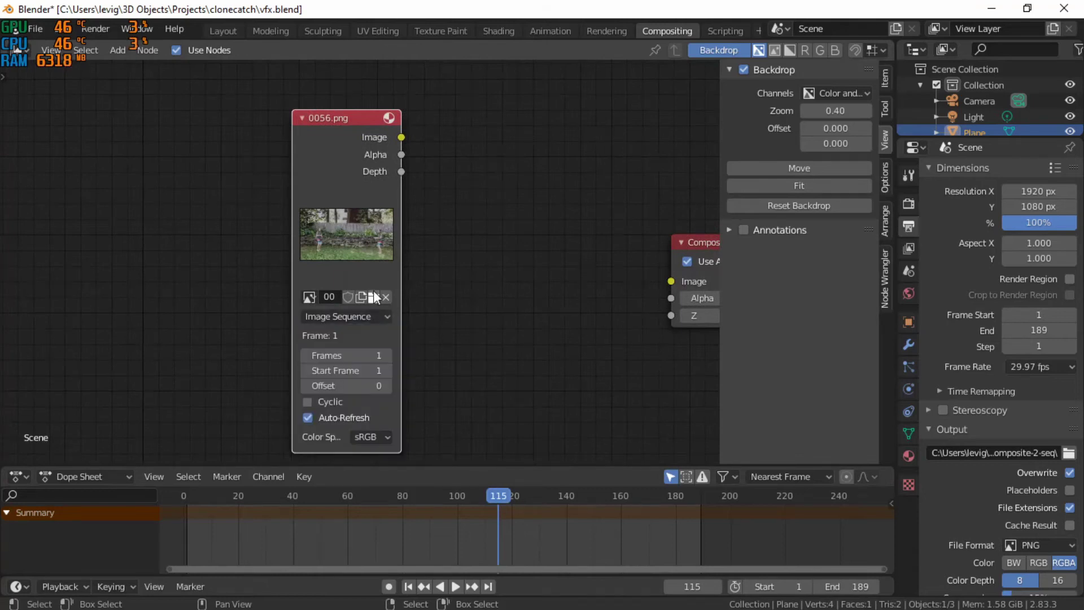
click(374, 297)
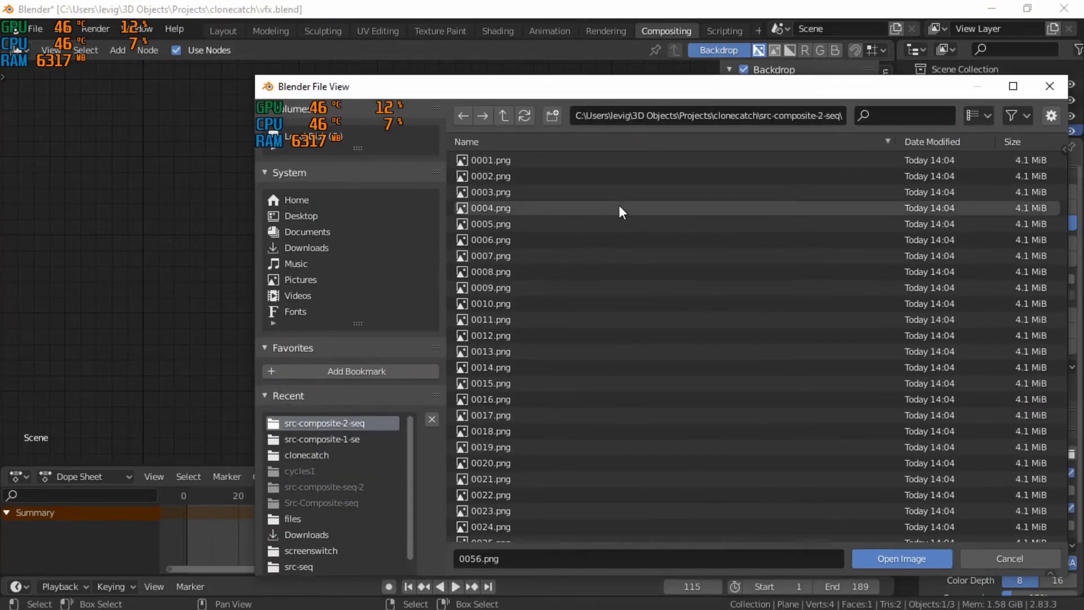
click(618, 208)
key(a)
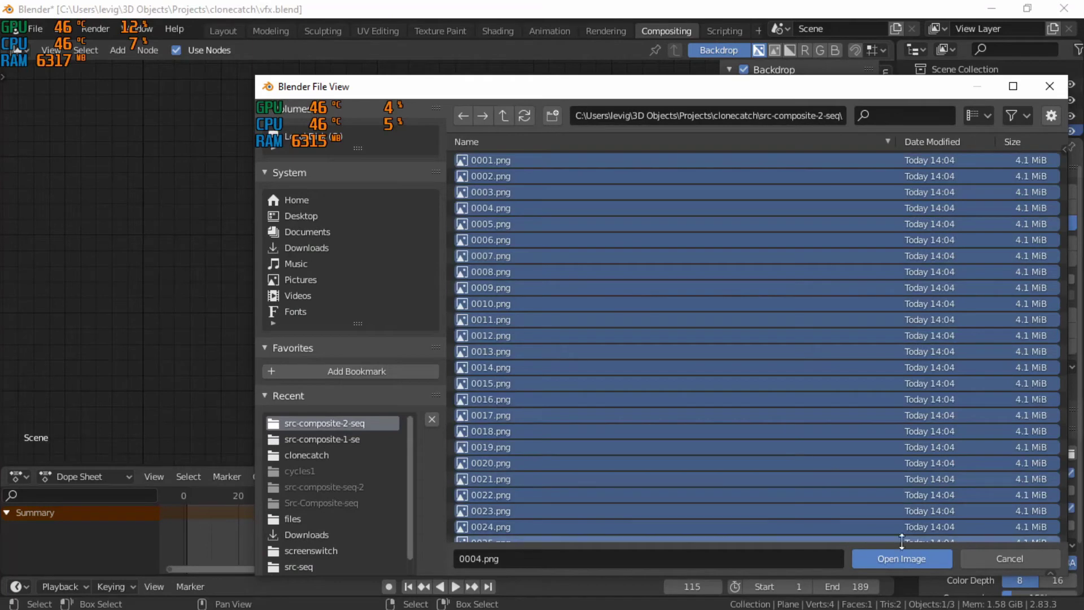
click(891, 558)
Step: Link the 0001.png sequence node's image output to the Composite node and preview it through a Viewer node
key(g)
click(372, 192)
drag(276, 184, 436, 167)
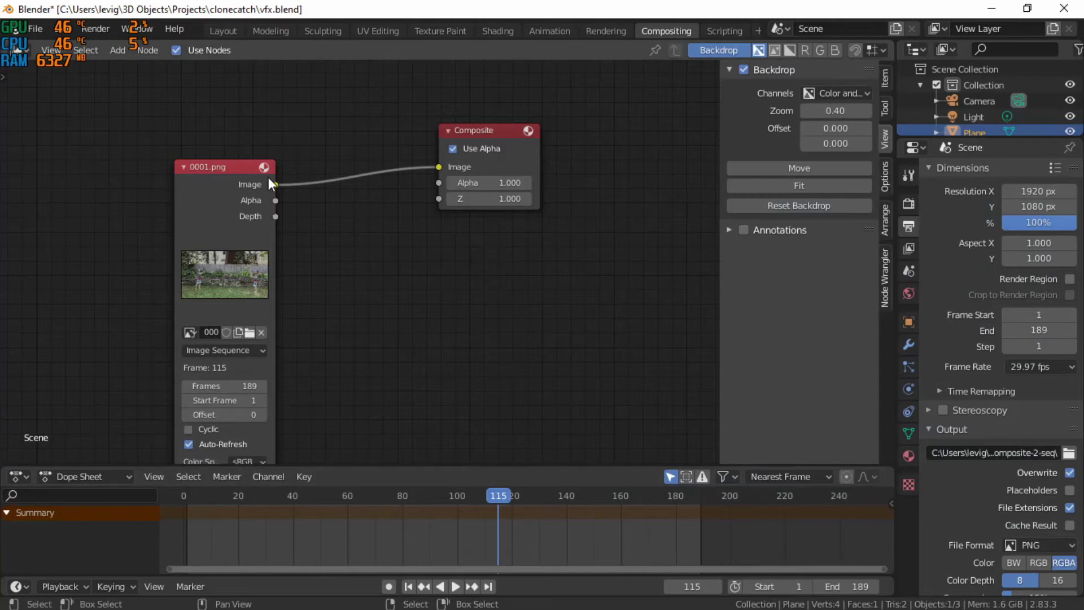
ctrl+shift+click(243, 186)
middle_drag(425, 227, 560, 386)
Step: Step back to about frame 107 and forward to frame 134, examining the ball removal in the backdrop
key(Left)
key(Left)
key(Left)
key(Left)
key(Left)
key(Left)
key(Left)
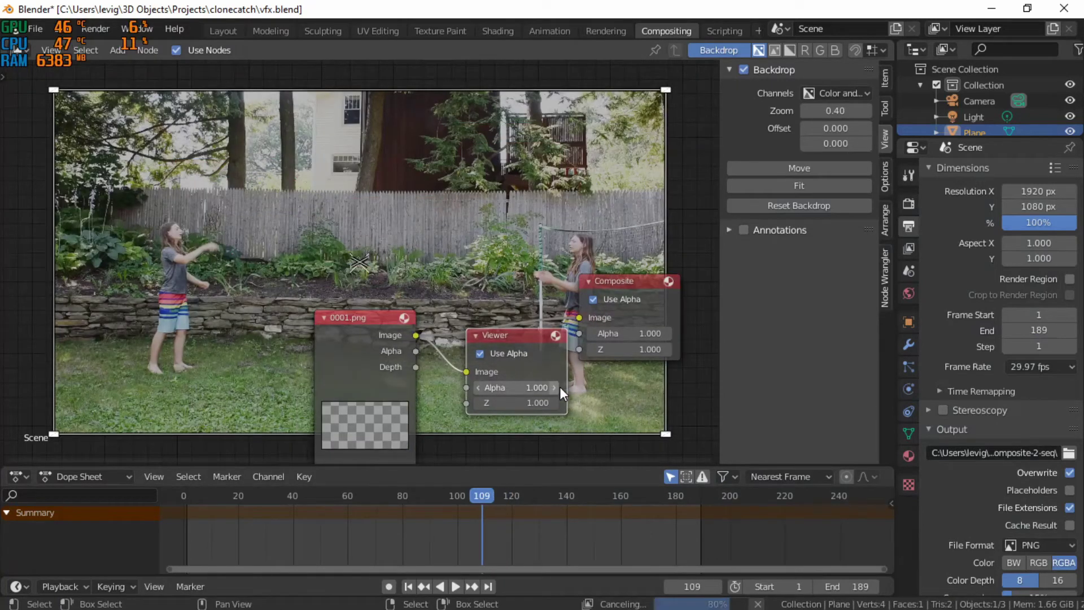
key(Left)
key(Left)
key(Left)
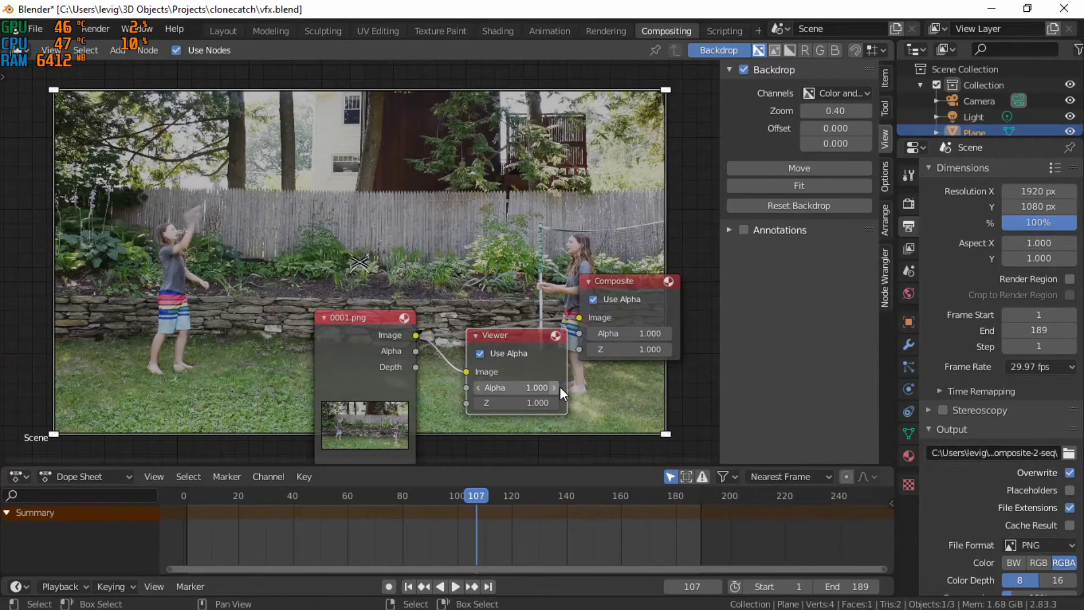
key(Right)
key(Right)
key(Right)
key(Right)
key(Right)
key(Right)
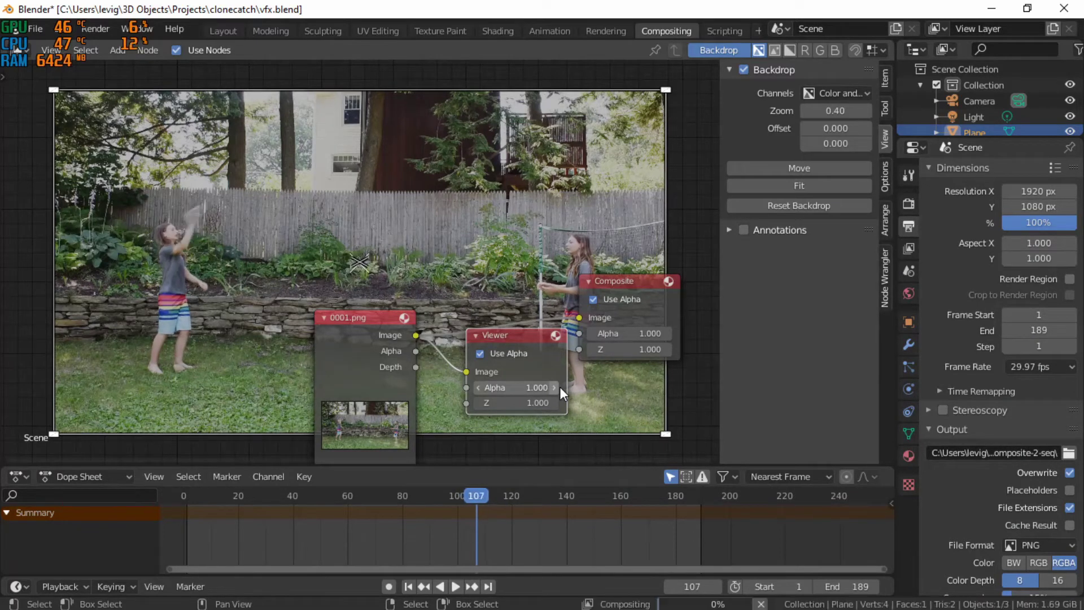
key(Right)
key(Right)
key(Right)
key(Right)
key(Right)
key(Right)
key(Right)
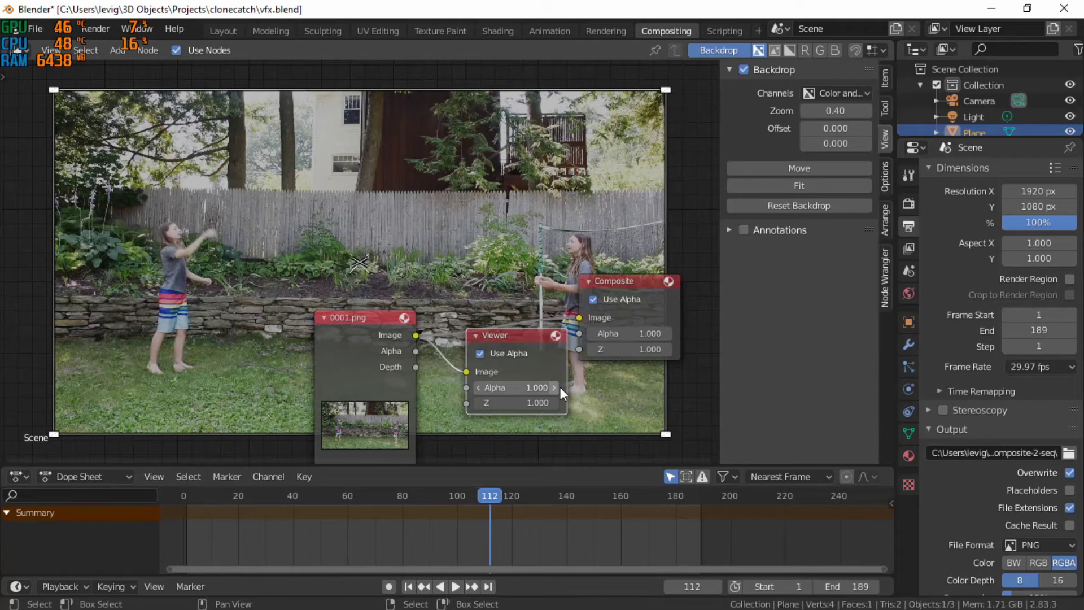
key(Right)
key(Right)
key(Right)
key(Right)
key(Right)
key(Right)
key(Right)
key(Right)
key(Right)
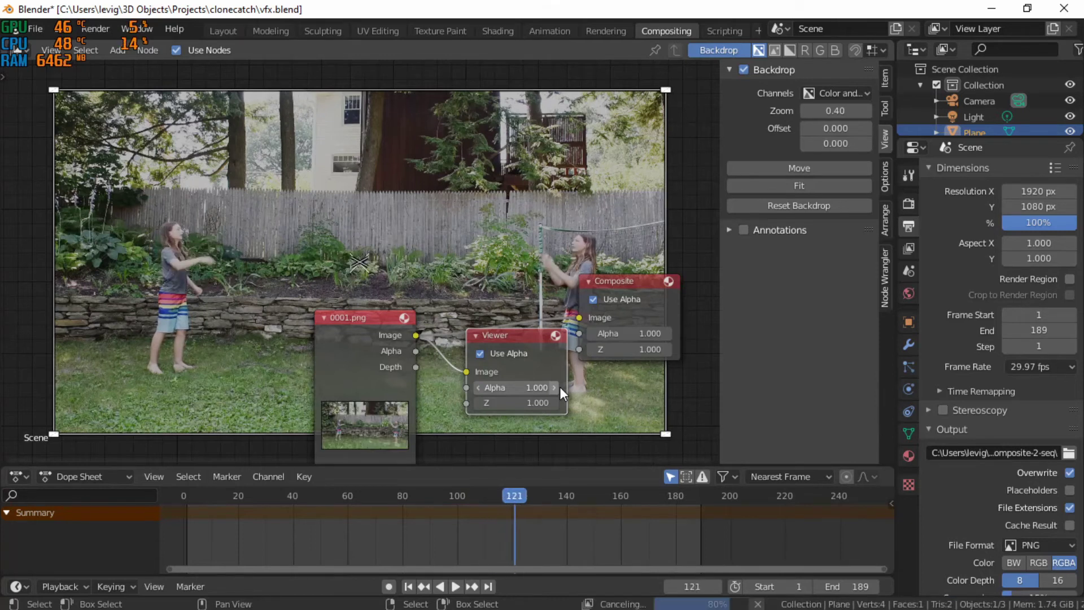
key(Right)
key(Right)
key(Right)
key(Right)
key(Right)
key(Right)
key(Right)
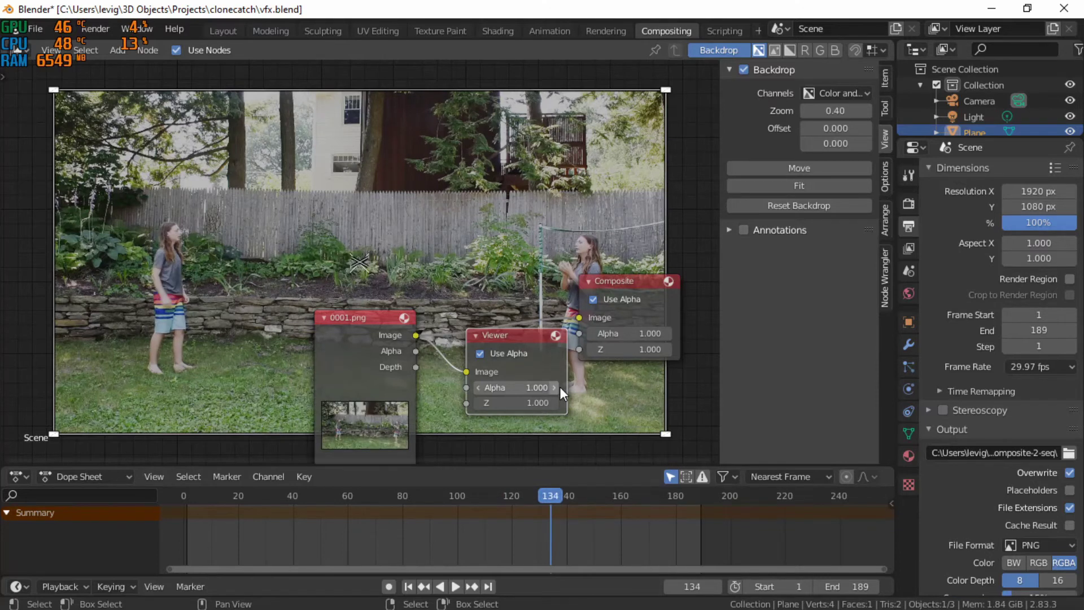
Step: Switch to the Modeling workspace and return the plane to Object Mode
click(260, 28)
key(Tab)
middle_drag(483, 322, 601, 272)
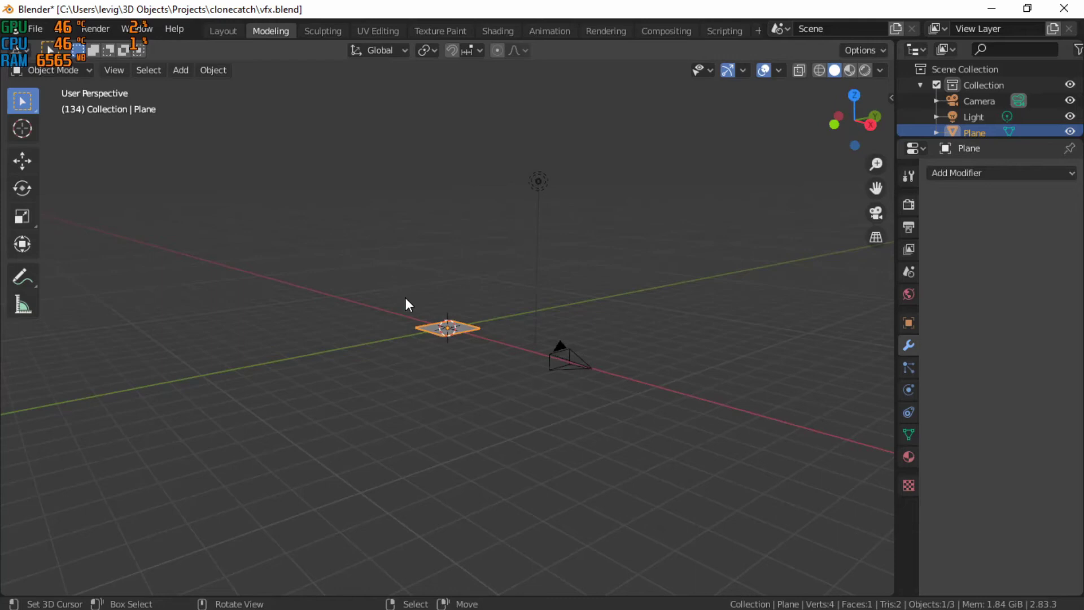
mouse_move(435, 394)
middle_down()
mouse_move(422, 400)
mouse_move(426, 385)
middle_up()
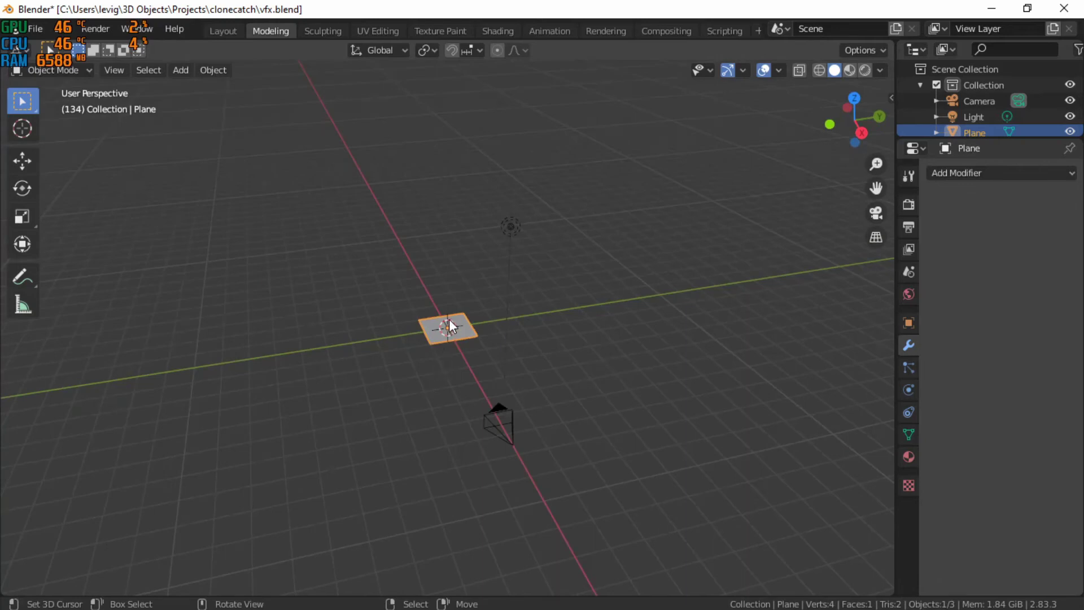
scroll(455, 359, up, 2)
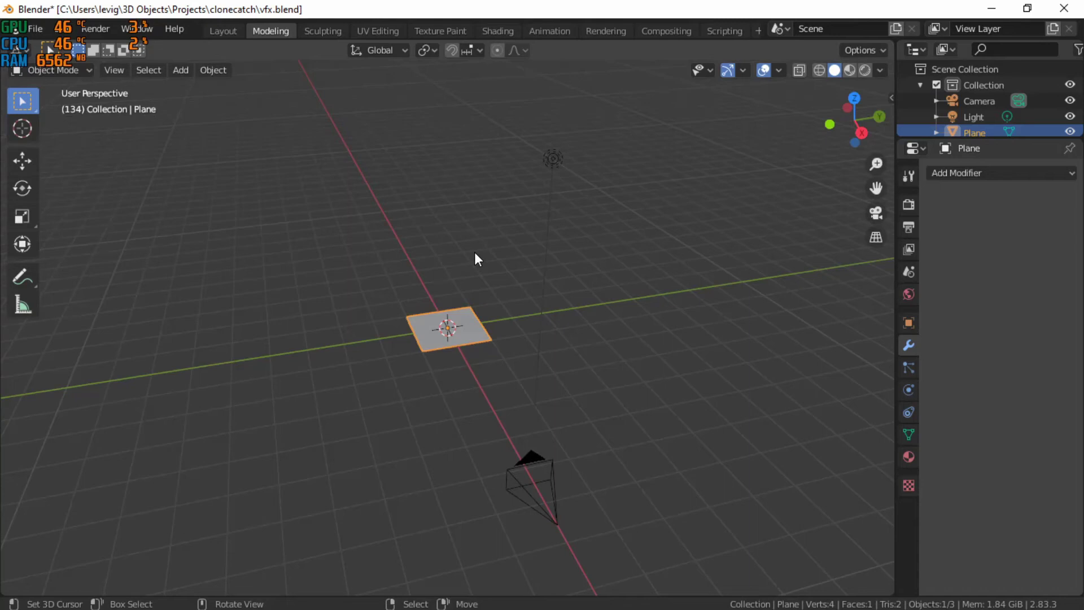
Step: Look through the camera and enable Lock Camera to View
click(875, 213)
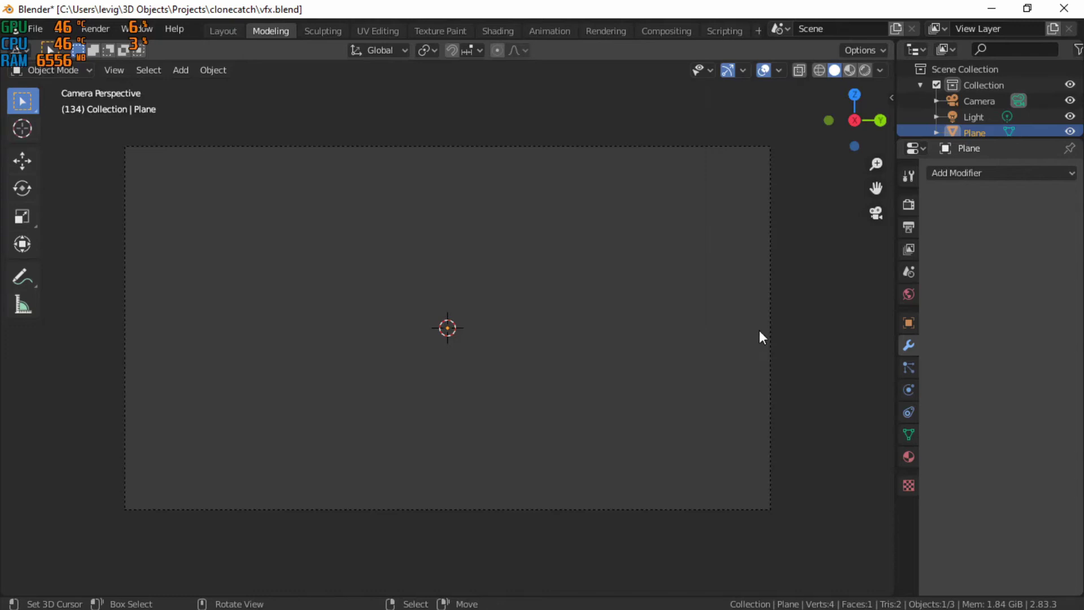
key(n)
click(884, 160)
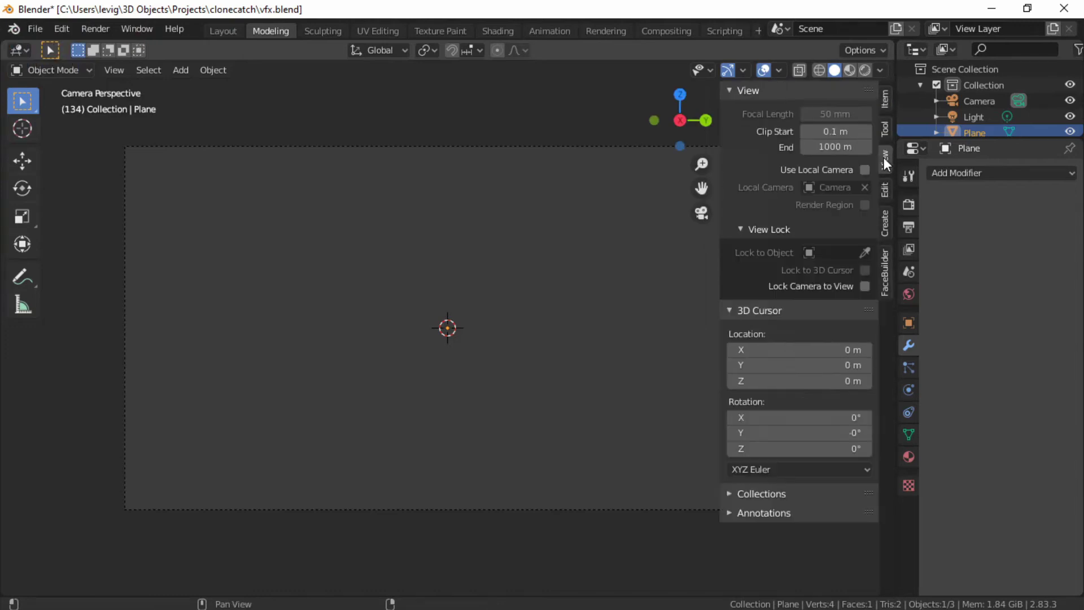
click(829, 292)
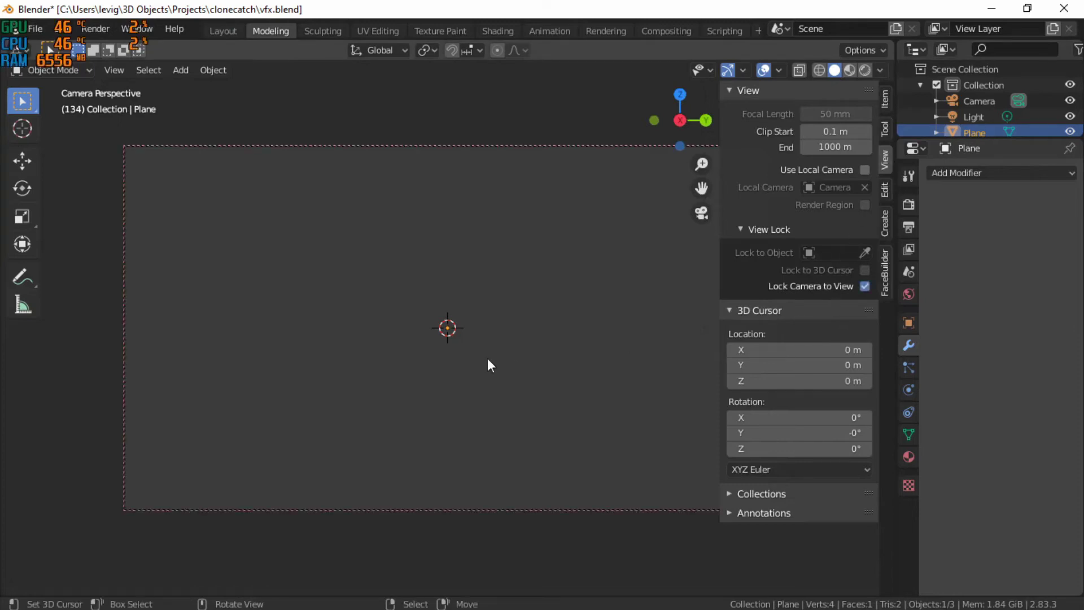
Step: Hide the sidebar and reposition the camera to look down at the plane from an angle, framing it centrally
key(n)
middle_drag(597, 288, 598, 317)
scroll(581, 317, down, 4)
key(KP_0)
key(KP_0)
key(KP_0)
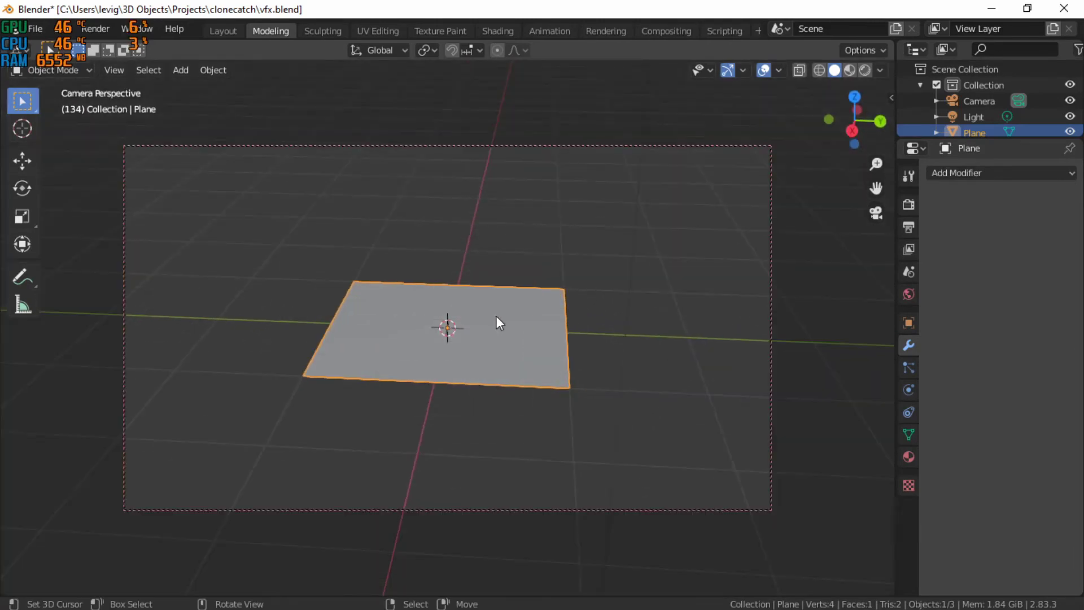
mouse_move(476, 345)
middle_down()
mouse_move(536, 346)
mouse_move(503, 364)
mouse_move(490, 350)
middle_up()
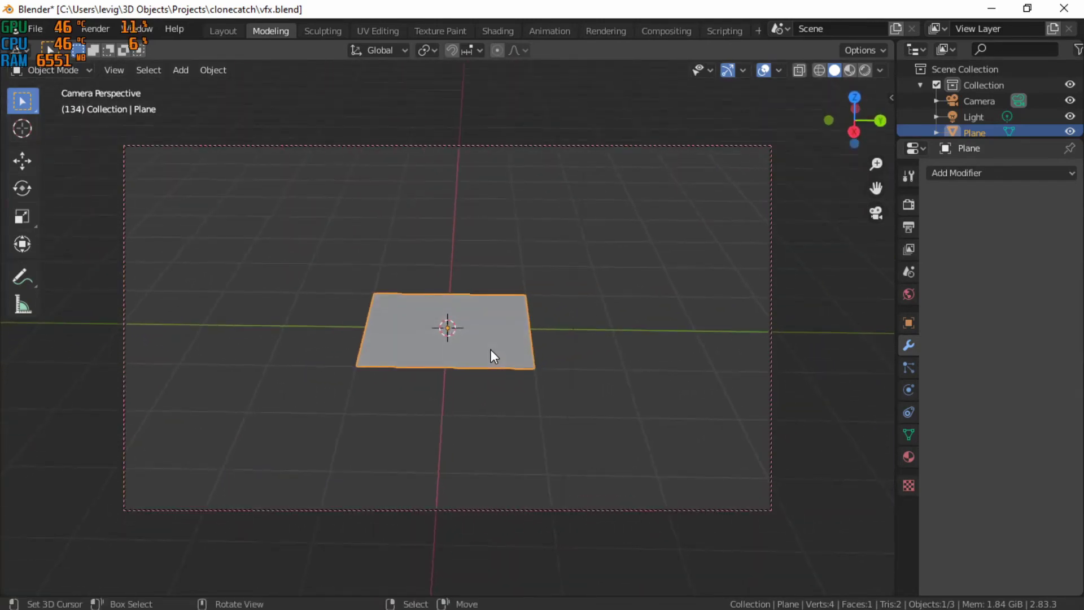
Step: Enable background images for the camera and add one that uses a movie clip as its source
click(770, 244)
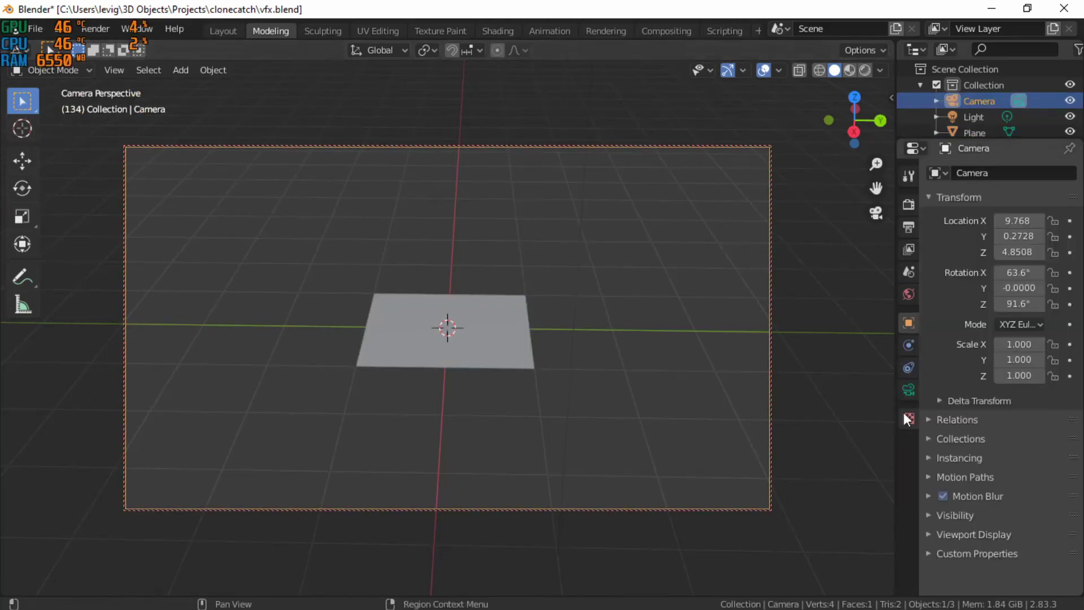
click(910, 387)
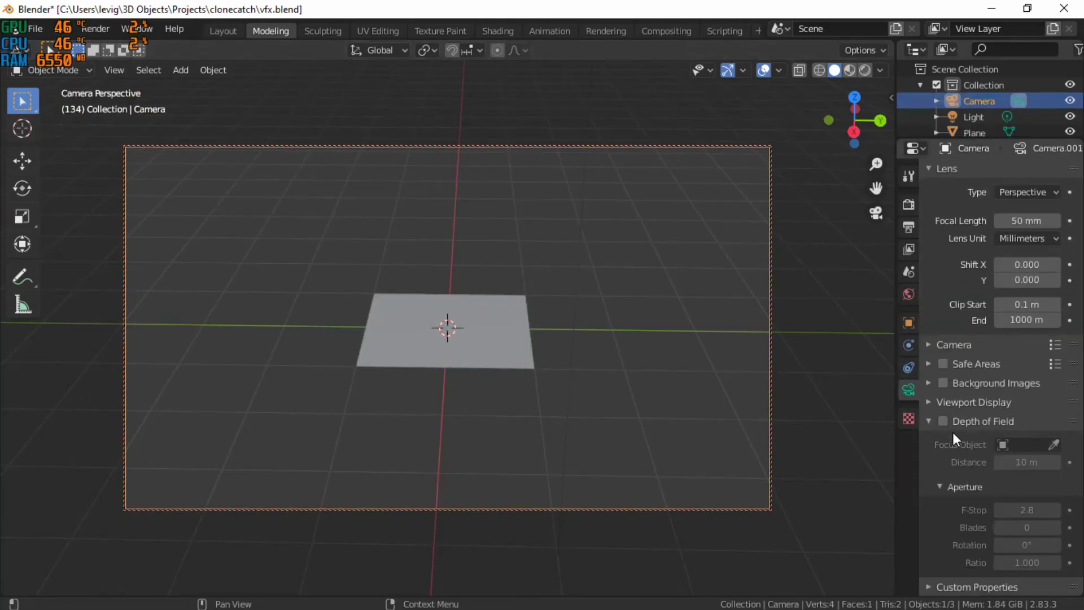
click(942, 383)
click(929, 383)
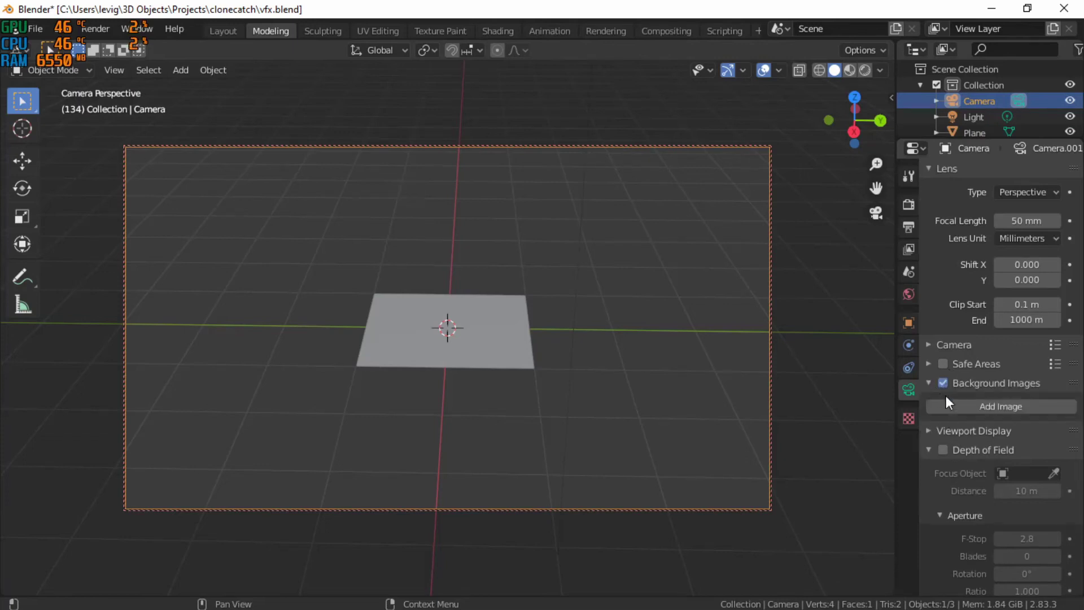
click(970, 411)
click(1051, 453)
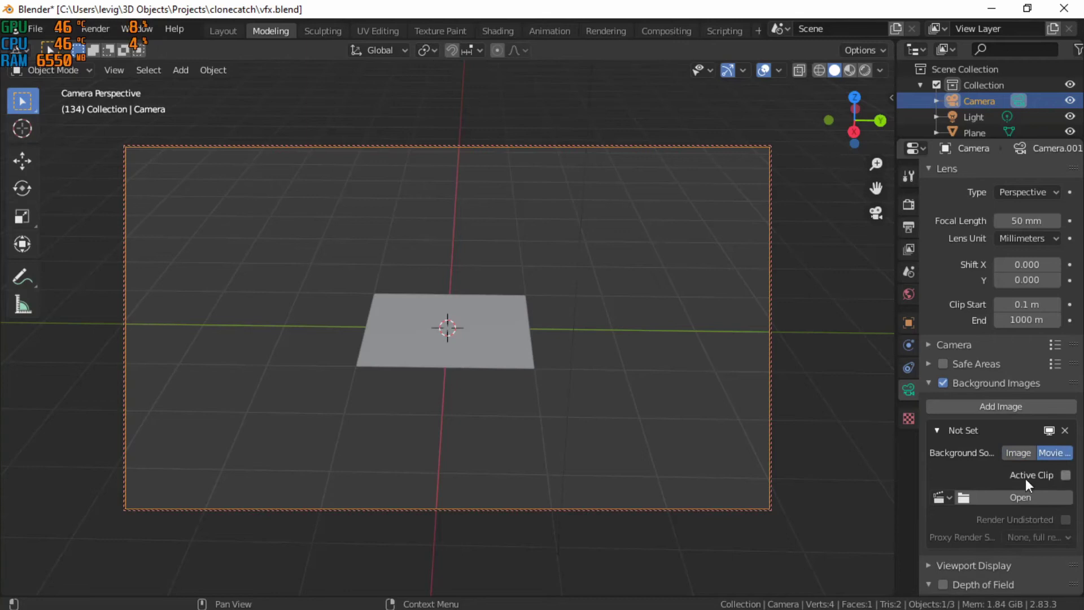
Step: Load all frames in the src-composite-2-seq folder as the camera's background clip and set its alpha to 1.000
click(1016, 492)
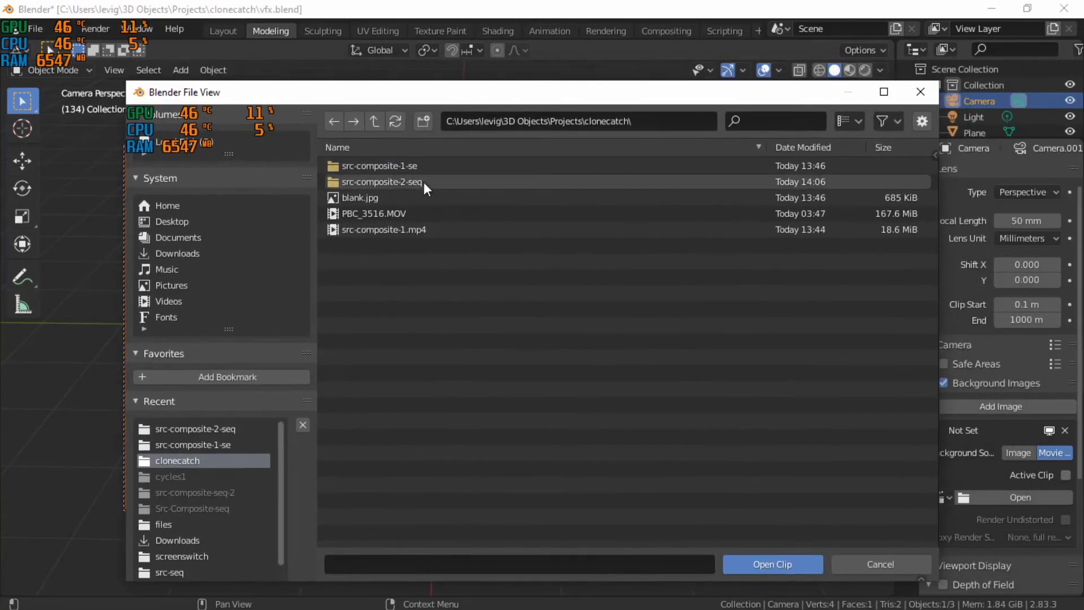
double_click(424, 182)
click(424, 181)
key(a)
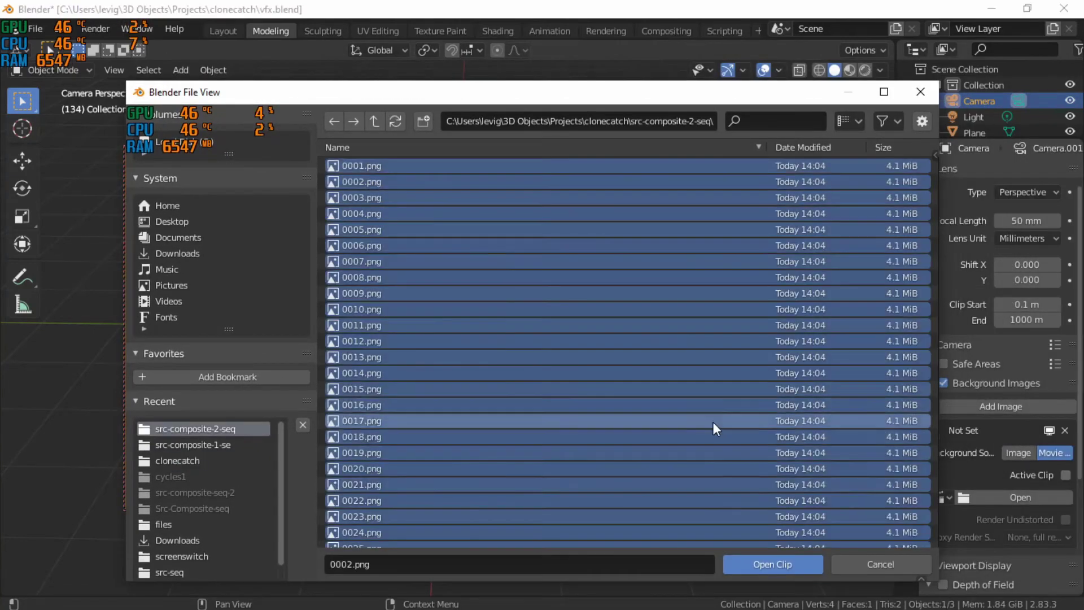
click(738, 563)
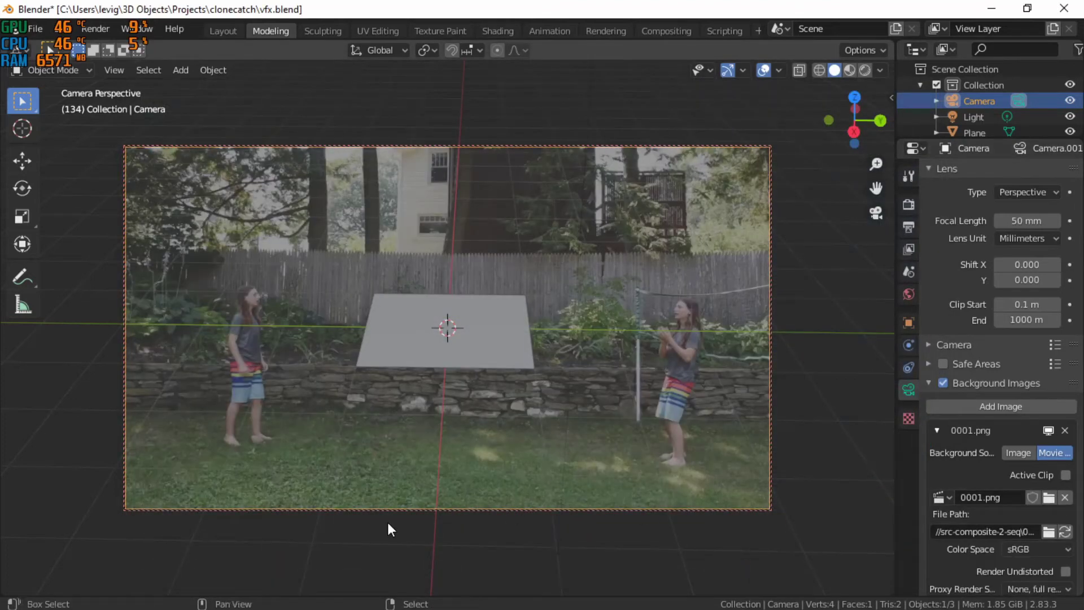
scroll(965, 469, down, 5)
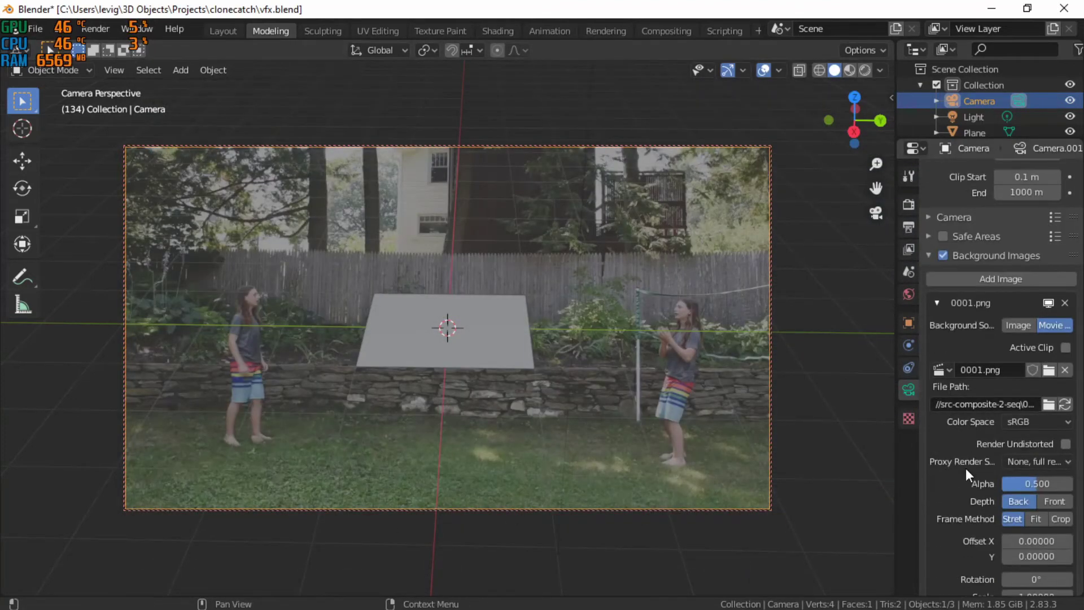
drag(1041, 484, 1072, 484)
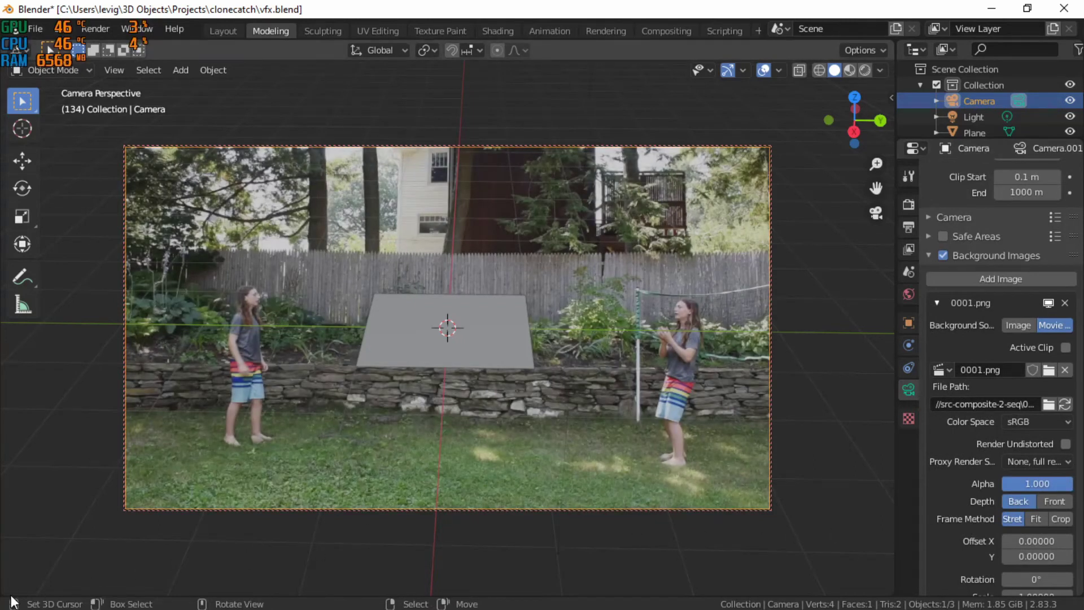
Step: Play the background footage through the camera from frame 134 to preview it
key(space)
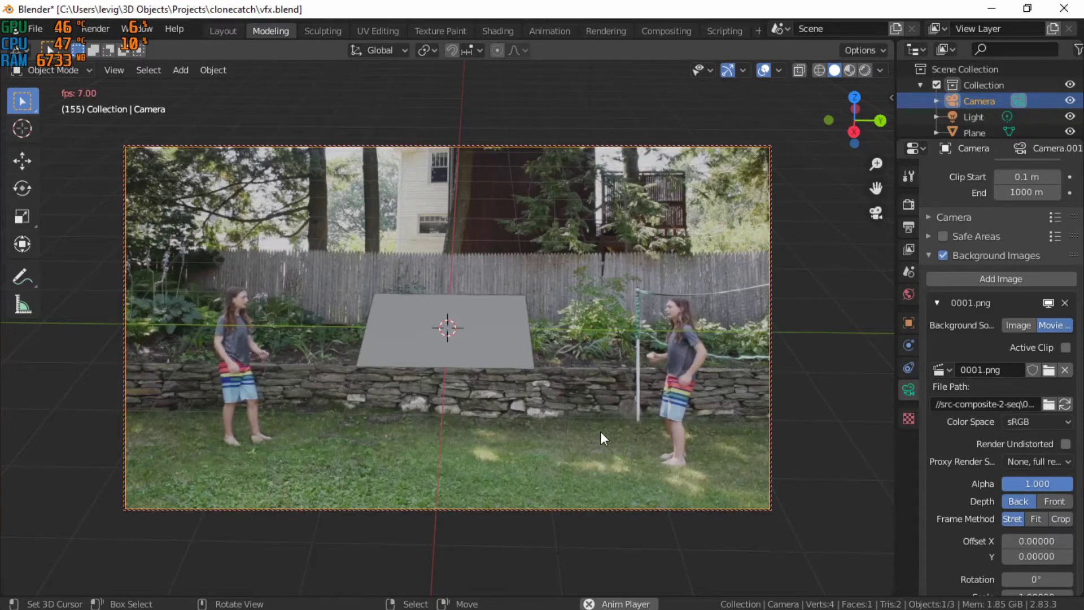
key(space)
key(space)
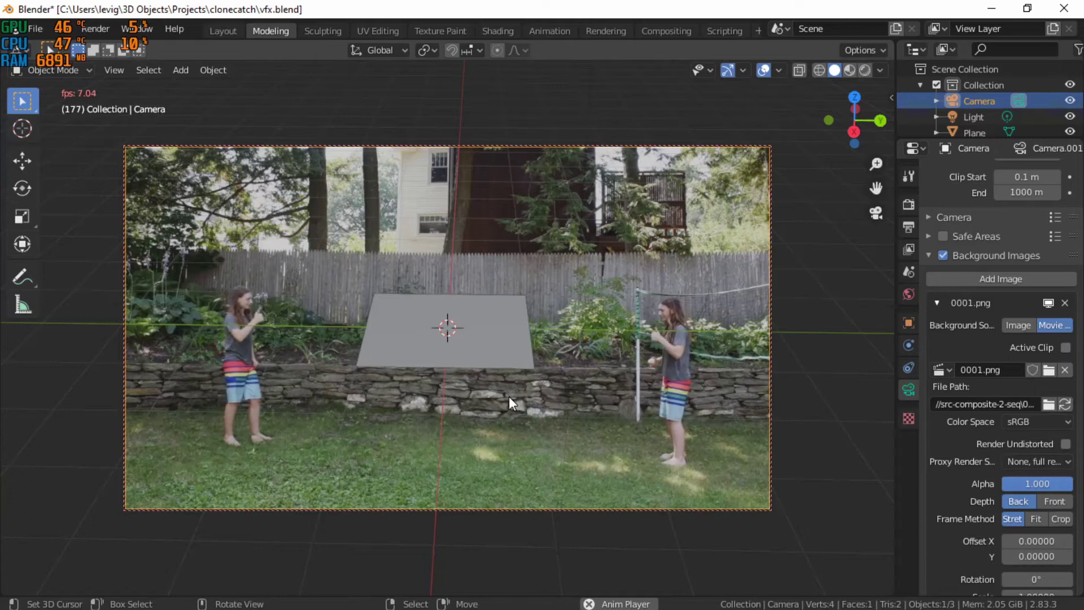
key(space)
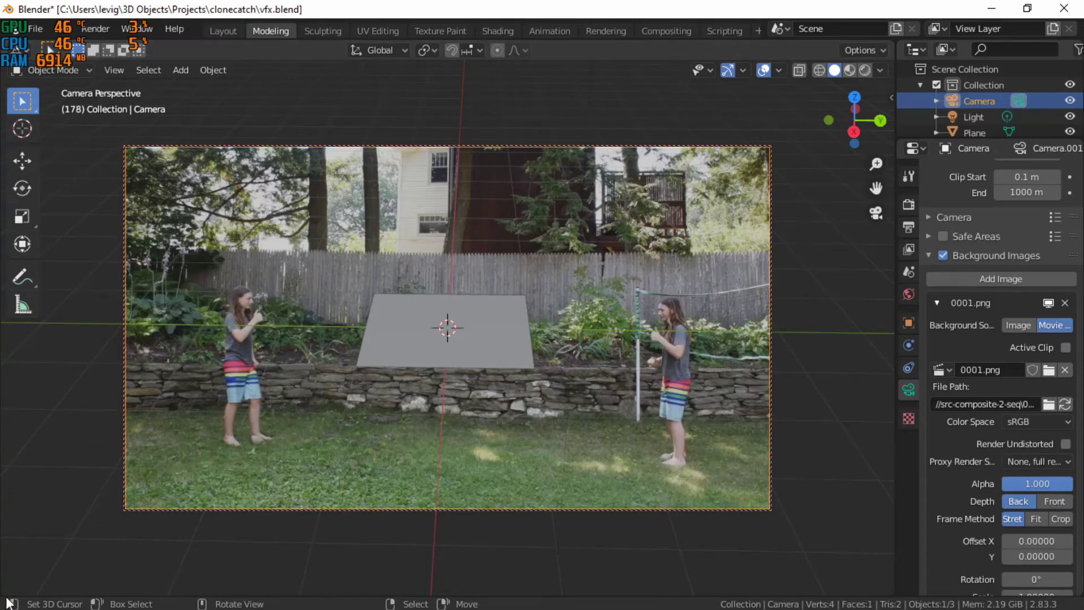
Step: Split off a short Timeline area beneath the 3D viewport
drag(6, 596, 25, 511)
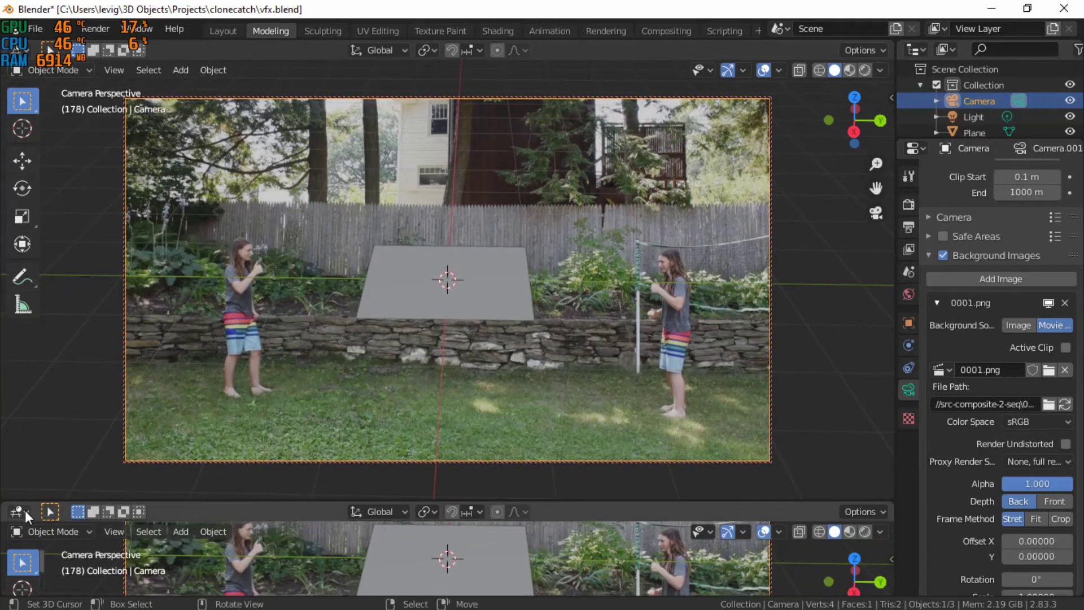
click(25, 510)
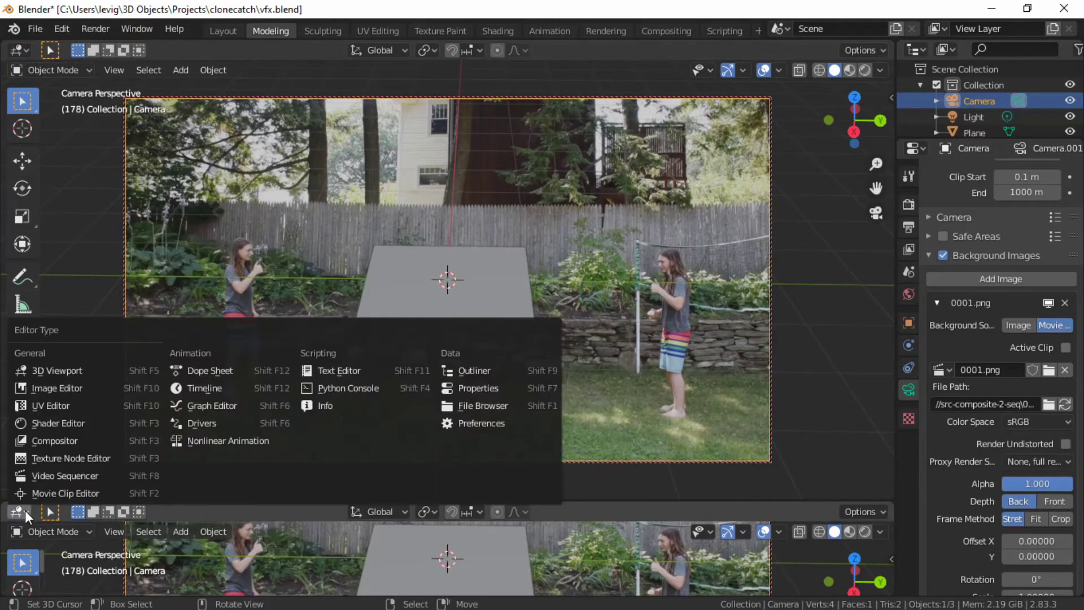
click(217, 392)
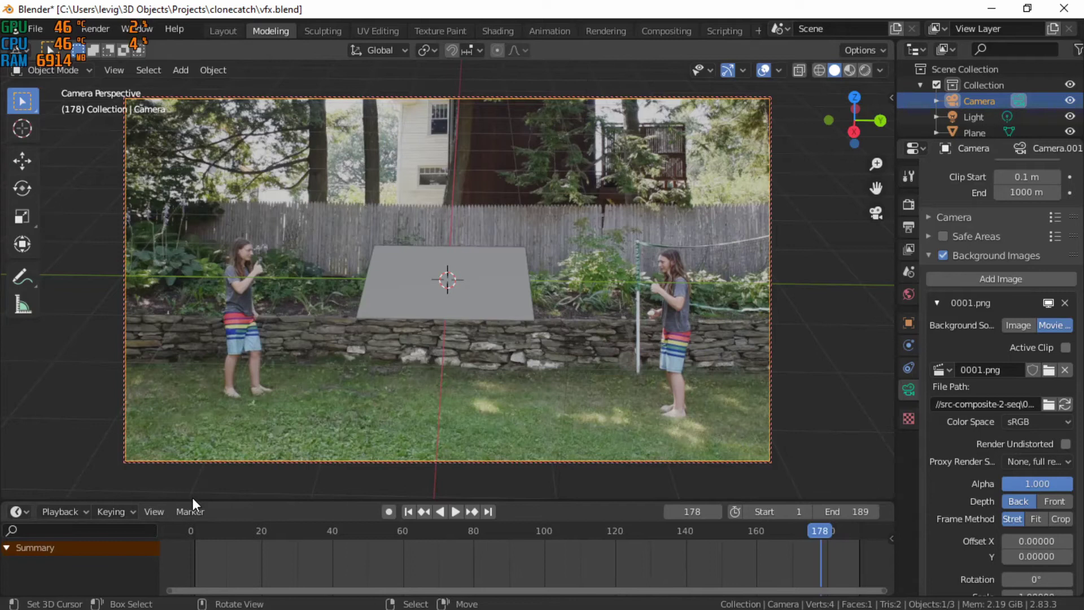
drag(192, 500, 262, 564)
Step: Play the background sequence from frame 1 to review the shot, and return to frame 1
click(205, 559)
key(space)
key(space)
key(shift+Left)
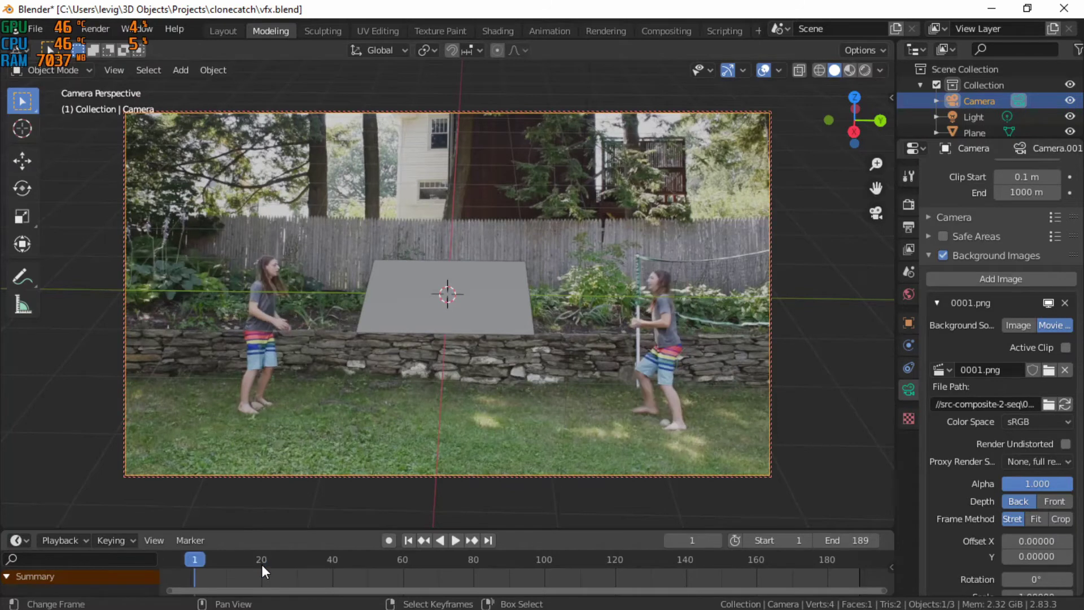
key(space)
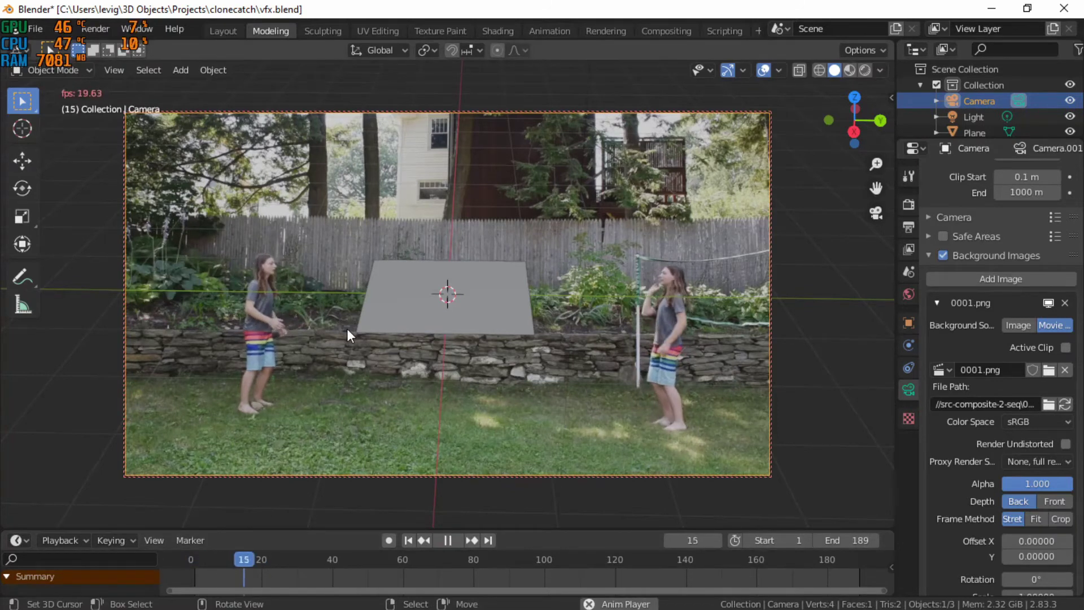
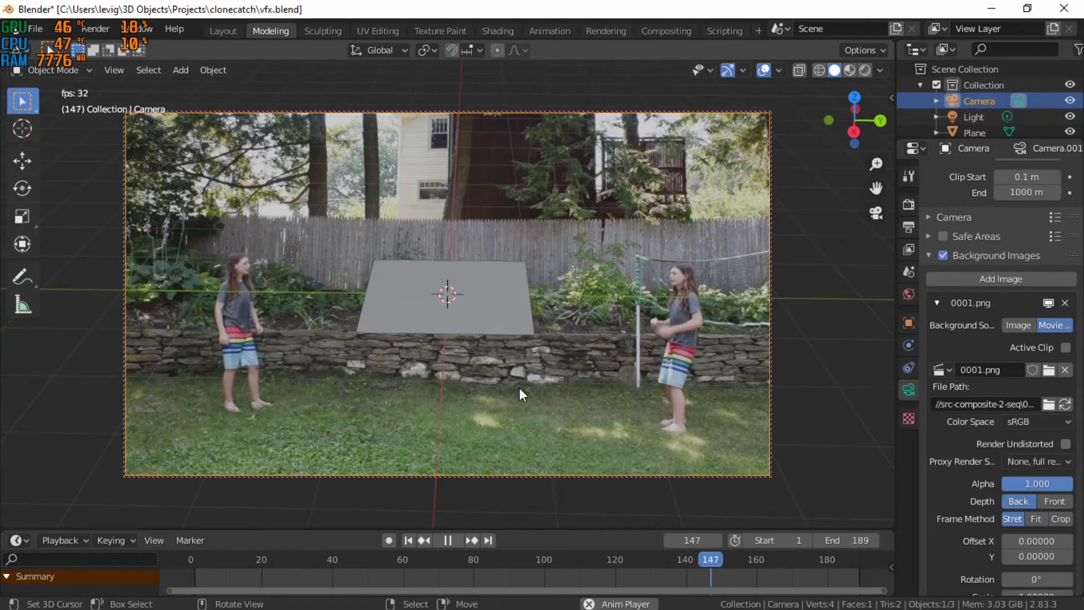
key(space)
key(shift+Left)
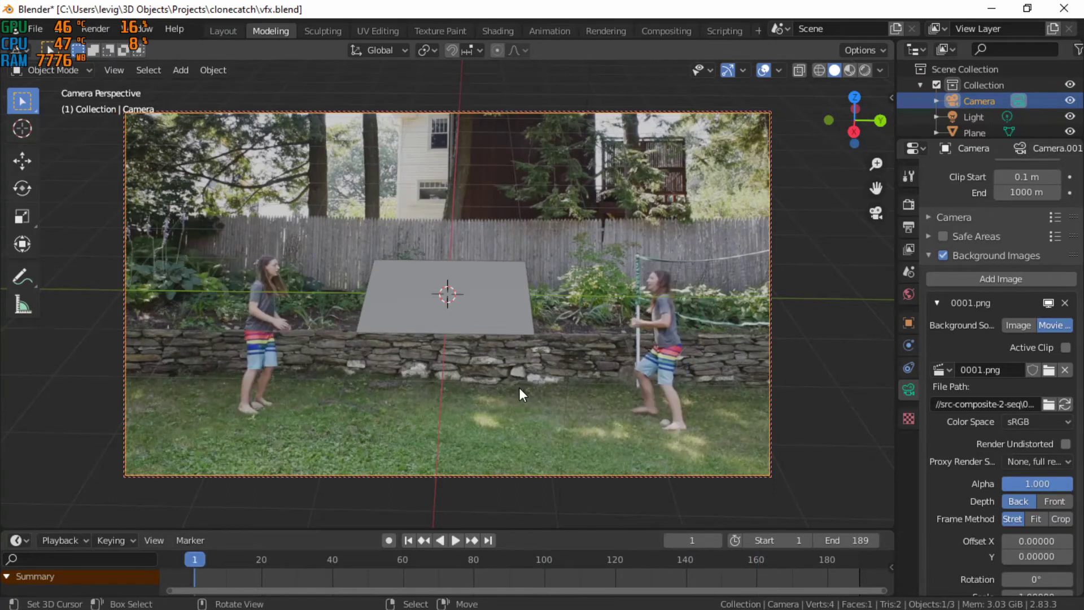
Step: Set the camera's focal length to 25 mm and reposition the camera so the plane lies on the lawn in perspective
middle_drag(507, 331, 490, 307)
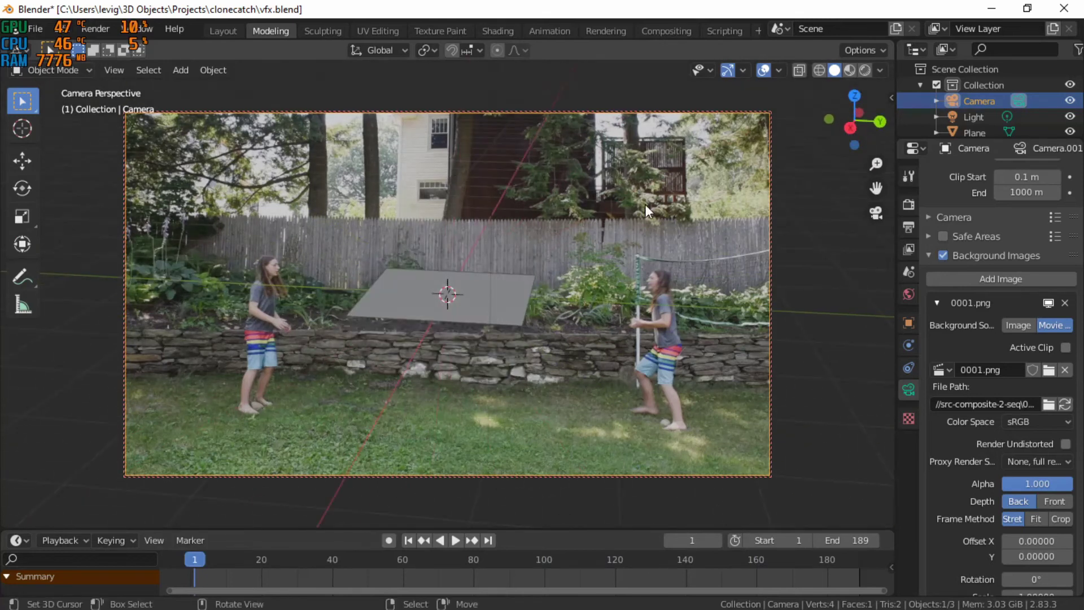
middle_drag(683, 317, 616, 328)
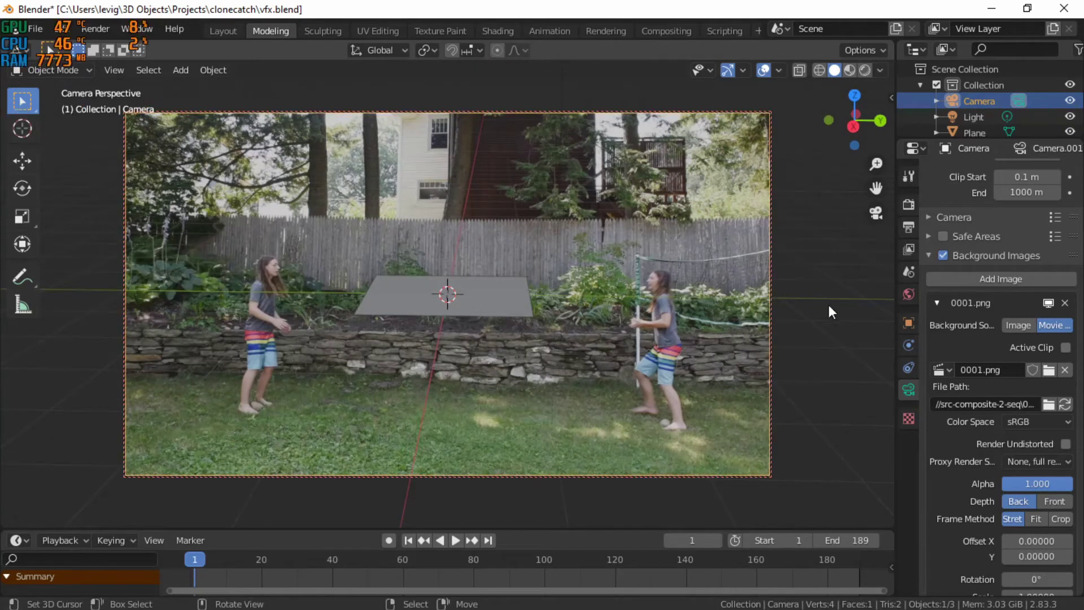
scroll(934, 328, up, 6)
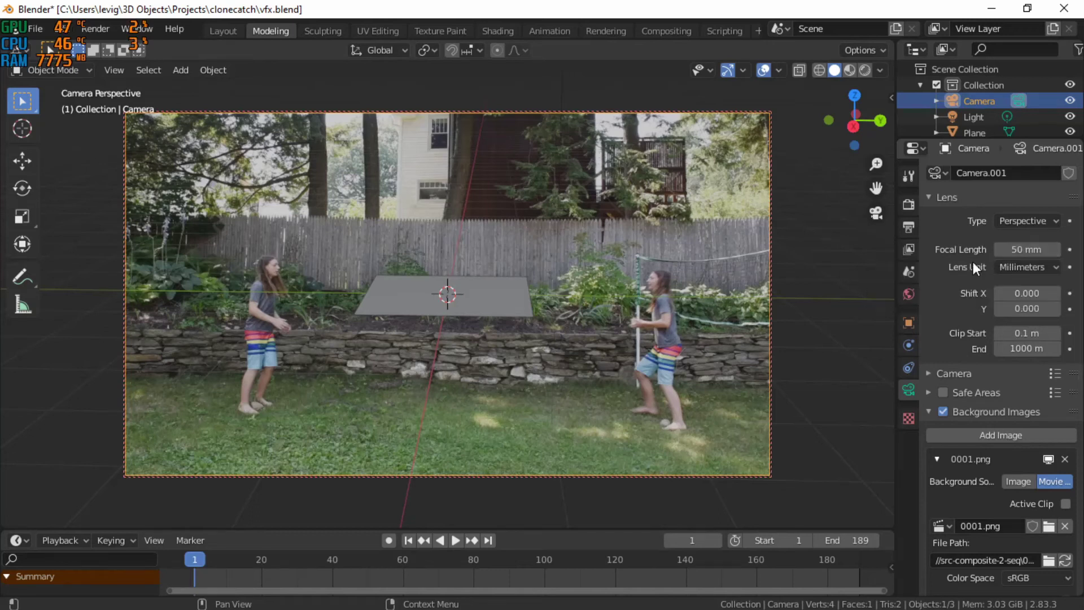
click(1031, 249)
text(25)
key(Return)
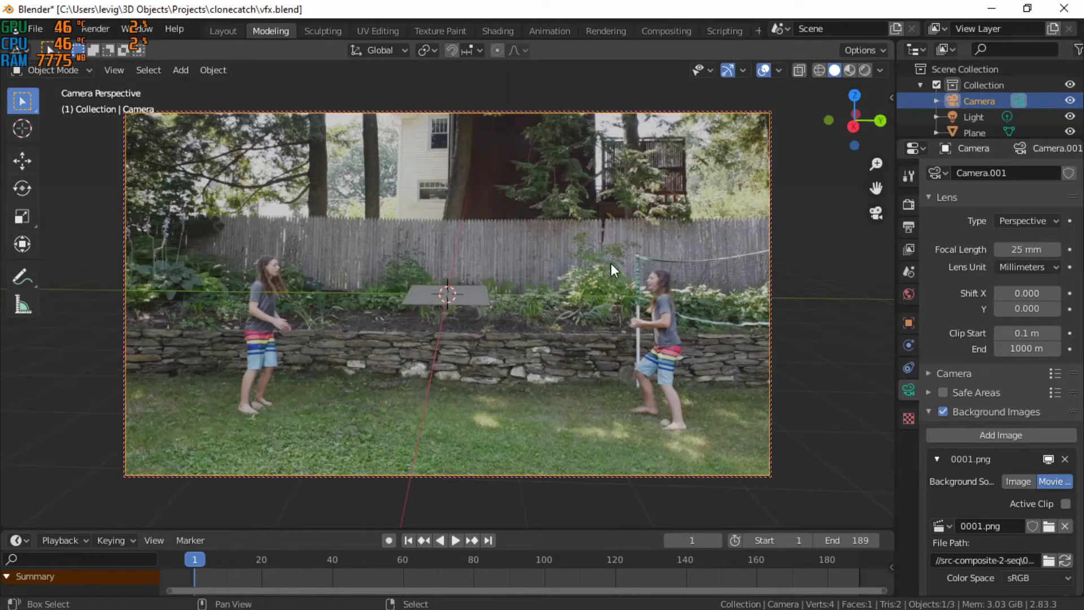
shift+middle_drag(611, 265, 588, 368)
middle_drag(509, 382, 459, 411)
Step: Scale the plane up to about 2.3 and stretch it along Y to about 10.7 so it spans the lawn
right_click(464, 401)
right_click(446, 396)
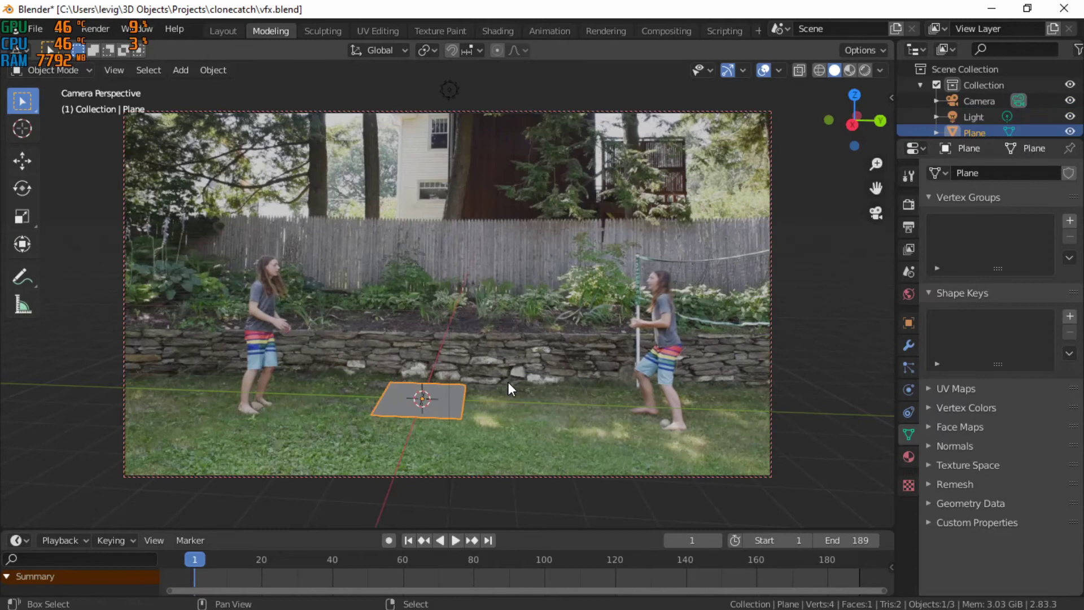
key(s)
click(604, 396)
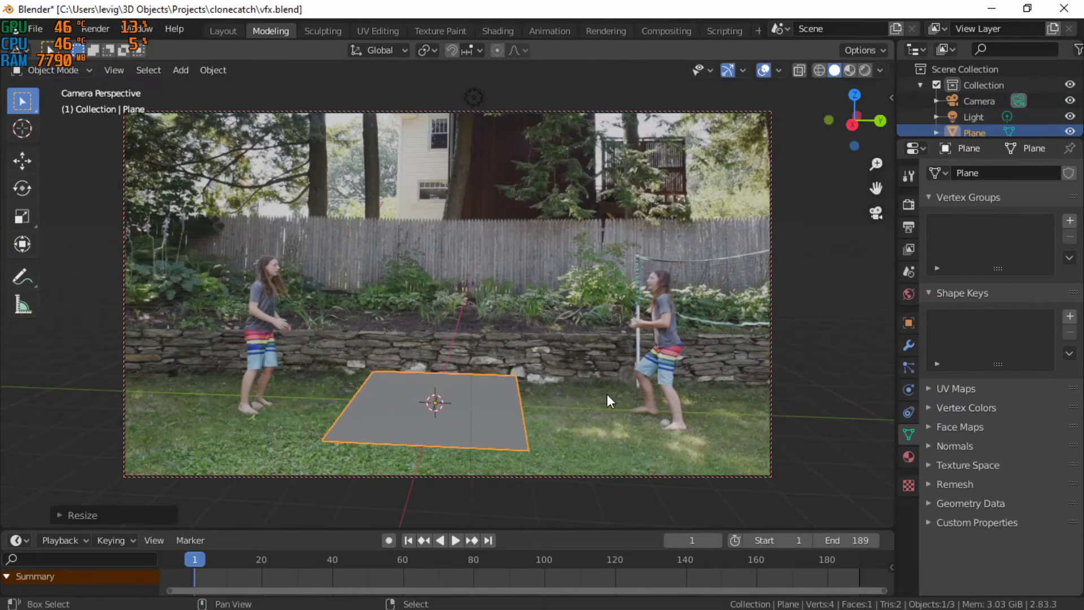
key(s)
click(626, 405)
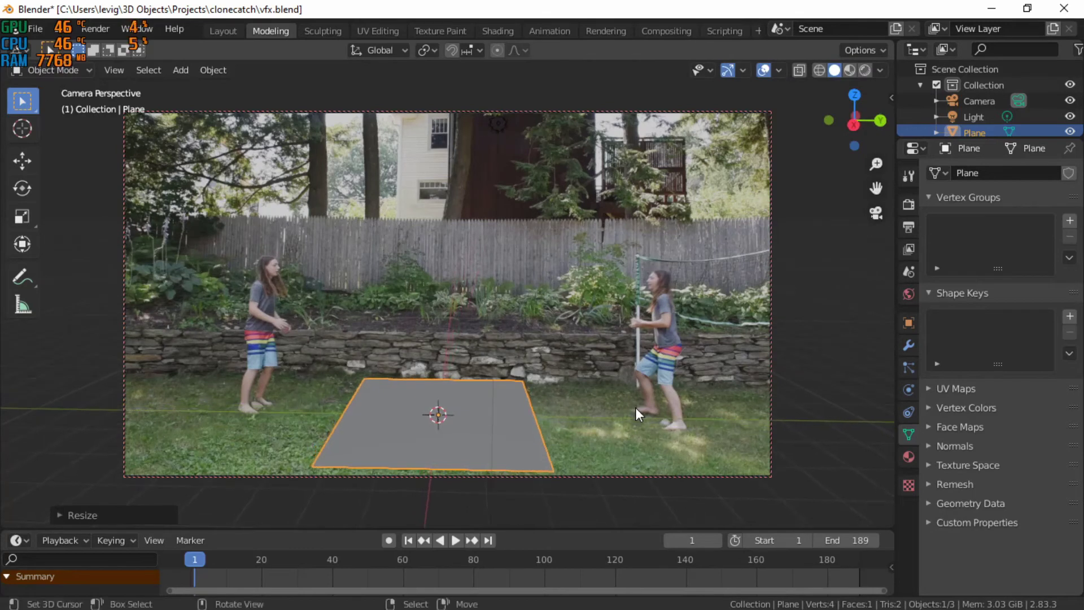
key(s)
key(y)
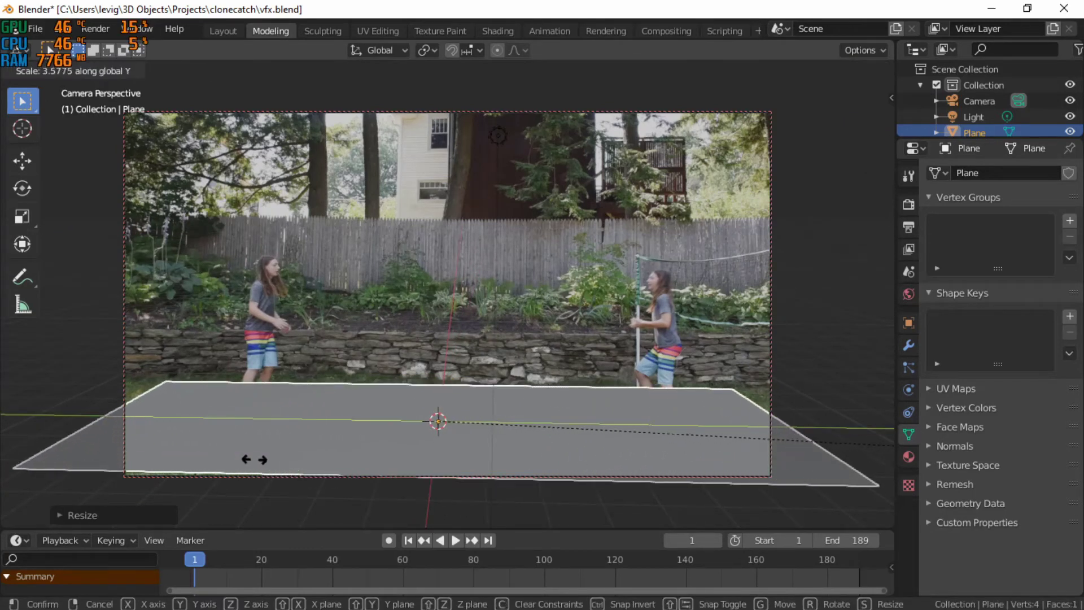
click(459, 475)
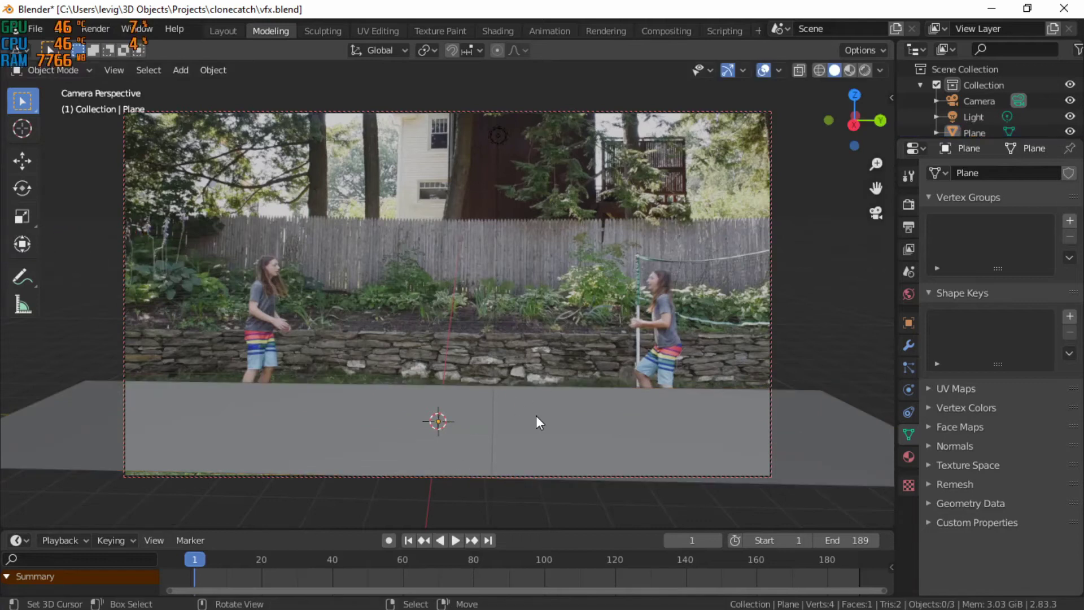
Step: Extrude the plane's far edge upward along Z to the top of the stone wall, and return to Object Mode
key(Tab)
click(77, 378)
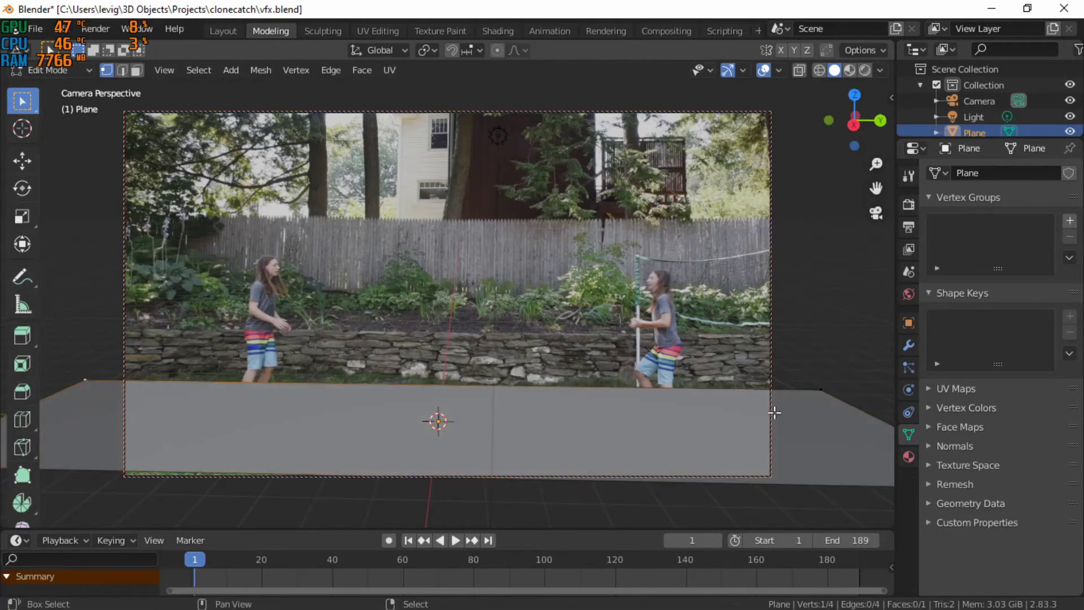
shift+click(813, 389)
key(e)
key(z)
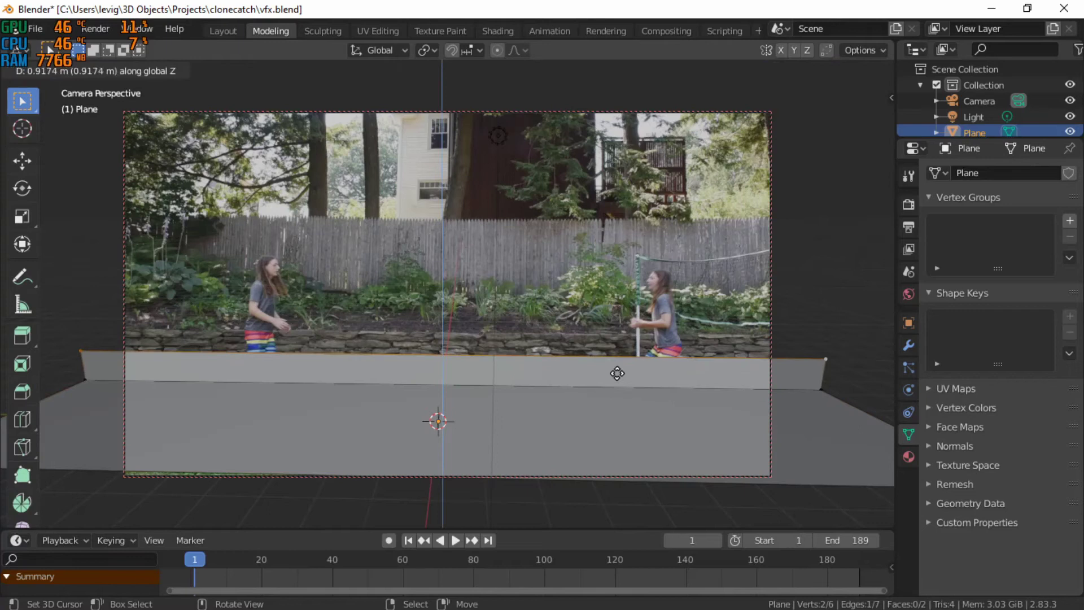
click(627, 354)
key(Tab)
mouse_move(671, 366)
middle_down()
mouse_move(670, 395)
mouse_move(675, 355)
mouse_move(676, 364)
middle_up()
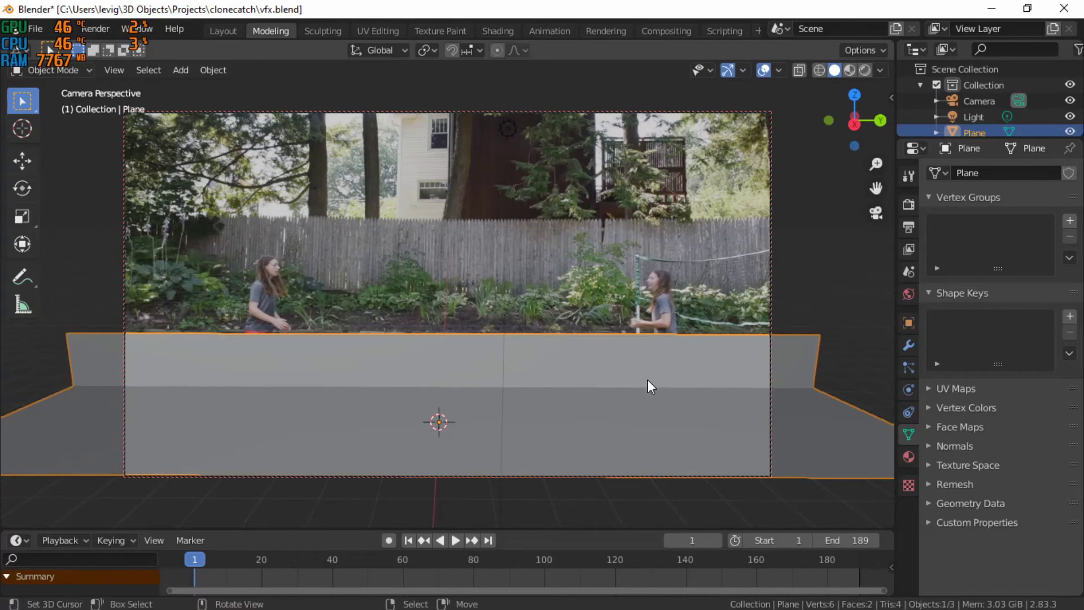
Step: Examine in X-ray how the ground and wall geometry line up with the footage
key(alt+z)
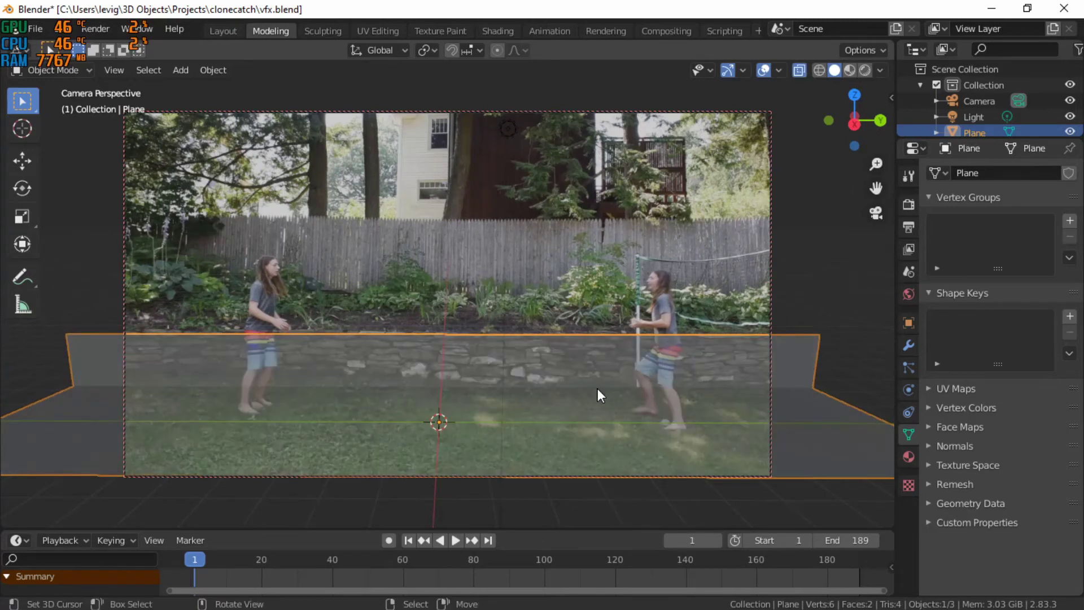
key(Tab)
key(Tab)
click(613, 300)
key(alt+z)
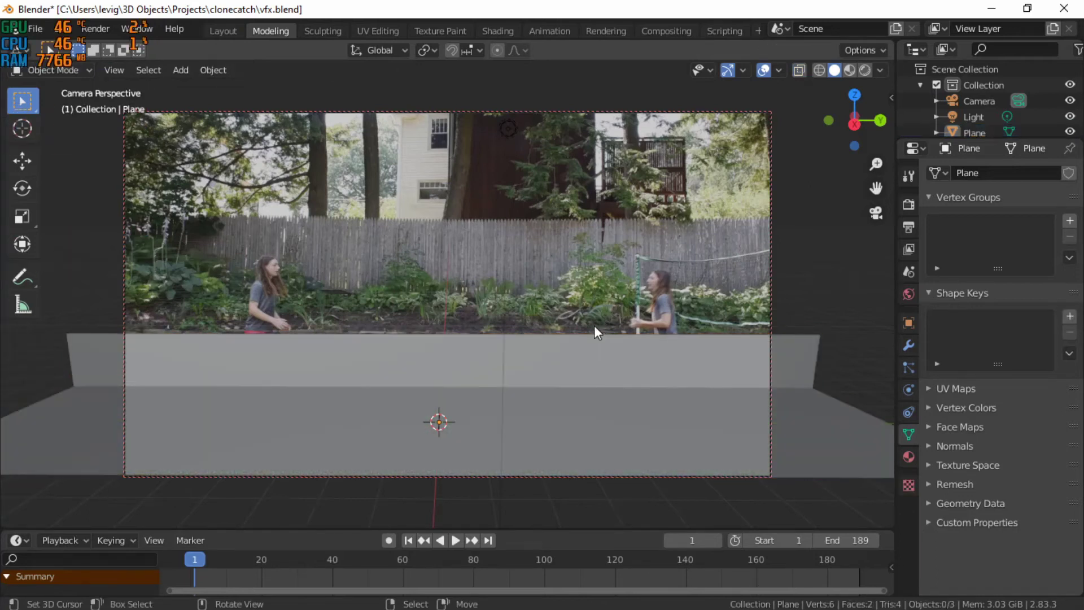
Step: Make the ground and wall plane a shadow catcher in its object visibility settings
click(485, 384)
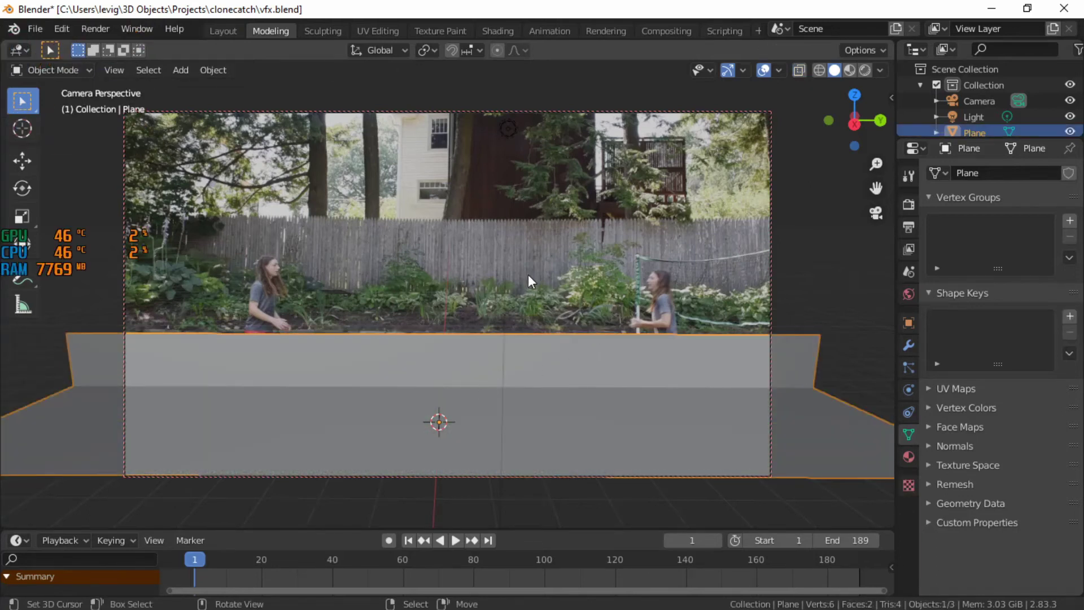
click(909, 327)
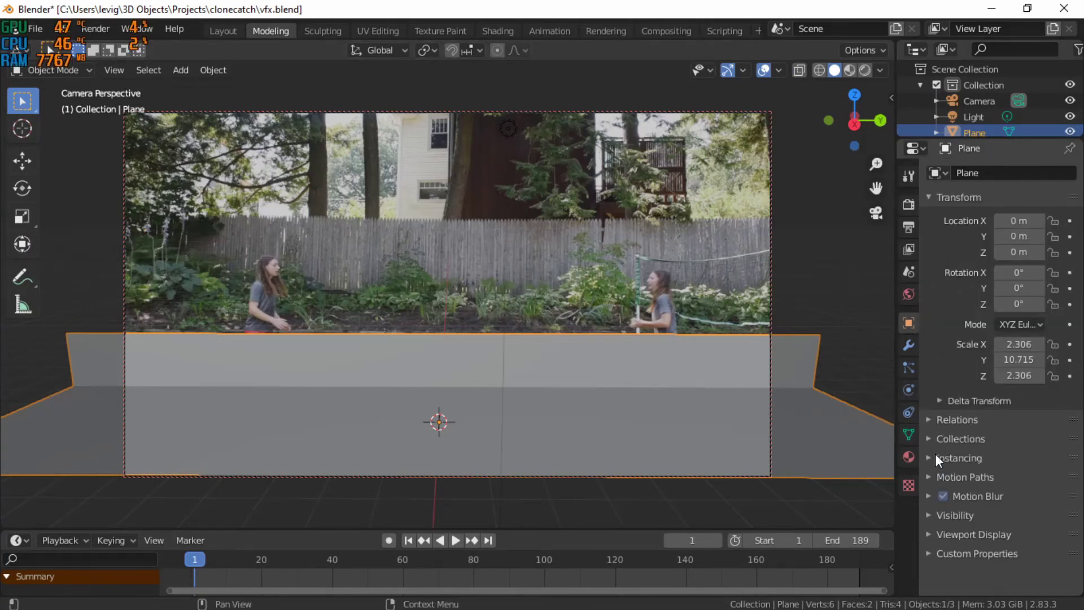
click(933, 515)
scroll(993, 501, down, 3)
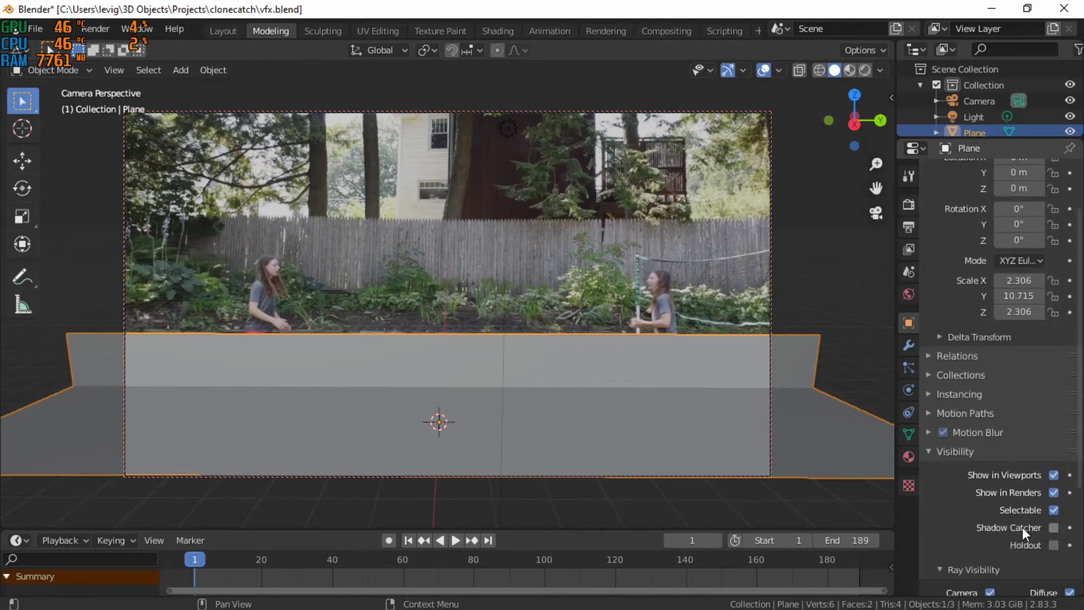
click(1053, 527)
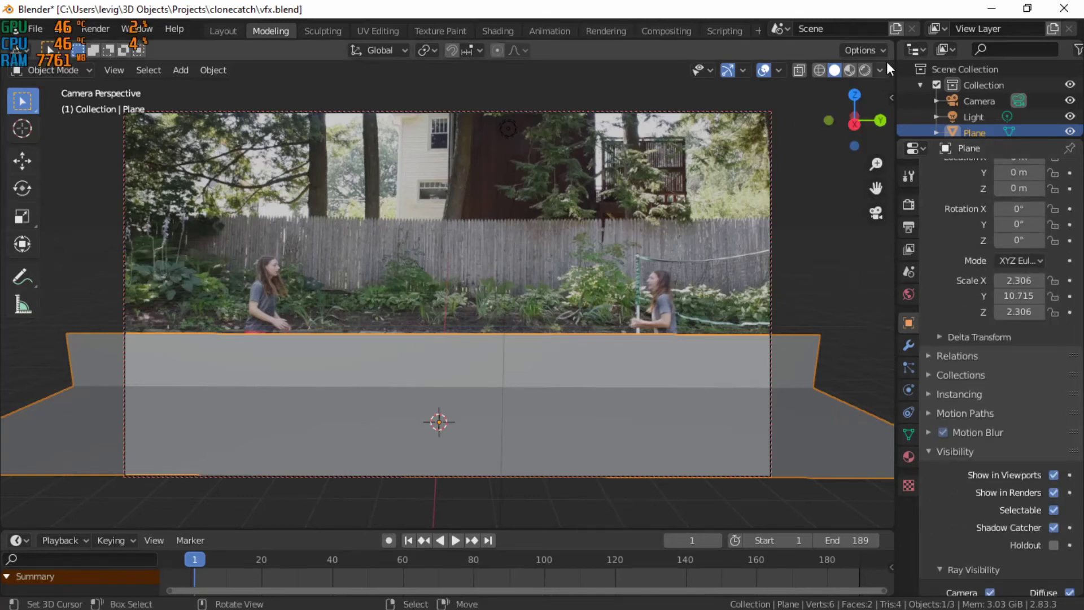
Step: Show the viewport in rendered shading and make the render film transparent so the footage shows through the plane
click(865, 72)
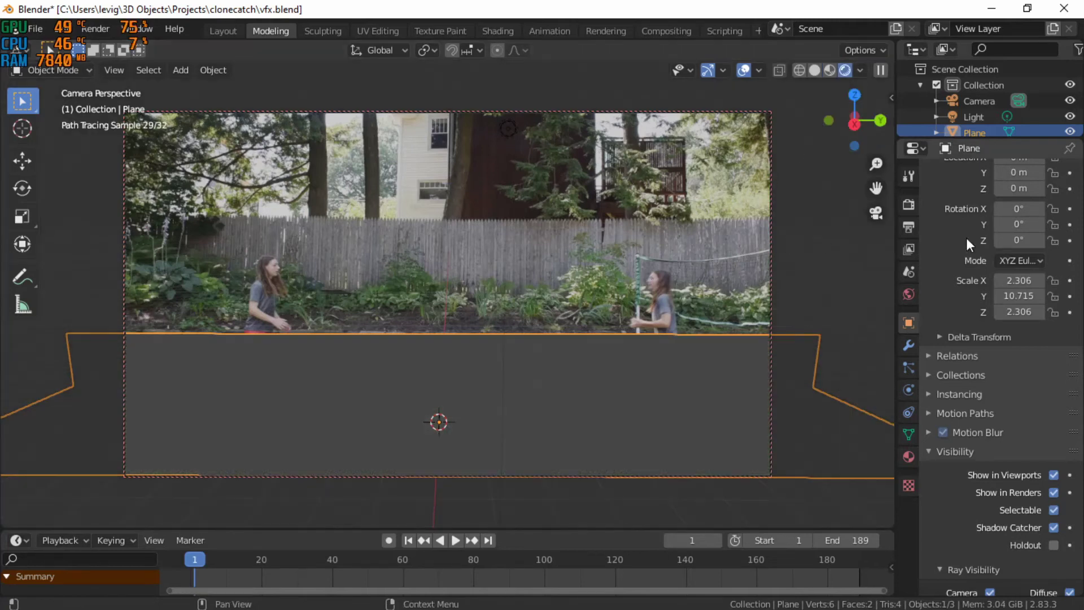
click(908, 207)
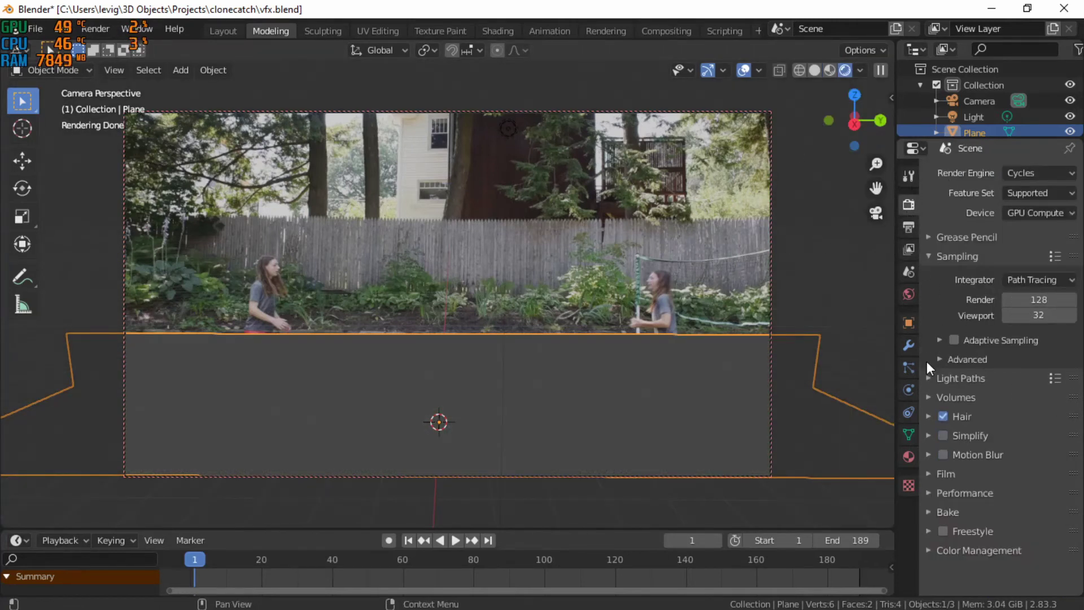
click(930, 476)
scroll(950, 497, down, 3)
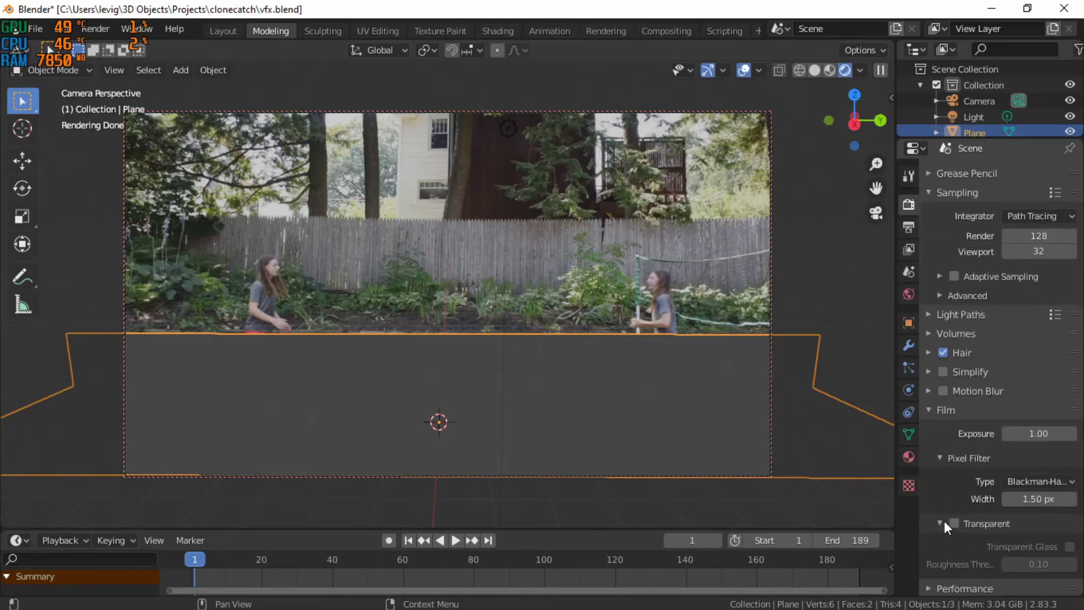
click(954, 524)
click(487, 290)
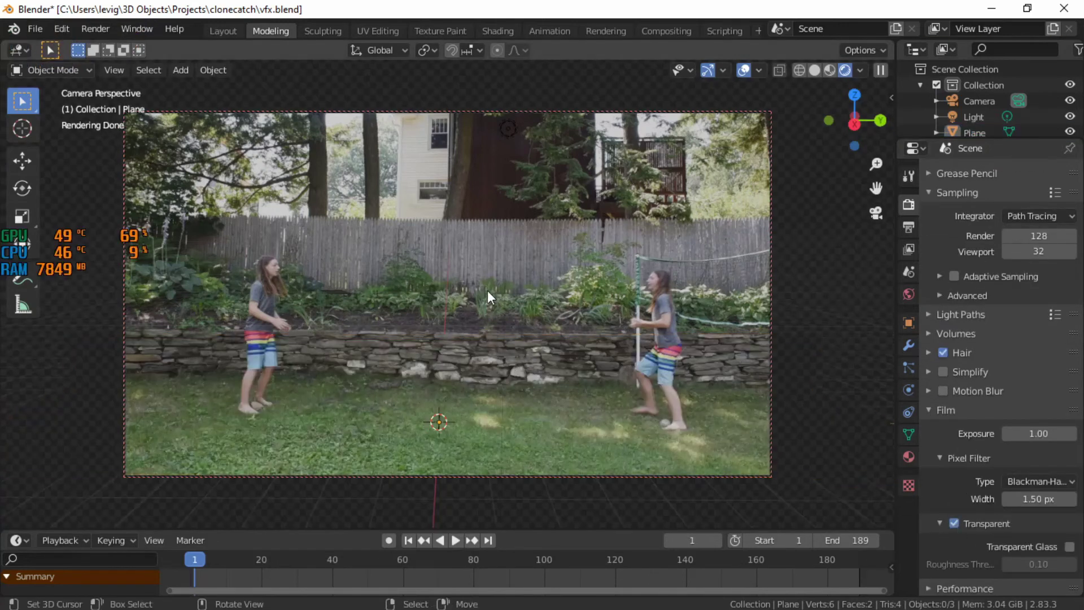
Step: Add a UV sphere, scale it down and raise it along Z so it hovers above the lawn, casting a shadow
key(shift+a)
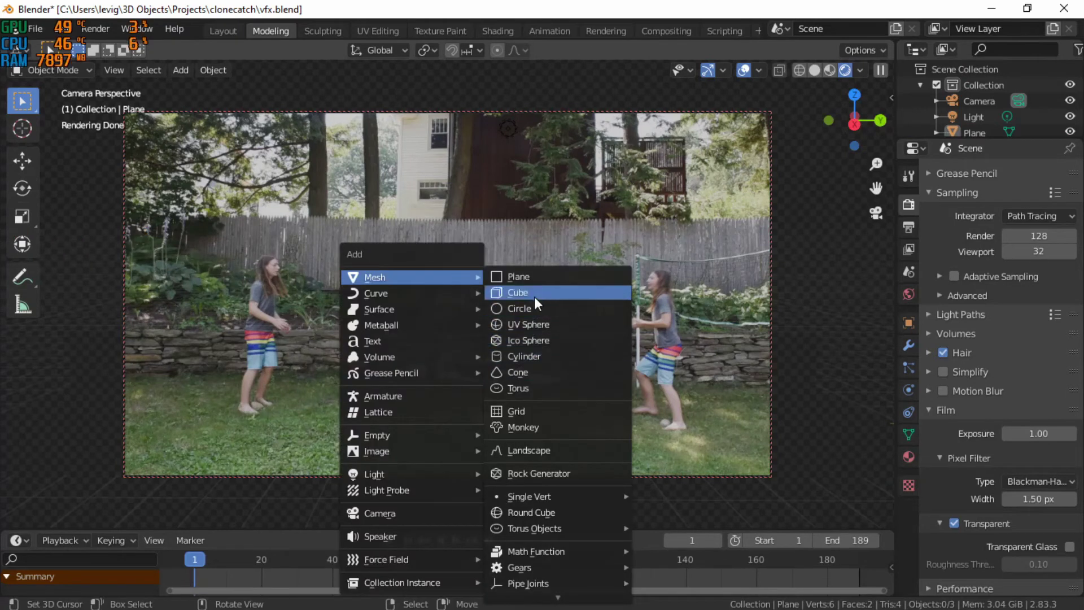
click(527, 324)
key(s)
click(581, 430)
key(g)
key(z)
click(598, 350)
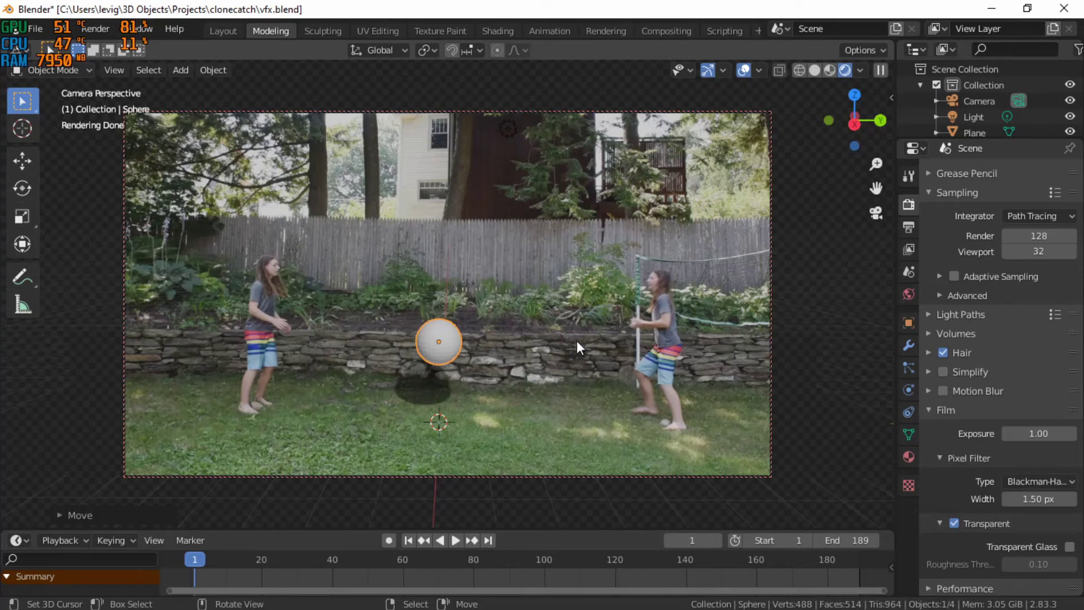
key(g)
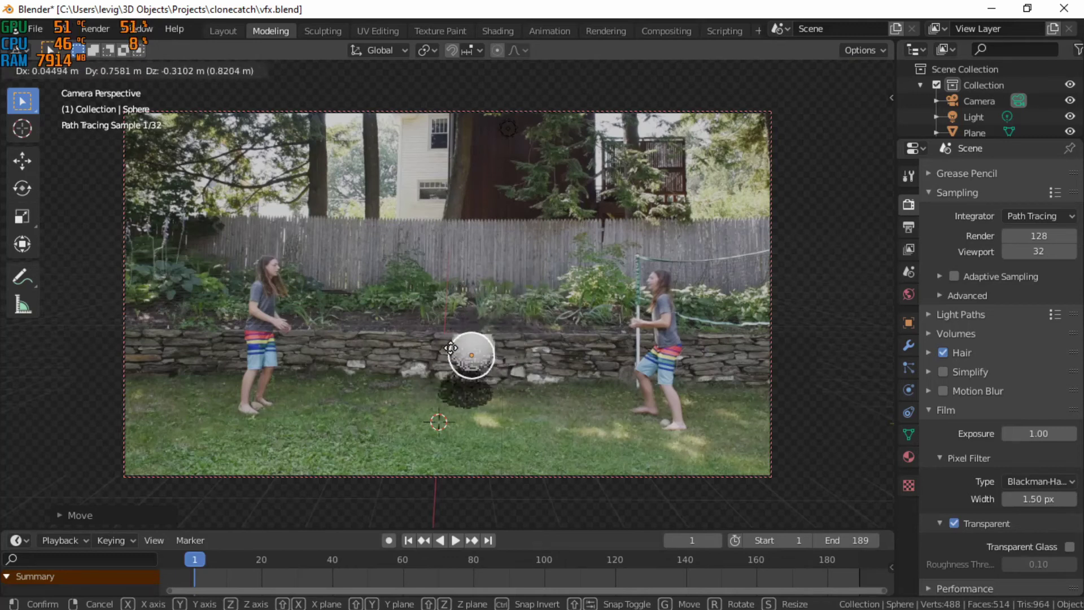
click(442, 339)
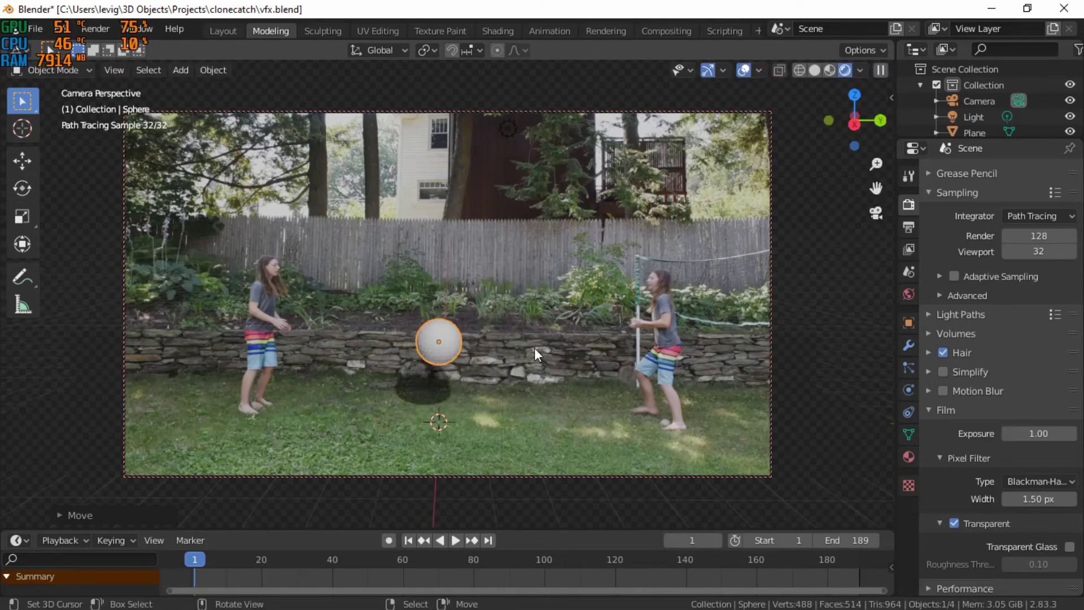
Step: Advance the timeline frame by frame to frame 22, where the ball leaves the thrower's hand
key(Right)
key(Right)
key(Right)
key(Right)
key(Right)
key(Right)
key(Right)
key(Right)
key(Right)
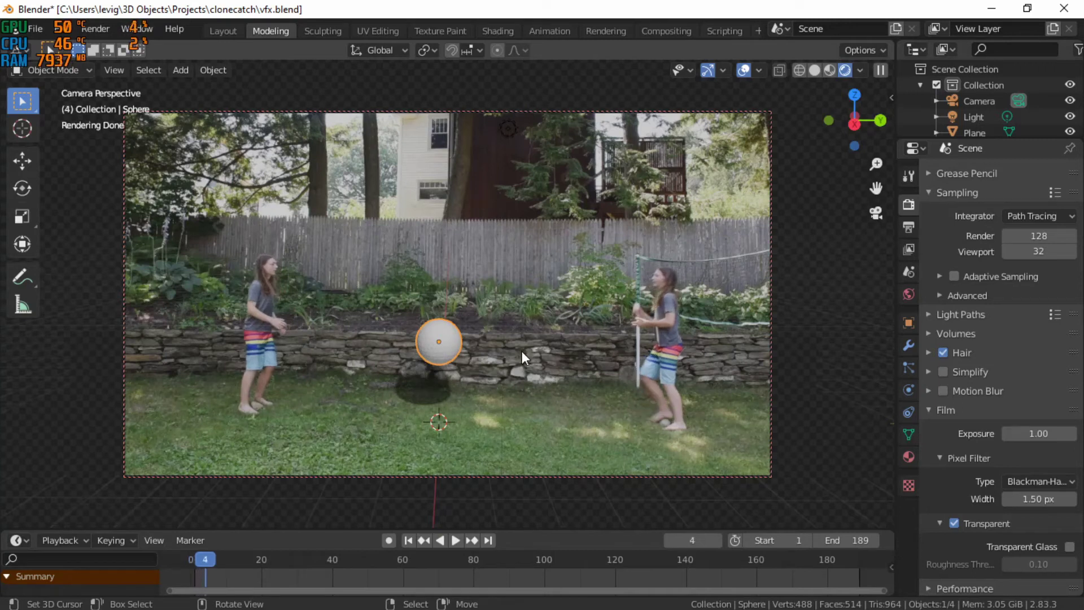
key(Right)
key(Right)
key(Right)
key(Right)
key(Right)
key(Right)
key(Right)
key(Right)
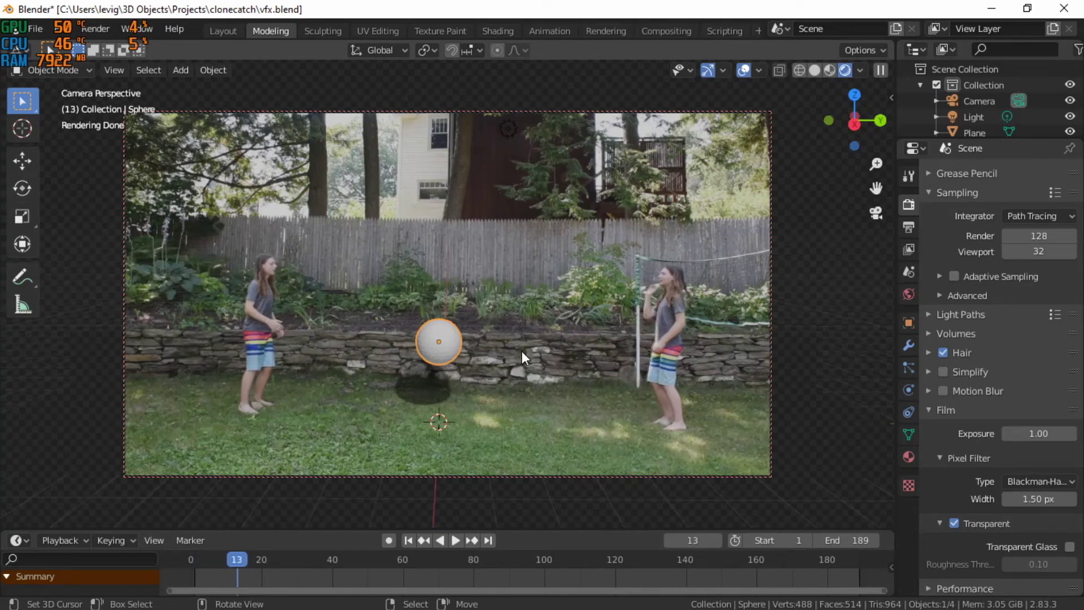
key(Right)
key(Right)
key(Right)
key(Right)
key(Right)
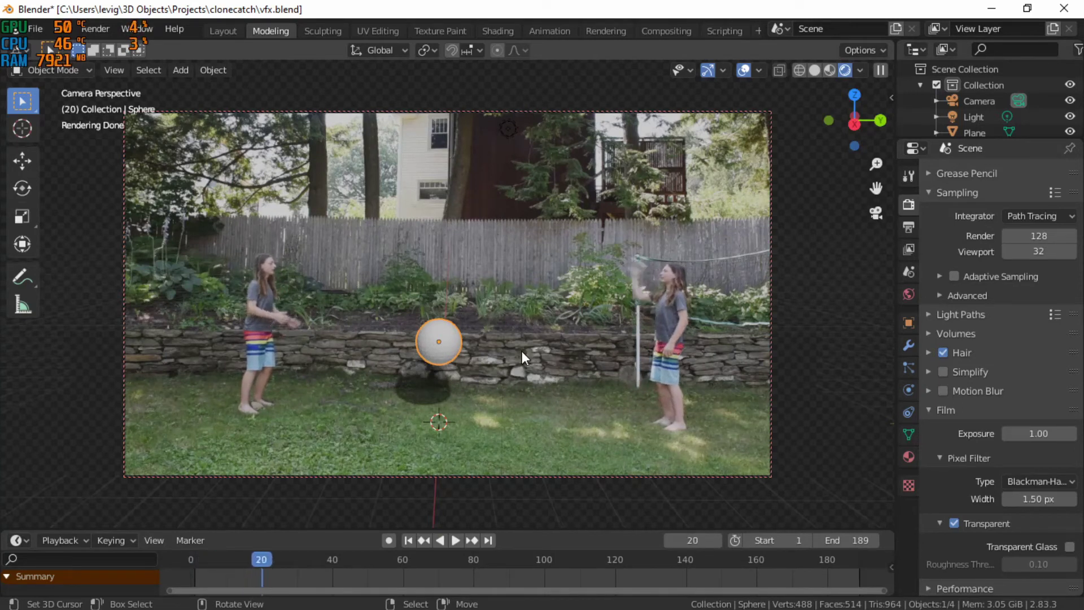
key(Left)
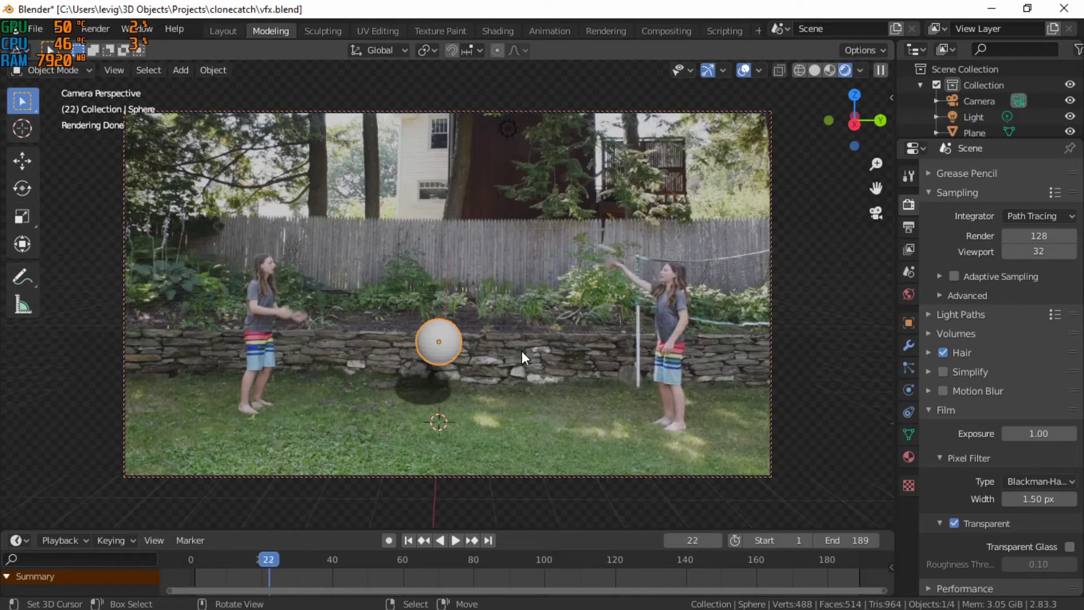
Step: Turn off Lock Camera to View so zooming and panning no longer move the camera
scroll(522, 350, up, 2)
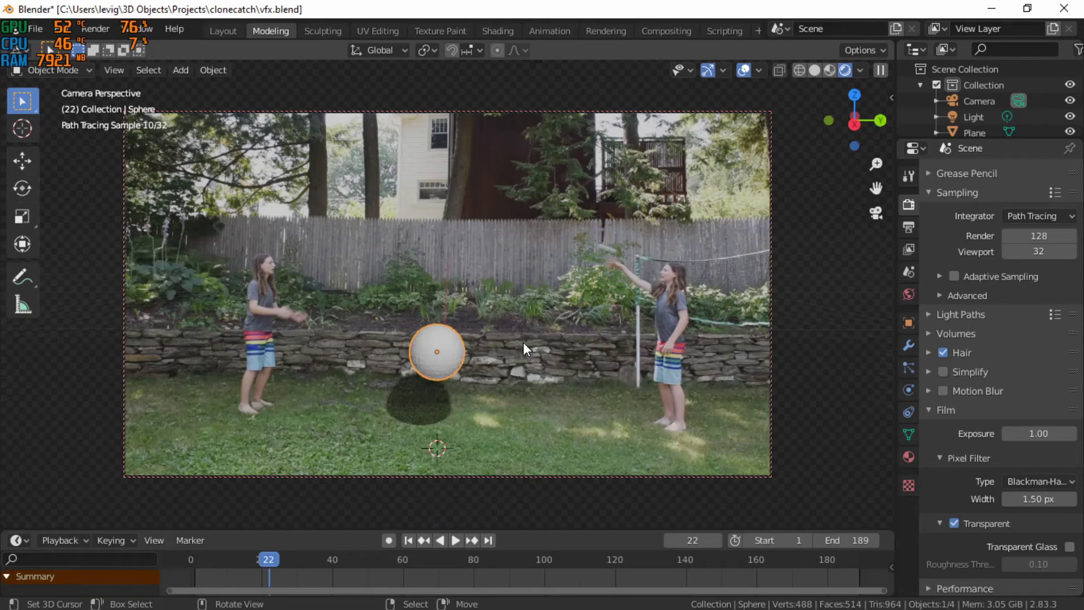
click(814, 70)
scroll(378, 352, down, 2)
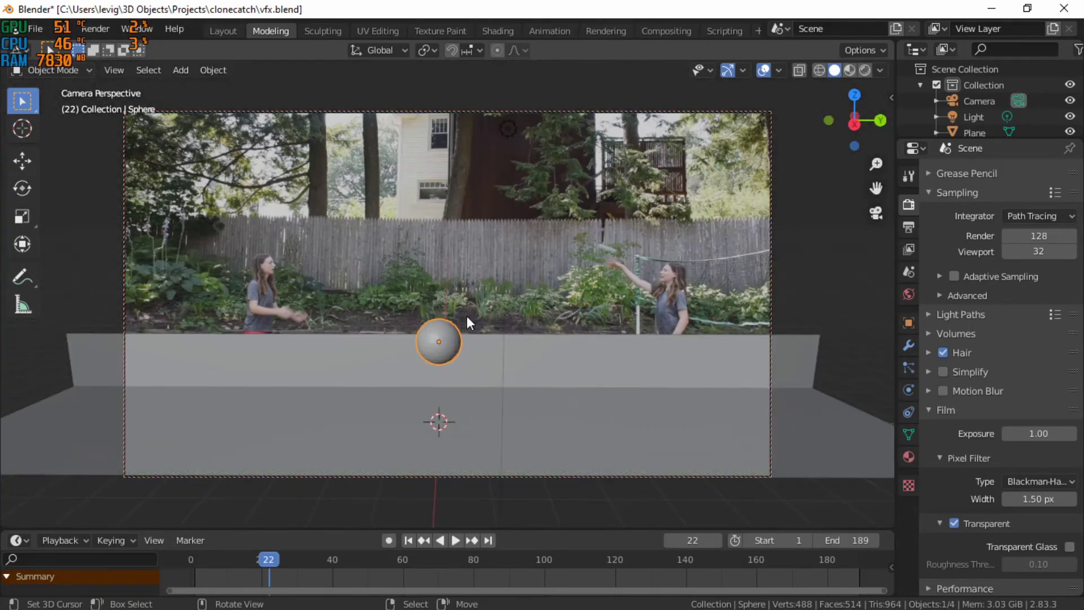
click(861, 69)
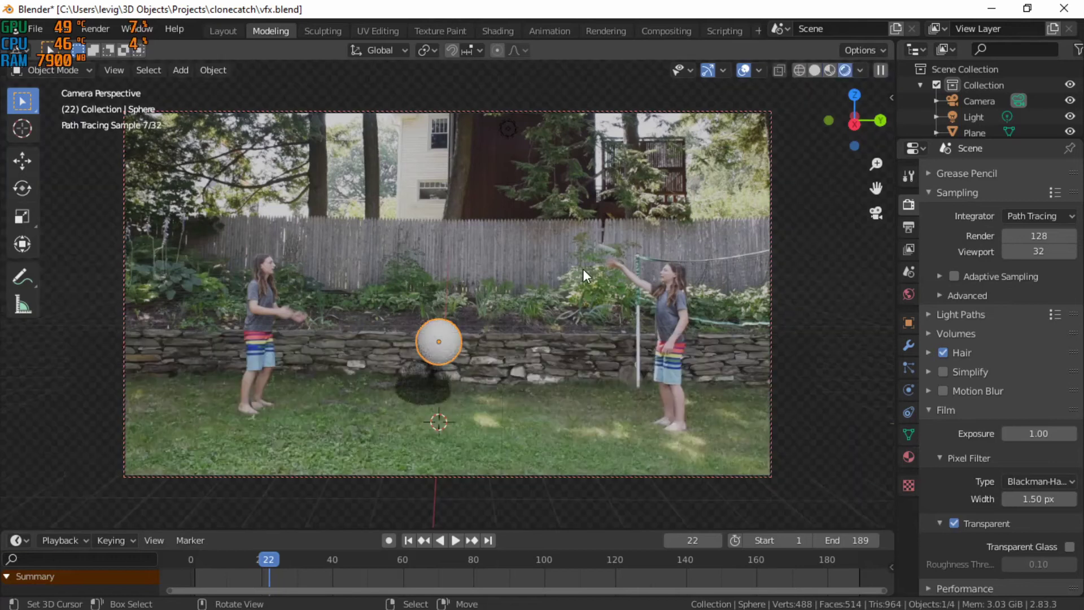
key(n)
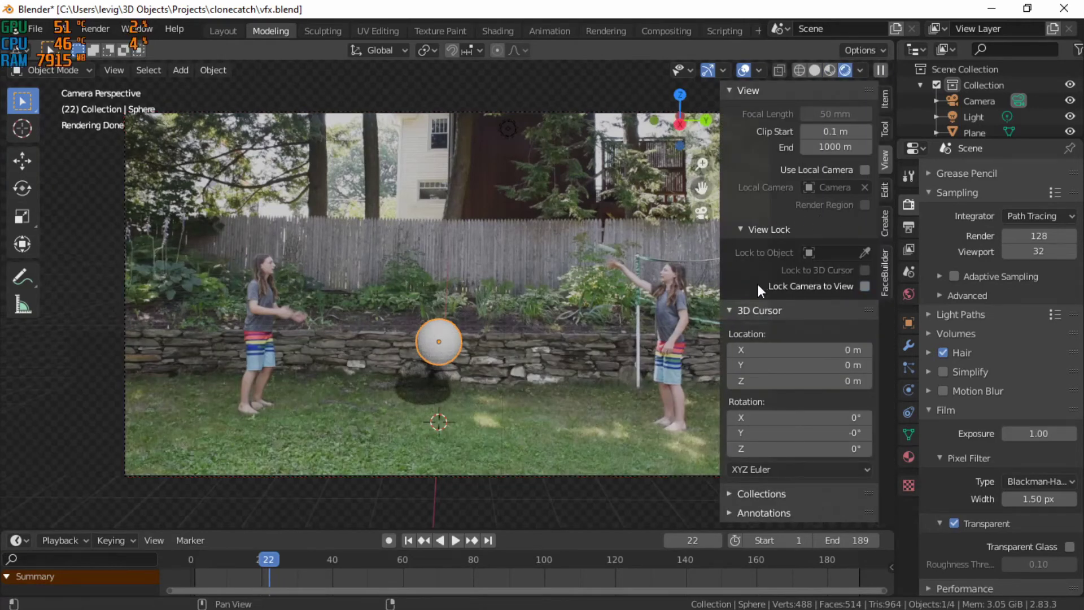
key(n)
Step: Move the sphere up along Z and across to the ball's motion streak beside the thrower's raised hand
shift+middle_drag(623, 296, 438, 290)
scroll(550, 327, up, 4)
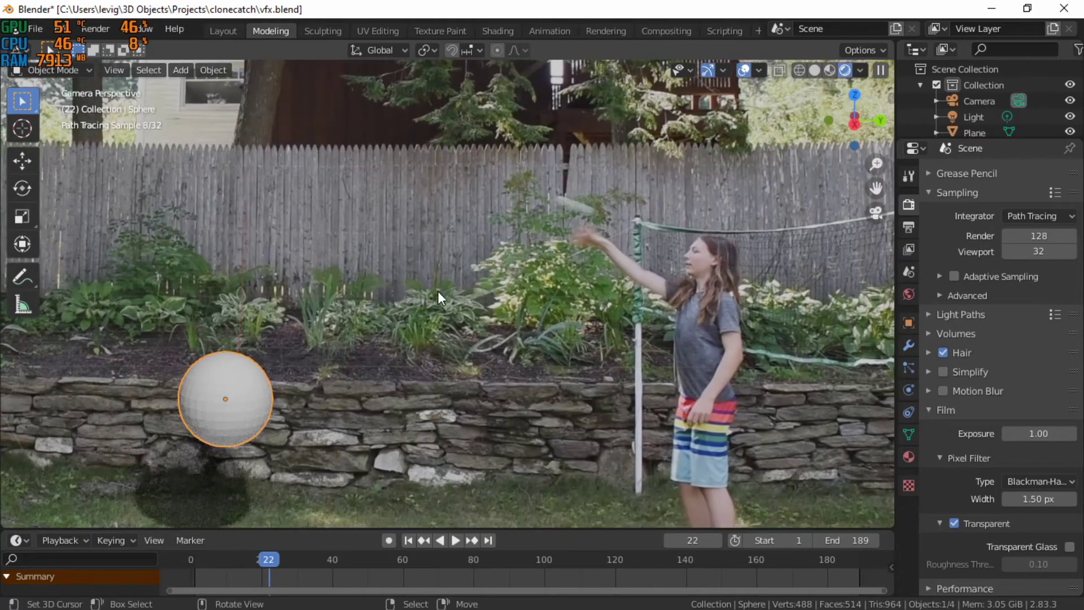
scroll(435, 291, up, 1)
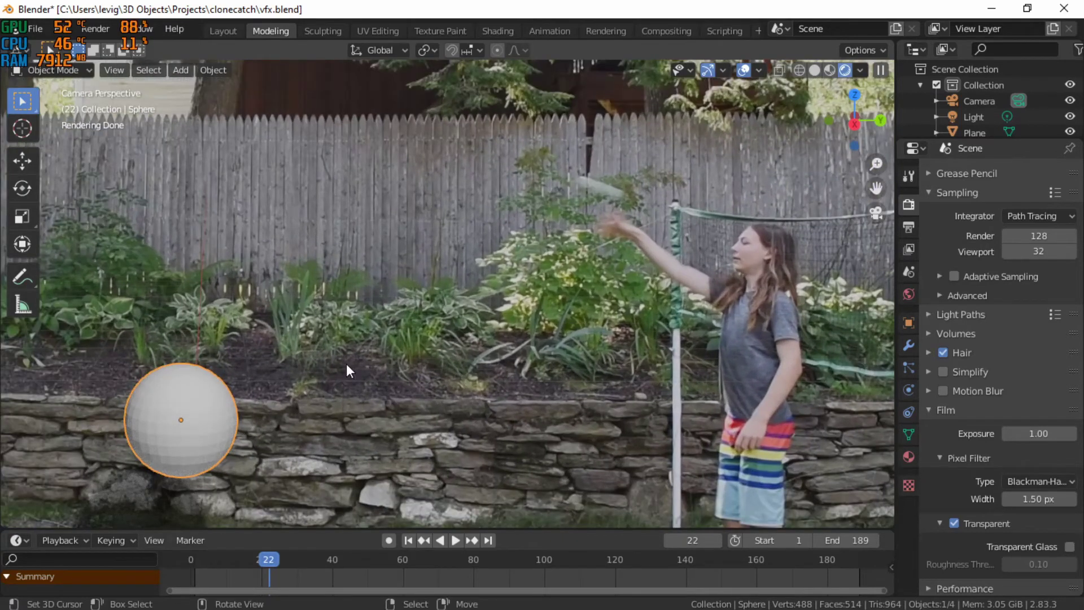
key(g)
key(z)
click(415, 130)
key(g)
key(x)
click(680, 186)
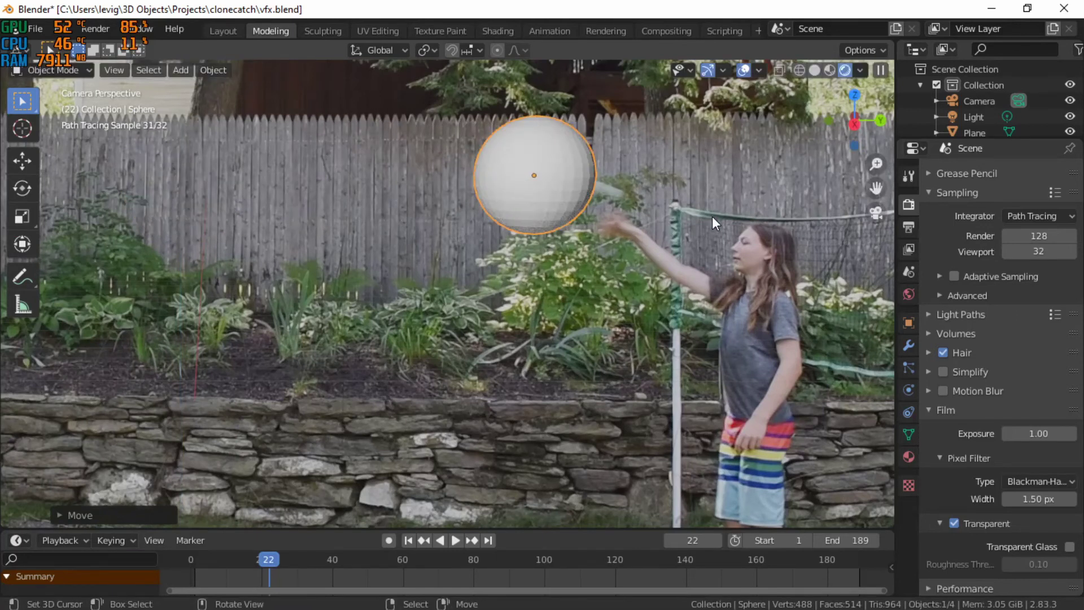
Step: Scale the sphere down to match the width of the ball's motion streak and place it at the streak's leading end
scroll(680, 217, up, 4)
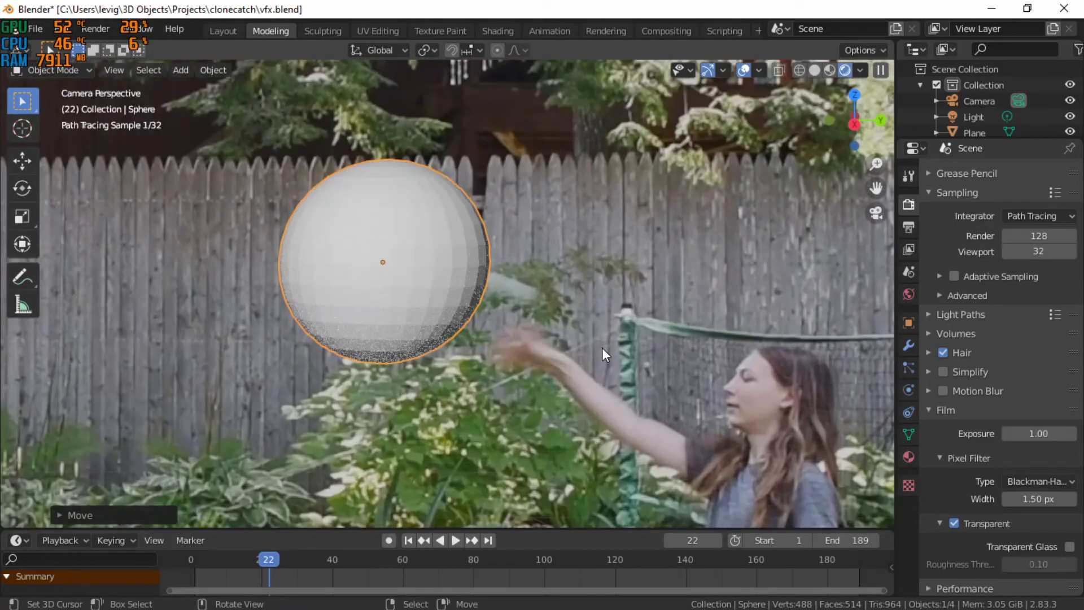
key(s)
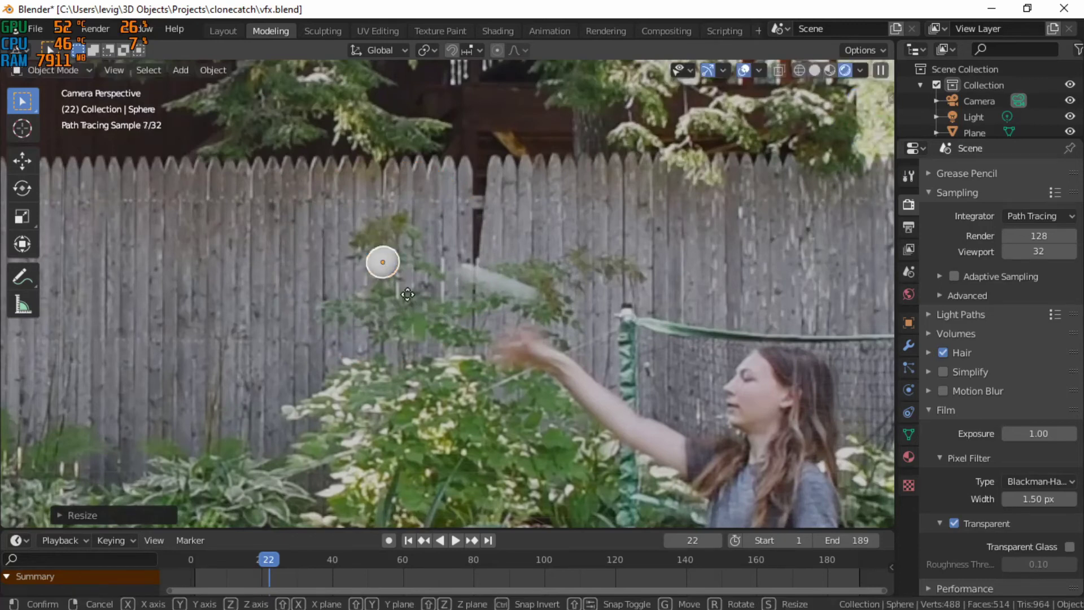
click(474, 292)
scroll(621, 331, up, 2)
key(s)
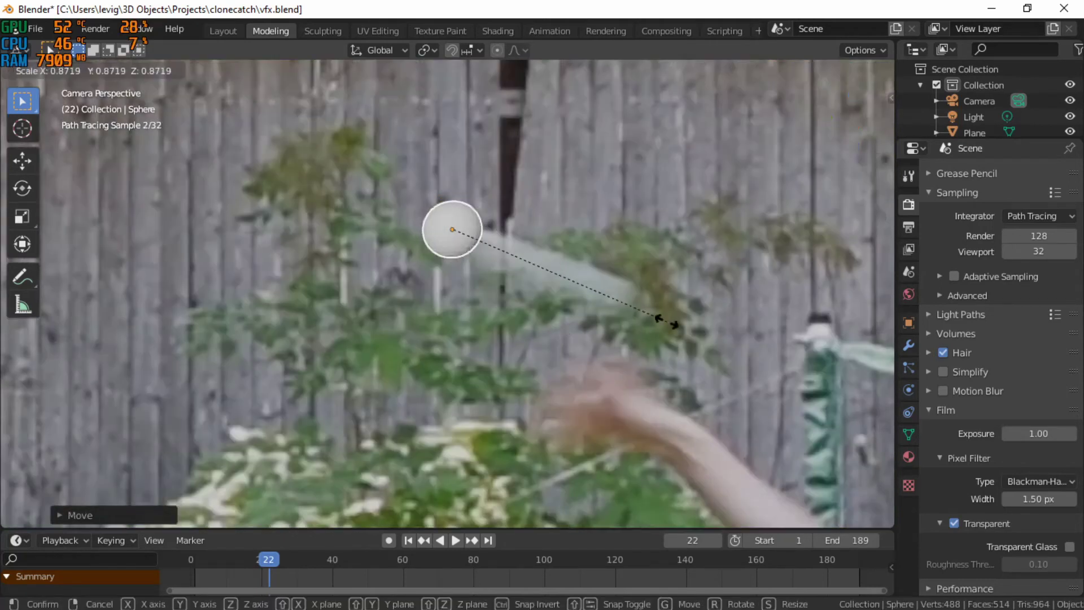
click(623, 321)
key(g)
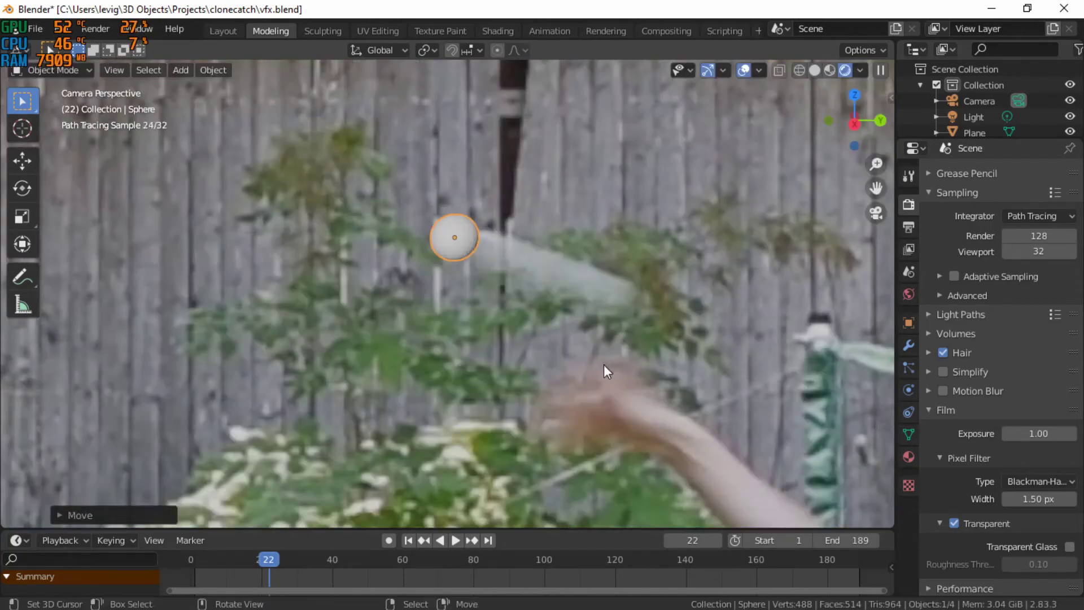
click(604, 364)
Step: Shift the sphere further along the ball's flight path, slightly ahead of the motion streak
scroll(601, 366, down, 2)
key(g)
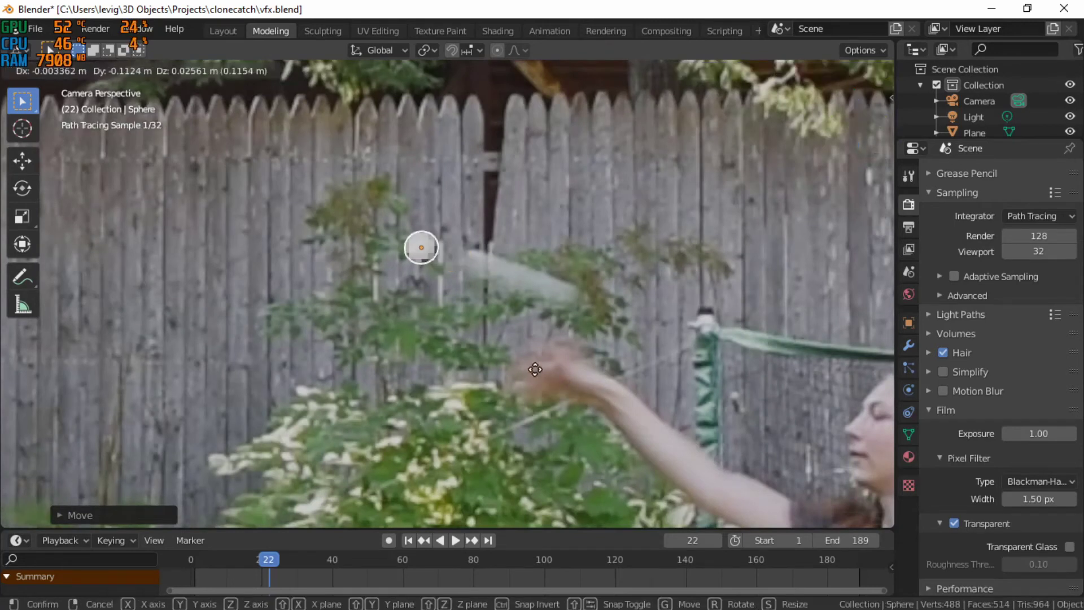
click(519, 367)
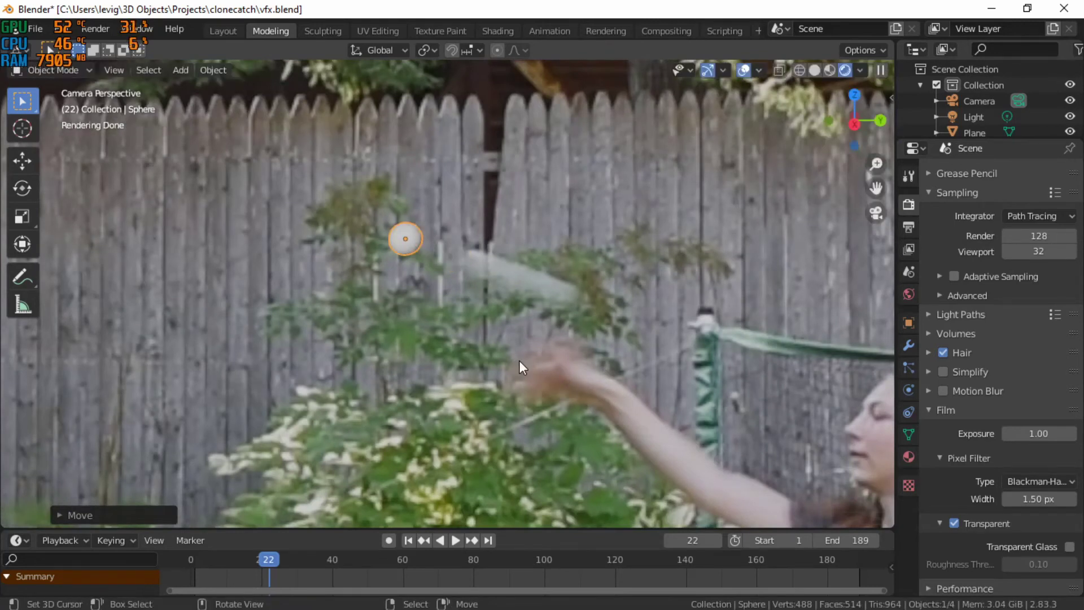
key(g)
click(497, 378)
scroll(496, 390, down, 2)
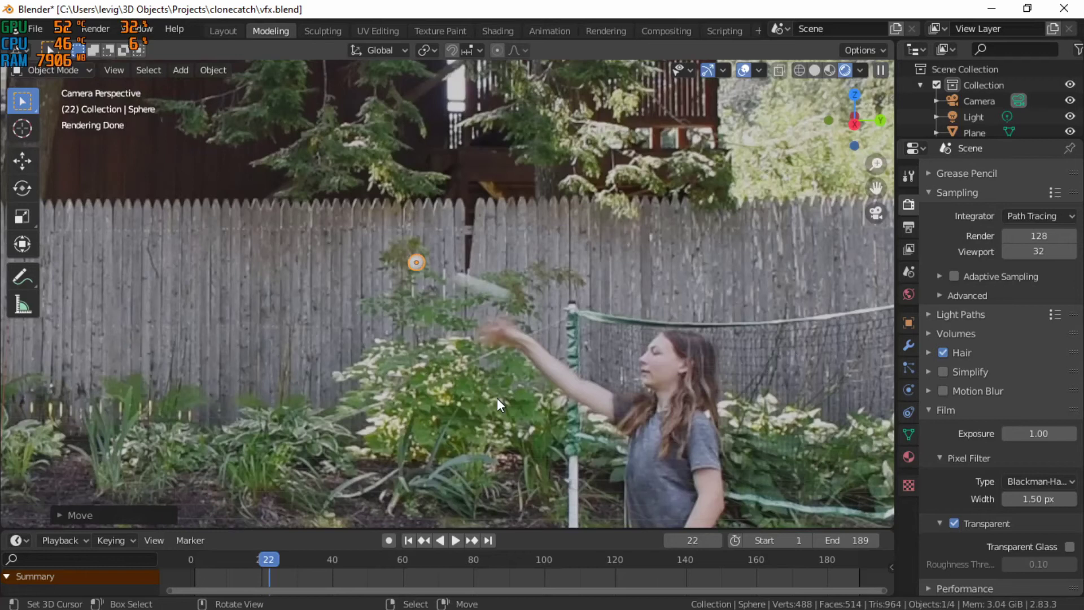
scroll(497, 399, up, 3)
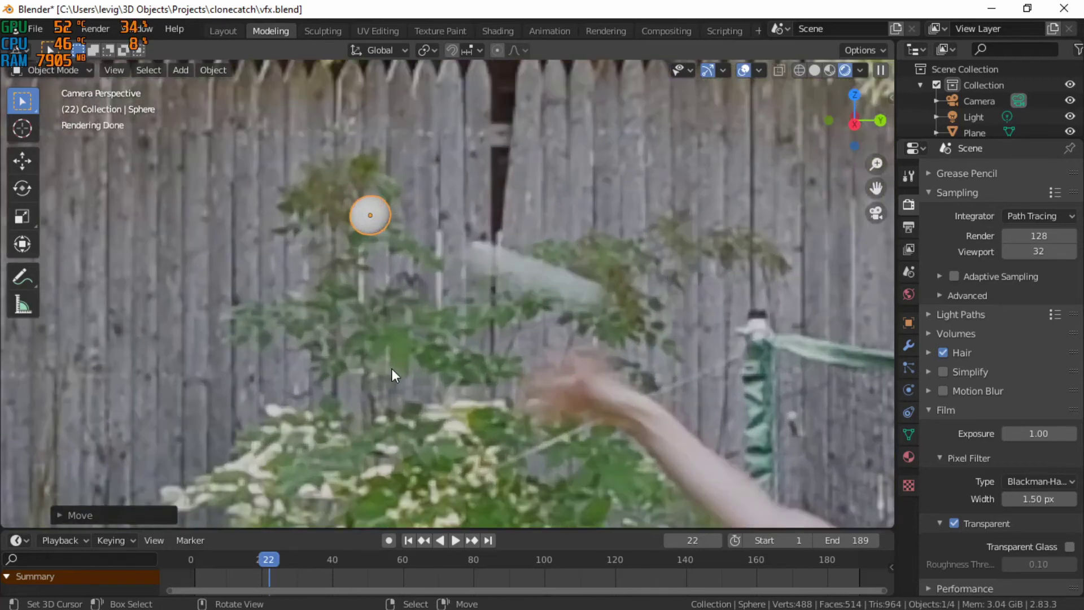
Step: Enable motion blur for the render and set its shutter to 0.70
click(942, 391)
click(929, 391)
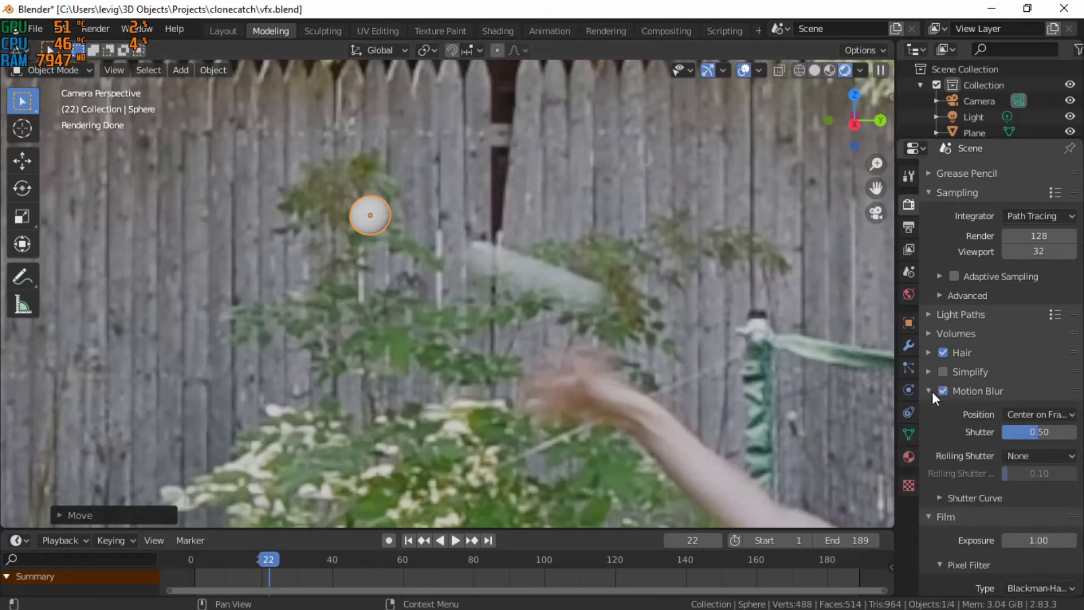
click(1028, 433)
key(BackSpace)
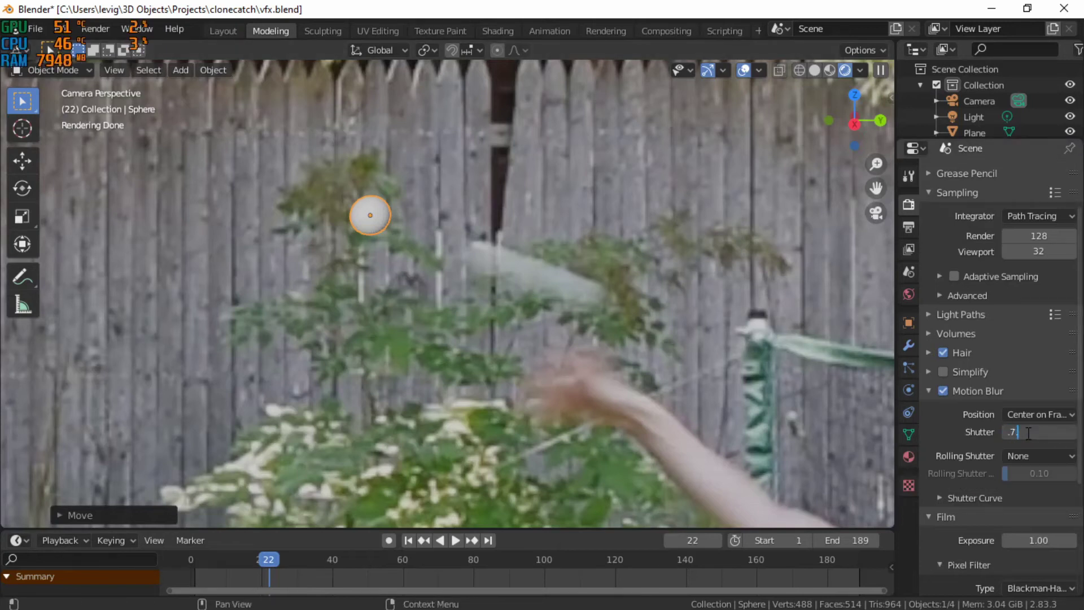
key(Return)
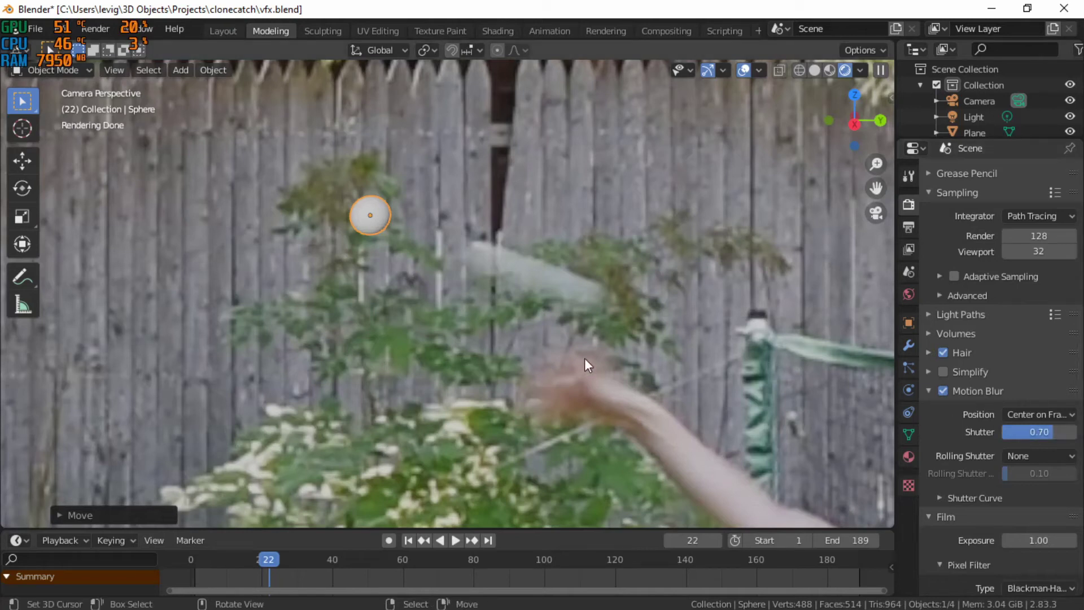
scroll(395, 265, up, 3)
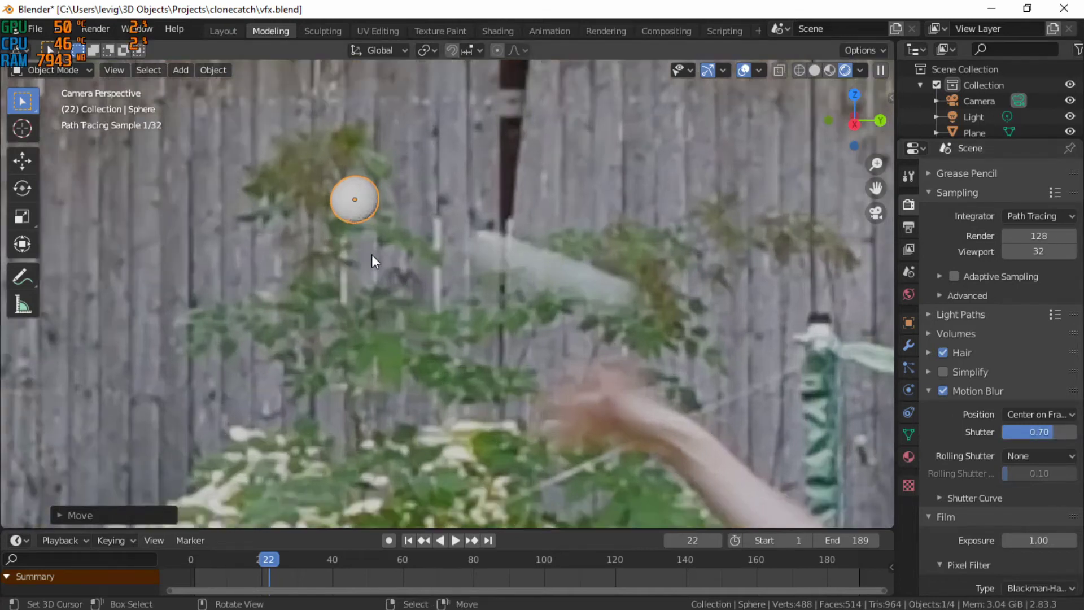
Step: Switch to the Shading workspace and show the sphere close up through the camera with rendered shading
shift+middle_drag(381, 231, 408, 275)
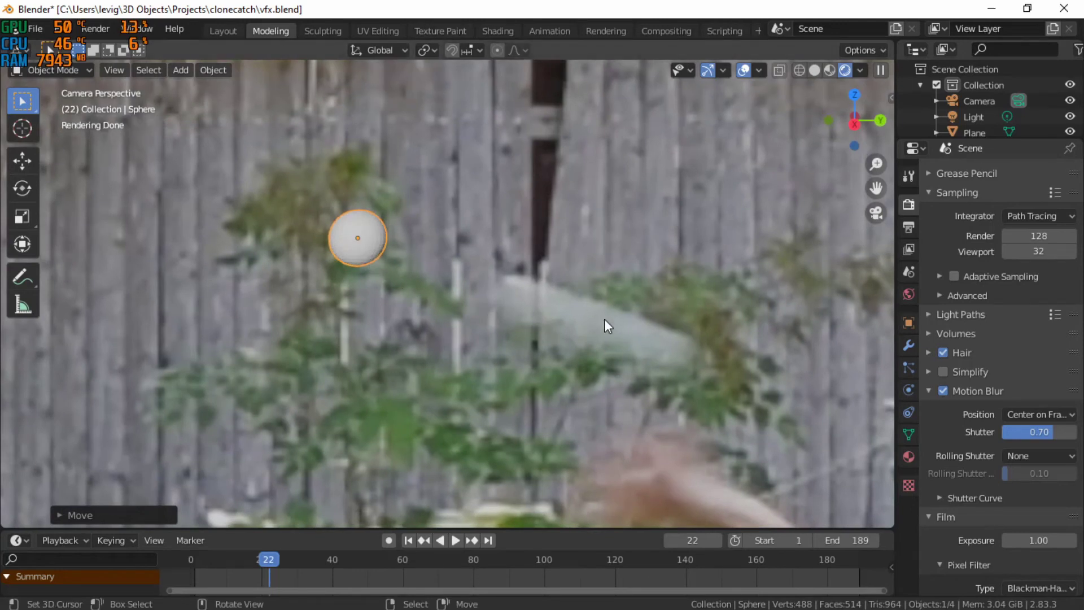
click(500, 33)
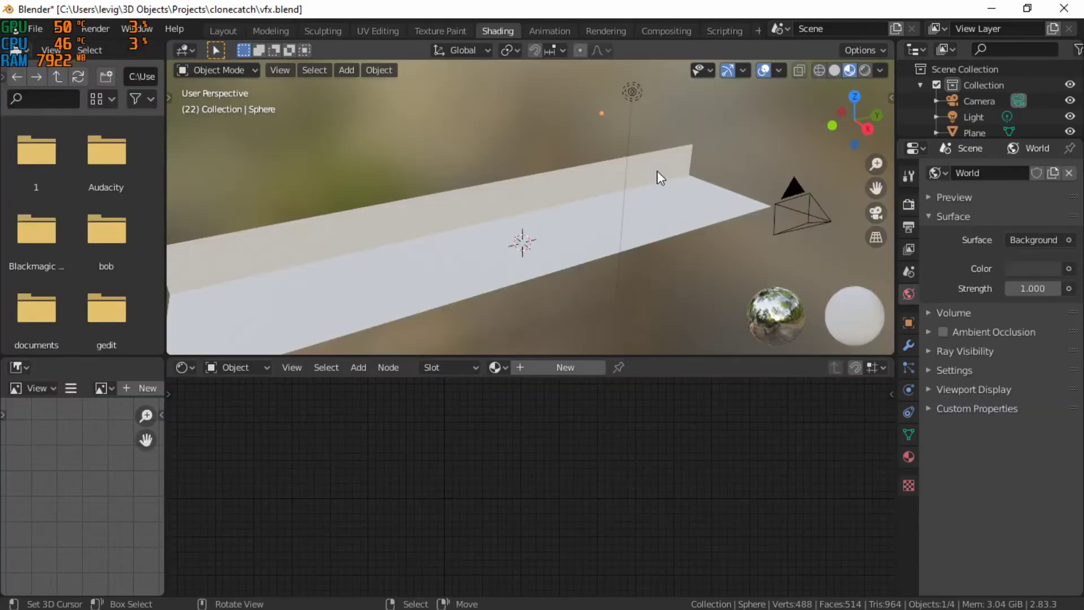
click(875, 213)
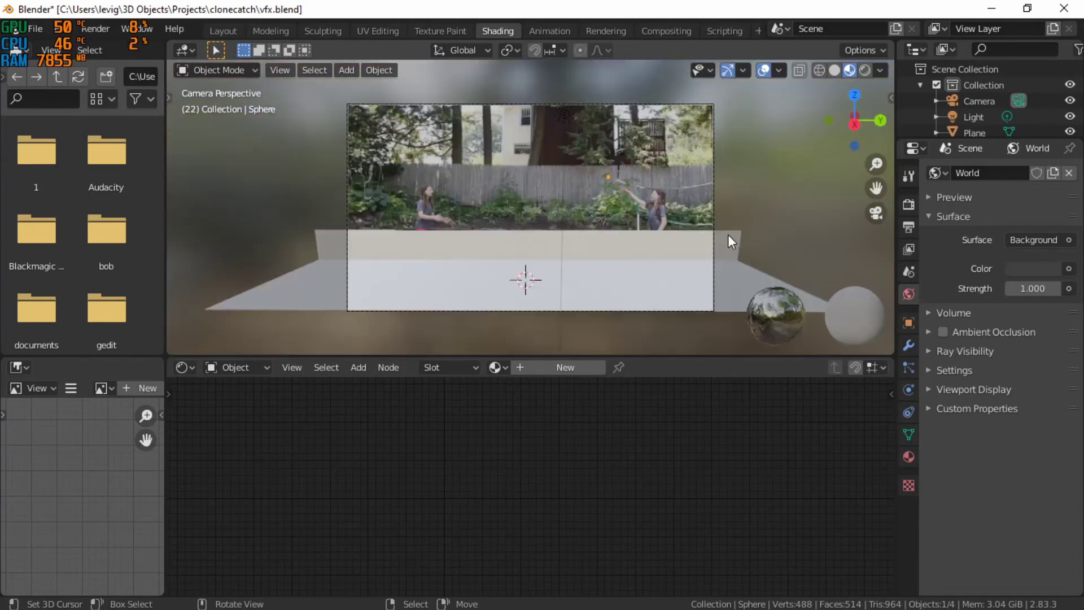
scroll(727, 235, up, 10)
scroll(683, 263, up, 3)
shift+middle_drag(683, 263, 669, 47)
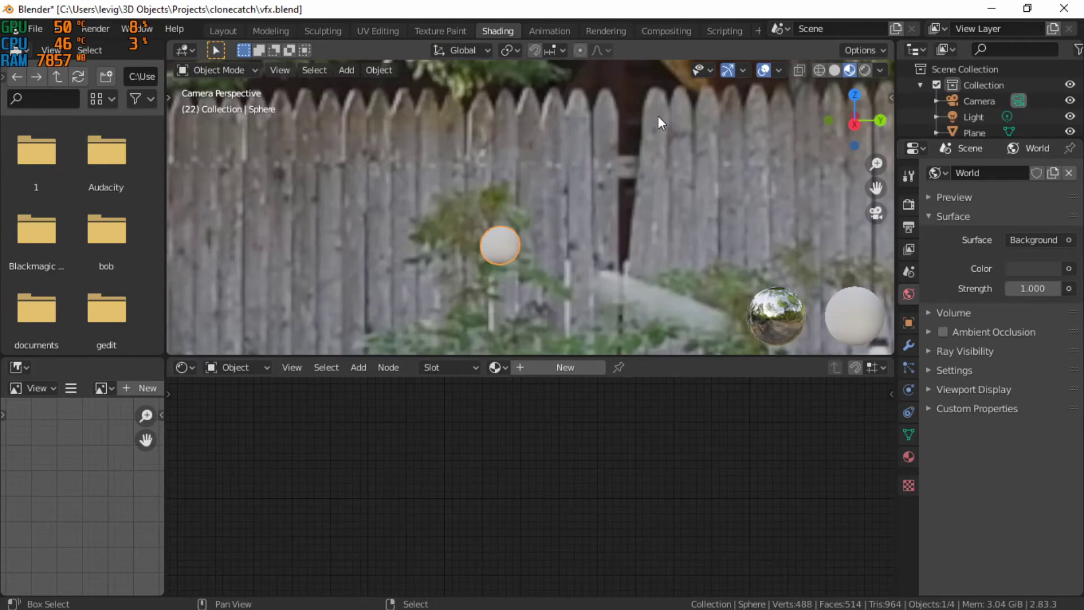
shift+middle_drag(658, 117, 596, 89)
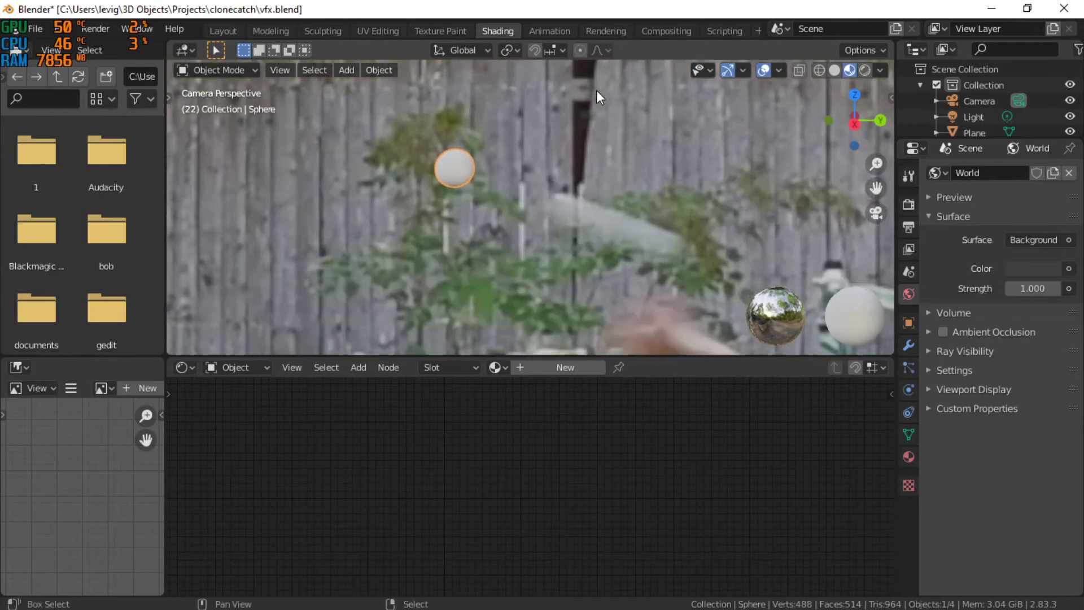
click(863, 71)
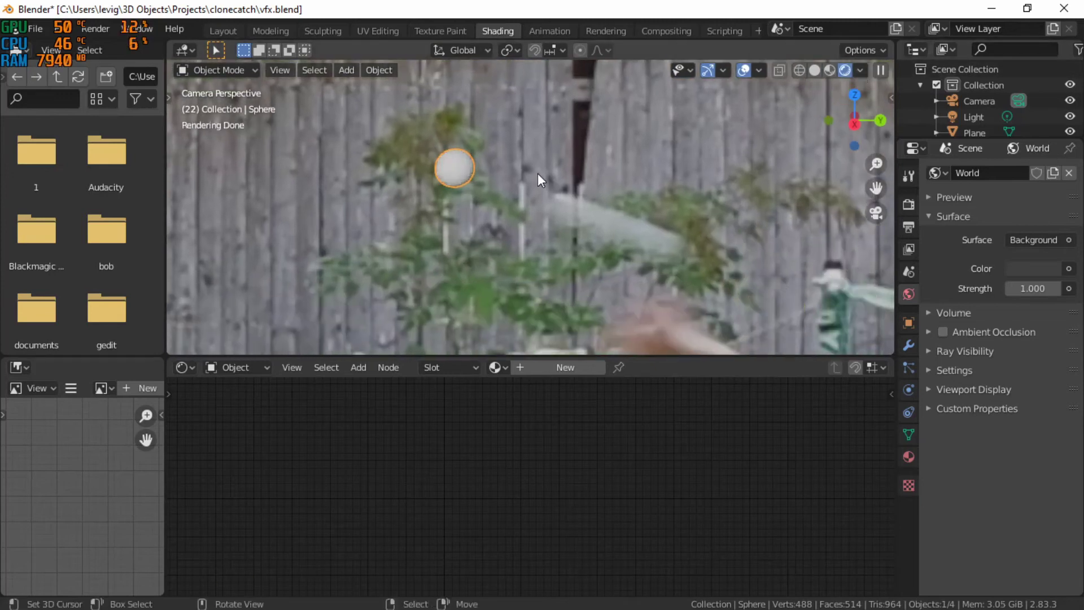
Step: Give the sphere a new material with its base color brightened to white, and return to the Modeling workspace
click(554, 364)
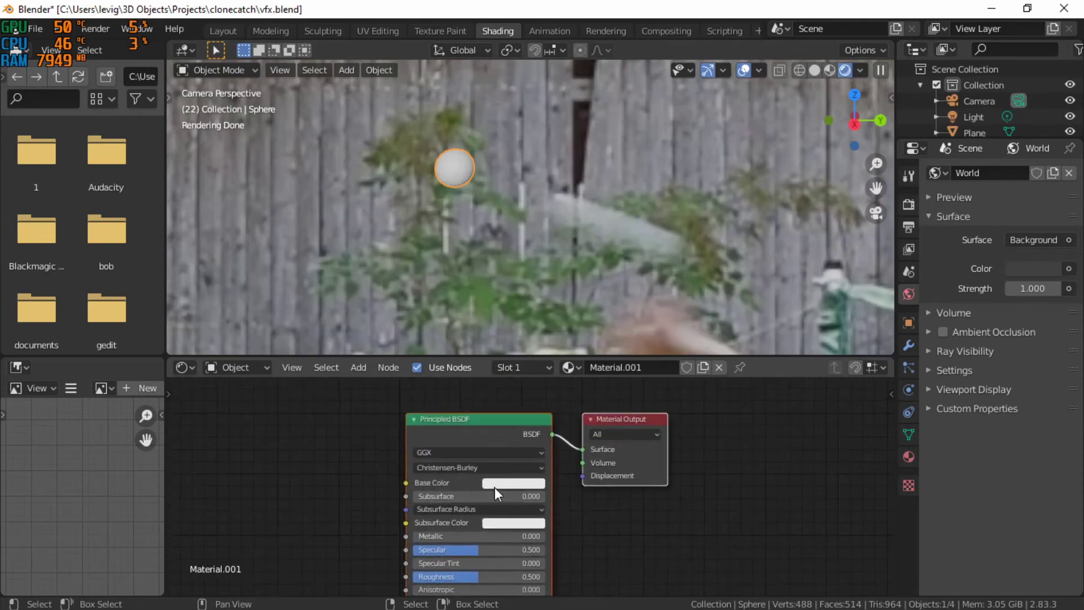
click(495, 484)
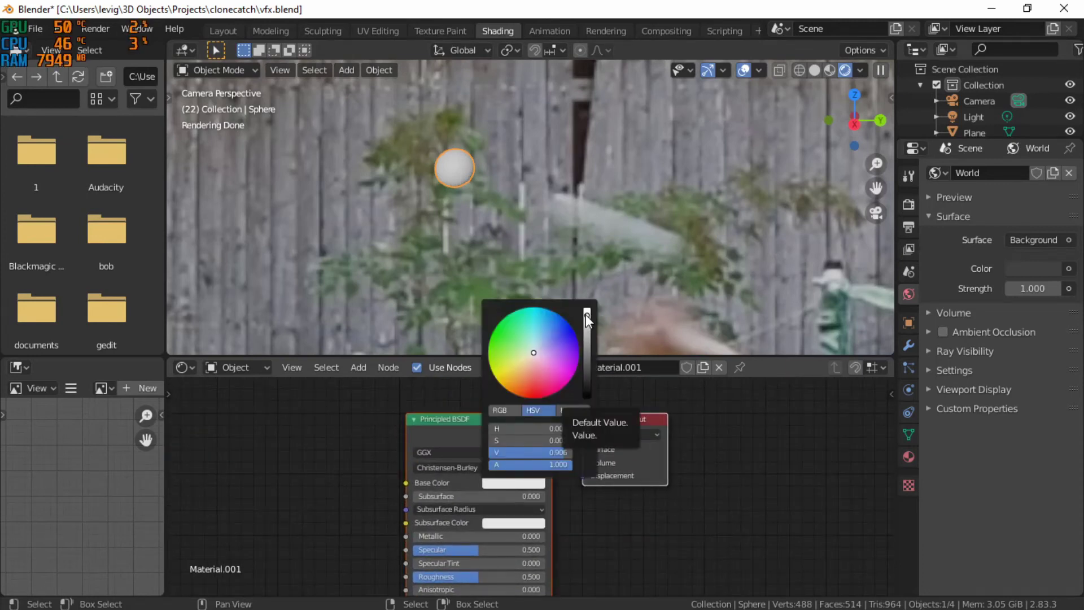
click(504, 481)
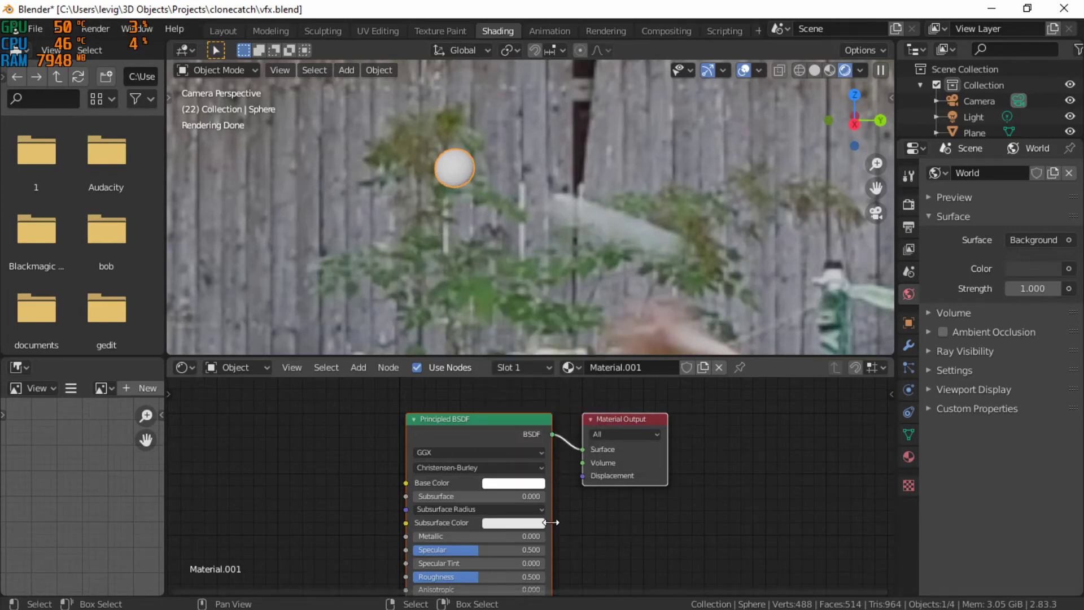
scroll(550, 522, down, 1)
middle_drag(548, 504, 568, 477)
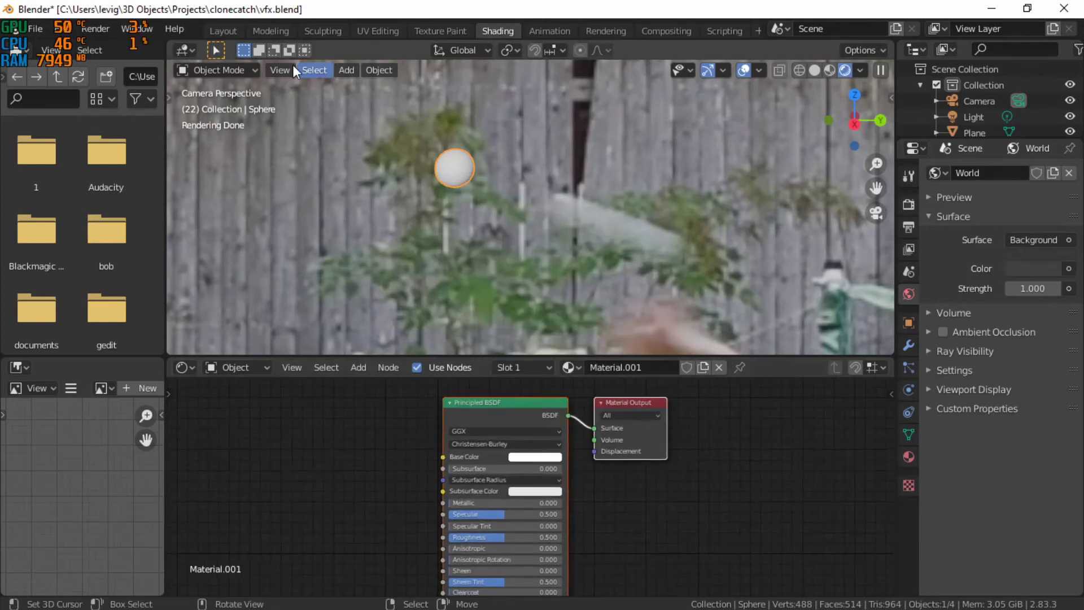
click(259, 30)
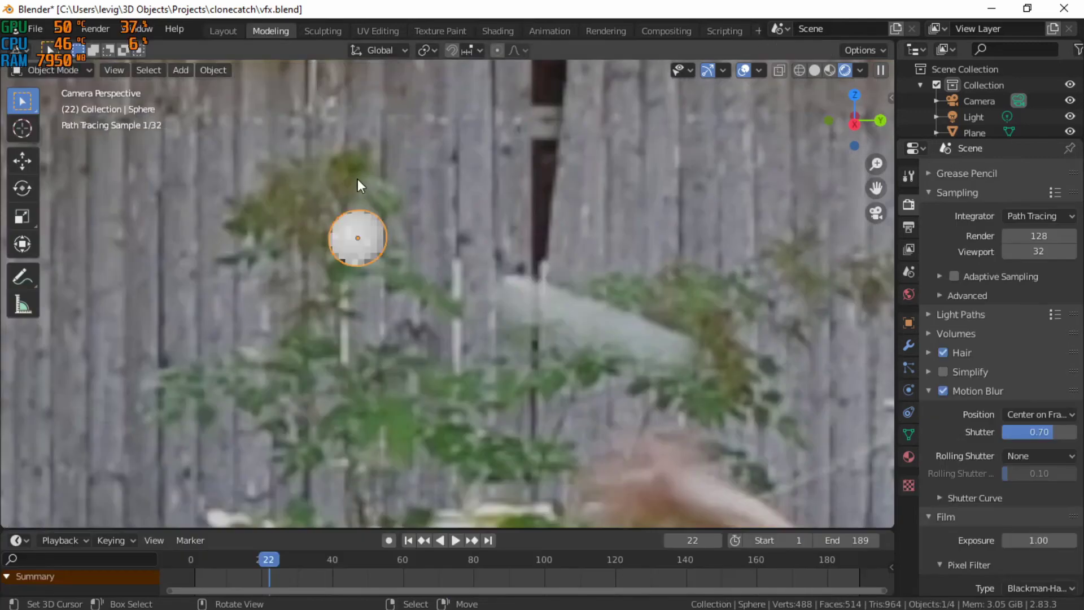
shift+middle_drag(225, 216, 232, 218)
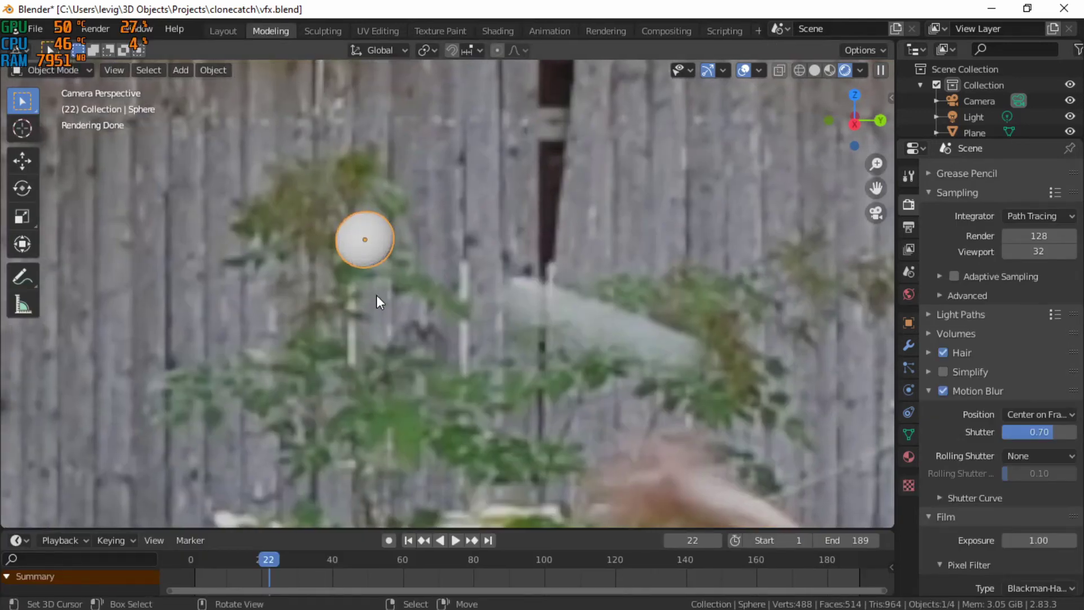
key(Delete)
key(ctrl+z)
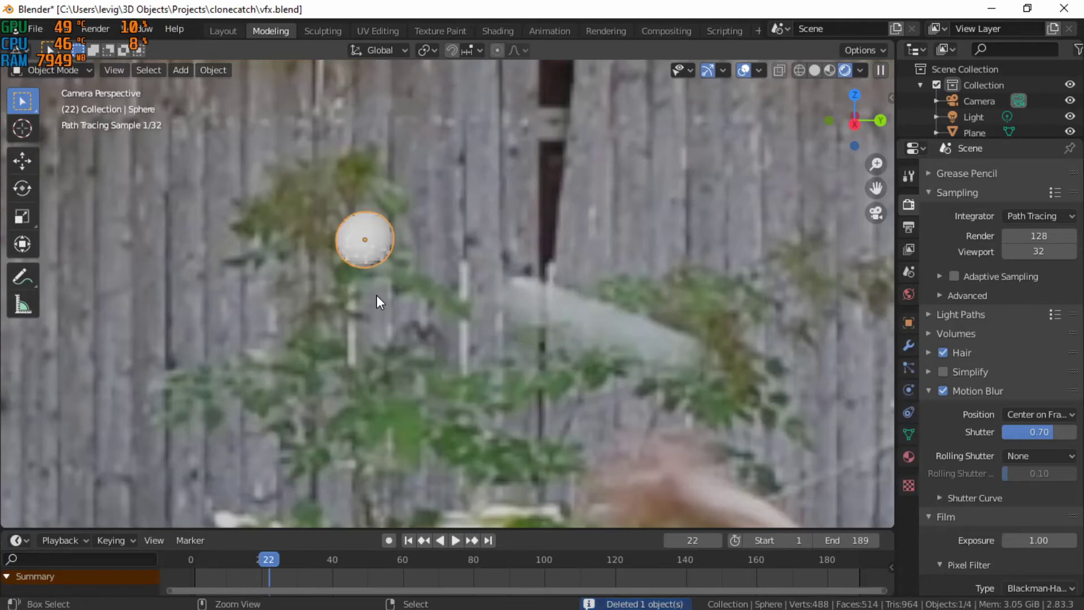
right_click(432, 149)
click(433, 149)
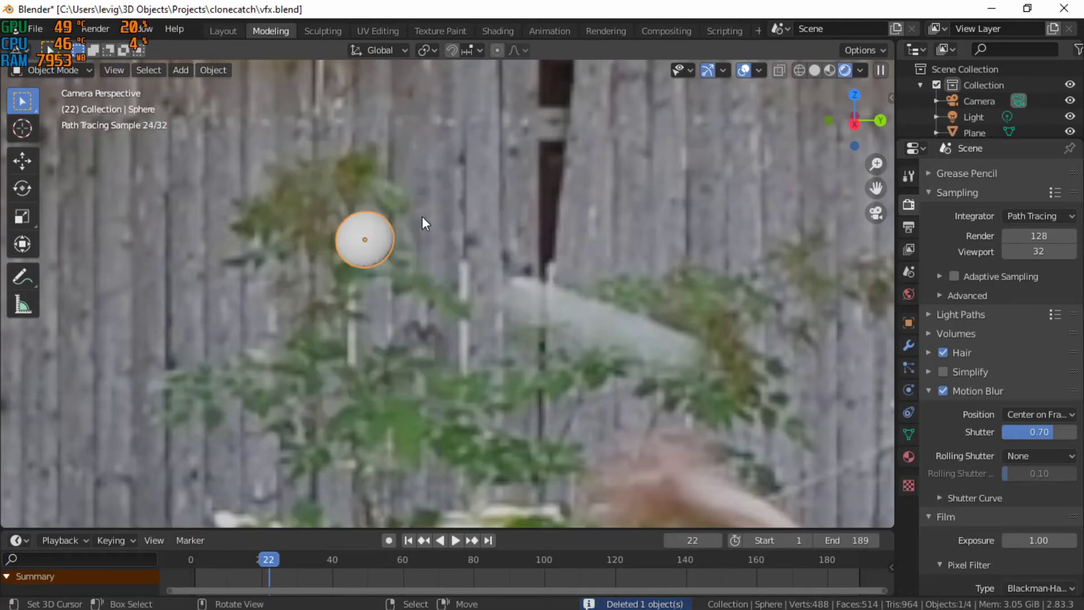
scroll(271, 297, up, 1)
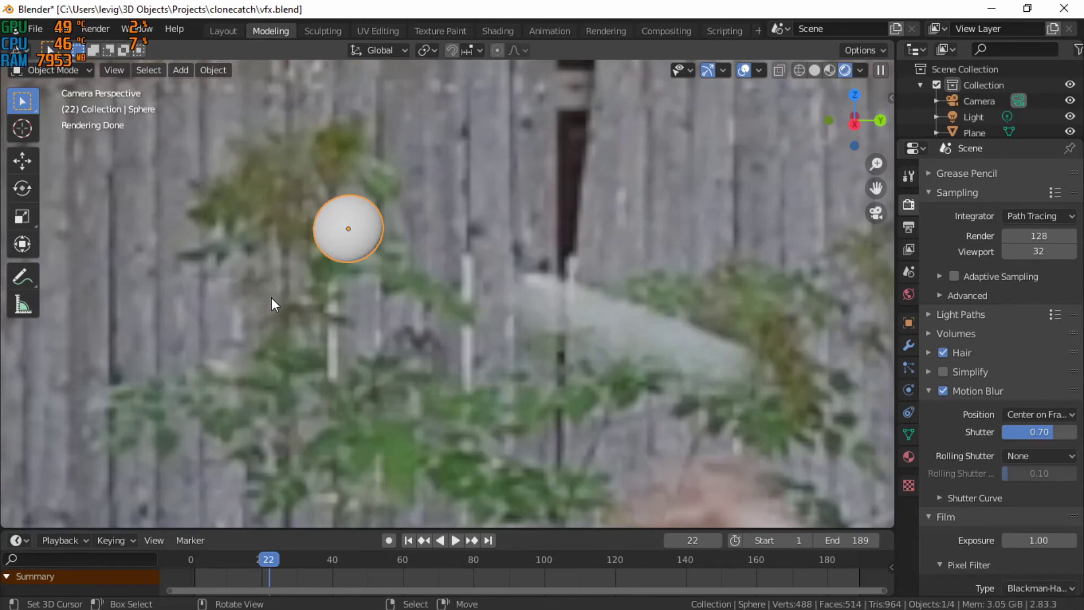
scroll(338, 298, down, 4)
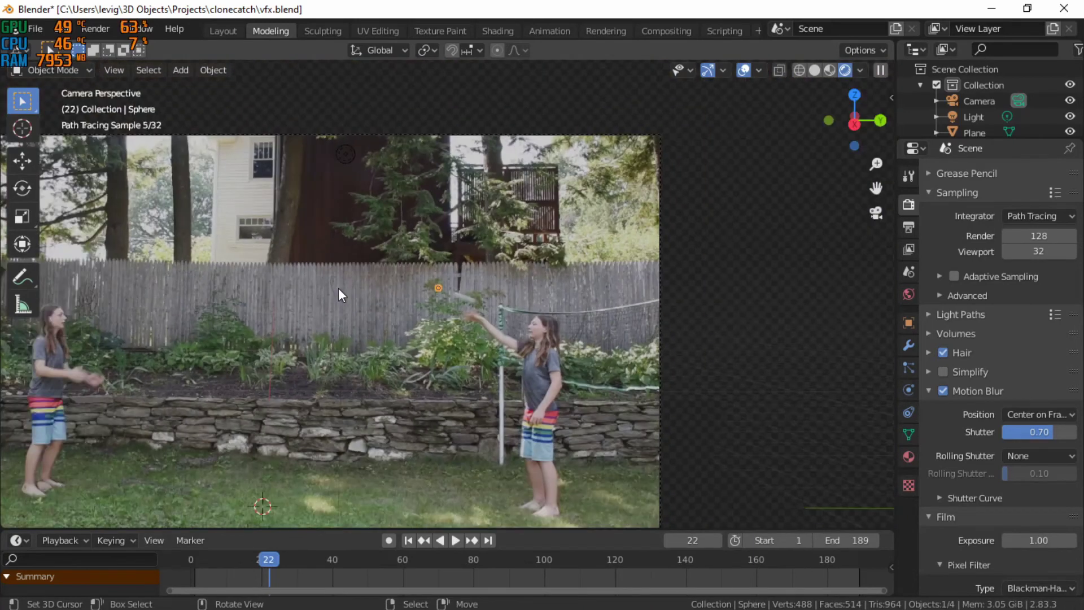
shift+middle_drag(338, 287, 522, 263)
key(alt+a)
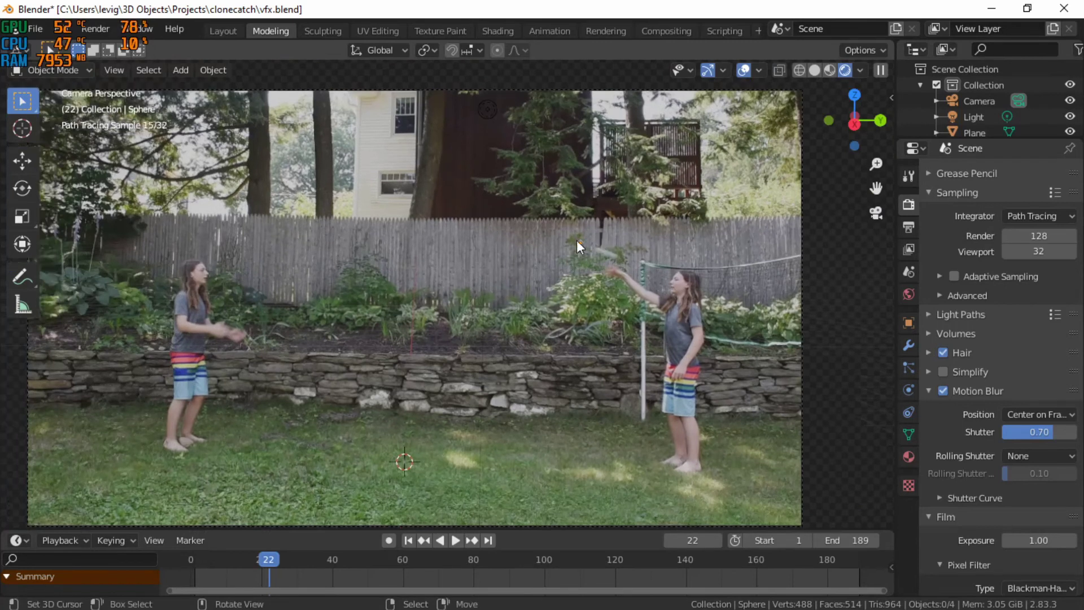
click(579, 243)
shift+middle_drag(504, 304, 546, 289)
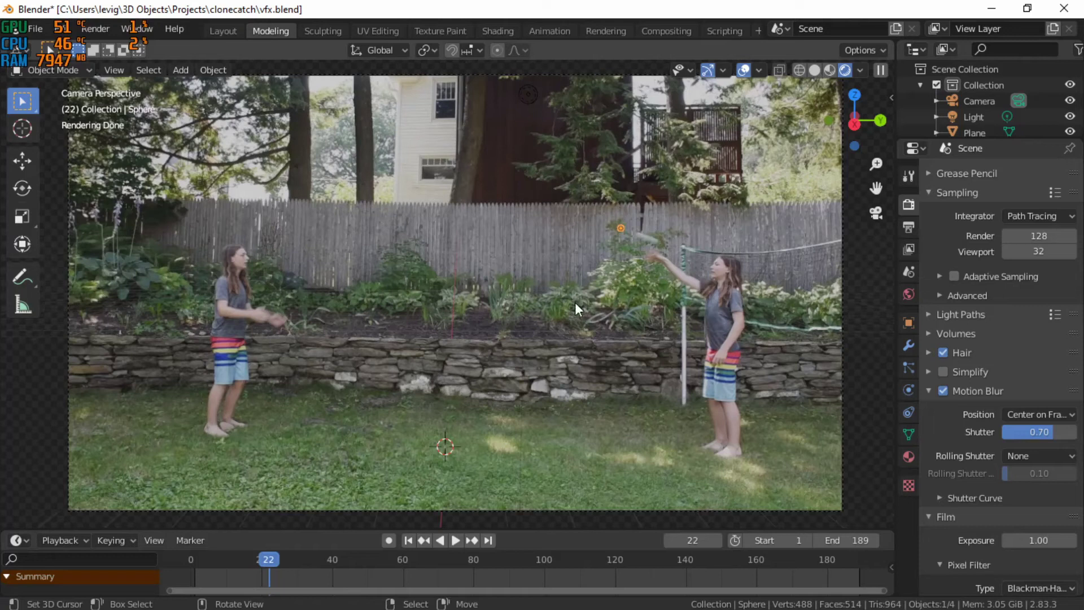
Step: Leave the camera view, switch the viewport to solid shading and add a Bezier curve to the scene
key(shift+a)
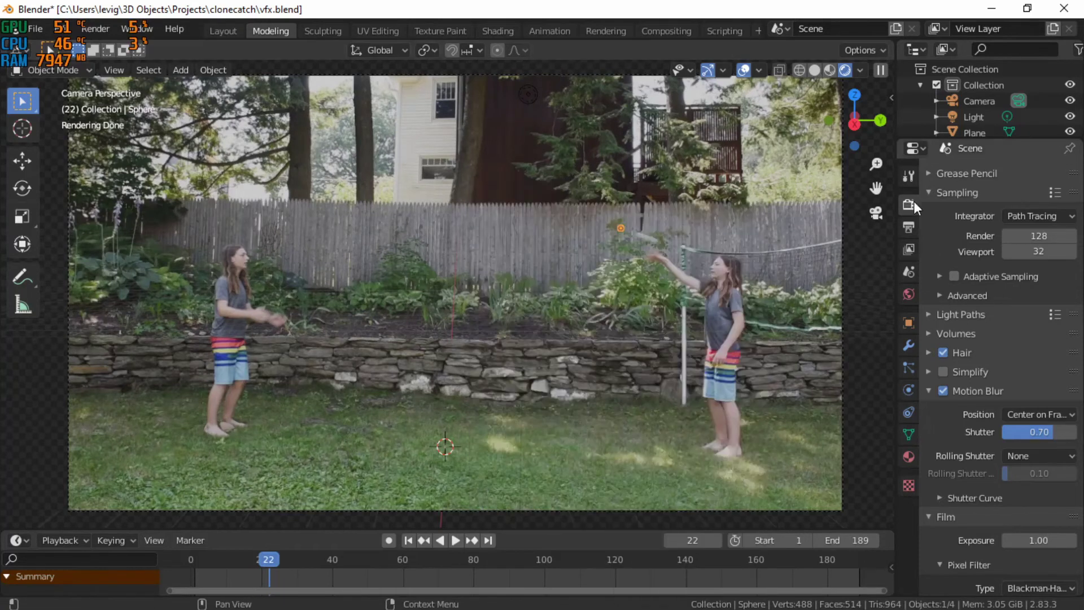
click(875, 212)
mouse_move(655, 299)
middle_down()
mouse_move(637, 310)
mouse_move(641, 261)
mouse_move(648, 290)
mouse_move(605, 350)
mouse_move(554, 370)
mouse_move(632, 290)
middle_up()
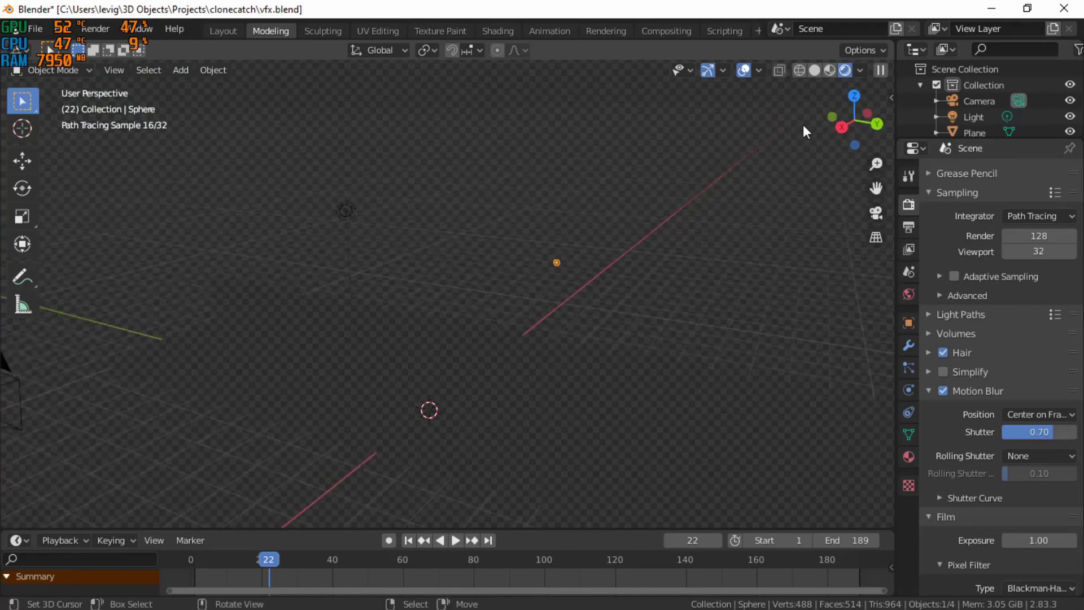
click(814, 70)
mouse_move(422, 325)
middle_down()
mouse_move(452, 345)
mouse_move(469, 333)
middle_up()
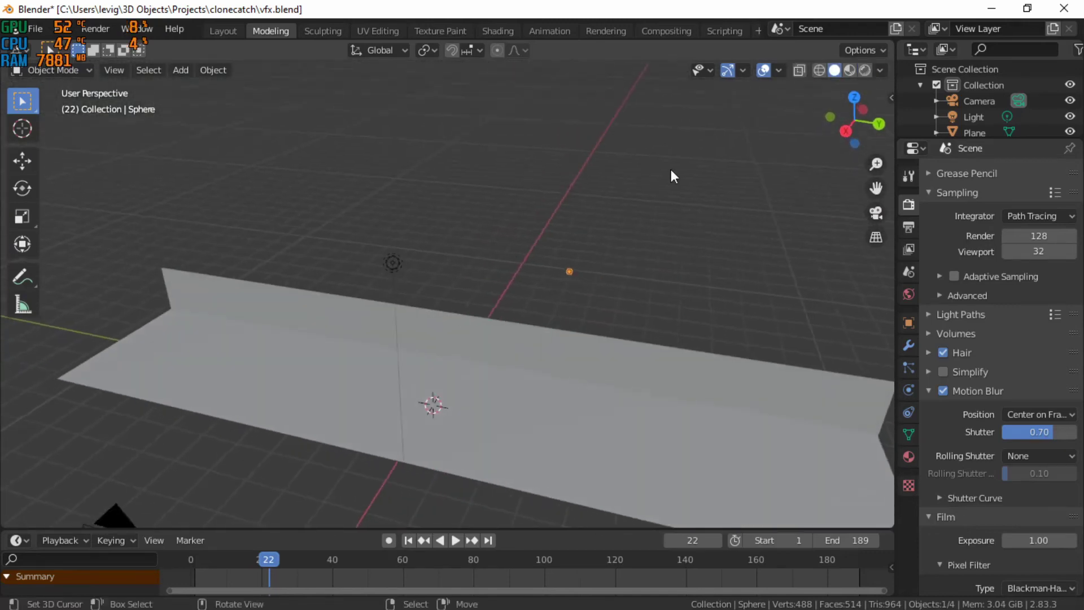
key(shift+a)
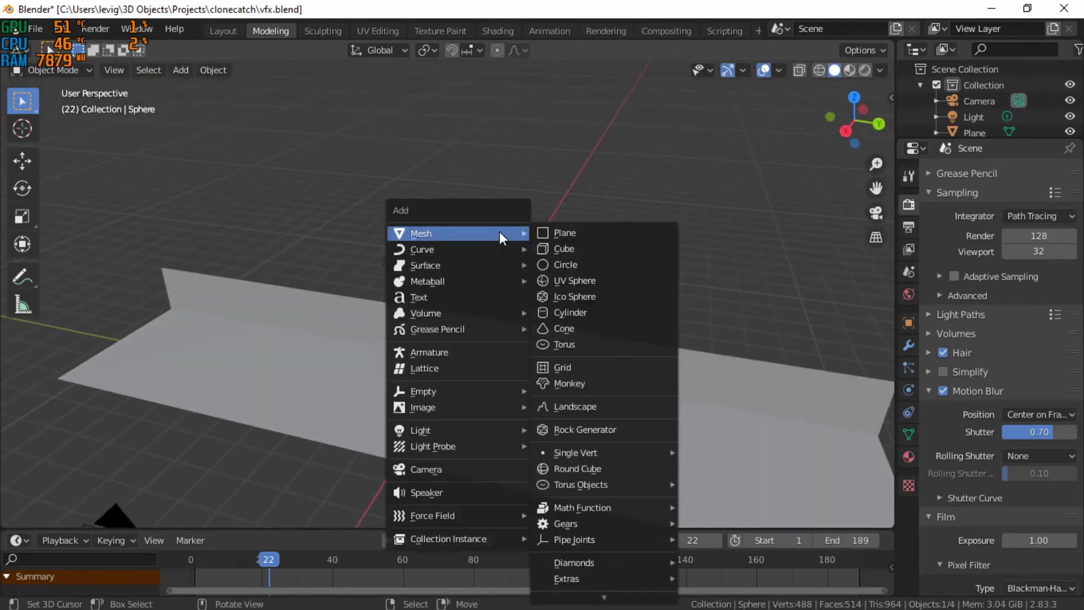
mouse_move(494, 249)
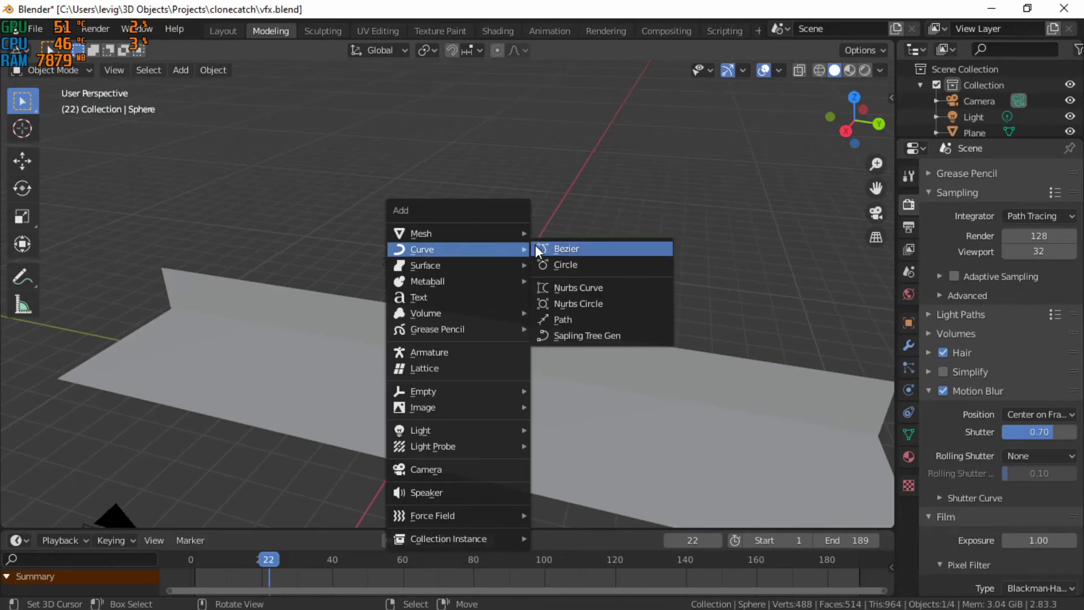
click(551, 244)
middle_drag(502, 333, 487, 350)
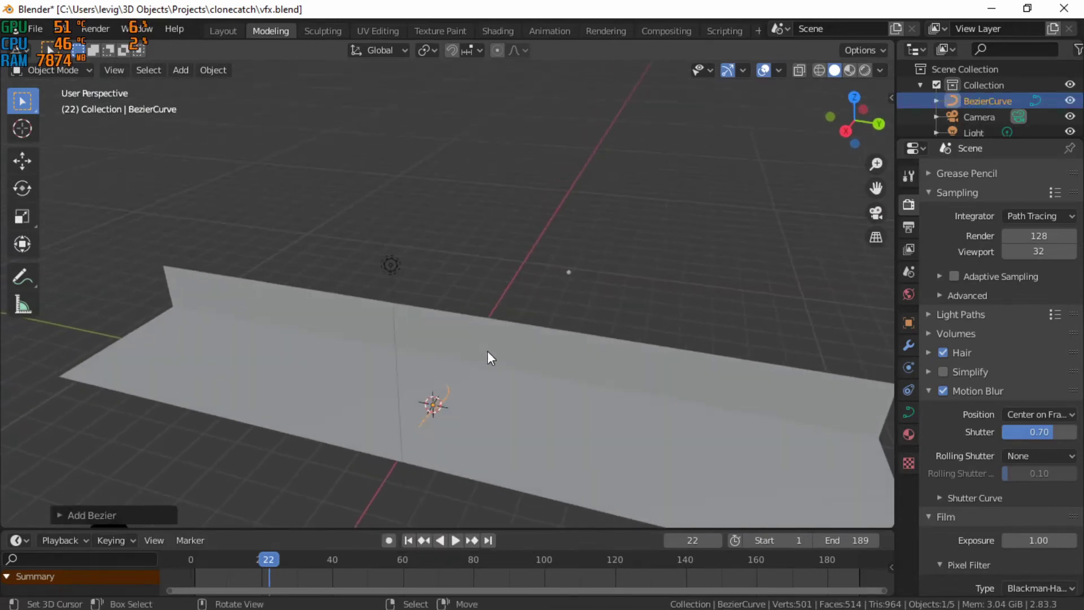
Step: Rotate the Bezier curve about X and Z so it stands upright and runs parallel to the wall
key(r)
key(x)
key(Return)
key(r)
key(z)
key(Return)
Step: Move the Bezier curve to the wall and raise it along Z to just above the wall's top edge
key(g)
click(488, 304)
middle_drag(448, 400, 551, 368)
key(g)
key(z)
click(820, 331)
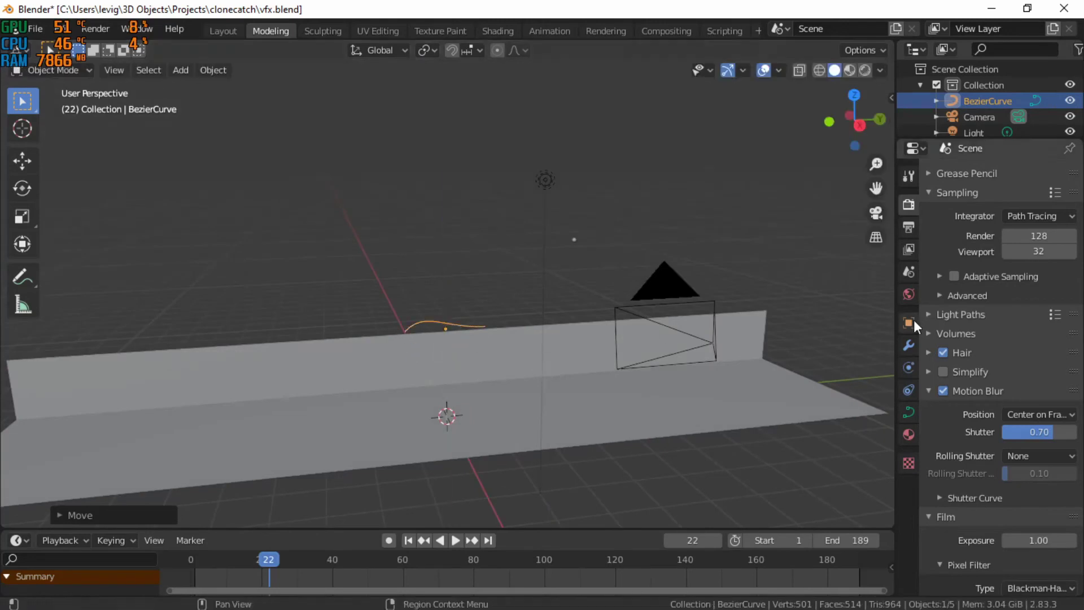
Step: In camera view, edit the Bezier curve and move its end control point to the sphere near the thrower's raised hand
click(876, 213)
scroll(590, 388, up, 3)
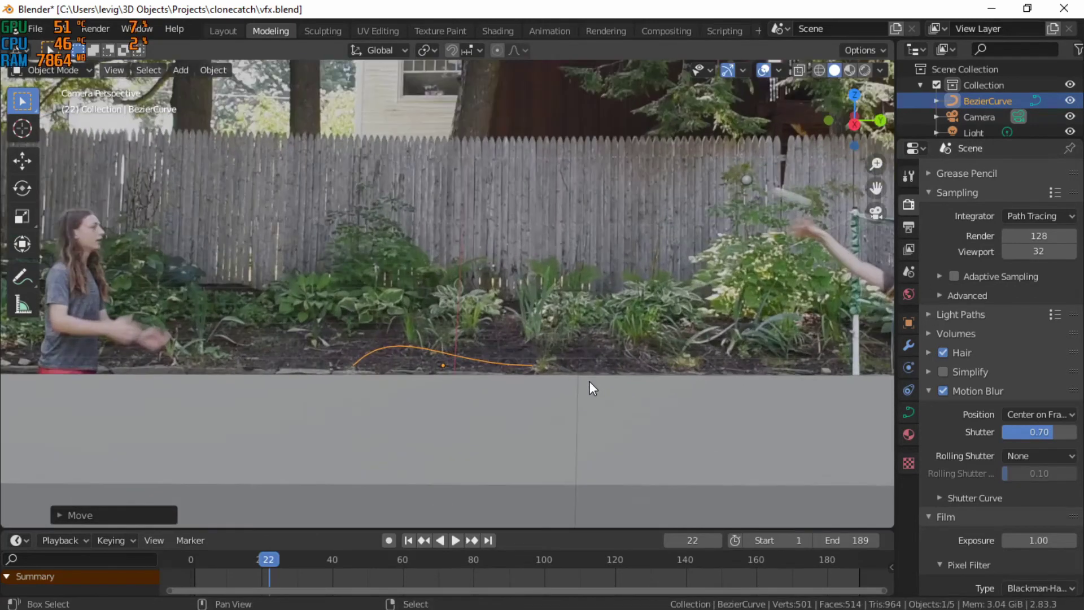
key(Tab)
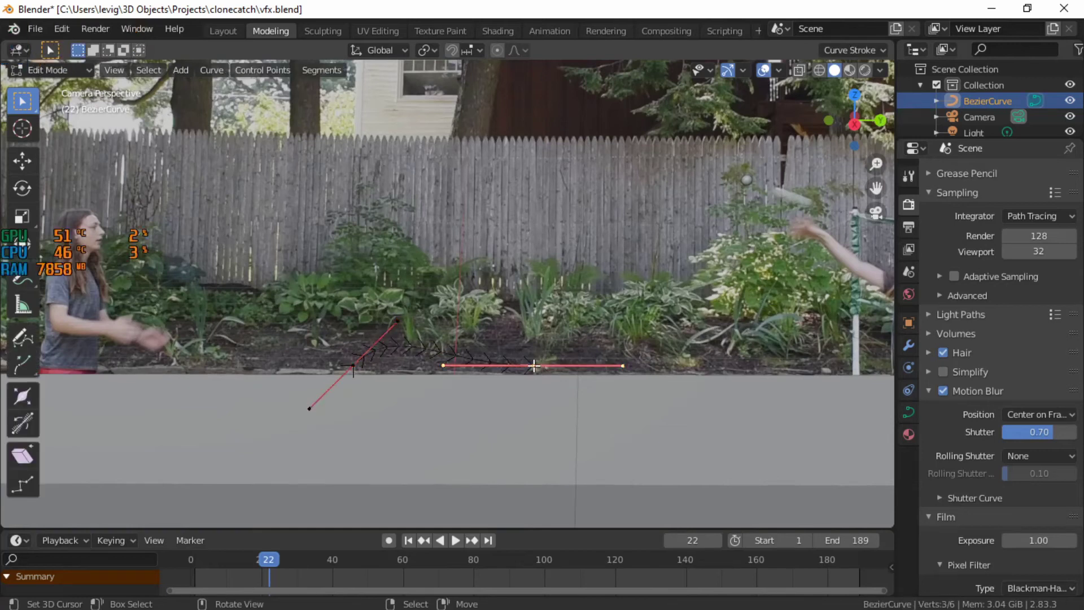
key(g)
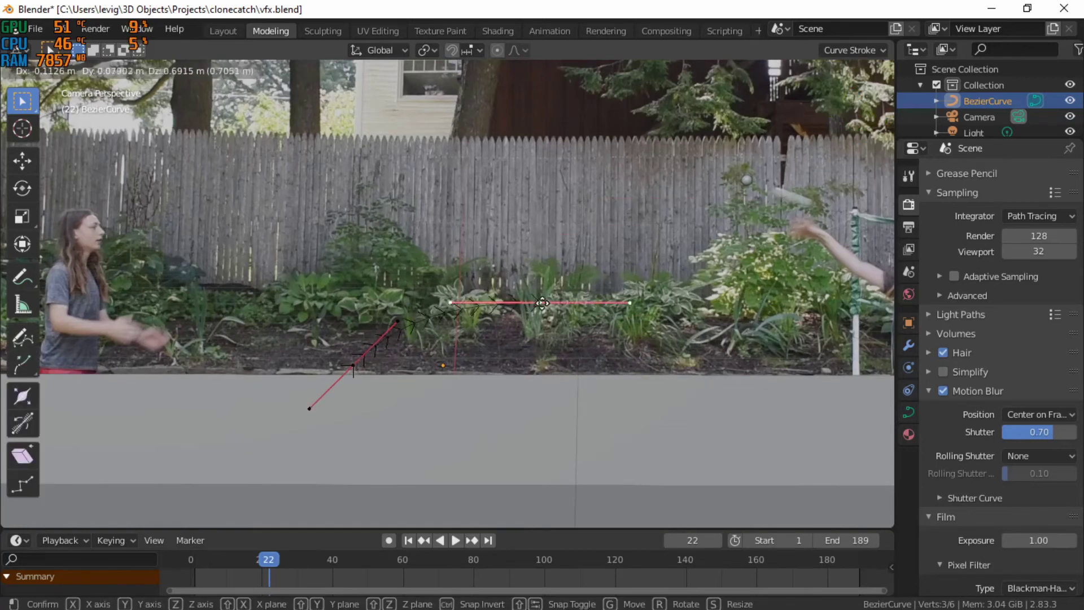
click(739, 189)
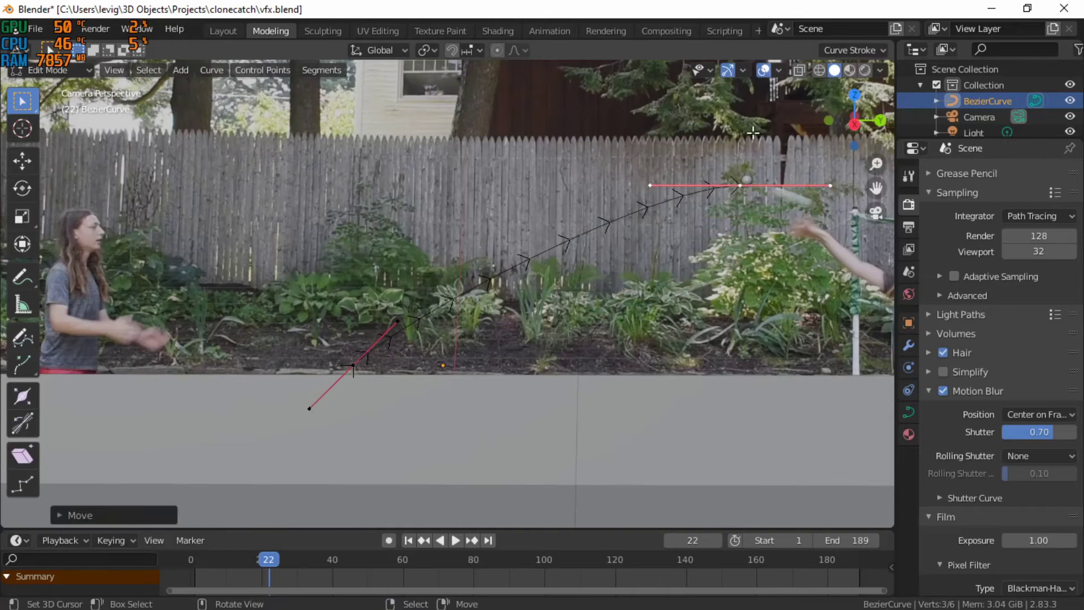
Step: Move the curve's start control point up in front of the fence, beside the catcher's head
scroll(344, 370, up, 4)
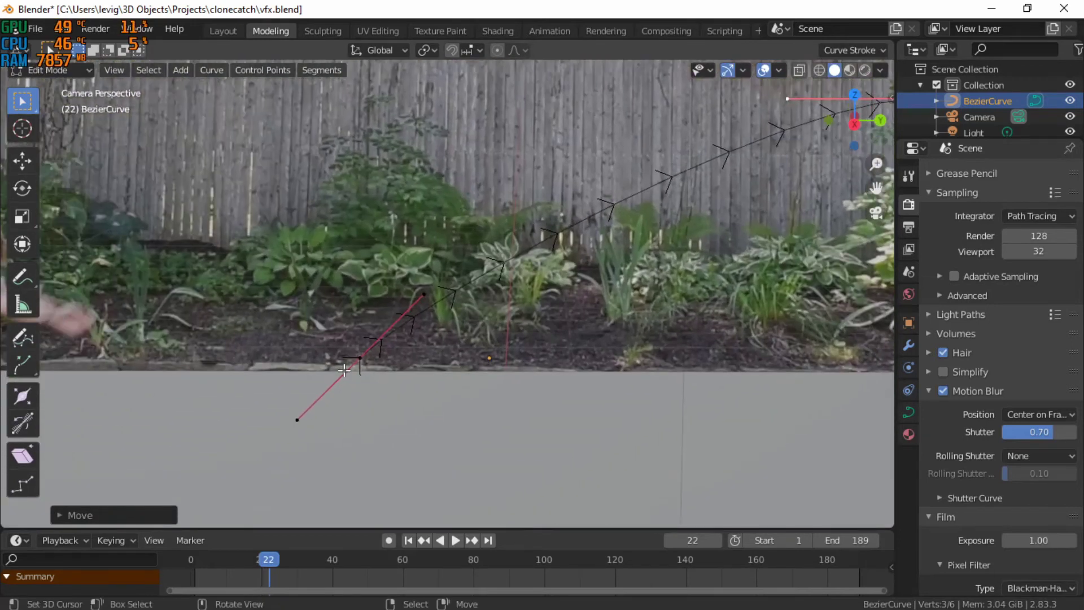
shift+middle_drag(343, 370, 73, 268)
scroll(73, 269, down, 4)
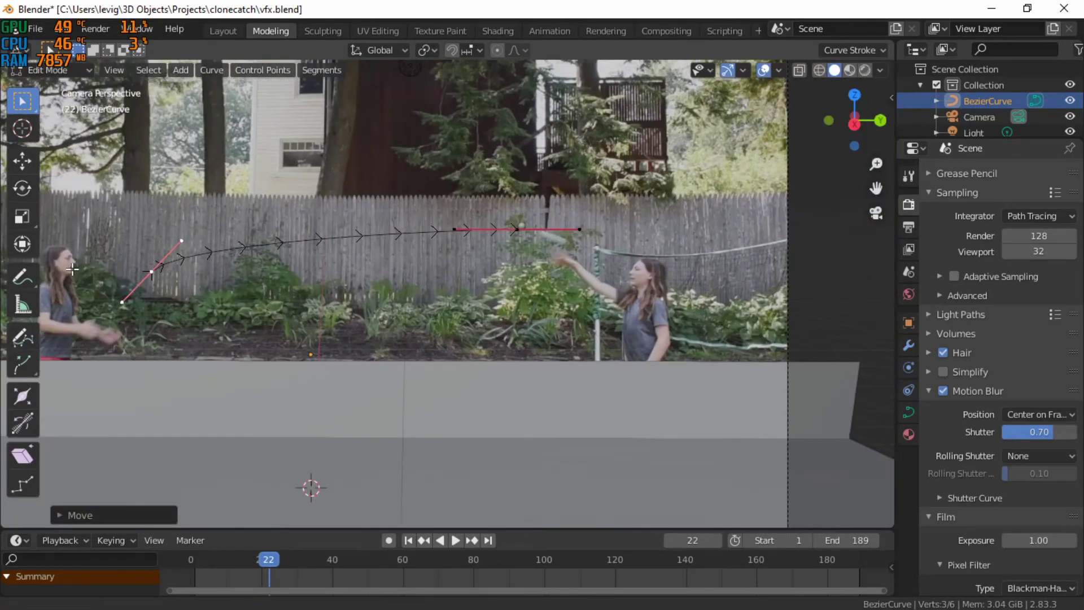
Step: Shift the curve's end point slightly up and ahead of the sphere, and angle its outer handle along the ball's motion streak
scroll(72, 268, up, 4)
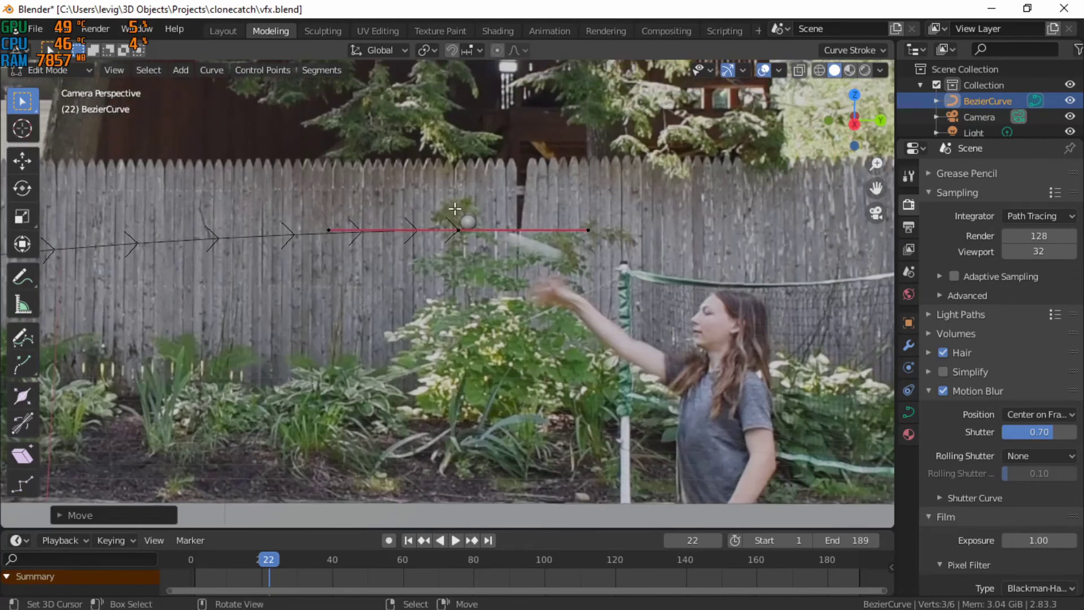
key(g)
click(453, 200)
key(g)
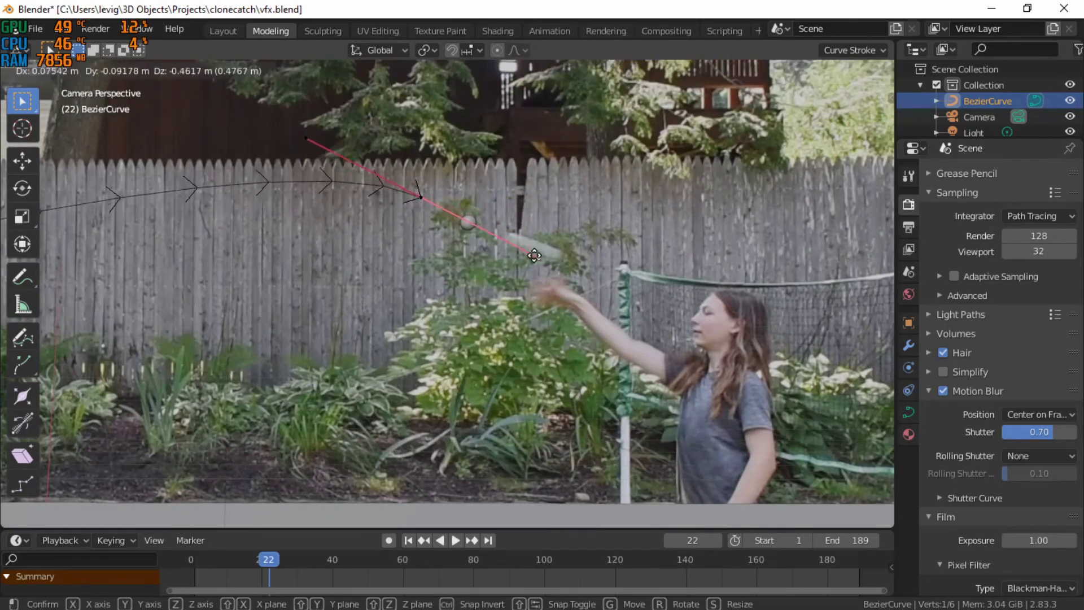
click(547, 248)
Step: Raise the end point's inner handle above the fence to give the curve a higher arc
scroll(352, 217, down, 3)
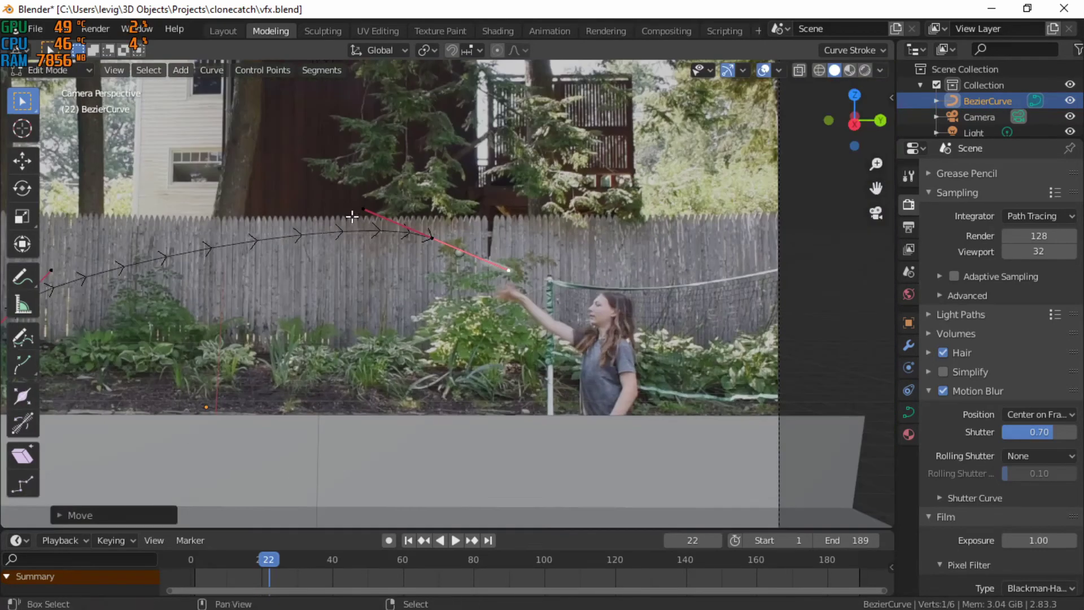
drag(358, 204, 332, 159)
shift+middle_drag(288, 205, 437, 157)
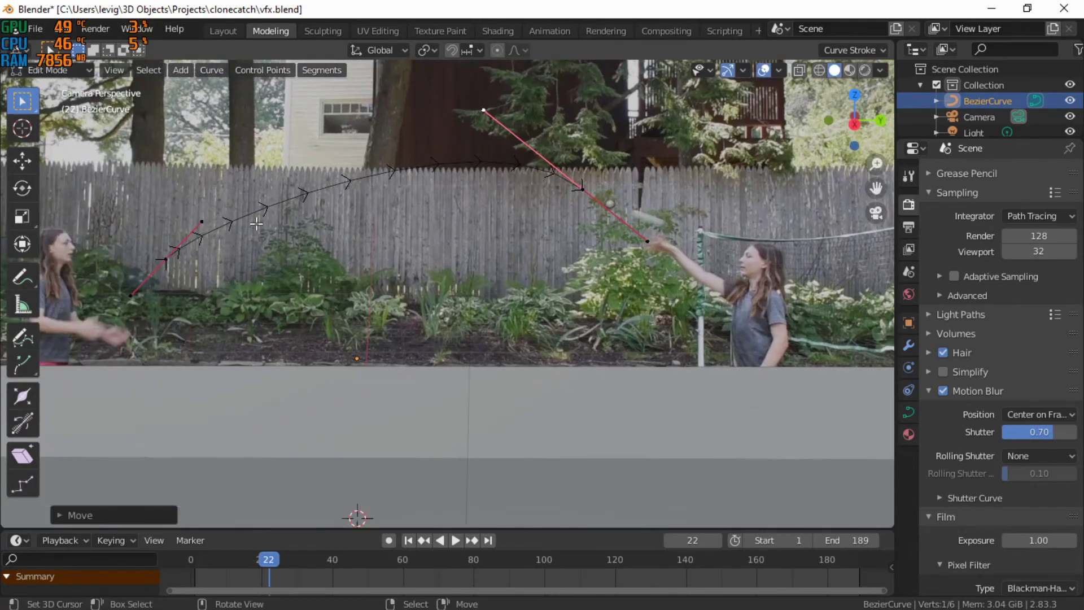
Step: Move the curve's start control point up above the catcher's head and raise its inner handle above the fence
click(164, 255)
key(g)
click(118, 195)
click(158, 162)
key(g)
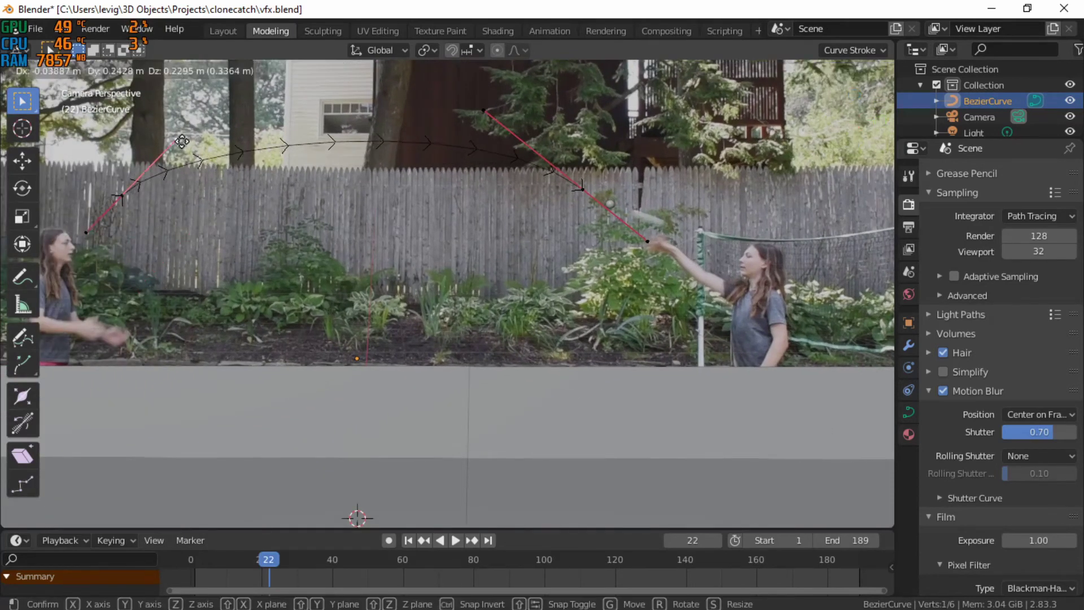
click(242, 83)
scroll(382, 448, down, 2)
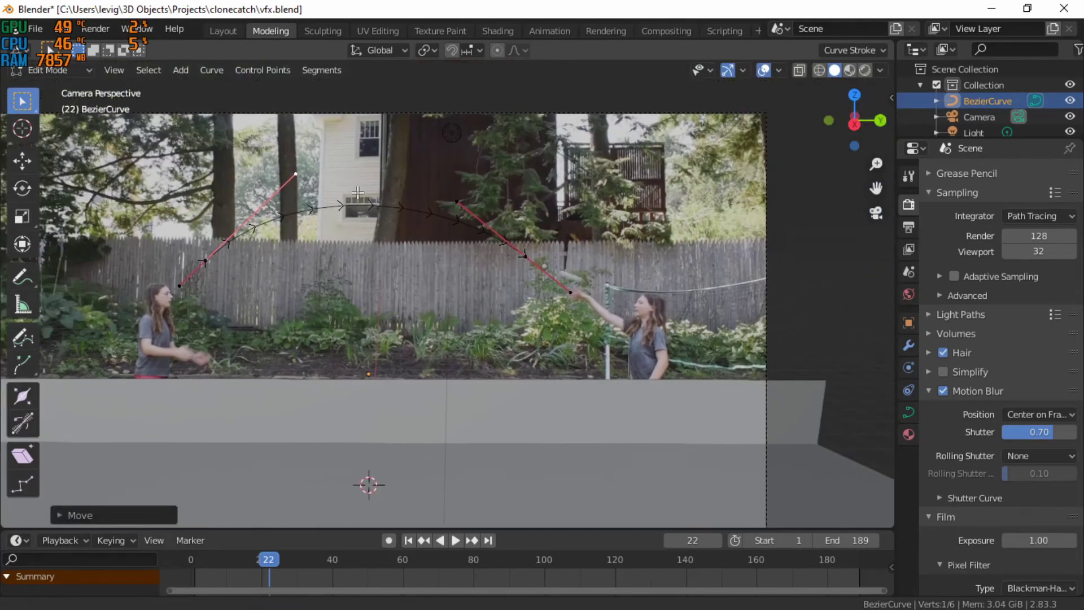
Step: Raise the end point's outer handle to line up with the ball's motion streak above the thrower's hand
scroll(358, 193, up, 3)
scroll(361, 248, down, 2)
scroll(364, 305, up, 2)
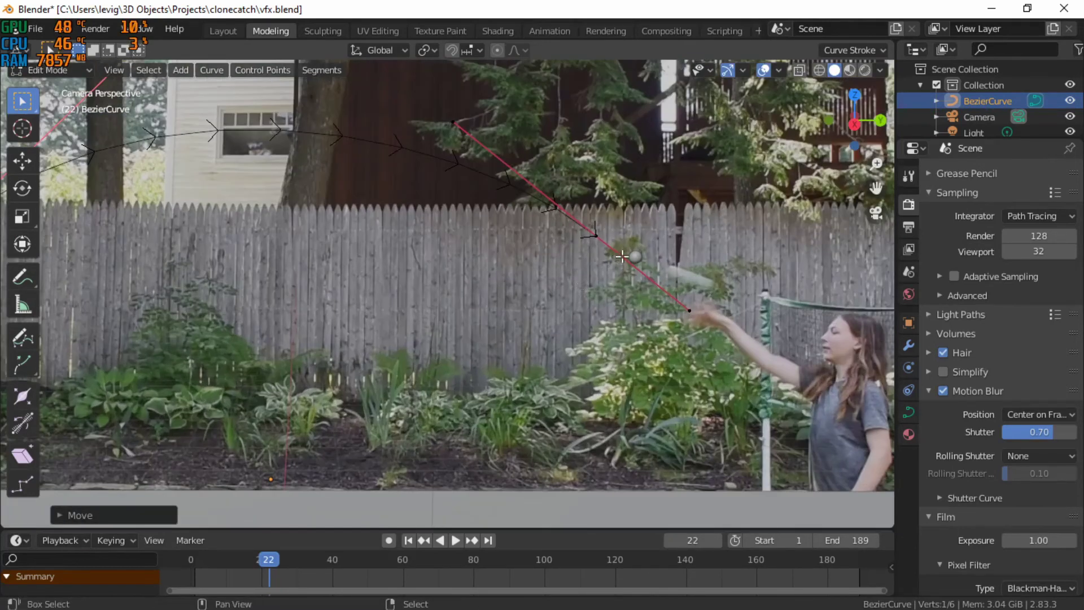
scroll(368, 358, down, 1)
scroll(368, 357, down, 1)
scroll(469, 385, up, 1)
key(g)
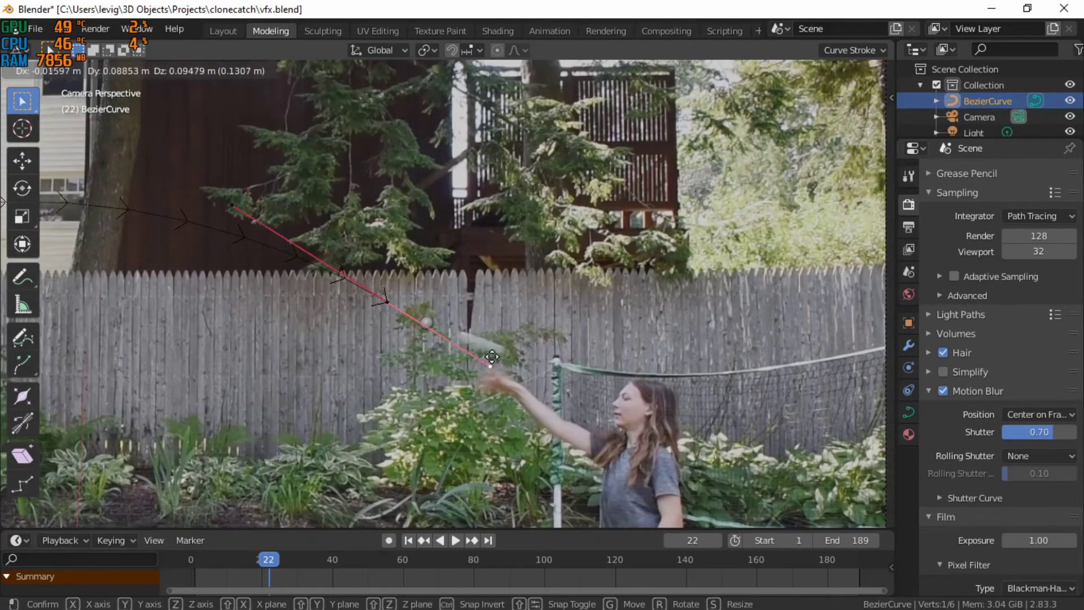
click(514, 336)
shift+middle_drag(443, 350, 528, 341)
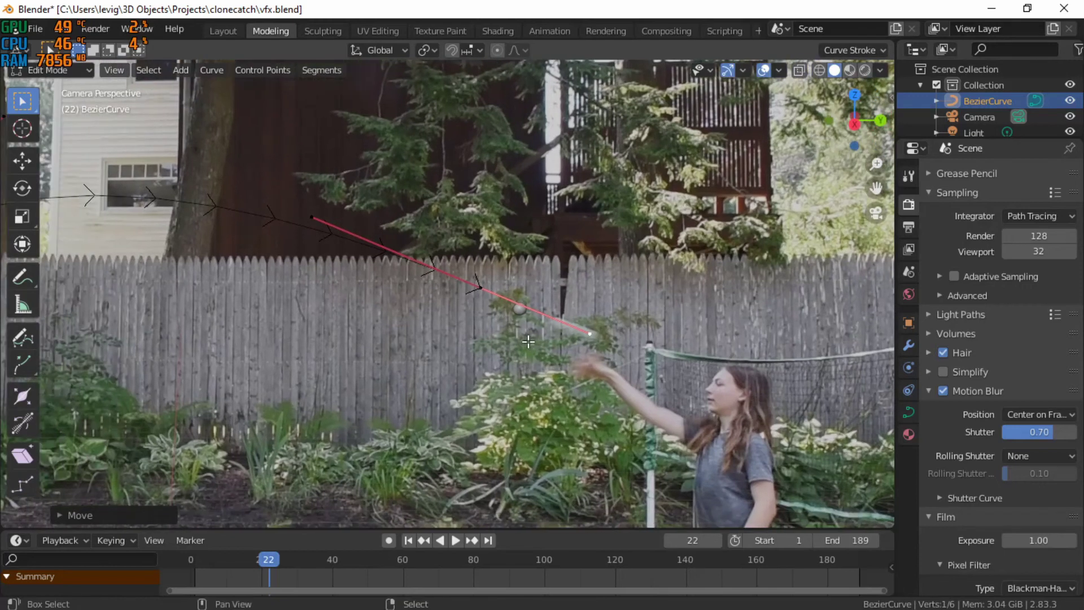
scroll(528, 342, down, 3)
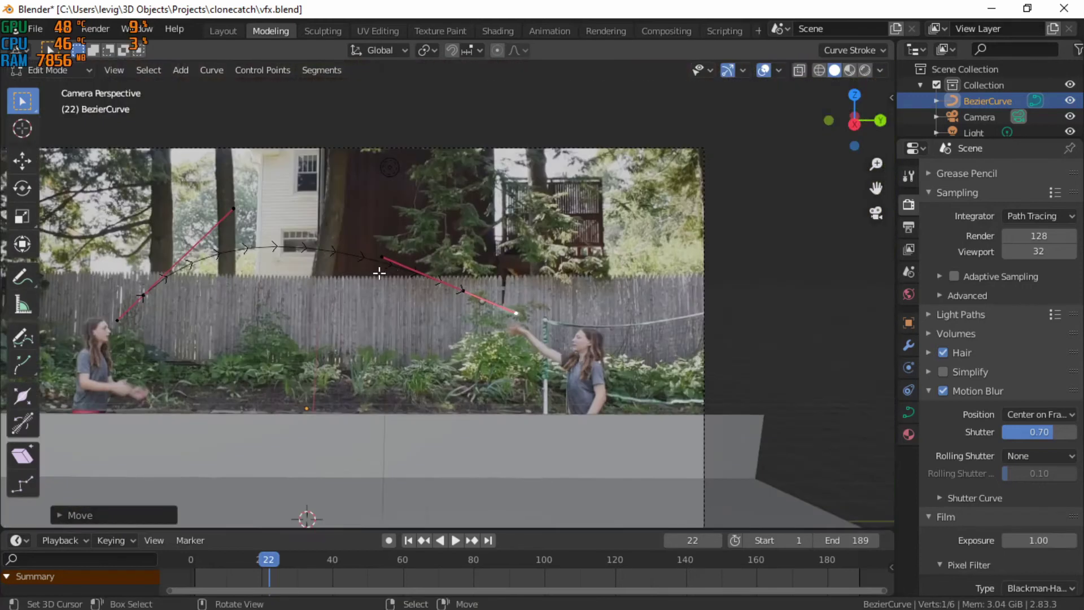
Step: Pull the start point's inner handle down and toward the thrower to make the arc shallower on the catcher's side
shift+middle_drag(237, 212, 353, 199)
key(g)
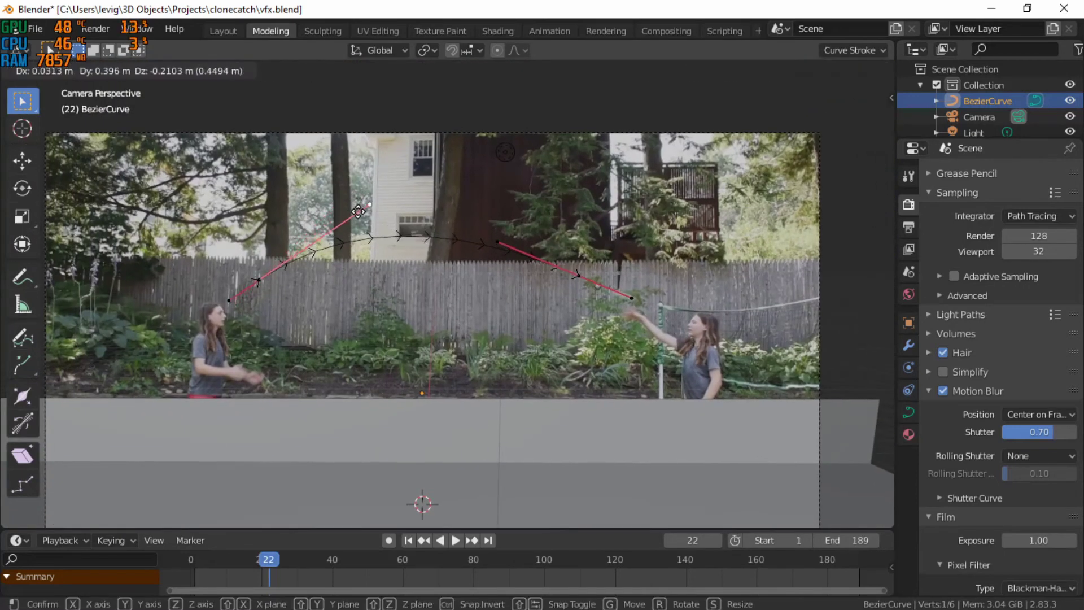
click(351, 201)
scroll(362, 241, up, 3)
shift+middle_drag(361, 241, 463, 209)
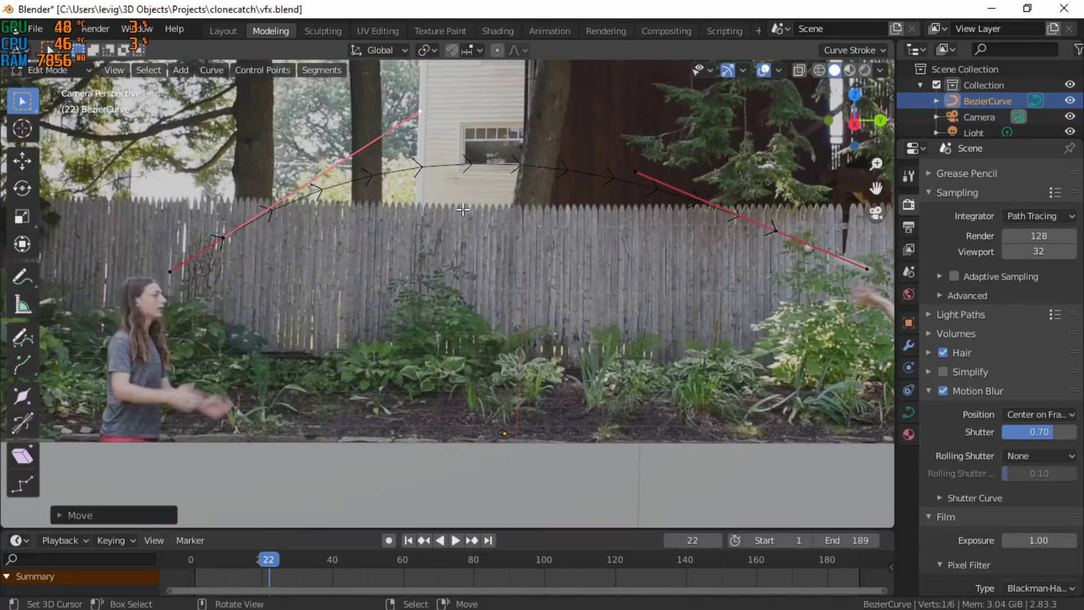
Step: At frame 39, move the curve's start control point down to the ball streak at the catcher's hands
key(space)
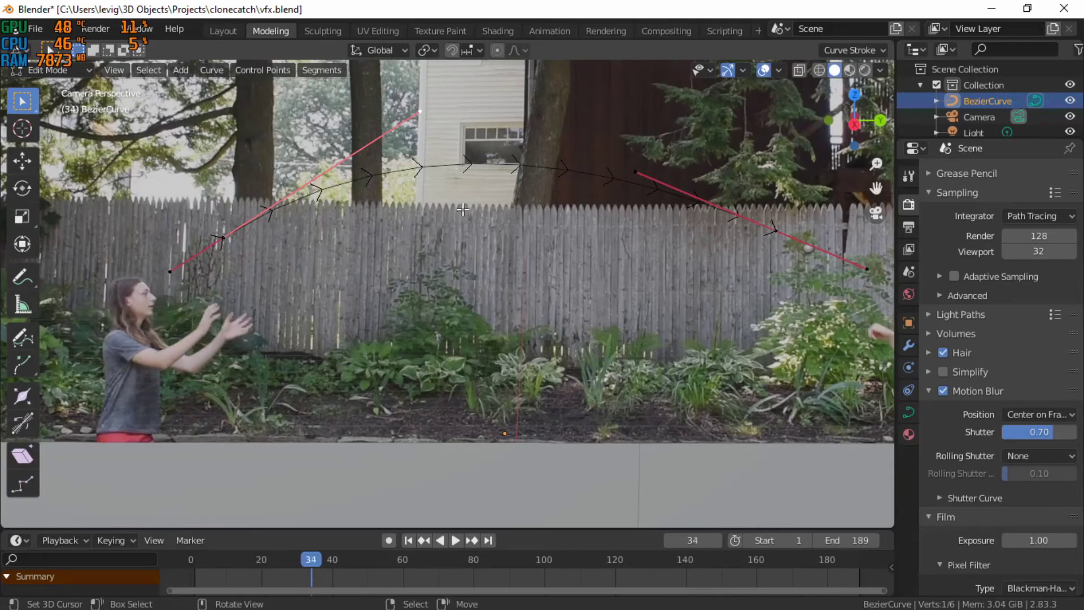
key(space)
key(Left)
scroll(237, 226, up, 2)
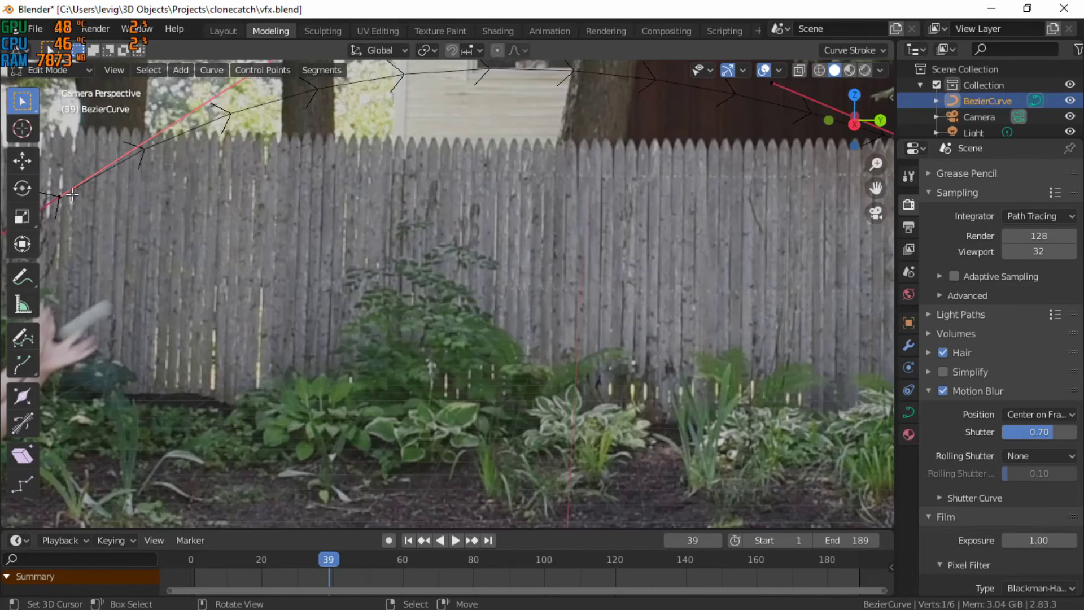
drag(72, 194, 97, 307)
scroll(297, 300, down, 3)
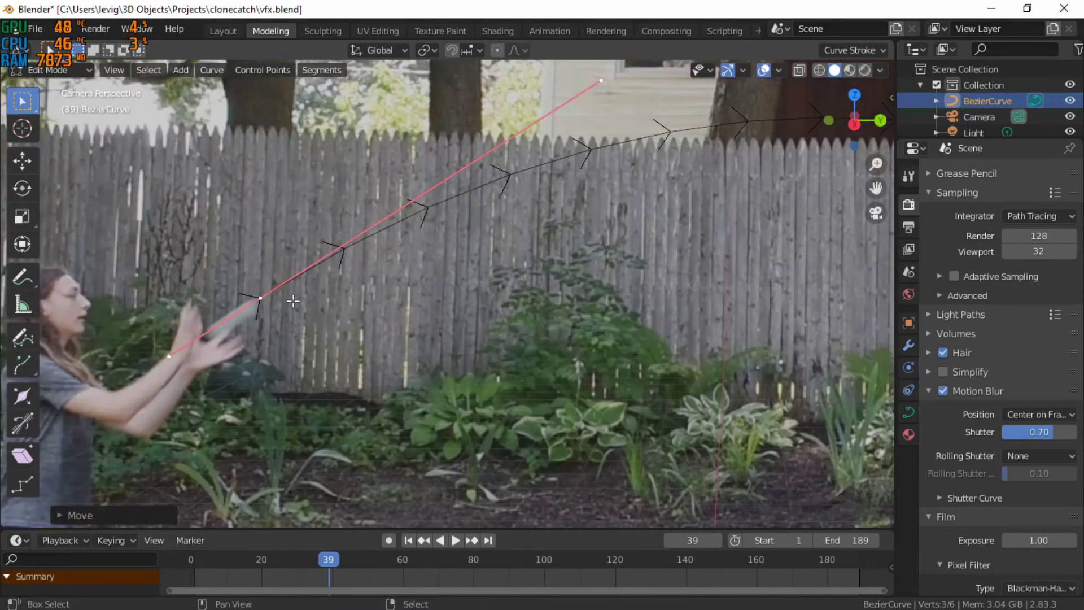
drag(261, 298, 387, 282)
scroll(527, 287, down, 2)
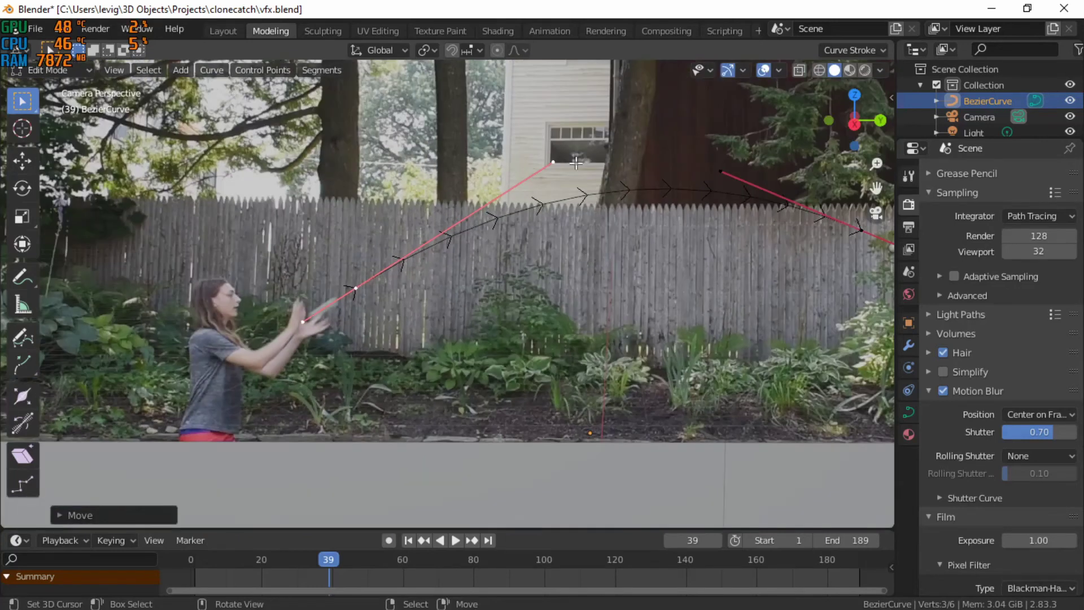
Step: Shorten the start point's inner handle to lower the arc to about the fence top, and return to Object Mode
drag(543, 168, 474, 205)
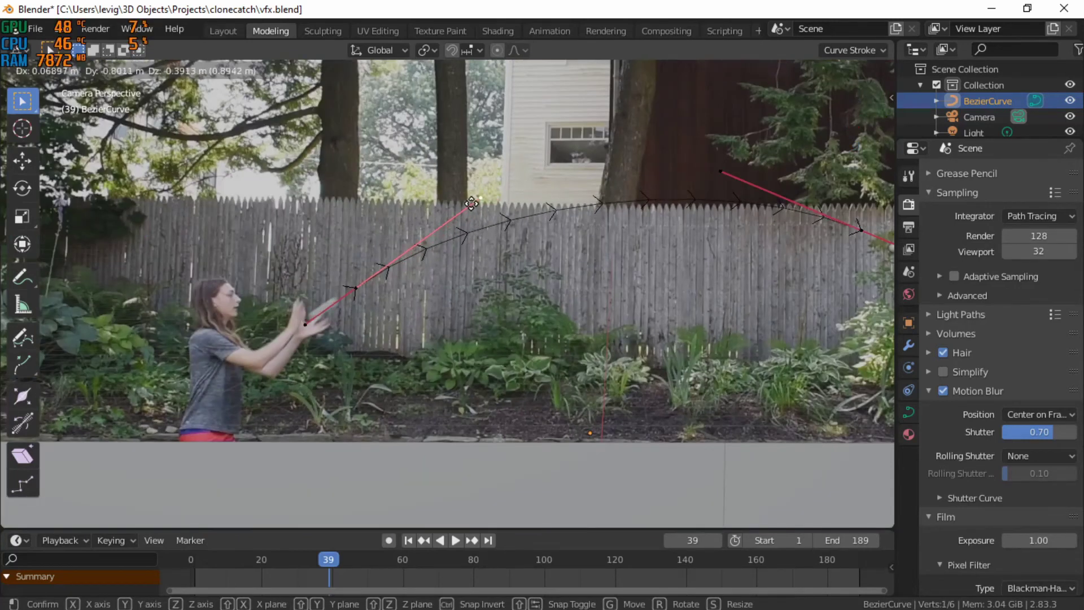
scroll(534, 240, down, 3)
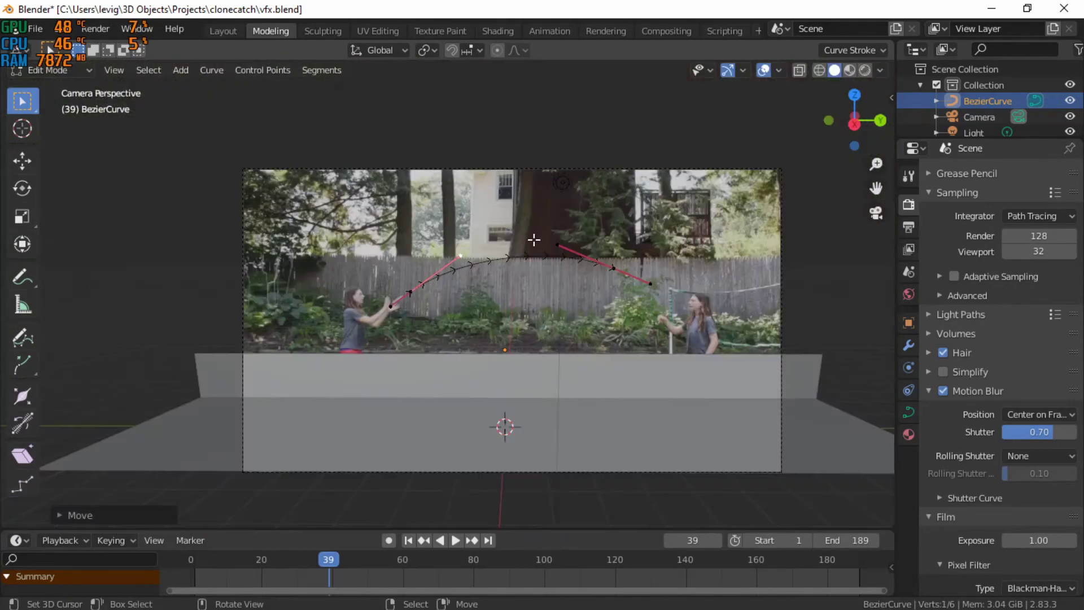
key(Tab)
scroll(523, 228, up, 3)
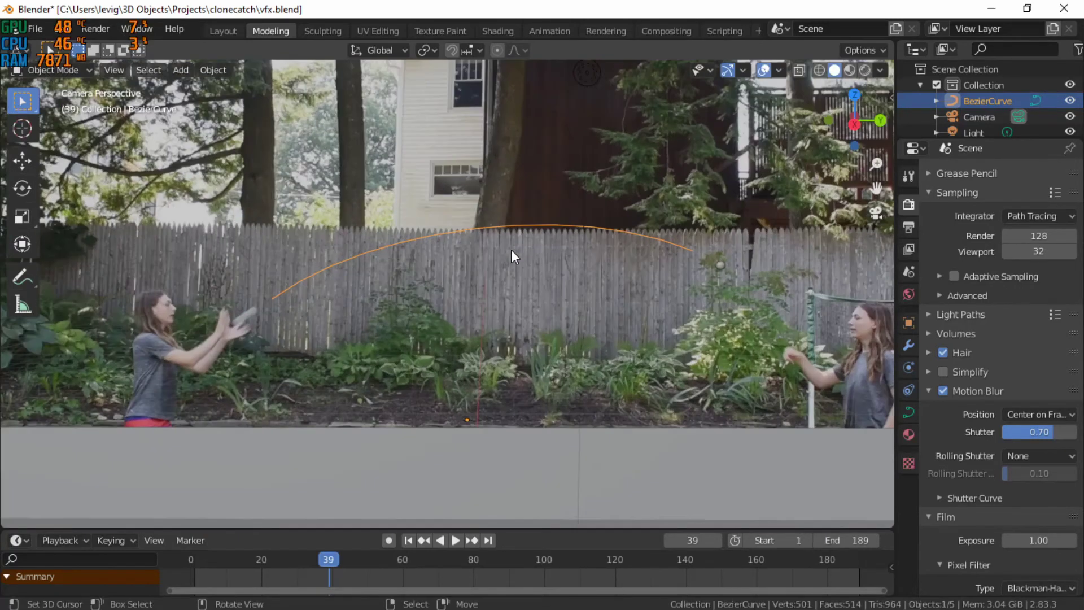
scroll(644, 234, down, 3)
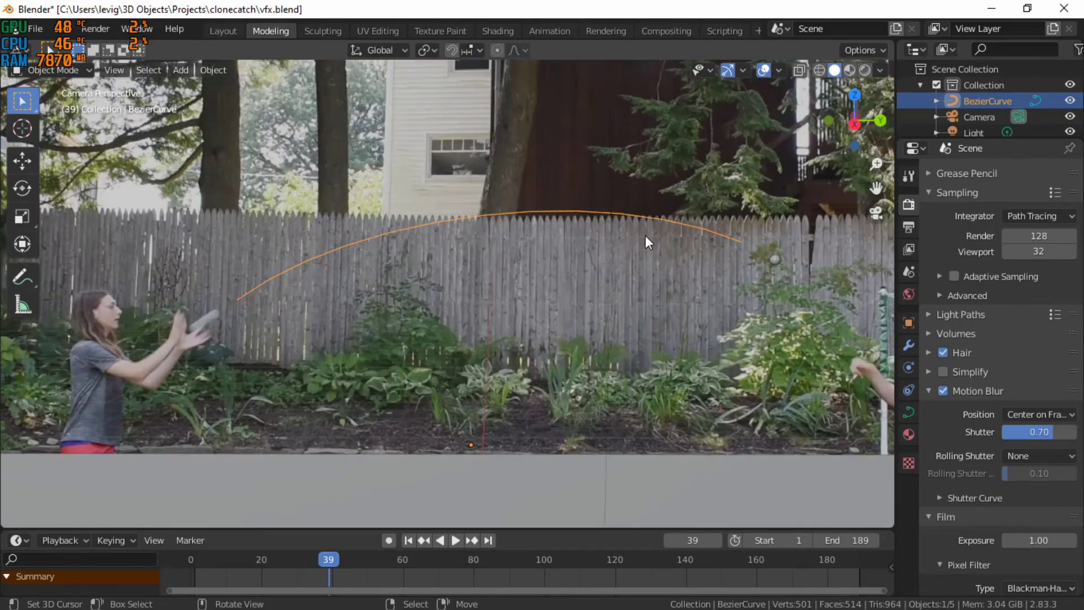
scroll(649, 254, up, 3)
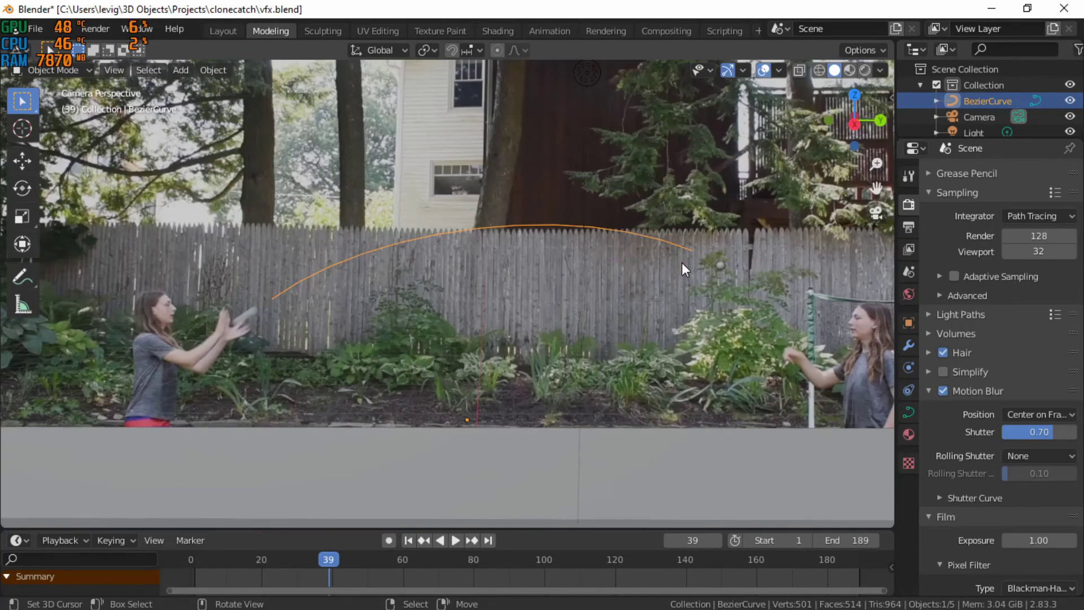
Step: Select the sphere and play the footage in reverse back to the ball's release around frame 24
click(721, 265)
key(ctrl+shift+space)
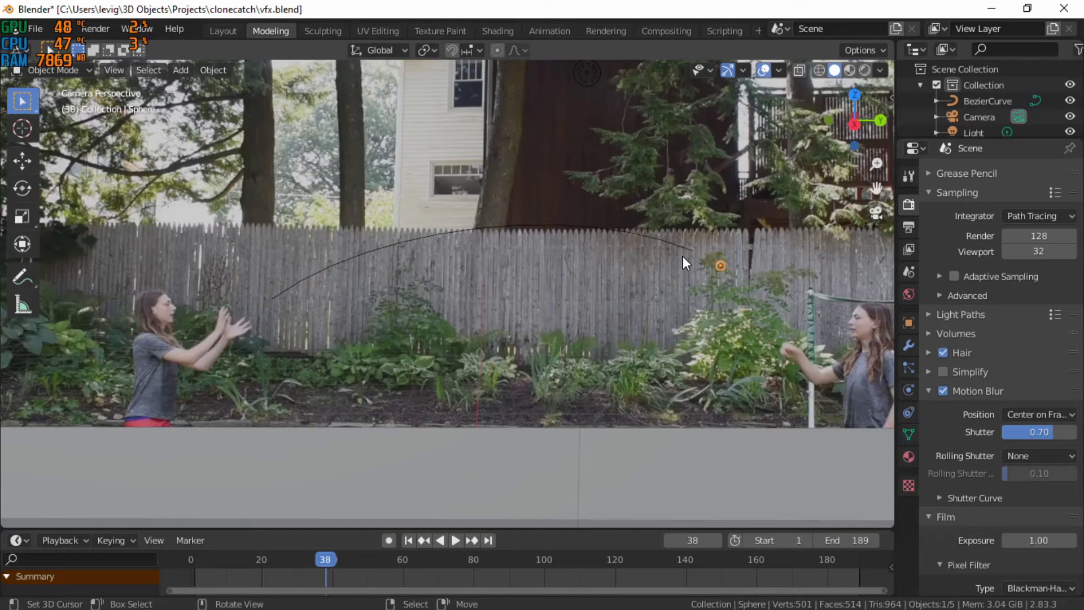
key(space)
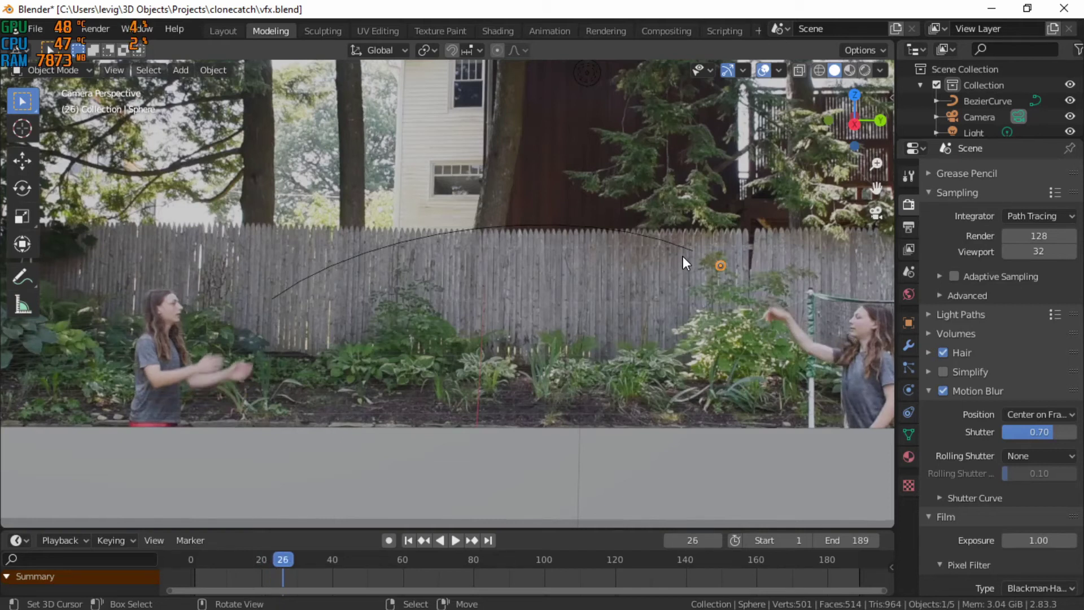
key(shift+ctrl+space)
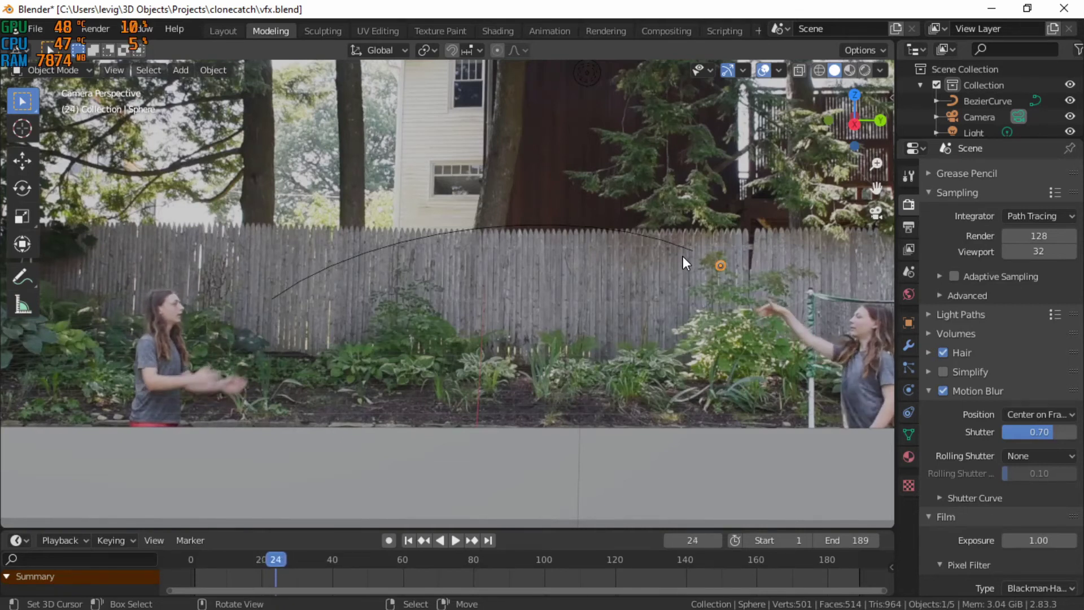
Step: Step through the footage to frame 22, where the ball leaves the thrower's hand
middle_drag(753, 231, 840, 198)
key(KP_0)
middle_drag(795, 235, 372, 285)
key(KP_0)
scroll(302, 252, up, 3)
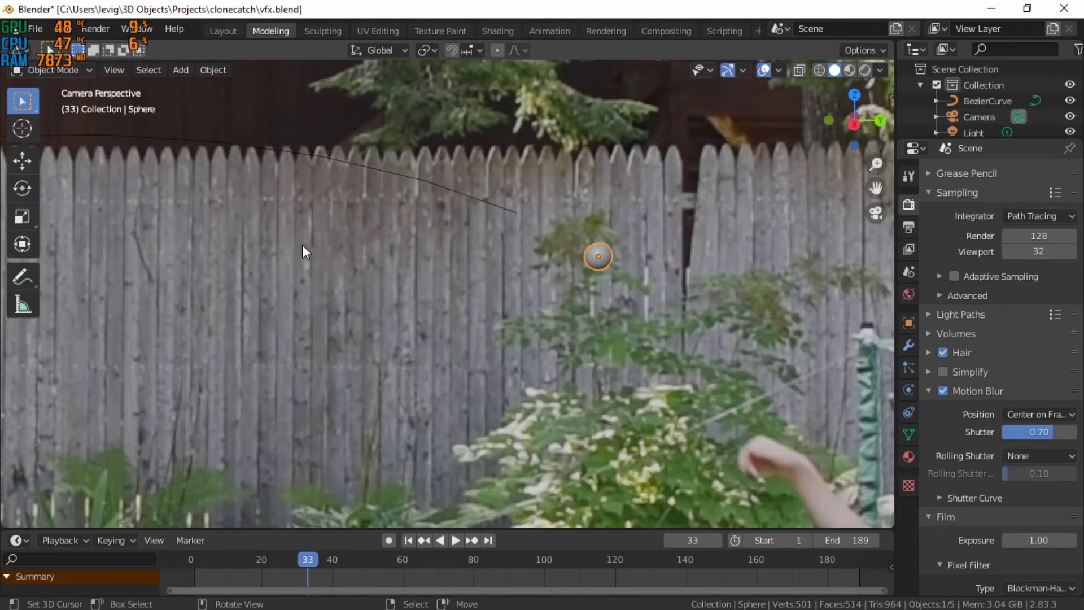
scroll(305, 242, down, 2)
scroll(666, 294, up, 2)
shift+middle_drag(666, 293, 621, 311)
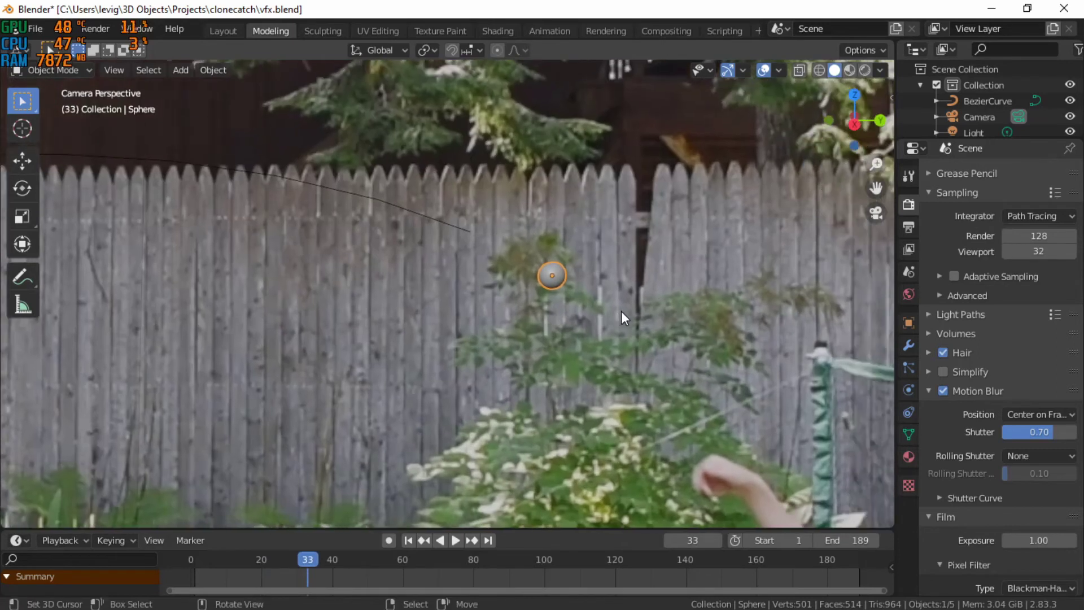
key(Left)
key(Left)
key(Left)
key(Left)
key(Left)
key(Left)
key(Left)
key(Left)
key(Left)
key(Left)
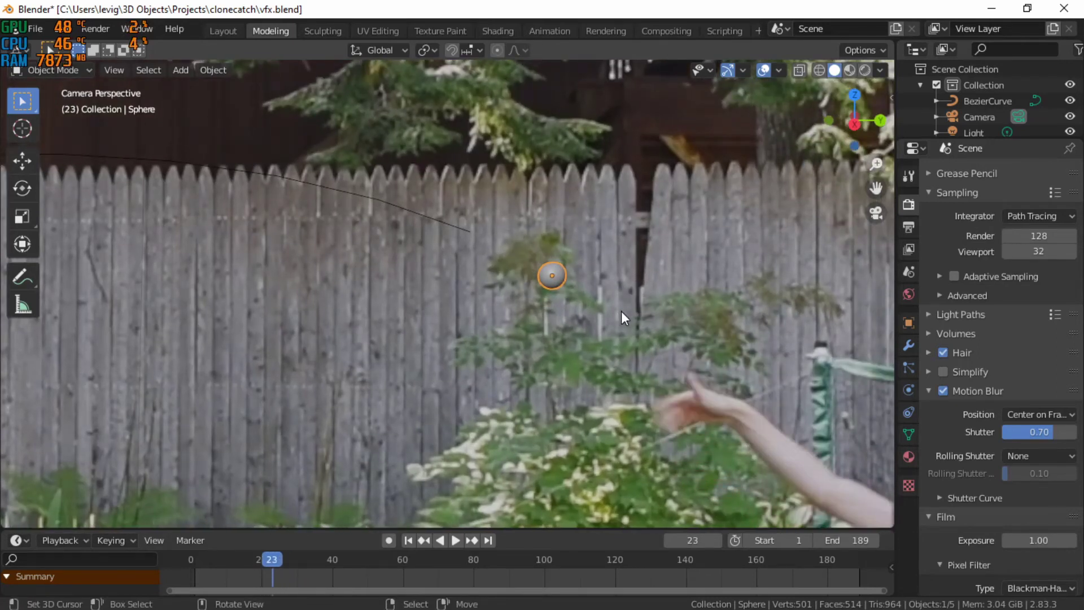
key(Right)
key(Right)
key(Left)
key(Left)
key(Left)
Step: Move the Bezier curve's end point on the thrower's side onto the sphere in Edit Mode, and return to Object Mode
click(471, 232)
key(Tab)
click(472, 233)
key(g)
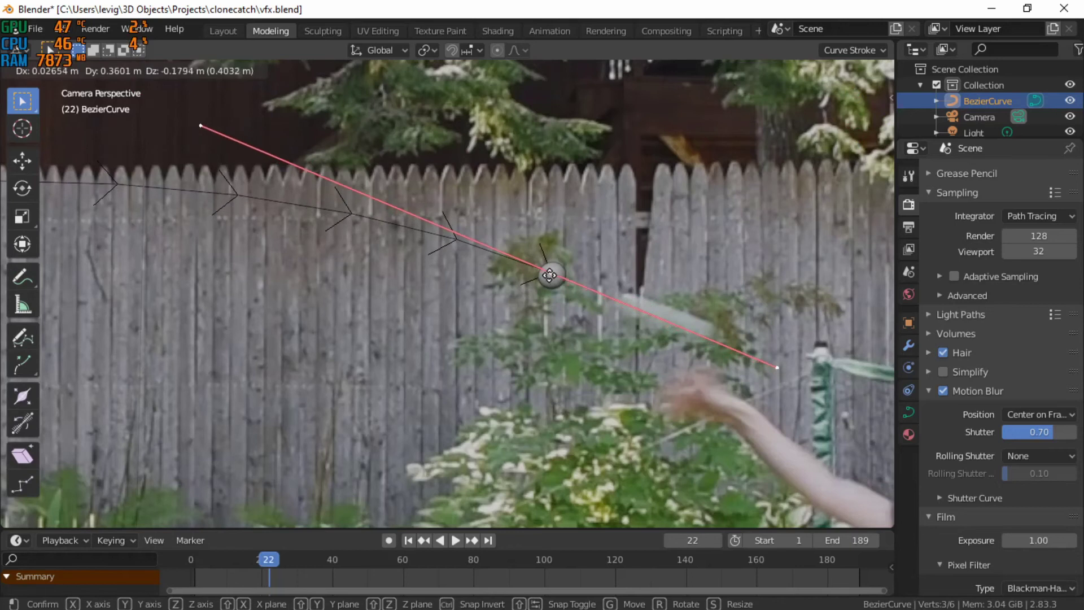
click(549, 275)
scroll(549, 275, down, 2)
shift+middle_drag(446, 268, 705, 268)
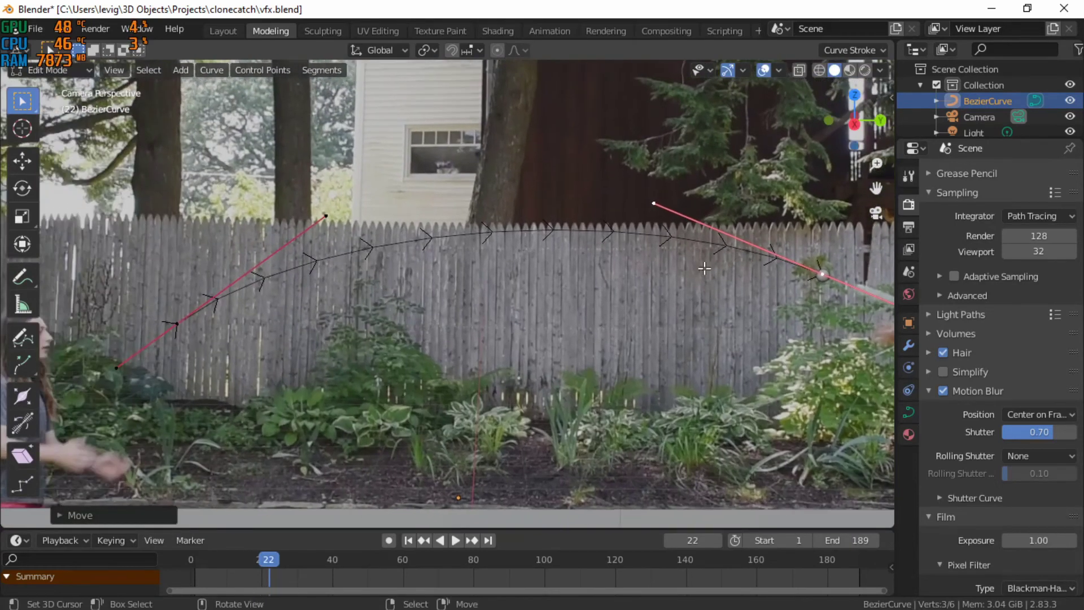
scroll(705, 268, down, 1)
click(625, 218)
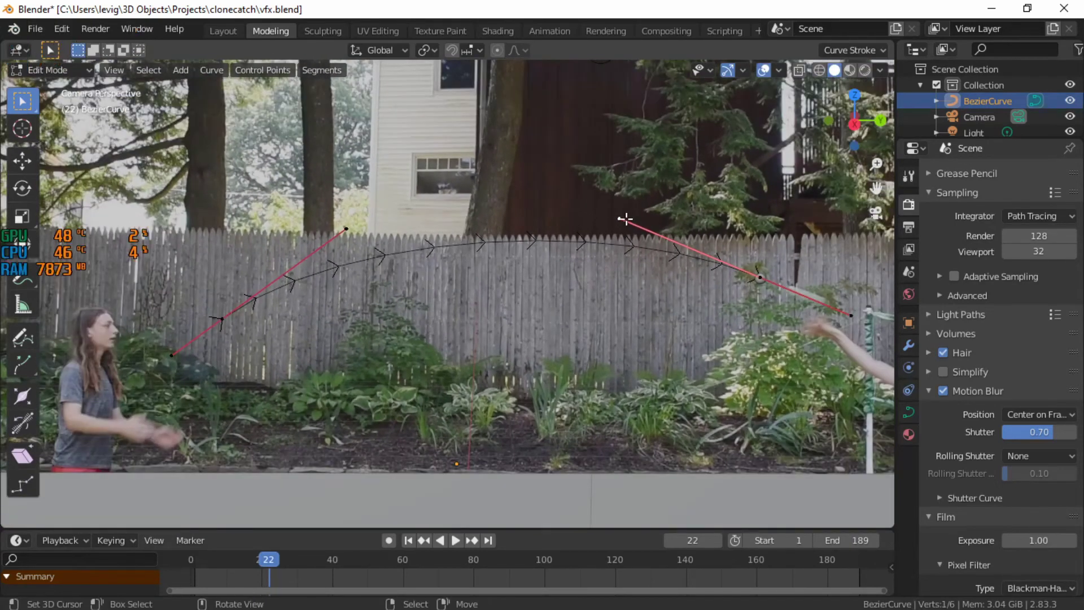
drag(358, 235, 345, 231)
key(Tab)
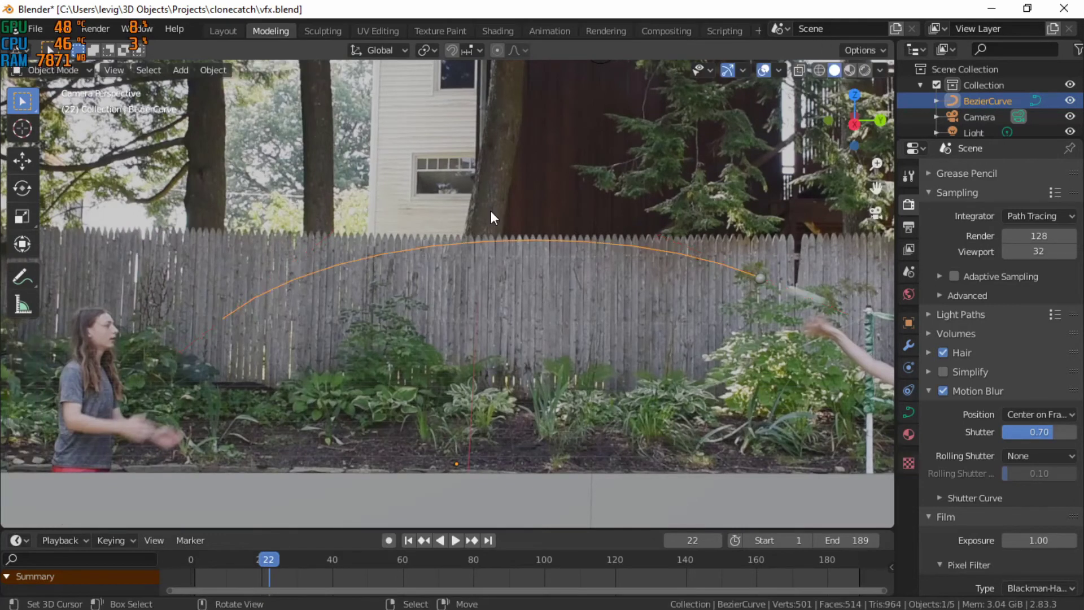
Step: Add a Curve modifier to the sphere with BezierCurve as its deforming object
shift+middle_drag(632, 271, 405, 286)
scroll(575, 300, up, 3)
shift+middle_drag(575, 299, 474, 310)
click(479, 310)
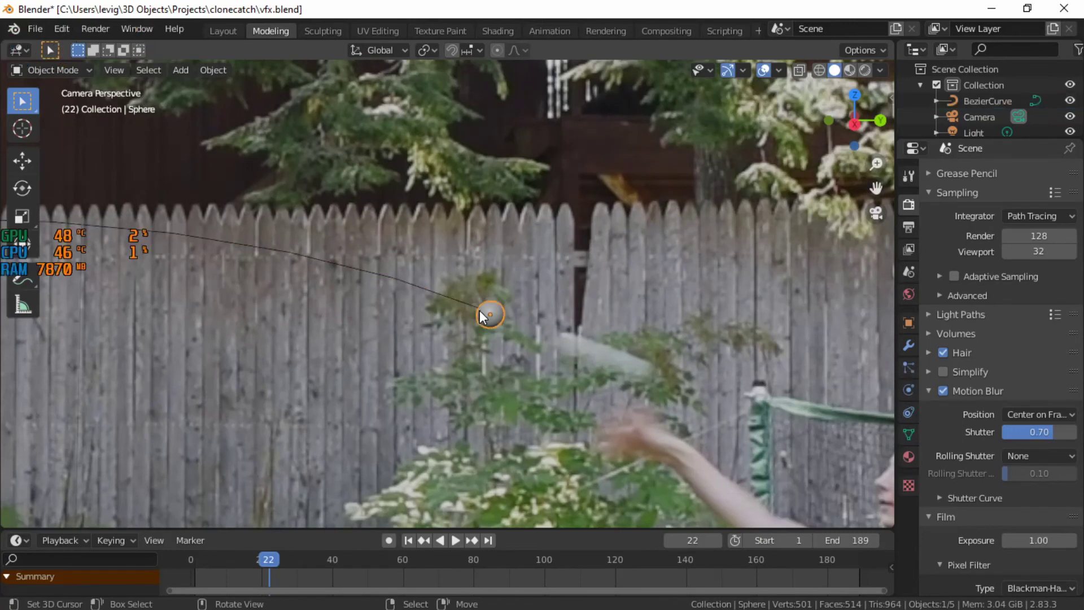
click(905, 348)
click(981, 173)
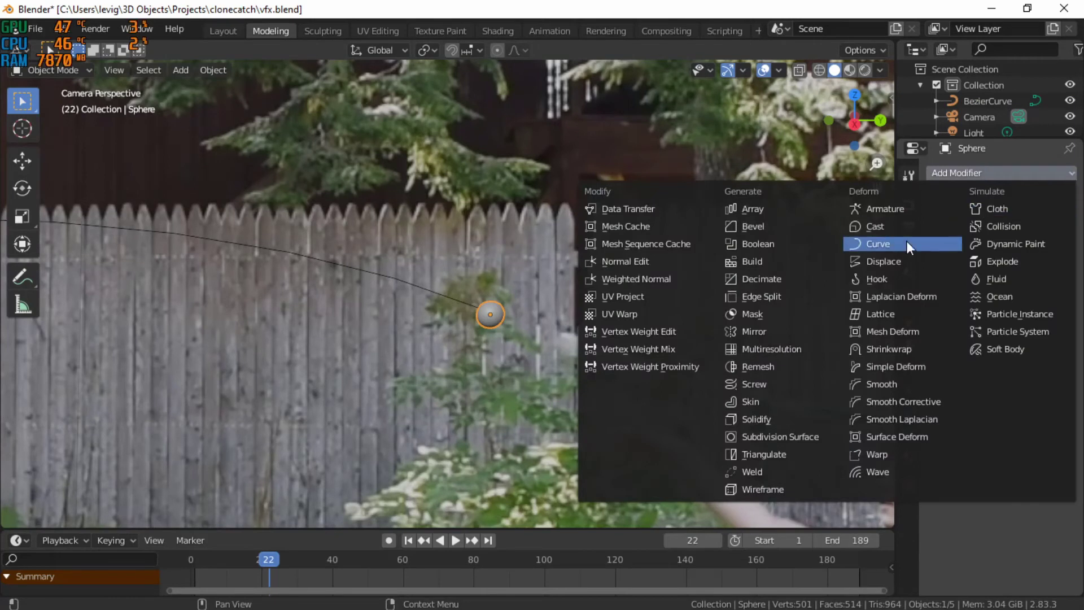
click(894, 253)
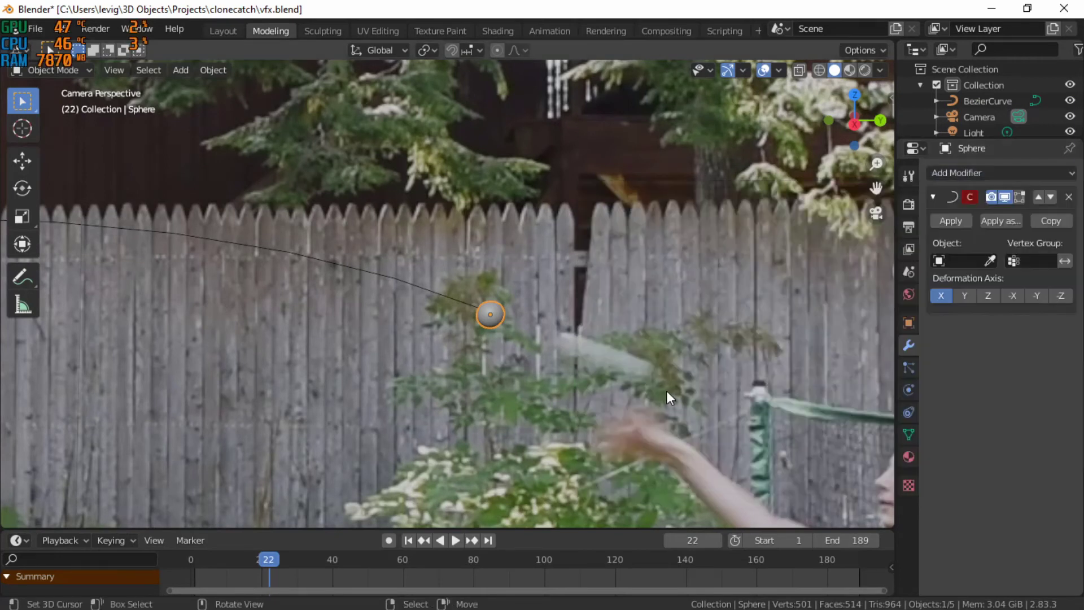
shift+middle_drag(486, 343, 764, 280)
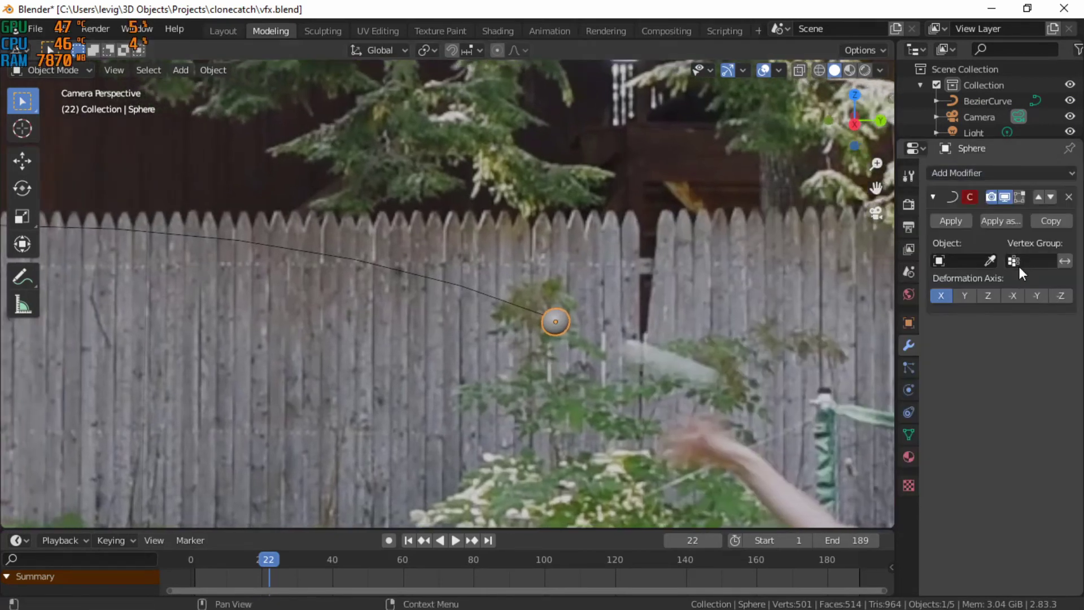
click(989, 260)
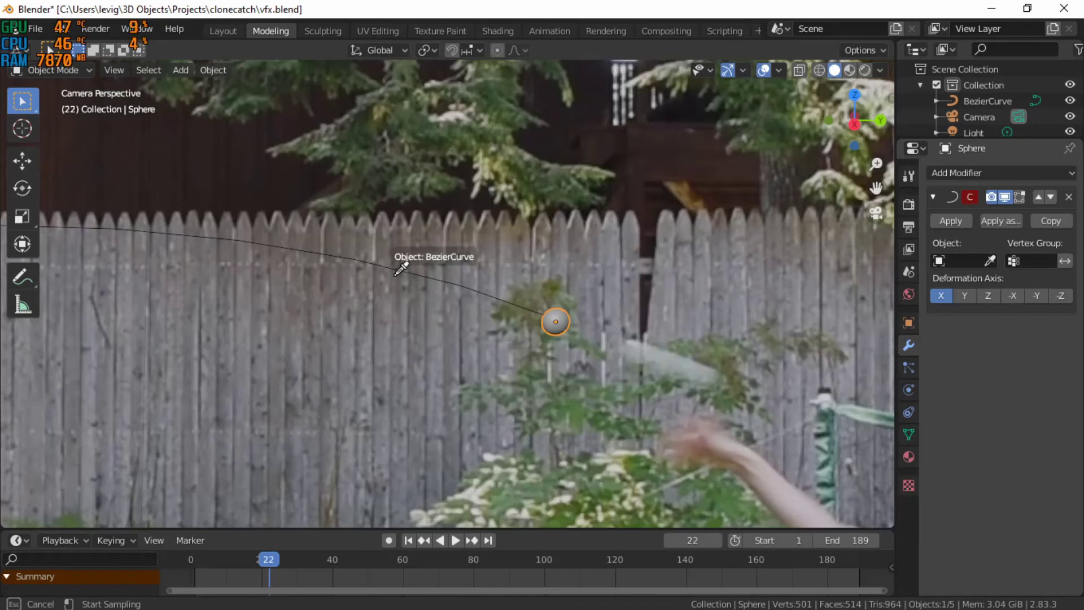
click(405, 290)
Step: Move the sphere along the global Y axis to bring it onto the curve path
scroll(413, 316, down, 6)
scroll(413, 355, up, 2)
scroll(414, 355, down, 1)
scroll(414, 355, up, 3)
key(g)
key(x)
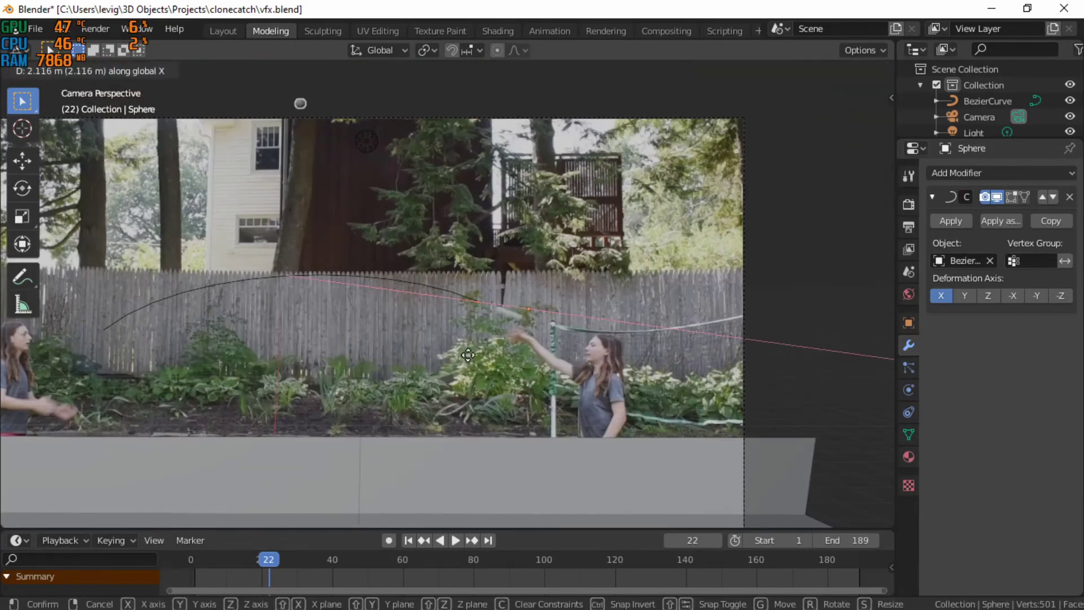
key(y)
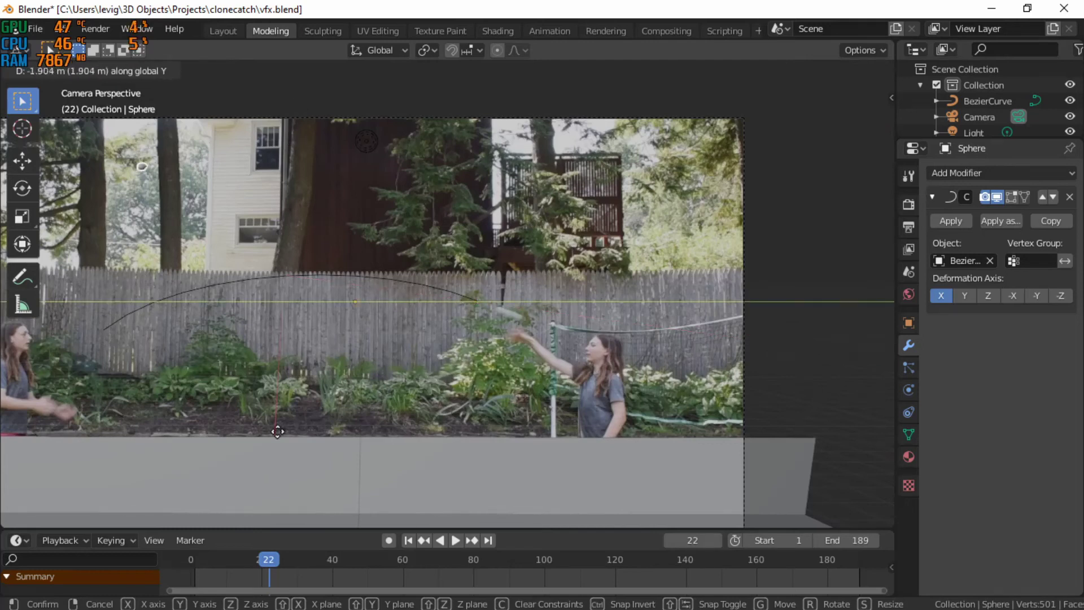
click(486, 449)
key(g)
key(z)
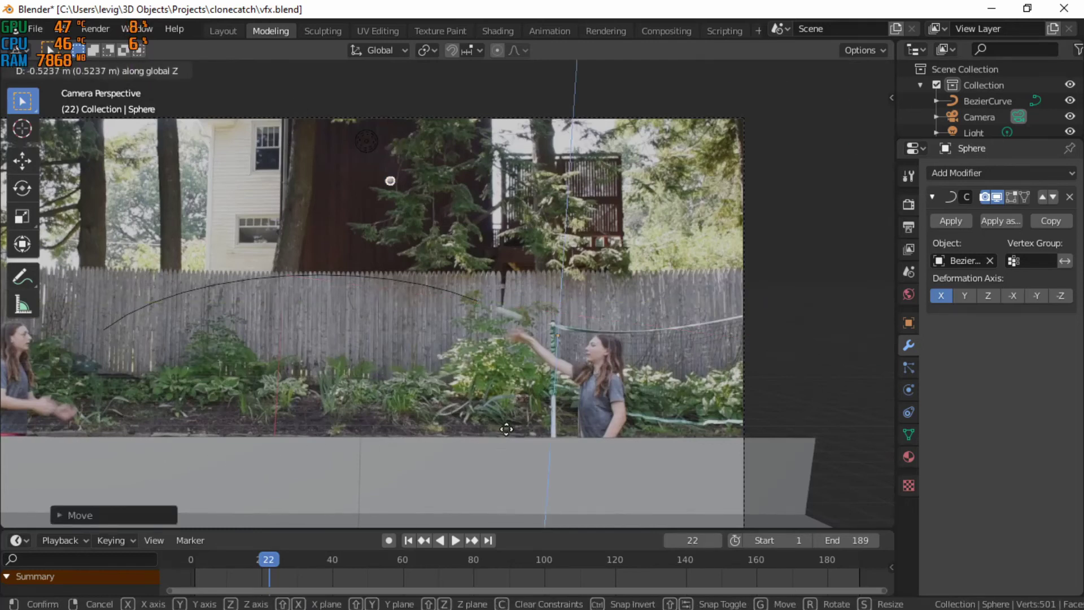
key(x)
key(y)
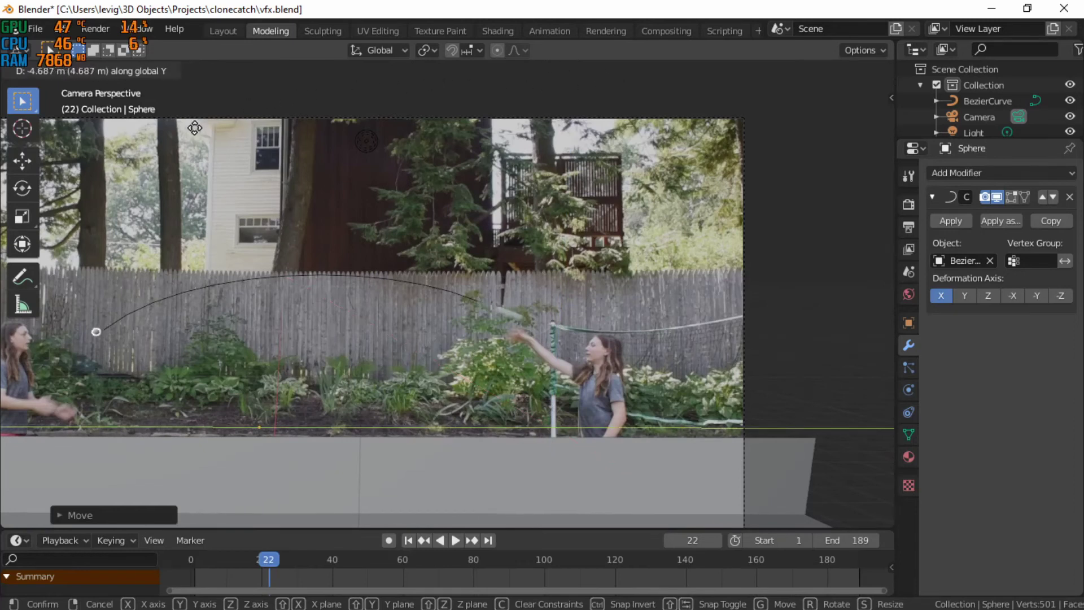
right_click(274, 133)
scroll(463, 223, up, 3)
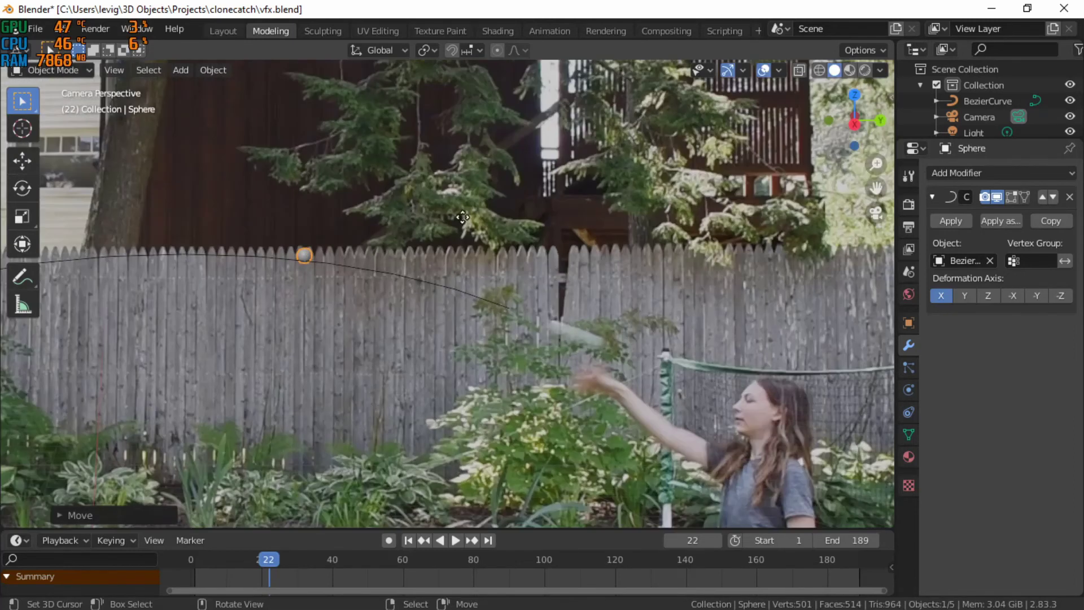
key(g)
key(z)
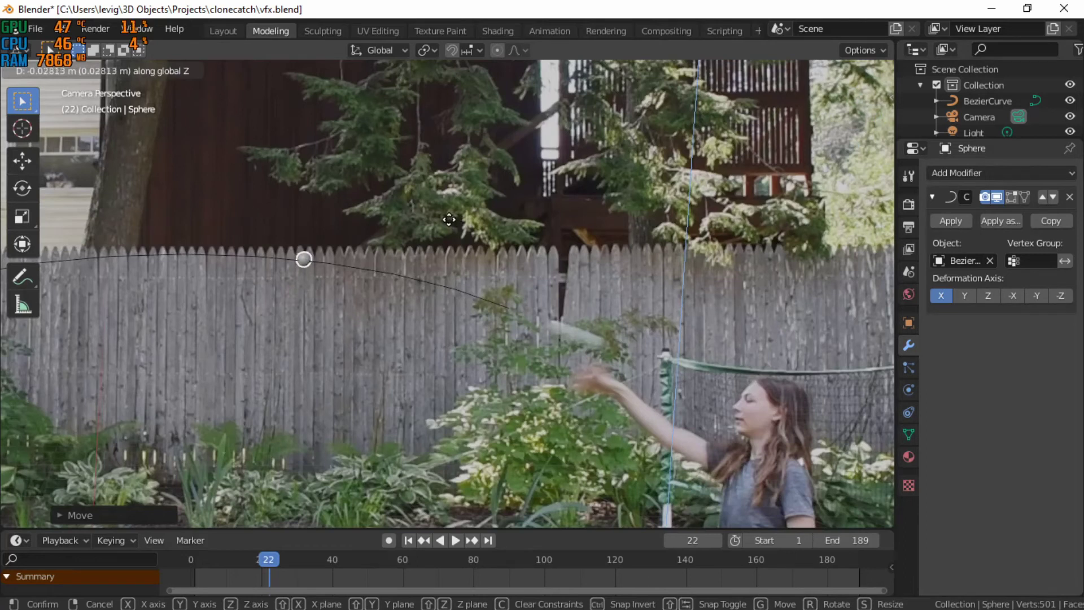
right_click(449, 219)
key(g)
key(y)
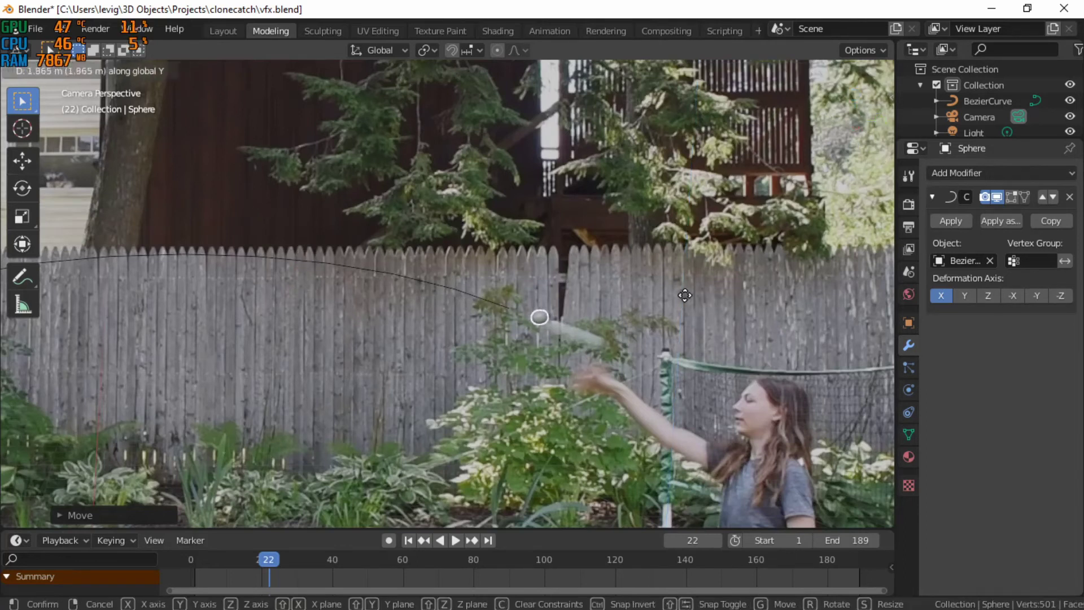
right_click(182, 279)
Step: Move the sphere along the global Y axis to the curve's end near the thrower's hand
scroll(182, 279, down, 4)
key(g)
key(y)
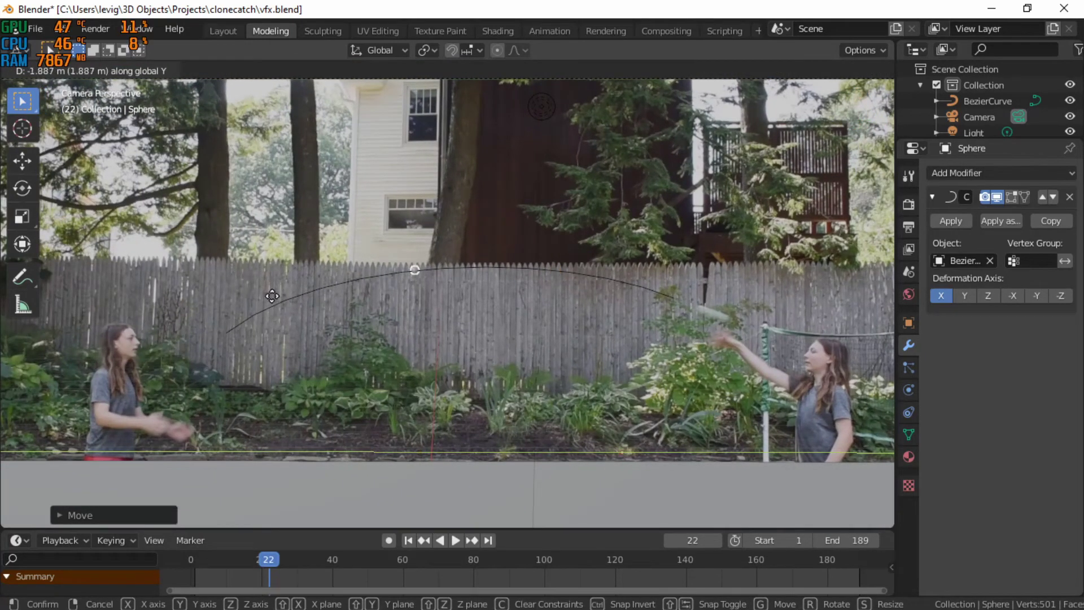
click(528, 336)
scroll(448, 348, up, 5)
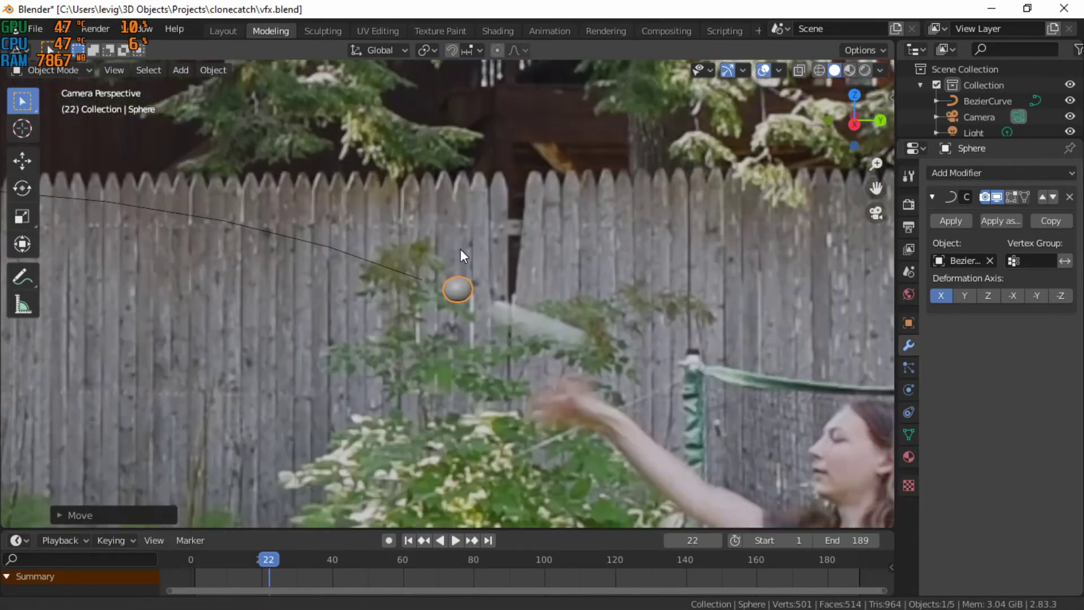
scroll(461, 256, up, 3)
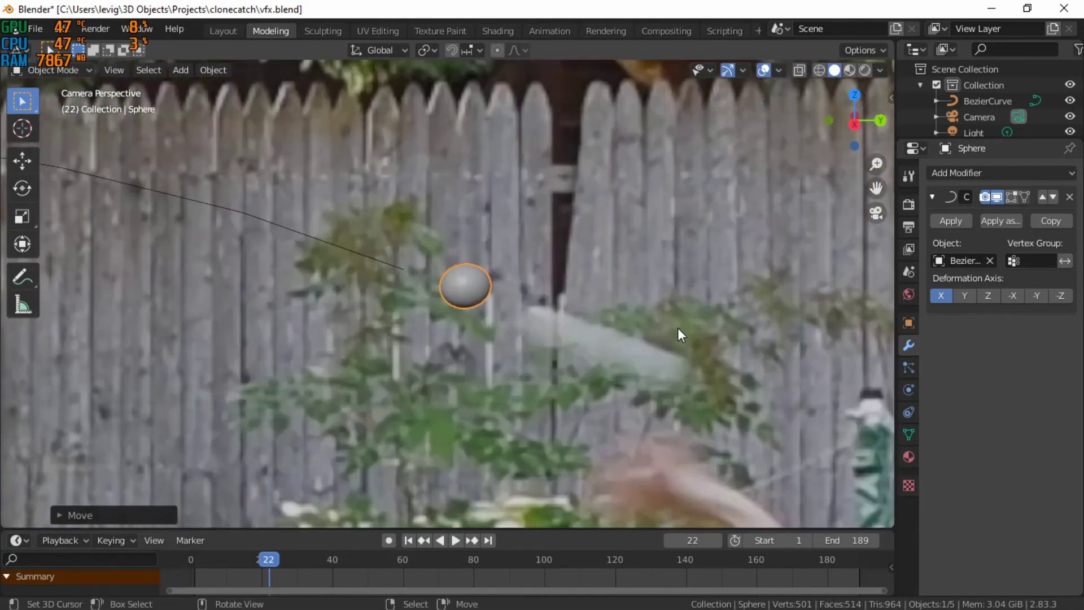
Step: Compare the sphere with the thrown ball in the neighbouring frames, and insert a keyframe for the sphere at frame 22
key(Left)
key(Left)
key(Right)
key(Right)
key(Right)
key(Left)
key(Left)
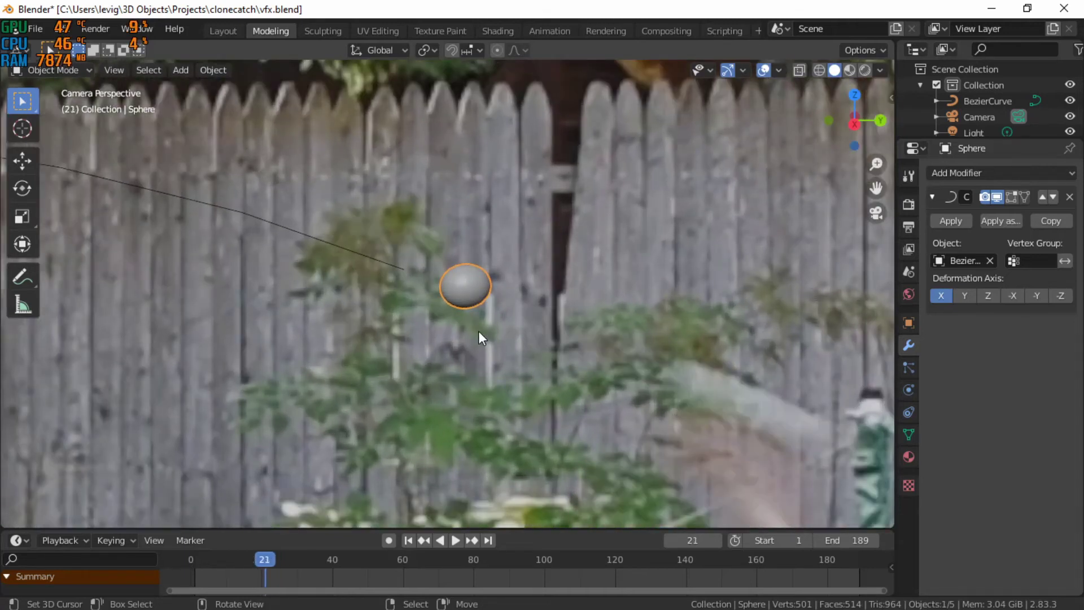
key(Right)
scroll(479, 330, down, 5)
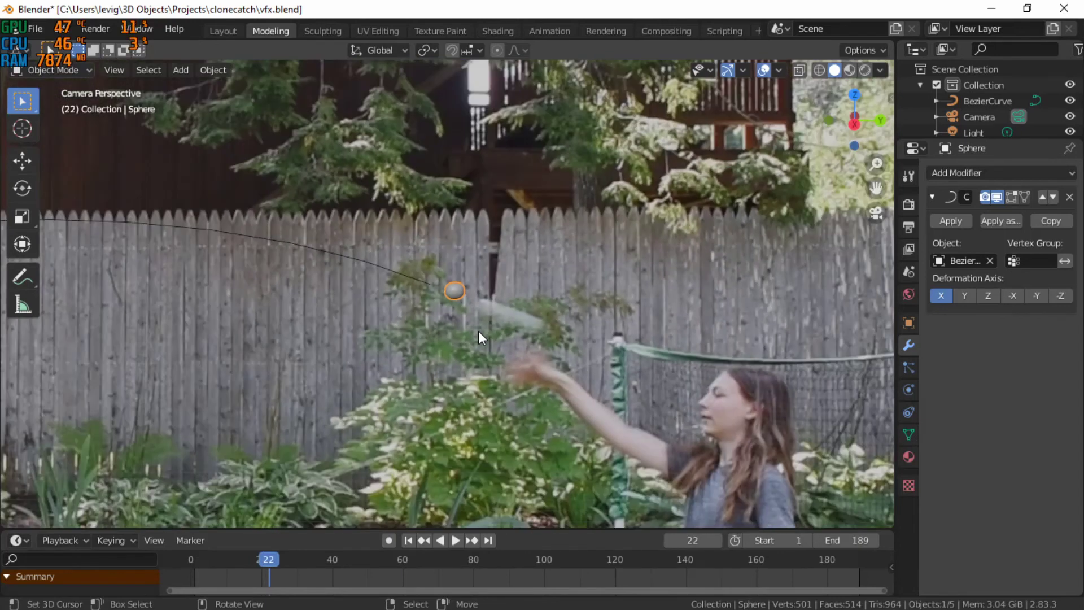
scroll(479, 332, up, 3)
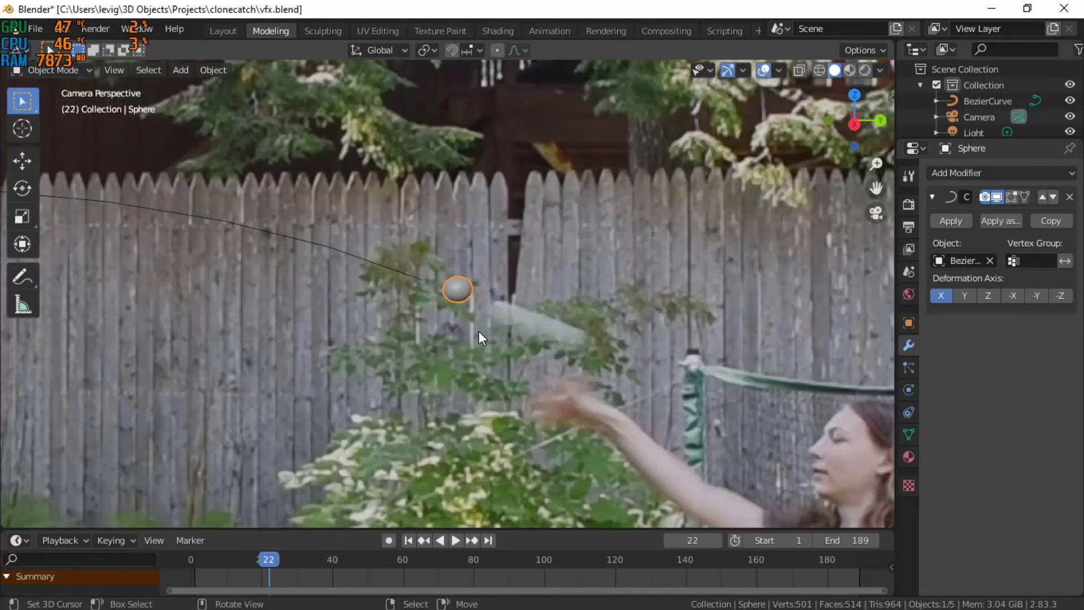
key(i)
click(478, 305)
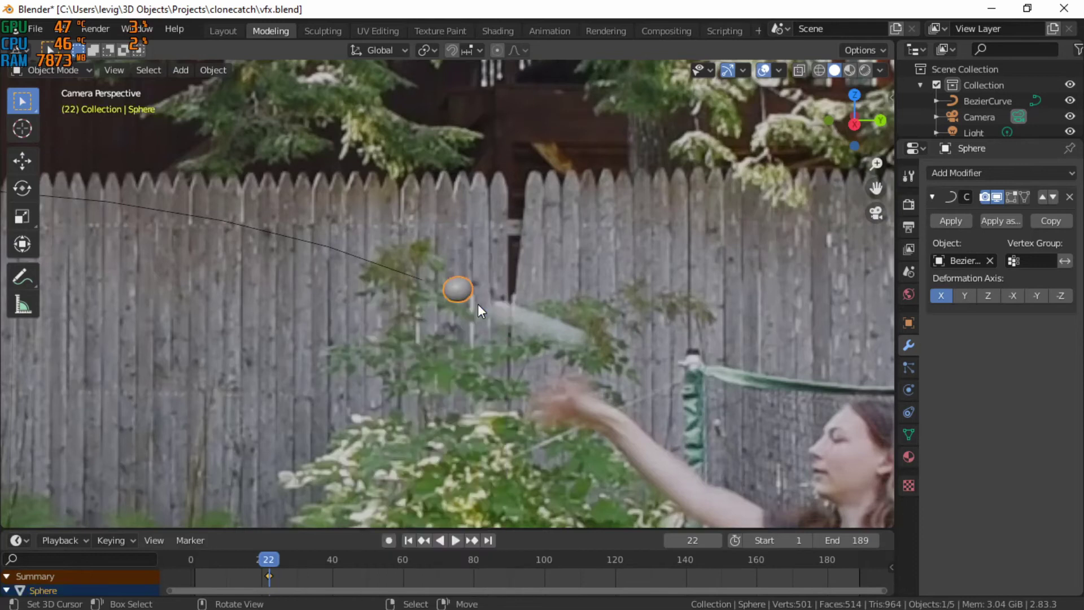
Step: Advance the footage to frame 38, where the catcher's hands are raised for the ball
scroll(478, 304, down, 3)
middle_drag(474, 306, 542, 295)
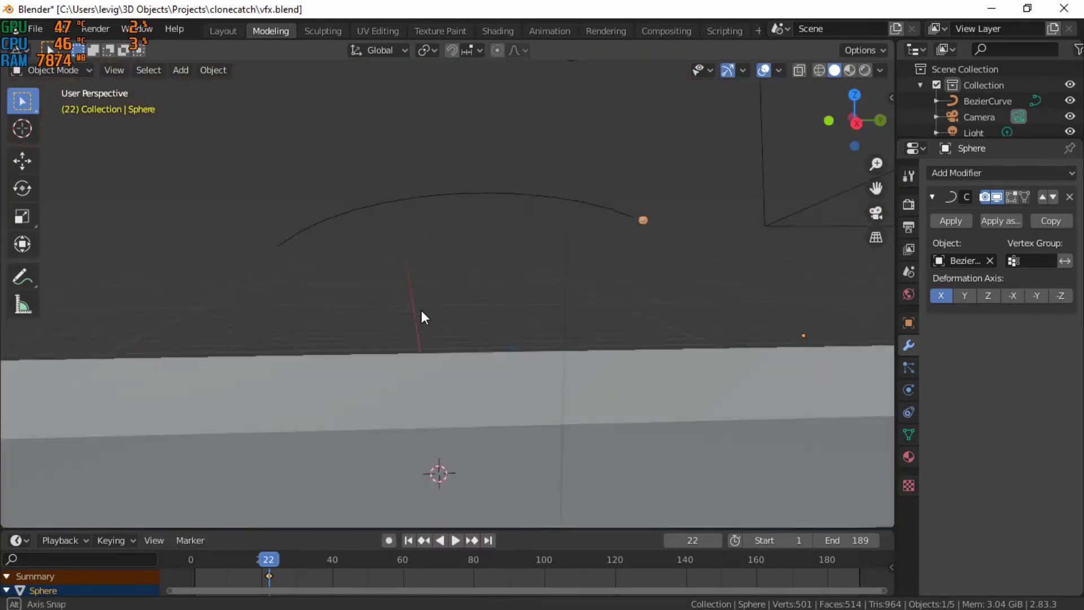
click(875, 217)
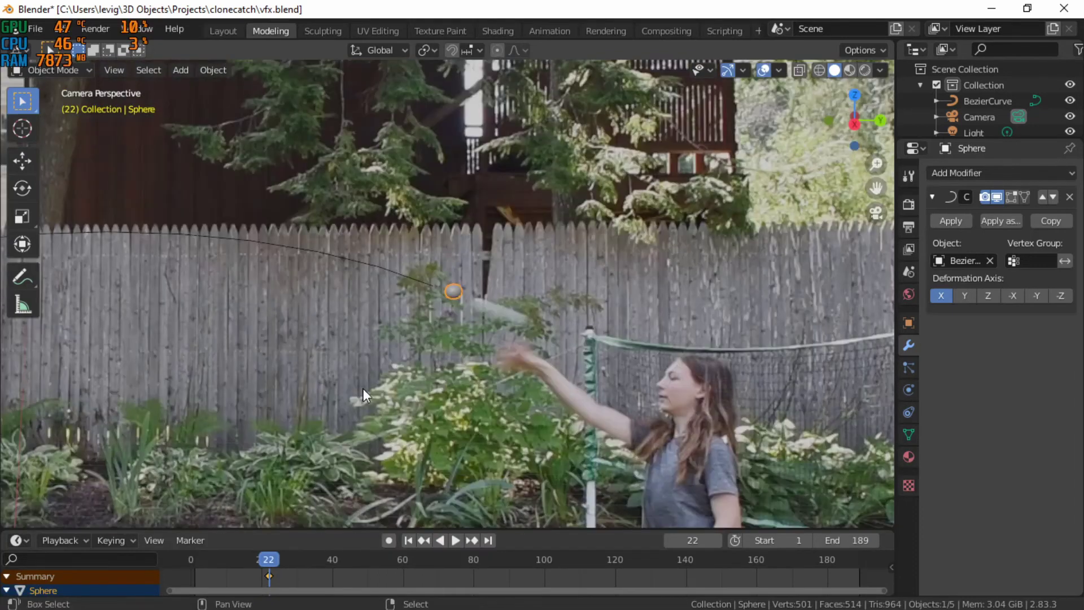
scroll(365, 388, up, 3)
scroll(497, 402, down, 2)
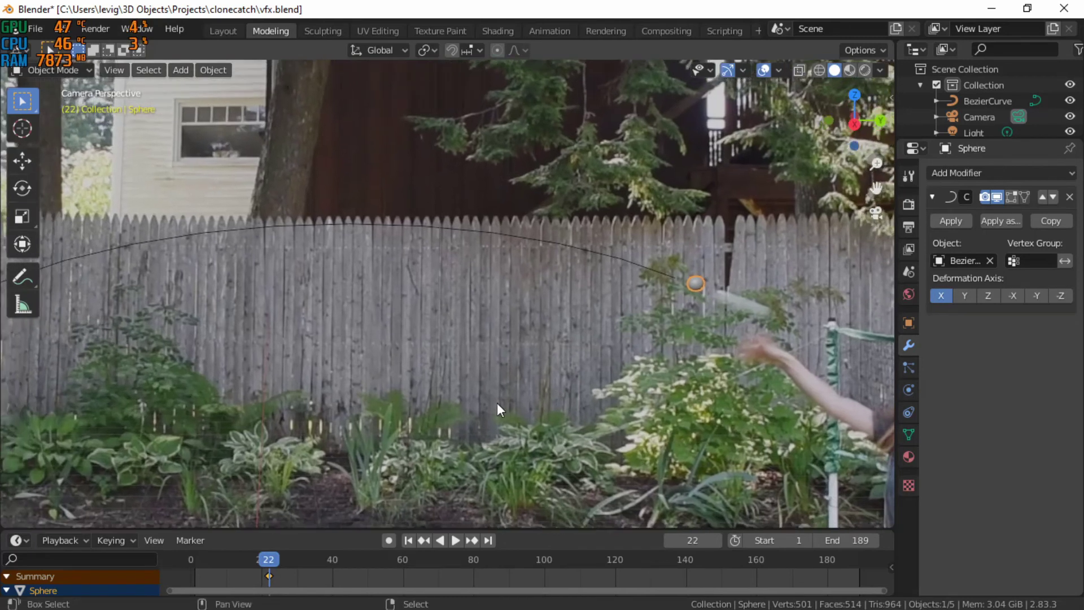
scroll(439, 344, down, 3)
scroll(473, 347, up, 1)
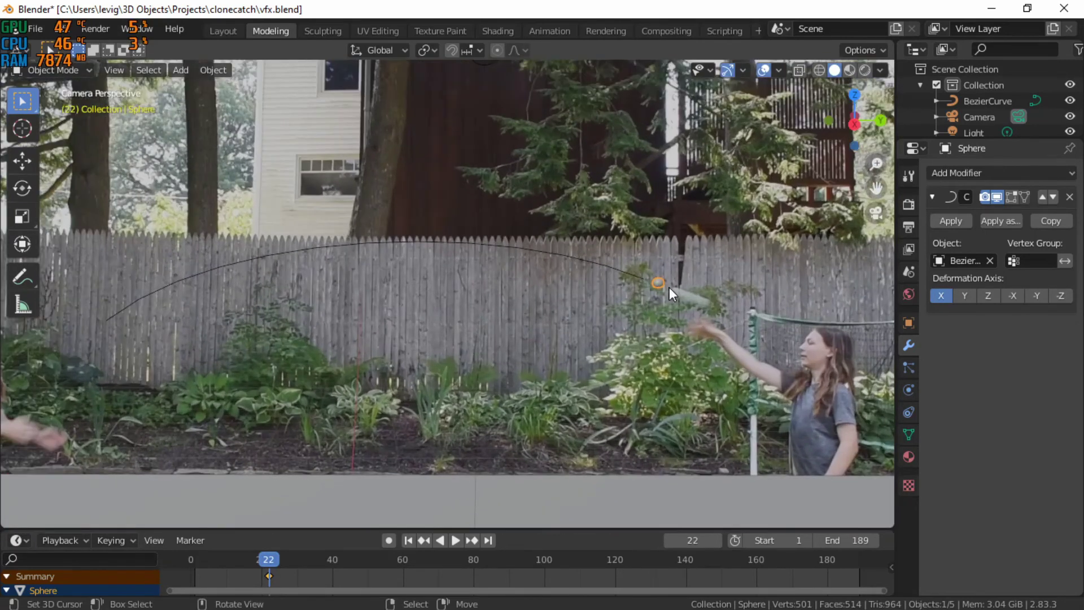
key(space)
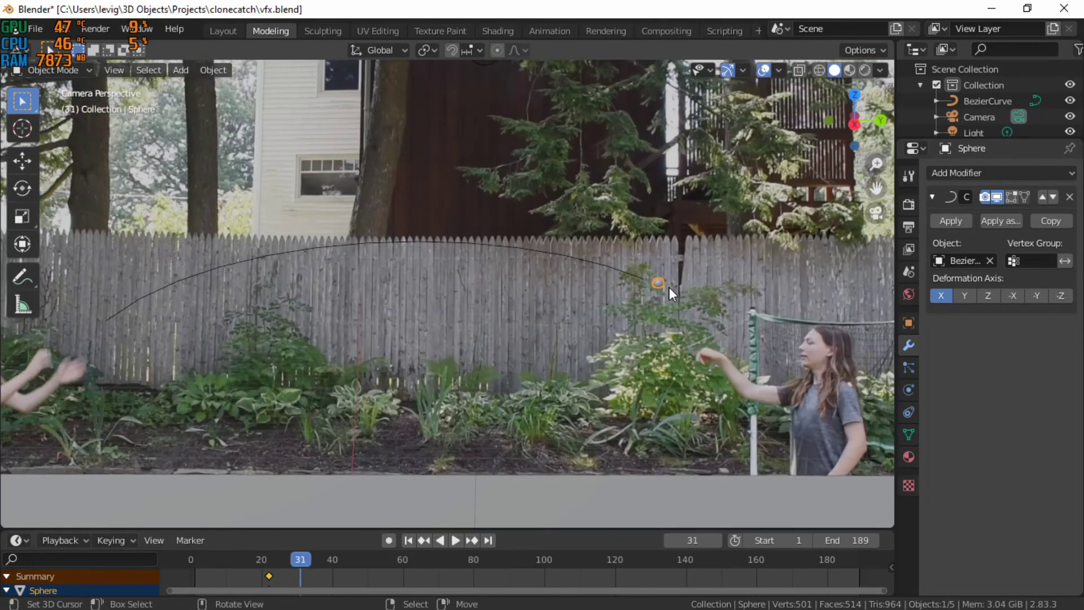
key(space)
key(Left)
key(Left)
Step: Move the sphere along the global Y axis to the curve's end near the catcher, and keyframe it at frame 38
key(g)
key(y)
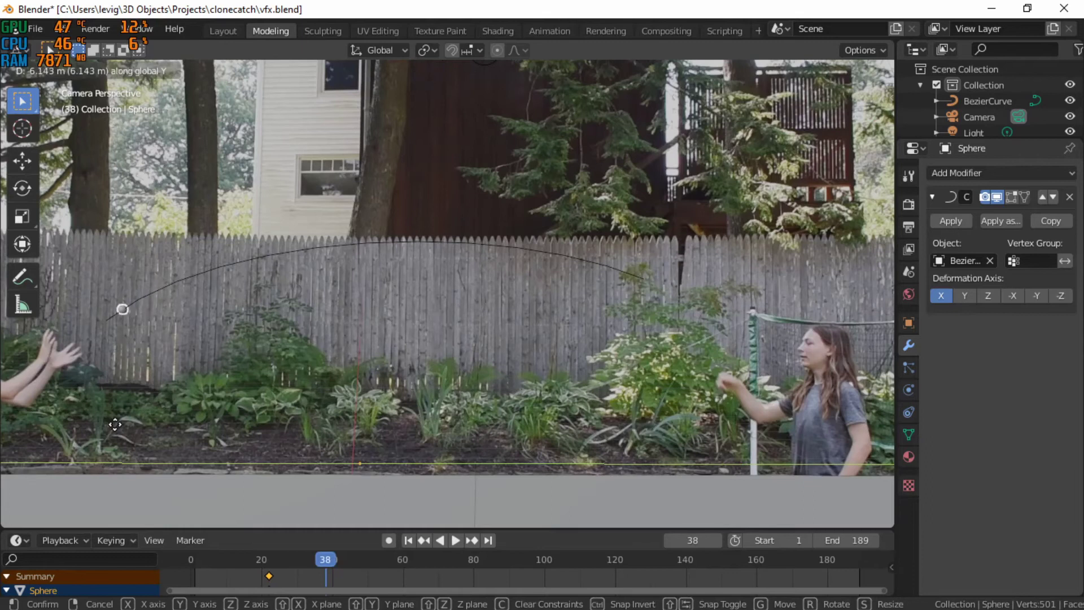
click(100, 429)
shift+middle_drag(149, 354, 269, 342)
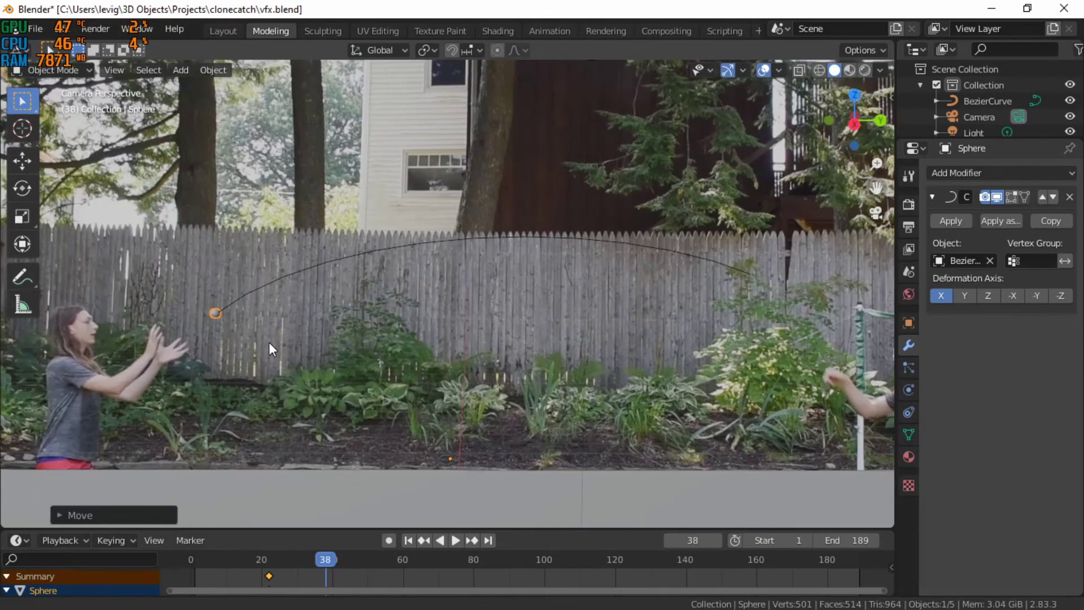
key(i)
click(269, 342)
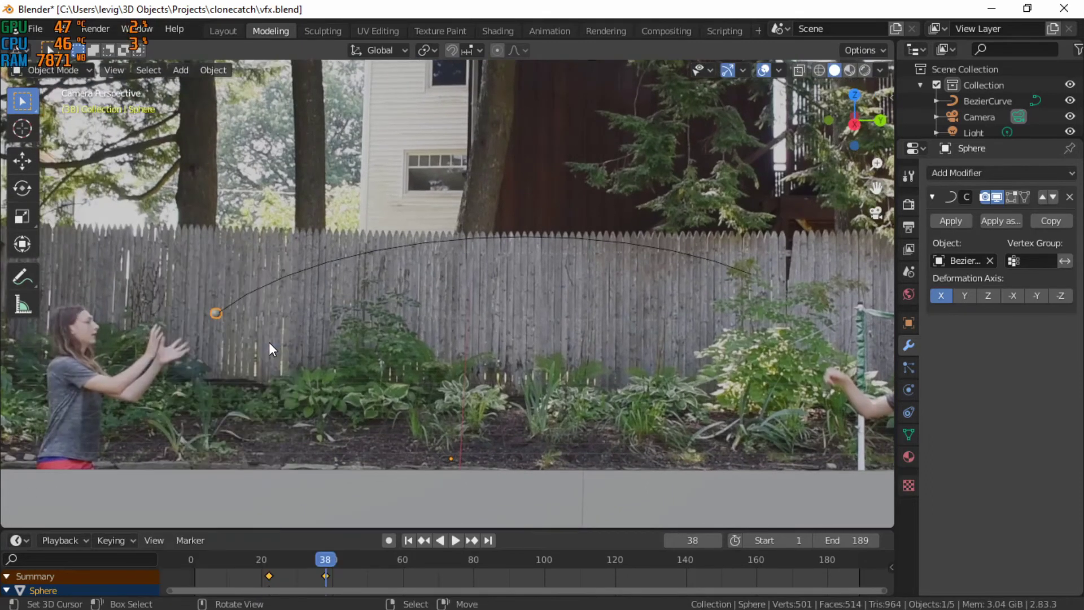
Step: Step backward from frame 38 to check the sphere's motion along the curve between the two keyframes
key(Left)
key(Left)
key(Left)
key(Left)
key(Left)
key(Left)
key(Left)
key(Left)
key(Left)
key(Left)
key(Left)
key(Left)
key(Left)
key(Left)
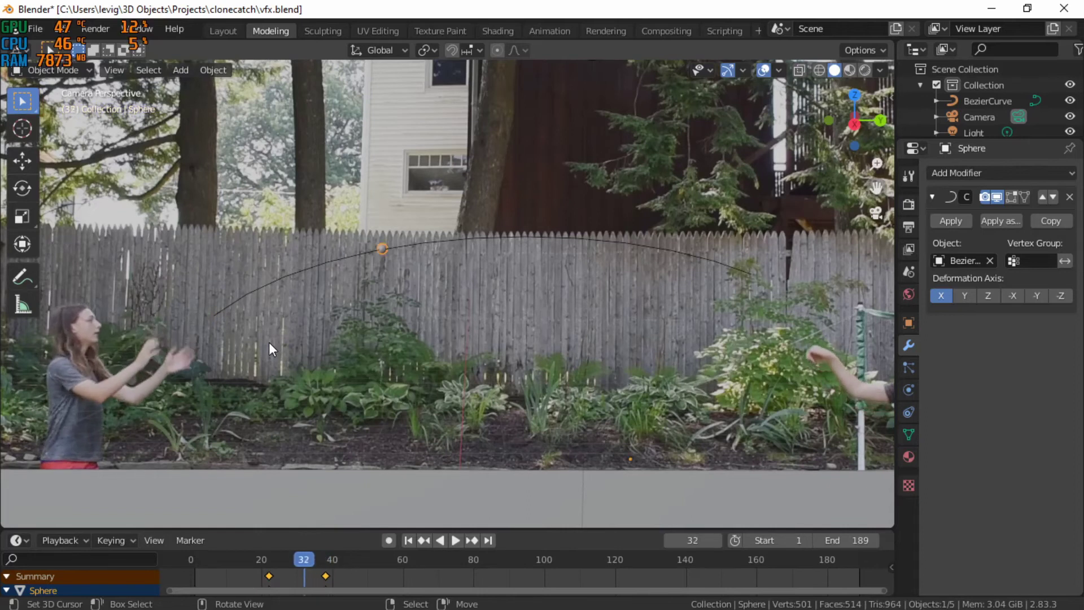
Step: Step back frame by frame to frame 14, before the throw, comparing the sphere with the thrower's hand
key(Left)
key(Left)
key(Left)
key(Left)
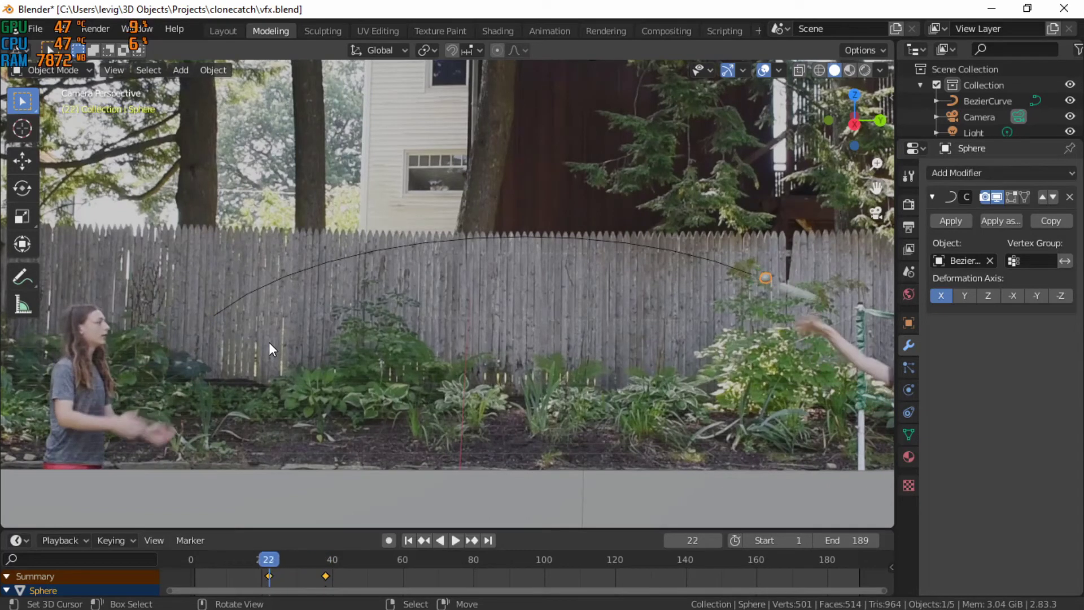
key(Left)
key(Left)
key(Left)
key(Left)
key(Left)
key(Left)
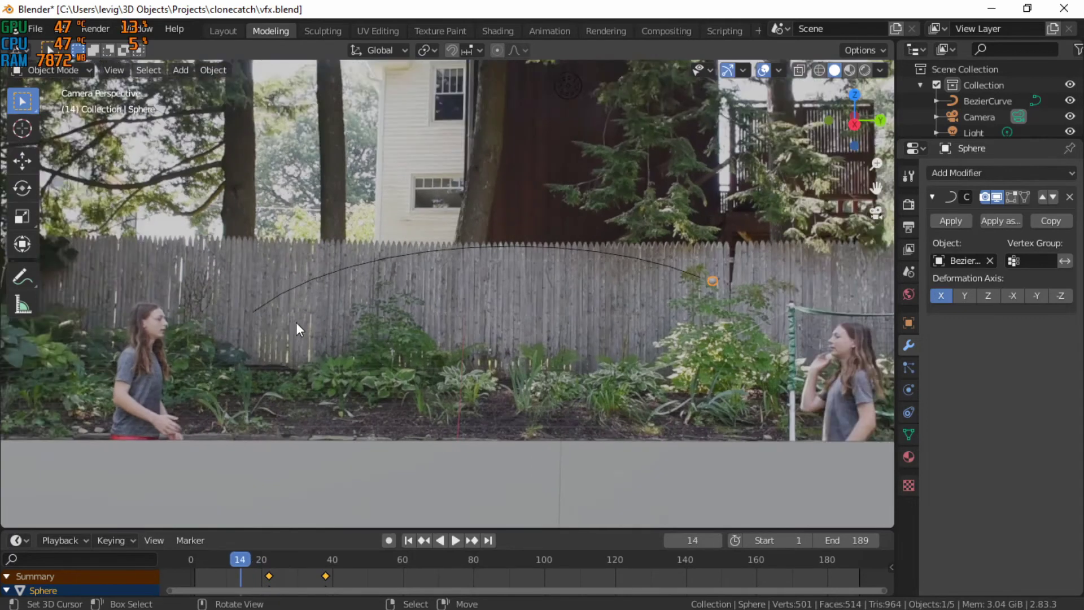
Step: Play the animation from frame 14 past the catch to preview the sphere's flight along the curve
scroll(445, 280, down, 2)
key(space)
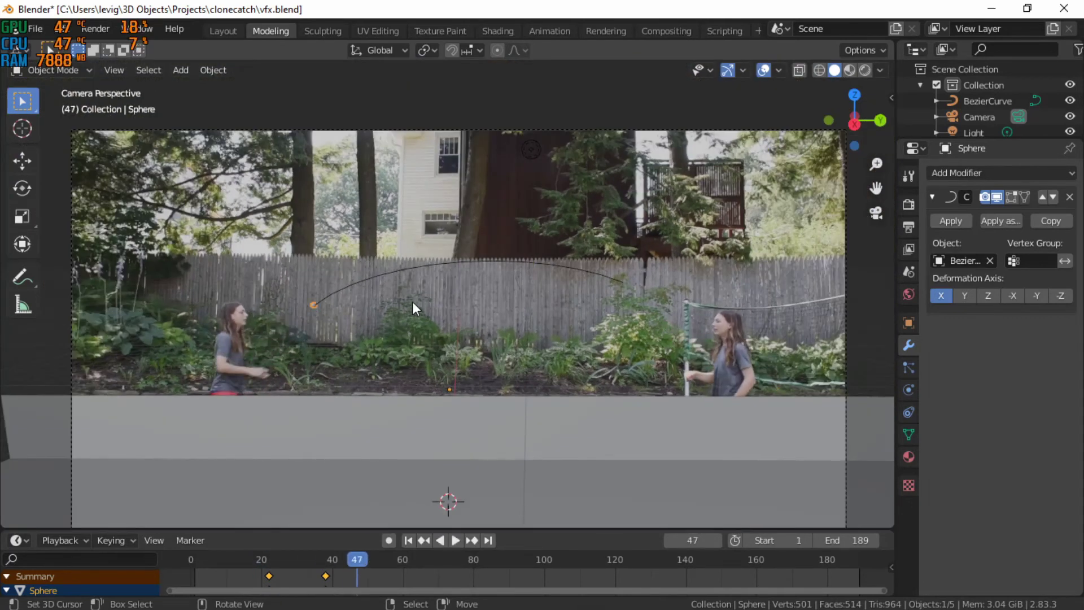
scroll(412, 307, up, 2)
scroll(413, 307, down, 1)
scroll(412, 307, up, 1)
shift+middle_drag(402, 305, 391, 283)
scroll(391, 283, up, 1)
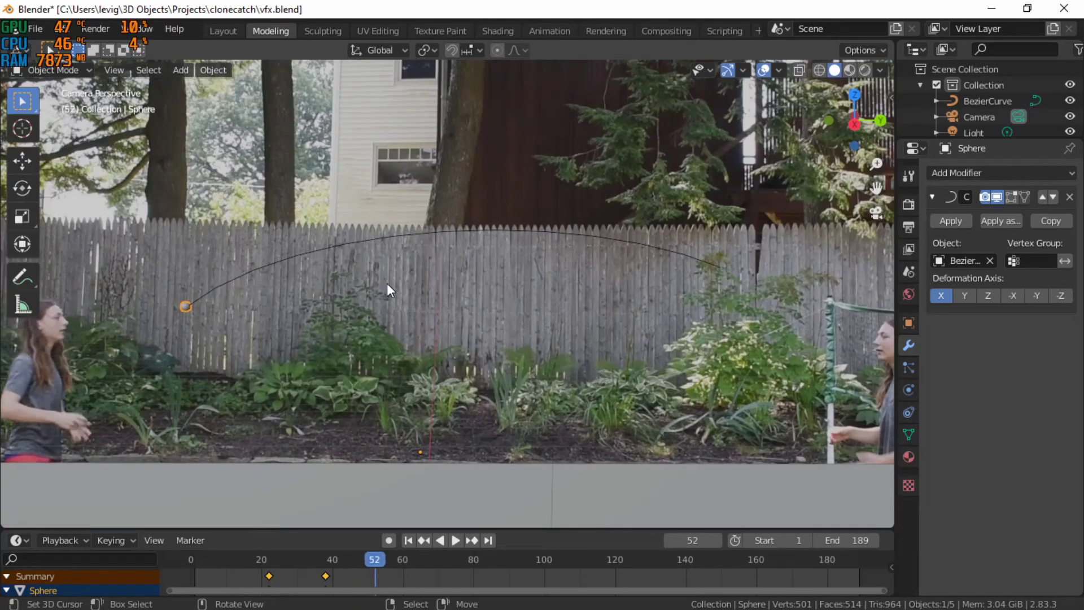
Step: Step back frame by frame to frame 20, comparing the sphere's motion with the catcher's and thrower's hands
key(Left)
key(Left)
key(Left)
key(Left)
key(Left)
key(Left)
key(Left)
key(Left)
key(Left)
key(Left)
key(Left)
key(Left)
key(Left)
key(Left)
key(Left)
key(Left)
key(Left)
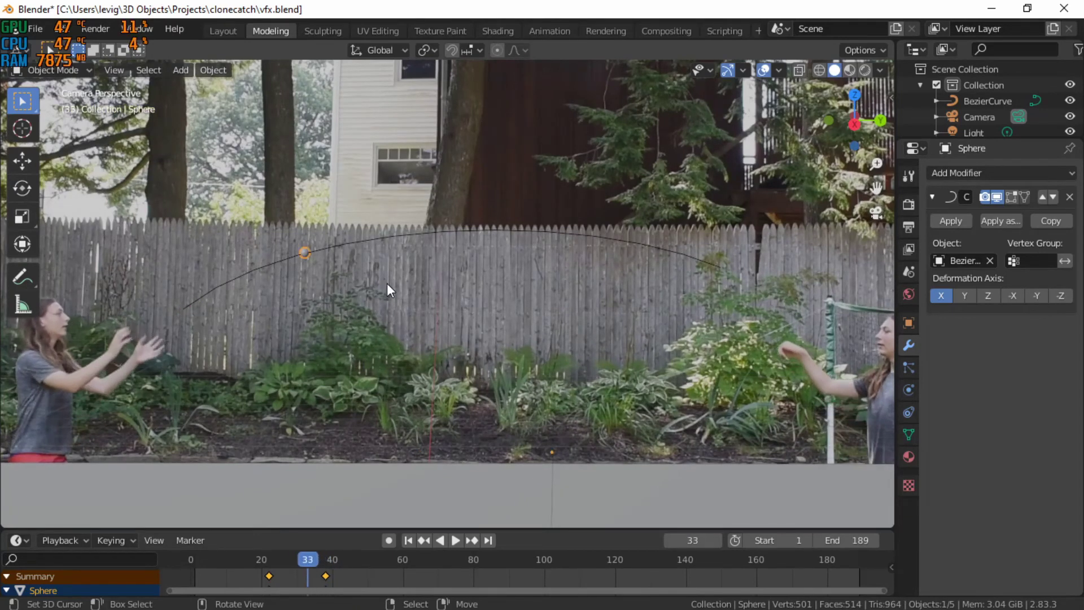
key(Left)
key(Left)
key(Left)
key(Left)
key(Left)
key(Left)
key(Left)
key(Left)
key(Left)
key(Left)
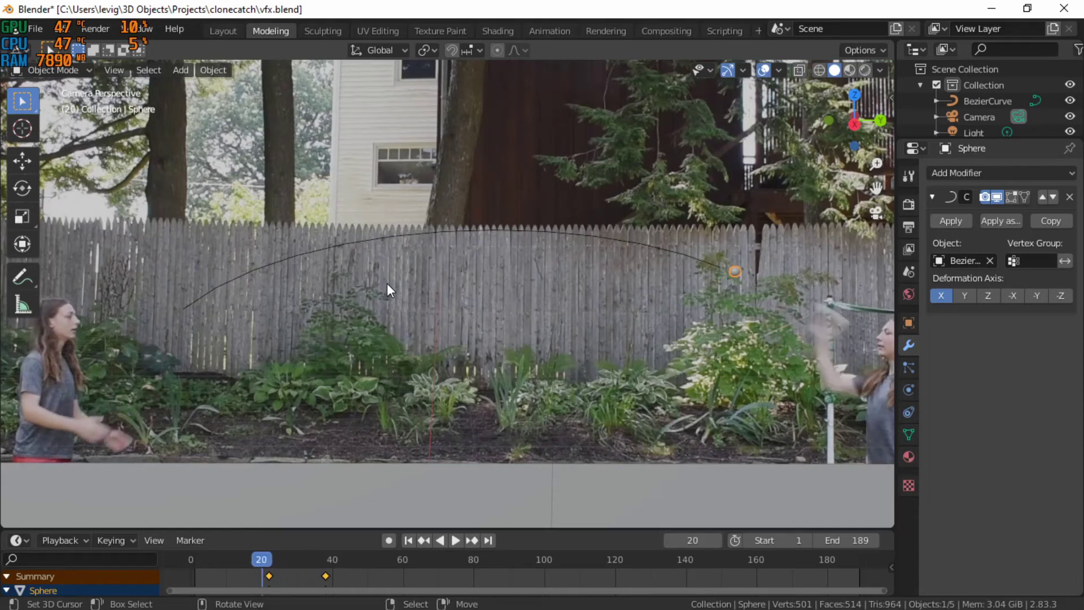
Step: Replay the throw from frame 20 and again from the first frame to judge the sphere's timing
key(space)
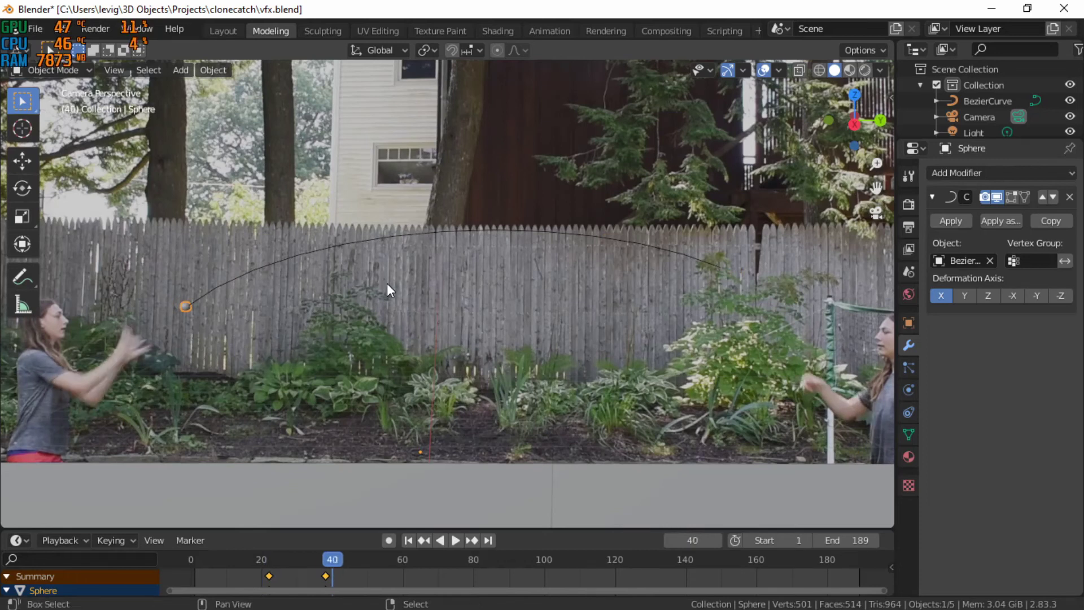
key(shift+Left)
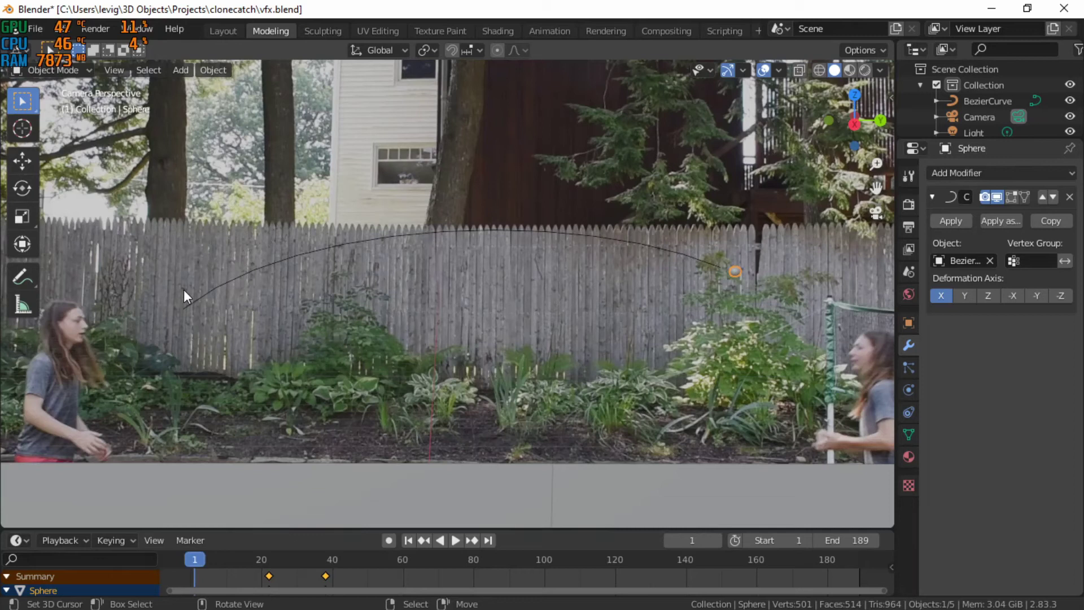
key(space)
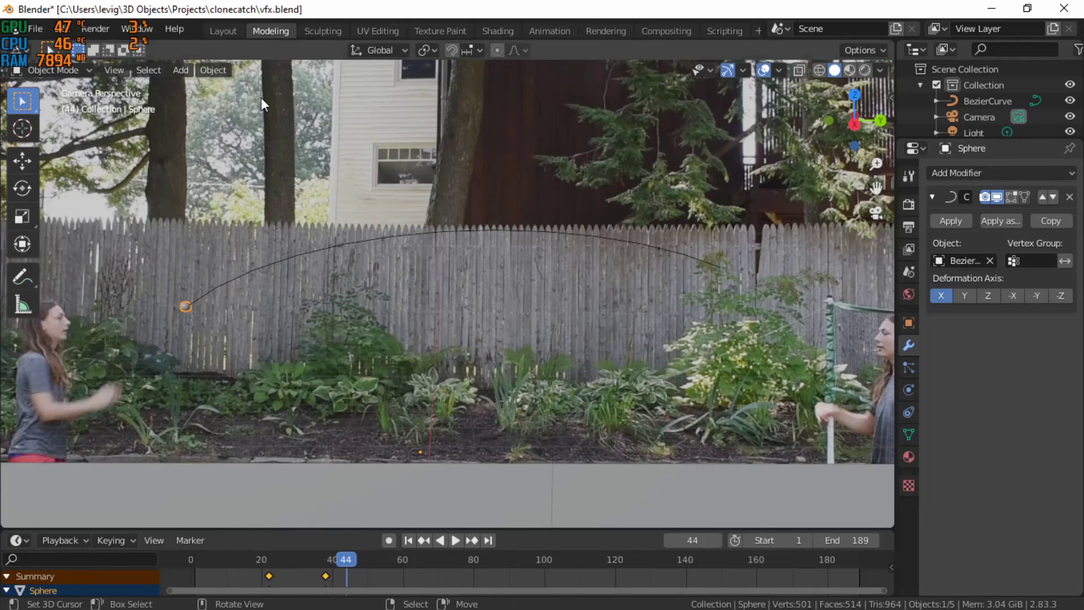
scroll(302, 209, down, 3)
scroll(303, 208, up, 2)
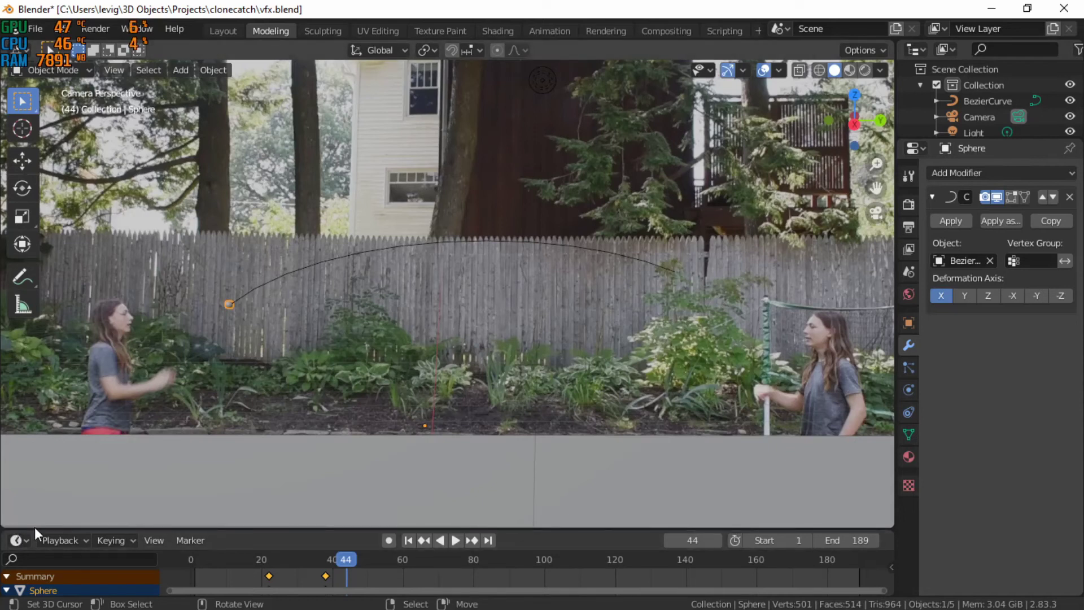
Step: Split the 3D viewport horizontally and change the lower area to a Graph Editor framed on the sphere's keyframes
drag(85, 527, 14, 335)
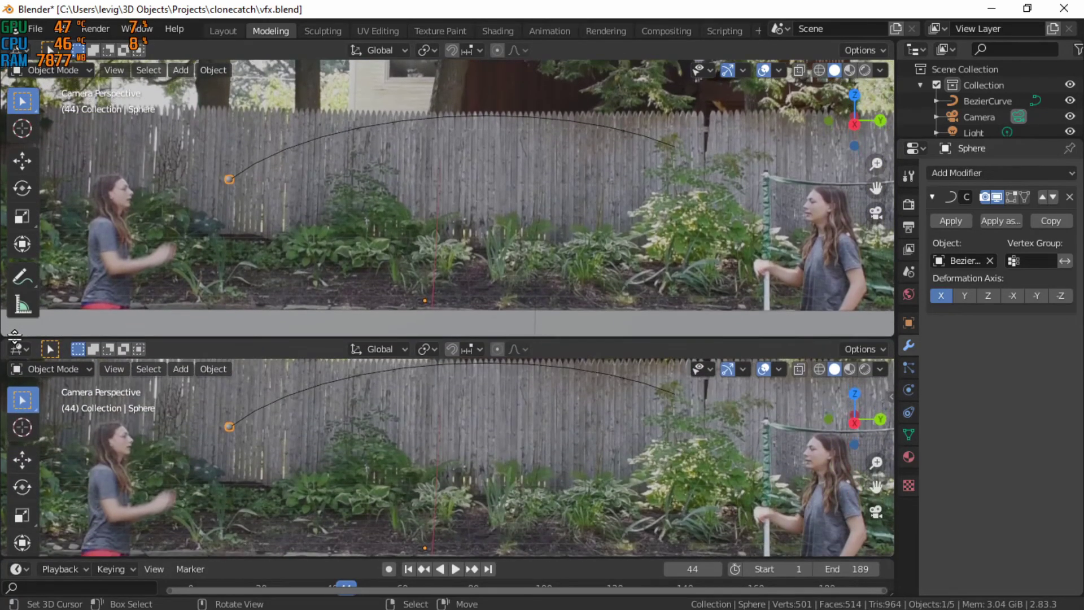
click(26, 348)
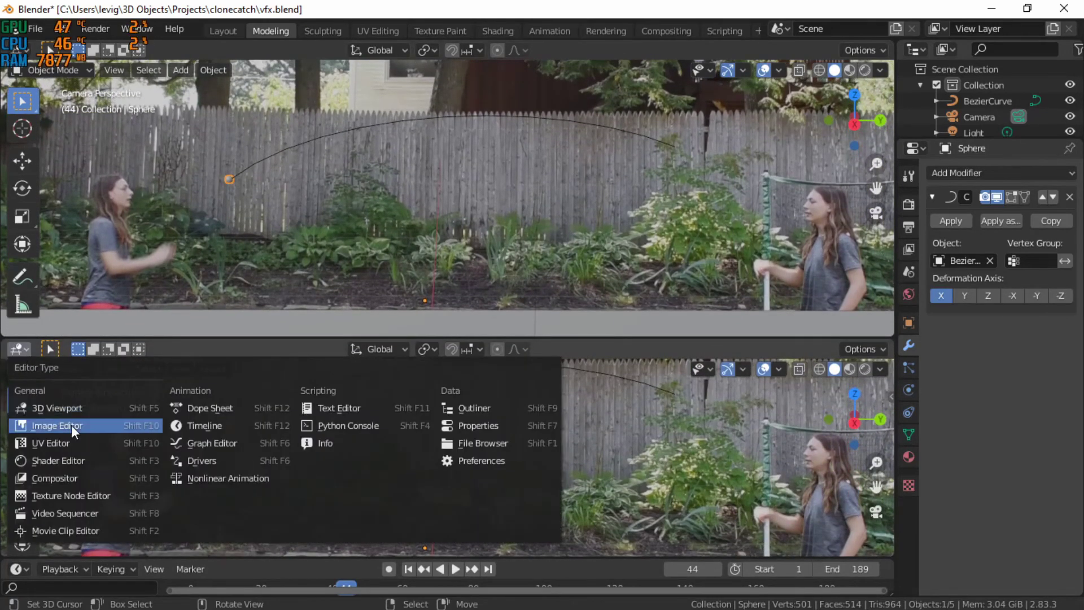
click(186, 442)
ctrl+middle_drag(328, 442, 447, 395)
Step: Scrub and play through the throw, comparing the sphere's motion with its animation curves
click(425, 370)
key(space)
drag(422, 371, 372, 474)
key(space)
ctrl+middle_drag(372, 475, 331, 410)
Step: Lengthen the outgoing handle of the frame 22 keyframe slightly on the sphere's Y location curve
click(380, 420)
click(501, 479)
click(439, 480)
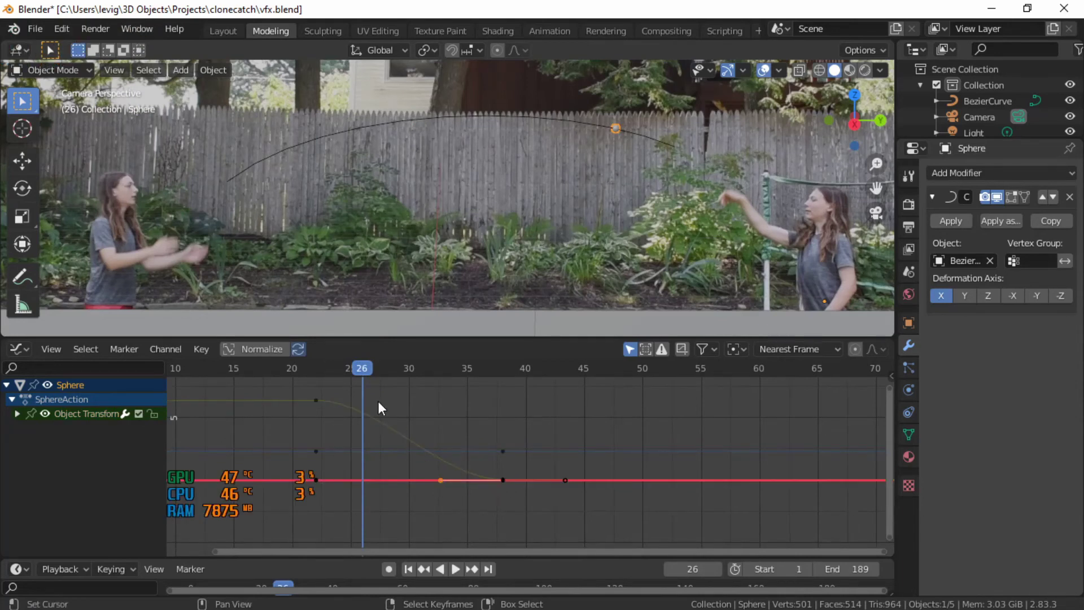
click(307, 404)
mouse_move(368, 398)
mouse_down()
mouse_move(367, 427)
mouse_move(380, 399)
mouse_up()
scroll(396, 479, up, 1)
click(486, 473)
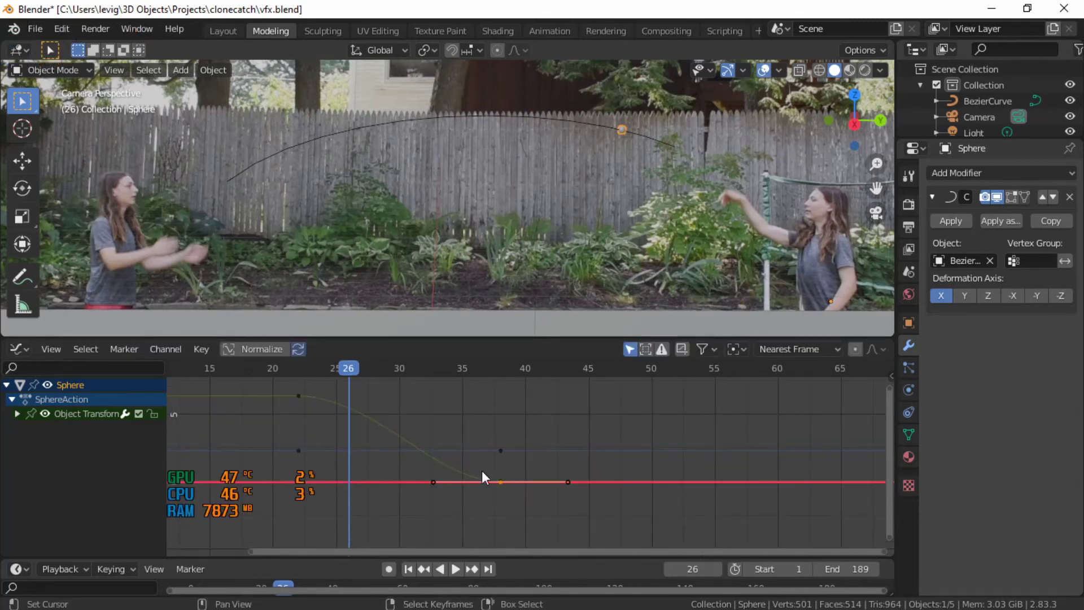
drag(433, 482, 398, 468)
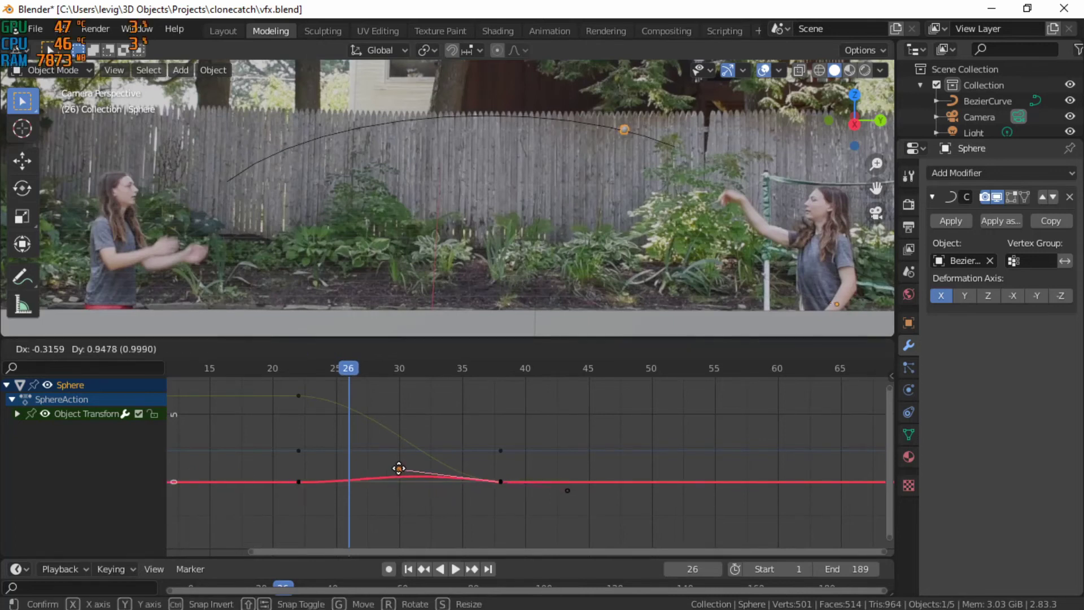
right_click(399, 464)
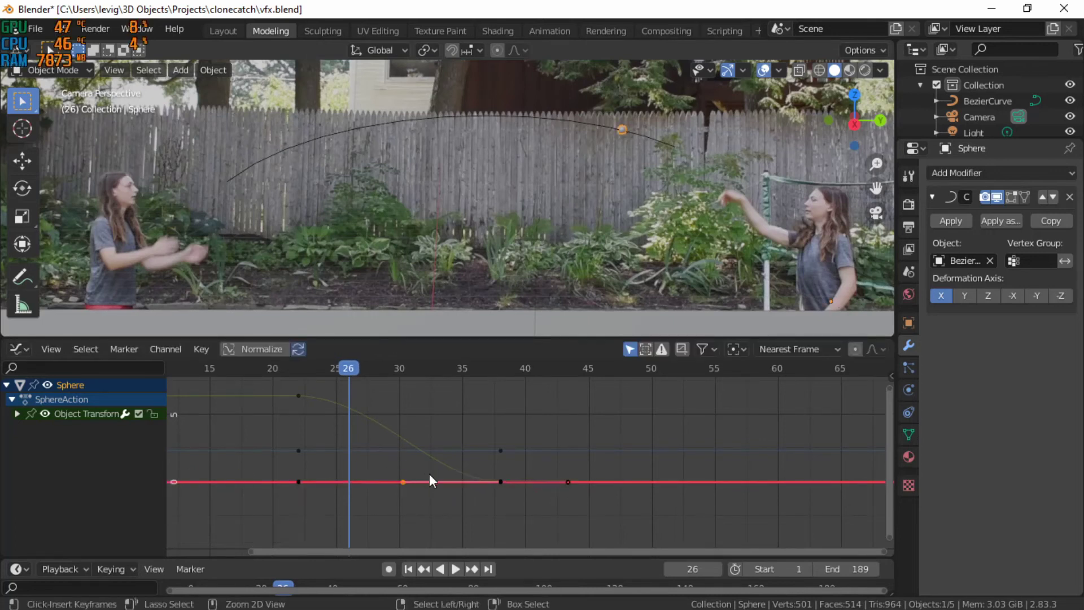
click(459, 474)
click(501, 481)
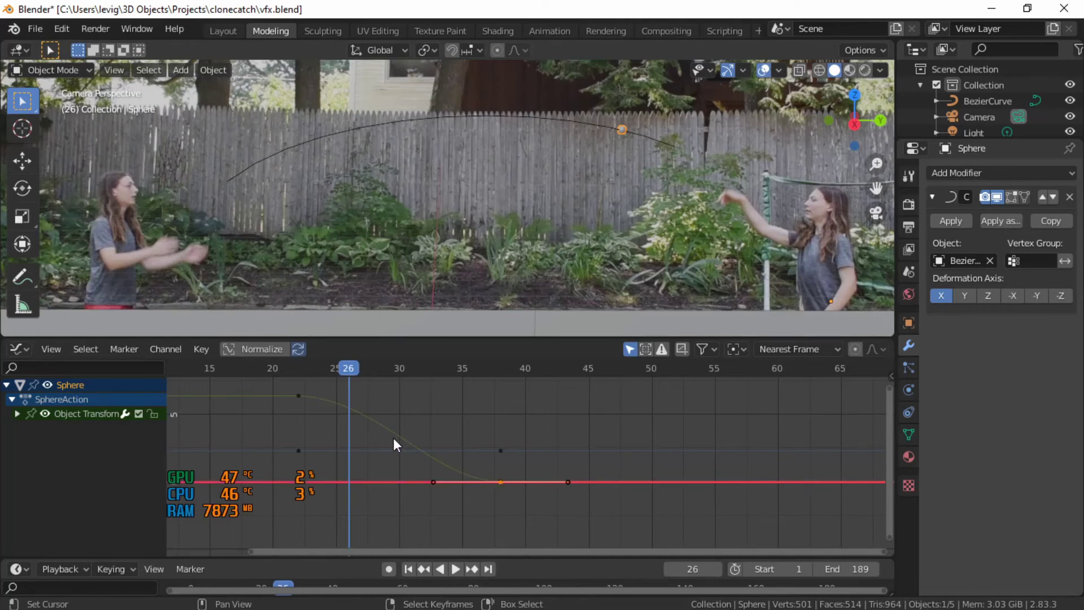
click(301, 397)
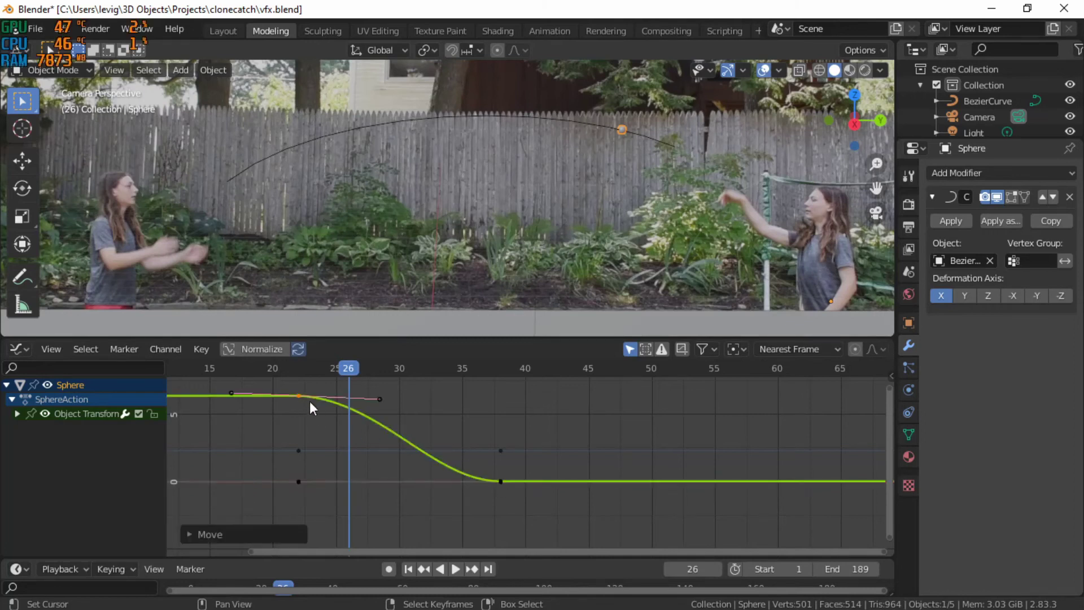
Step: Pull the frame 38 keyframe's incoming handle up and back toward frame 26 on the Y location curve, and play the throw
click(500, 481)
drag(432, 481, 342, 424)
drag(295, 364, 271, 363)
key(space)
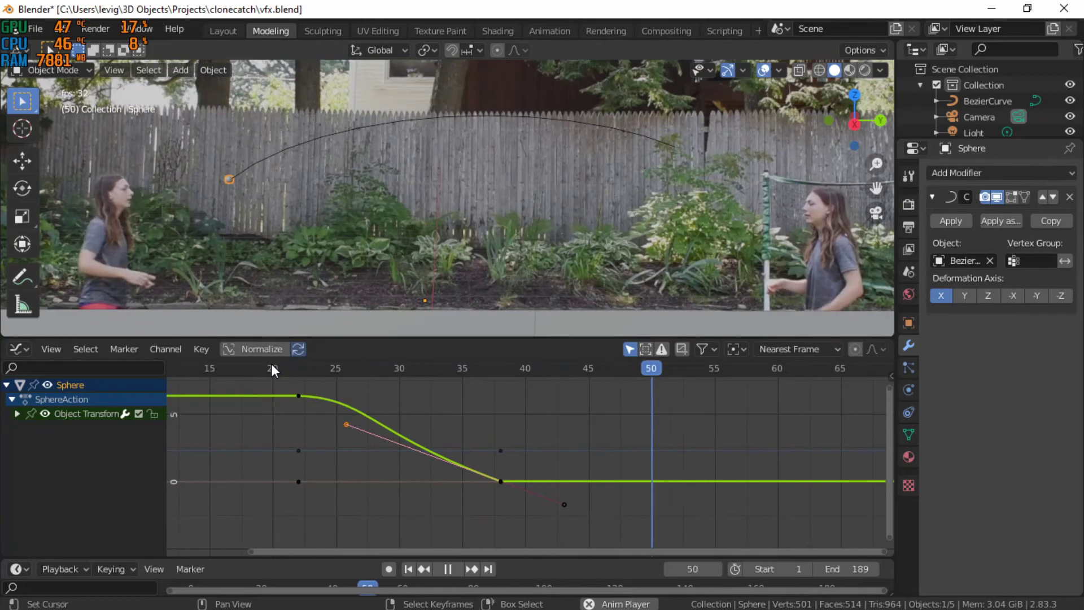
key(space)
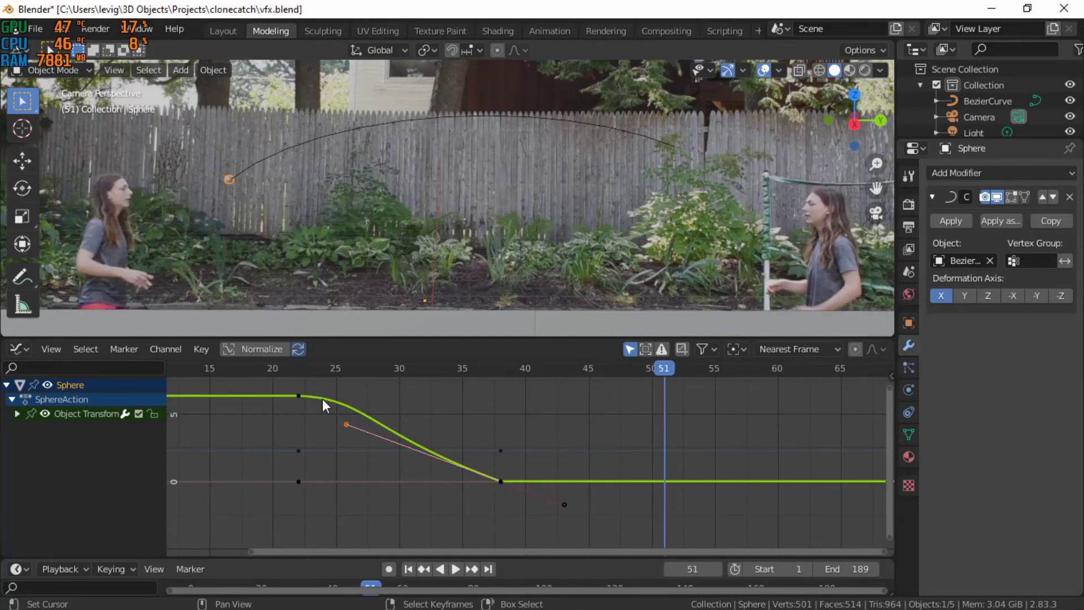
Step: Replay the throw, and pull the frame 22 keyframe's outgoing handle downward on the Y location curve for a faster release
click(299, 395)
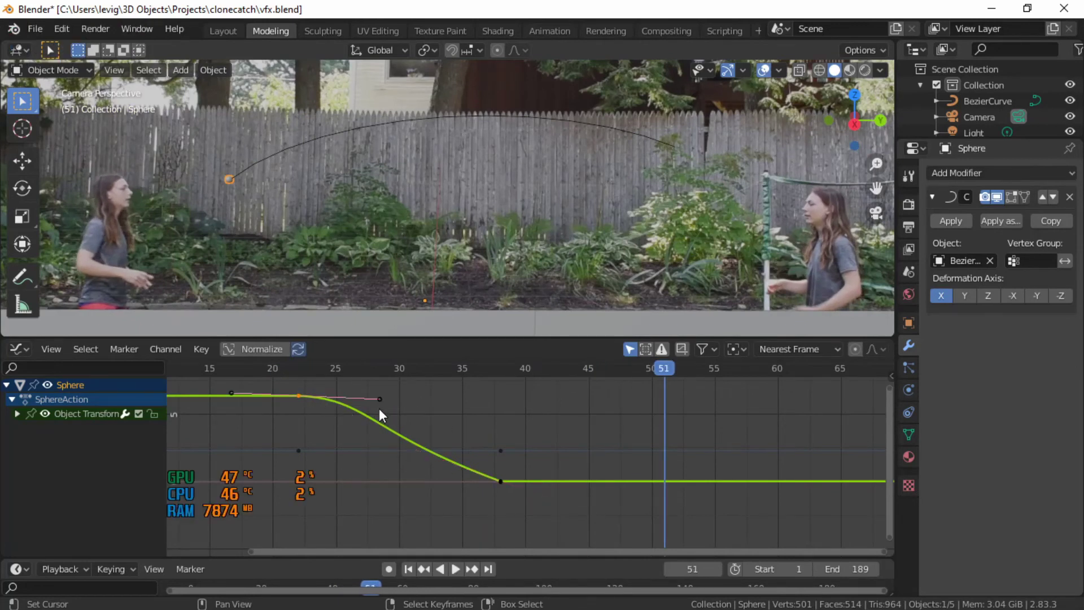
drag(339, 367, 253, 365)
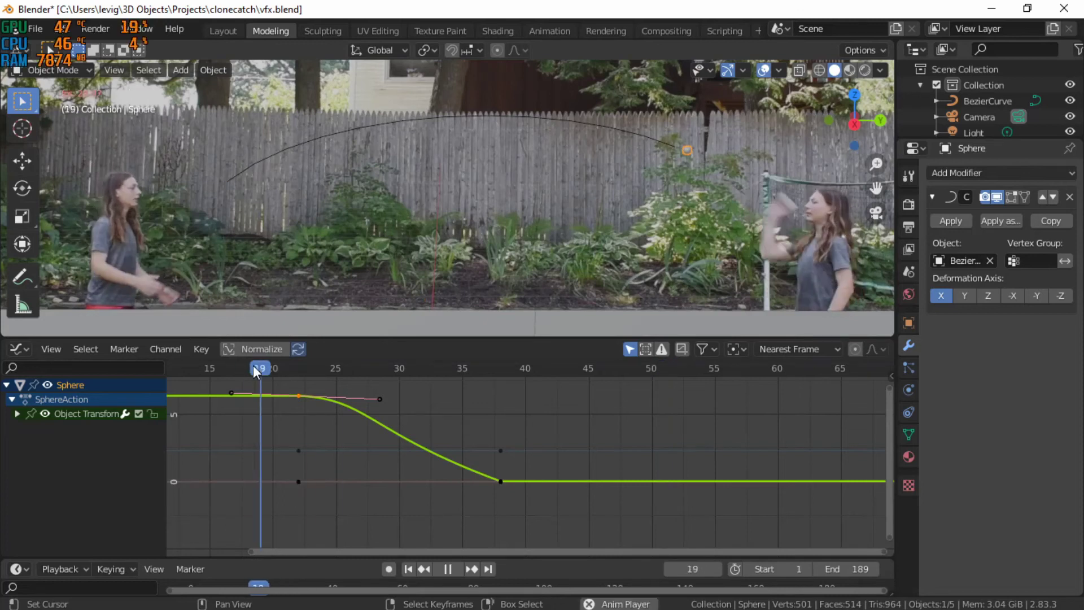
key(space)
key(space)
click(373, 407)
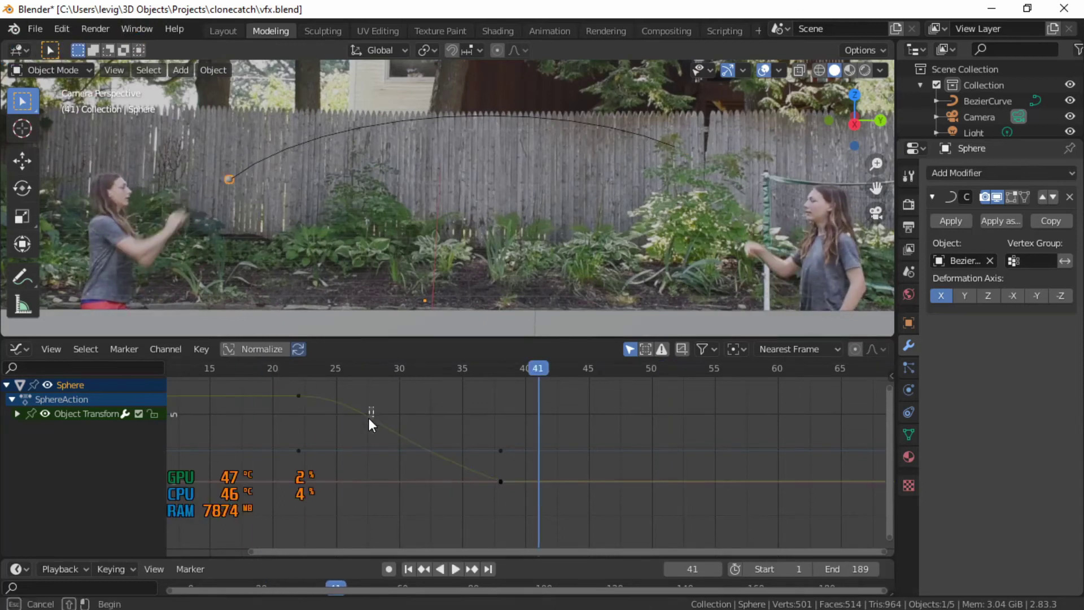
click(300, 395)
click(379, 399)
drag(385, 408, 349, 433)
Step: Lower the frame 38 keyframe's incoming handle on the Y location curve and play the throw
click(502, 481)
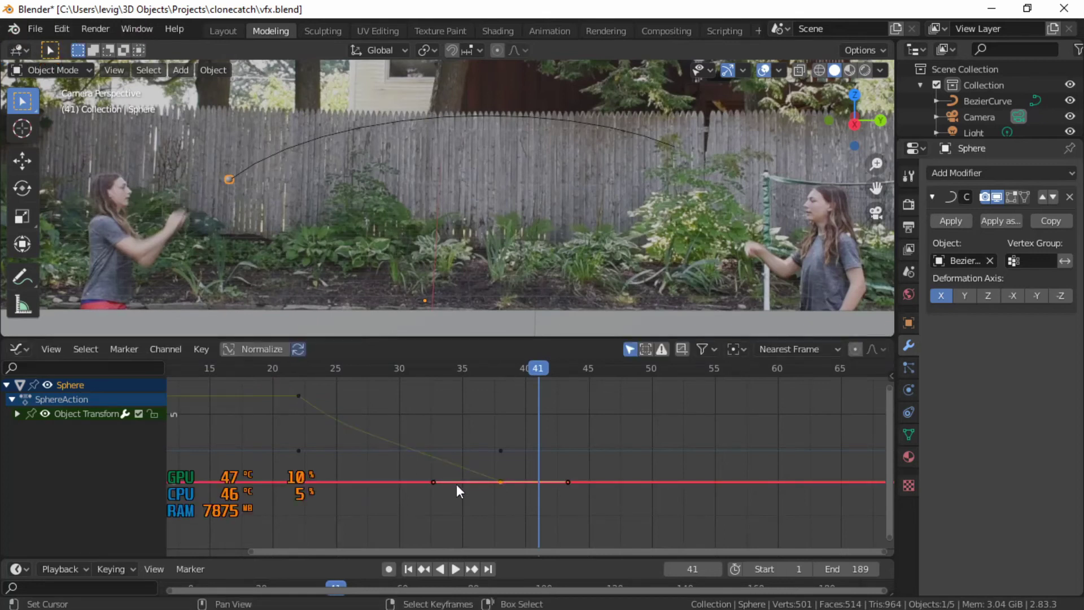
click(499, 480)
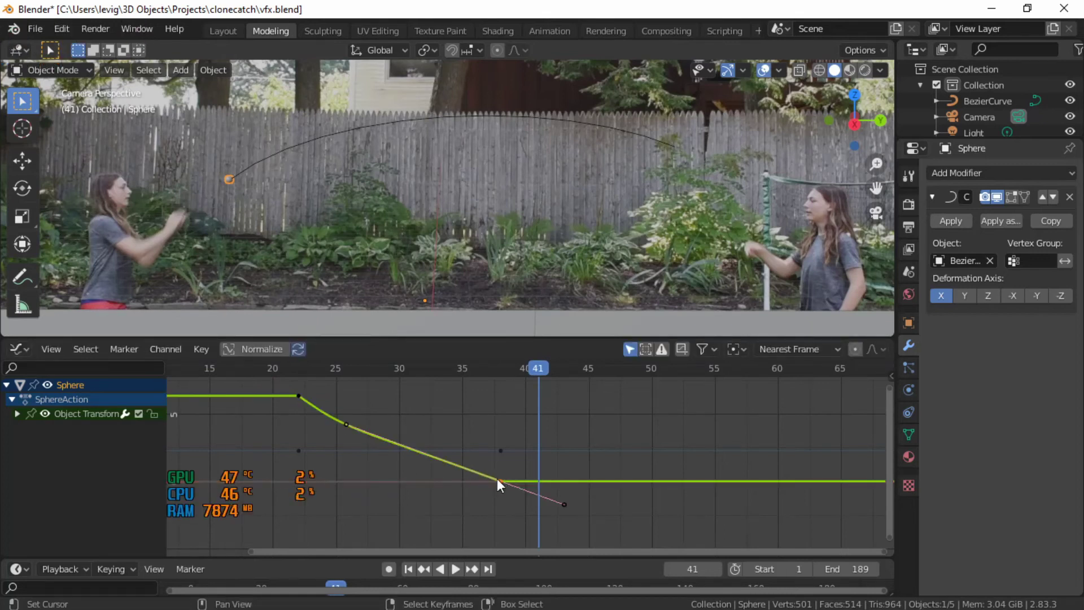
drag(347, 426, 351, 442)
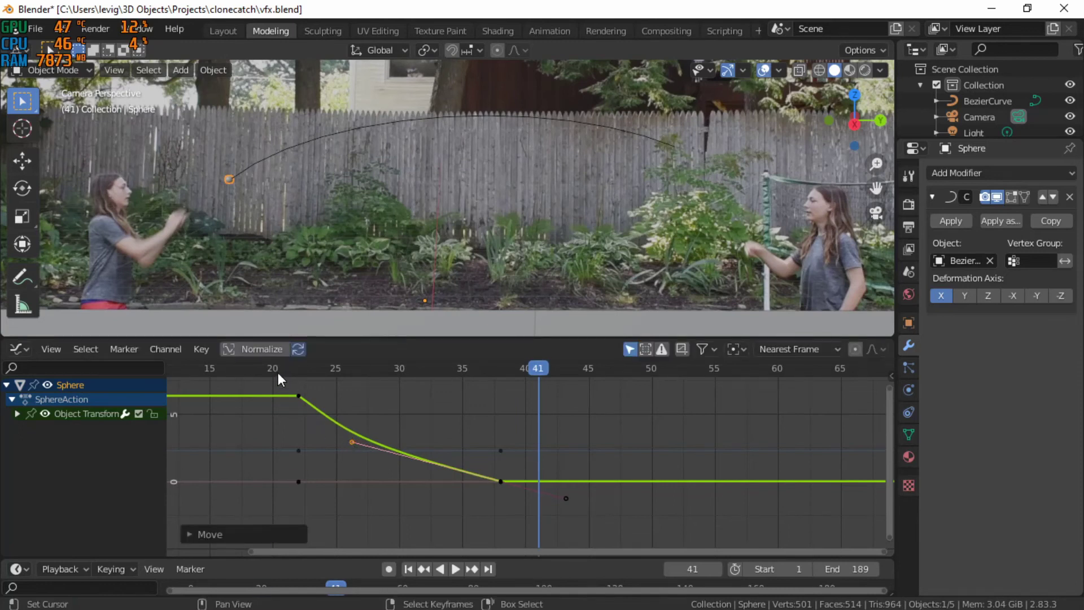
key(space)
key(space)
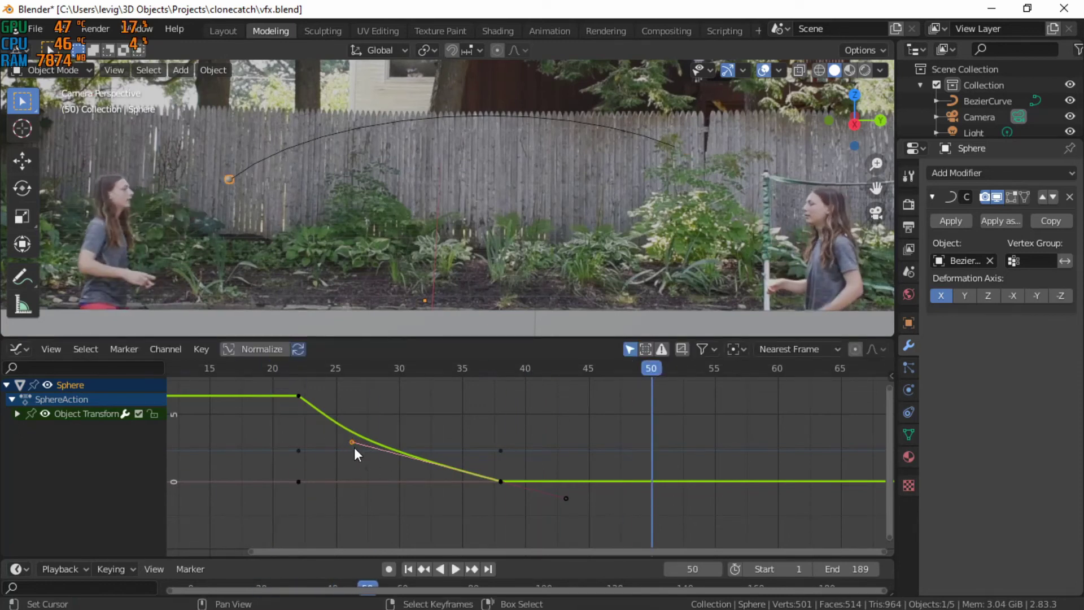
Step: Raise the frame 38 keyframe's incoming handle in two small adjustments to straighten the Y curve, replaying the throw after each
drag(350, 438, 354, 431)
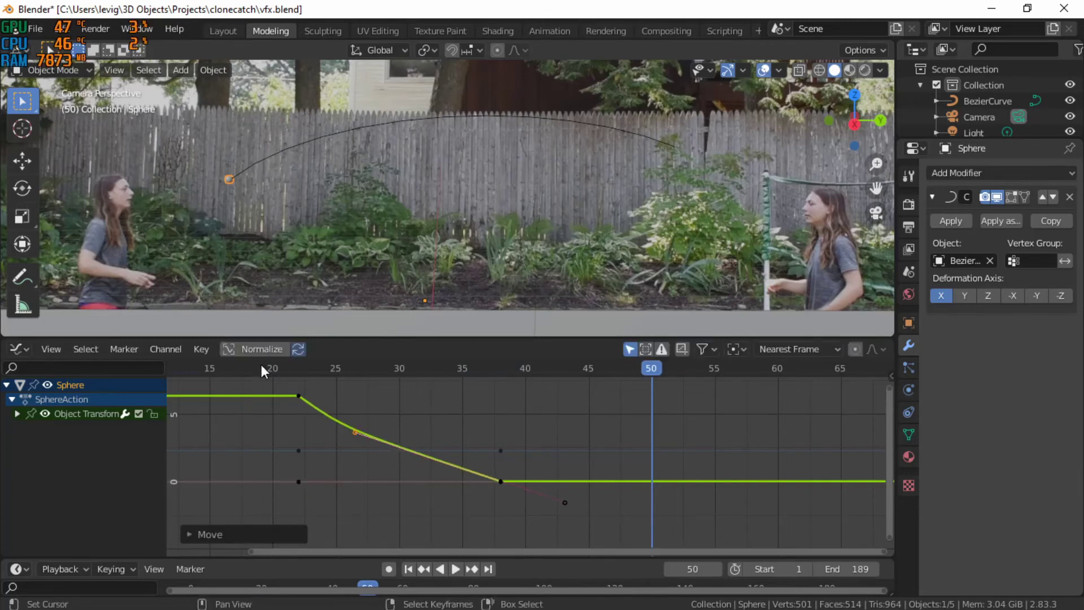
key(shift+Left)
key(space)
key(space)
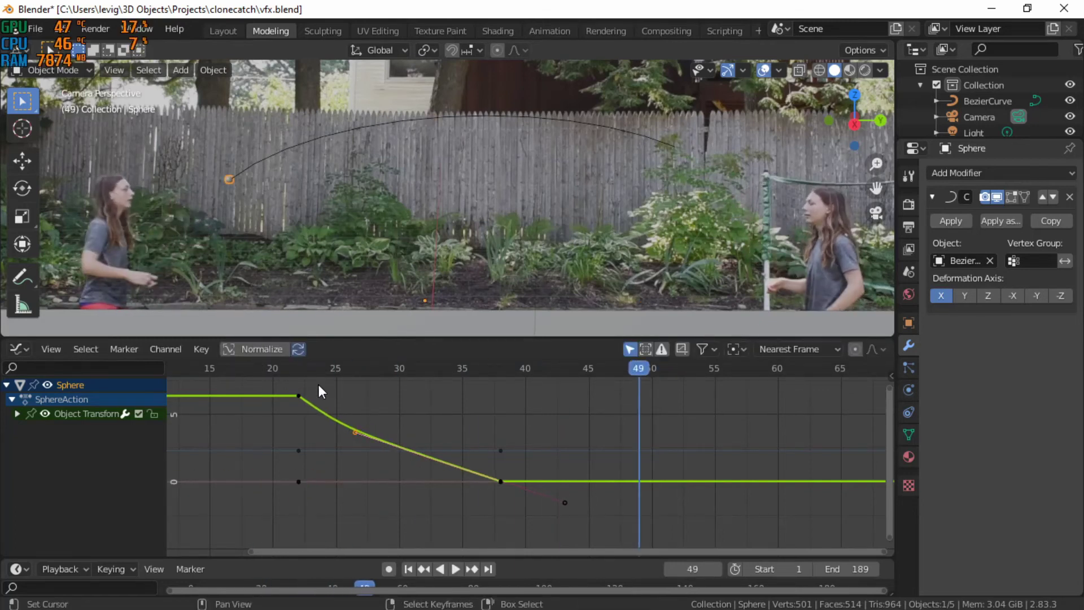
drag(354, 435, 353, 426)
click(279, 364)
key(space)
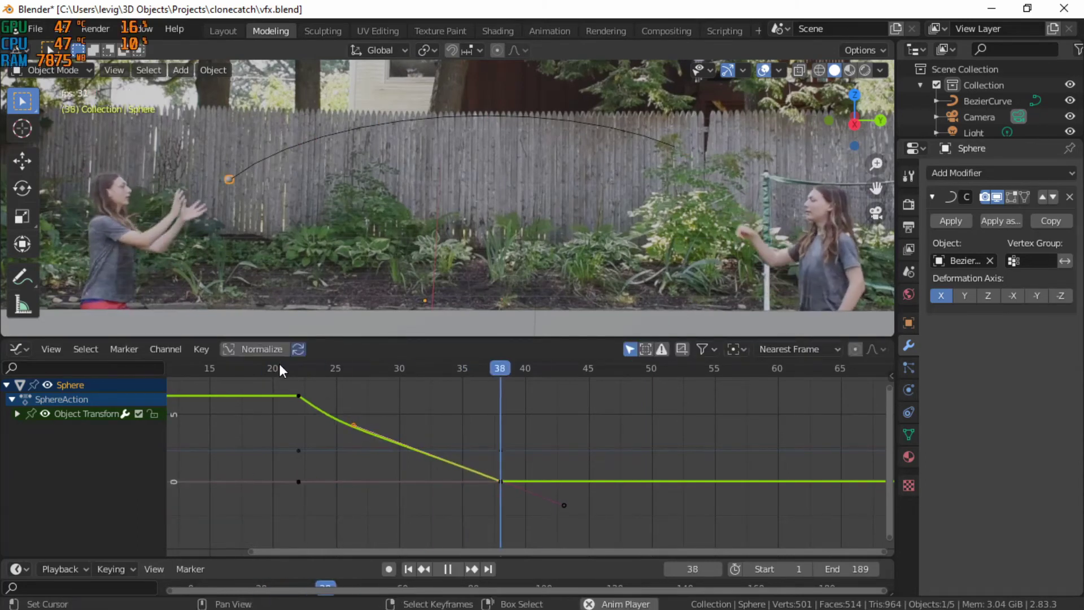
key(space)
Step: Replay the throw from before the frame 22 keyframe to check the sphere's adjusted speed
scroll(341, 394, down, 2)
scroll(354, 378, down, 2)
click(338, 372)
key(space)
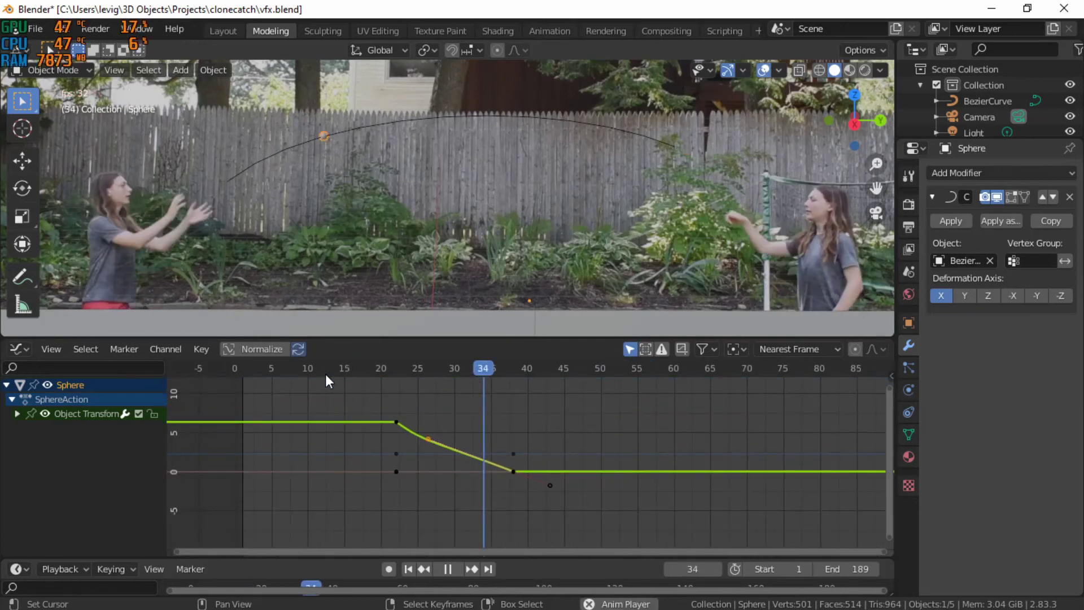
key(space)
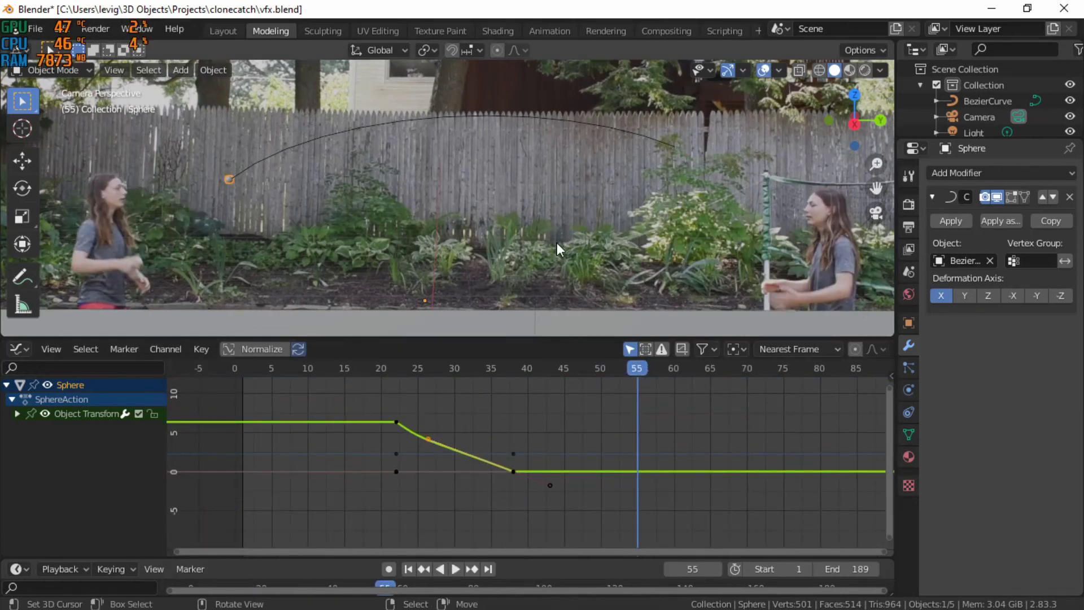
scroll(419, 409, up, 2)
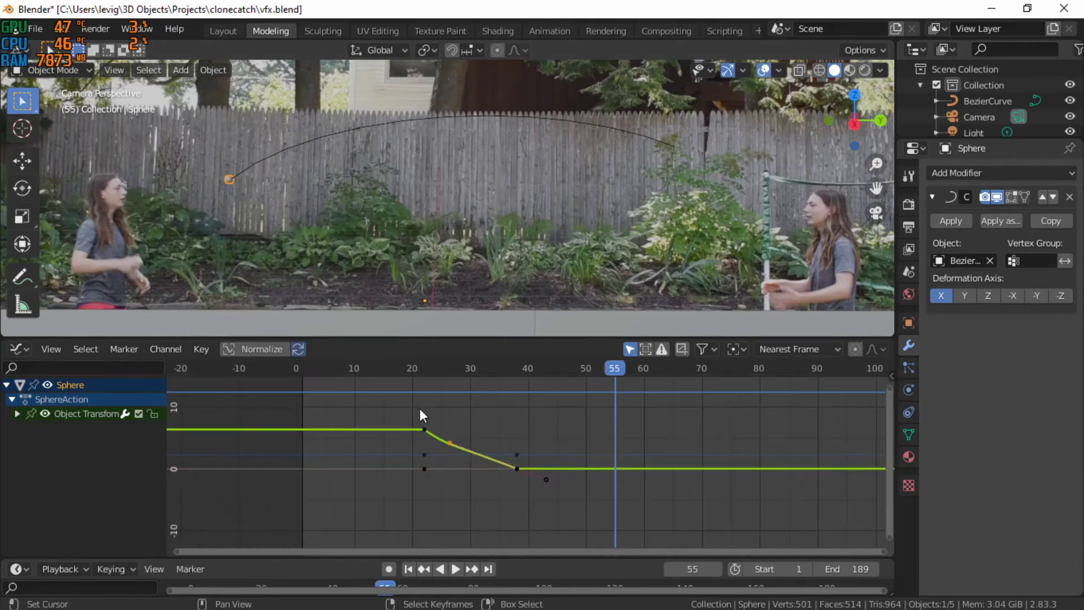
scroll(445, 405, up, 2)
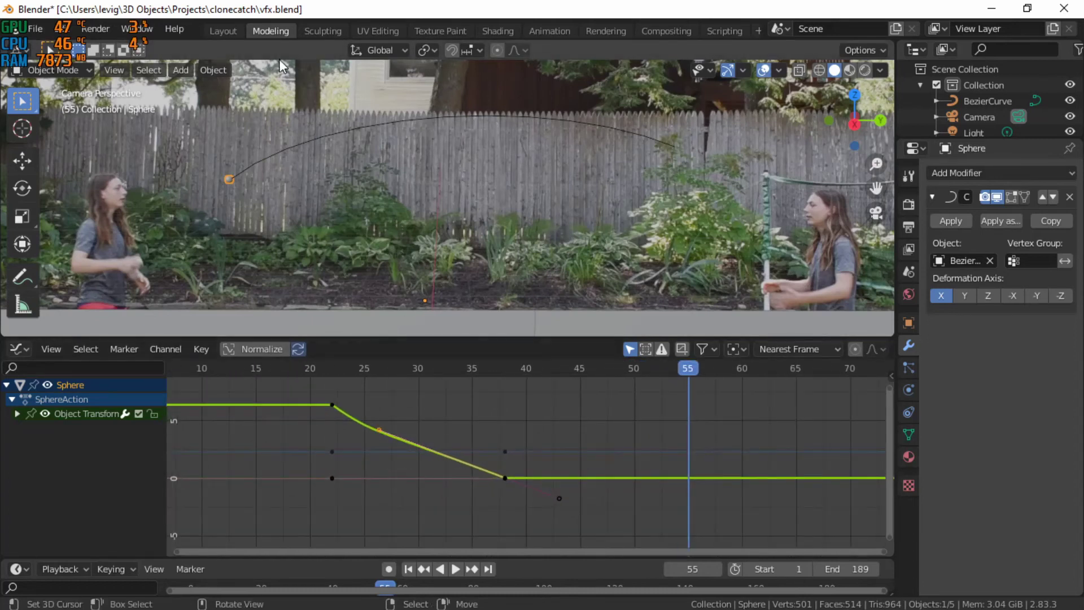
ctrl+middle_drag(447, 429, 347, 412)
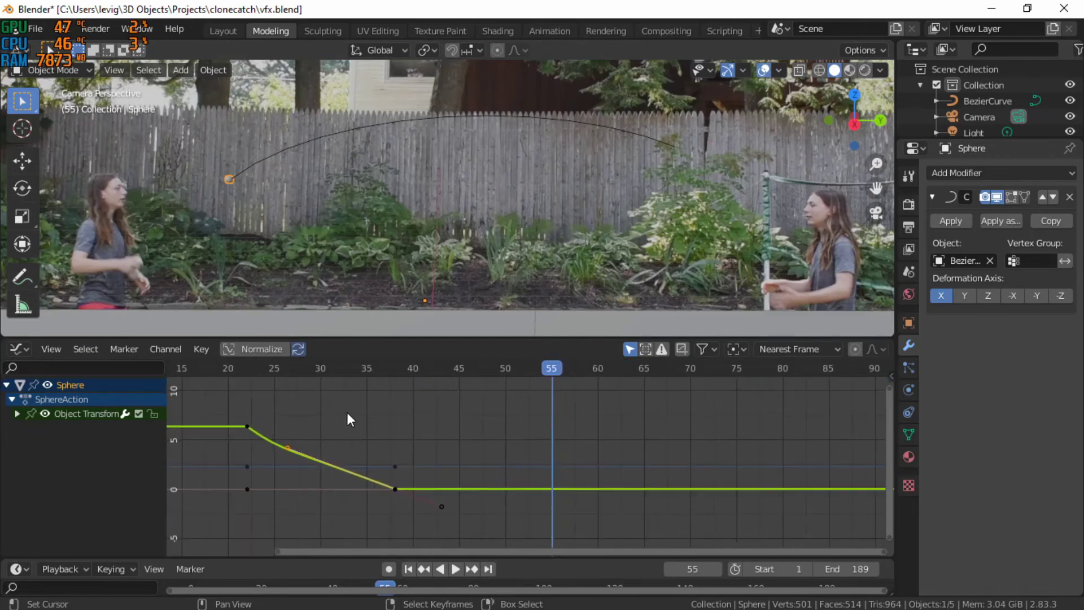
Step: Close the Graph Editor area so the 3D viewport expands to fill its space
click(30, 348)
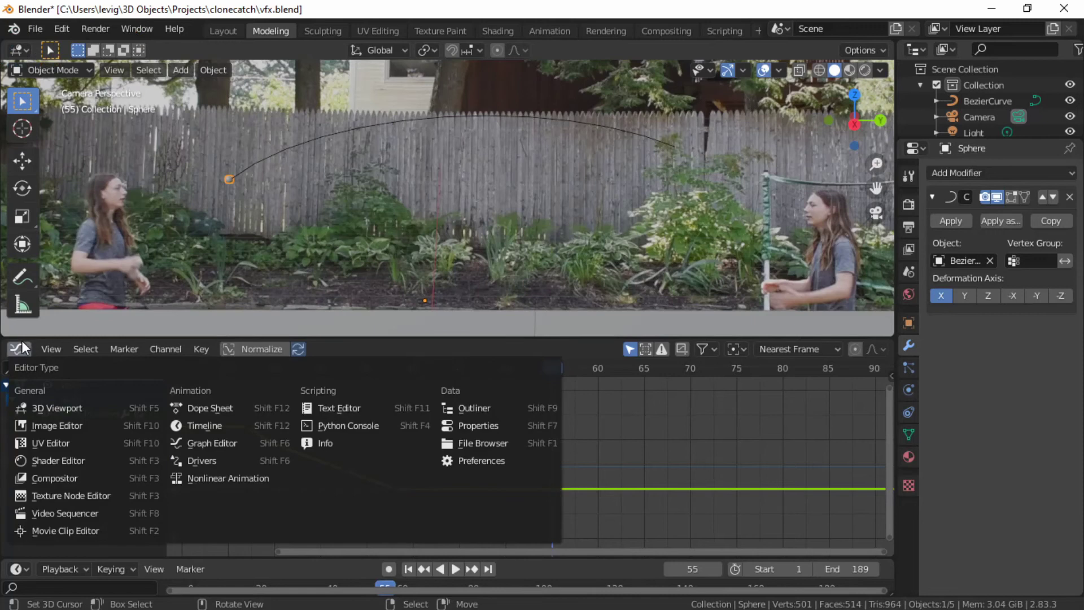
key(Escape)
drag(3, 335, 208, 339)
scroll(286, 457, down, 2)
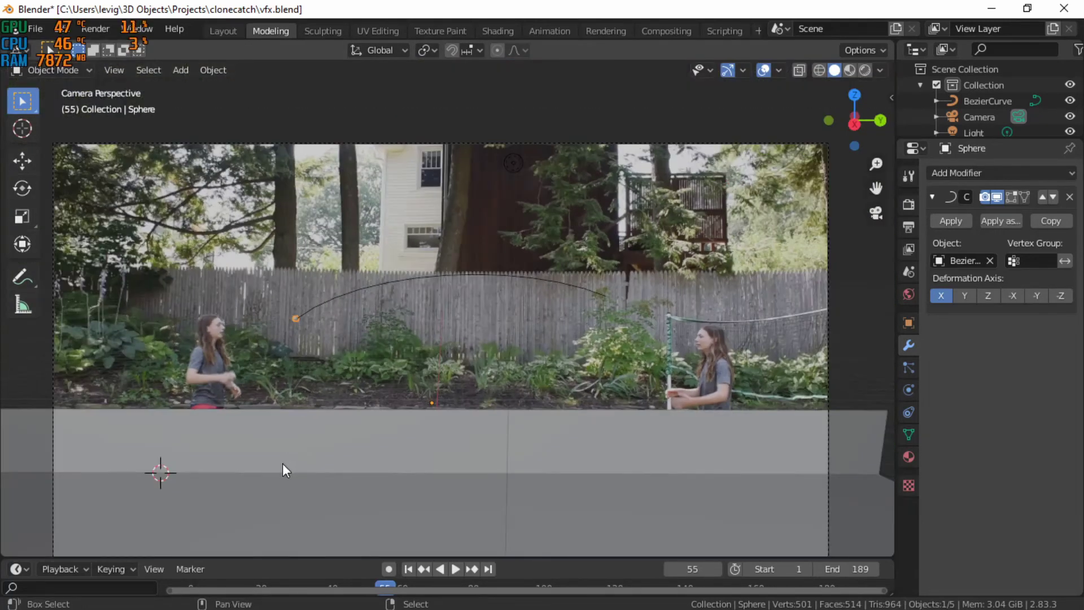
Step: Play the animation from the start and step through the frames around 107 to find the return throw's release
key(shift+Left)
key(space)
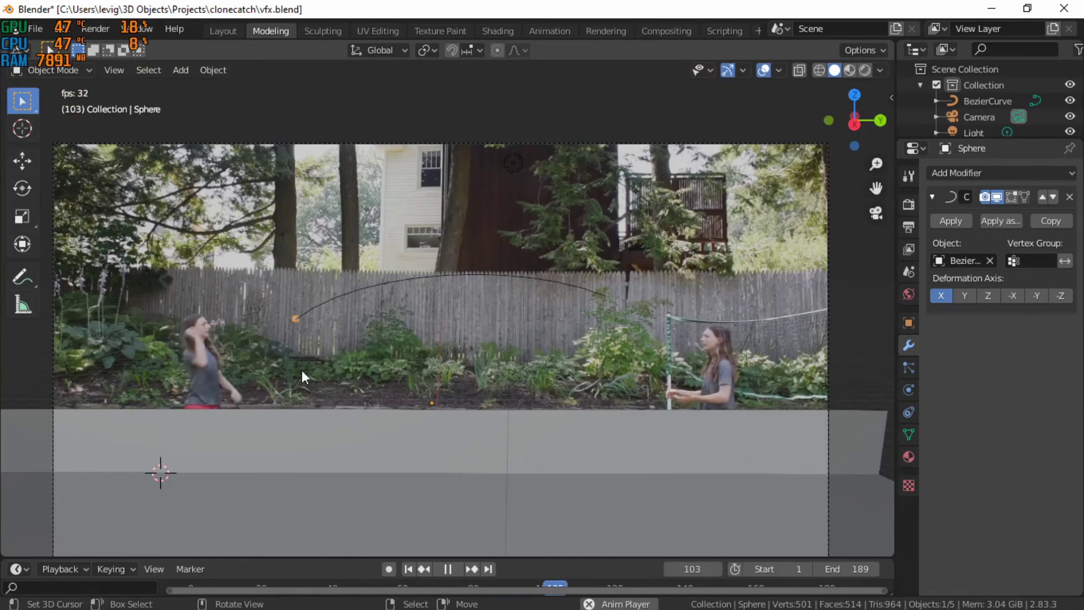
key(space)
key(Left)
key(Left)
key(Left)
key(Left)
key(Left)
key(Left)
key(Left)
key(Left)
key(Left)
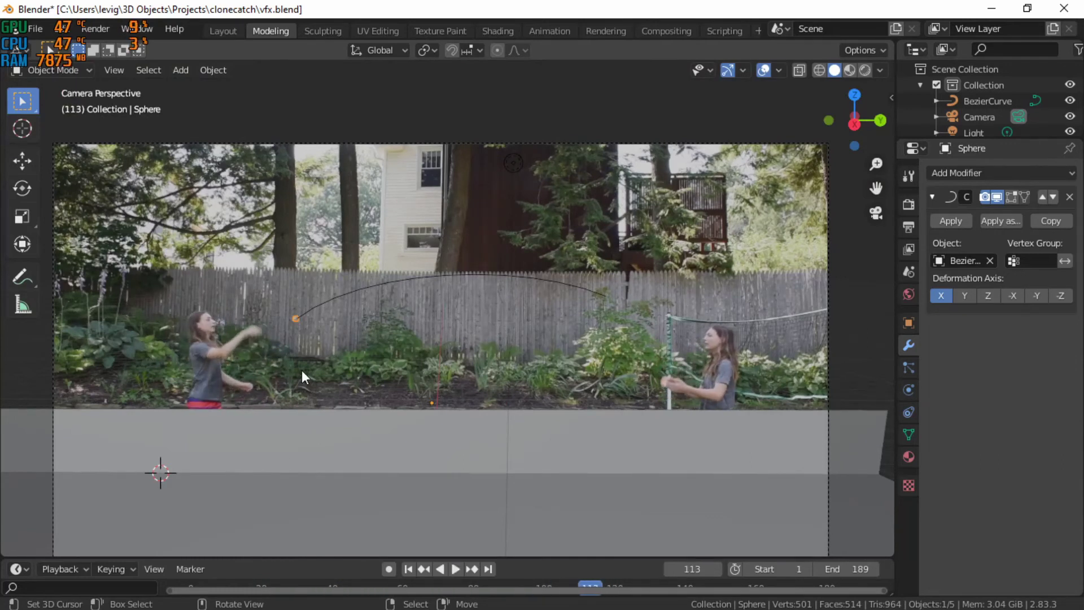
key(Left)
key(Left)
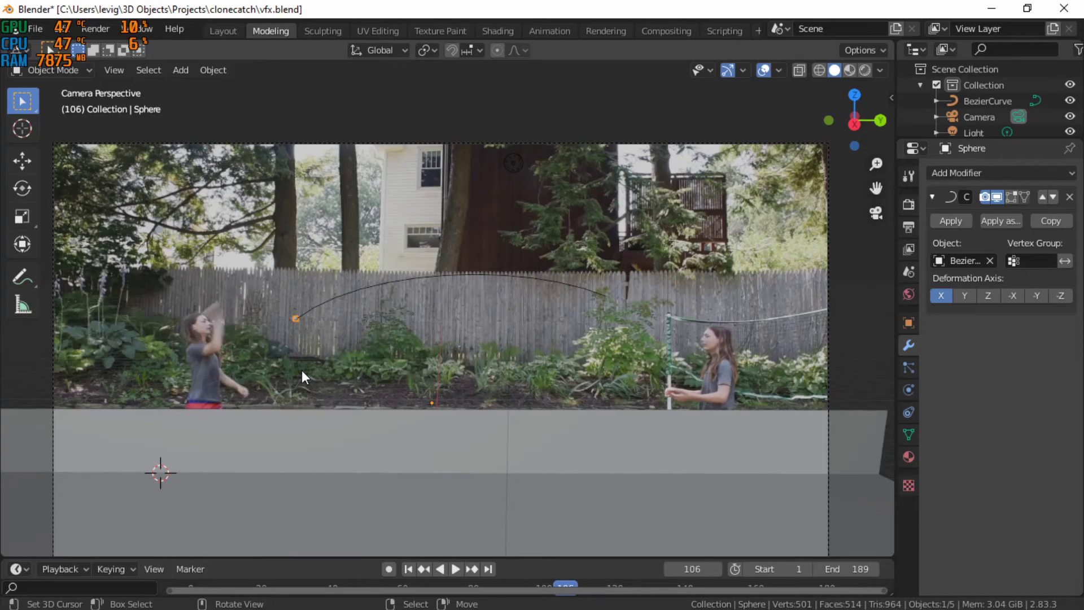
key(Right)
key(Right)
key(Left)
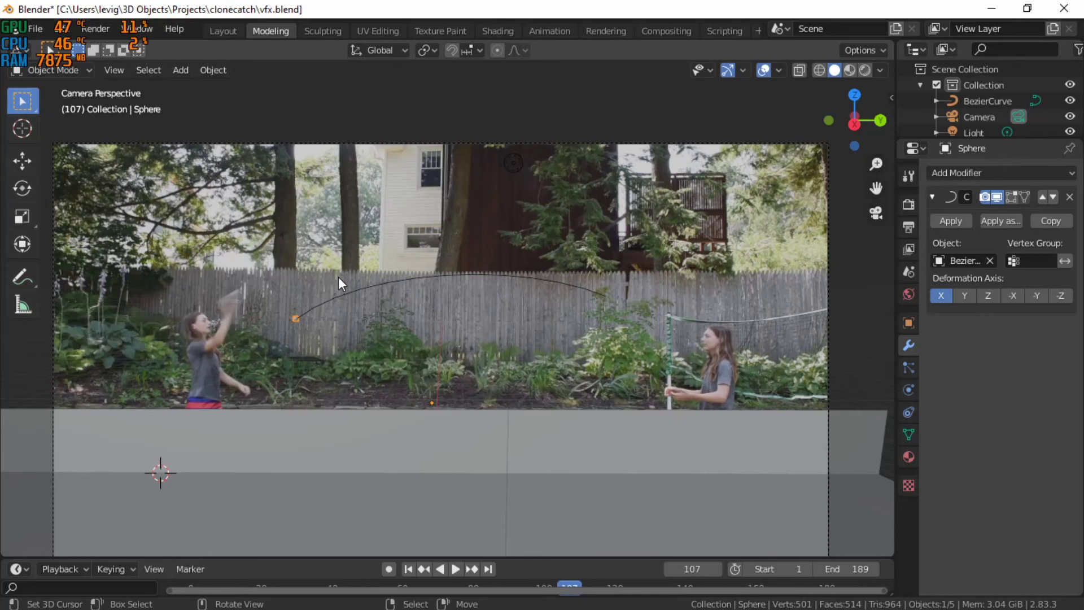
Step: Step from frame 108 back to frame 93 to compare the thrower's hand with the near end of the curve
scroll(325, 267, up, 2)
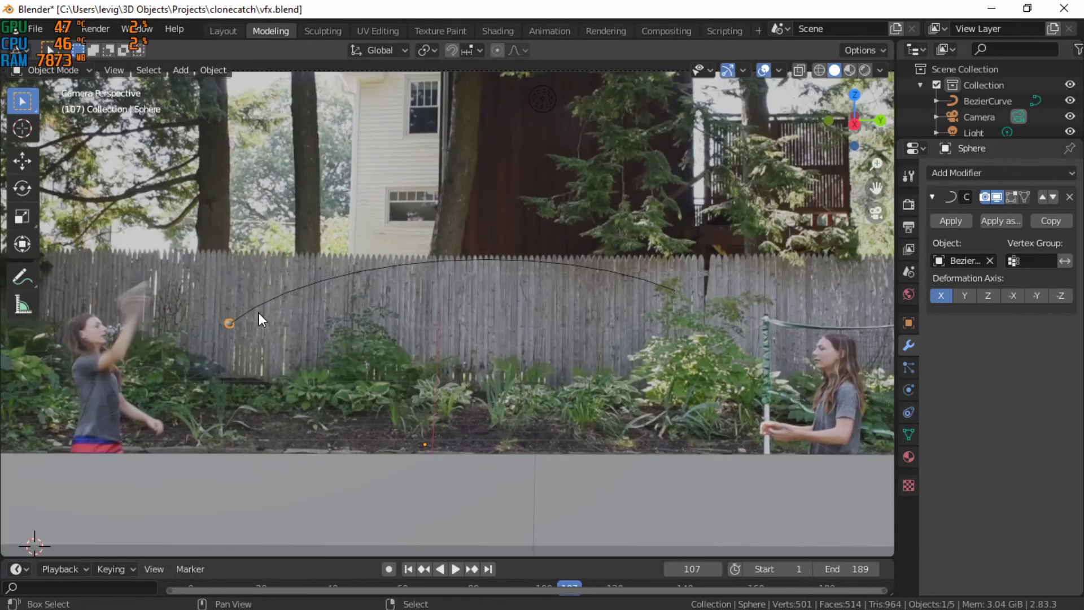
shift+middle_drag(260, 310, 272, 317)
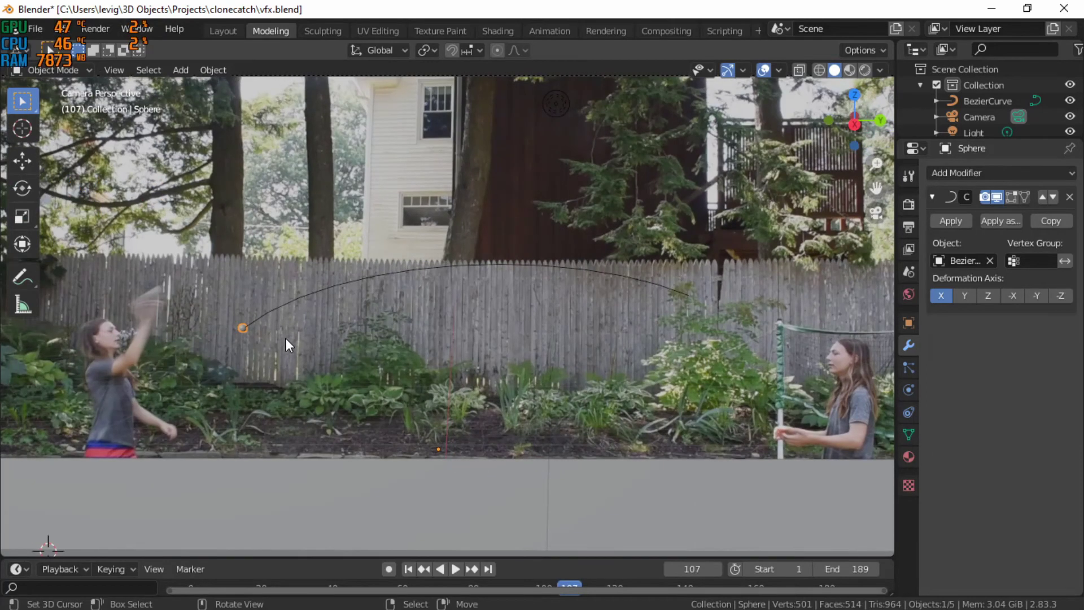
key(Right)
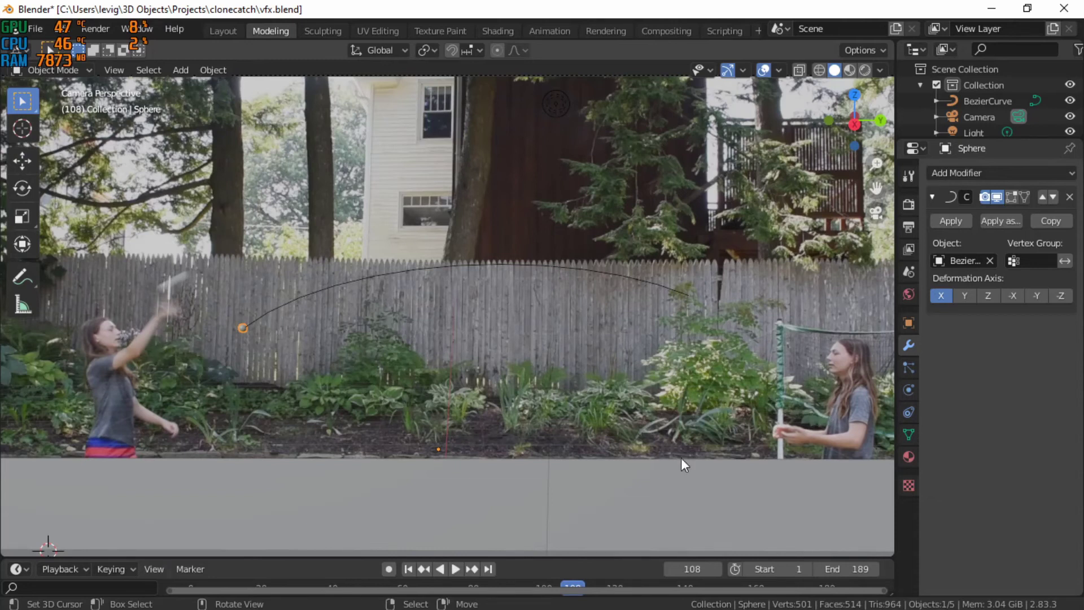
key(Left)
key(Left)
key(Left)
key(Left)
key(Left)
key(Left)
key(Left)
key(Left)
key(Left)
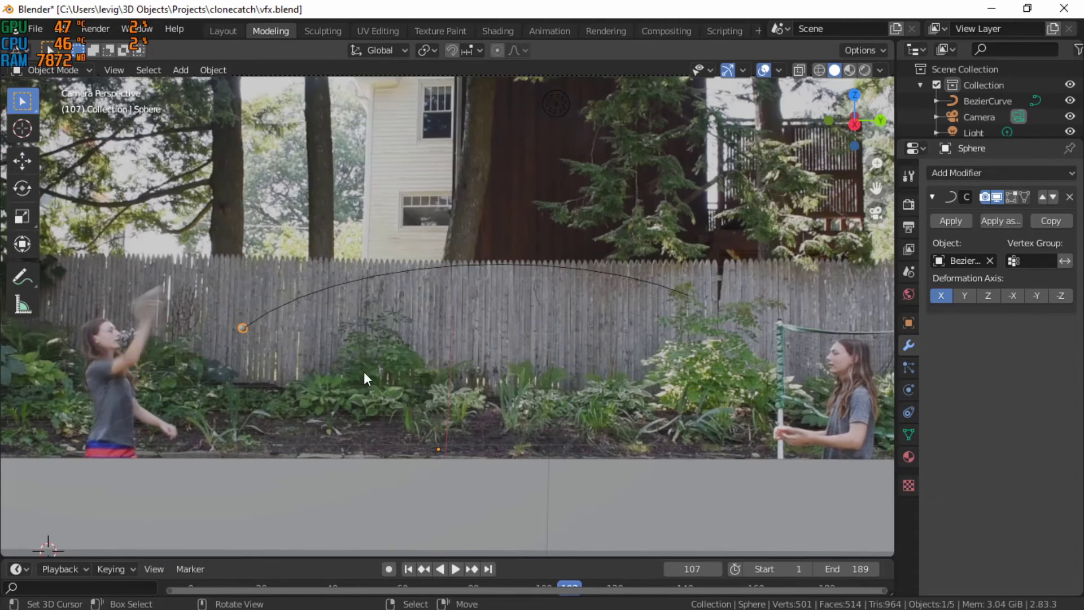
key(Left)
key(Left)
key(Left)
key(Left)
key(Left)
key(Left)
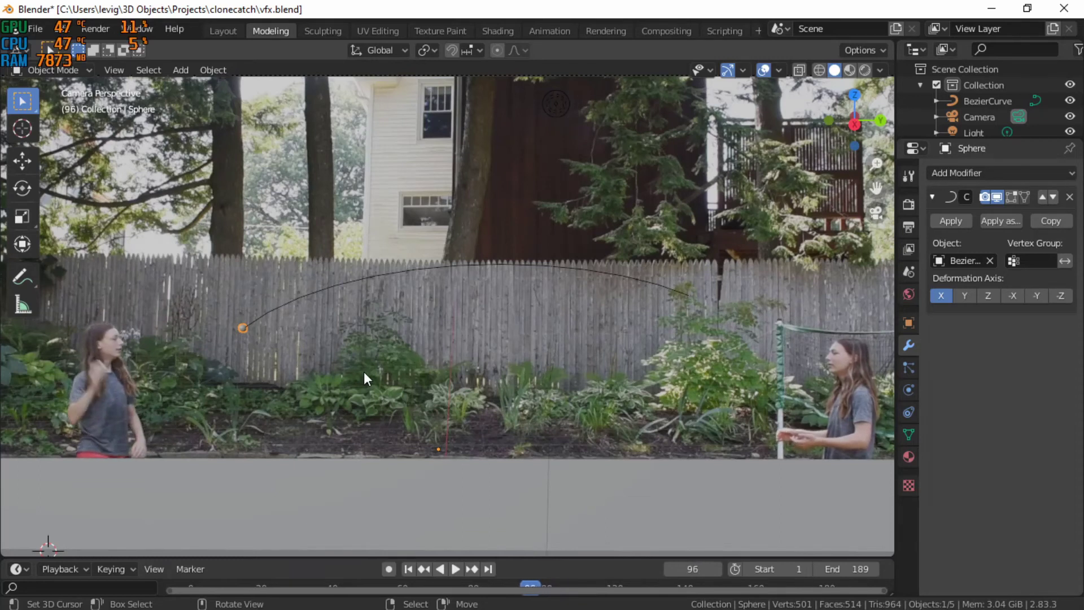
Step: Hook the Bezier curve's control point beside the sphere, including its handles, to a new empty object
click(432, 269)
key(Tab)
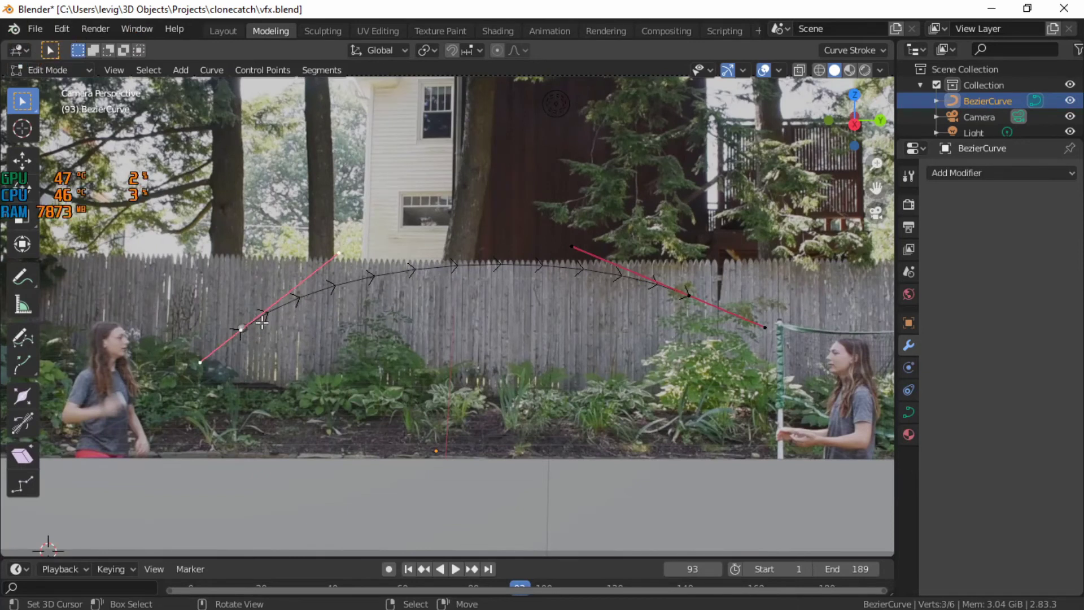
key(ctrl+h)
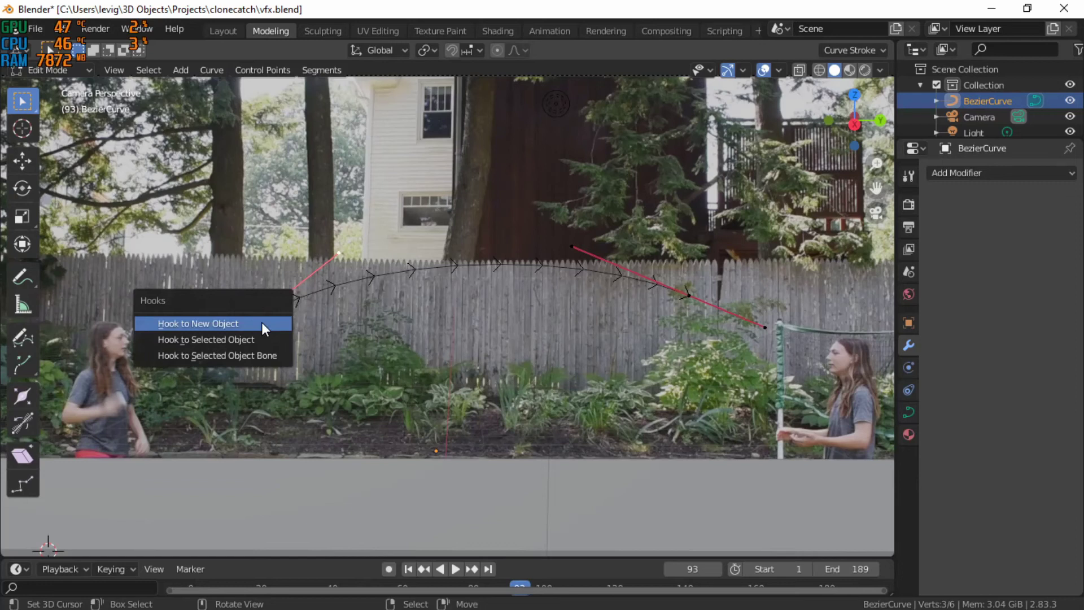
click(262, 322)
key(Tab)
Step: Try moving the new empty beside the sphere to test how the hooked curve follows it
click(282, 320)
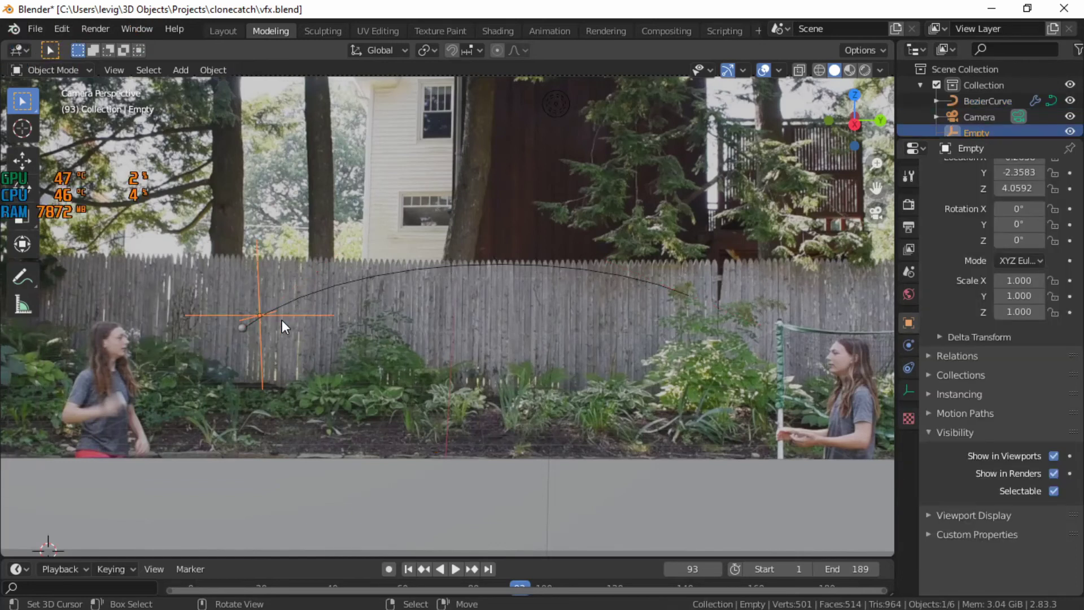
key(g)
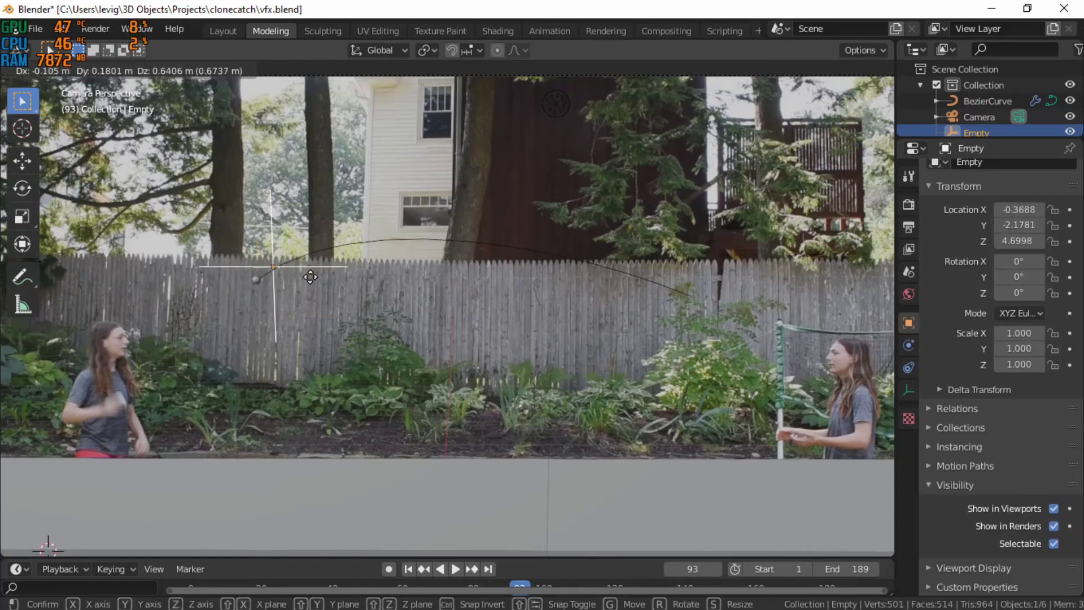
click(339, 309)
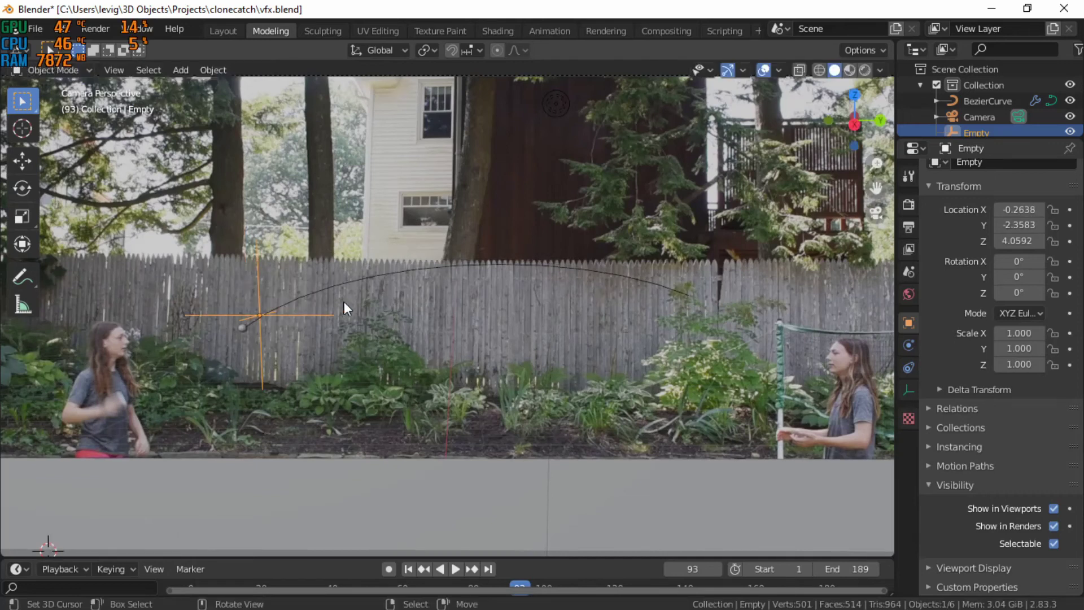
Step: Hook the Bezier curve's control point at the end opposite the sphere to another new empty object
click(684, 284)
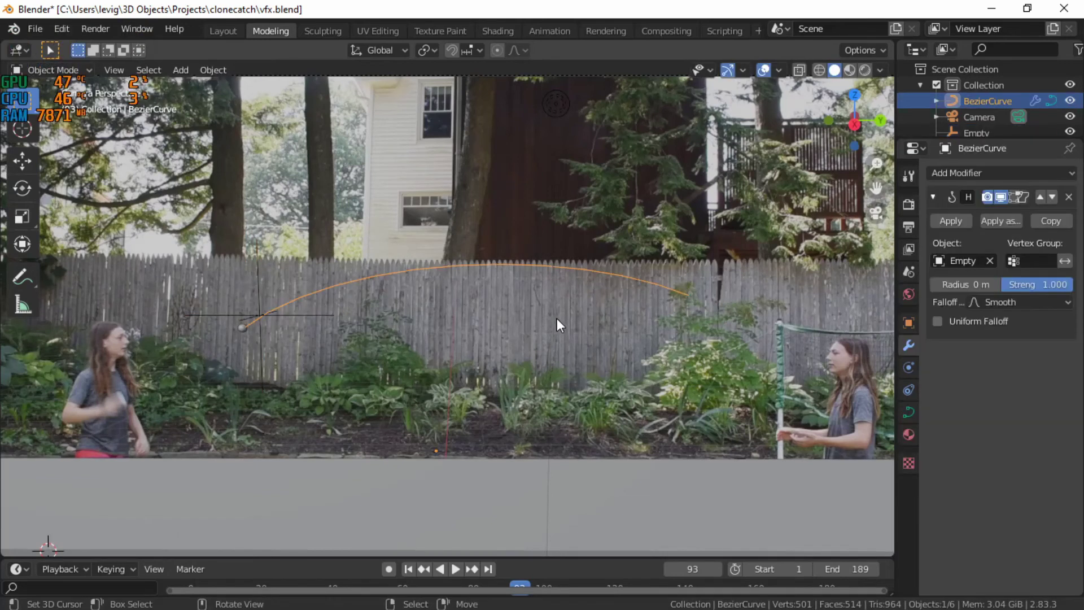
key(Tab)
click(685, 308)
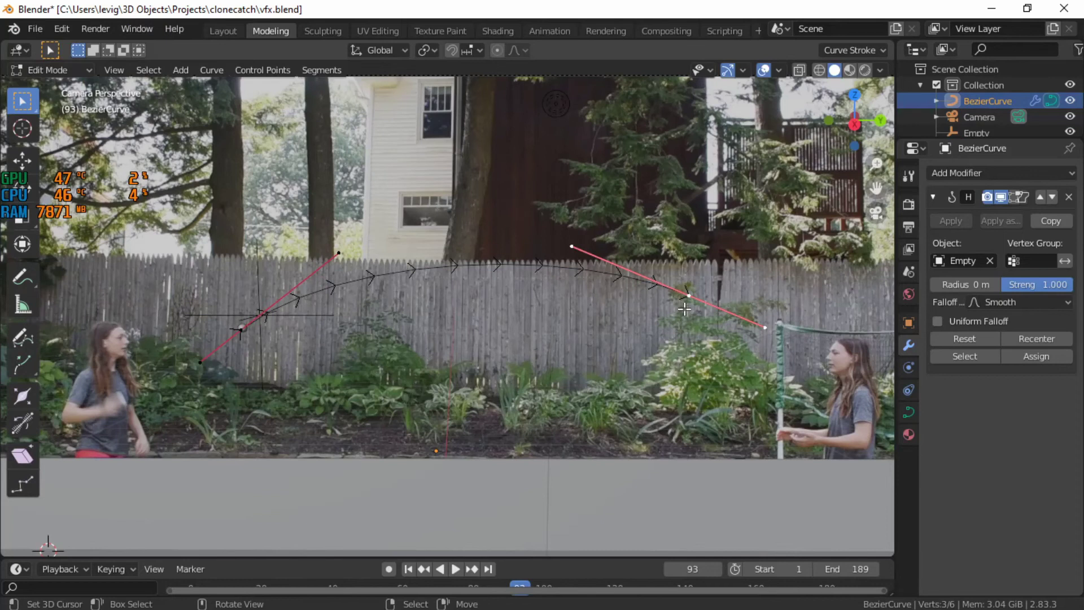
key(ctrl+h)
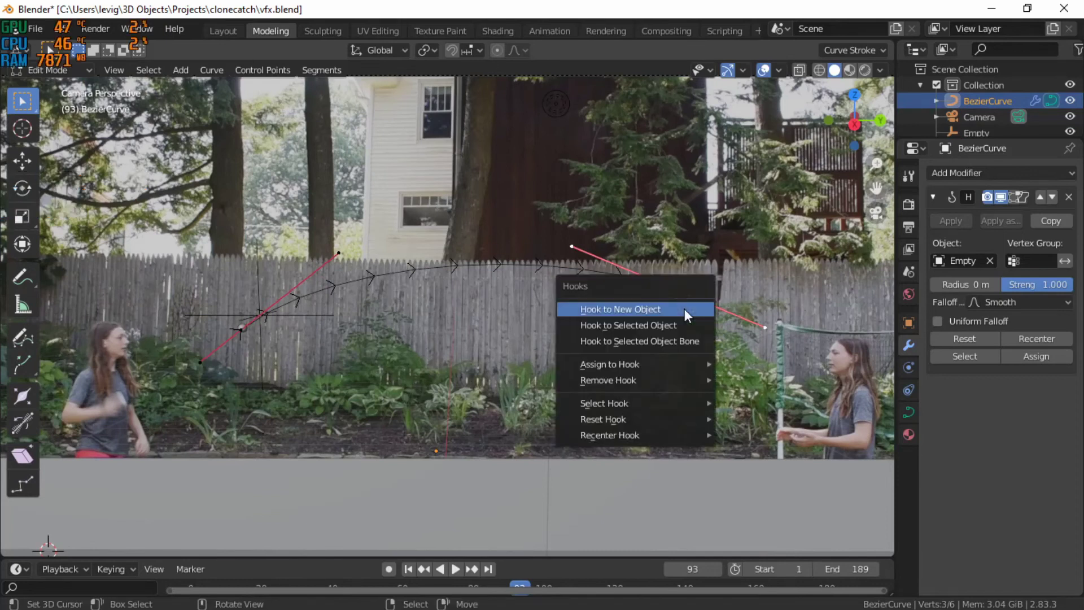
click(684, 310)
key(Tab)
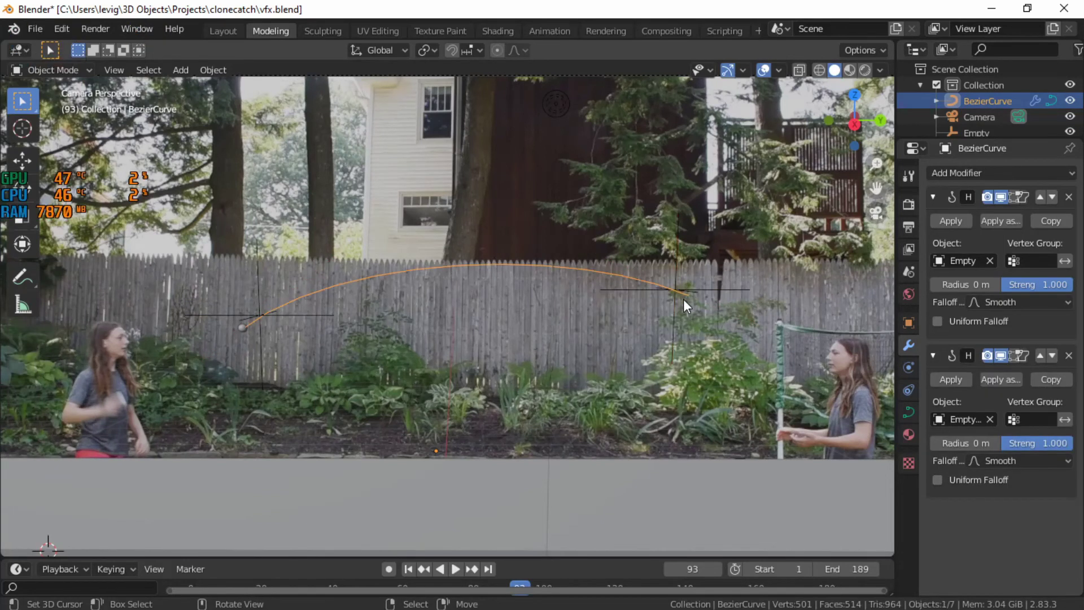
Step: Set the display size of both hook empties to 0.2 m
click(676, 304)
click(908, 390)
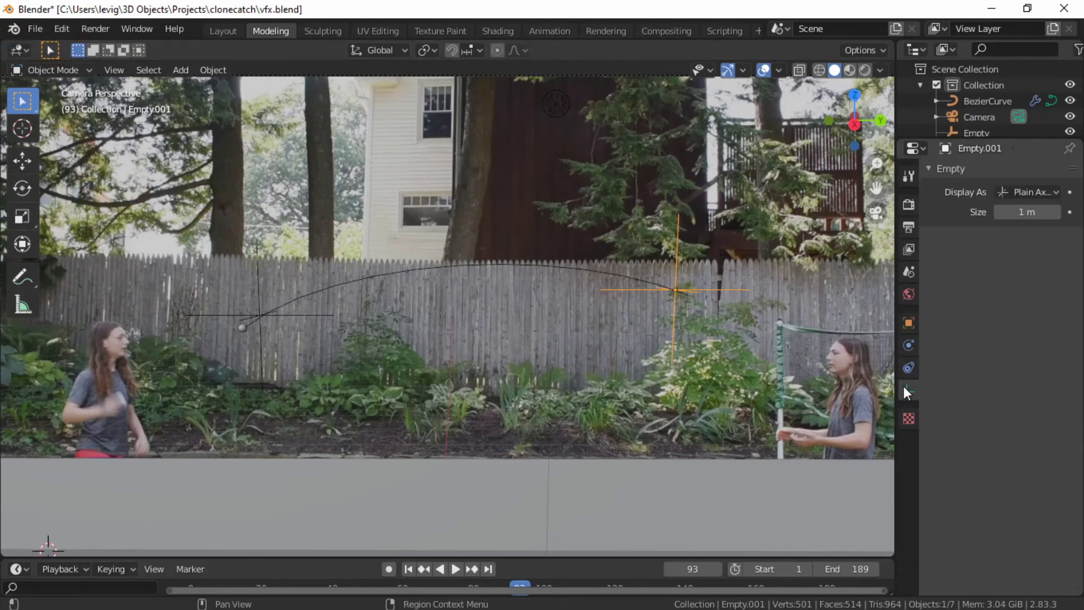
click(1028, 212)
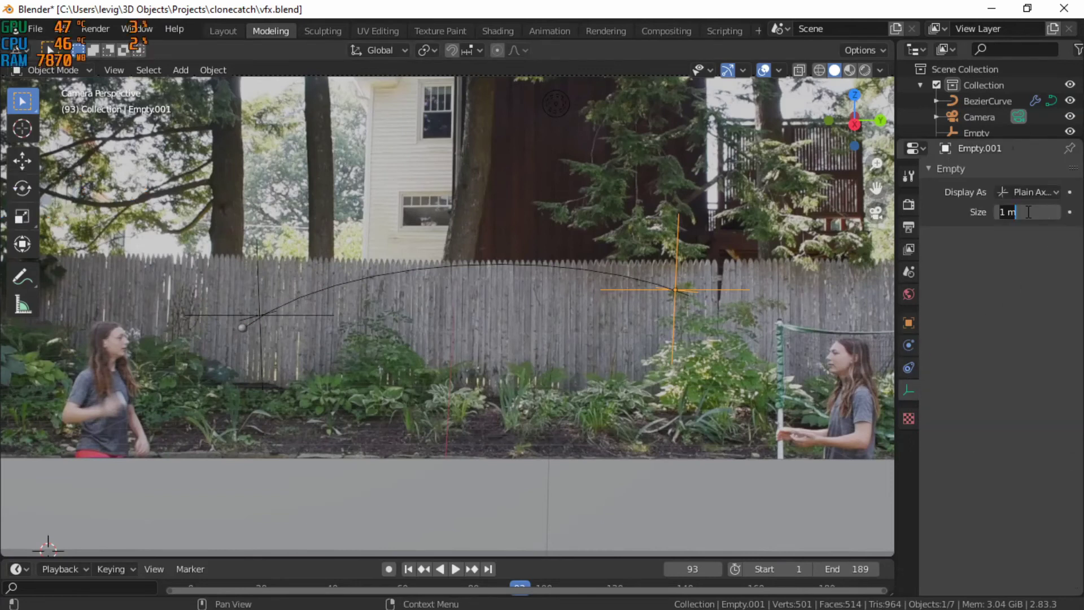
key(Return)
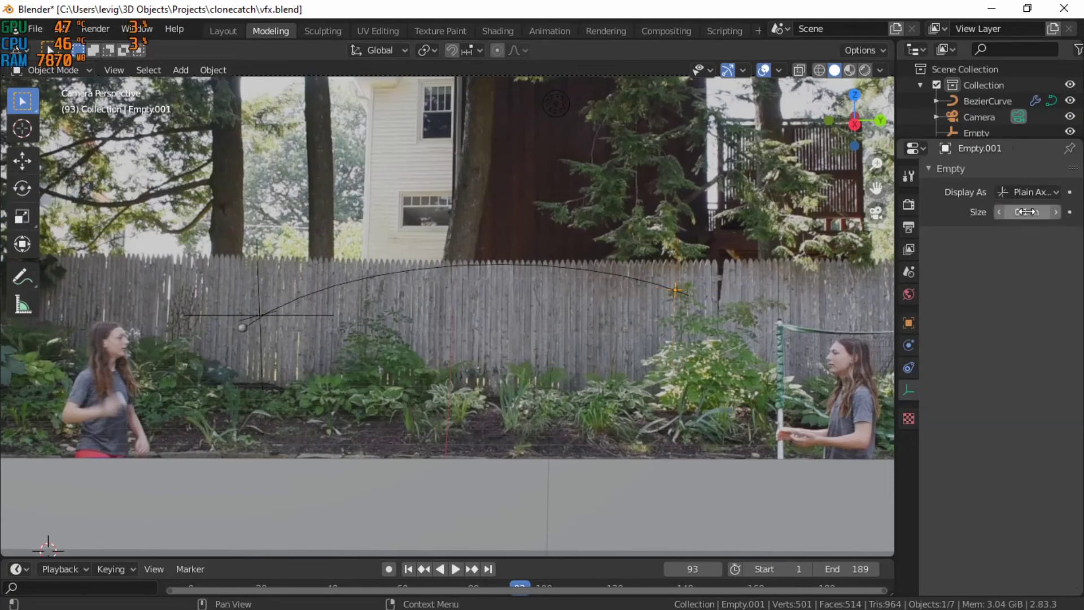
click(1019, 210)
key(BackSpace)
key(BackSpace)
key(BackSpace)
text(2)
key(Return)
click(283, 315)
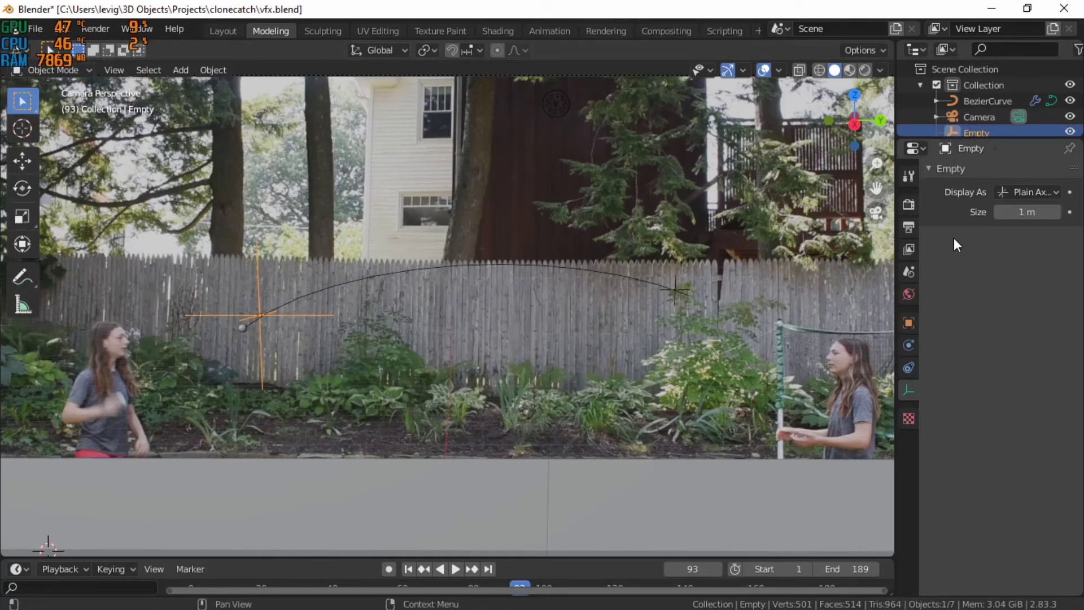
click(1027, 213)
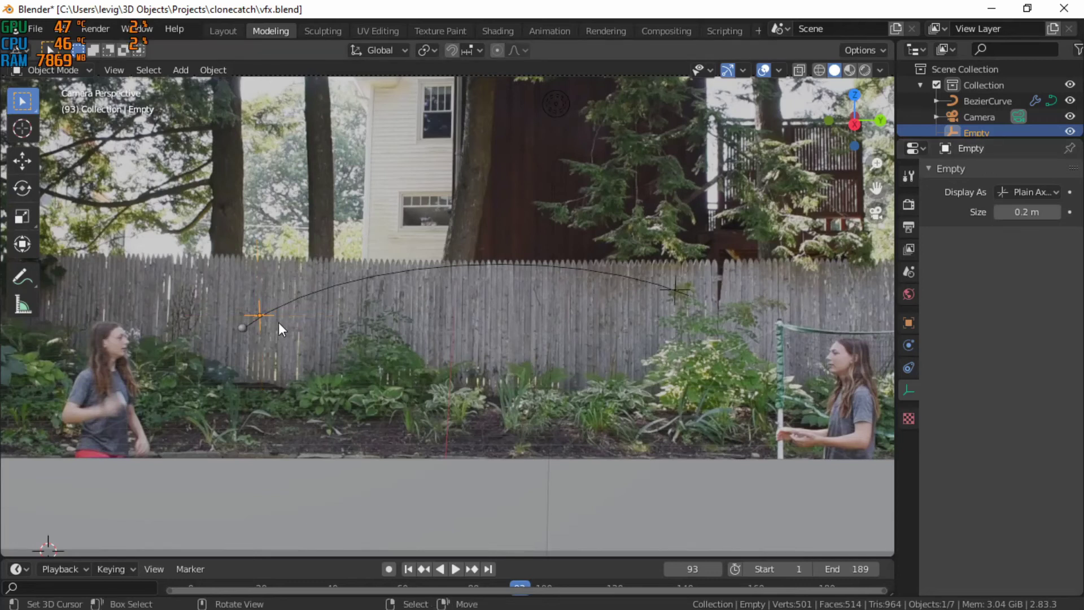
Step: Try moving and rotating the empty beside the sphere to test its control over the curve
key(g)
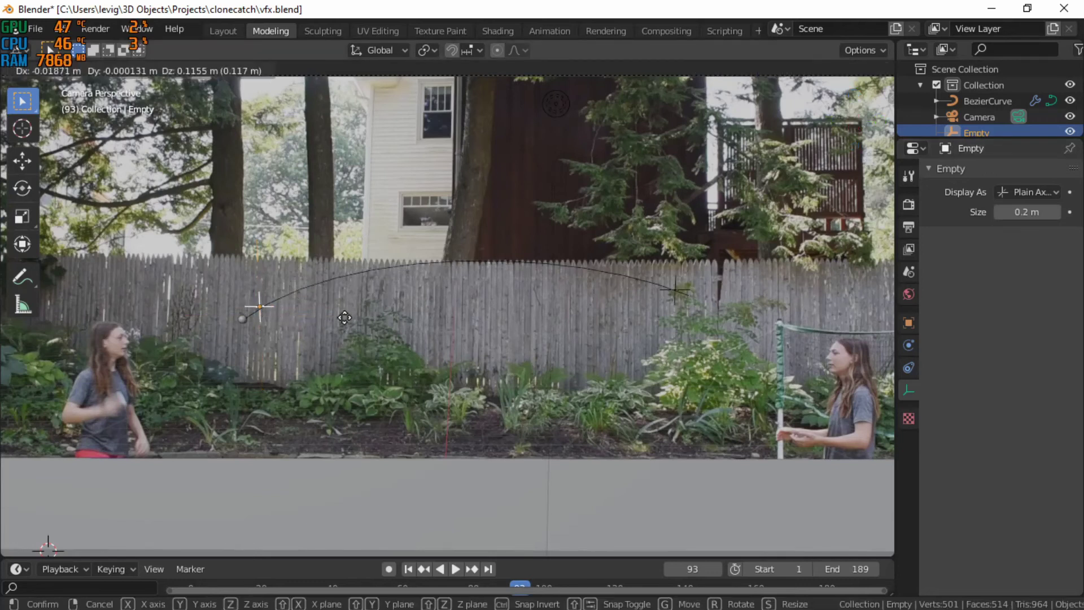
key(r)
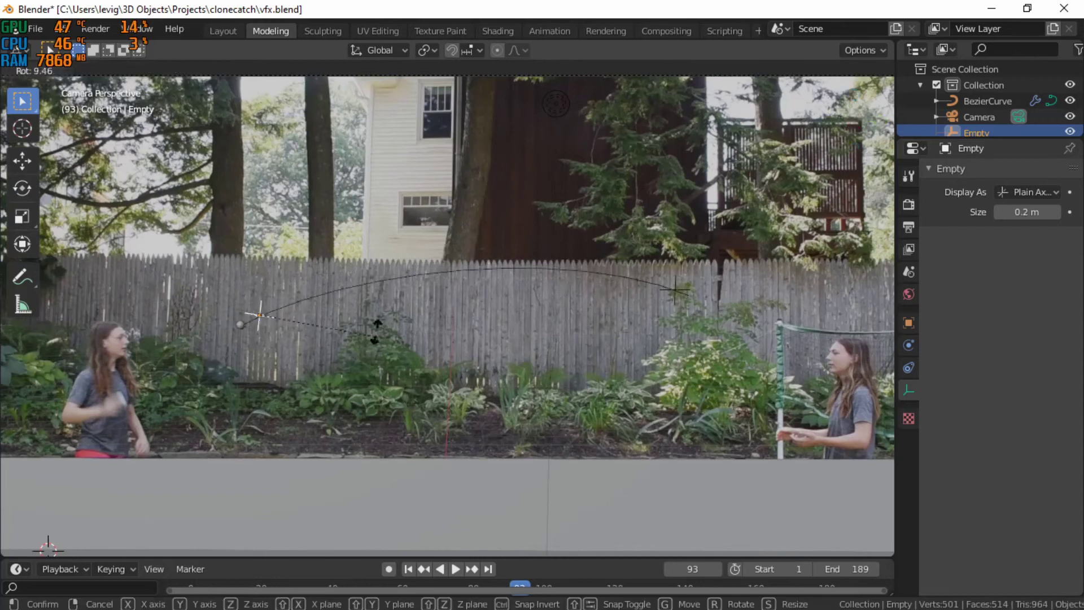
key(Escape)
Step: Step backward through the frames from 93 to frame 37 to examine the first catch
shift+middle_drag(315, 344, 383, 314)
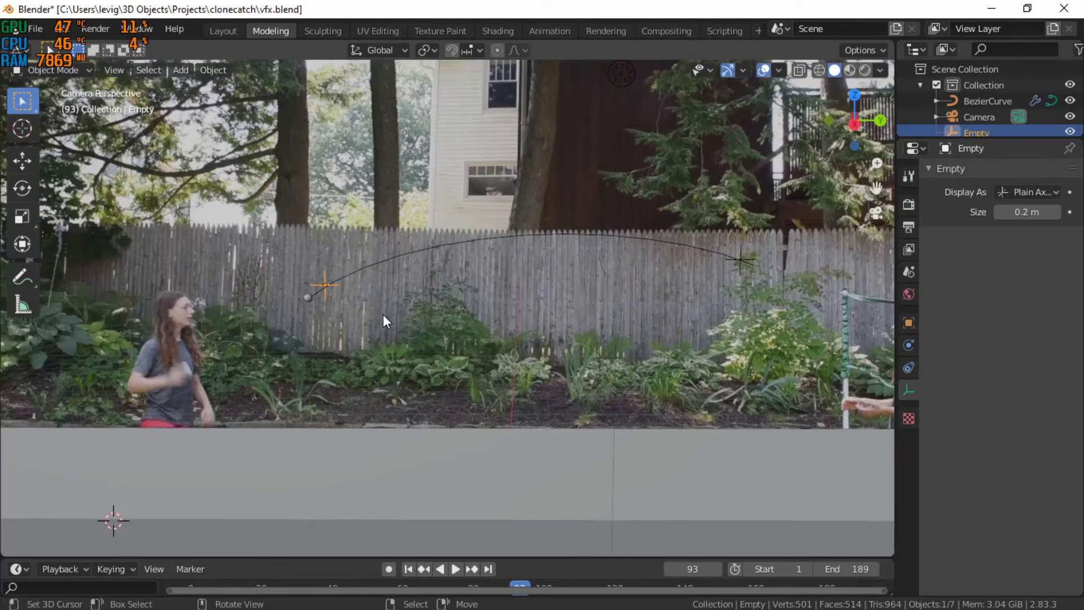
key(Left)
key(Left)
key(Left)
key(Left)
key(Left)
key(Left)
key(Left)
key(Left)
key(Left)
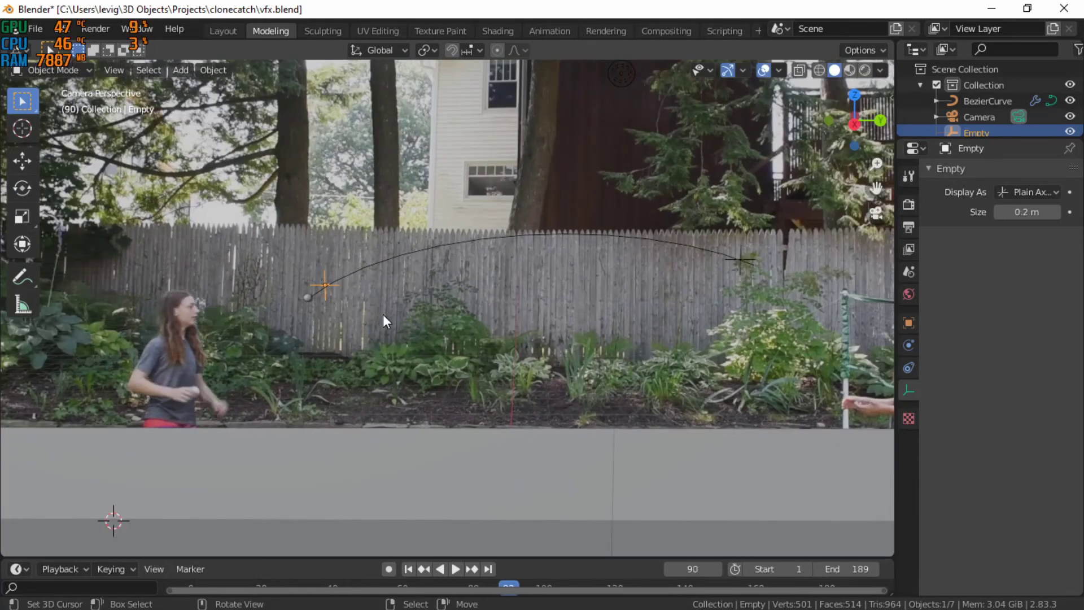
key(Left)
key(Left)
key(Left)
key(Left)
key(Left)
key(Left)
key(Left)
key(Left)
key(Left)
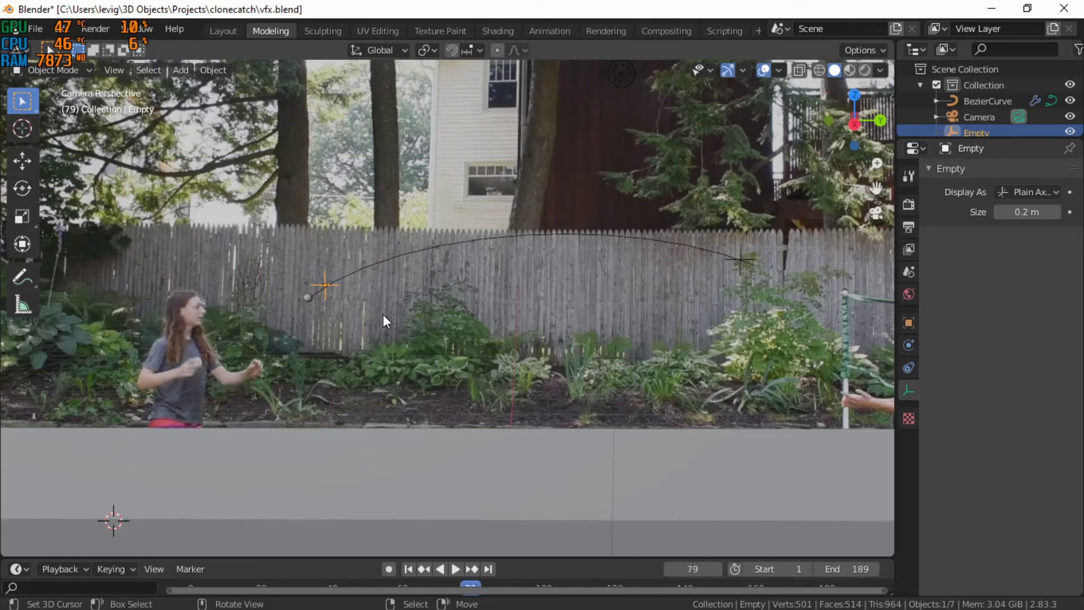
key(Left)
key(Left)
key(Left)
key(Left)
key(Left)
key(Left)
key(Left)
key(Left)
key(Left)
key(Left)
key(Left)
key(Left)
key(Left)
key(Left)
key(Left)
key(Left)
key(Left)
key(Left)
key(Left)
key(Left)
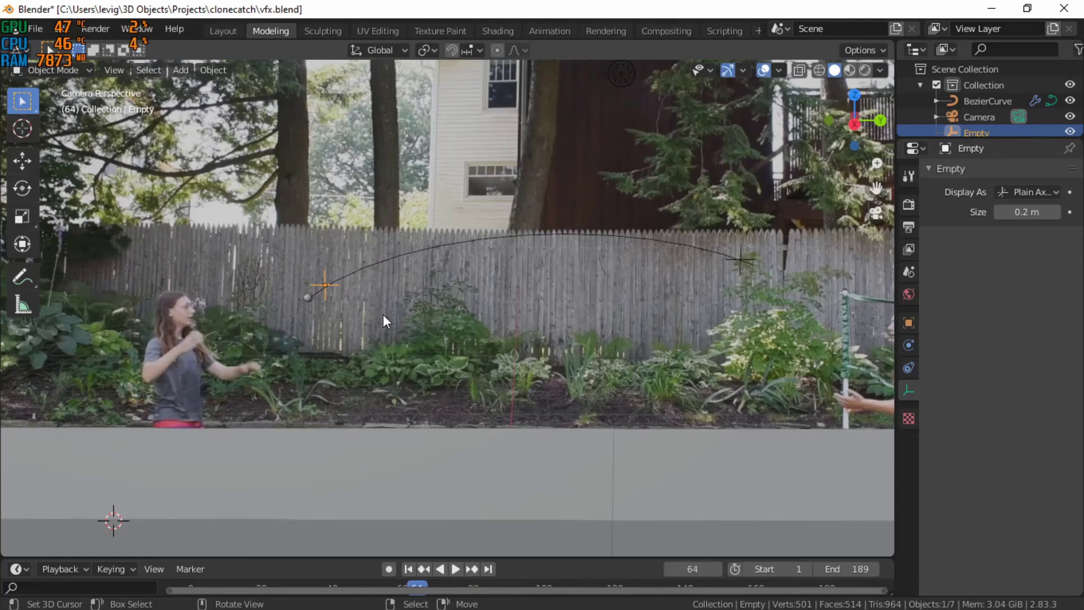
key(Right)
key(Right)
key(Right)
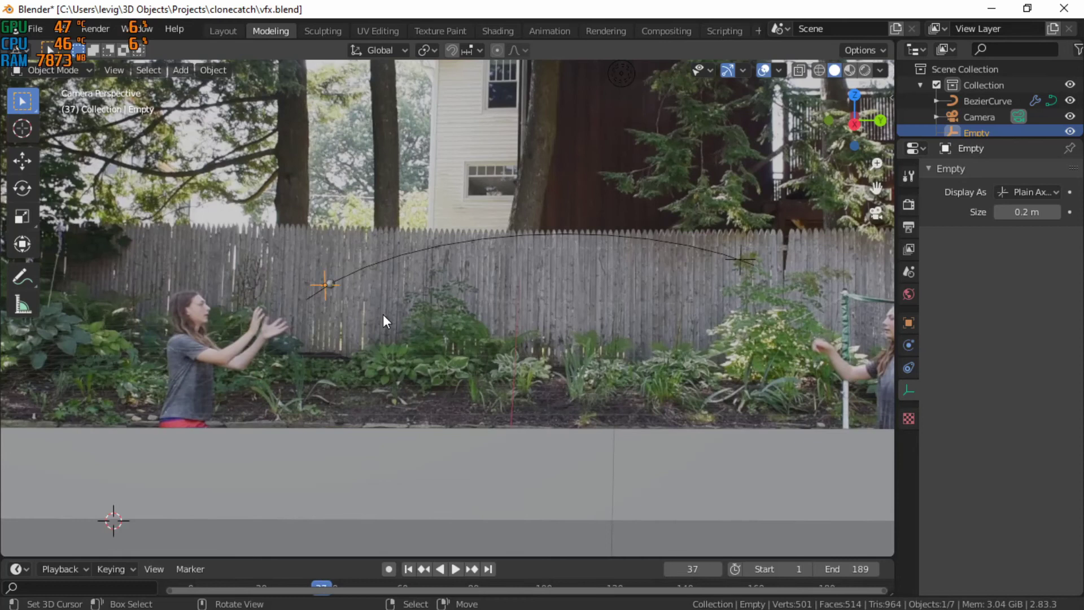
Step: Insert keyframes at frame 59 for both hook empties at the ends of the curve
key(shift+ctrl+space)
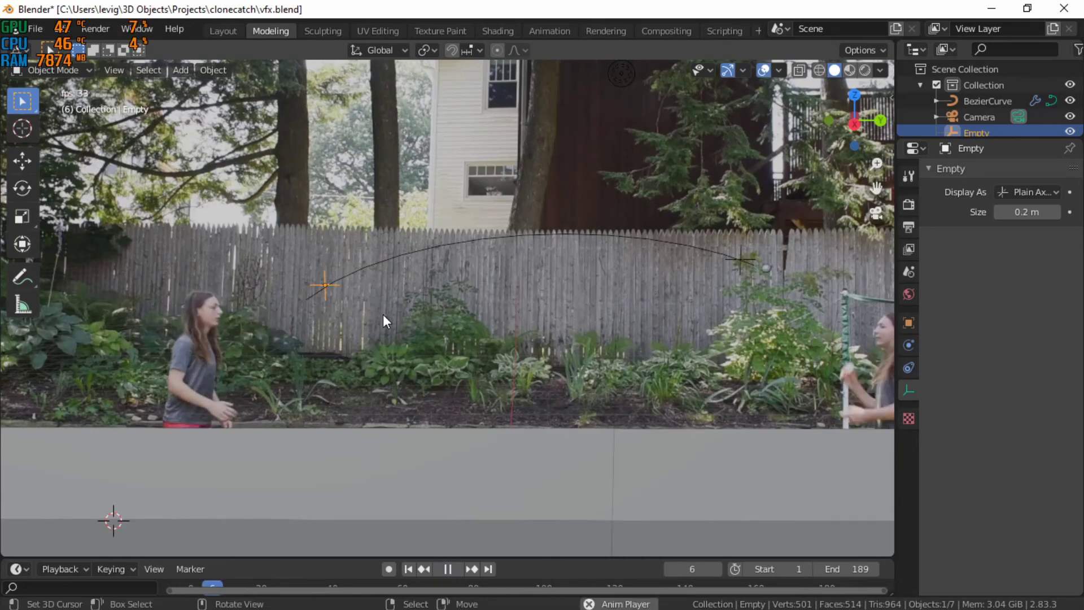
key(space)
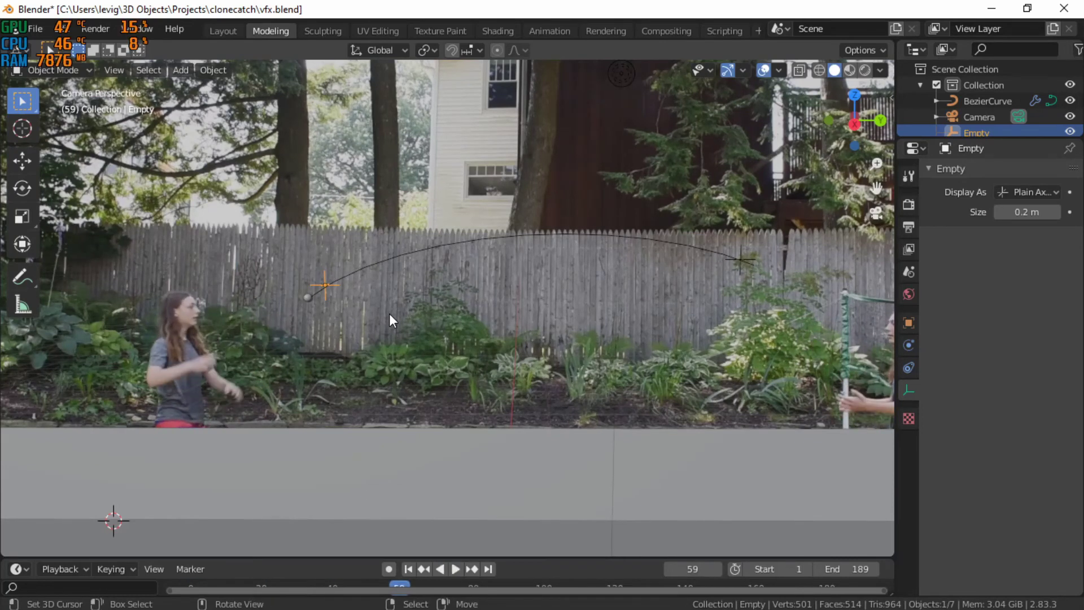
scroll(373, 275, up, 1)
scroll(371, 275, down, 1)
shift+click(739, 248)
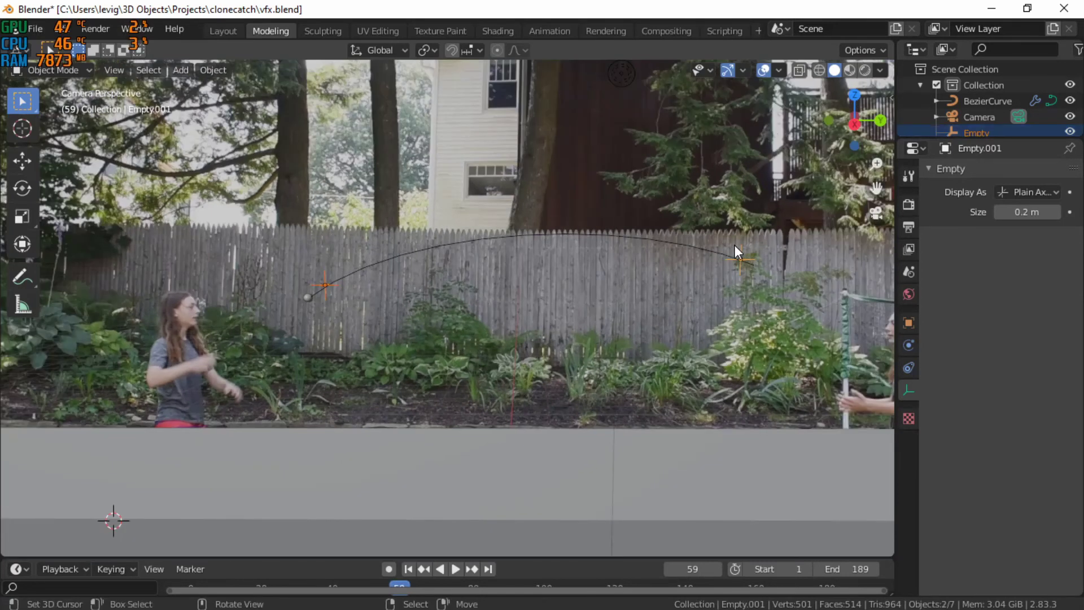
key(i)
click(732, 246)
Step: At frame 108, move the empty nearest the thrower up beside the ball being released and keyframe it
key(space)
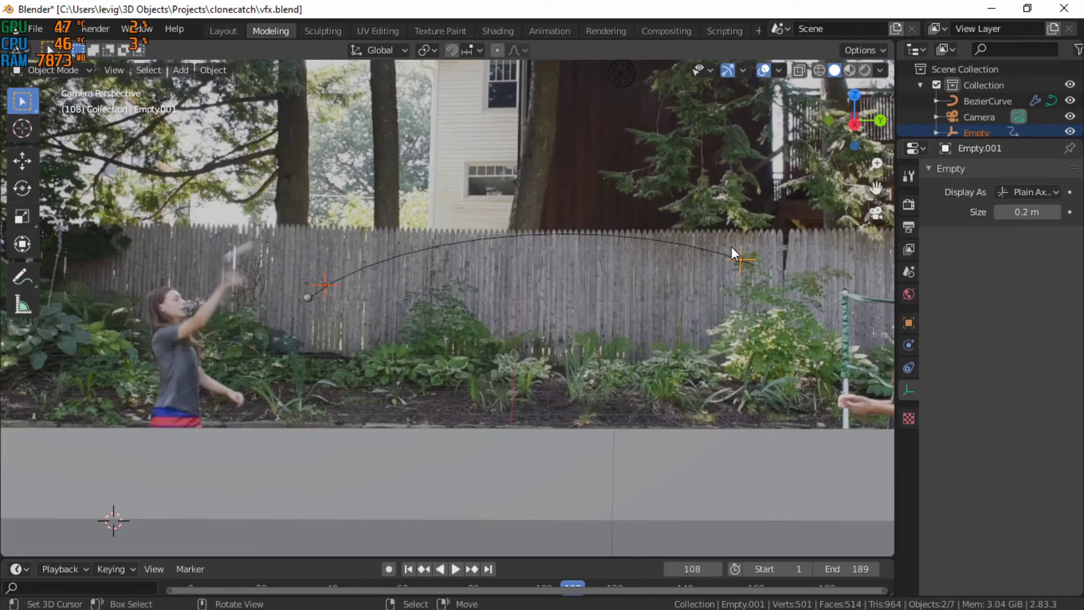
click(325, 279)
scroll(322, 277, up, 2)
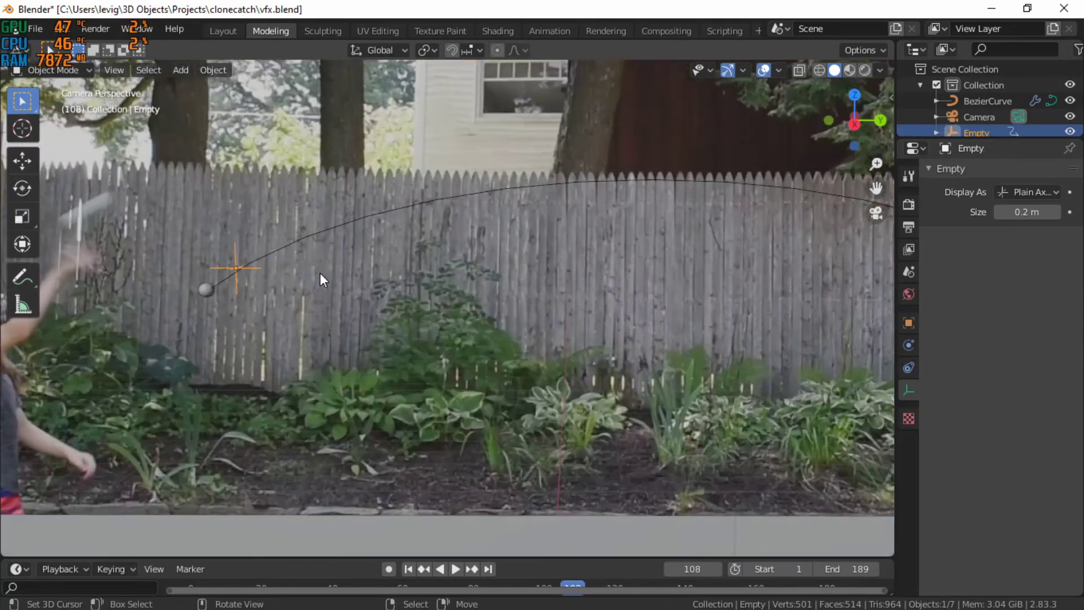
shift+middle_drag(319, 273, 530, 398)
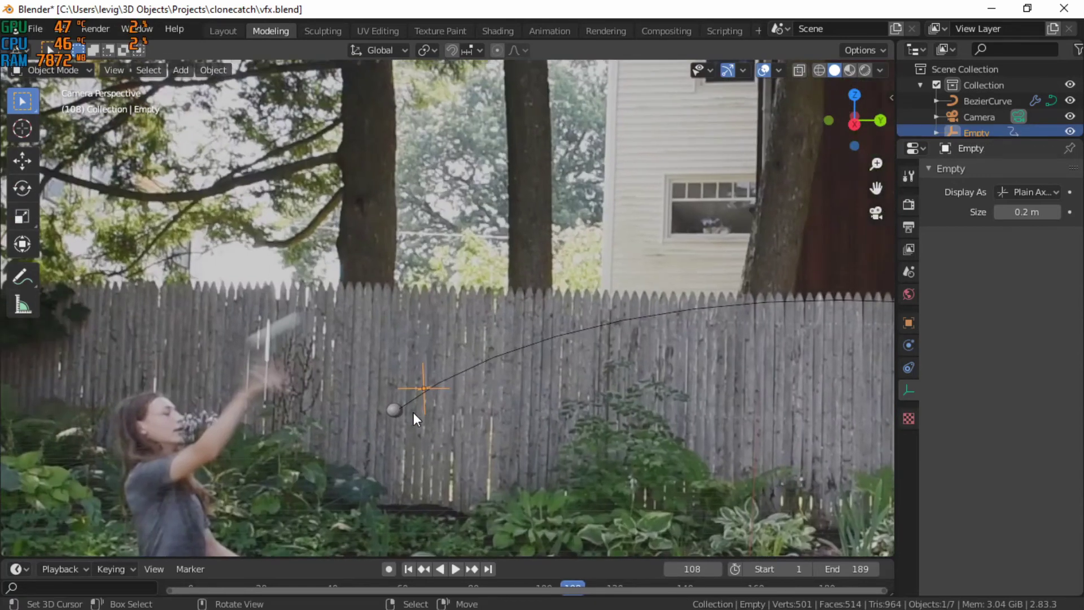
key(g)
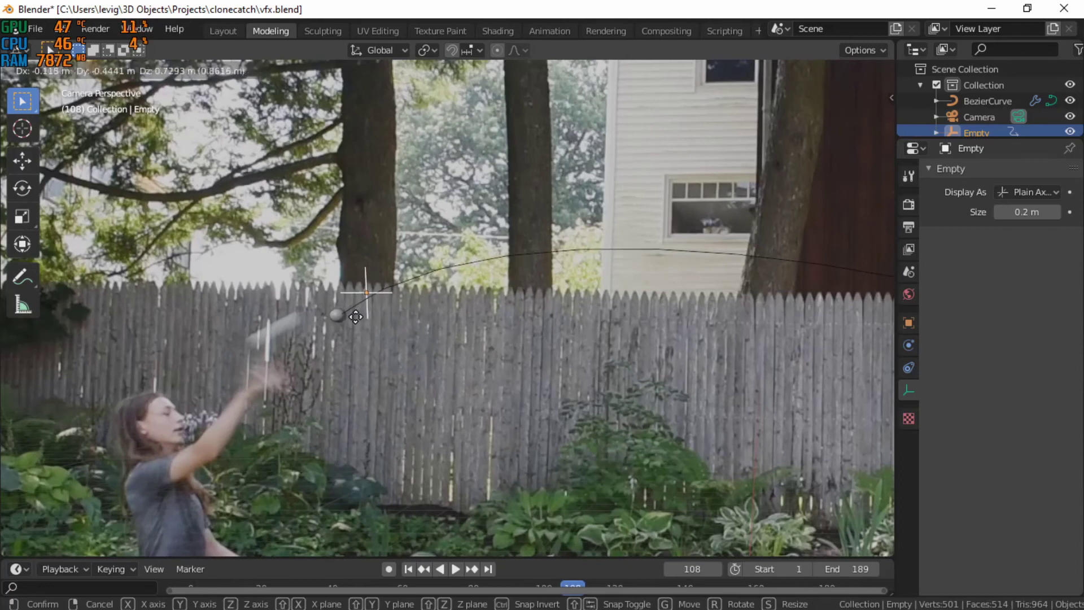
click(341, 309)
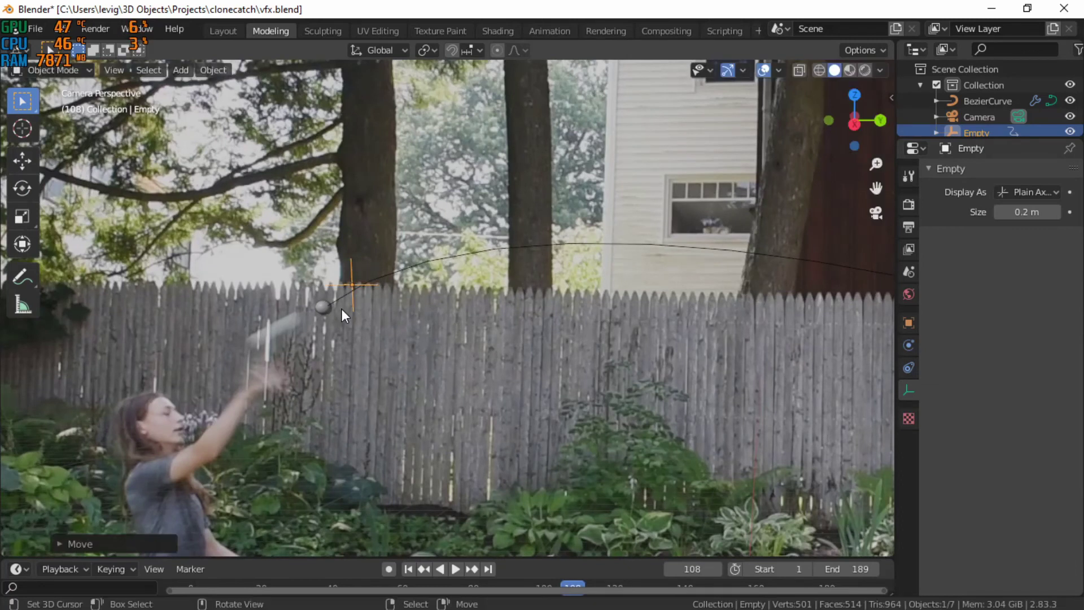
key(i)
click(394, 315)
Step: Play through the second throw and step frame by frame to frame 126, examining where the ball reaches the catcher
scroll(491, 302, down, 2)
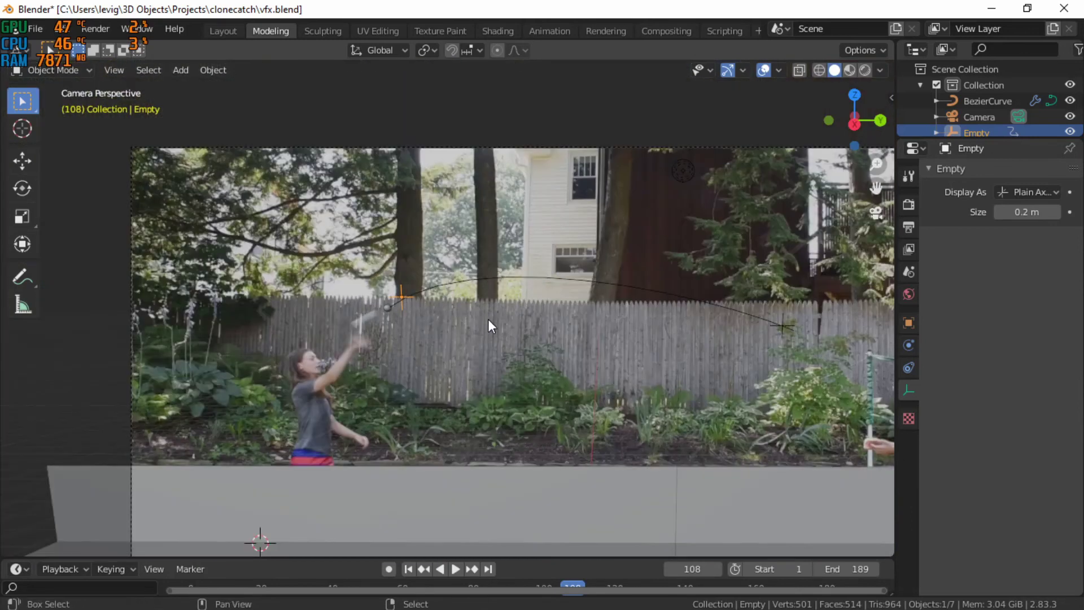
shift+middle_drag(487, 319, 346, 297)
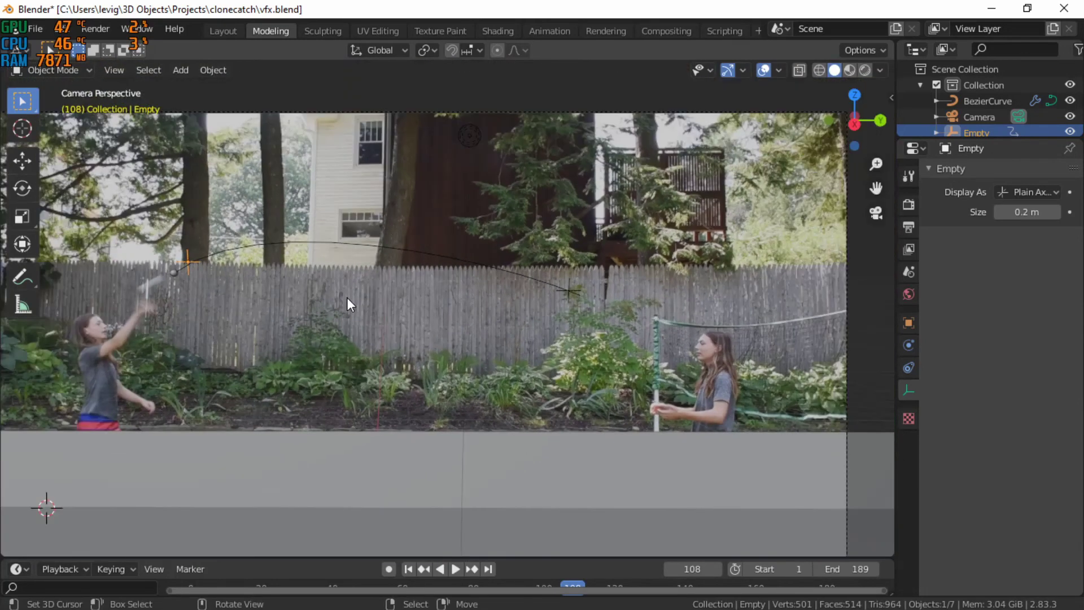
key(shift+Left)
key(space)
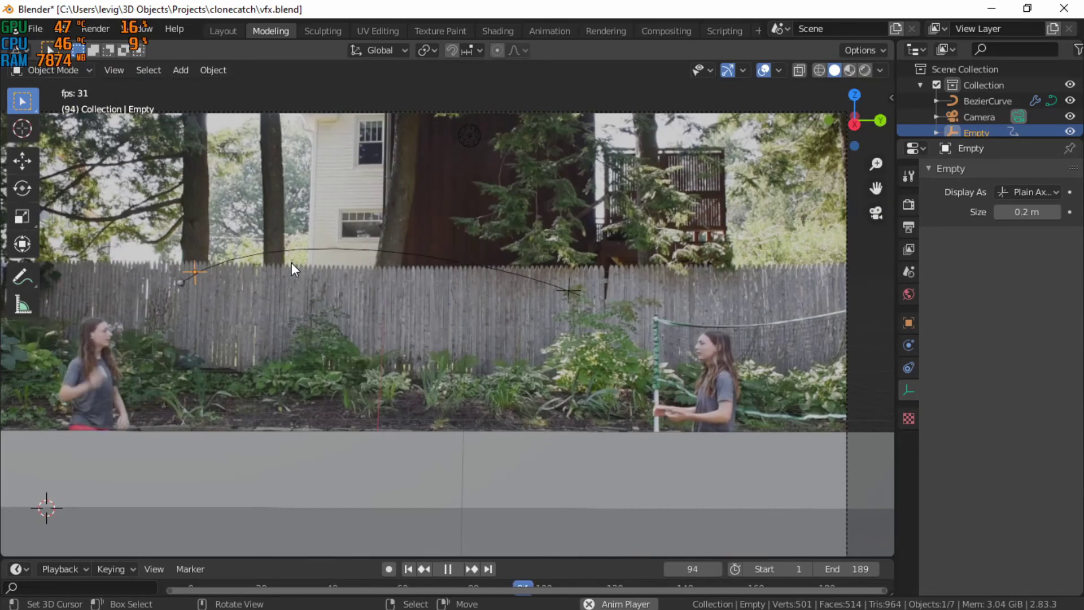
key(space)
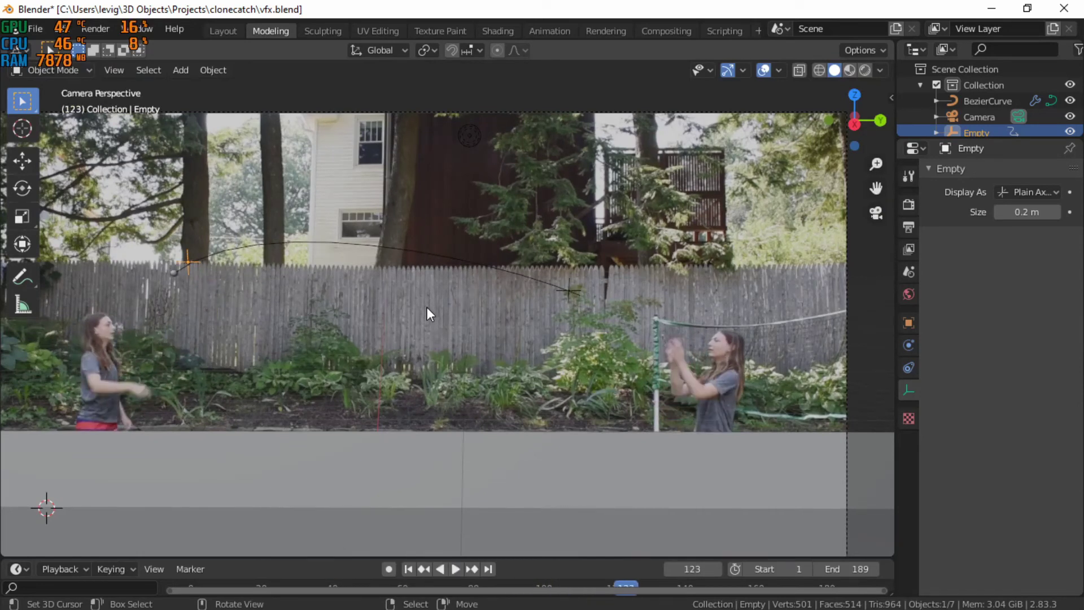
key(Right)
key(Right)
key(Right)
key(Right)
key(Right)
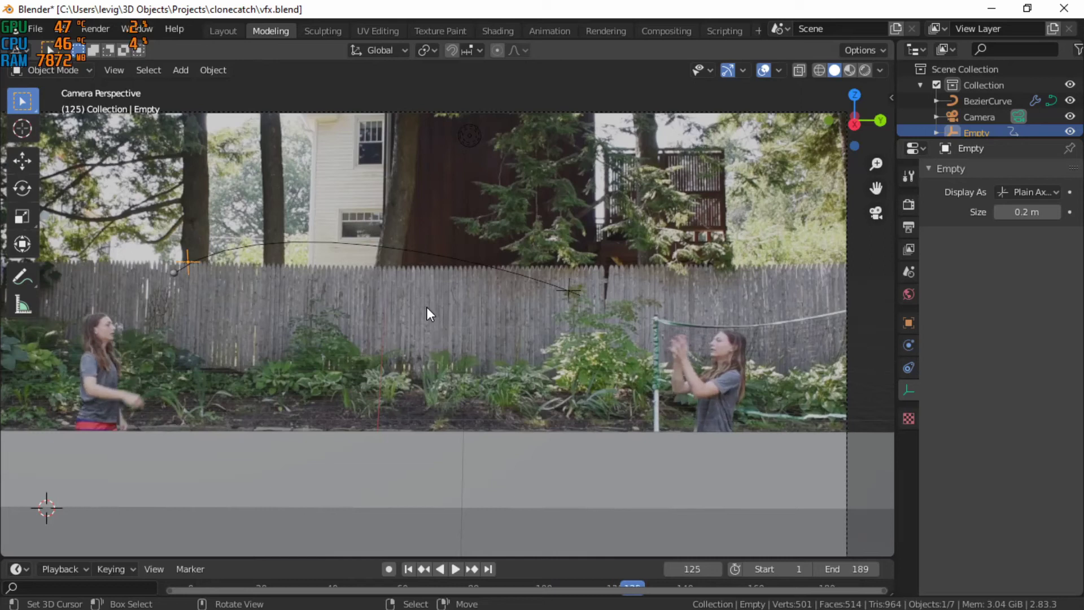
key(Left)
key(Left)
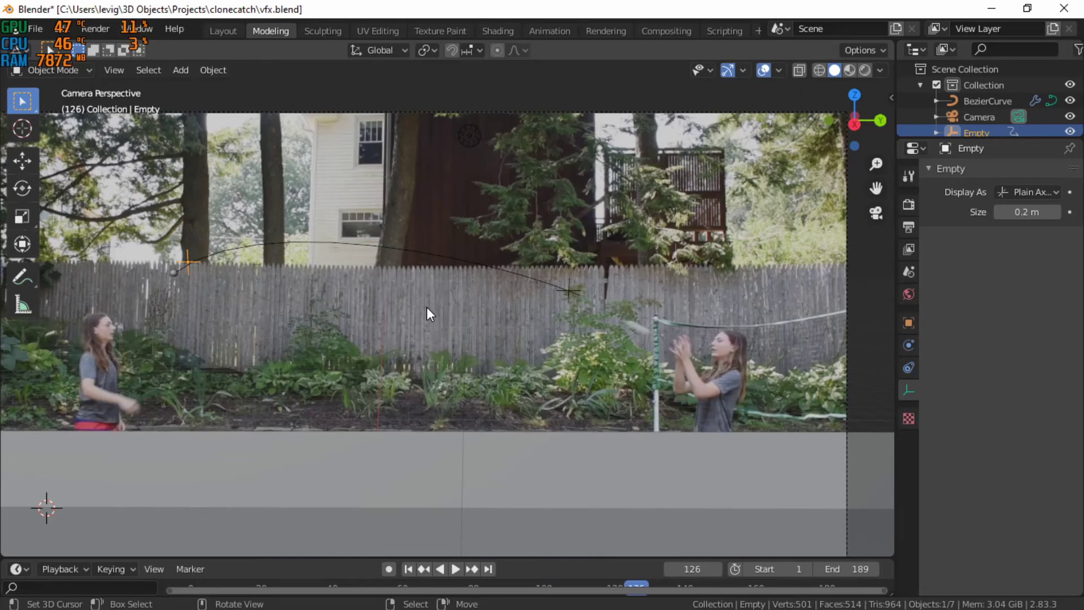
Step: At frame 126, move the empty at the catcher's end down near the incoming ball and keyframe it
scroll(427, 307, up, 4)
shift+middle_drag(581, 320, 249, 256)
key(shift+d)
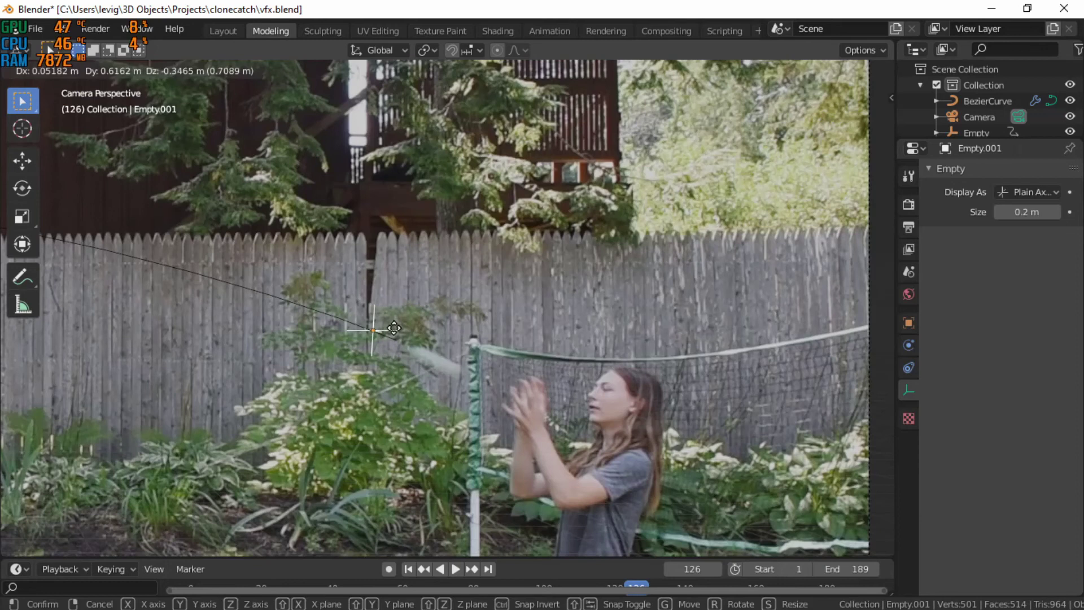
click(394, 327)
key(i)
click(394, 327)
scroll(400, 329, down, 4)
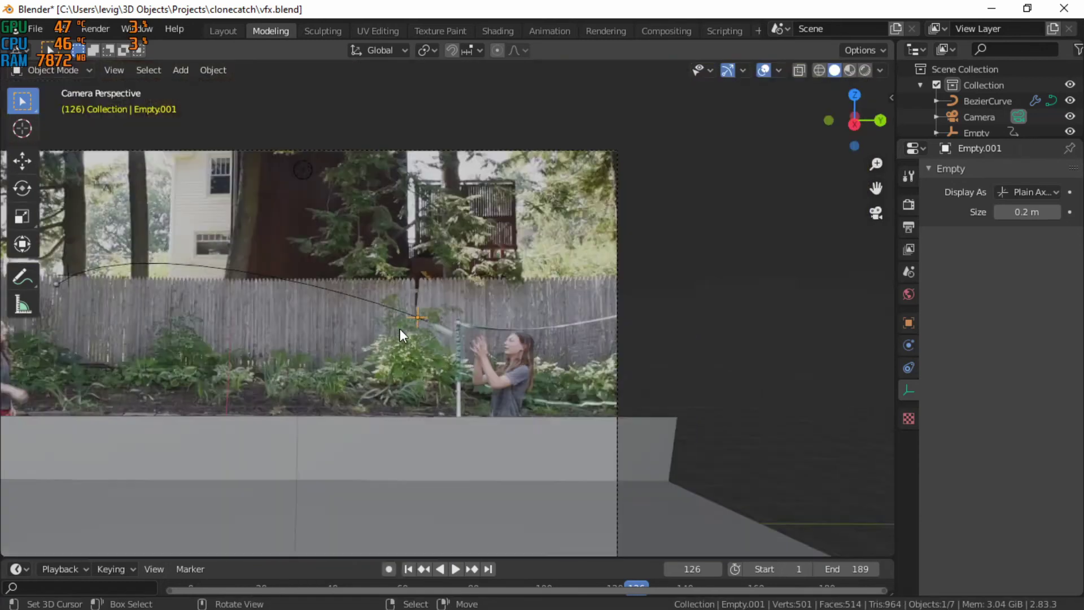
Step: Rotate the empty at the catcher's end to adjust the curve's descent towards the catch
middle_drag(399, 328, 499, 320)
click(878, 216)
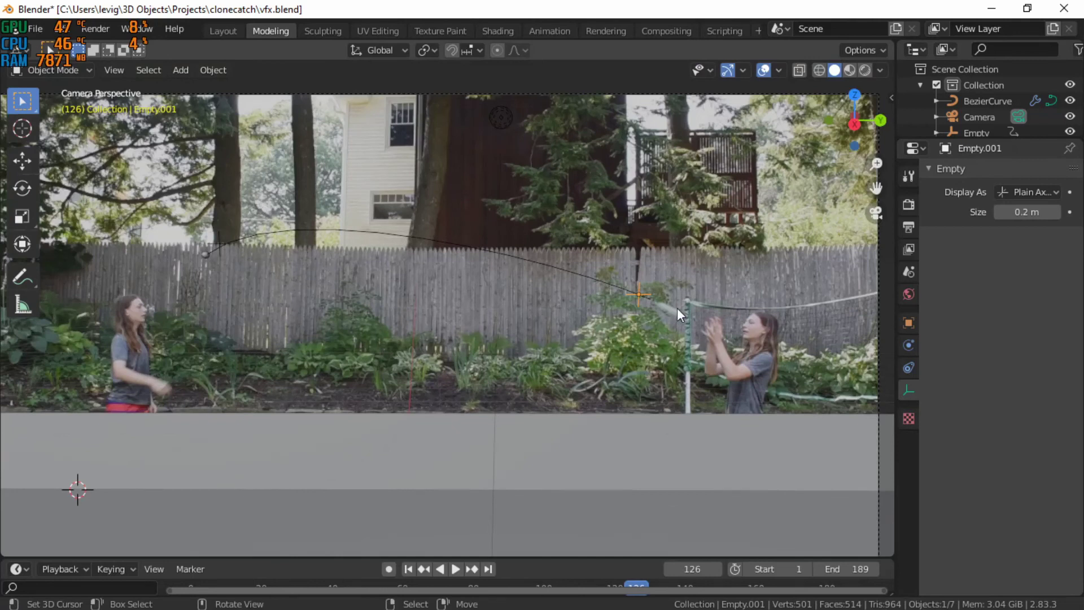
scroll(646, 327, up, 3)
scroll(233, 235, down, 1)
scroll(262, 260, down, 1)
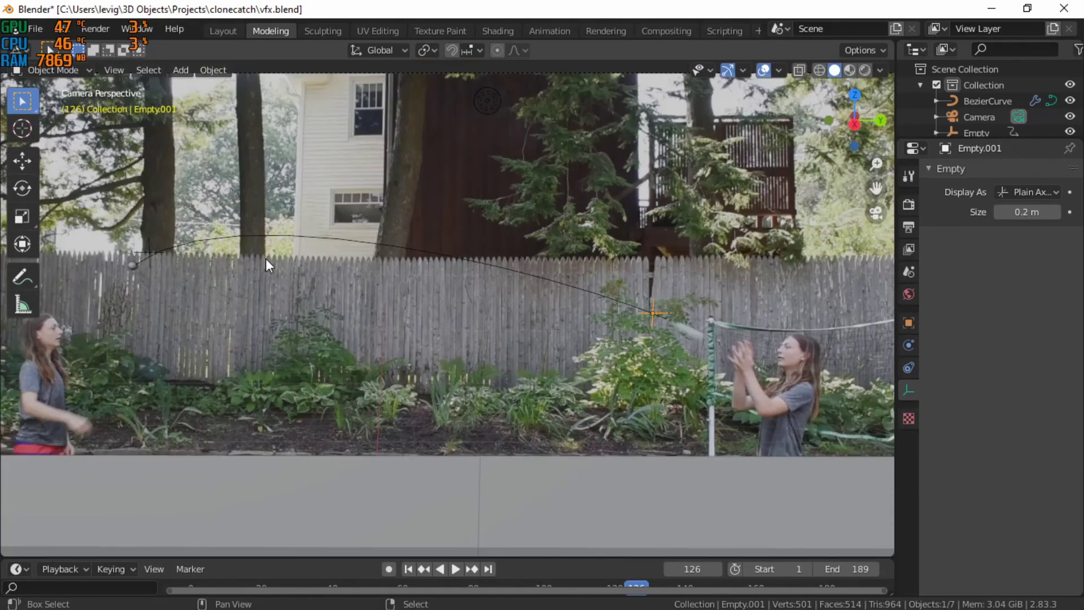
shift+middle_drag(703, 280, 537, 275)
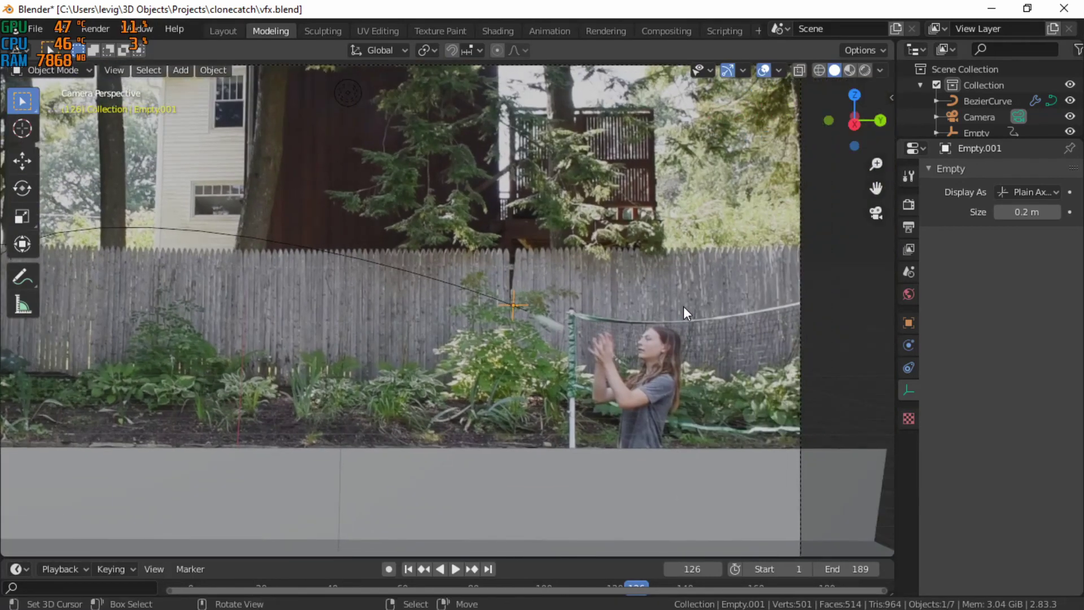
key(r)
click(675, 422)
scroll(553, 373, down, 2)
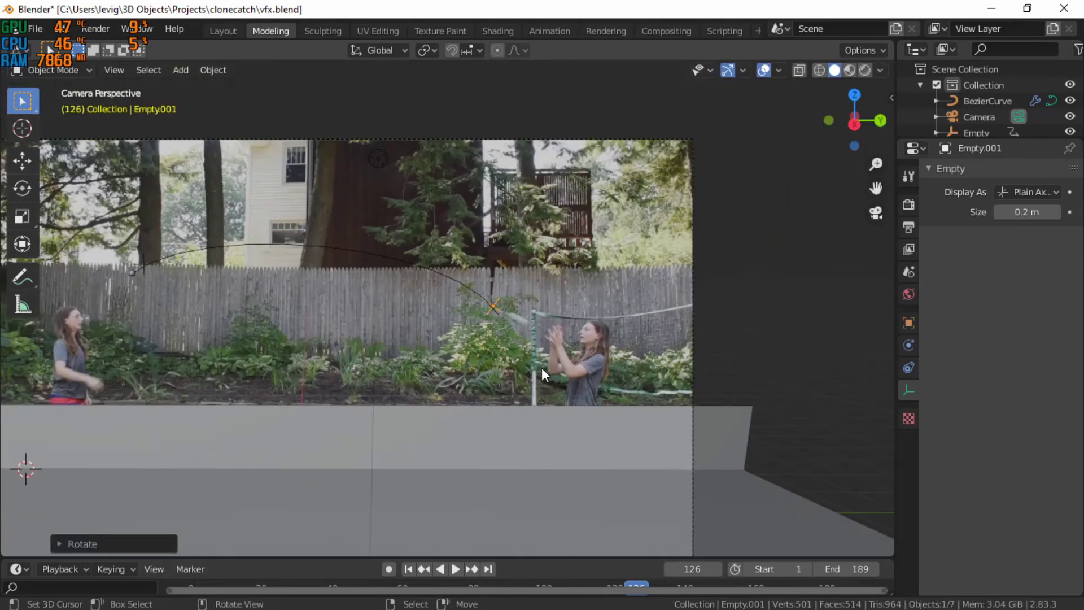
key(r)
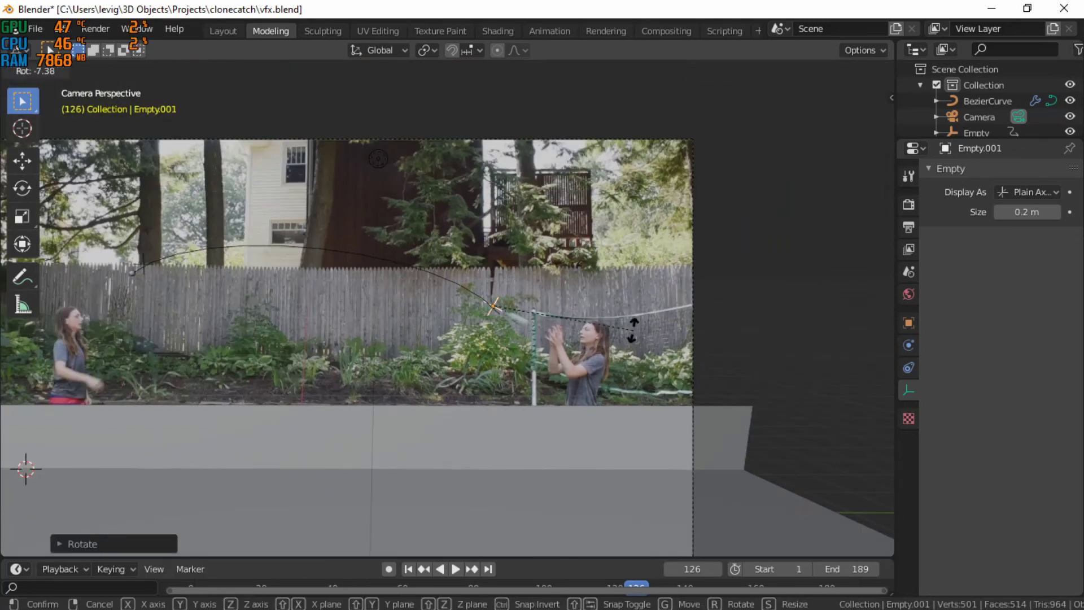
click(642, 308)
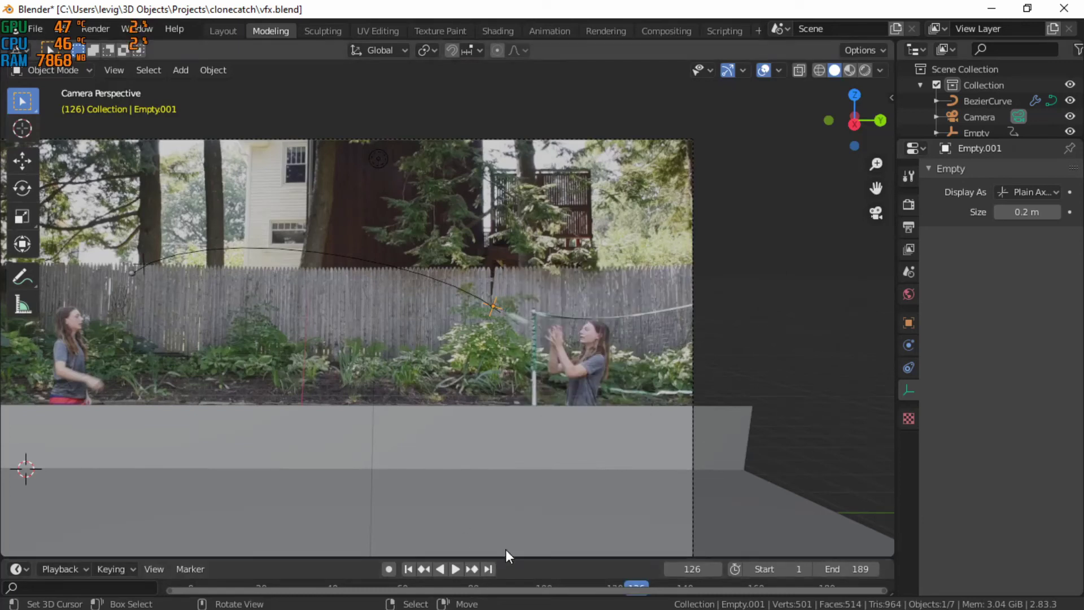
Step: Enlarge the timeline, select both empties, and move the Empty.001 keyframe from frame 126 to frame 108
drag(519, 556, 547, 459)
drag(476, 523, 378, 500)
shift+right_click(174, 248)
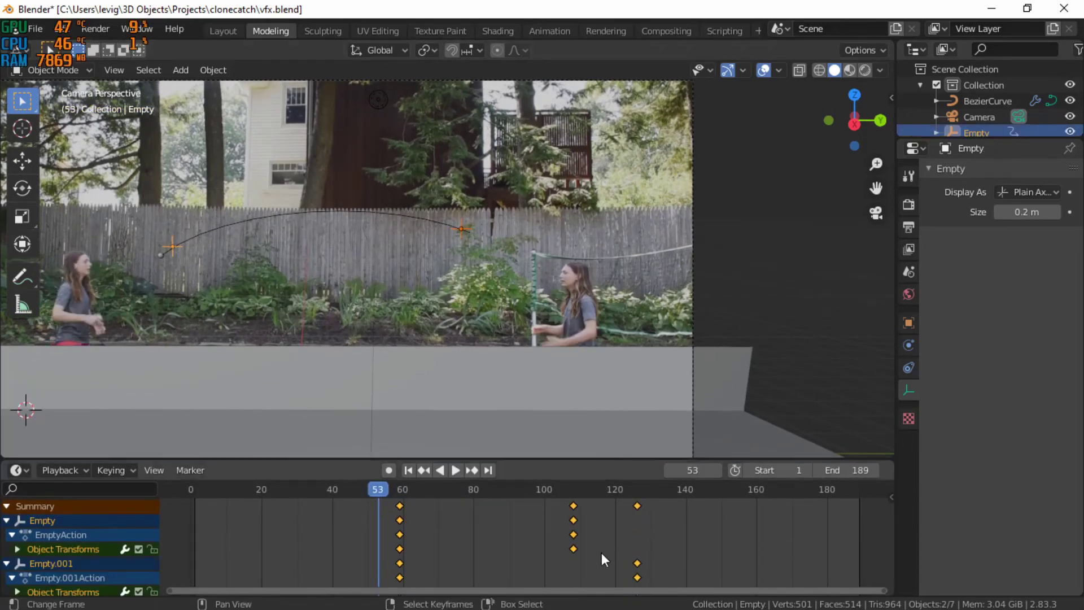
key(g)
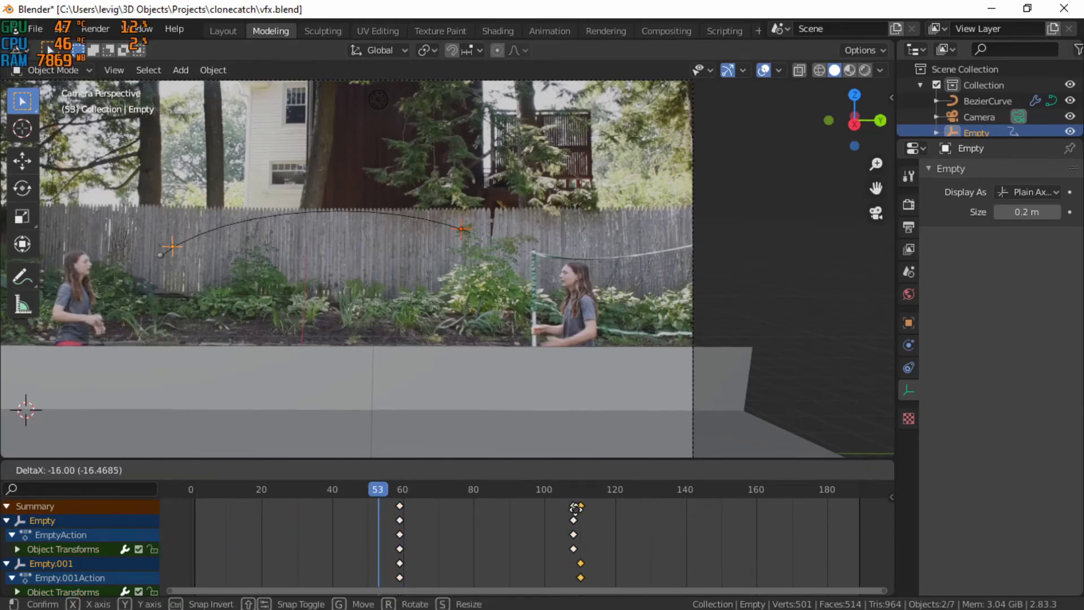
click(573, 508)
click(542, 513)
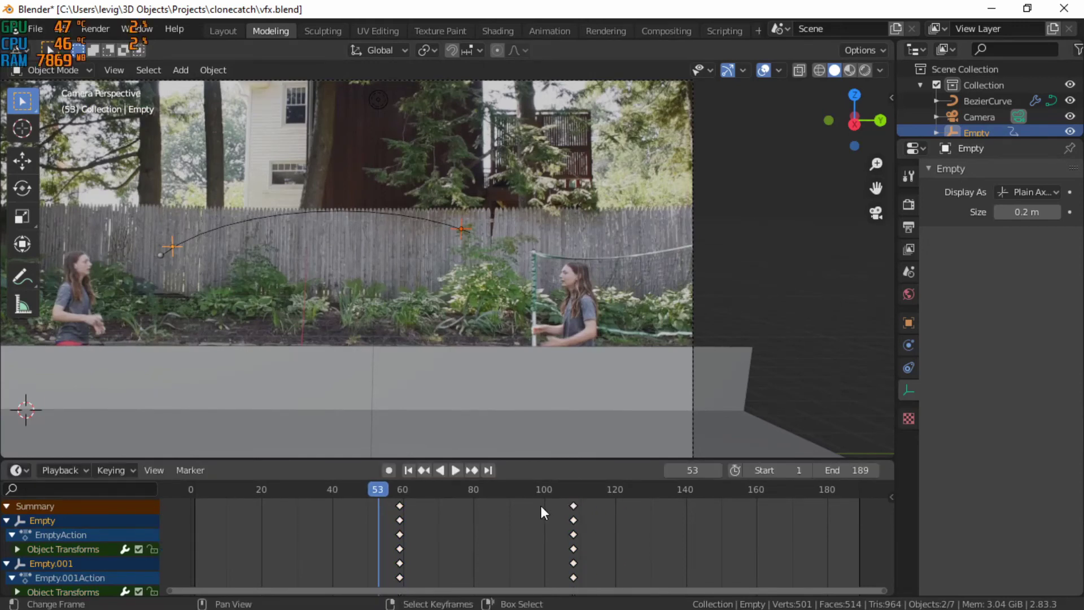
Step: Play the animation from the start to check the curve's transition between the two throws
key(space)
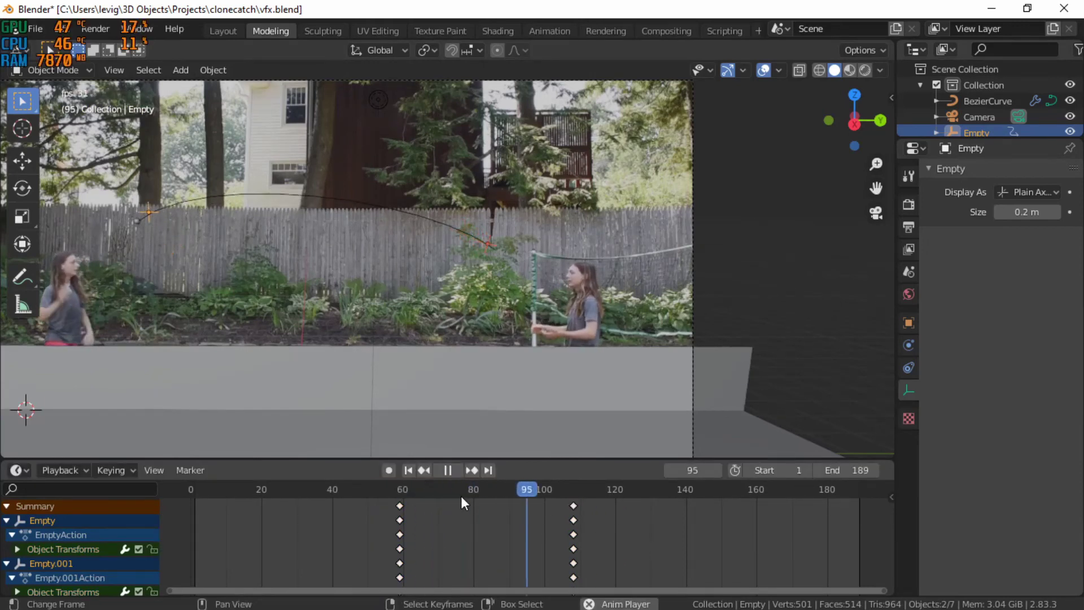
key(space)
drag(520, 525, 190, 491)
click(504, 305)
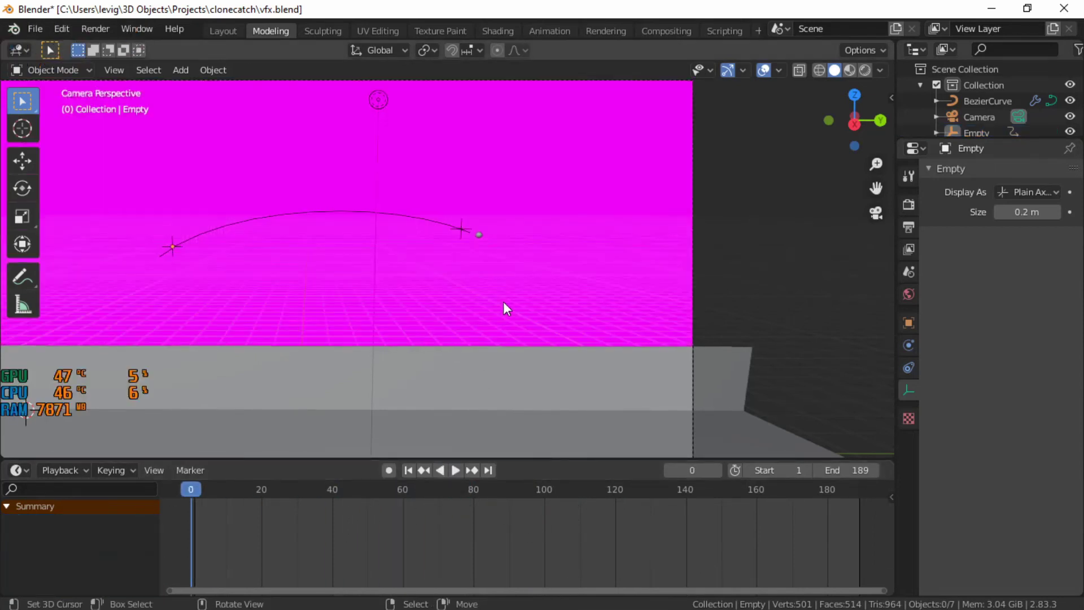
shift+middle_drag(503, 307, 607, 268)
scroll(730, 349, down, 2)
key(space)
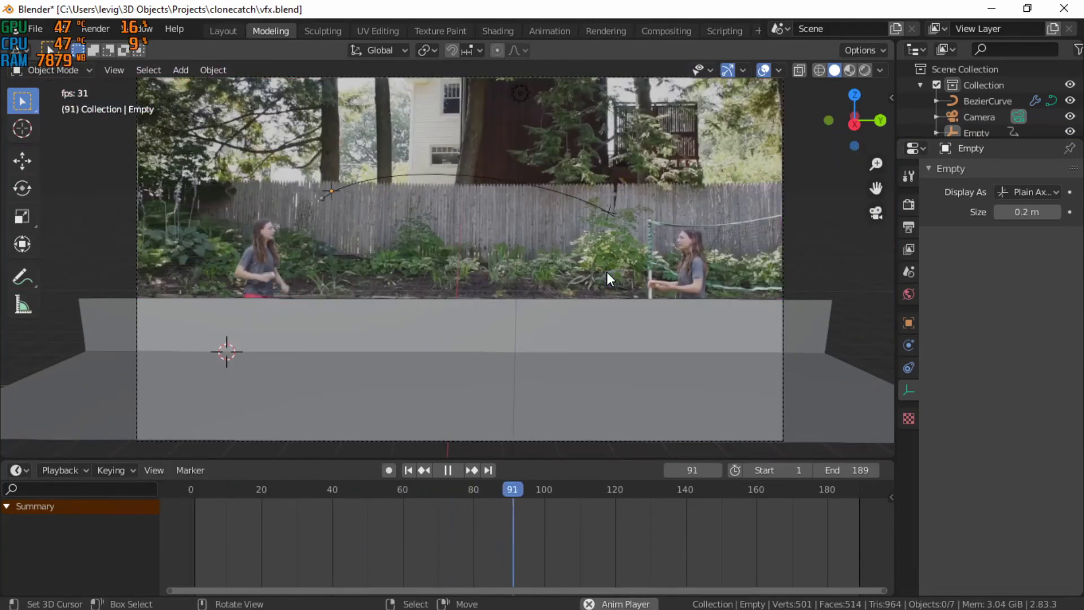
key(space)
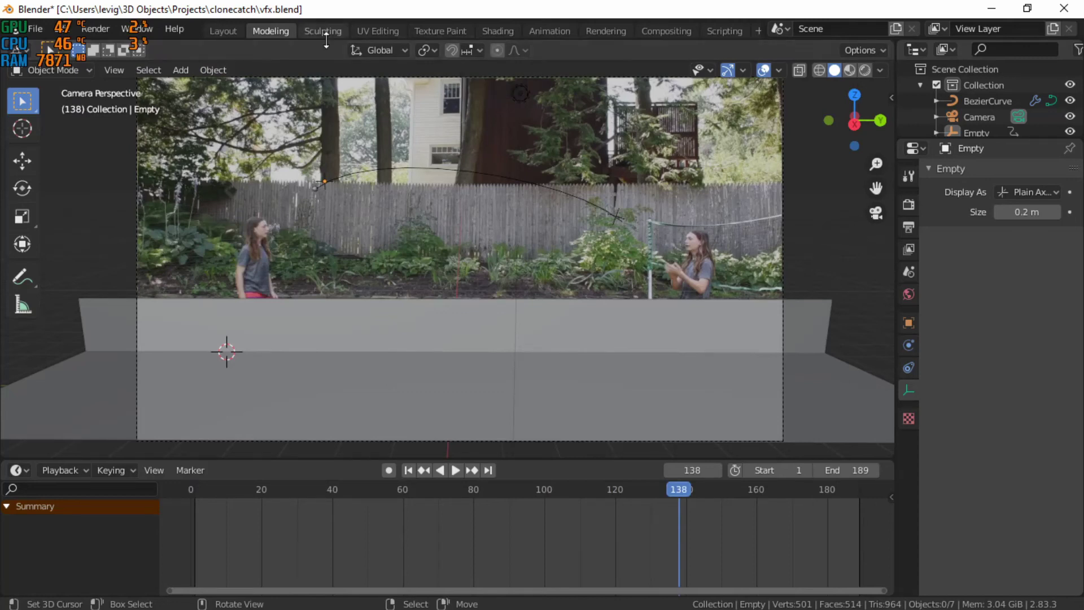
Step: Insert a keyframe for the sphere at frame 108, where the second throw is released
key(shift)
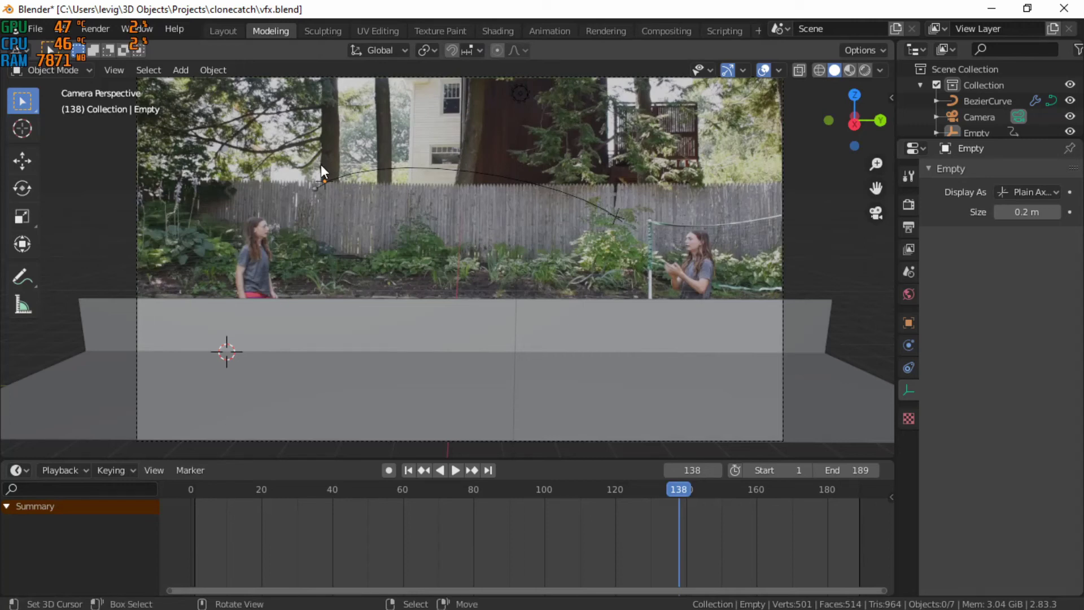
key(shift+ctrl+space)
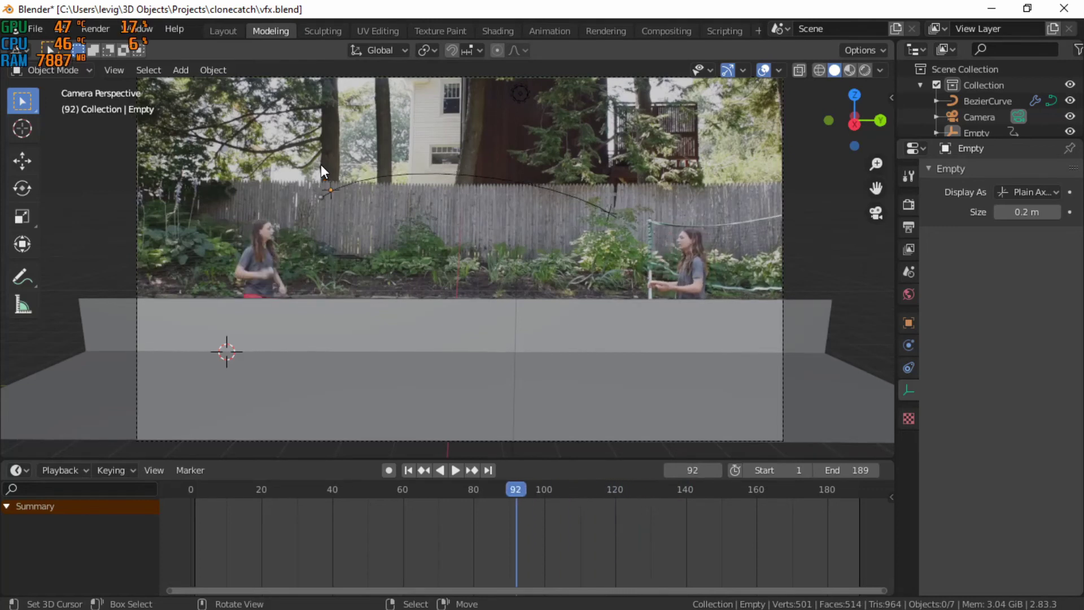
key(space)
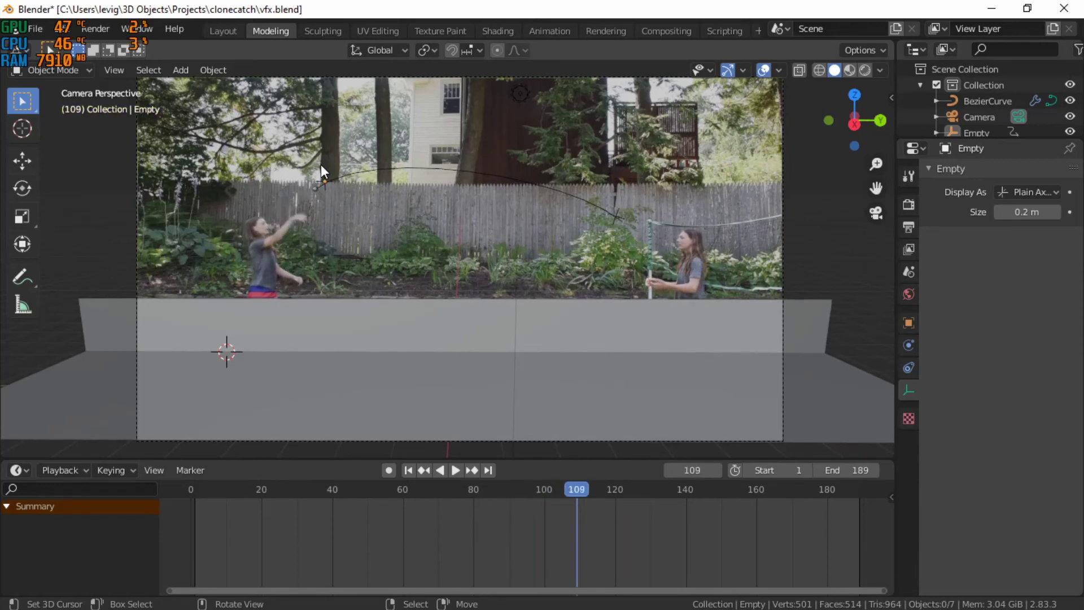
scroll(327, 152, up, 5)
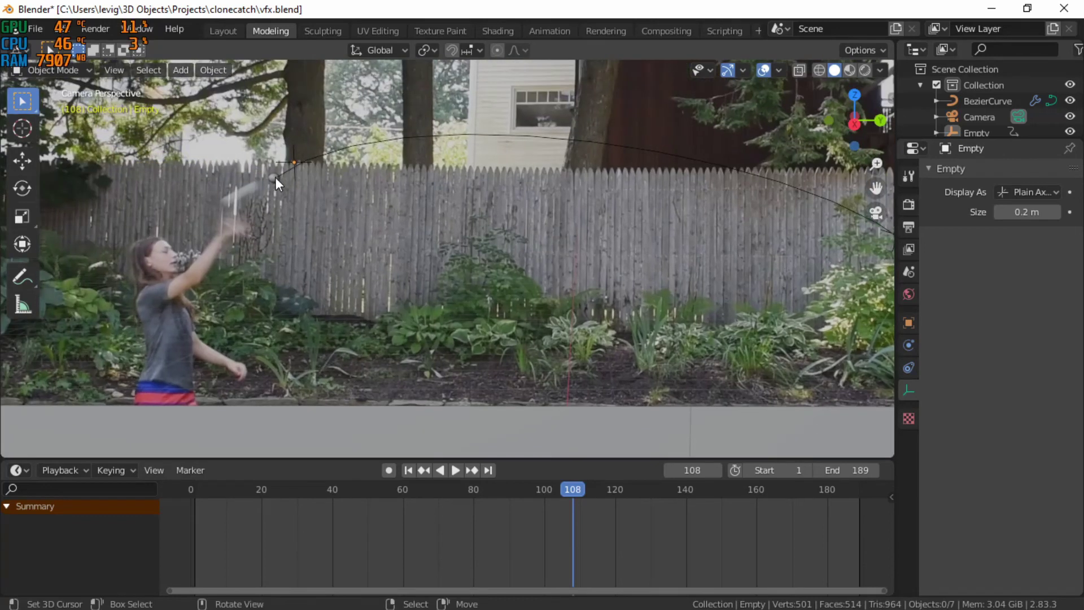
click(276, 177)
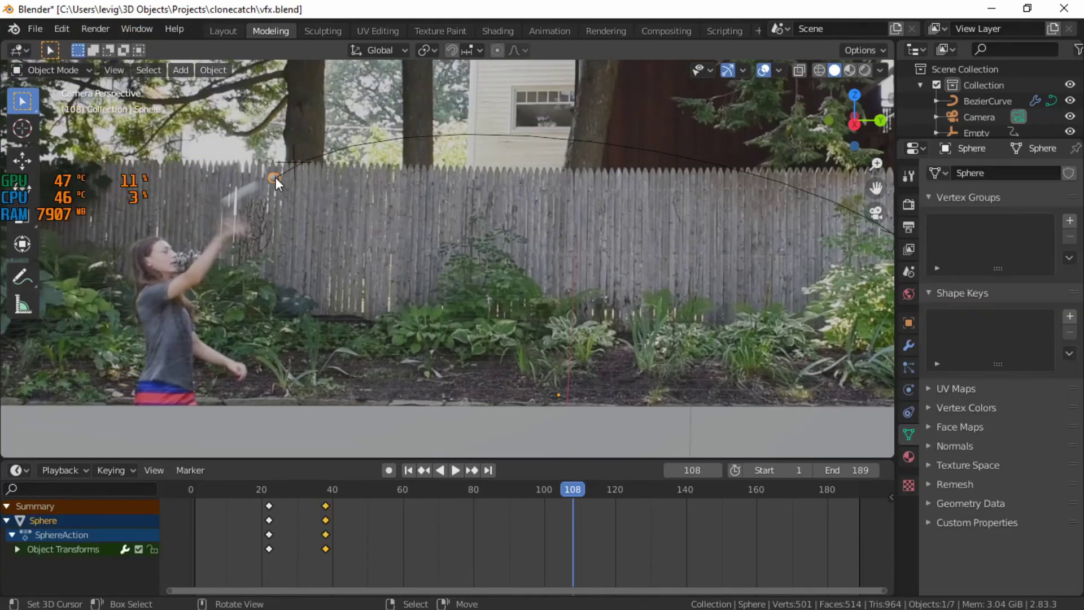
key(i)
click(276, 177)
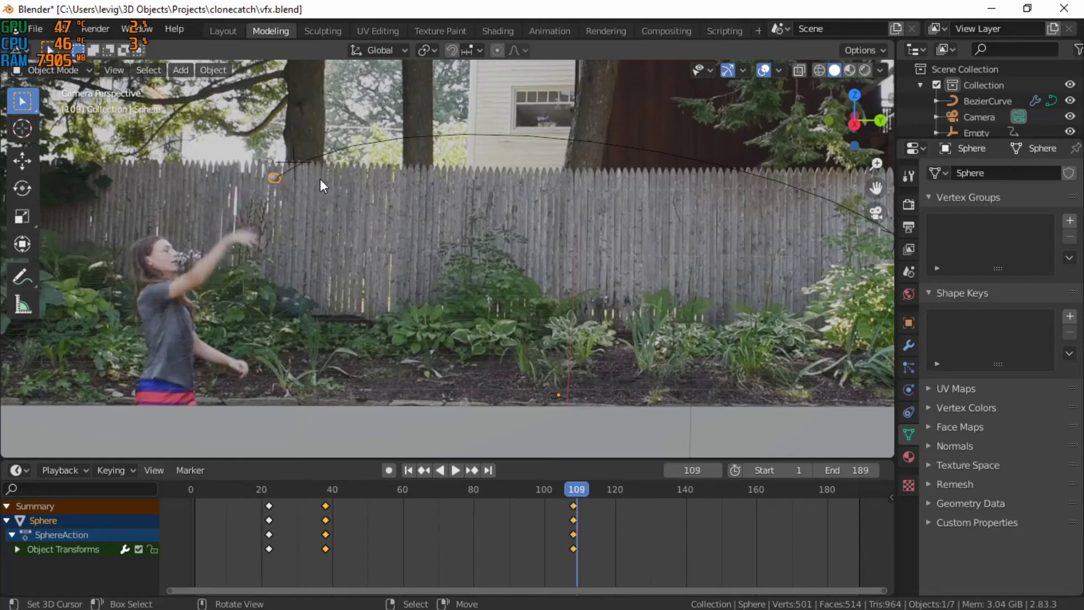
Step: At frame 125, move the sphere along the Y axis to the curve's catching end and insert a keyframe
key(Right)
key(Right)
key(Right)
key(Right)
key(Right)
key(Right)
key(Right)
scroll(518, 171, down, 1)
scroll(517, 170, down, 2)
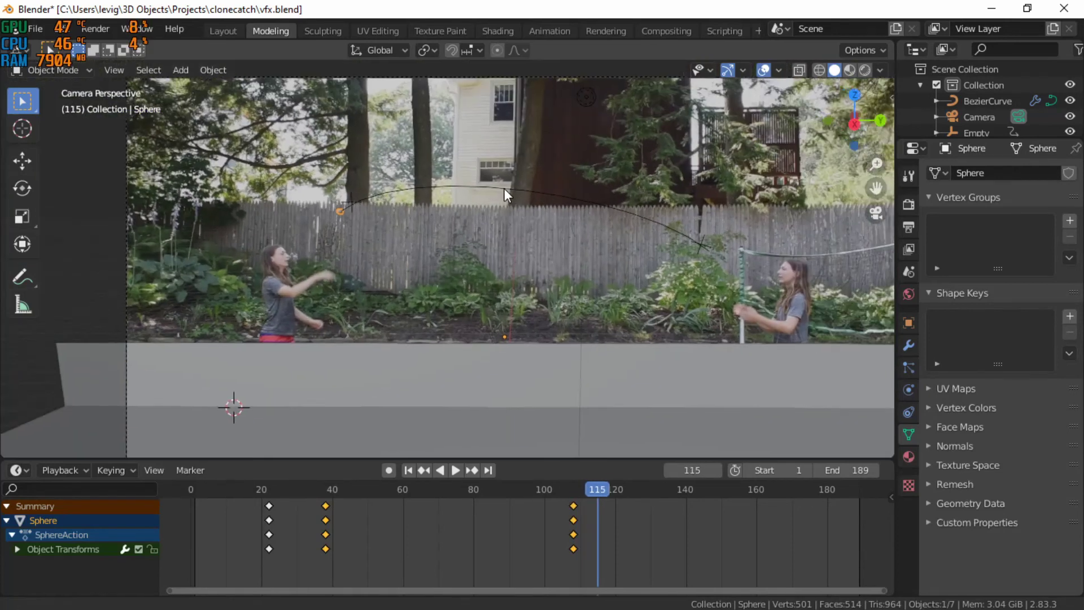
key(Right)
key(Right)
key(Right)
key(Right)
key(Right)
key(Right)
key(Right)
key(Right)
key(Right)
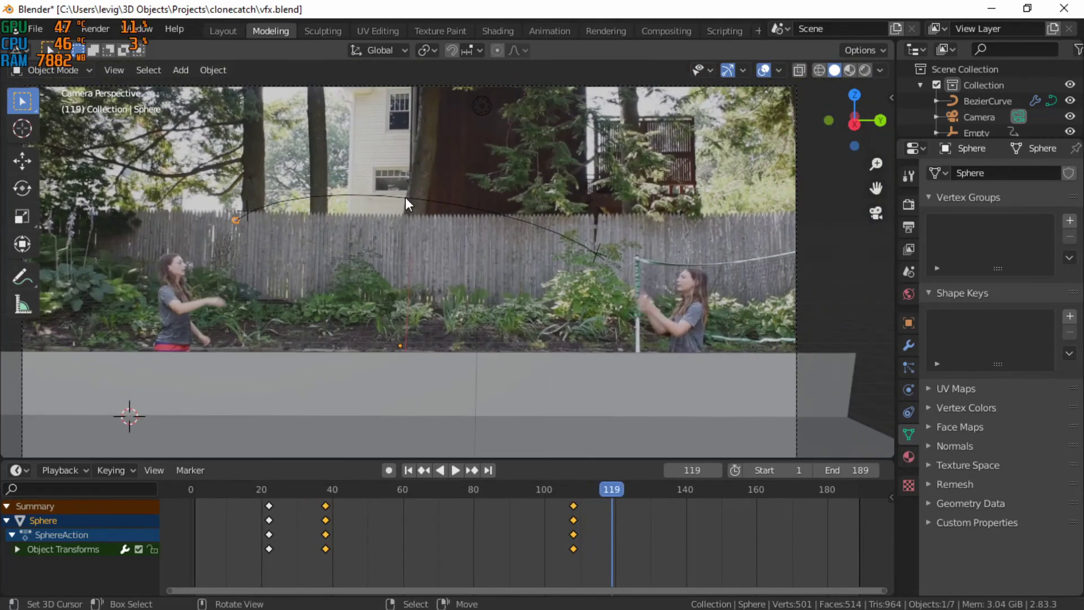
key(Right)
key(Right)
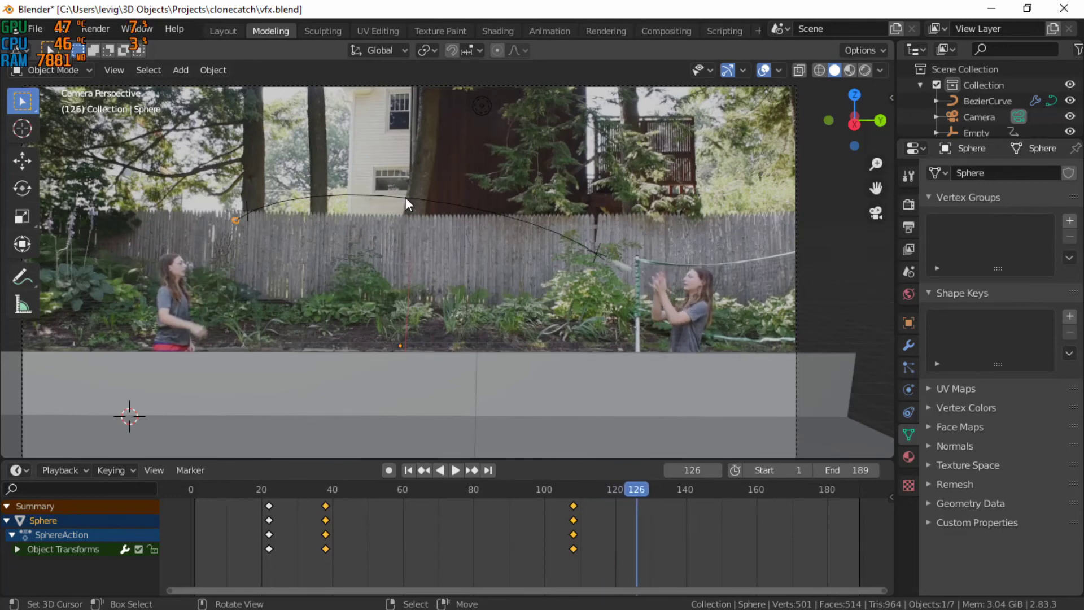
key(Left)
key(g)
key(y)
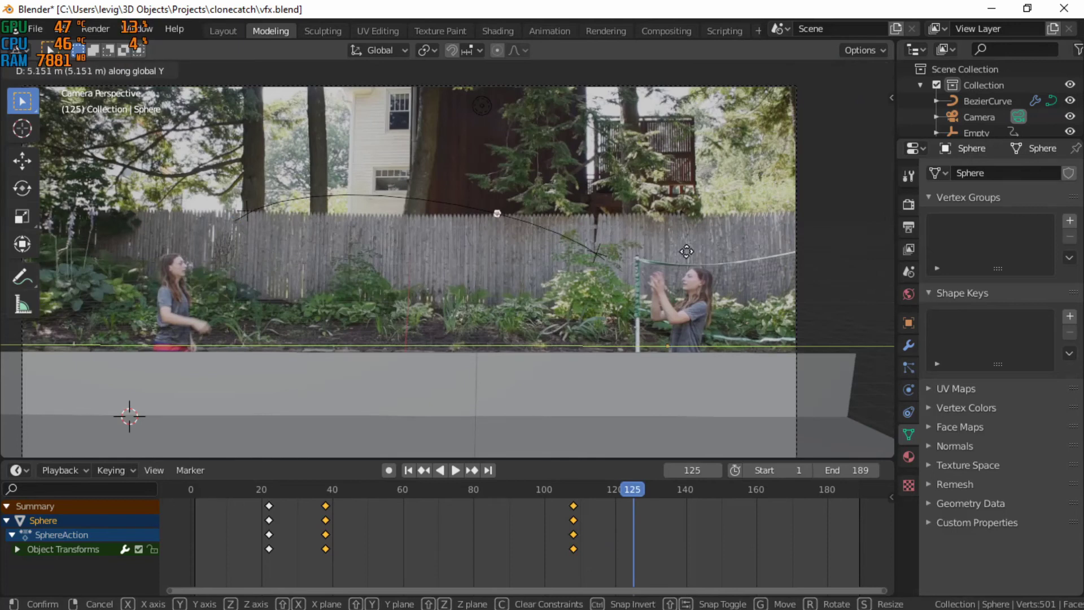
click(789, 287)
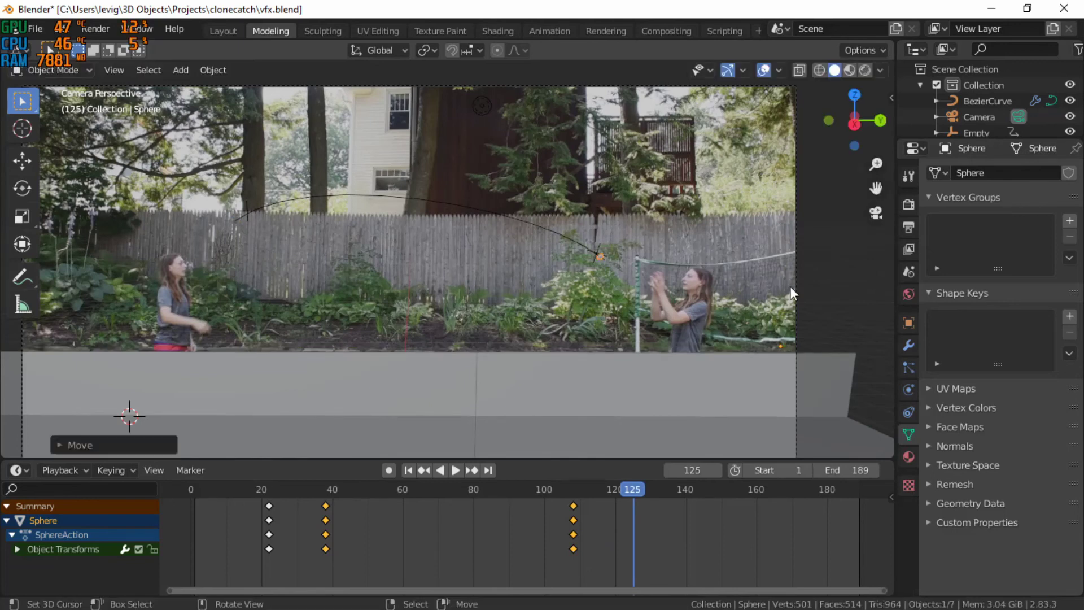
key(i)
click(787, 286)
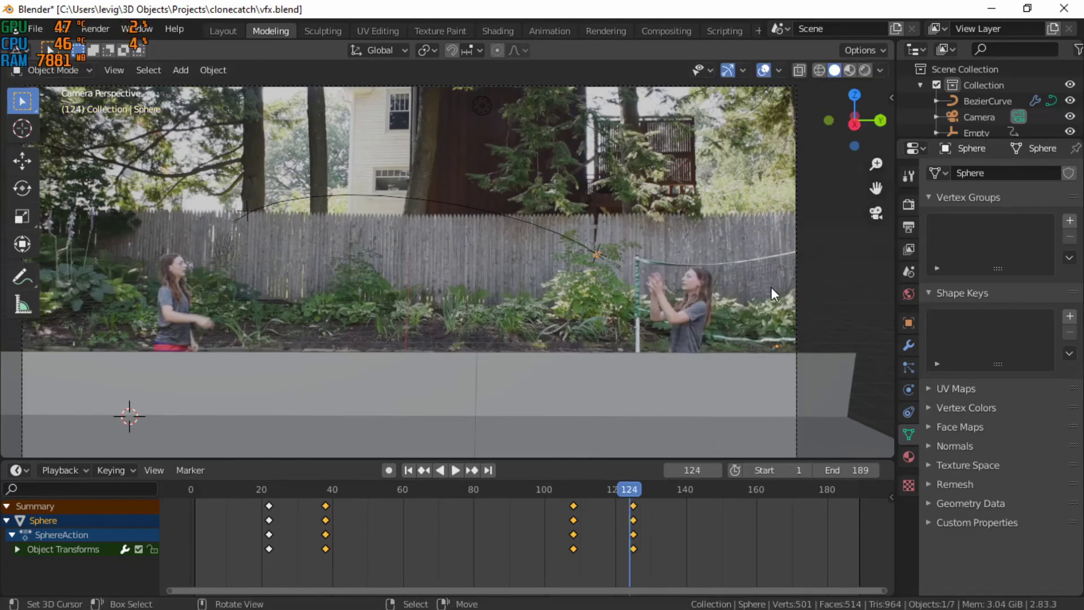
Step: Play the animation from the first frame to check the ball's motion through both throws
key(shift+Left)
key(space)
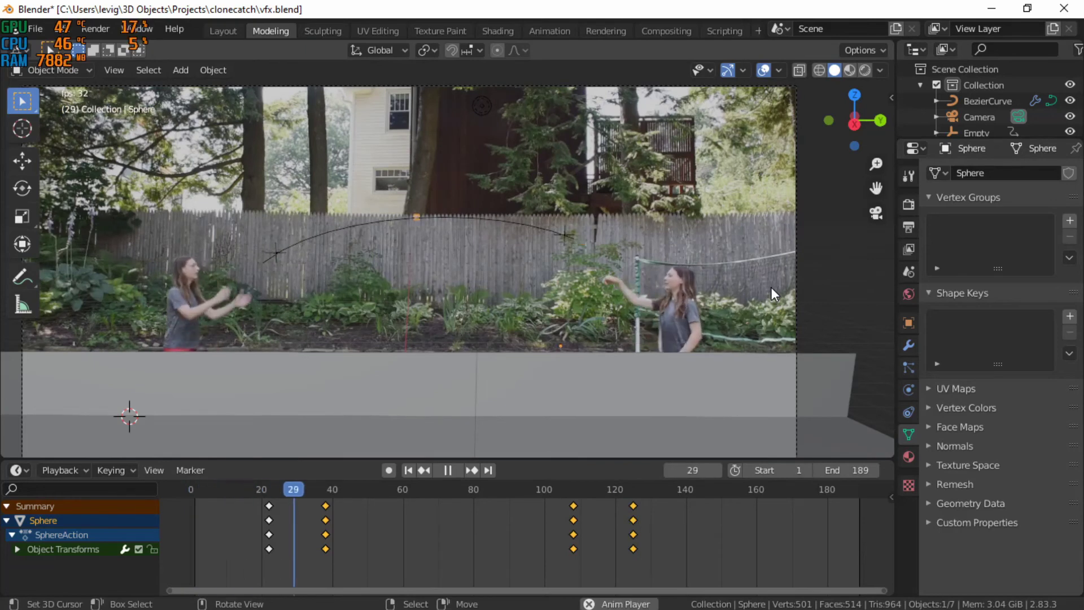
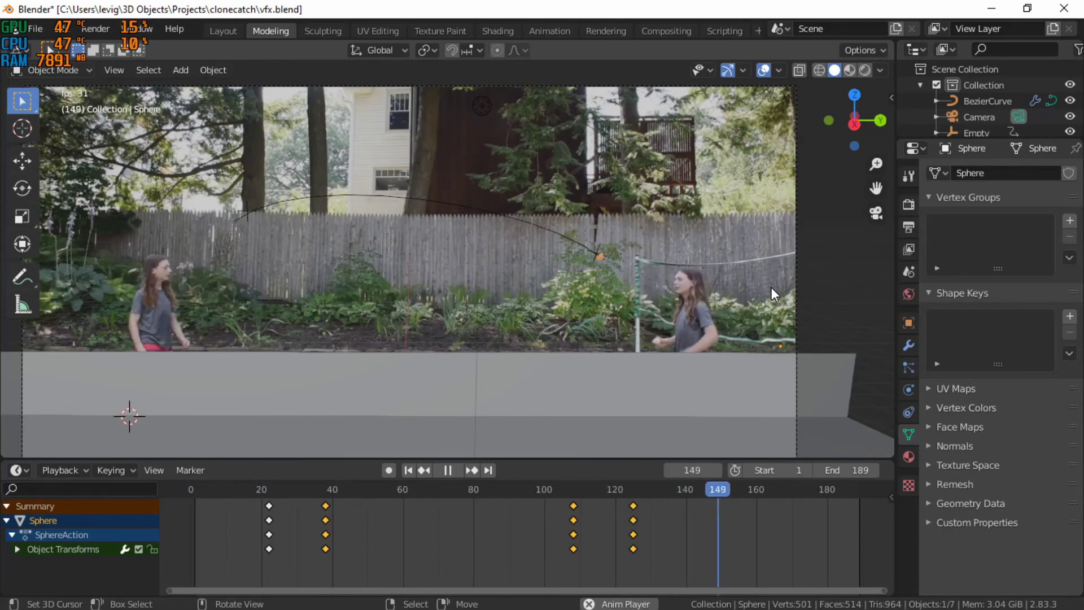
key(space)
middle_drag(632, 527, 662, 533)
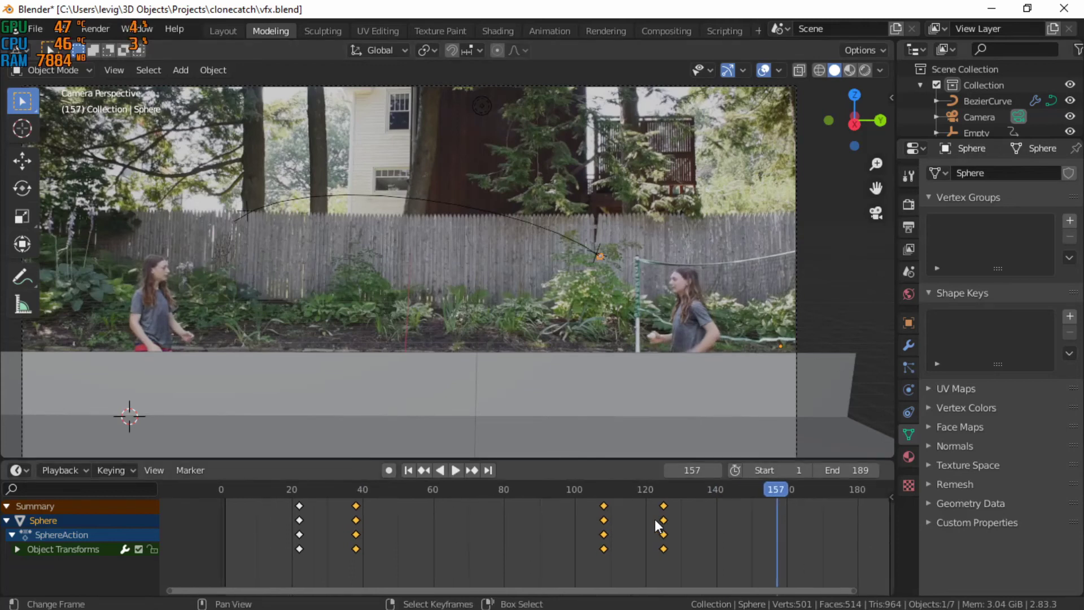
drag(642, 492, 444, 504)
key(space)
drag(525, 499, 226, 500)
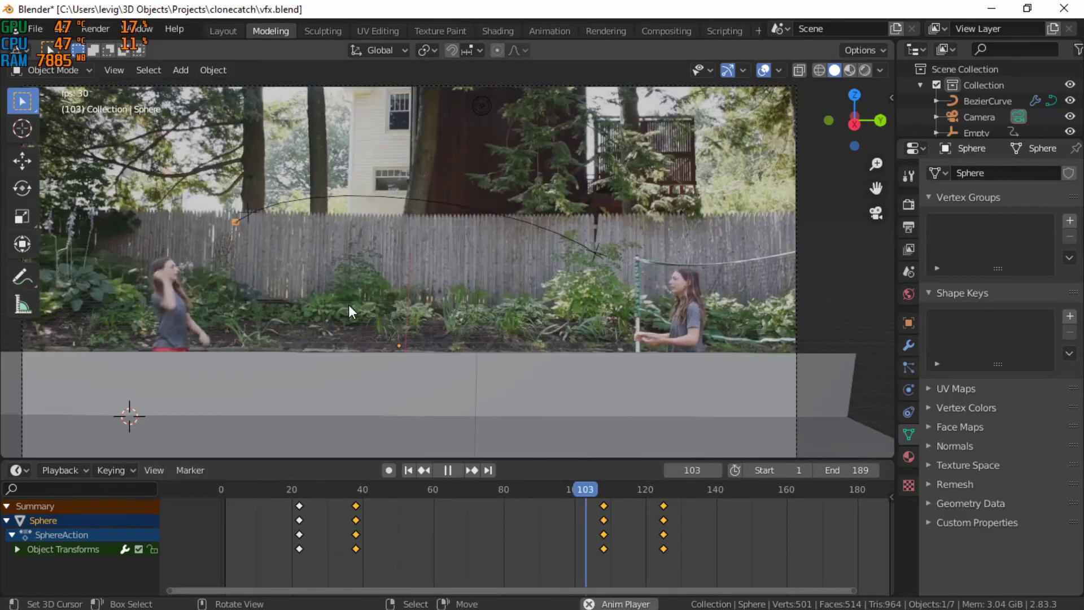
key(space)
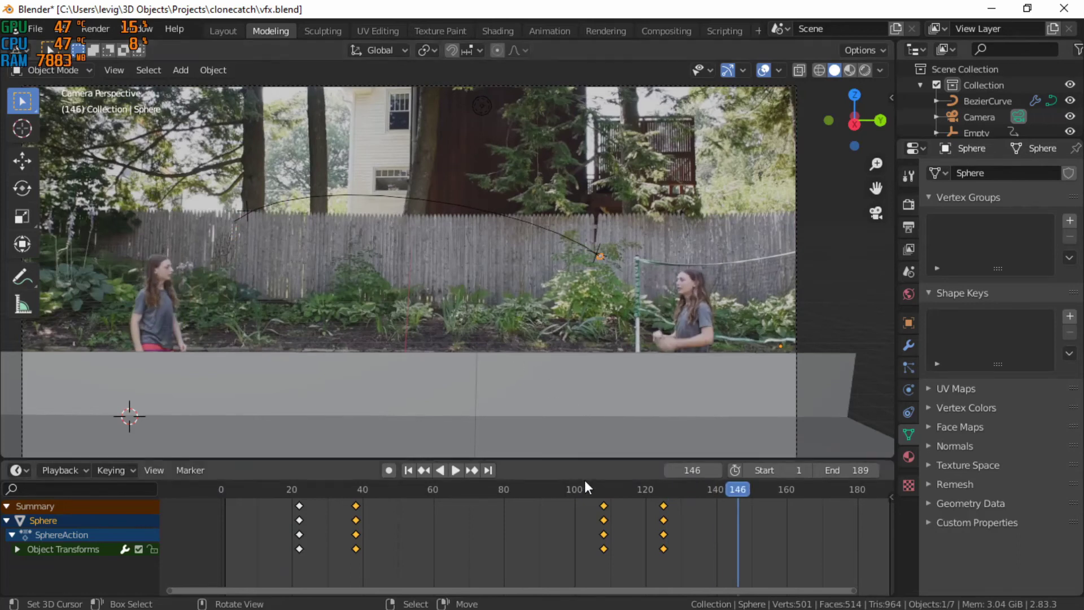
Step: Replay the second throw from frame 103 and pause at frame 118 to check the ball's speed
key(space)
mouse_move(588, 489)
mouse_down()
mouse_move(642, 490)
mouse_move(580, 487)
mouse_up()
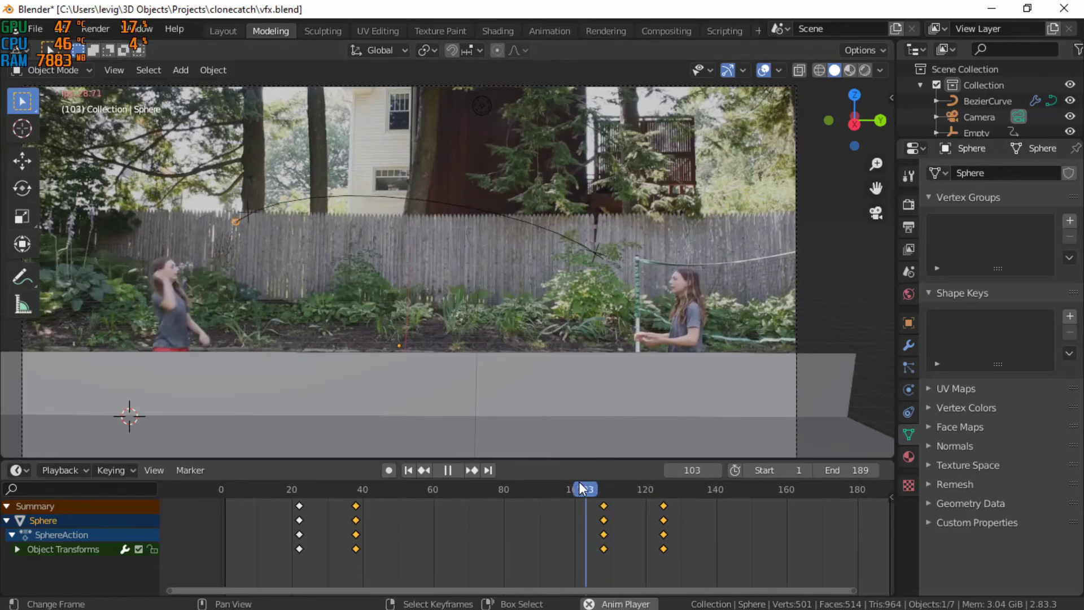
key(space)
key(space)
drag(683, 492, 638, 476)
key(space)
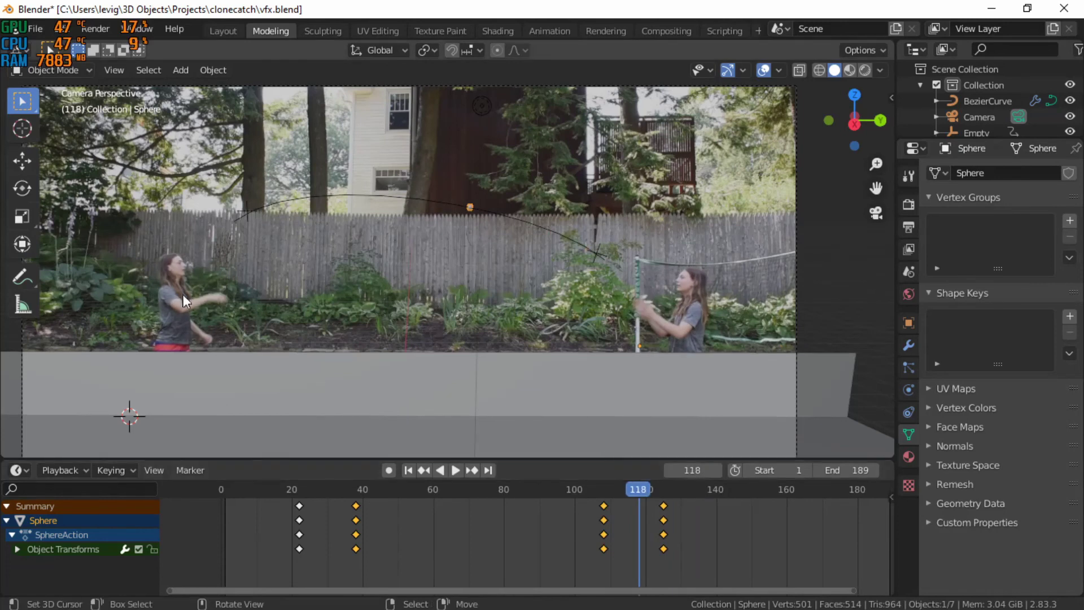
Step: Replace the timeline with a taller area split off the viewport, showing the Graph Editor zoomed to the keyframes at frames 108 and 125
drag(113, 459, 113, 499)
drag(4, 499, 7, 418)
drag(19, 457, 11, 520)
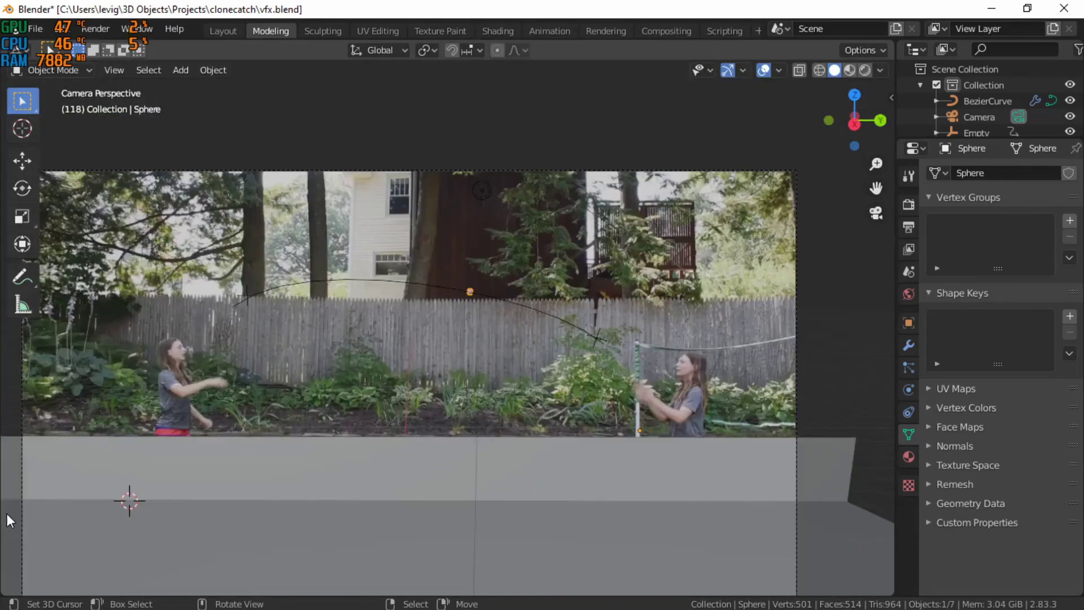
drag(6, 589, 20, 362)
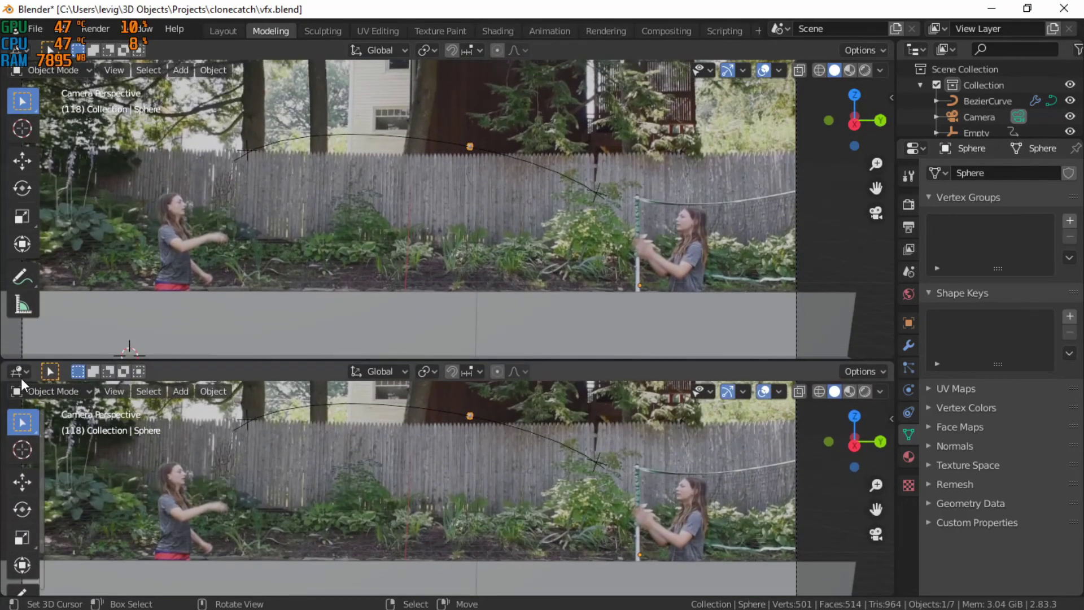
click(21, 372)
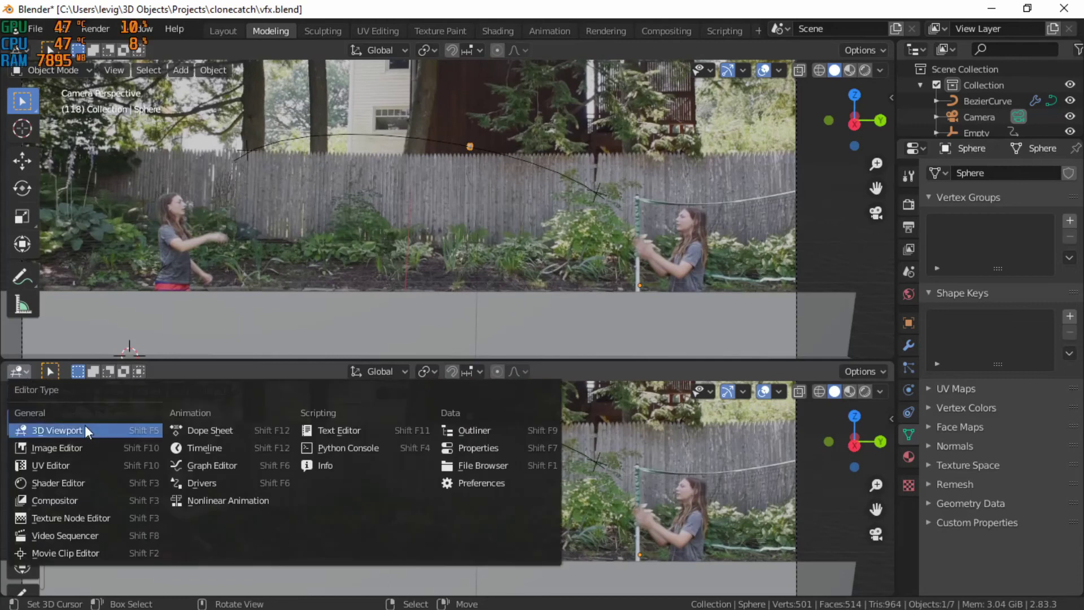
click(182, 466)
ctrl+middle_drag(610, 448, 508, 504)
scroll(623, 506, up, 3)
scroll(489, 508, up, 9)
ctrl+middle_drag(578, 499, 565, 491)
scroll(578, 509, up, 1)
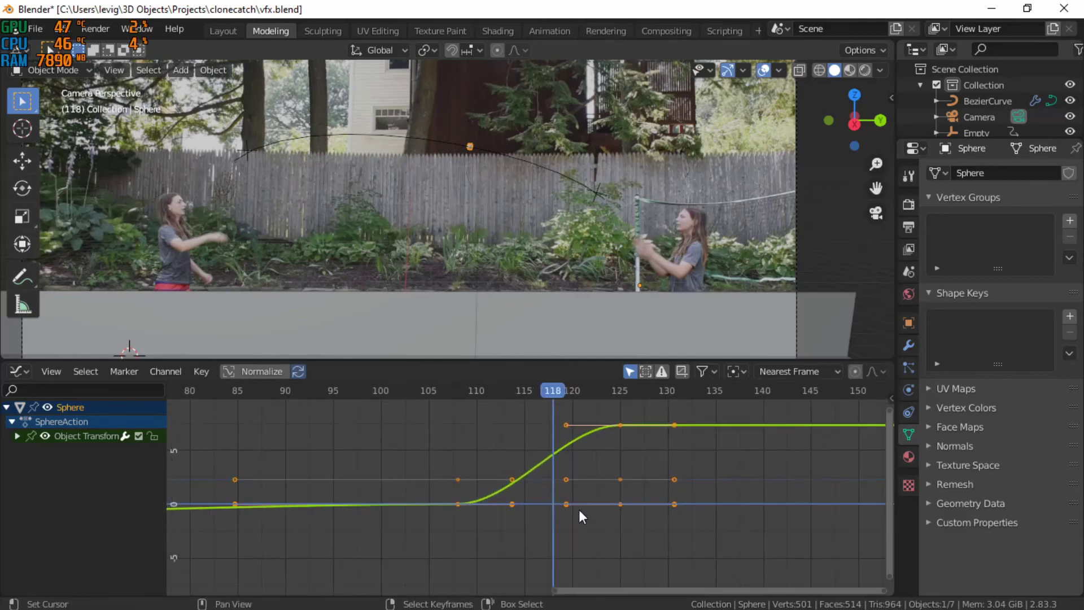
Step: Reshape the sphere's Y location curve at frame 108 by shortening the keyframe's incoming handle and raising its outgoing handle
click(568, 451)
click(459, 503)
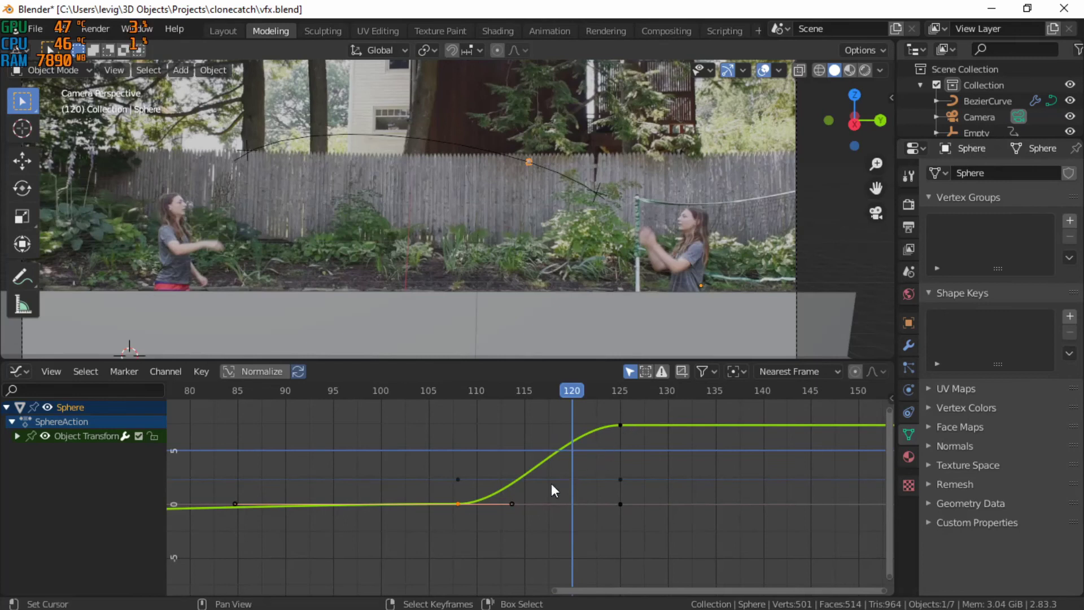
drag(514, 501, 511, 484)
key(Escape)
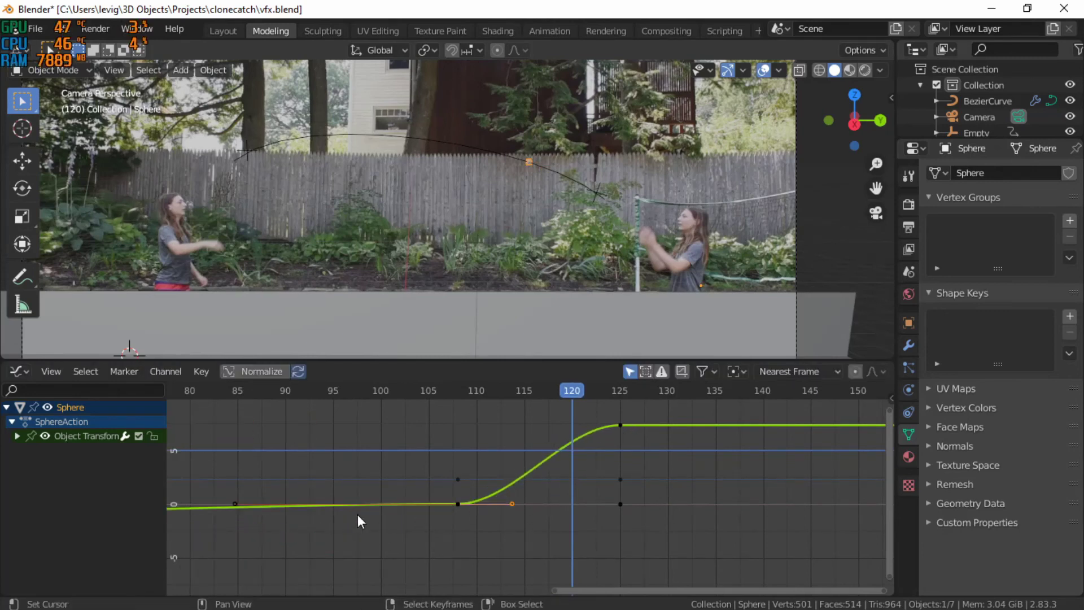
click(241, 498)
click(446, 504)
click(465, 507)
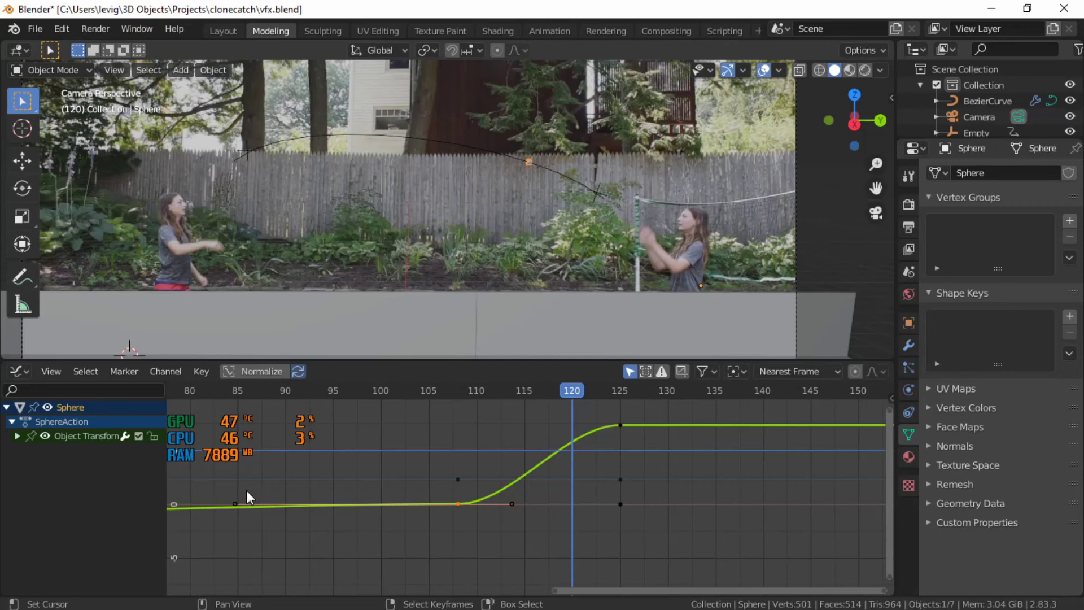
drag(238, 502, 511, 477)
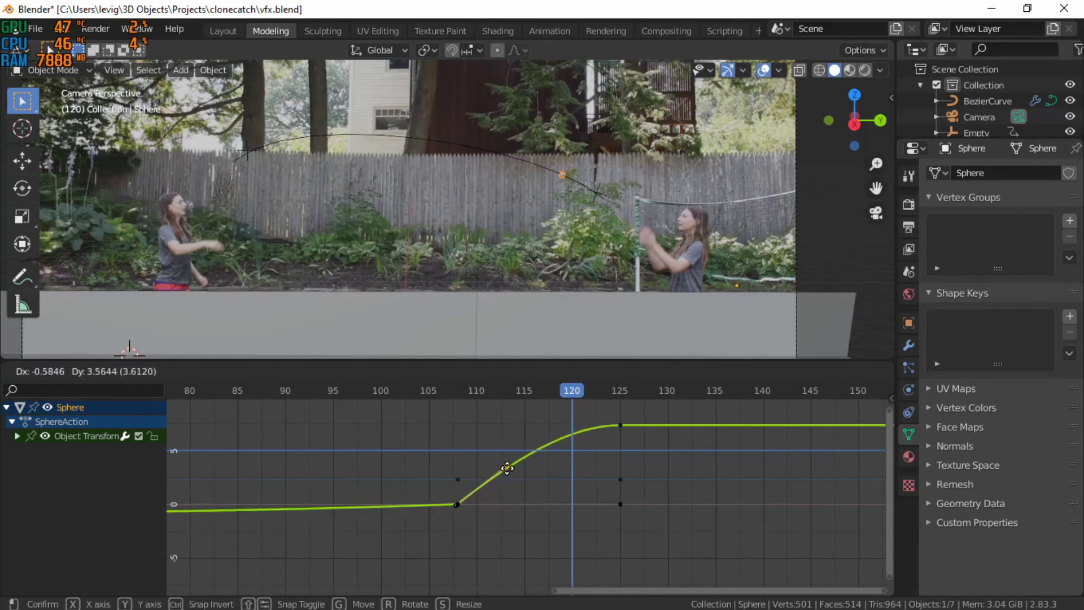
drag(501, 463, 502, 493)
Step: Pull the incoming handle of the frame 125 keyframe down to about frame 115 for a steady speed into the catch
click(621, 425)
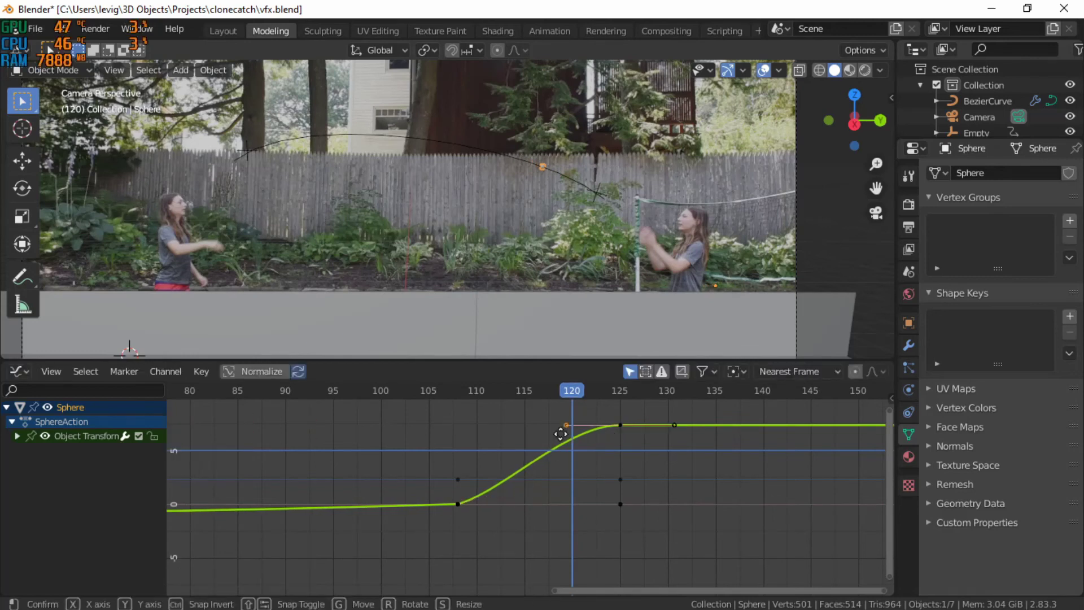
drag(566, 429, 523, 469)
click(520, 473)
Step: Play the second throw from frame 104 and examine the sphere's motion curve across all four keyframes
click(422, 391)
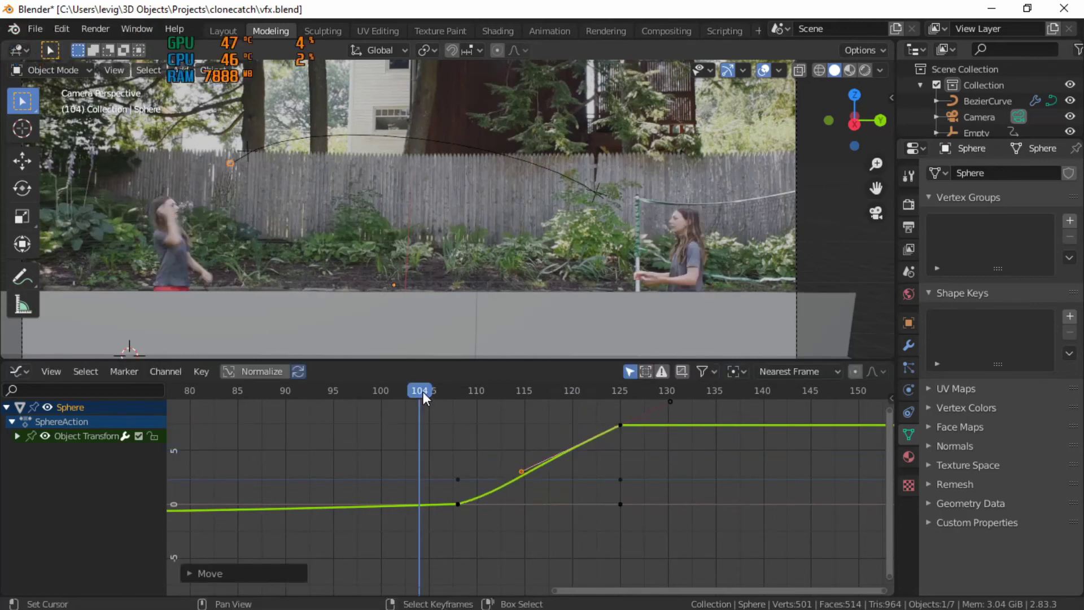
key(space)
key(space)
scroll(452, 432, down, 3)
scroll(450, 439, up, 5)
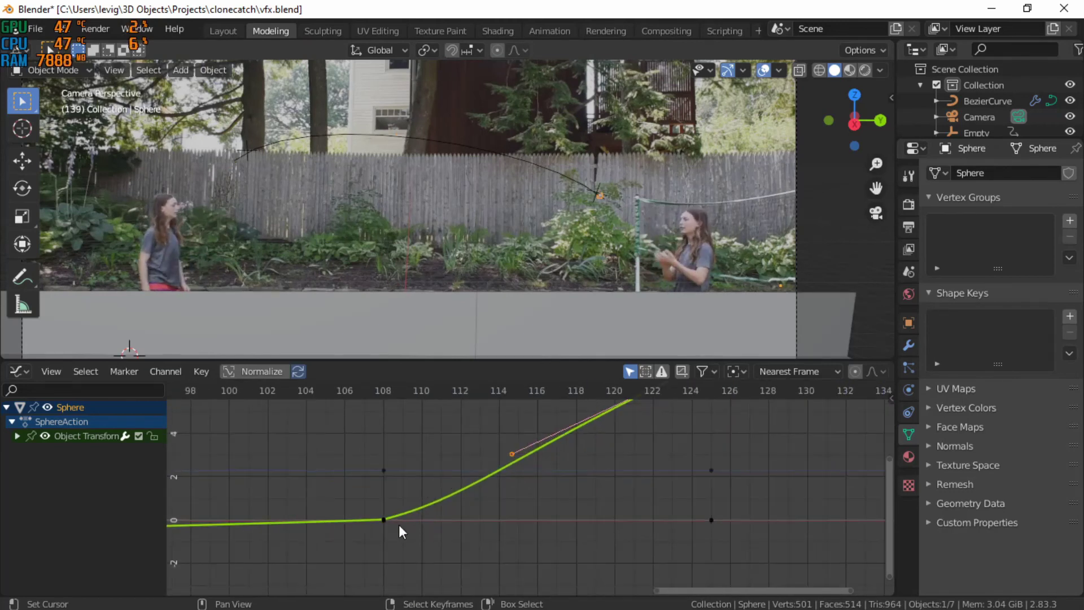
scroll(575, 447, down, 1)
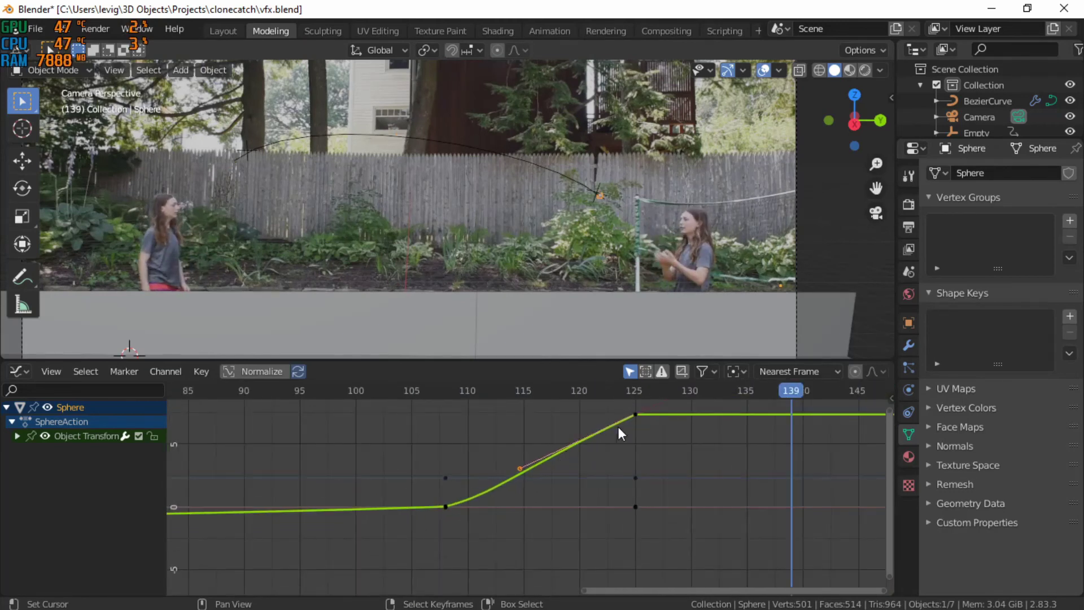
scroll(534, 452, down, 2)
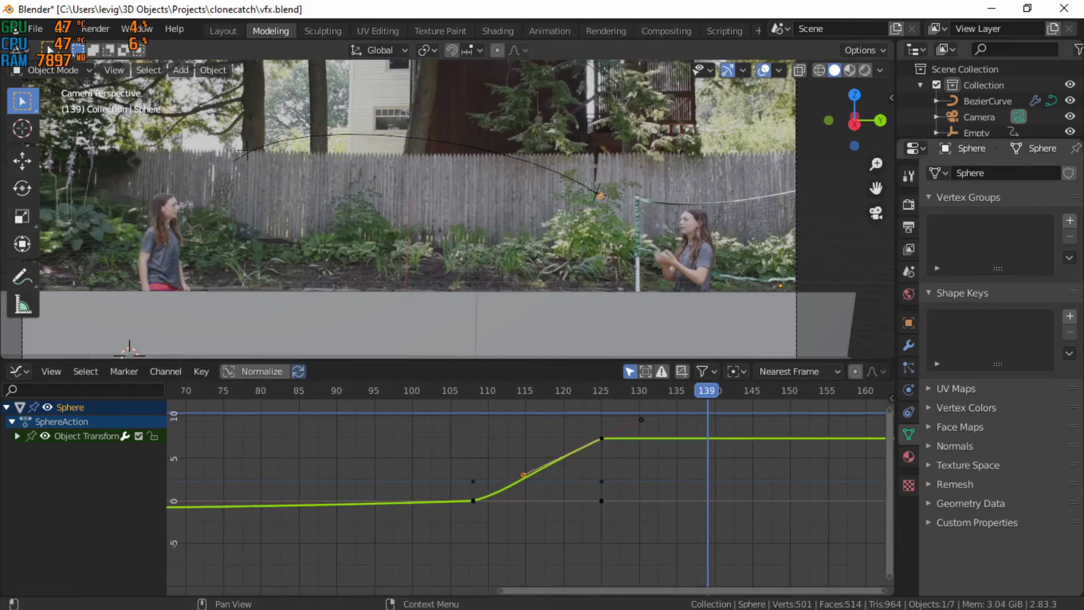
scroll(510, 454, down, 4)
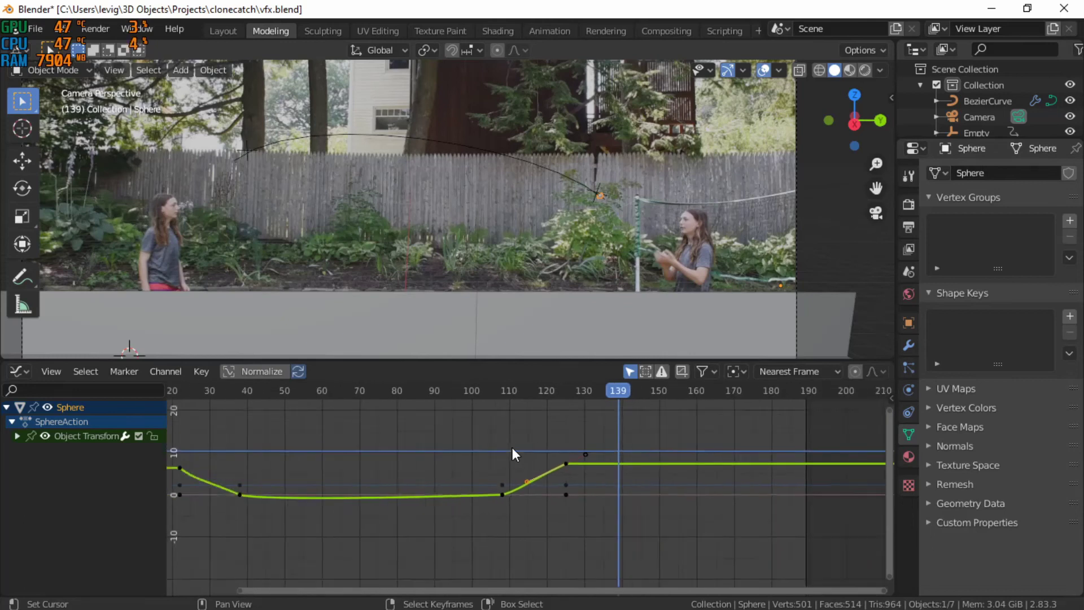
scroll(512, 447, down, 2)
scroll(441, 429, up, 1)
middle_drag(442, 429, 545, 432)
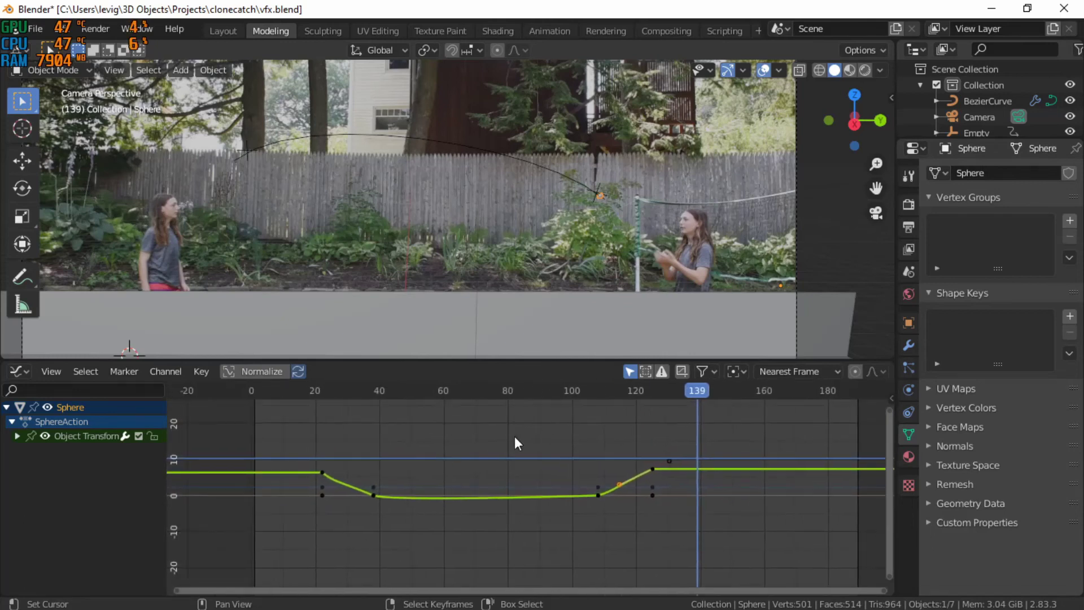
Step: Switch the Graph Editor back to the Timeline and reduce its height to enlarge the viewport
click(51, 371)
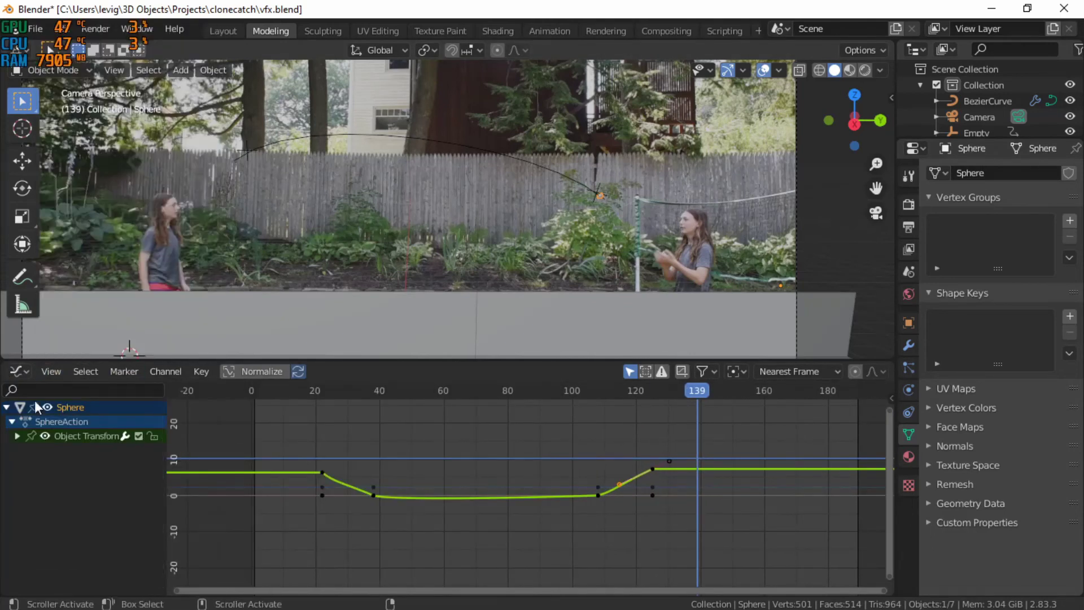
click(25, 374)
click(194, 450)
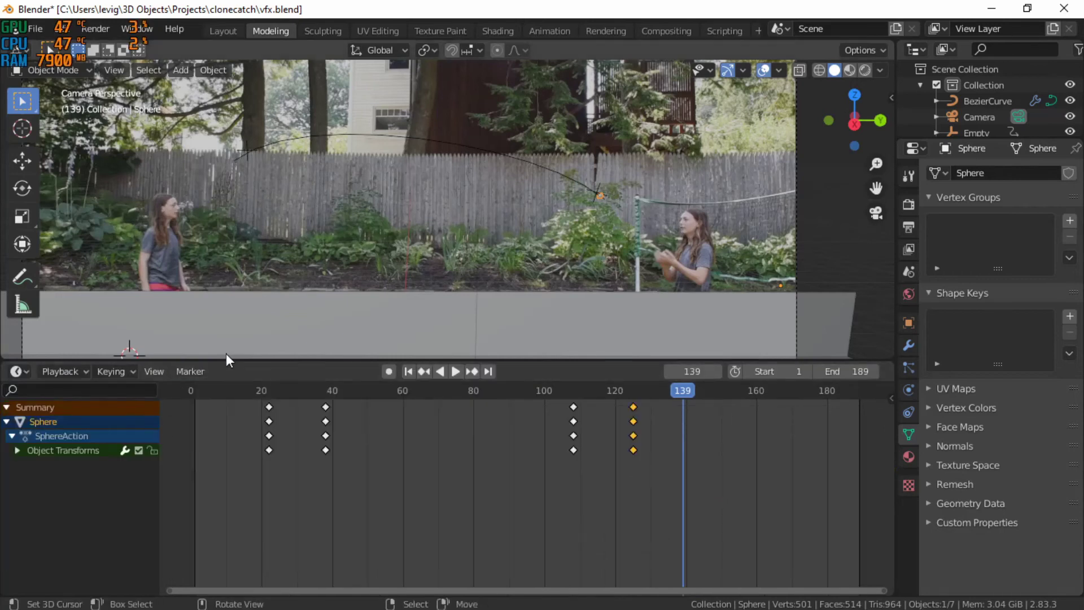
drag(243, 362, 218, 515)
Step: Play the full animation repeatedly from near the start to check the timing of both throws
click(196, 547)
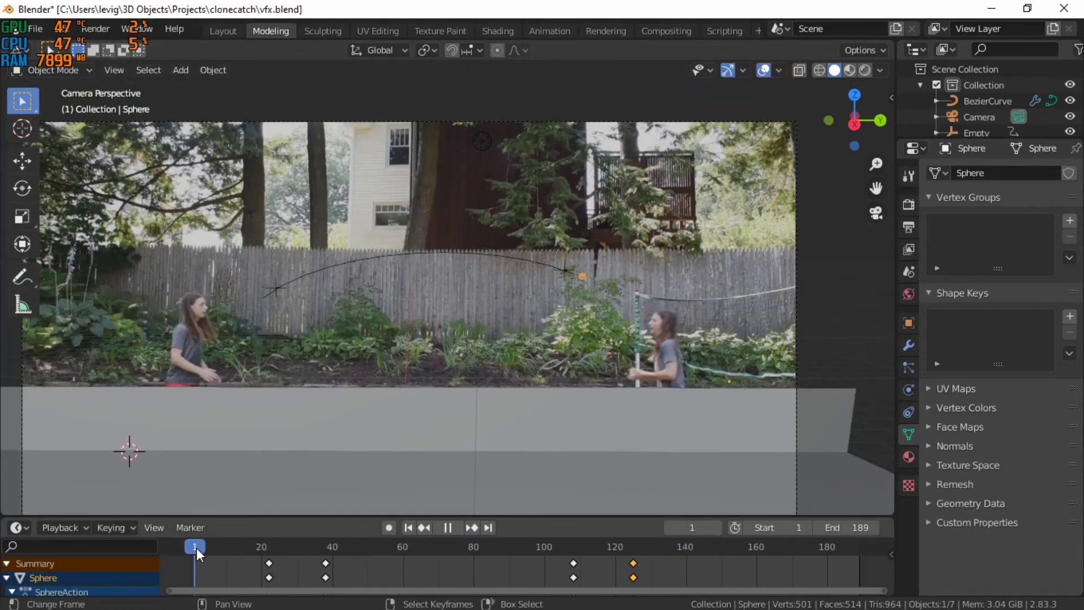
key(space)
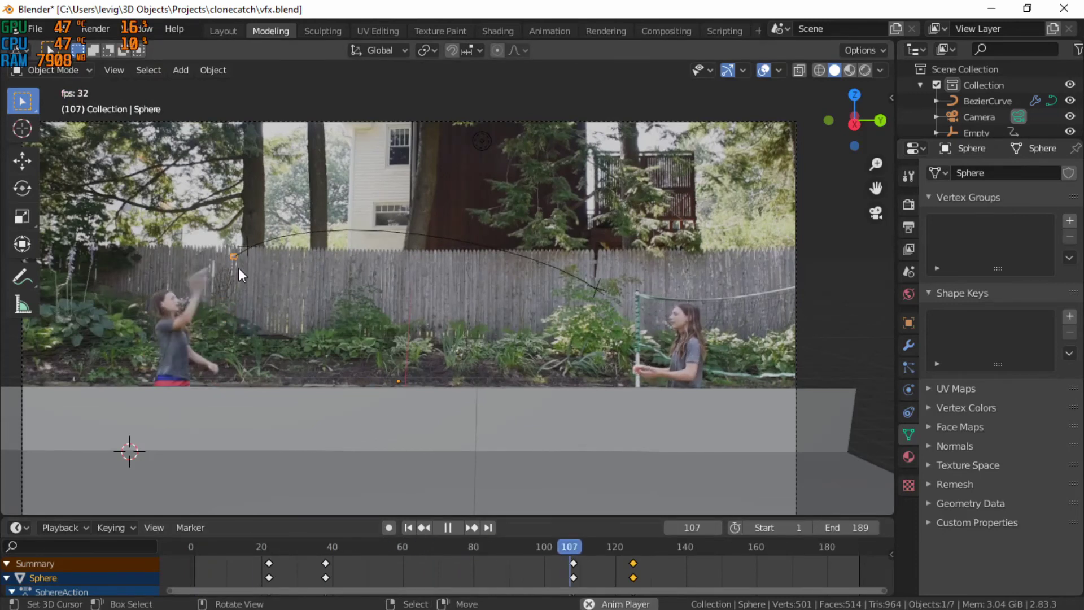
key(space)
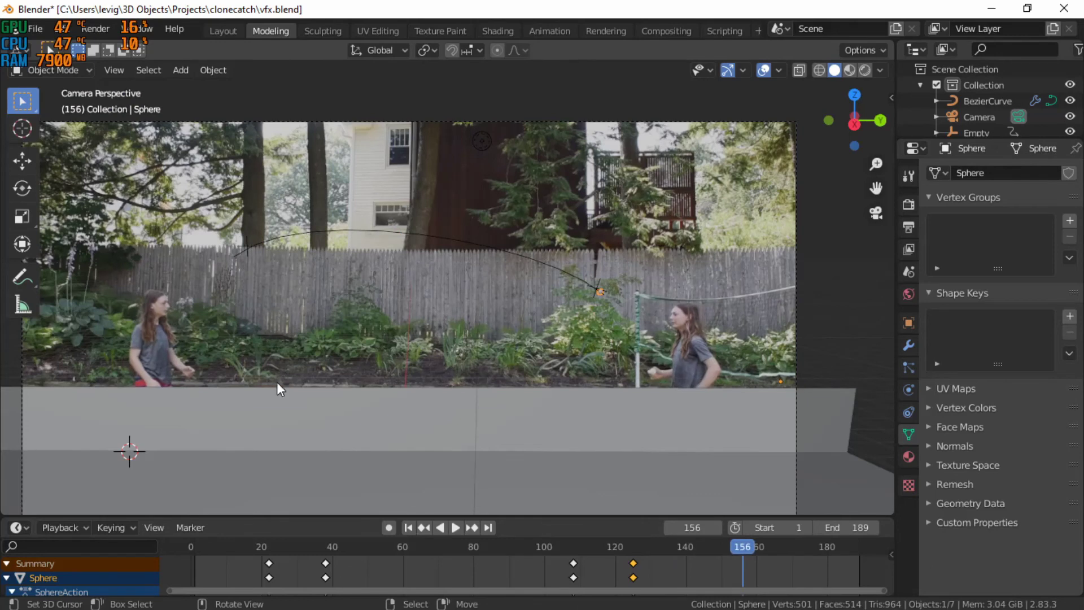
click(238, 543)
key(space)
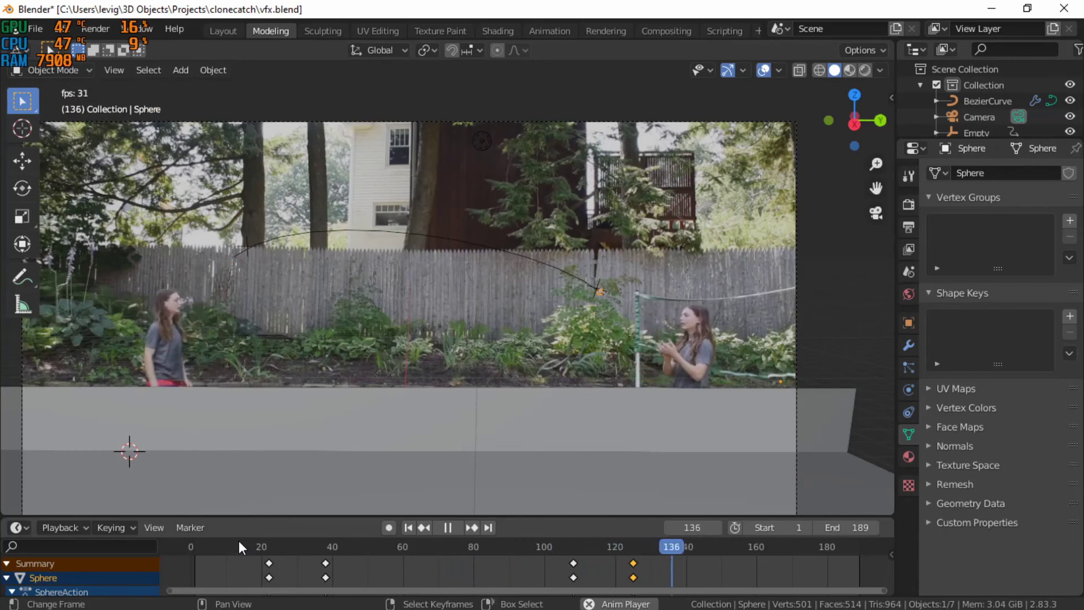
key(space)
drag(605, 556, 195, 558)
key(space)
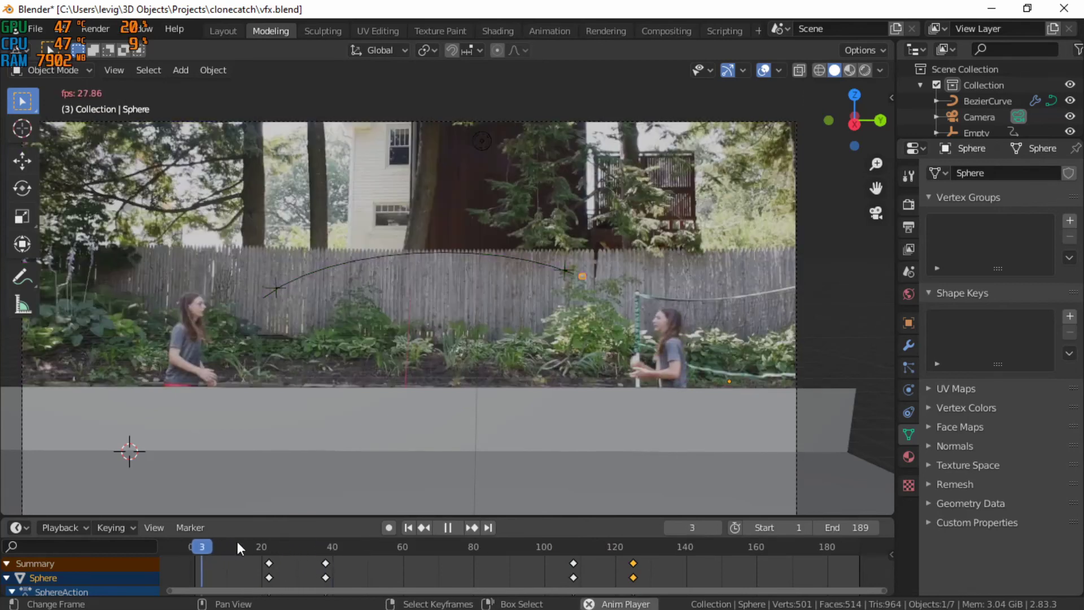
Step: At frame 39, move the sphere about -6.85 m along global Y out of the shot and insert a keyframe
key(space)
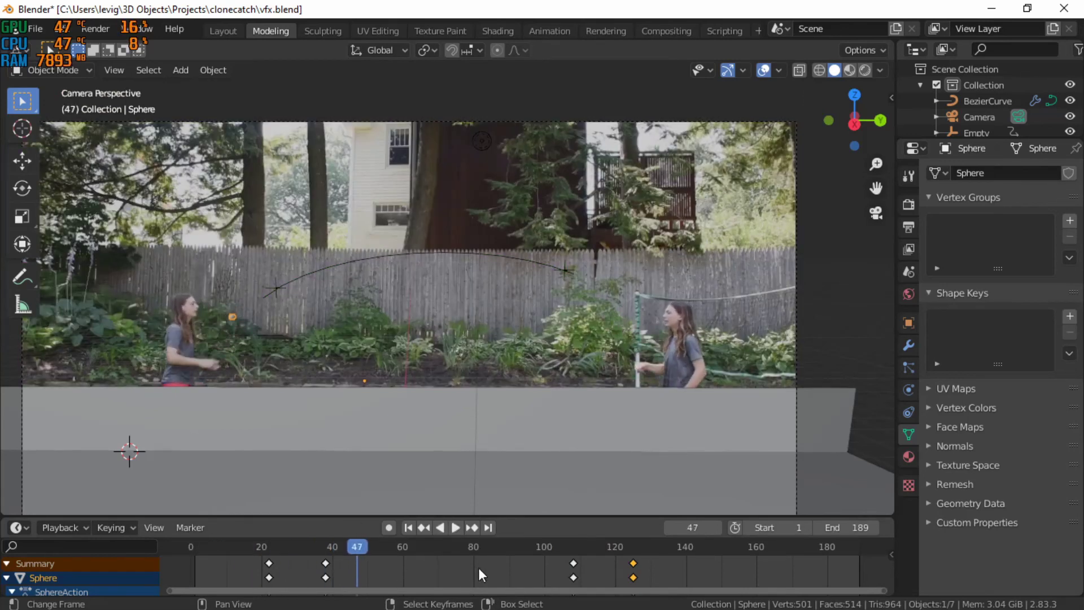
click(327, 552)
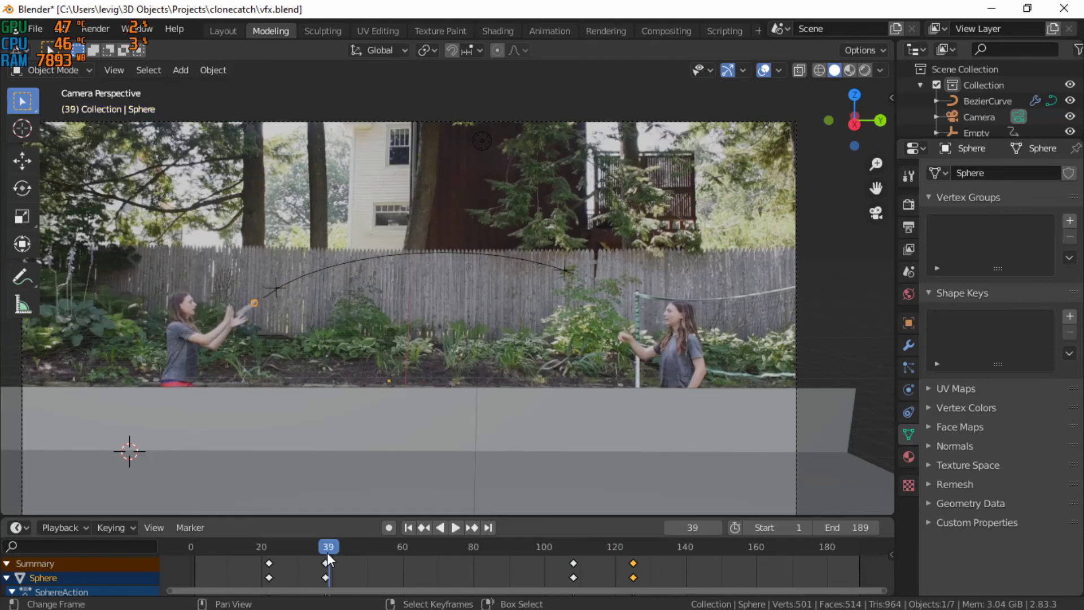
scroll(340, 367, up, 3)
shift+middle_drag(340, 367, 565, 340)
scroll(495, 315, down, 3)
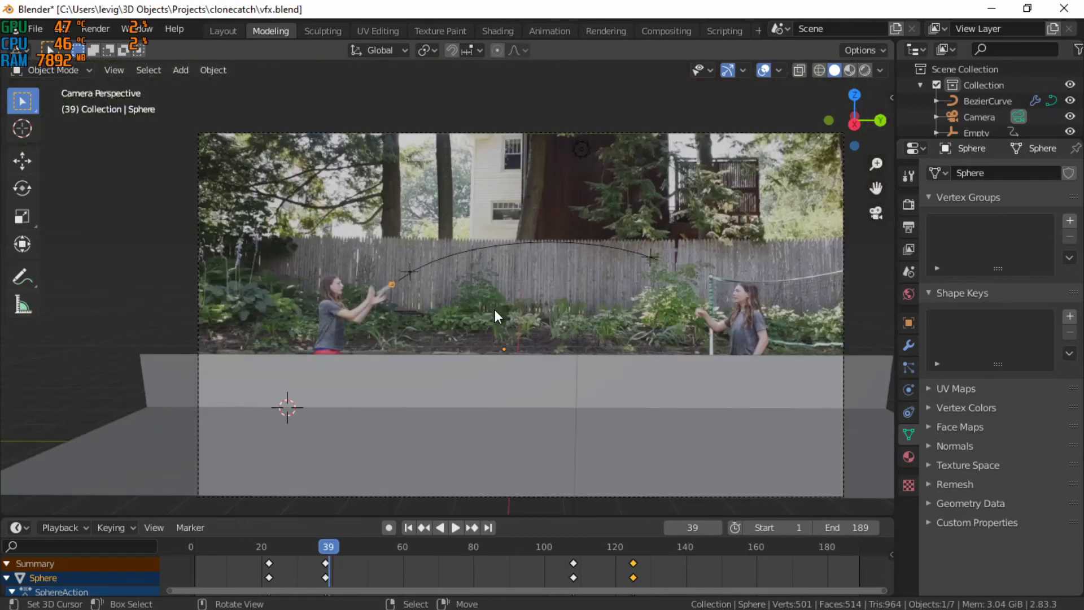
key(g)
key(y)
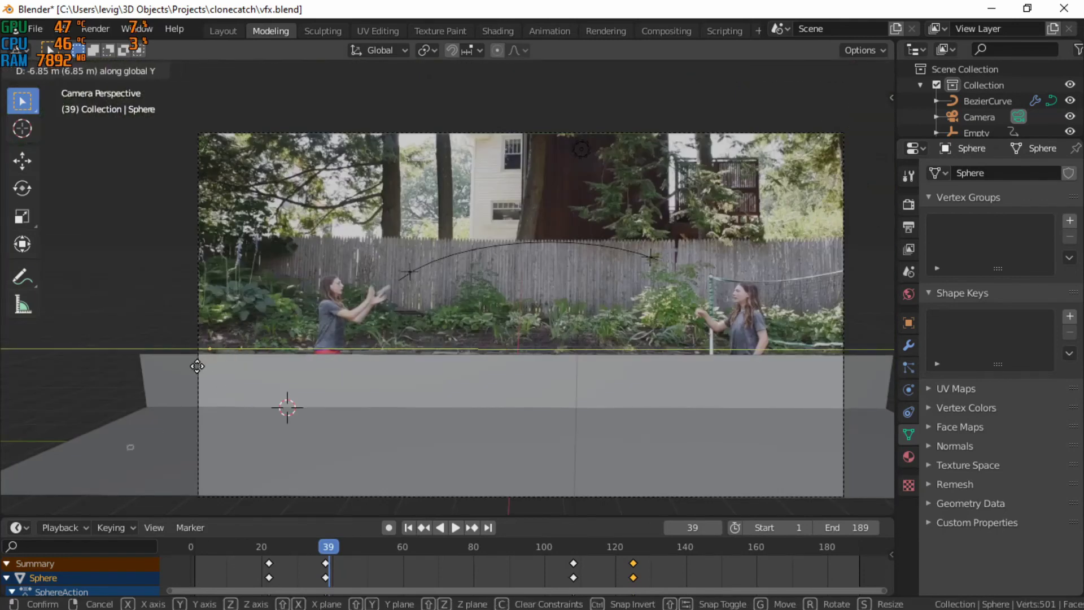
click(197, 365)
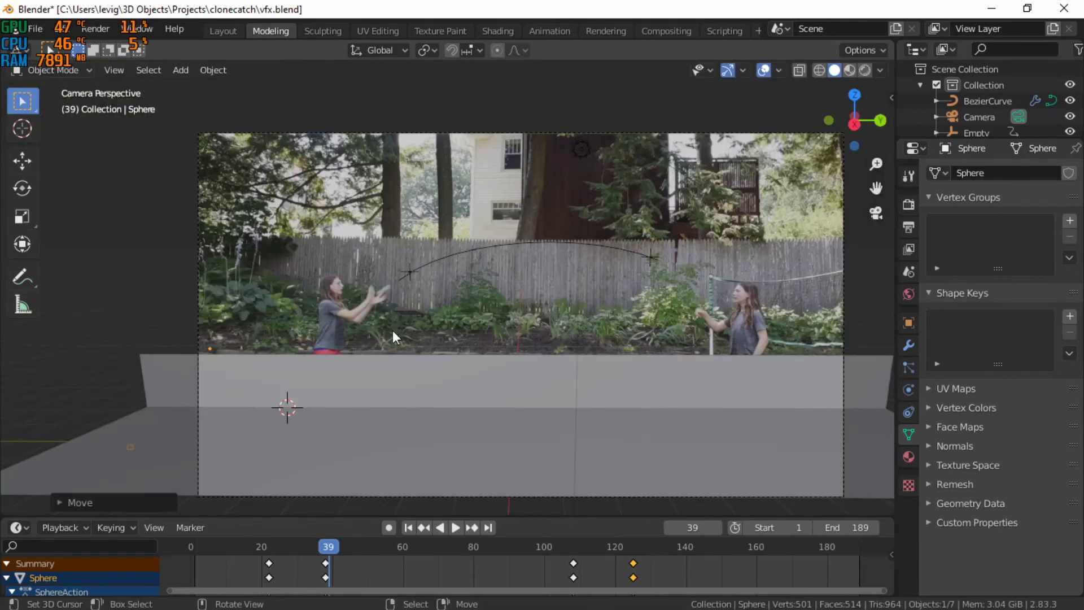
key(i)
click(503, 336)
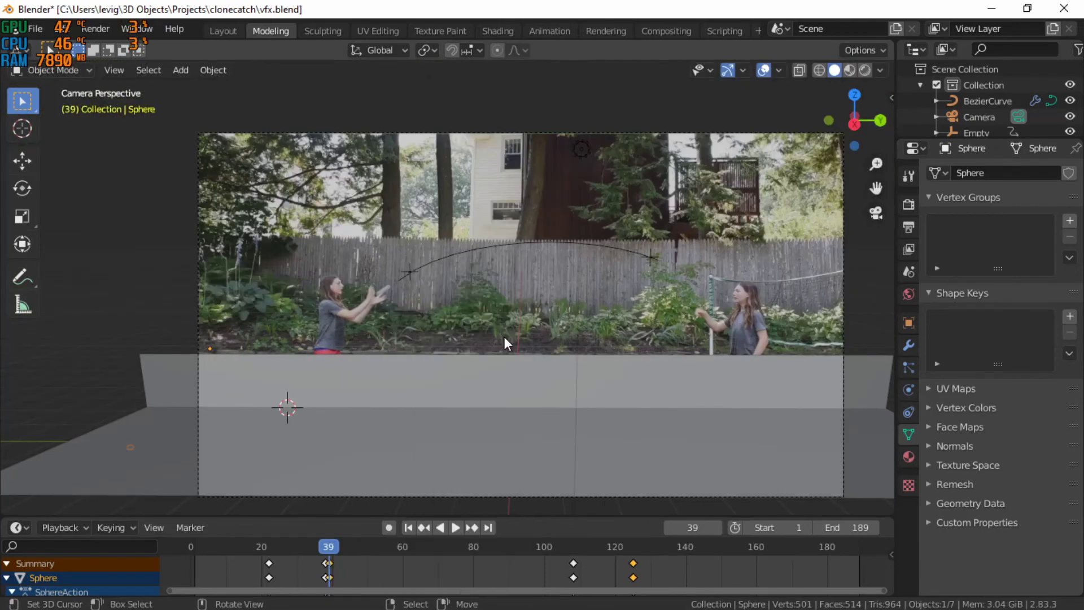
Step: Step back and forth through frames 38 to 42 to check the sphere's disappearance after the first catch
key(Left)
key(Right)
key(Left)
key(Right)
key(Right)
key(Right)
key(Right)
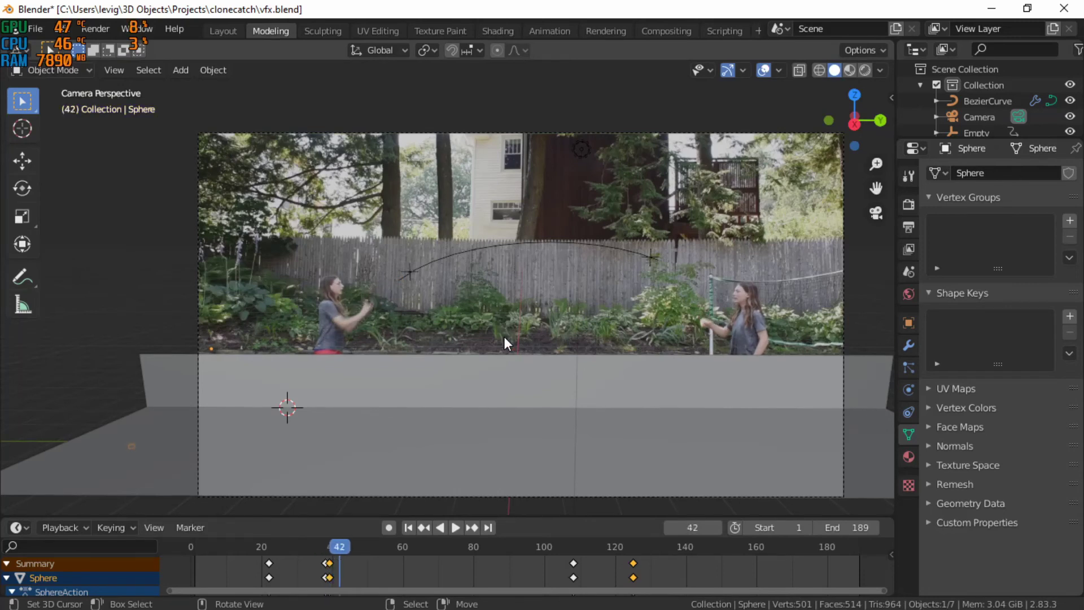
Step: At frame 21, move the sphere along global Y past the thrower on the +Y side until out of shot, and insert a keyframe
key(Down)
key(Down)
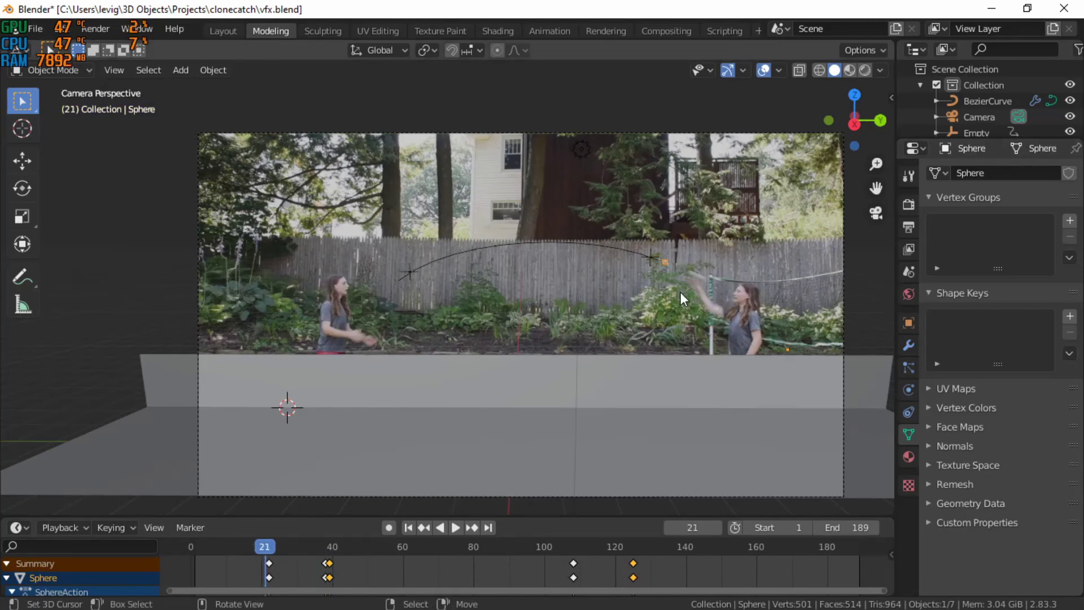
key(g)
key(y)
click(14, 353)
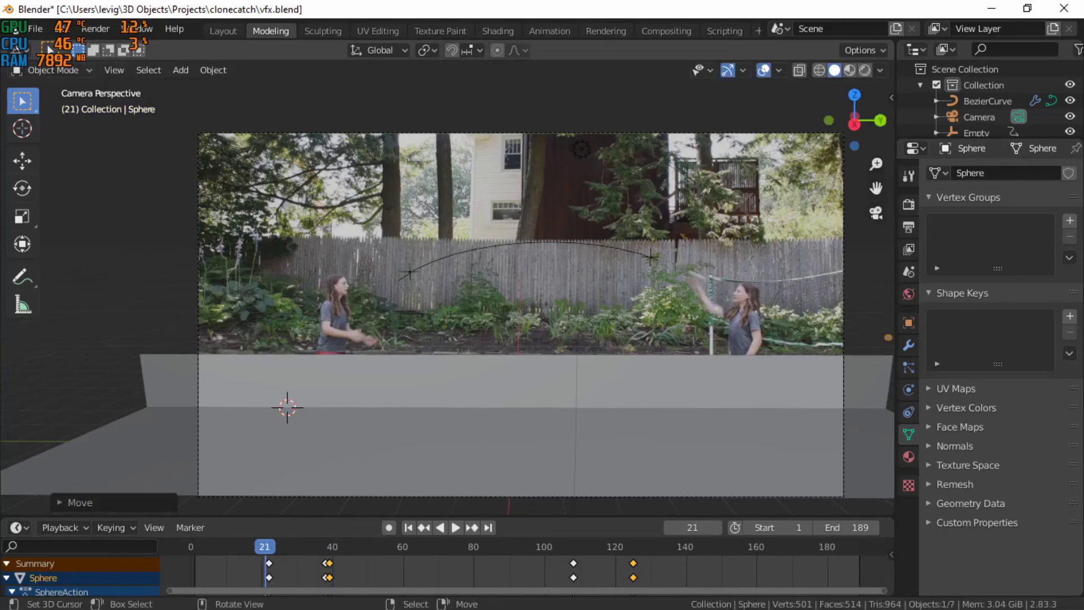
key(i)
click(395, 293)
Step: At frame 107, move the sphere along global Y in the negative direction away from the second throw's start and insert a keyframe
key(space)
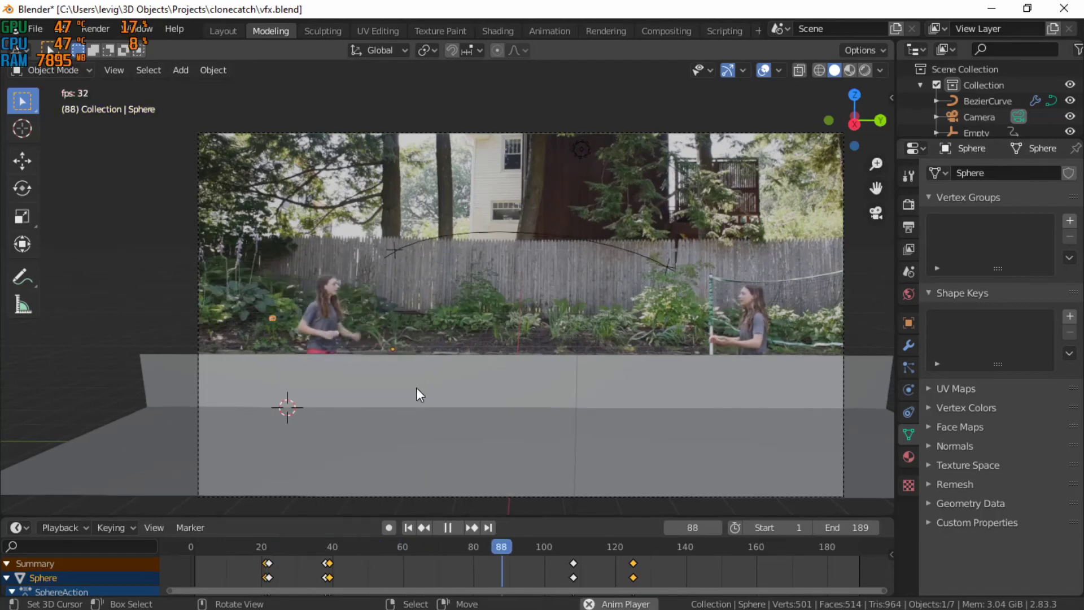
key(space)
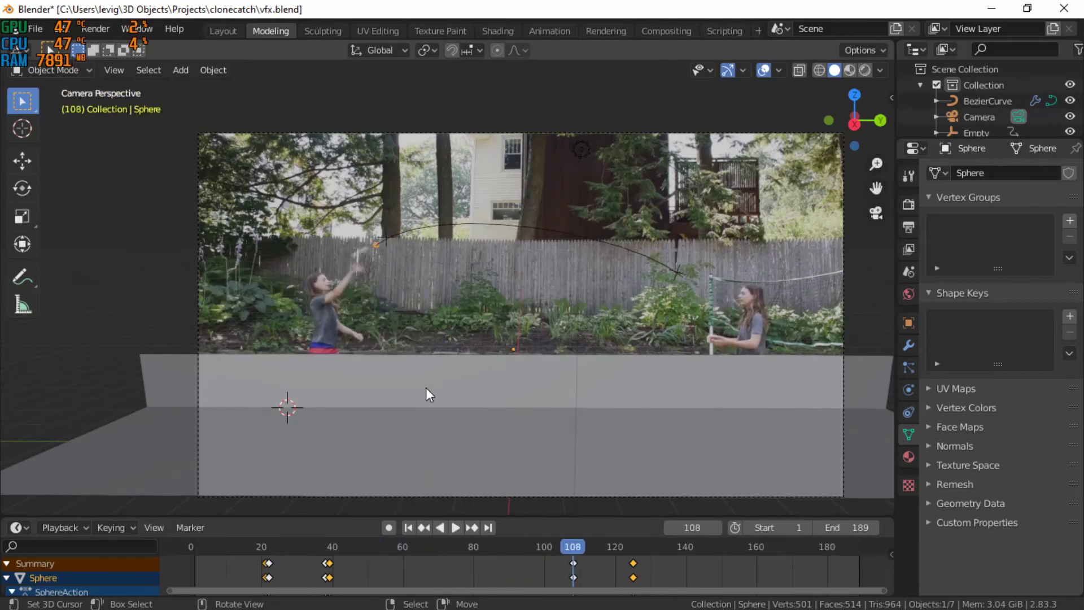
scroll(405, 361, up, 3)
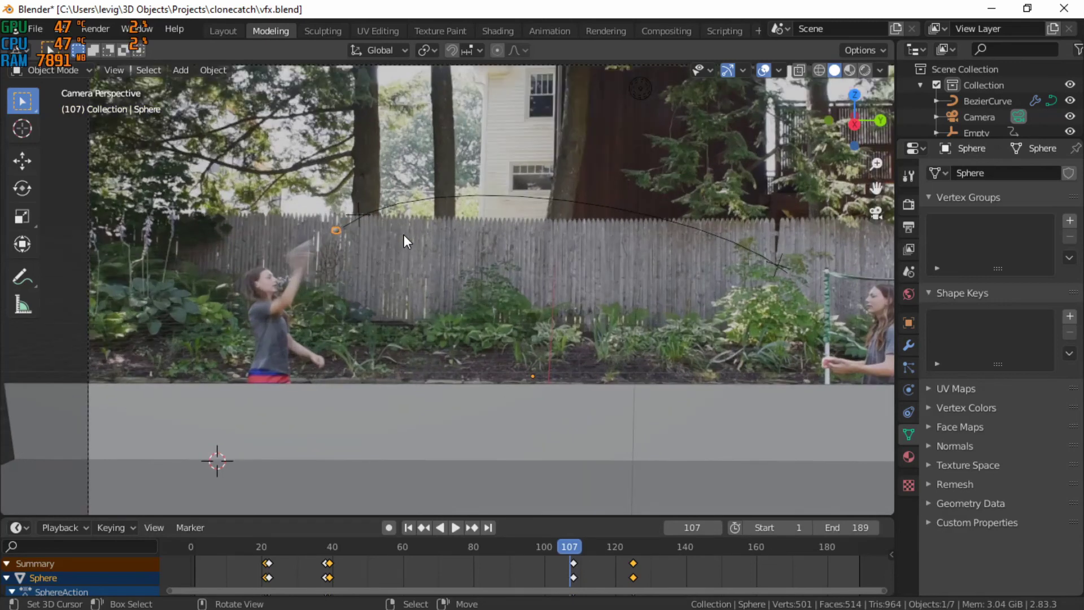
key(g)
key(x)
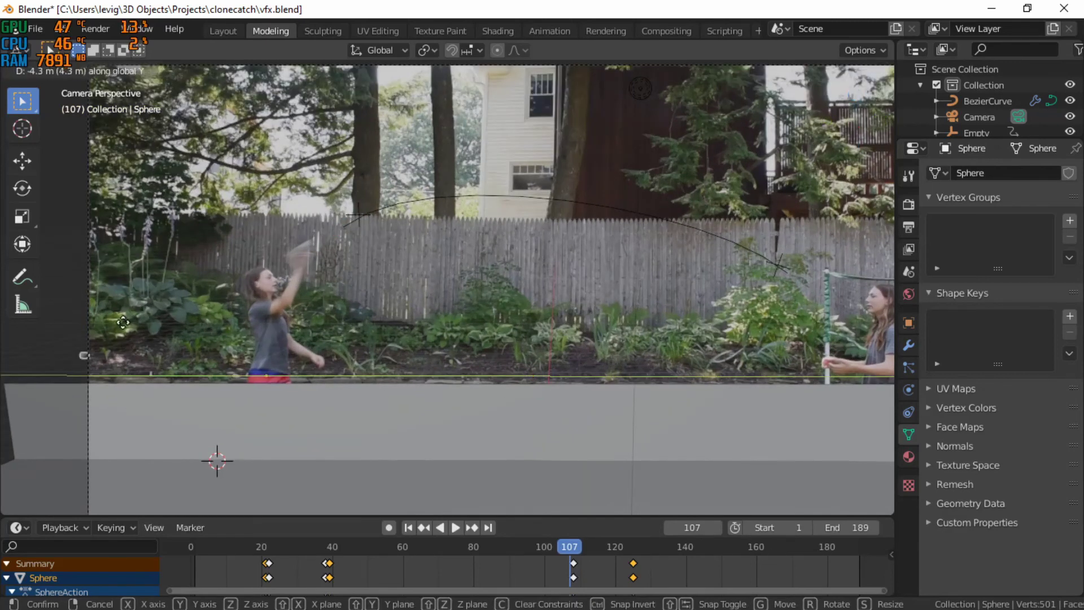
click(267, 314)
key(i)
click(404, 325)
Step: At frame 126, move the sphere along global Y in the positive direction out of the shot and insert a keyframe
key(space)
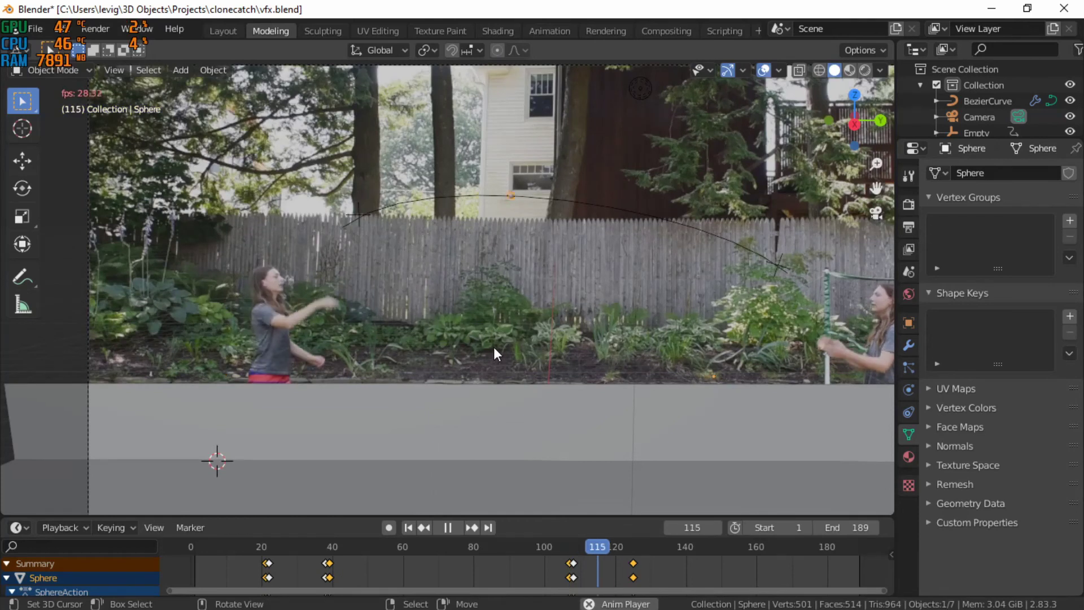
key(space)
scroll(494, 353, down, 3)
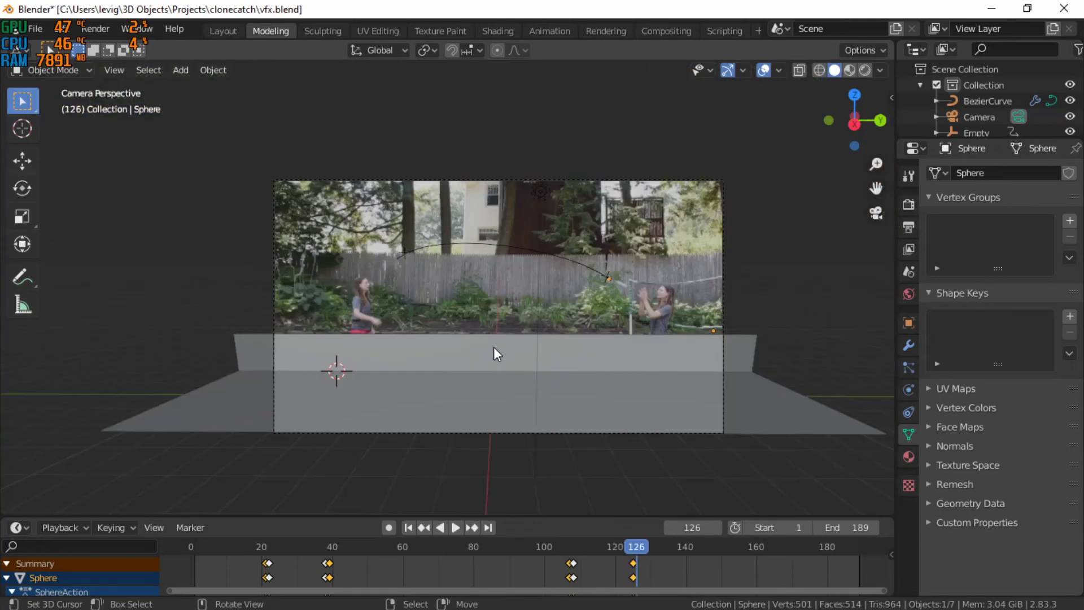
key(g)
key(y)
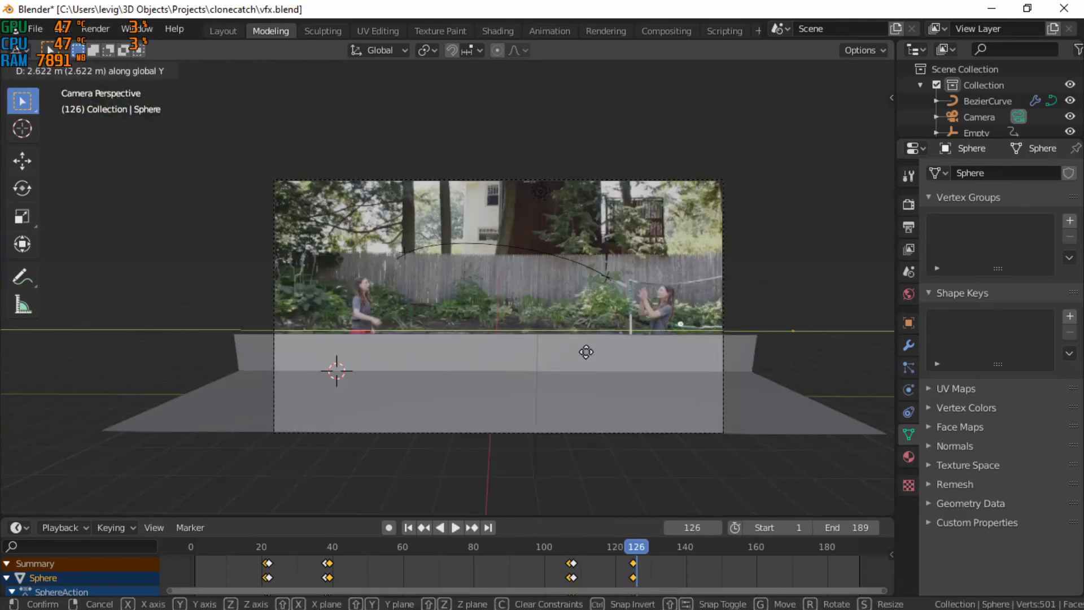
click(652, 367)
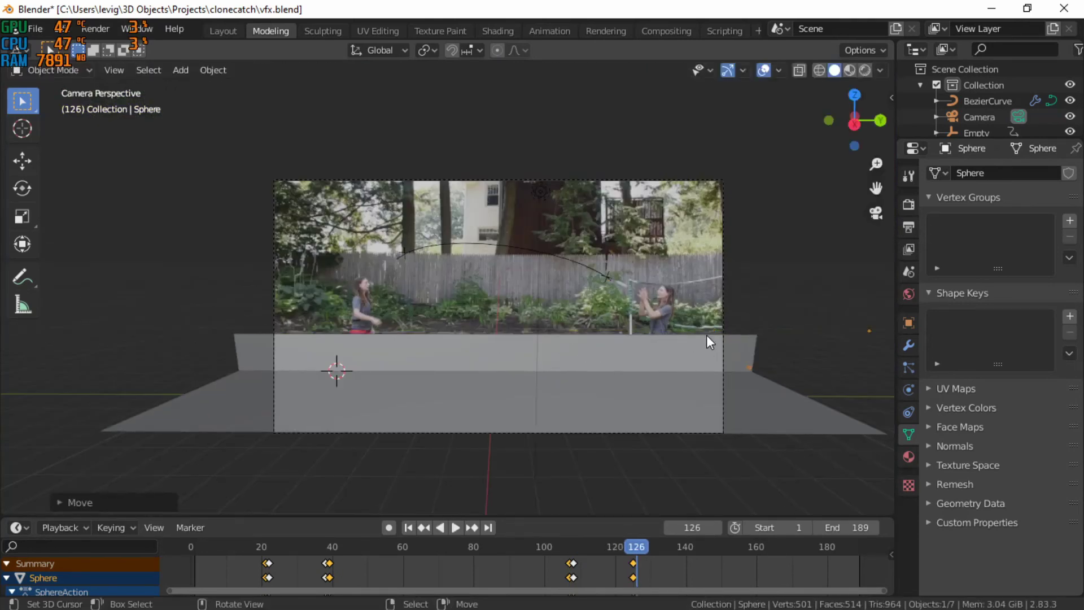
key(i)
click(764, 244)
Step: Play the animation from frame 0 to check the sphere's appearance and disappearance in both throws
drag(607, 577, 176, 565)
scroll(486, 333, up, 4)
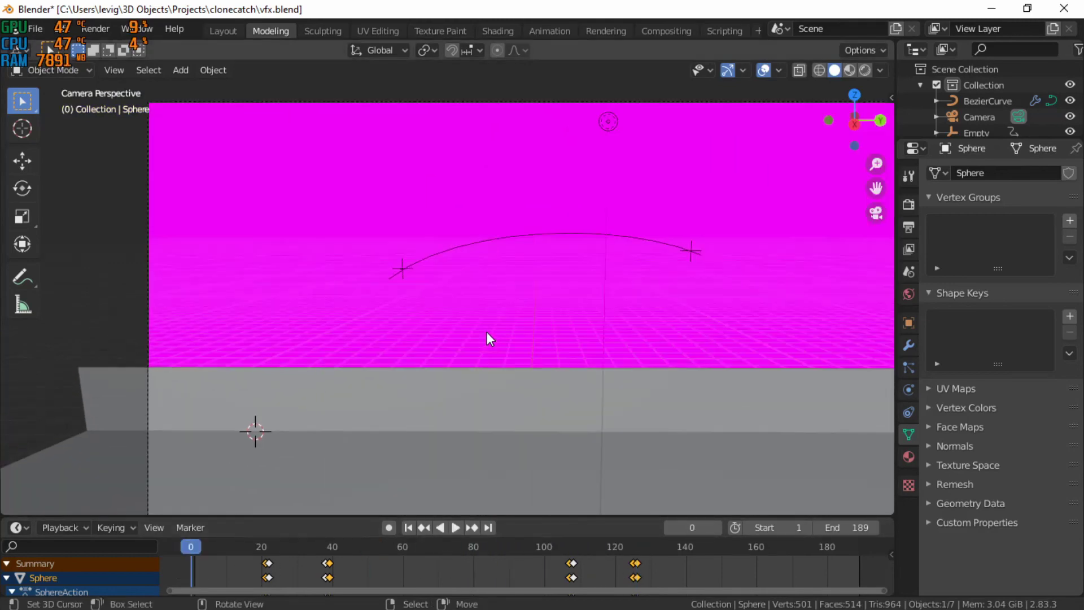
scroll(394, 277, down, 1)
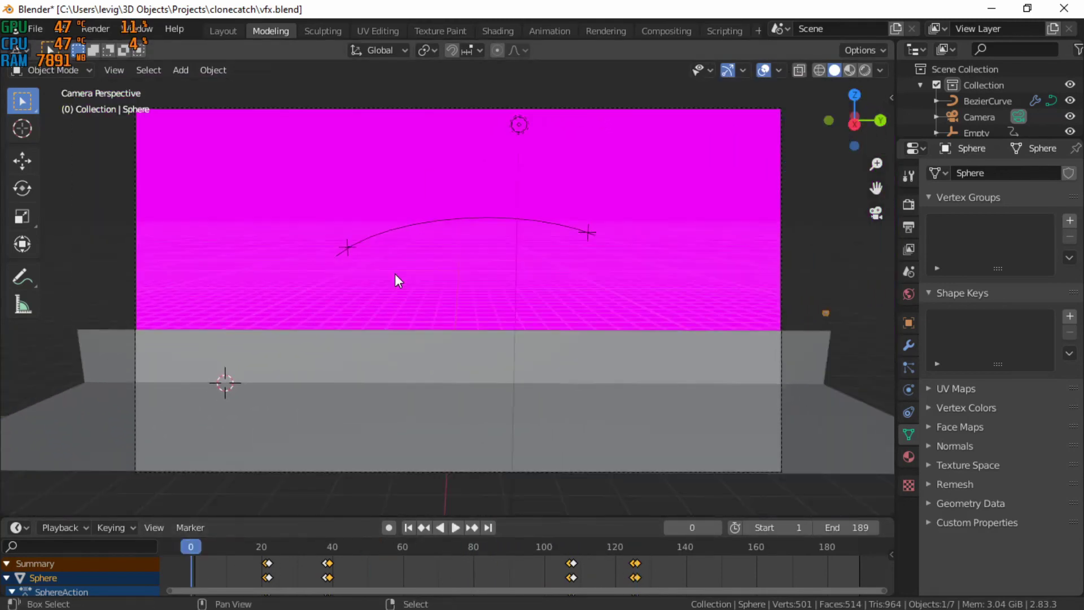
shift+middle_drag(394, 274, 395, 283)
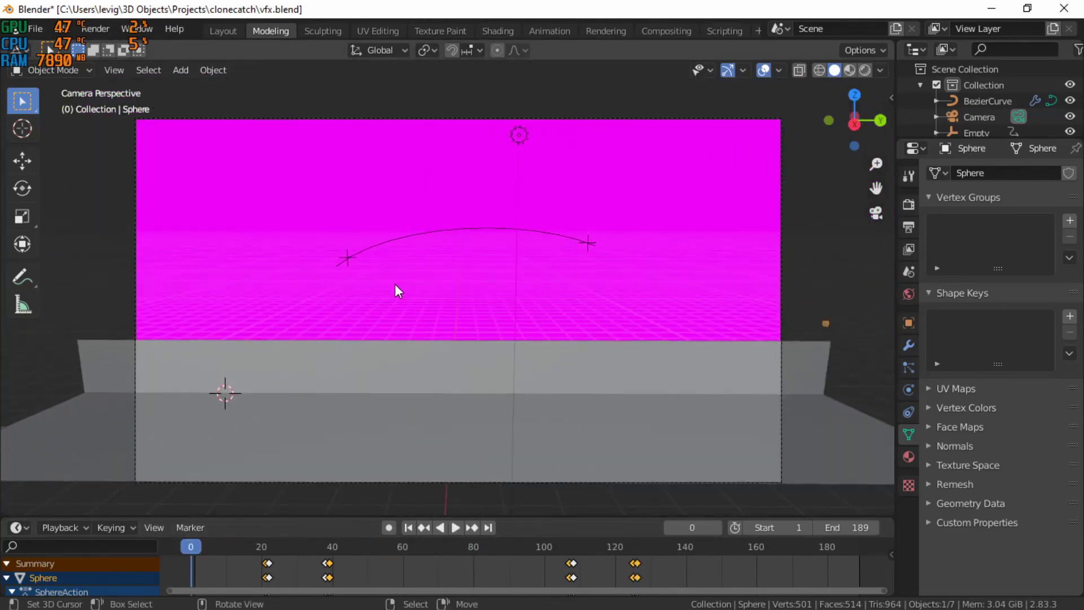
key(space)
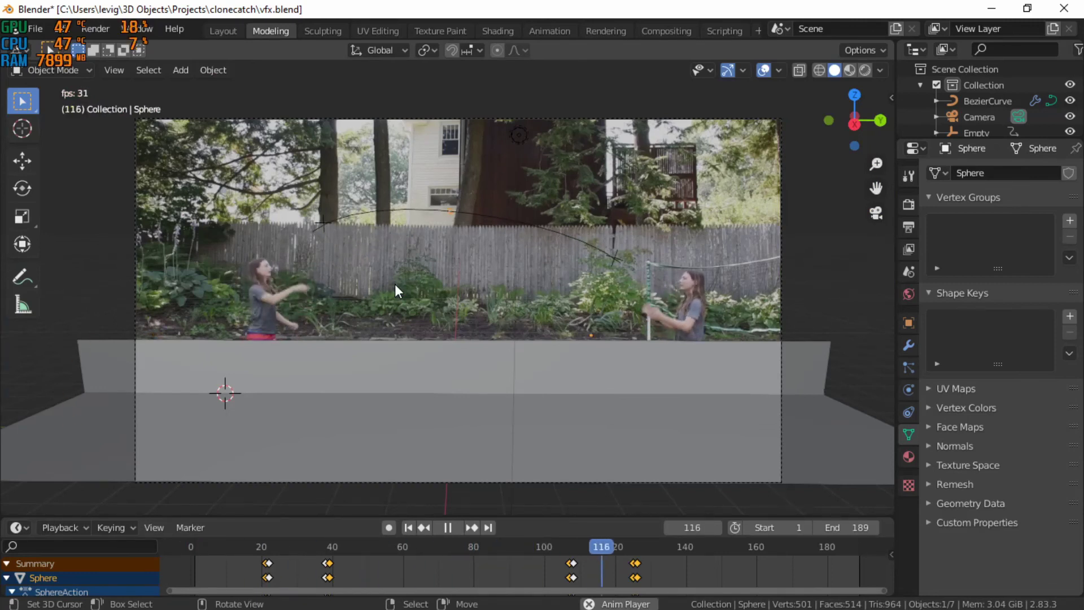
key(space)
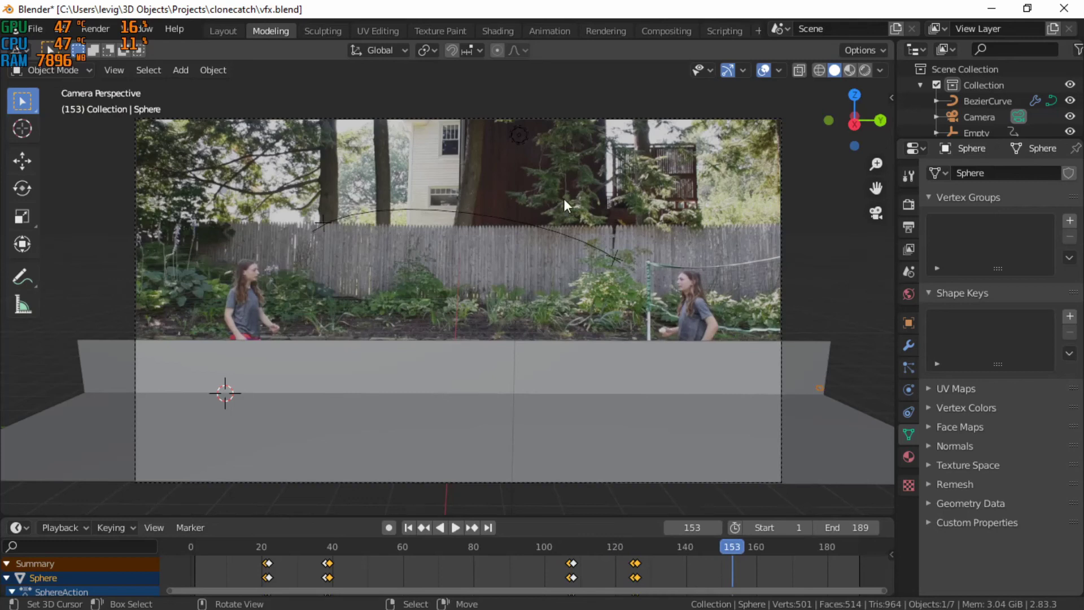
Step: Keep the viewport overlays enabled, deselect the sphere and save the file
click(769, 71)
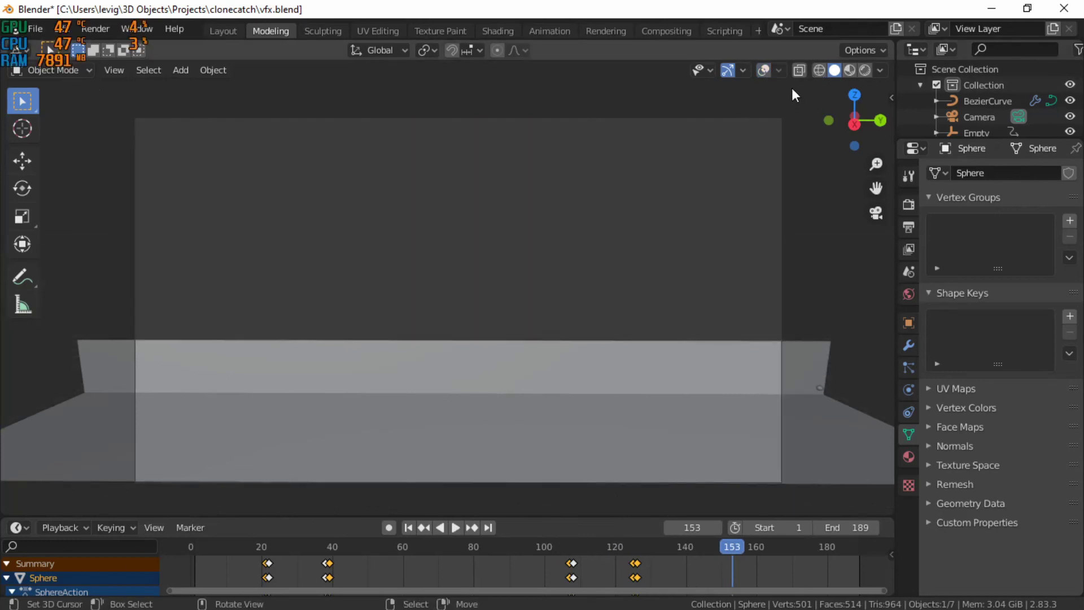
click(763, 70)
click(791, 206)
key(ctrl+s)
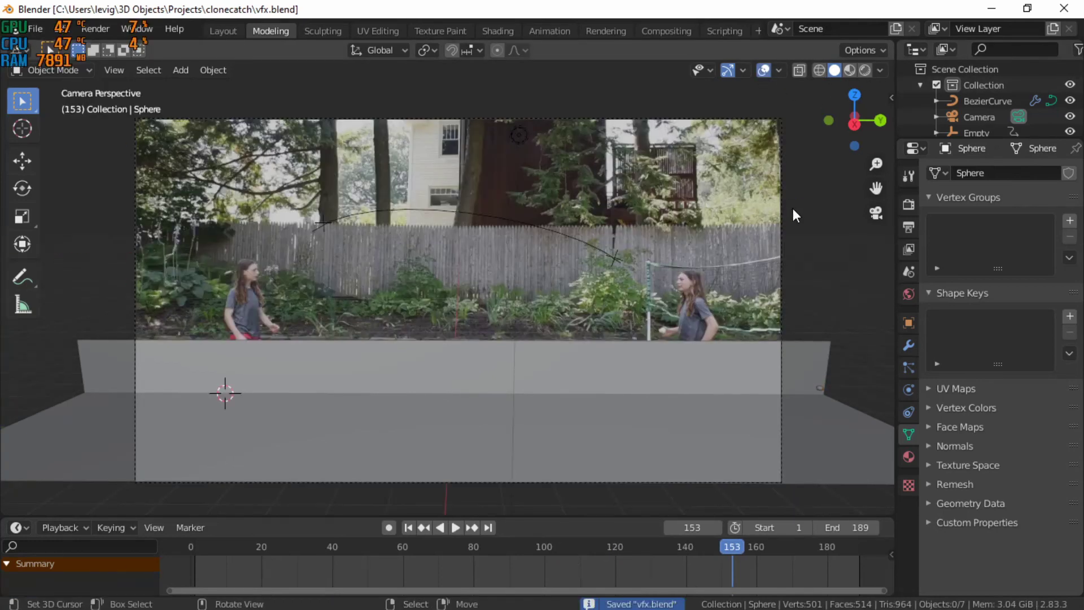
Step: Switch the viewport to rendered shading and hide curve objects from view
click(863, 65)
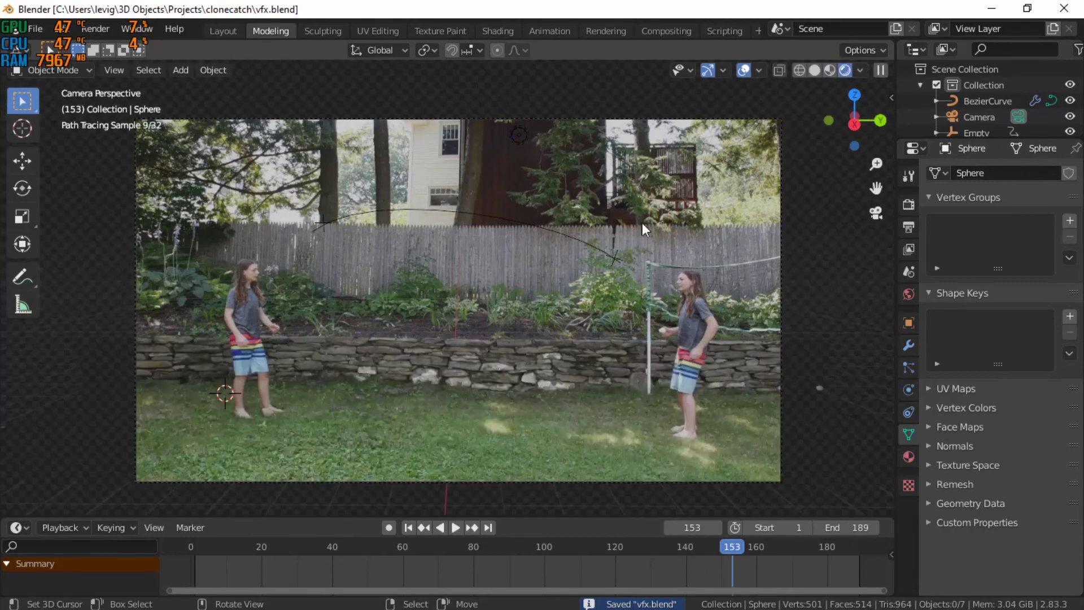
click(682, 70)
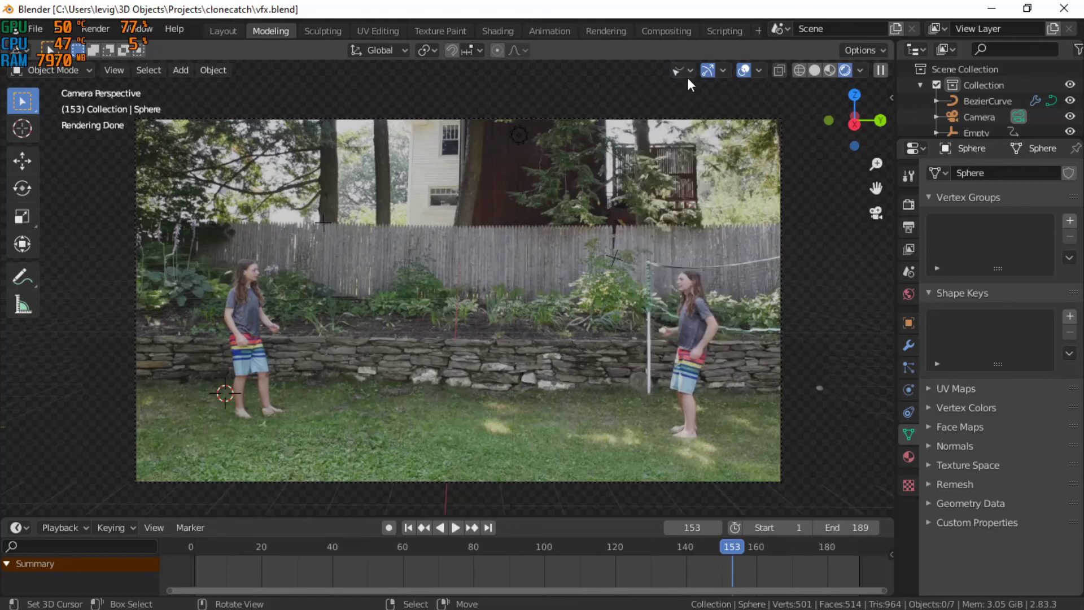
click(683, 70)
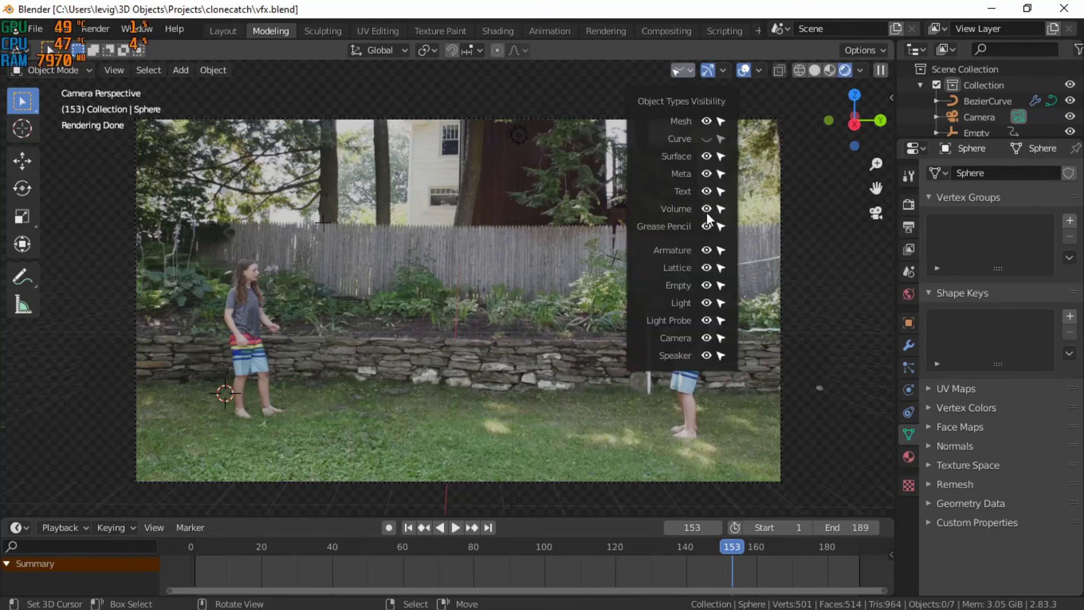
Step: Play the rendered preview from the start to check the ball against the footage
drag(503, 569, 167, 561)
key(space)
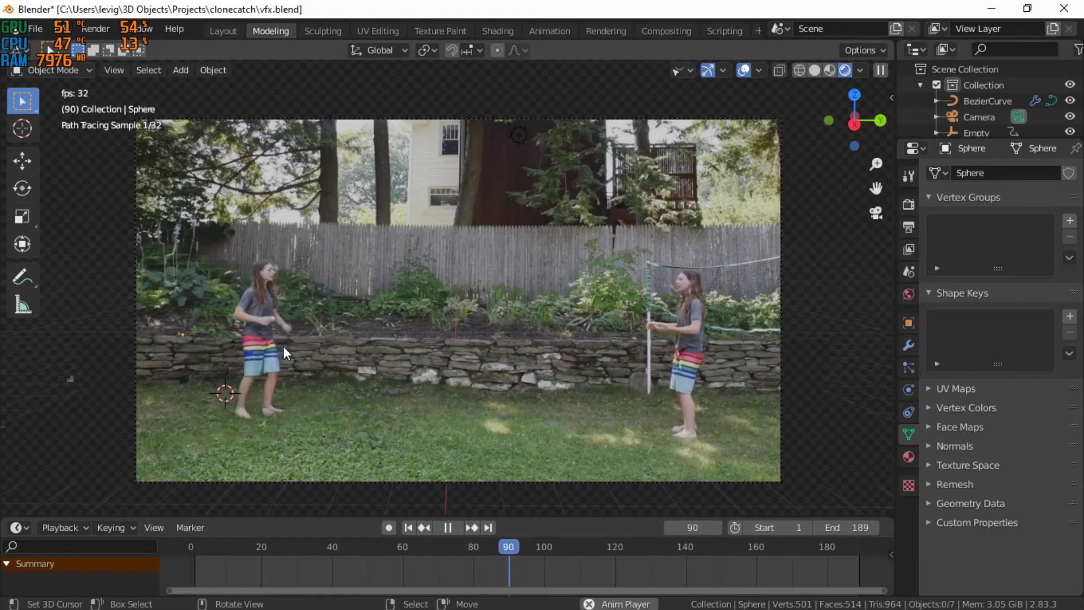
key(space)
Step: Step through the second throw frame by frame, from its release at frame 108 up to frame 118, to examine the rendered ball
key(Left)
key(Left)
key(Left)
key(Left)
key(Left)
key(Left)
key(Left)
key(Left)
key(Left)
key(Left)
key(Left)
key(Left)
key(Left)
key(Left)
key(Left)
key(Left)
key(Left)
key(Left)
key(Left)
key(Left)
key(Left)
key(Left)
key(Left)
key(Left)
key(Left)
key(Left)
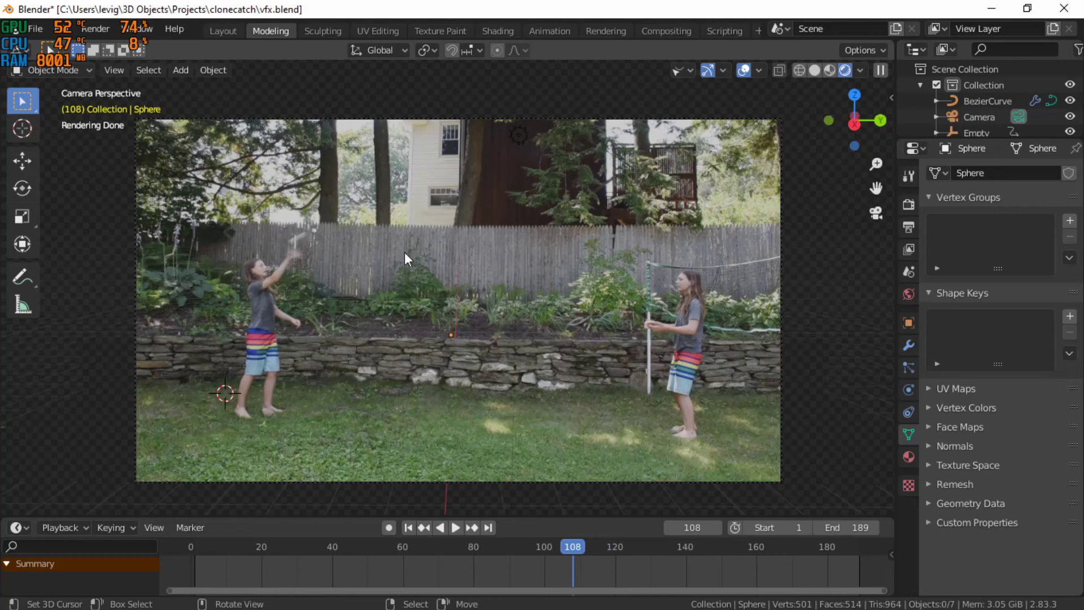
key(Right)
key(Right)
key(Right)
key(Right)
key(Right)
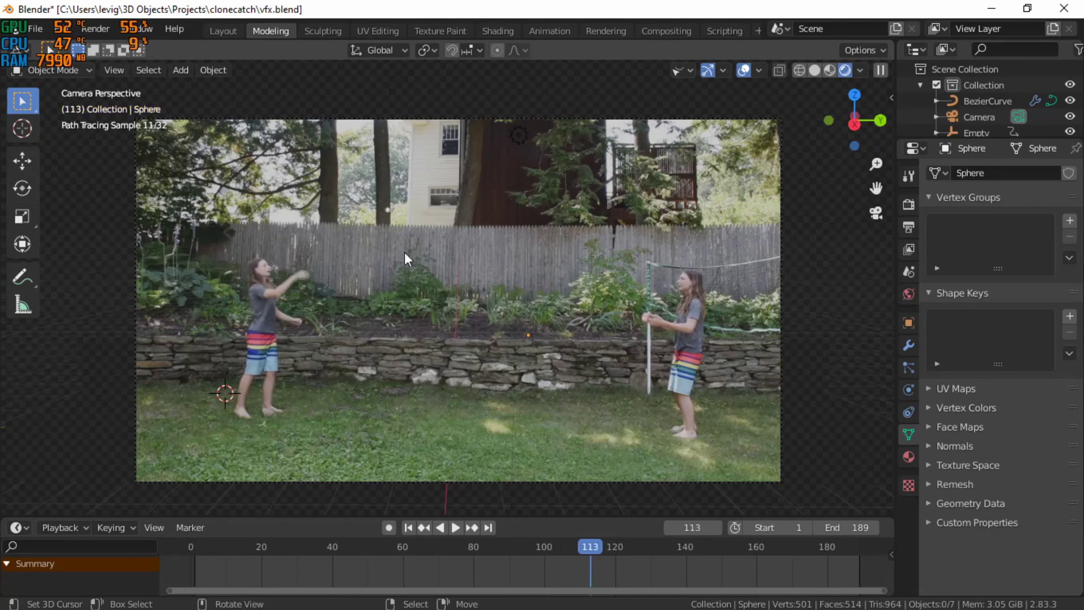
key(Right)
key(Right)
key(Right)
key(Right)
key(Right)
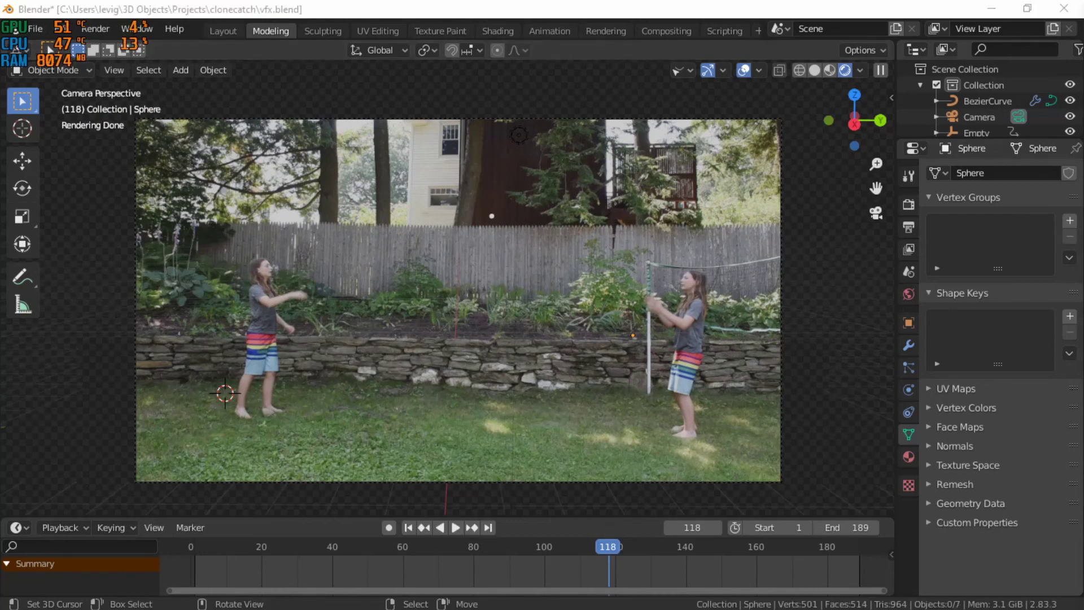
Step: Render frame 118, inspect the image for the ball, and close the render window
key(F12)
drag(394, 1, 433, 1)
middle_drag(665, 216, 477, 462)
scroll(518, 372, up, 3)
middle_drag(518, 372, 605, 367)
scroll(556, 367, down, 5)
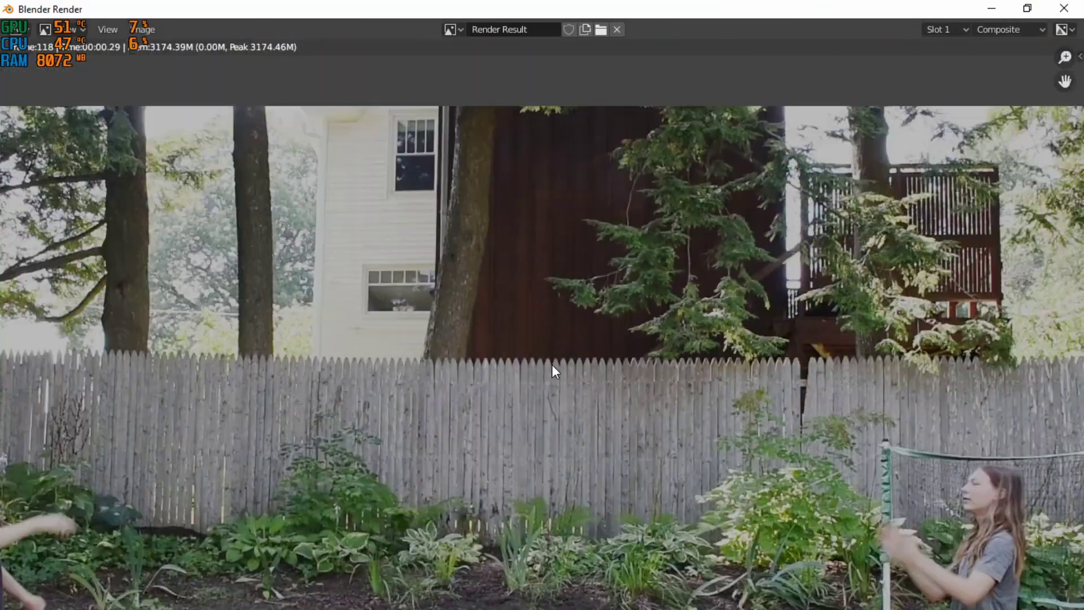
scroll(572, 252, up, 1)
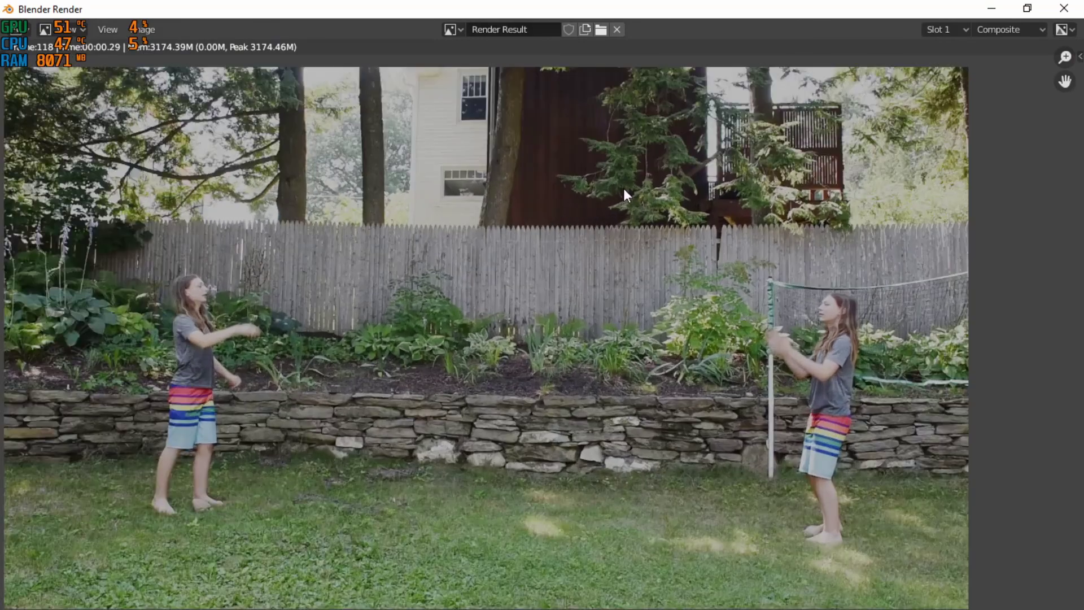
click(1062, 8)
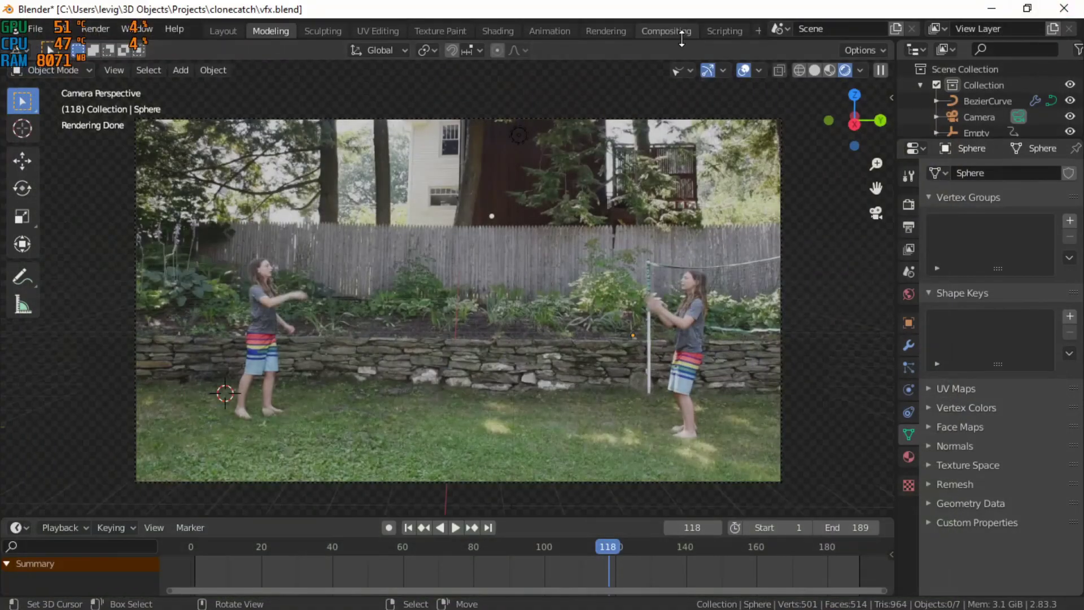
Step: Open the Compositing workspace and move the 0001.png image sequence node away from the Viewer and Composite nodes
click(662, 29)
middle_drag(428, 245, 310, 152)
scroll(303, 170, up, 1)
middle_drag(388, 197, 381, 229)
drag(382, 229, 381, 255)
drag(238, 201, 69, 171)
click(402, 230)
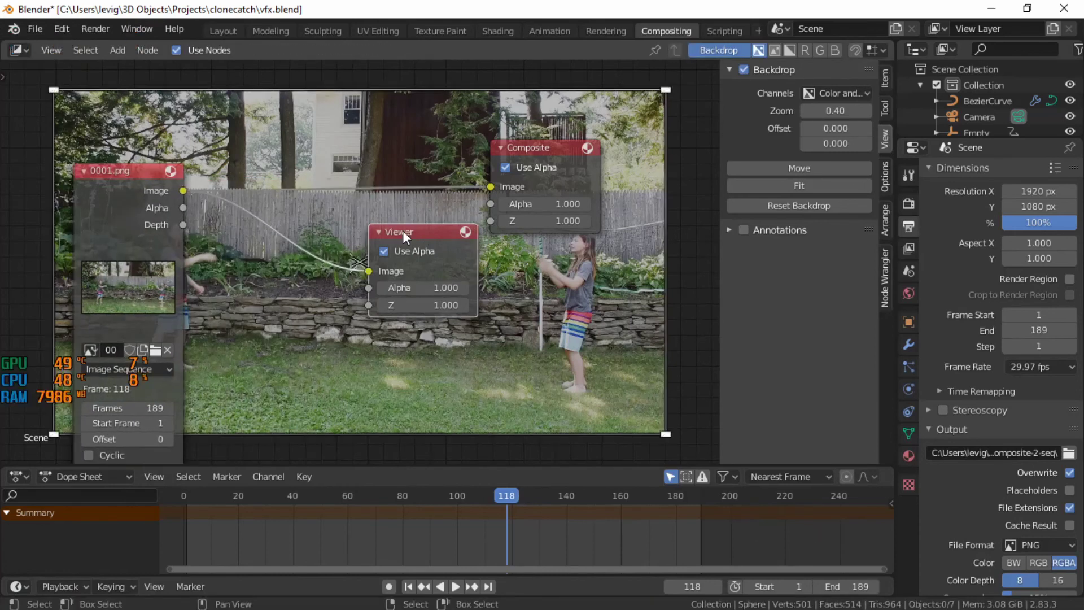
Step: Delete the Viewer node and insert an Alpha Over node on the link between the 0001.png sequence and the Composite node
key(x)
key(shift+a)
click(402, 231)
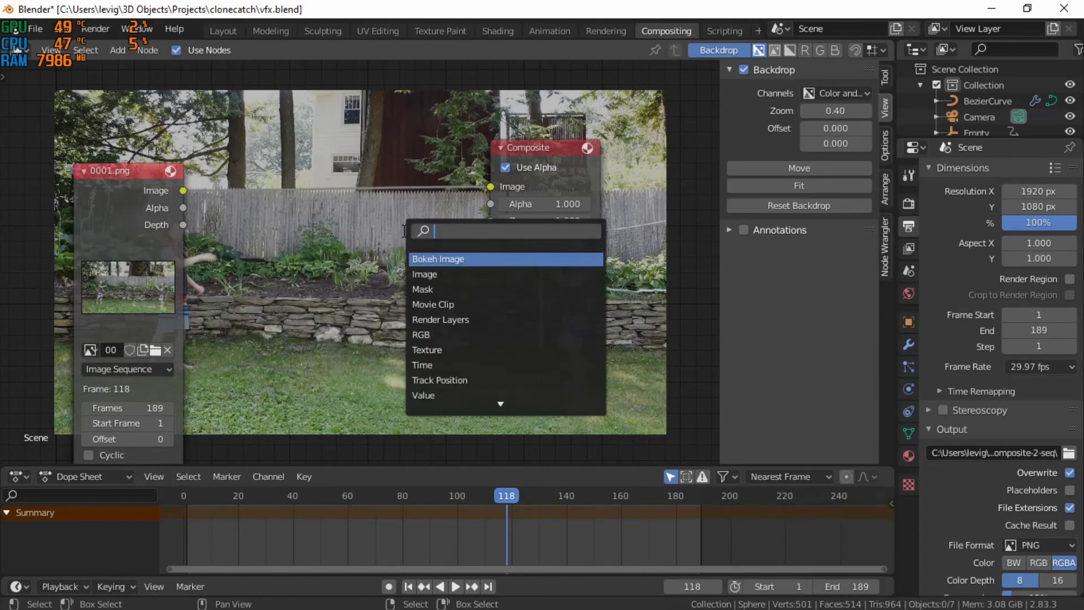
text(alph)
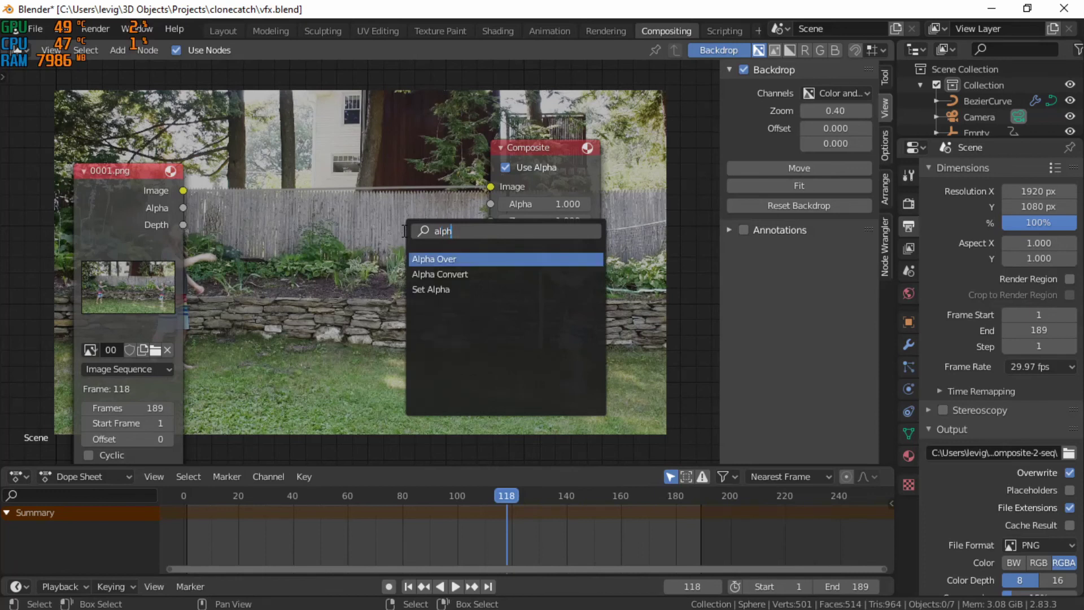
click(458, 258)
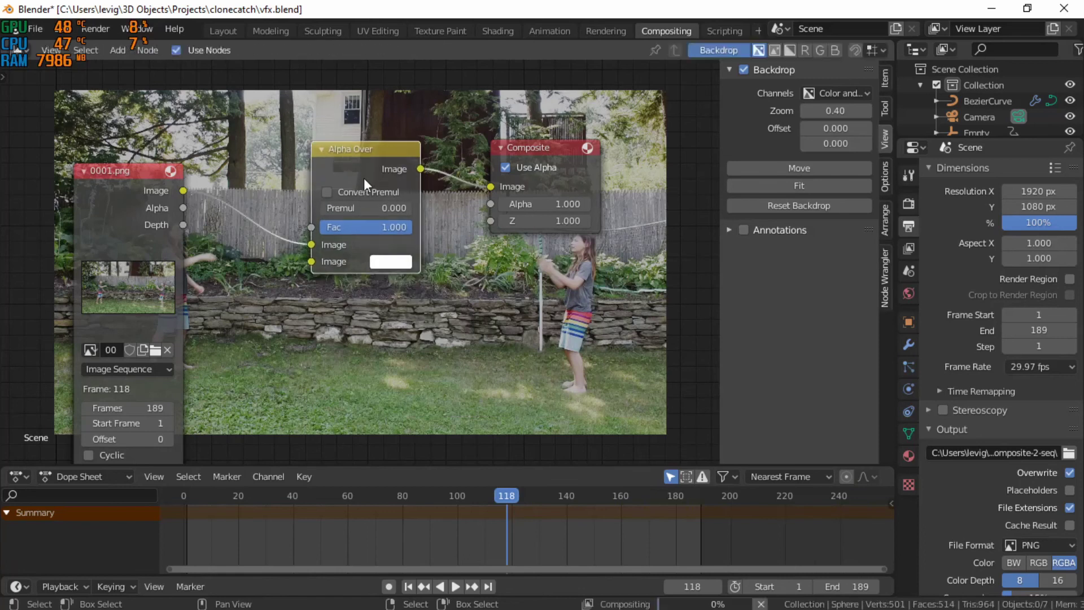
click(364, 178)
Step: Add a Render Layers node below the footage link and connect its Image output to the second Image input of Alpha Over
key(shift+a)
click(381, 238)
text(render)
key(Return)
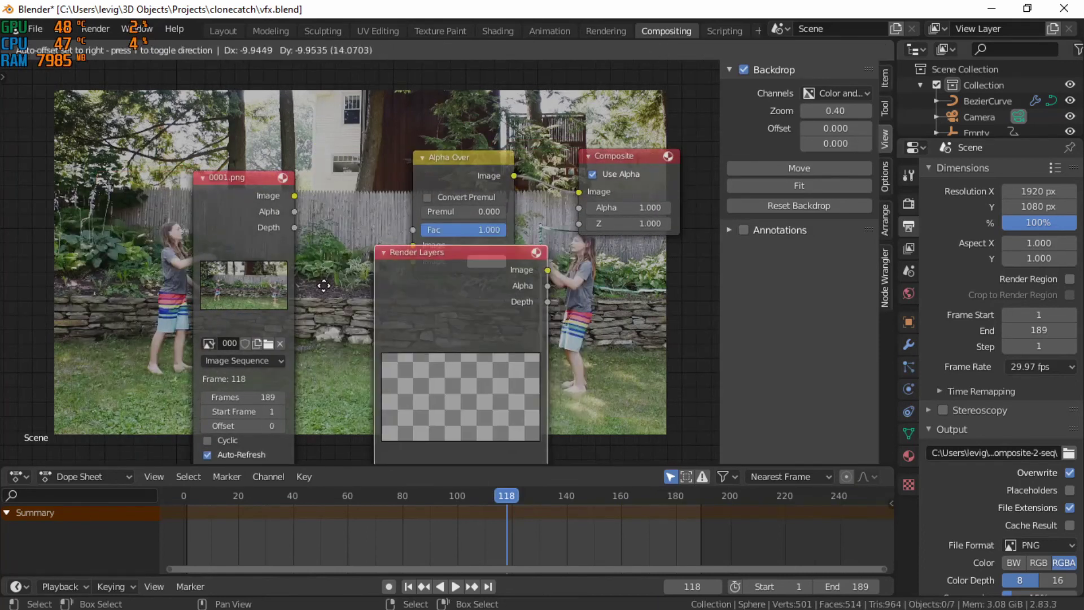
click(313, 255)
drag(460, 311, 413, 261)
middle_drag(340, 270, 378, 221)
scroll(378, 221, down, 1)
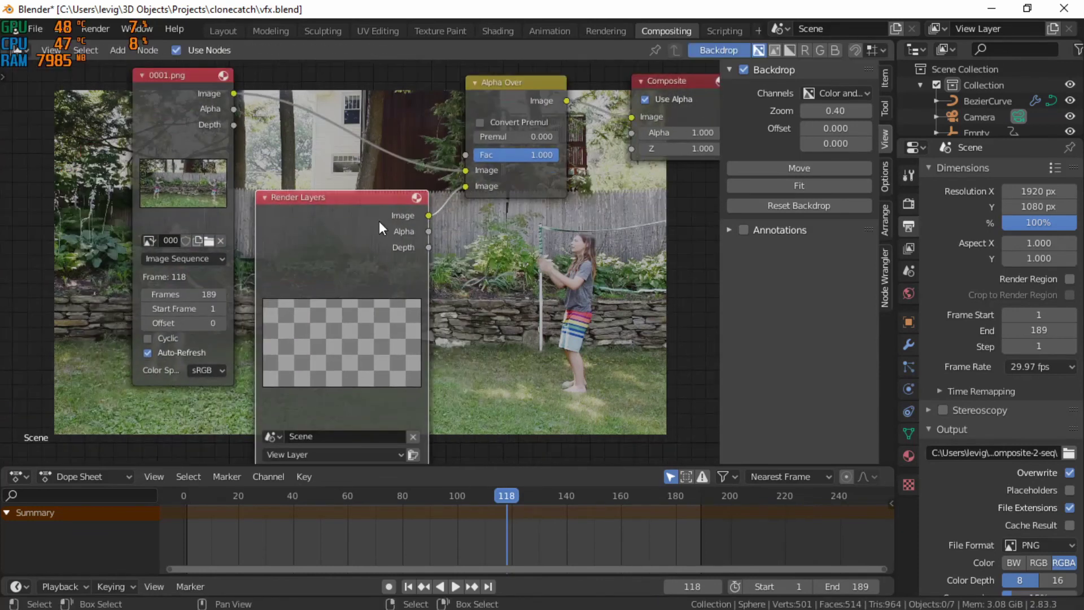
Step: Render frame 118, inspect the ball composited over the footage, and close the render window
key(F12)
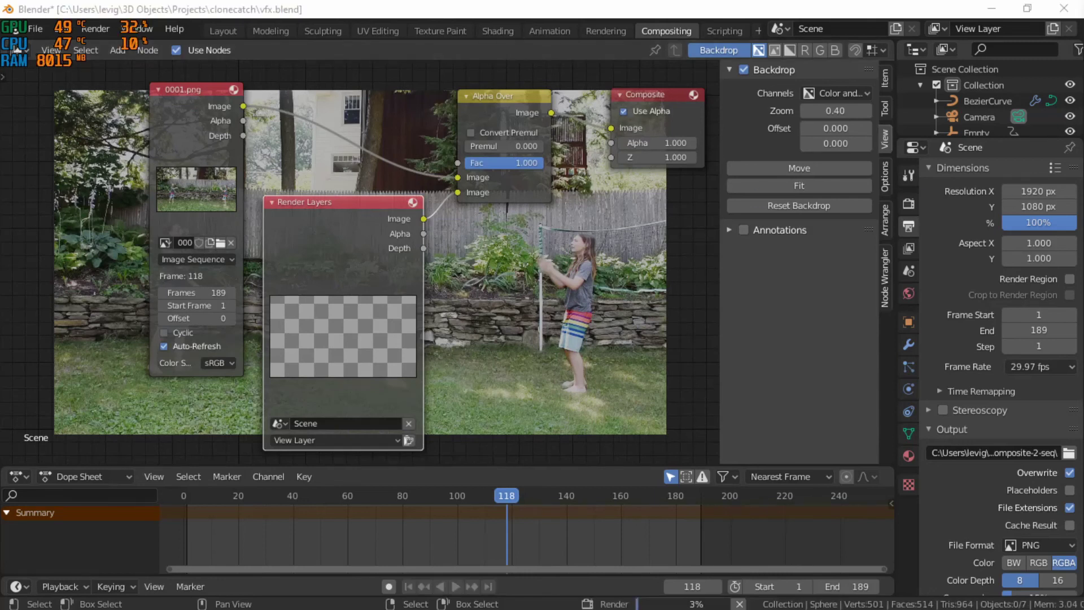
drag(554, 33, 539, 1)
scroll(558, 257, down, 5)
scroll(558, 259, up, 3)
middle_drag(559, 258, 520, 265)
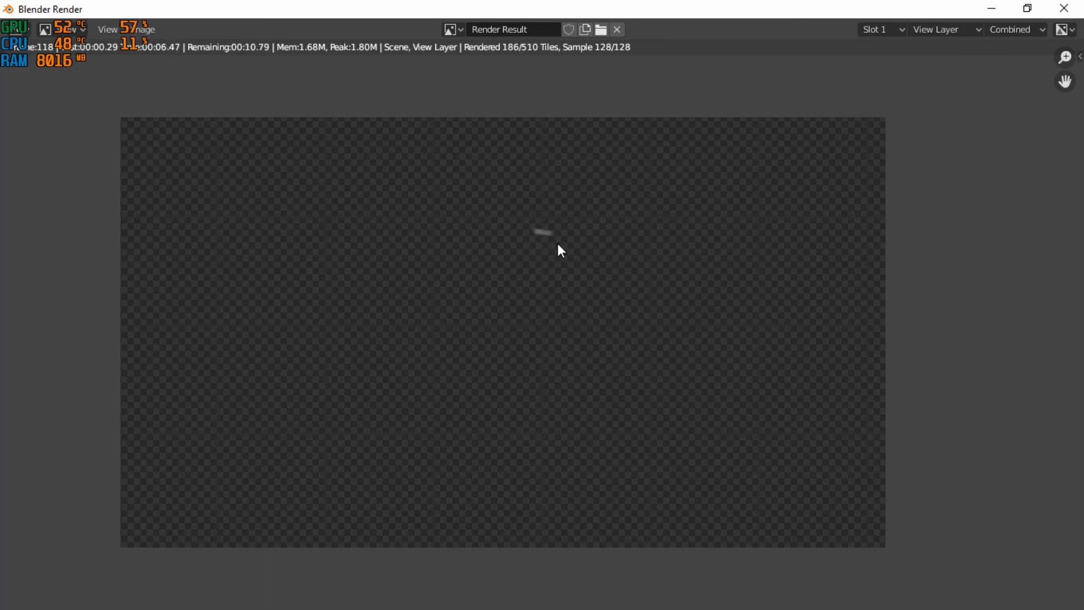
scroll(558, 246, up, 1)
scroll(558, 245, down, 1)
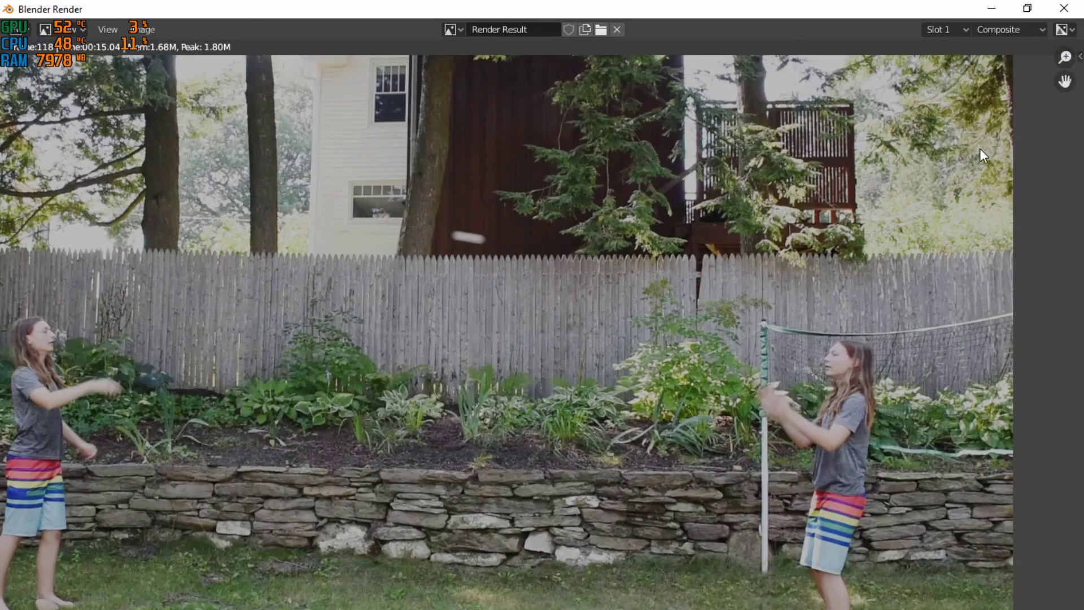
click(1063, 8)
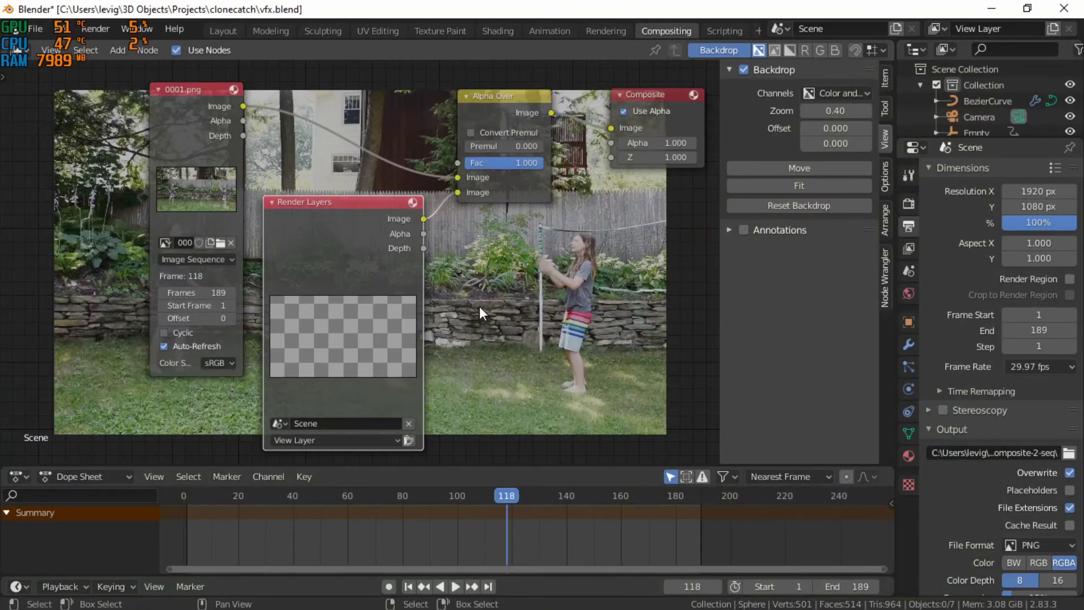
scroll(473, 307, down, 1)
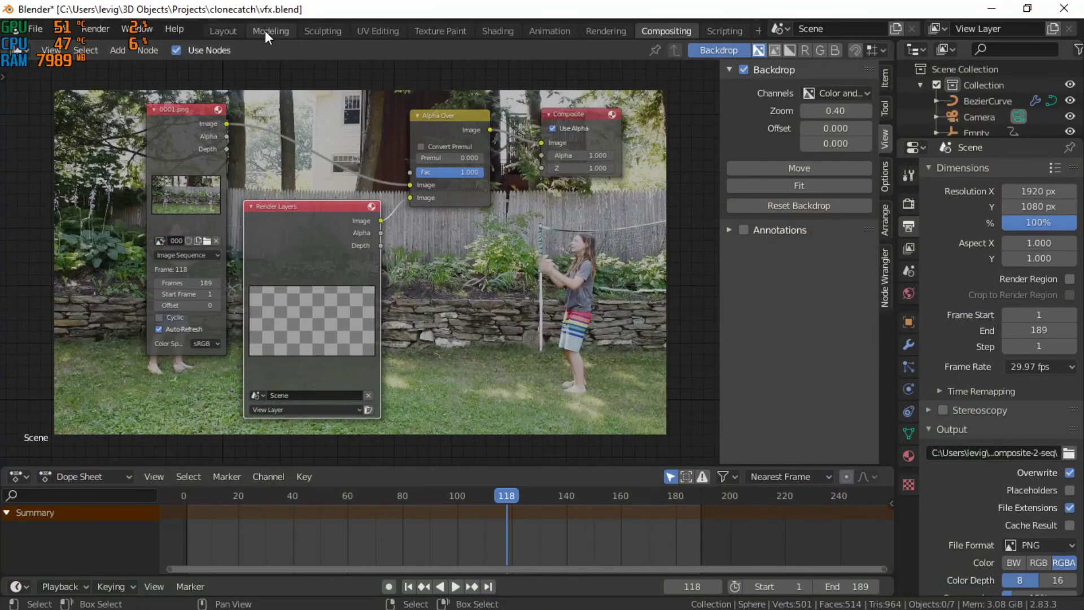
Step: Open the Modeling workspace and set the render samples to 8 in the scene's sampling settings
click(265, 30)
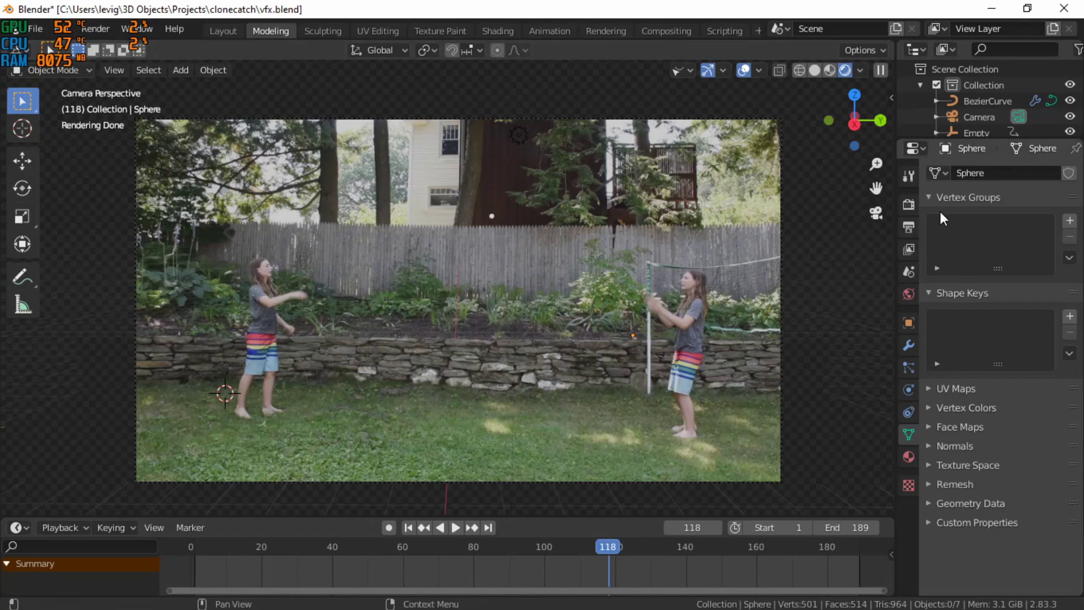
click(907, 203)
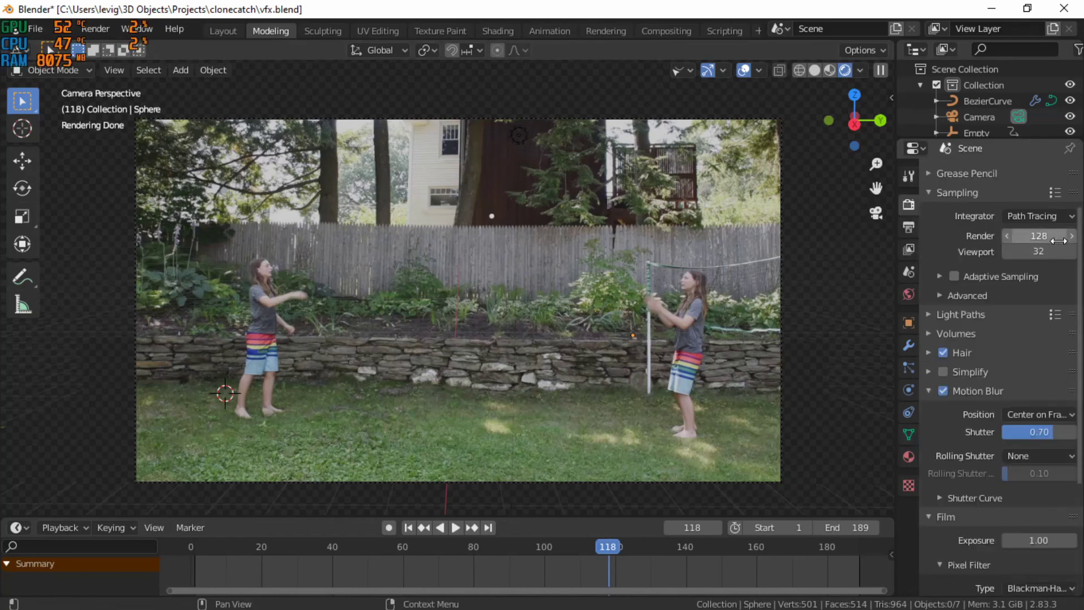
click(1031, 236)
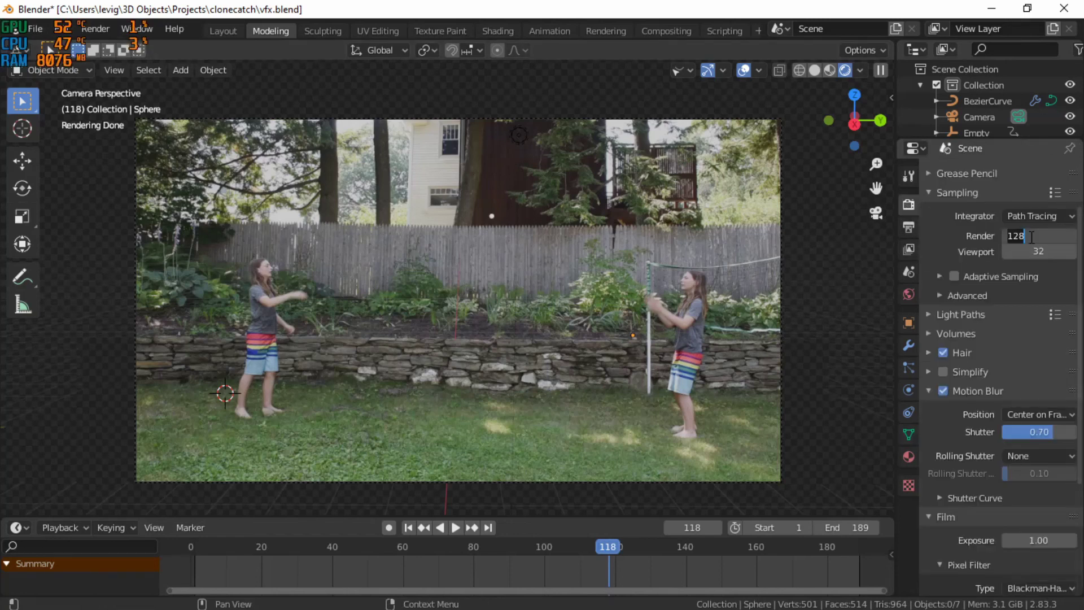
text(8)
key(Return)
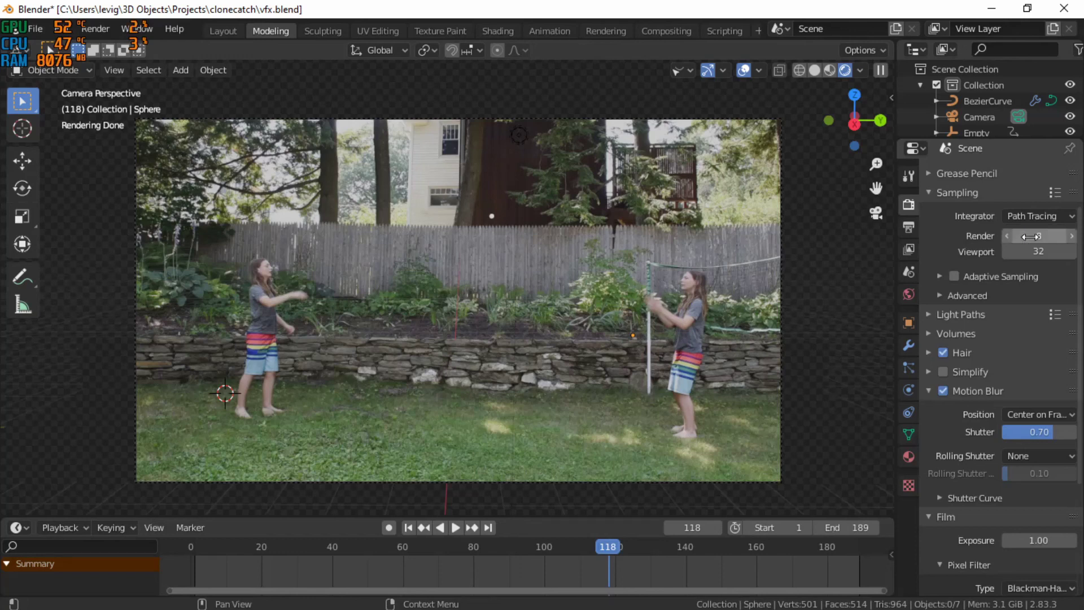
scroll(981, 364, down, 8)
scroll(1006, 223, up, 10)
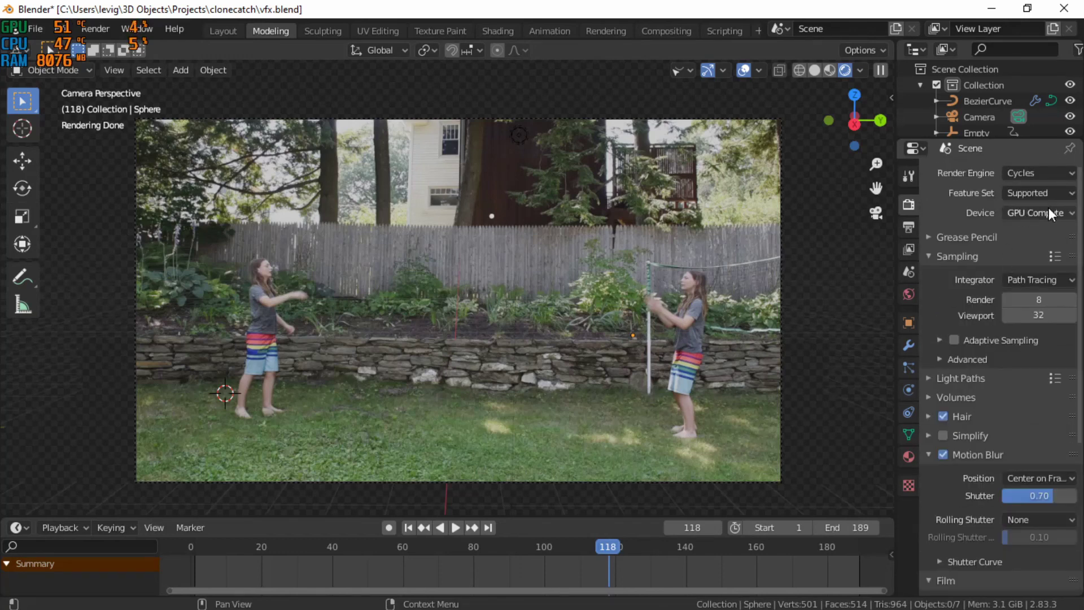
Step: Set the render tile size to 256 px in both X and Y in the performance settings
scroll(983, 338, down, 8)
click(959, 529)
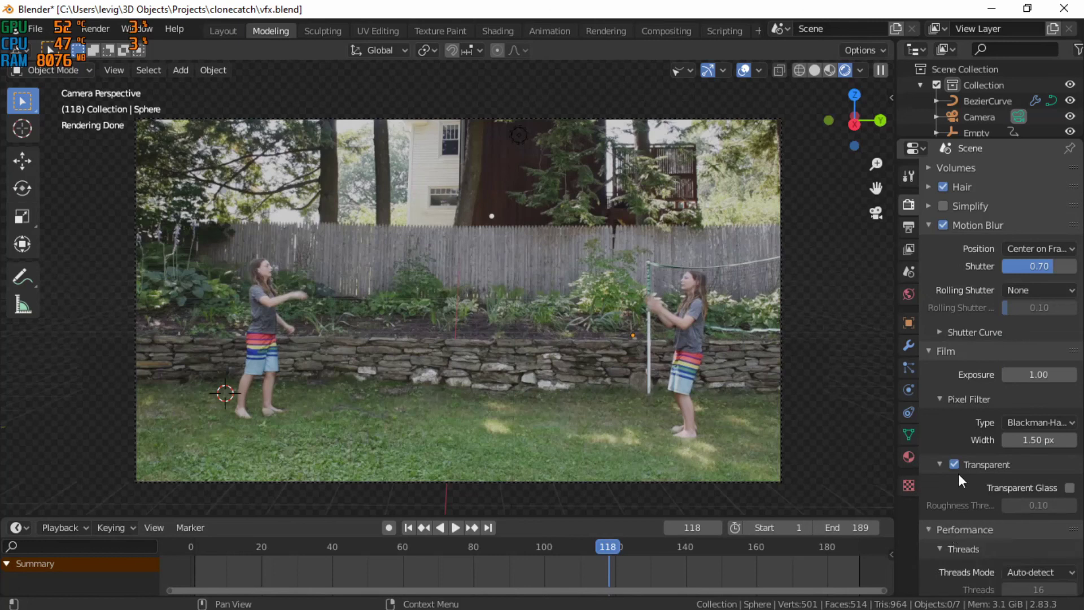
scroll(960, 477, down, 10)
click(1045, 351)
text(256)
click(1011, 362)
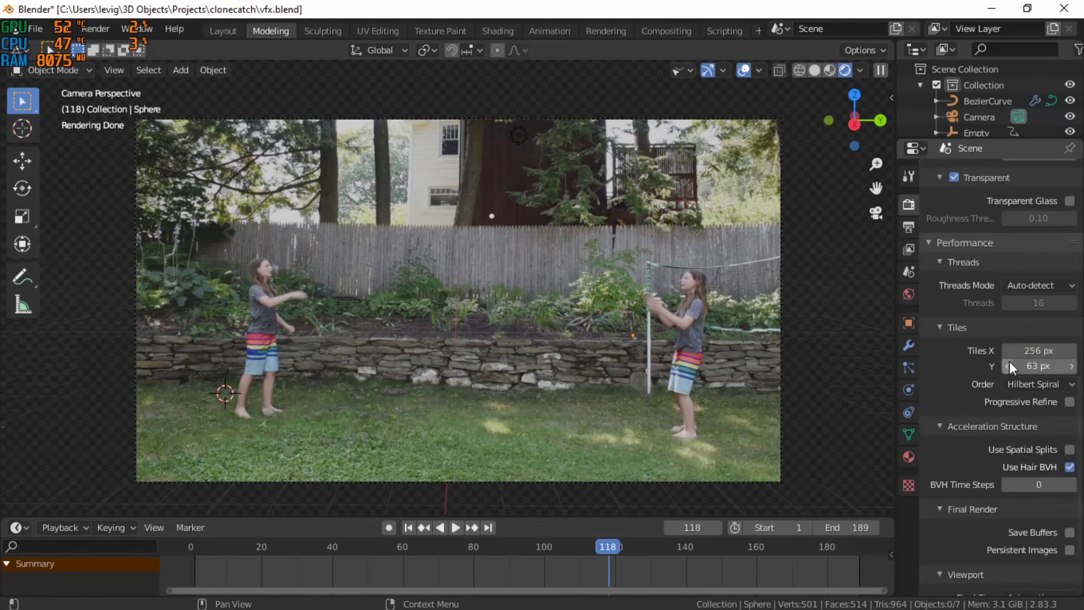
click(1042, 366)
text(63)
key(BackSpace)
key(BackSpace)
text(256)
key(Return)
scroll(1041, 331, up, 3)
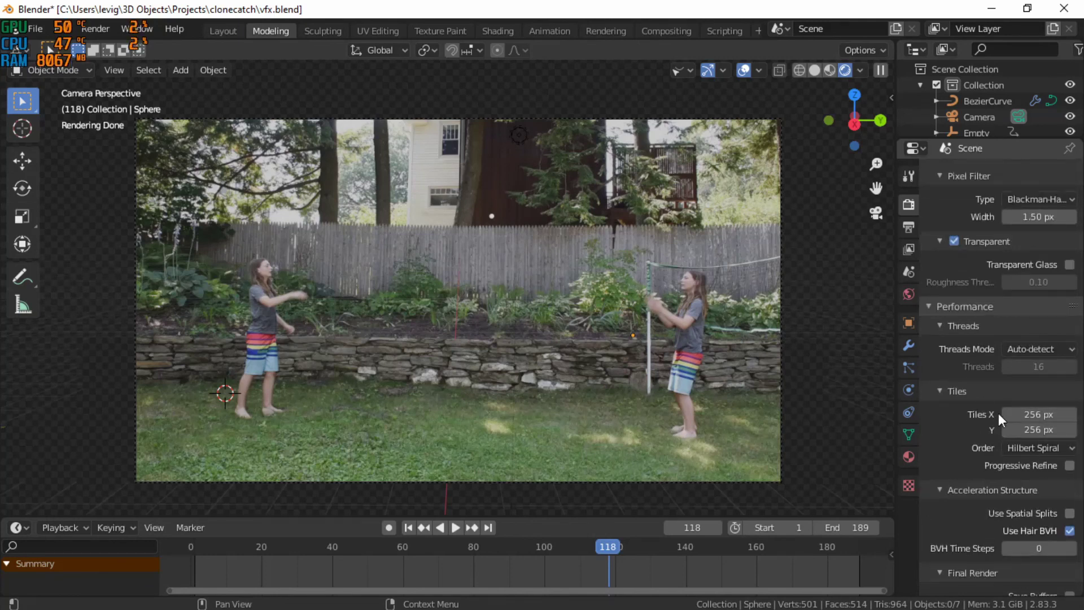
scroll(1014, 431, down, 6)
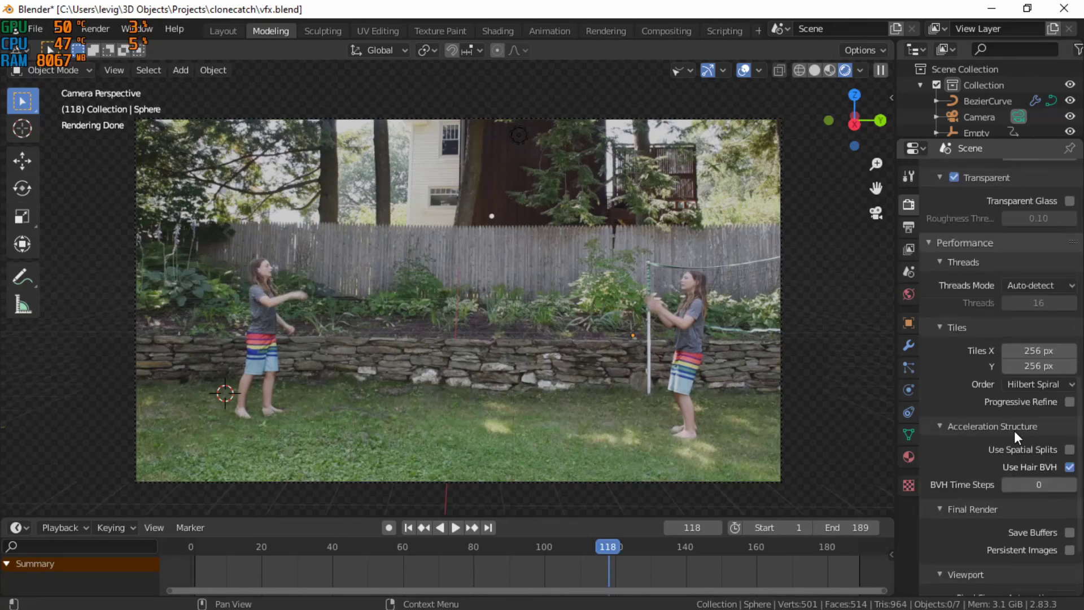
scroll(987, 456, up, 12)
scroll(987, 456, up, 10)
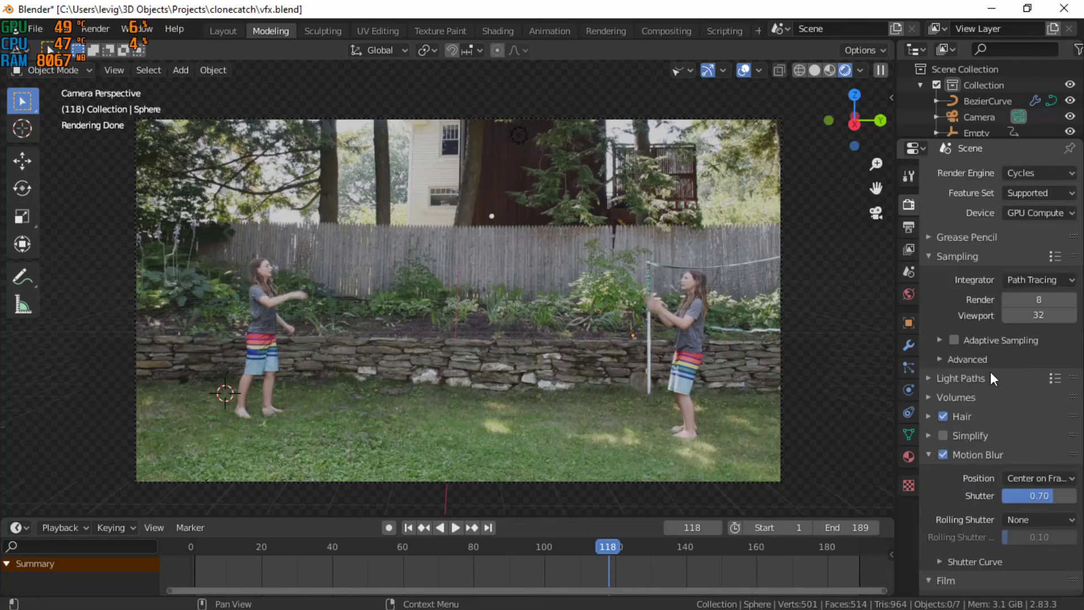
scroll(361, 248, up, 1)
scroll(362, 249, down, 1)
shift+middle_drag(402, 229, 394, 222)
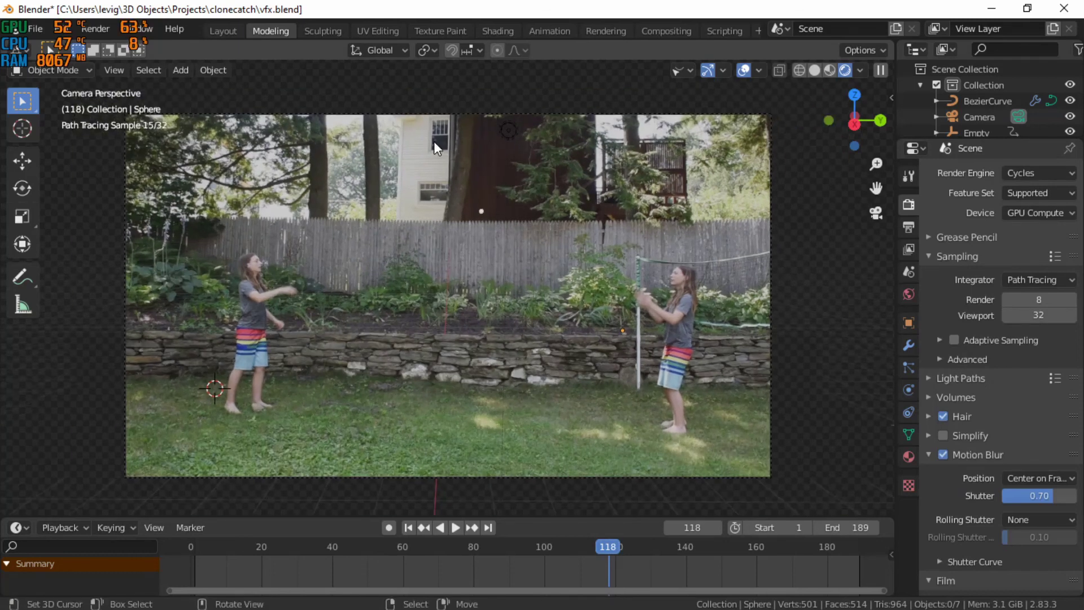
Step: Return to the Compositing workspace, spread out the Render Layers and 0001.png nodes, and relink the render image to Alpha Over's second Image input
click(666, 38)
middle_drag(561, 251, 320, 184)
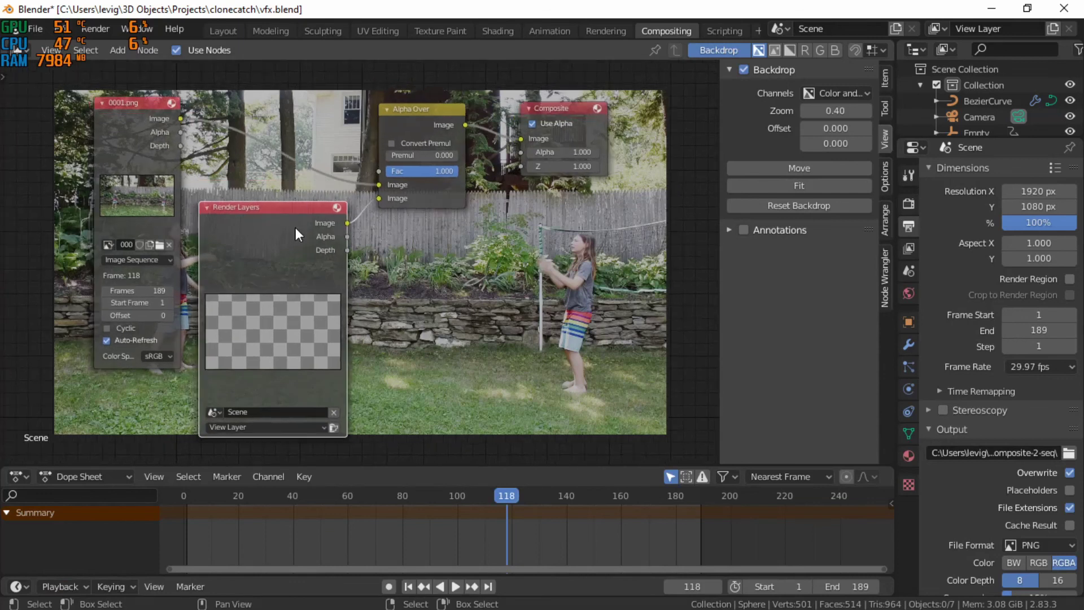
drag(293, 225, 289, 252)
drag(121, 127, 103, 150)
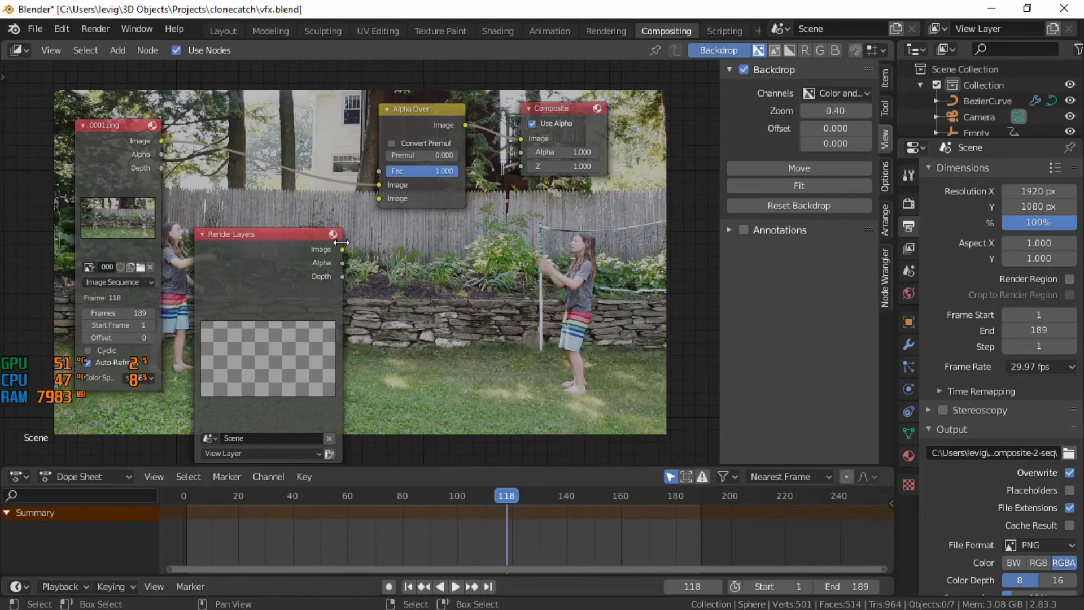
drag(341, 247, 384, 192)
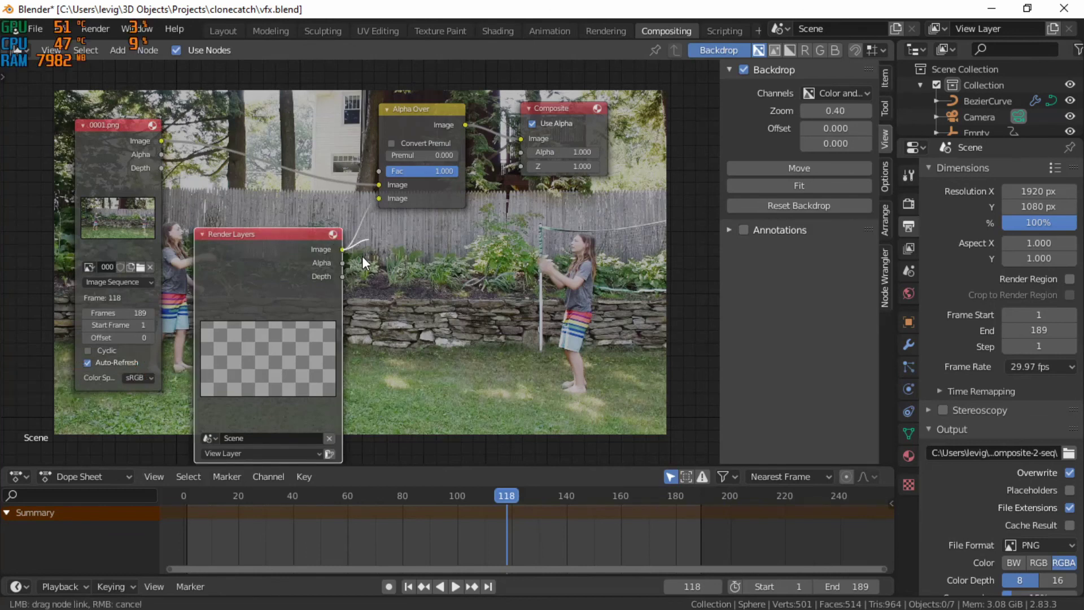
drag(364, 262, 378, 199)
Step: Move the Render Layers node up, closer to the Alpha Over node's inputs
middle_drag(398, 246, 447, 238)
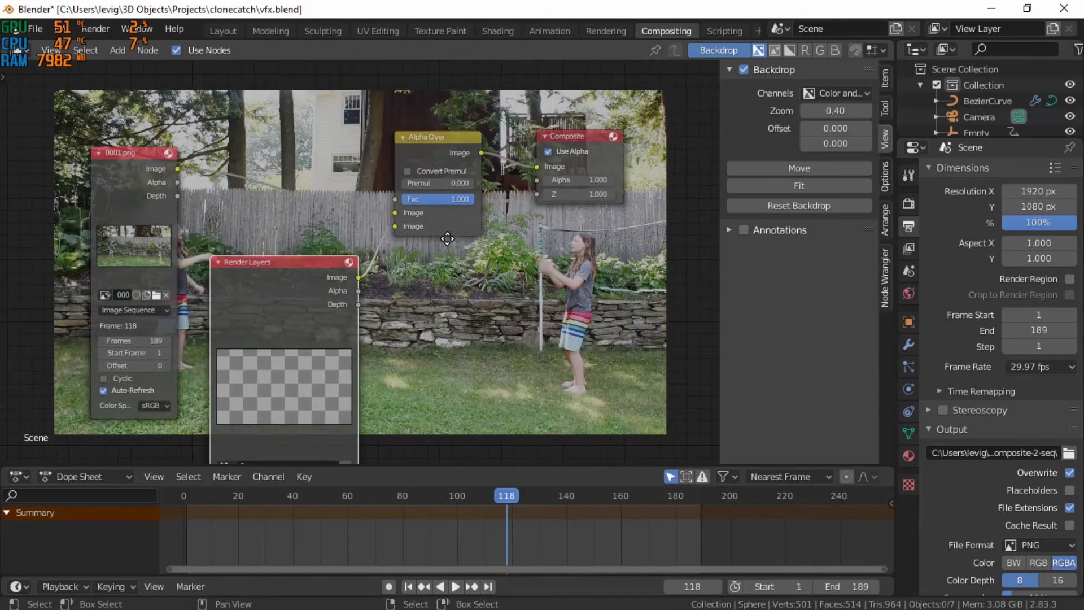
scroll(394, 239, up, 2)
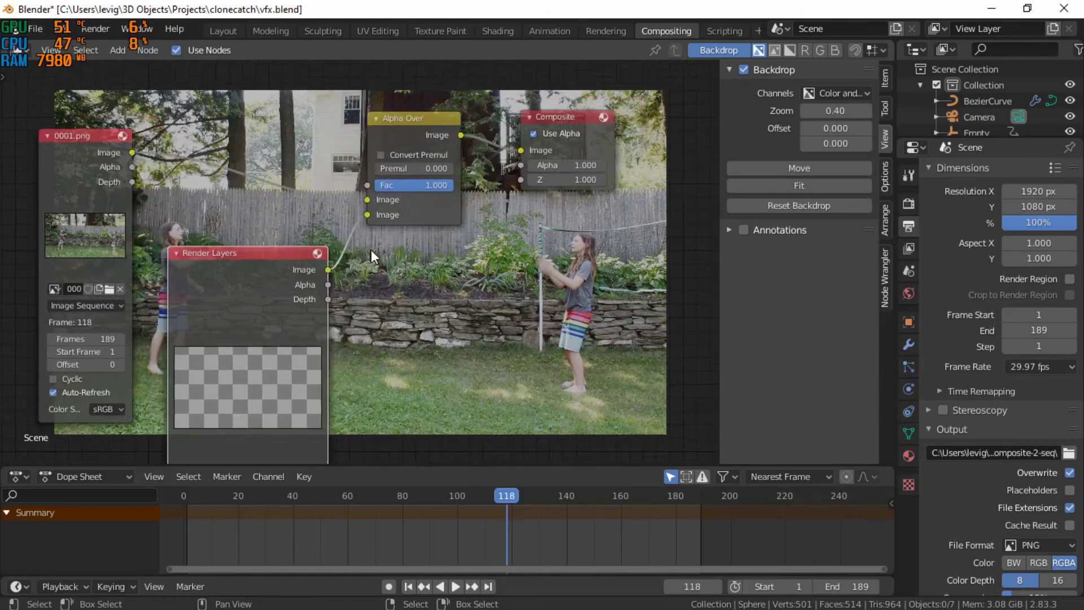
scroll(371, 250, down, 1)
middle_drag(371, 250, 381, 265)
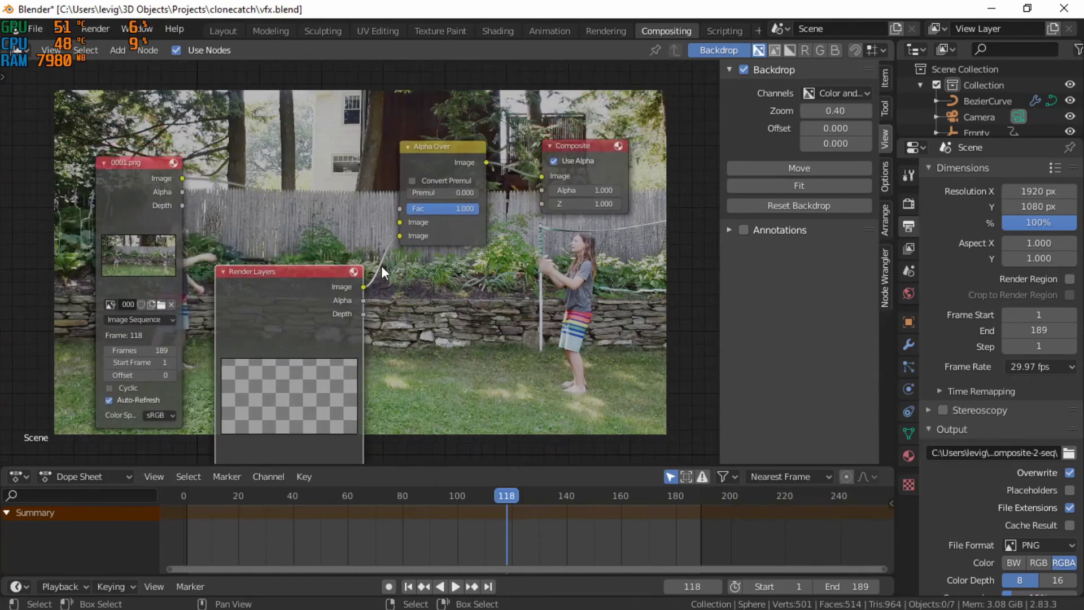
drag(305, 277, 298, 249)
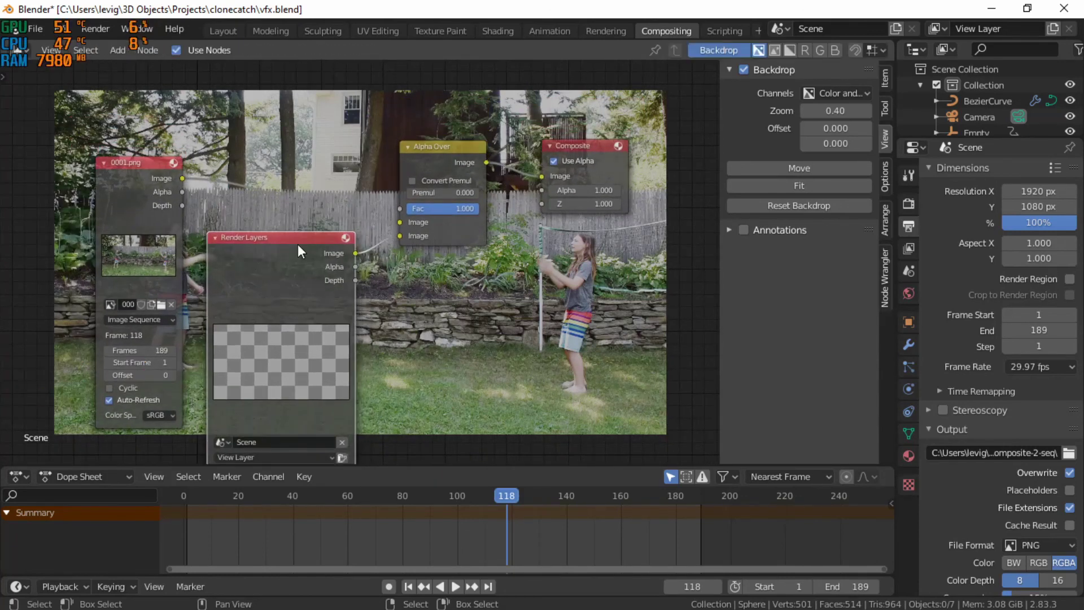
scroll(402, 239, up, 1)
middle_drag(456, 293, 476, 302)
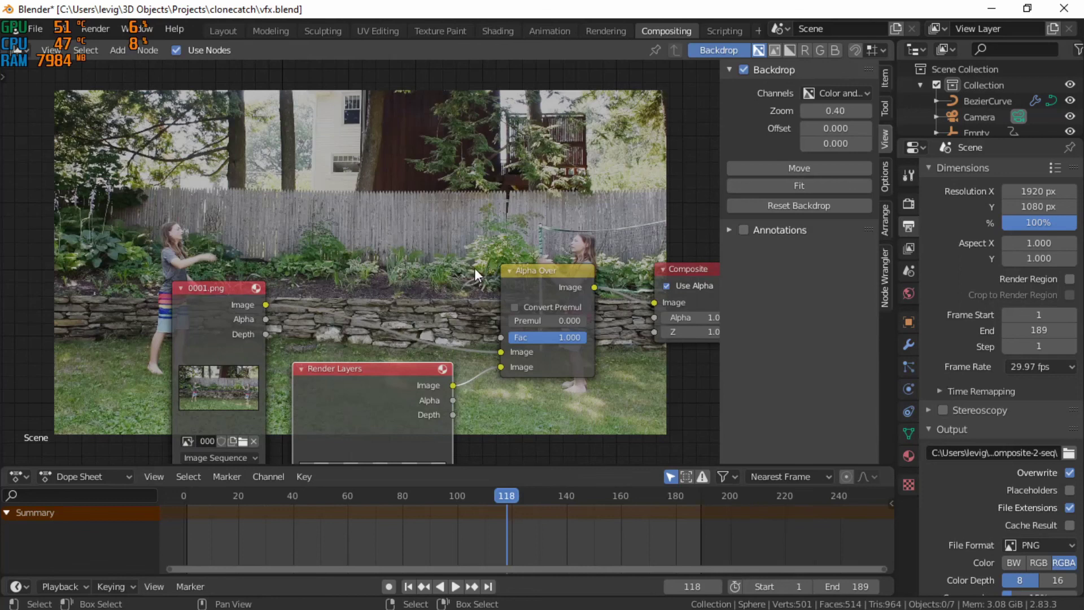
scroll(493, 233, down, 1)
middle_drag(449, 223, 406, 197)
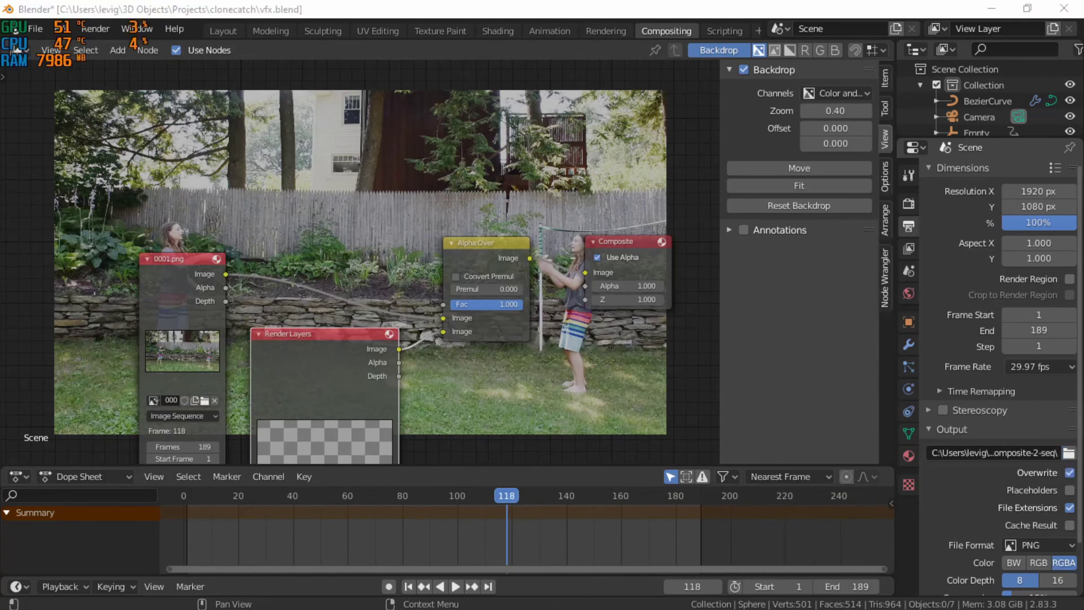
Step: Browse for the render output path and go up from src-composite-2-seq to the clonecatch project folder
drag(1009, 110, 348, 69)
click(420, 93)
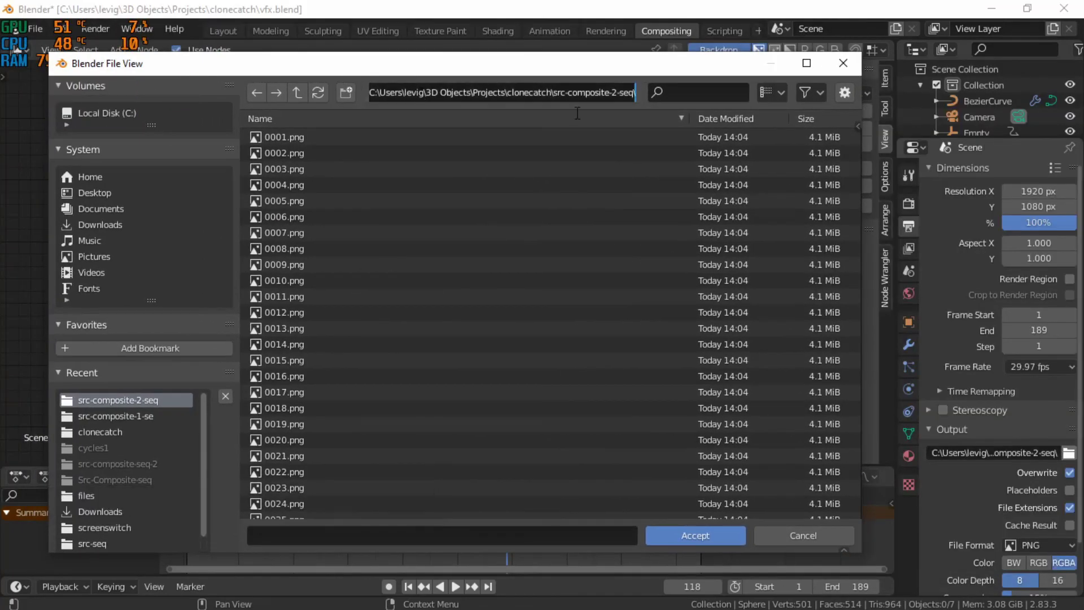
click(641, 94)
key(BackSpace)
key(BackSpace)
key(BackSpace)
key(BackSpace)
key(BackSpace)
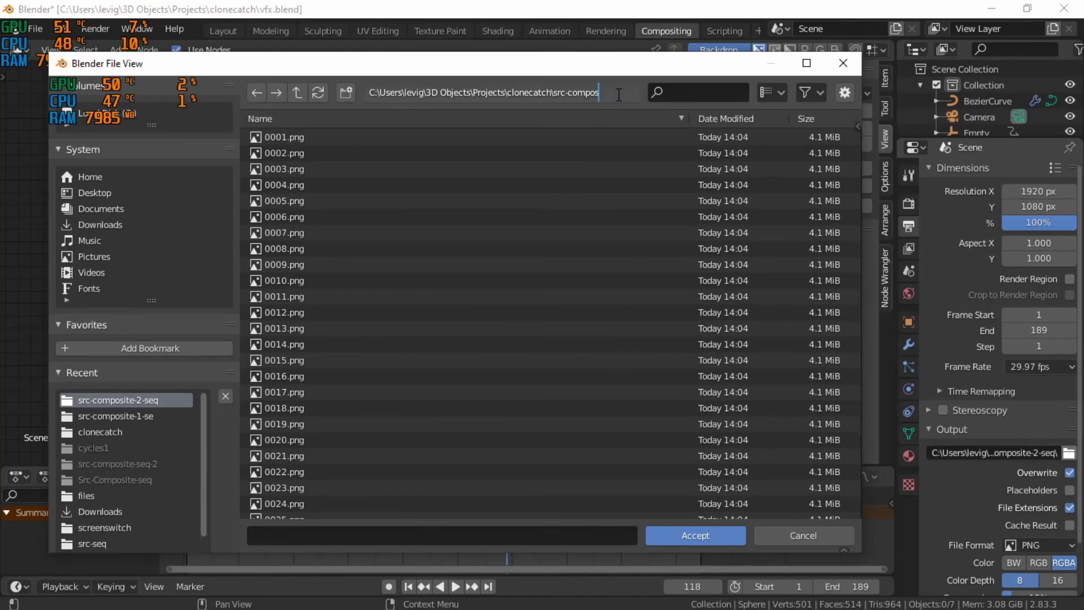
key(BackSpace)
key(BackSpace)
key(Return)
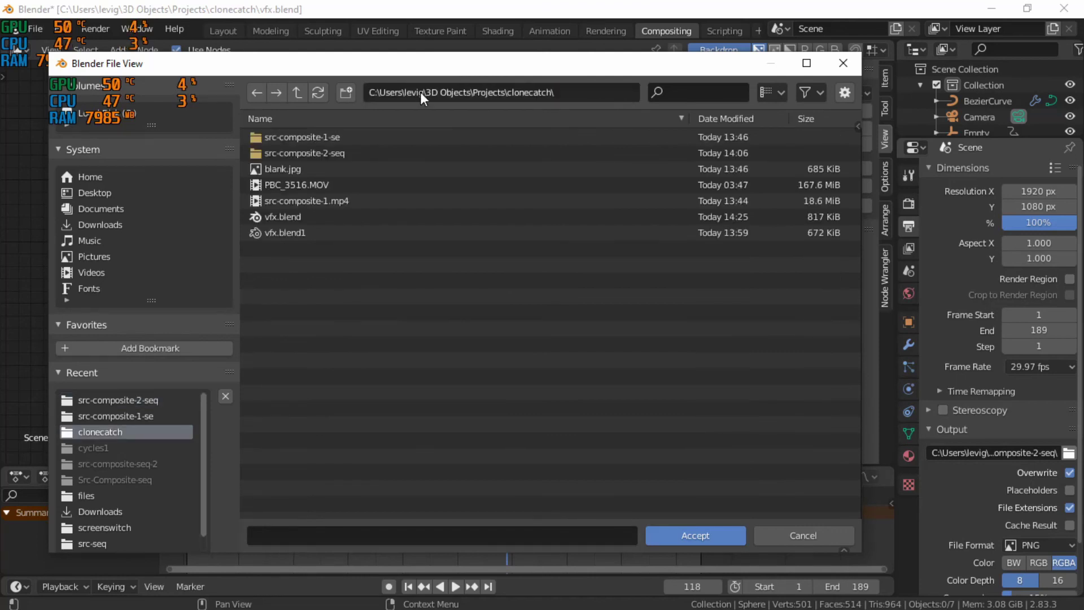
Step: Create a folder named renders in the clonecatch project folder and open it
click(345, 93)
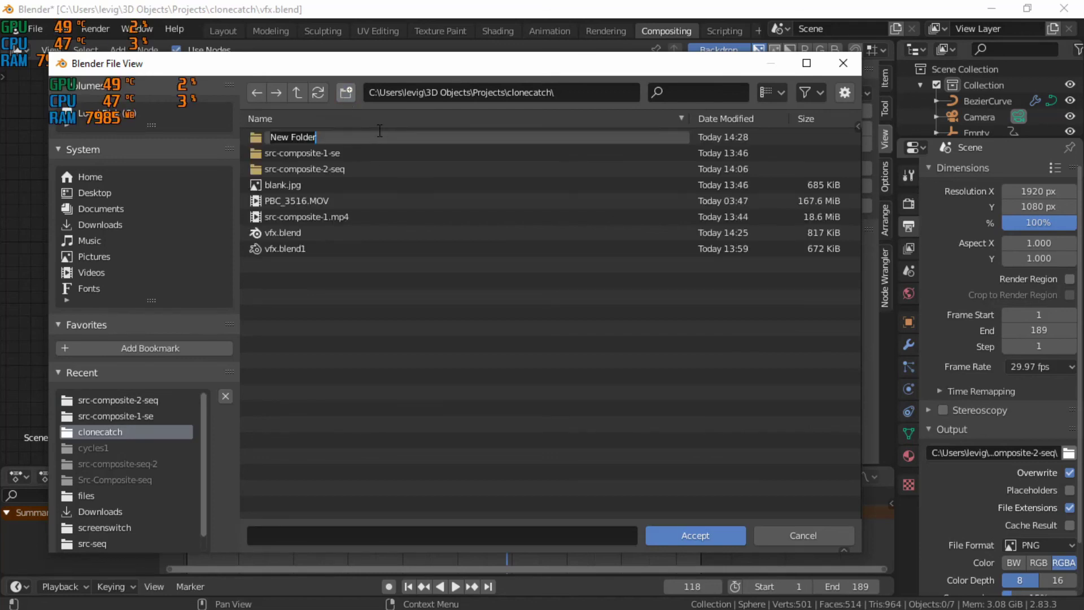
text(renders)
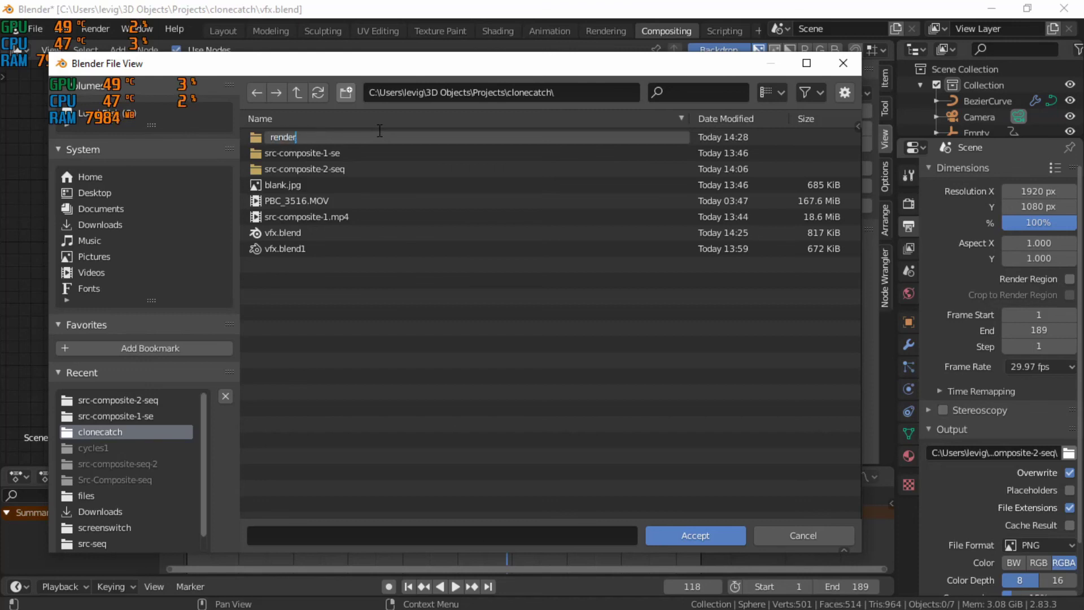
key(Return)
double_click(378, 131)
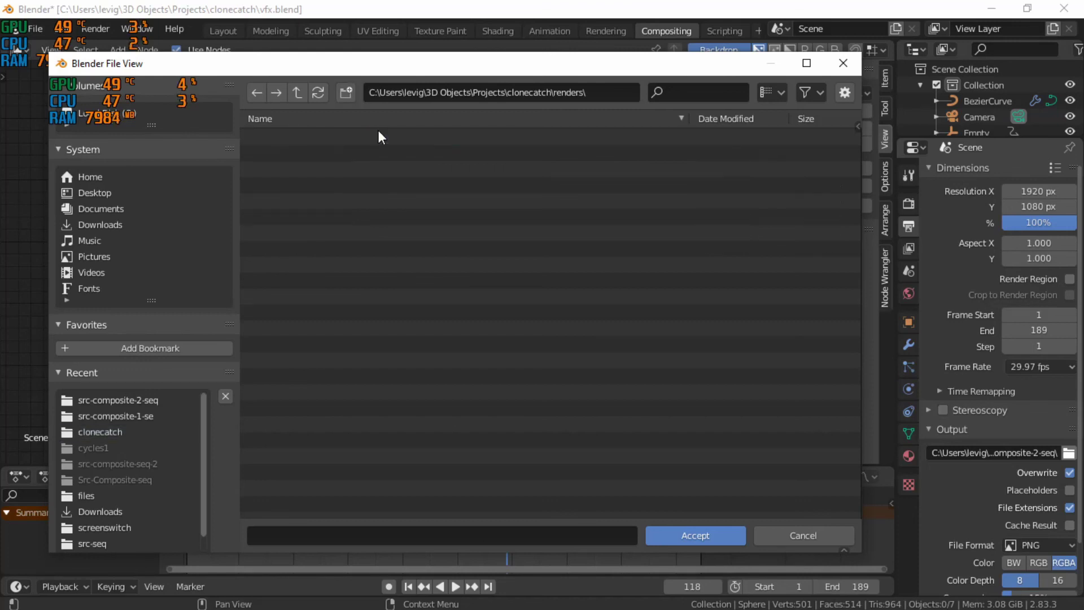
Step: Create a cycles1 folder inside renders, accept it as the render output path, and save the file
click(345, 93)
text(cycles1)
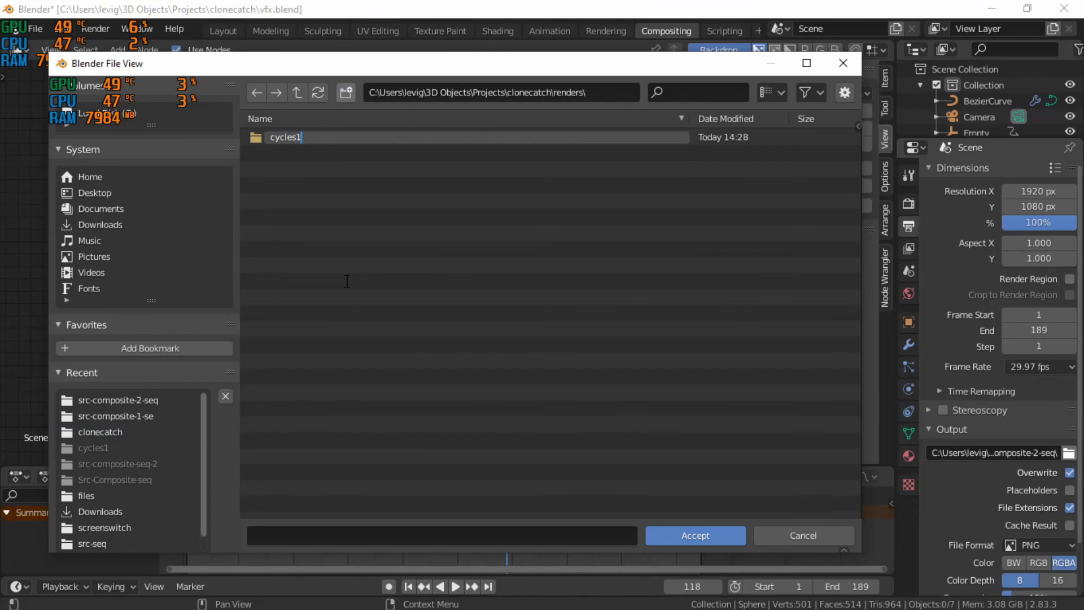
key(Return)
double_click(312, 136)
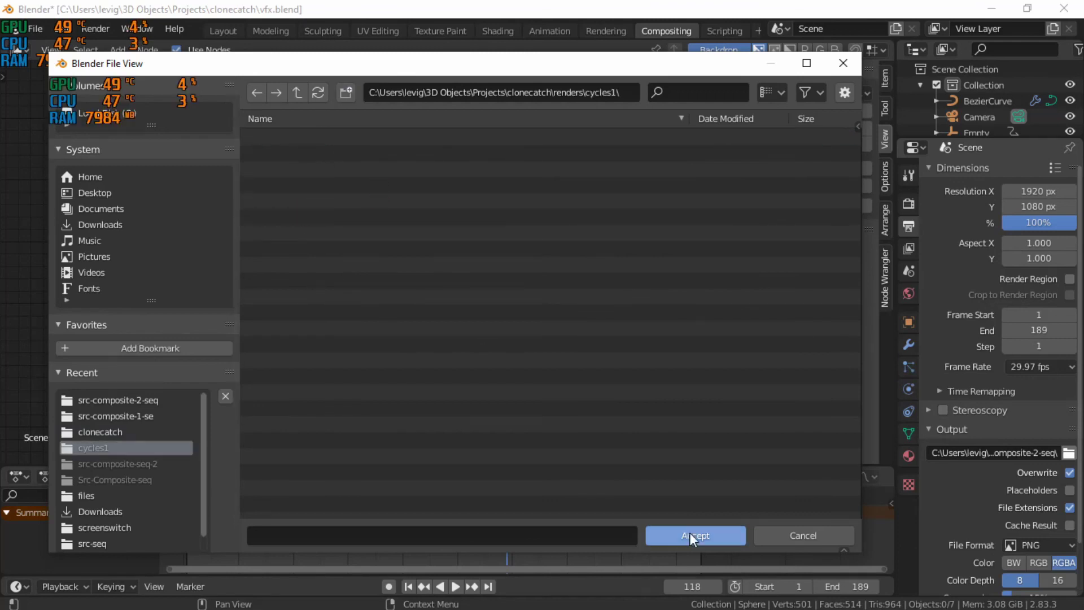
click(689, 532)
key(ctrl+s)
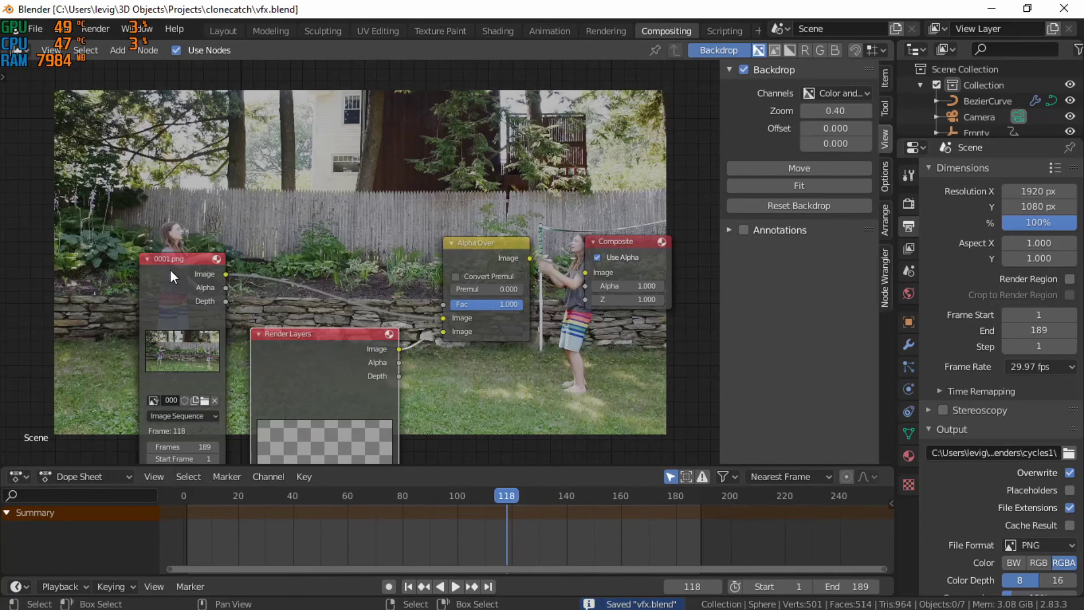
scroll(412, 333, up, 2)
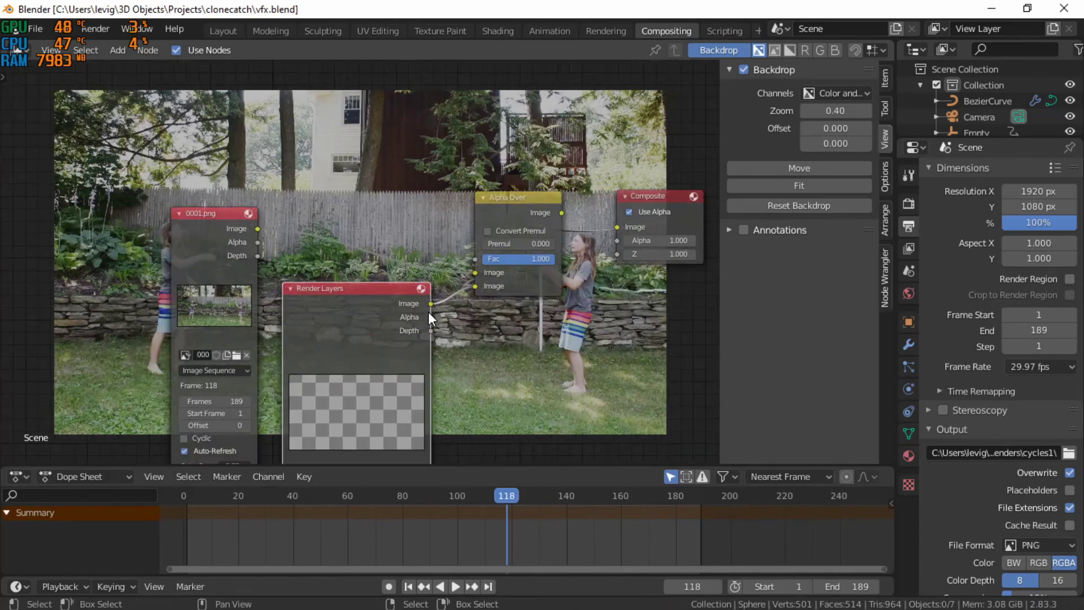
click(466, 309)
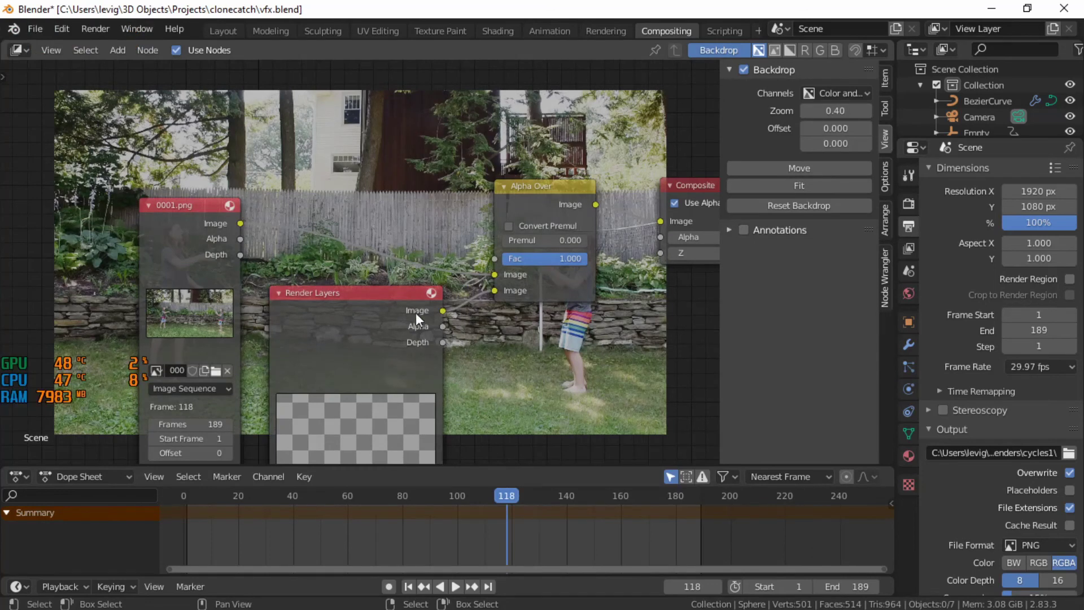
click(356, 317)
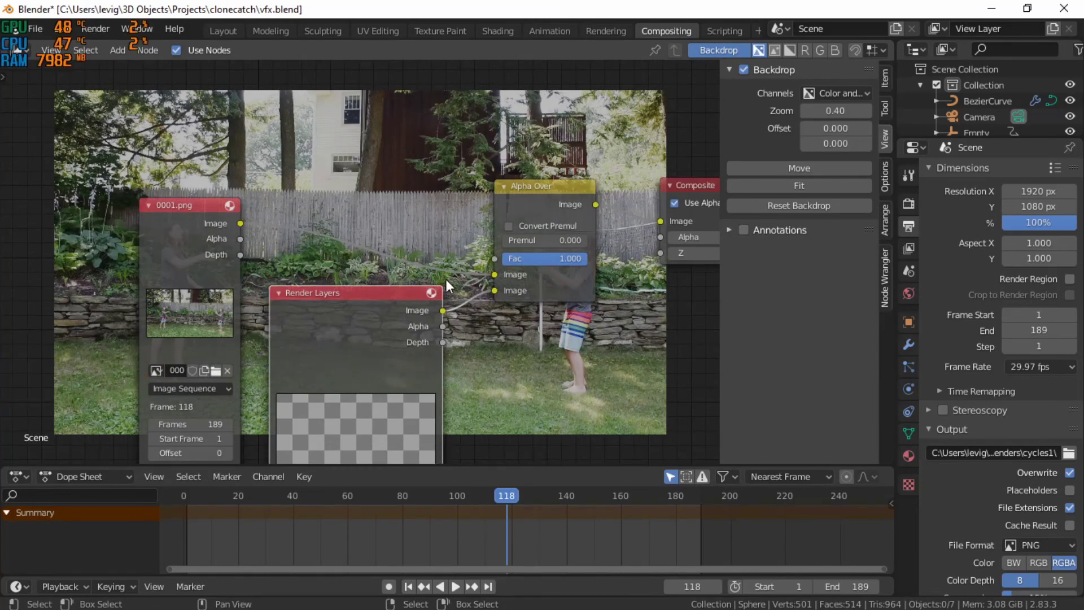
scroll(411, 270, down, 2)
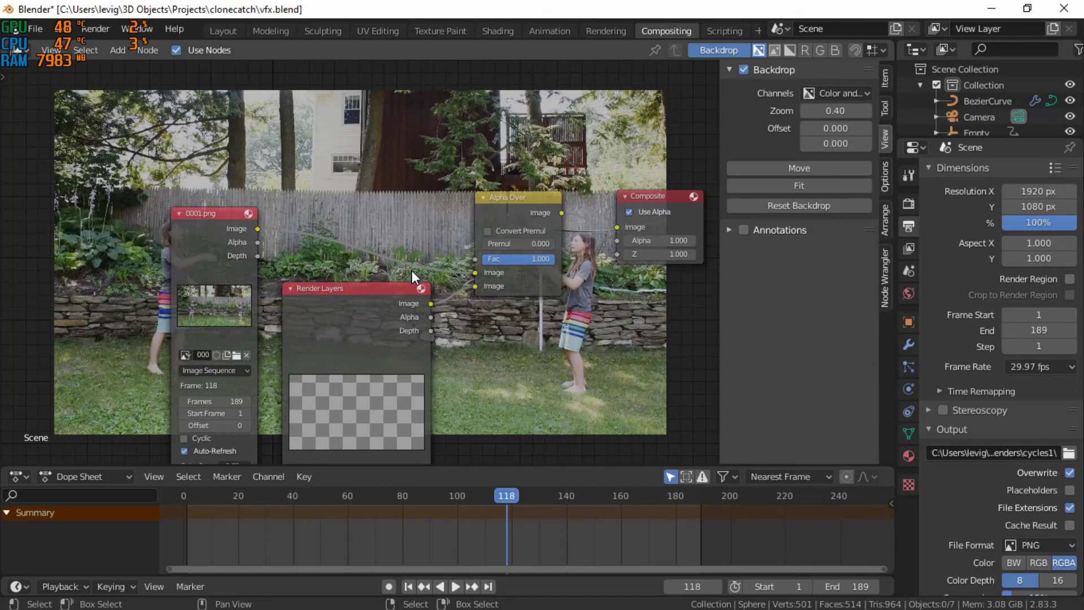
middle_drag(411, 270, 399, 253)
scroll(394, 253, up, 1)
scroll(300, 173, up, 2)
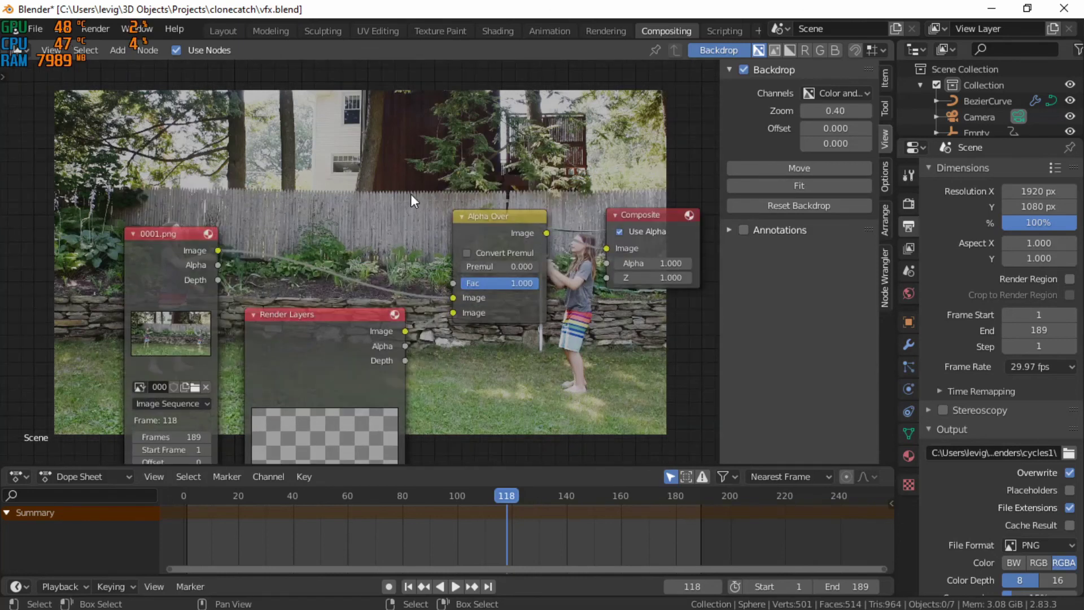
Step: Render frame 118 as a test, inspect the motion-blurred ball over the footage up close, and close the render window
key(F12)
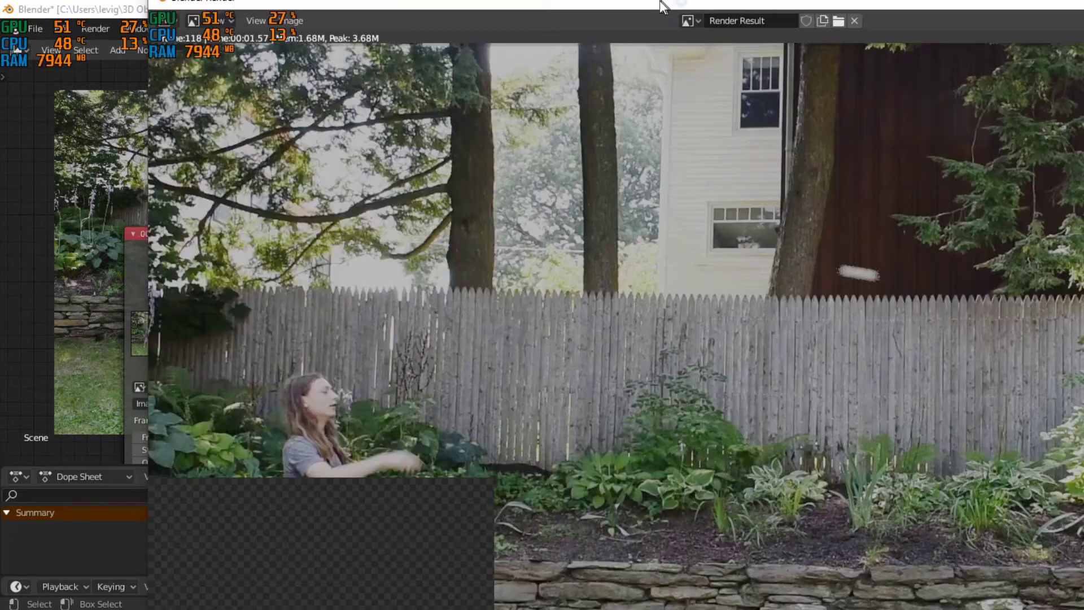
scroll(631, 239, down, 2)
scroll(600, 259, up, 5)
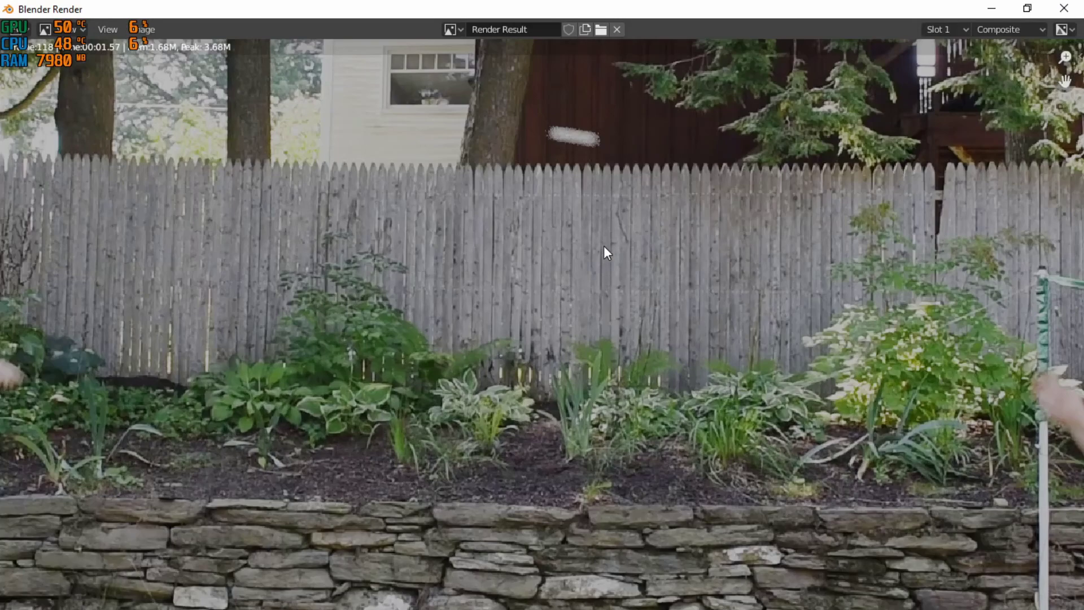
middle_drag(600, 259, 552, 380)
scroll(496, 284, up, 1)
scroll(519, 254, down, 4)
middle_drag(525, 327, 545, 264)
scroll(542, 268, down, 1)
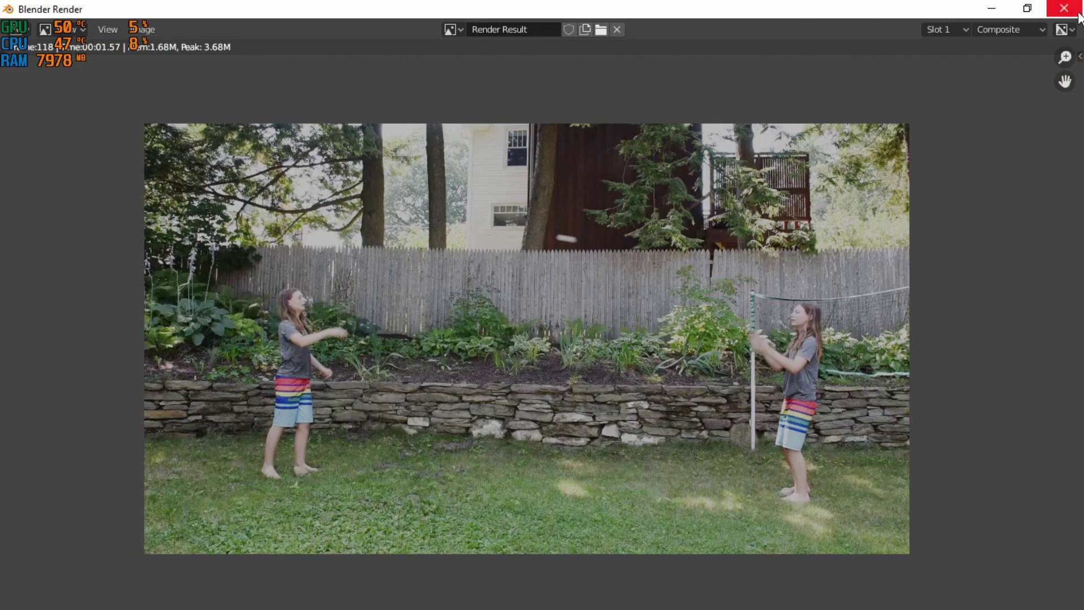
click(1060, 14)
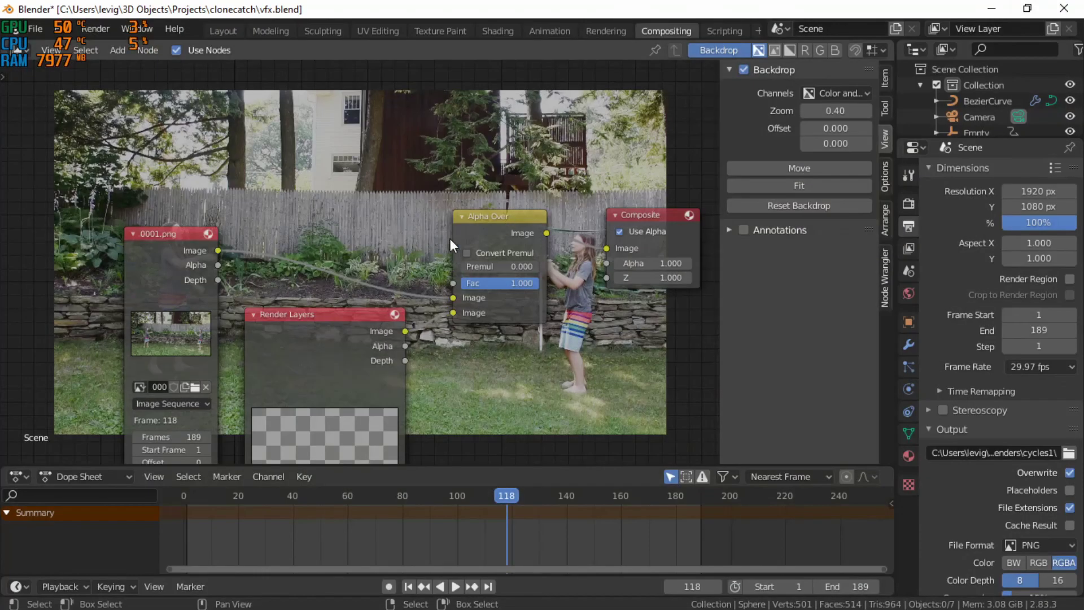
Step: Render the full composited animation to the output folder
scroll(402, 162, down, 3)
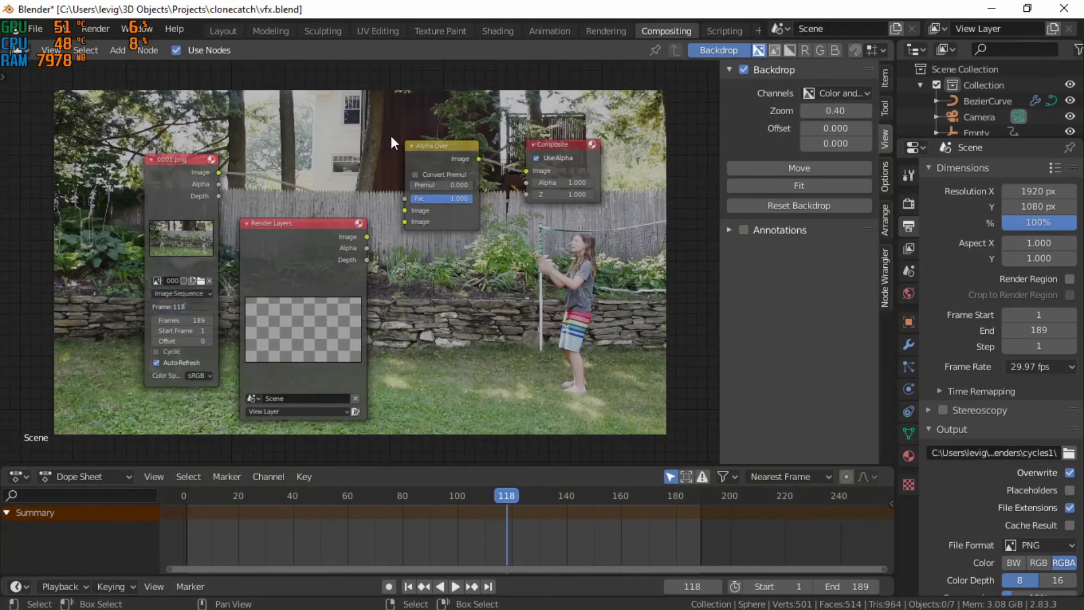
scroll(390, 136, up, 2)
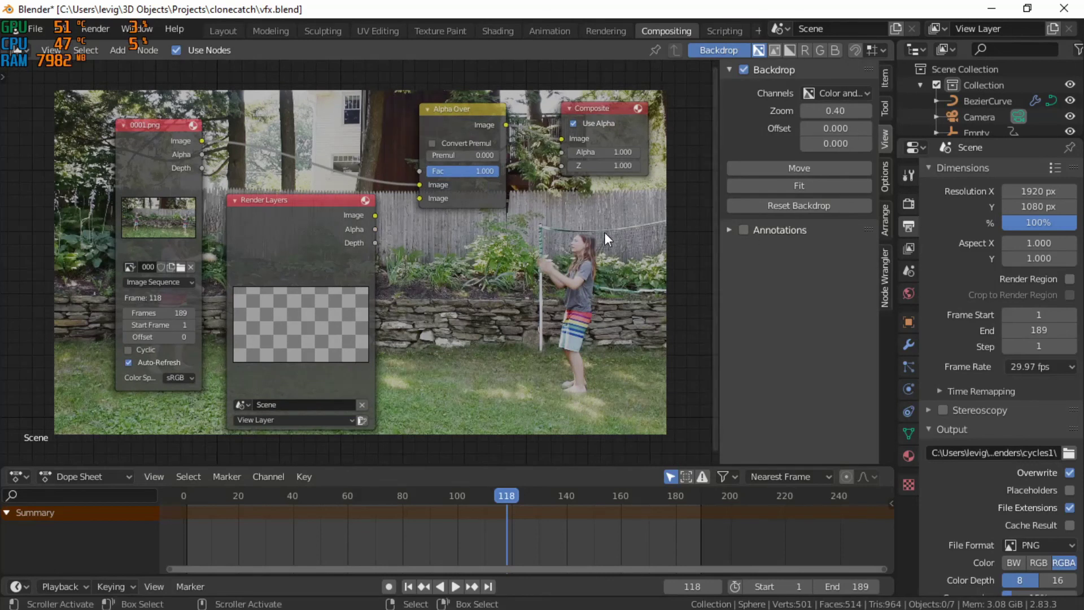
scroll(245, 124, up, 1)
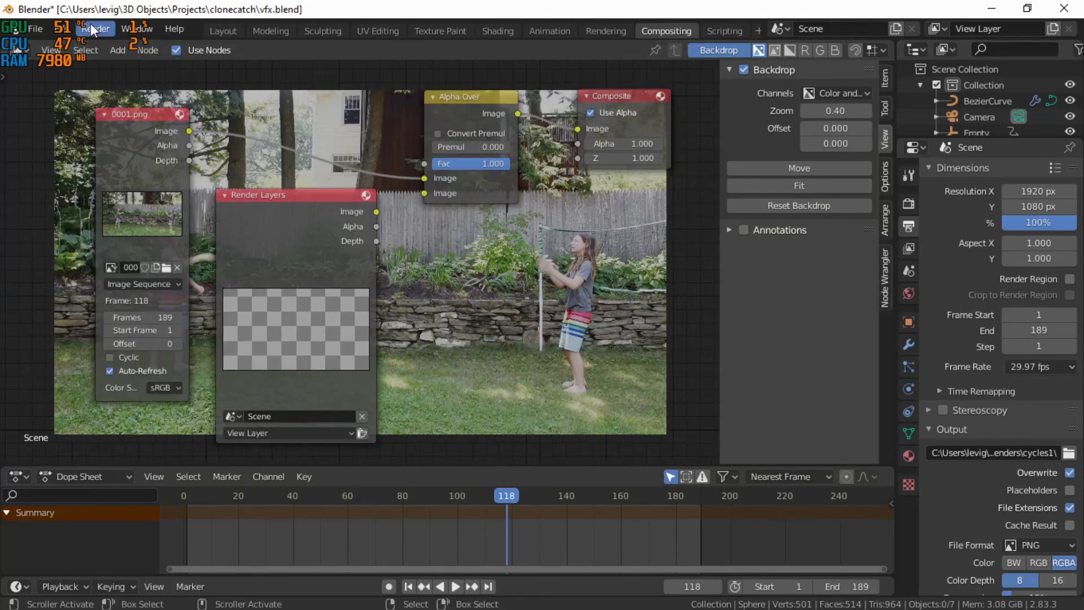
key(ctrl+F12)
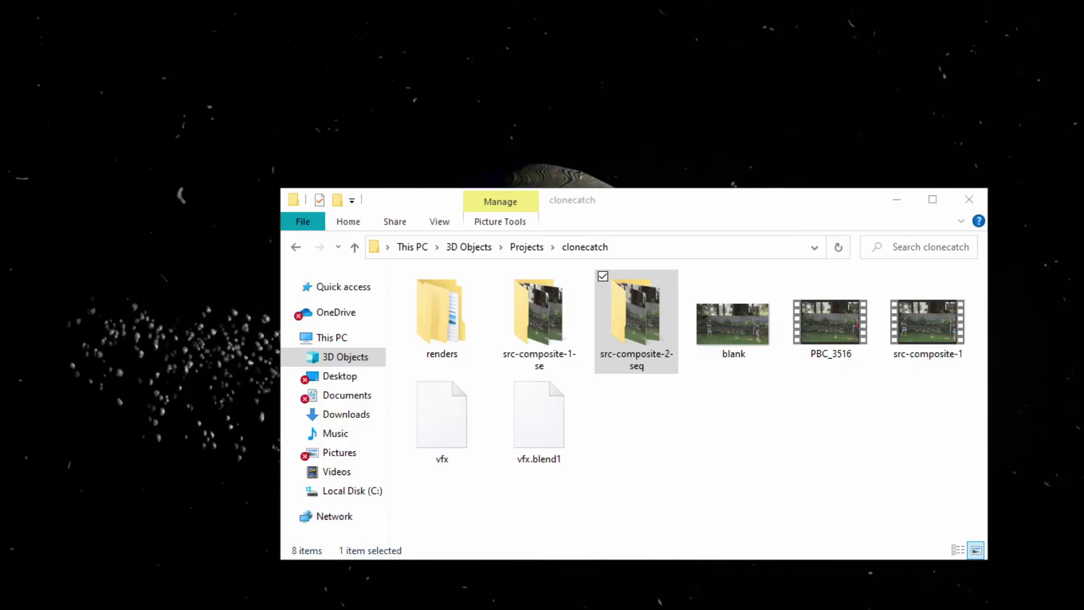
Step: In File Explorer, open the cycles1 folder inside renders and move its window aside
double_click(472, 333)
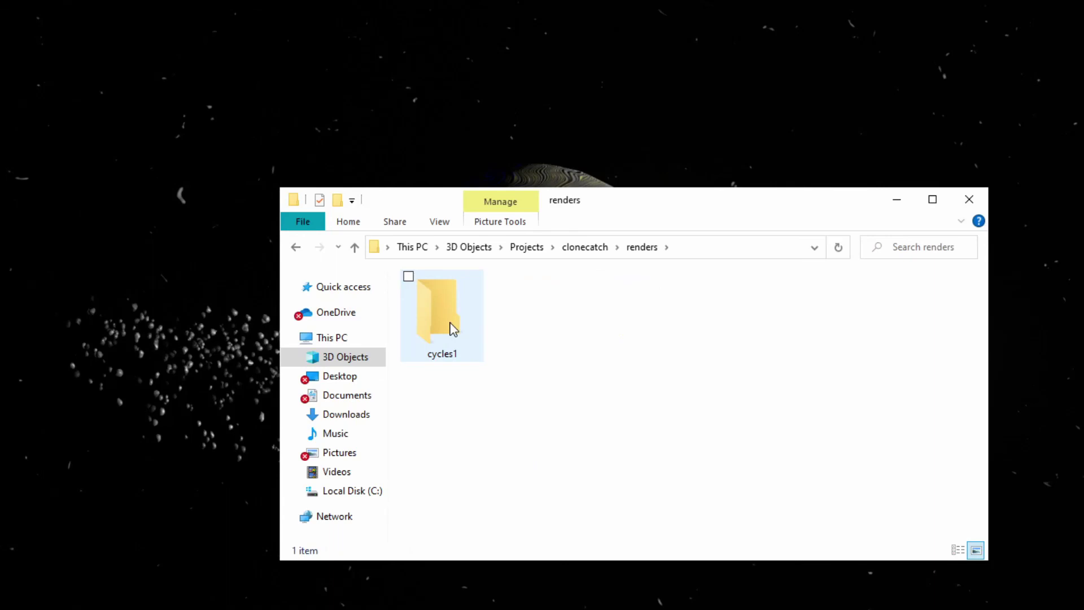
double_click(450, 327)
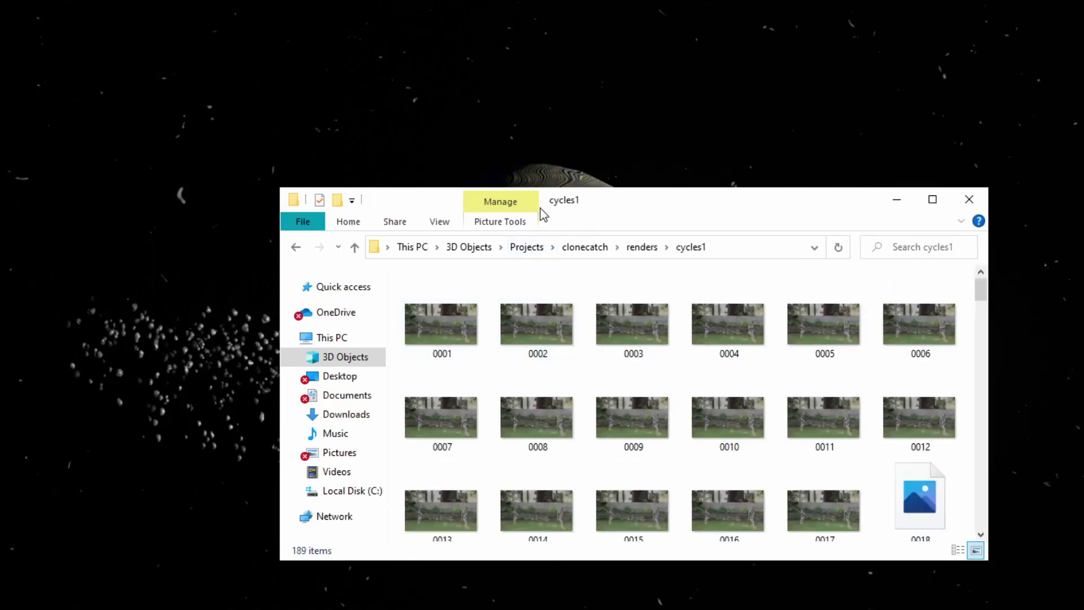
drag(568, 205, 438, 211)
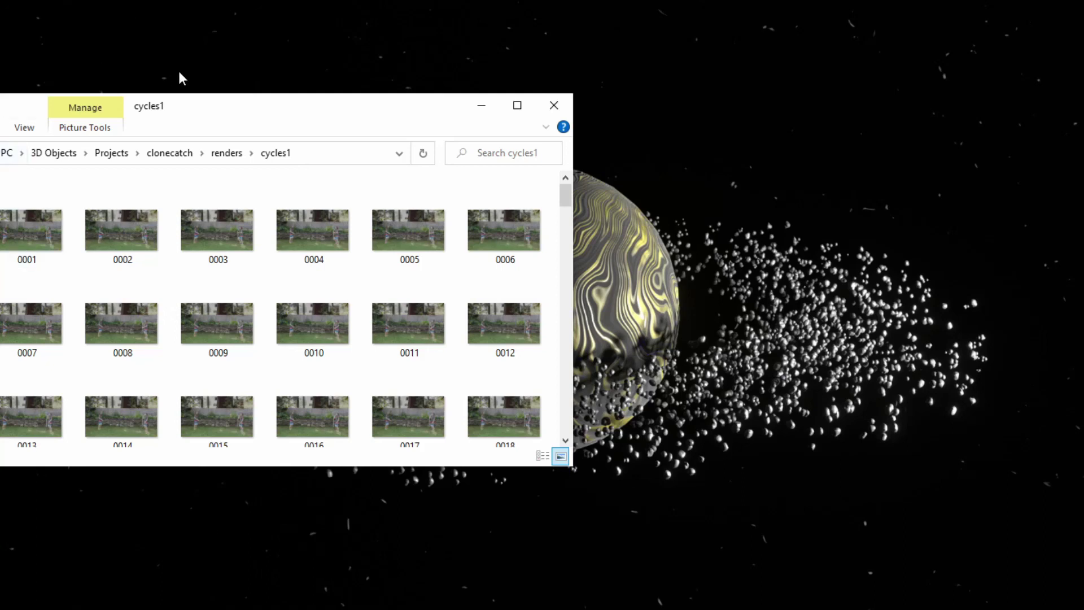
drag(225, 119, 1, 209)
Step: Open an untitled project in DaVinci Resolve and switch to the Edit page
double_click(343, 206)
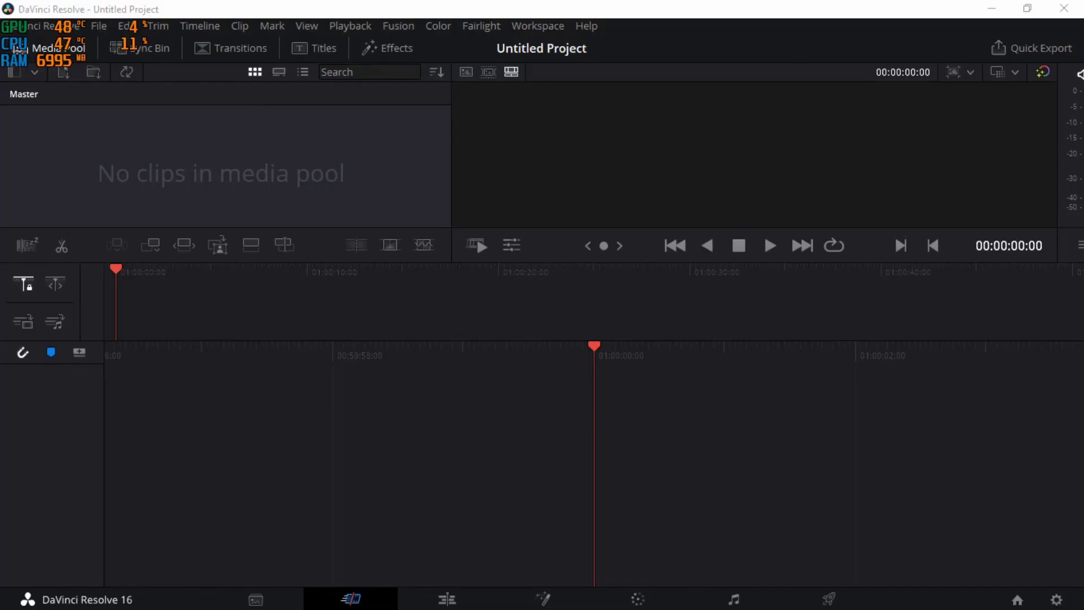
key(alt+Tab)
drag(331, 218, 785, 148)
click(445, 589)
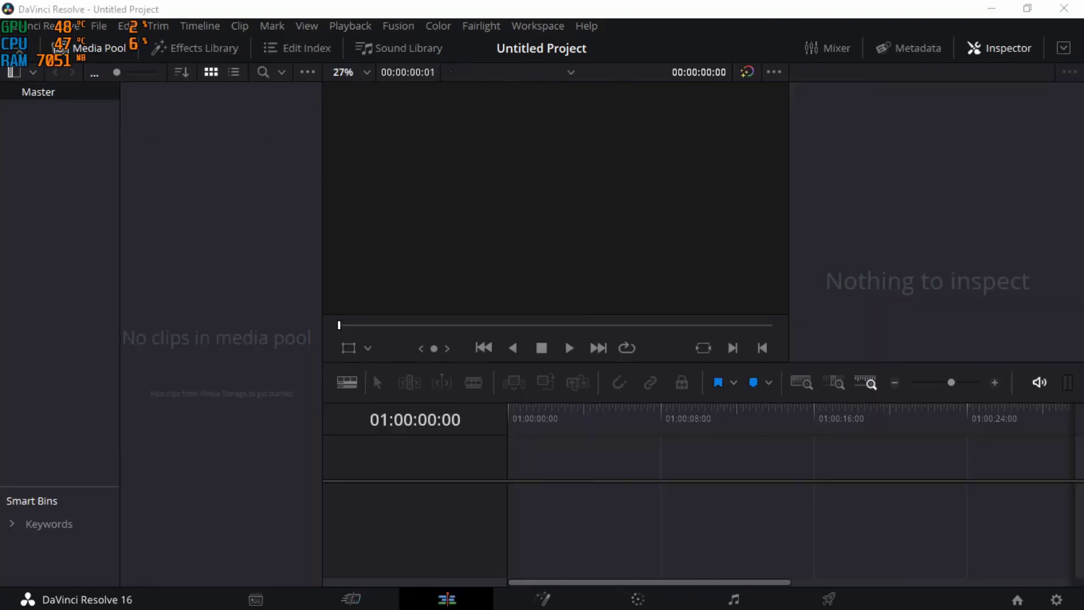
Step: Import all rendered frames from the cycles1 folder into the media pool as an image sequence
key(alt+Tab)
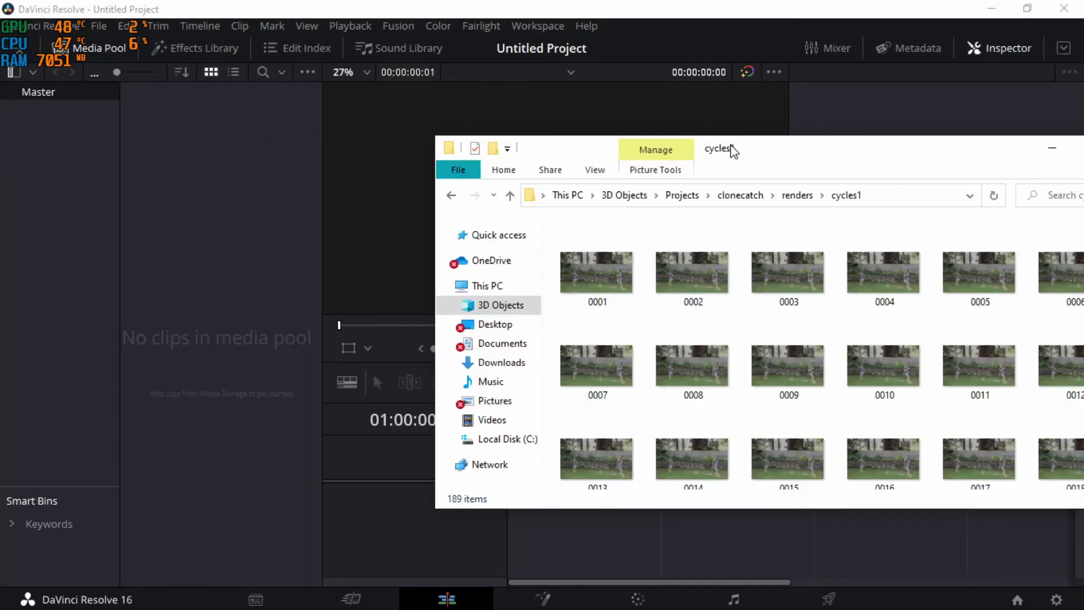
drag(733, 151, 683, 142)
click(535, 249)
key(ctrl+a)
drag(551, 249, 238, 232)
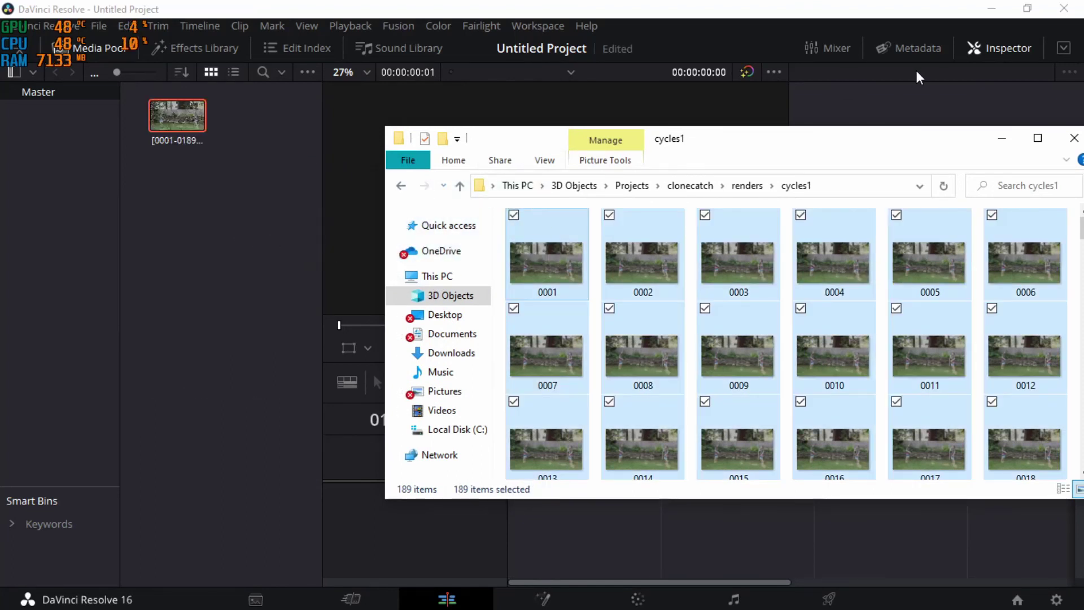
click(732, 5)
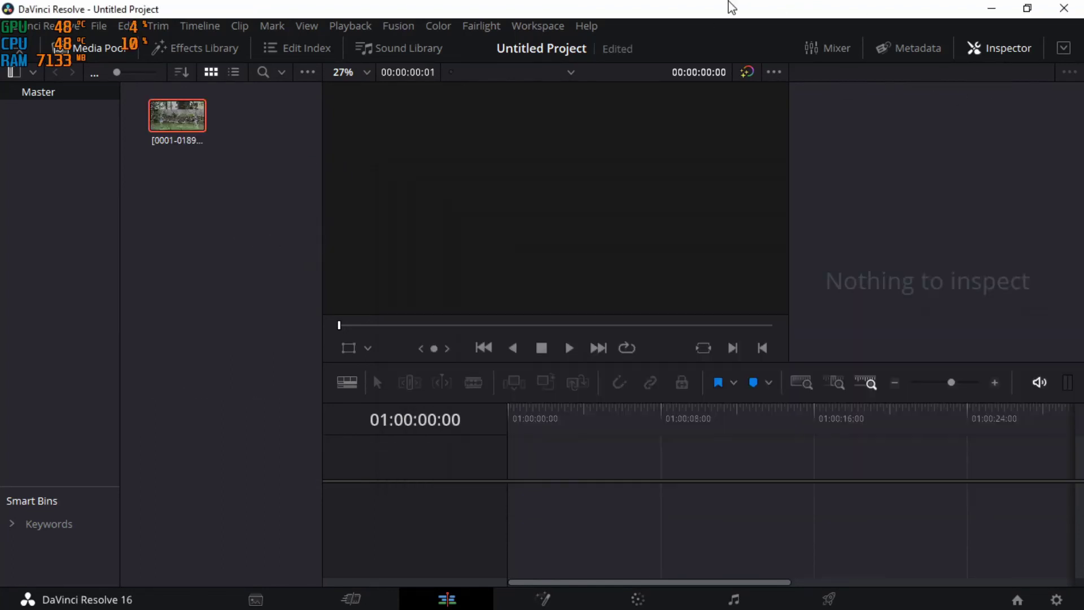
Step: Set the imported image sequence's video frame rate to 29.97 in its clip attributes
right_click(171, 117)
click(200, 158)
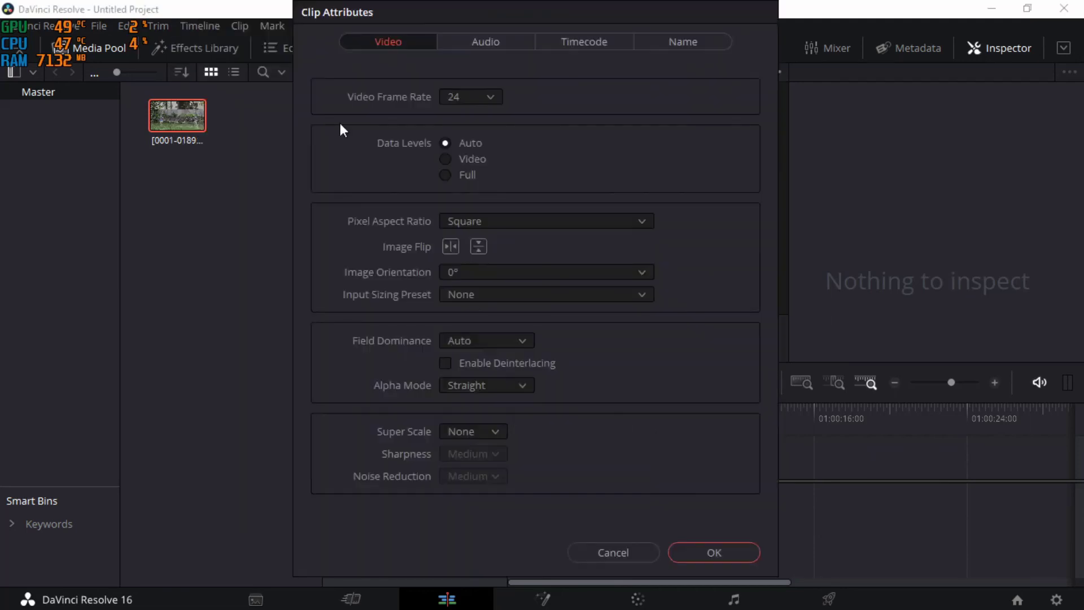
click(499, 96)
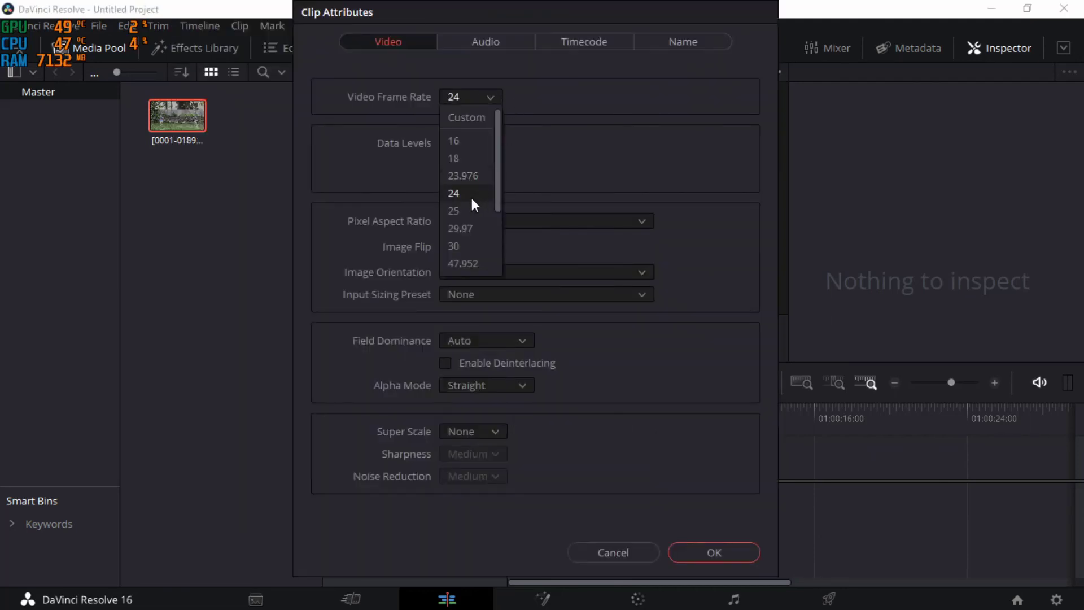
click(453, 244)
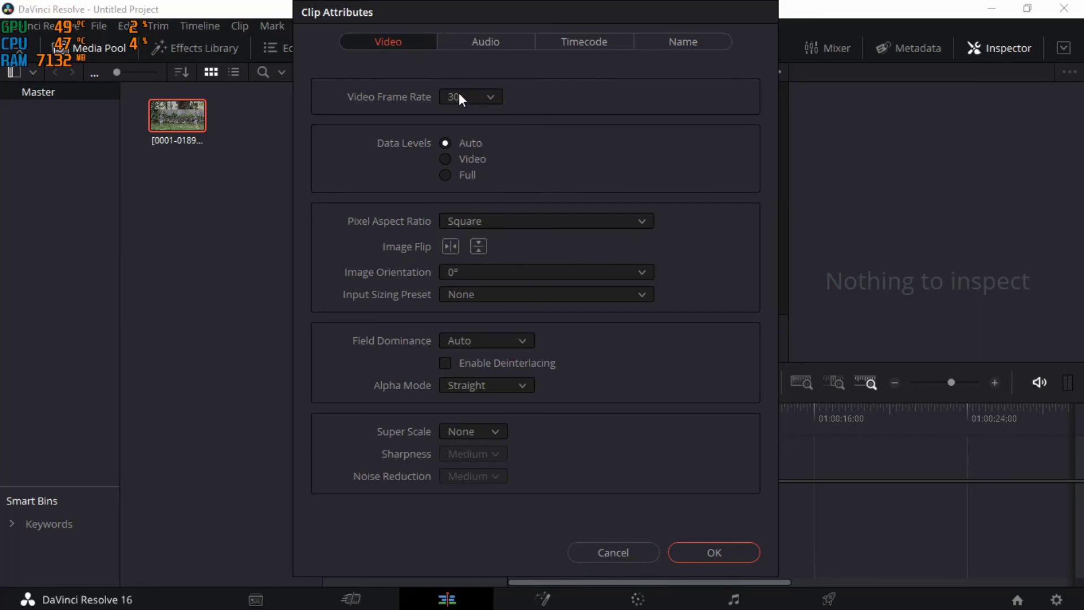
click(458, 97)
click(460, 229)
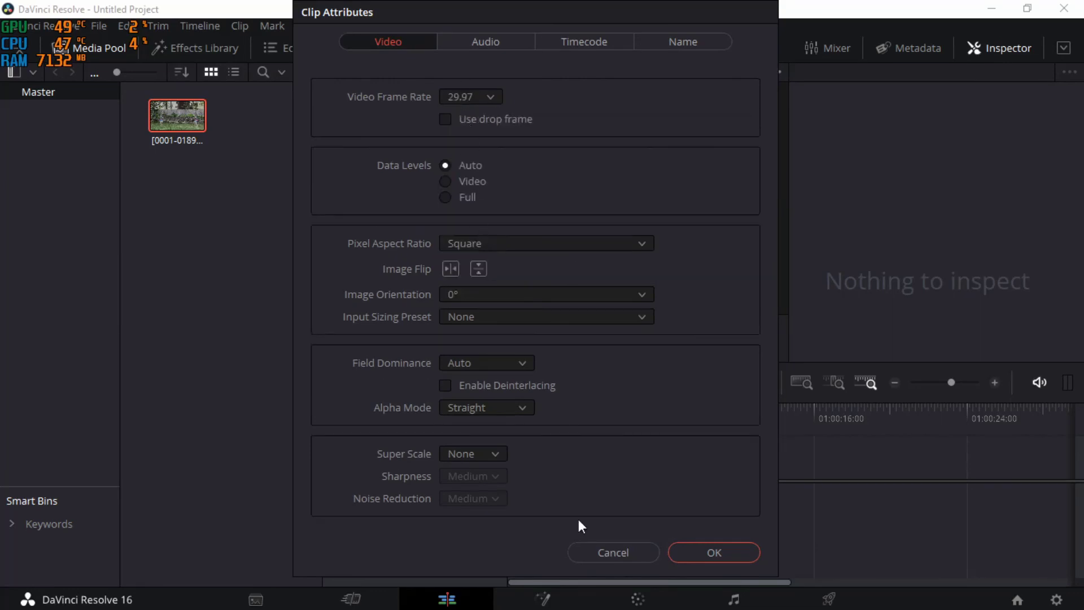
click(690, 559)
Step: Place the image sequence at the start of a new timeline and play it back in full screen
drag(166, 122, 513, 499)
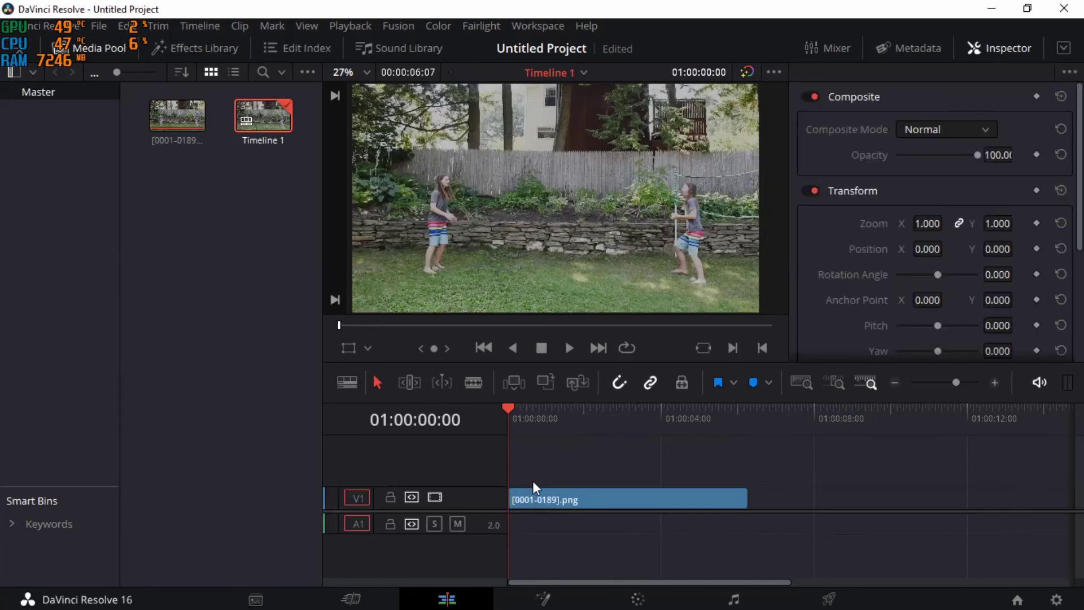
key(p)
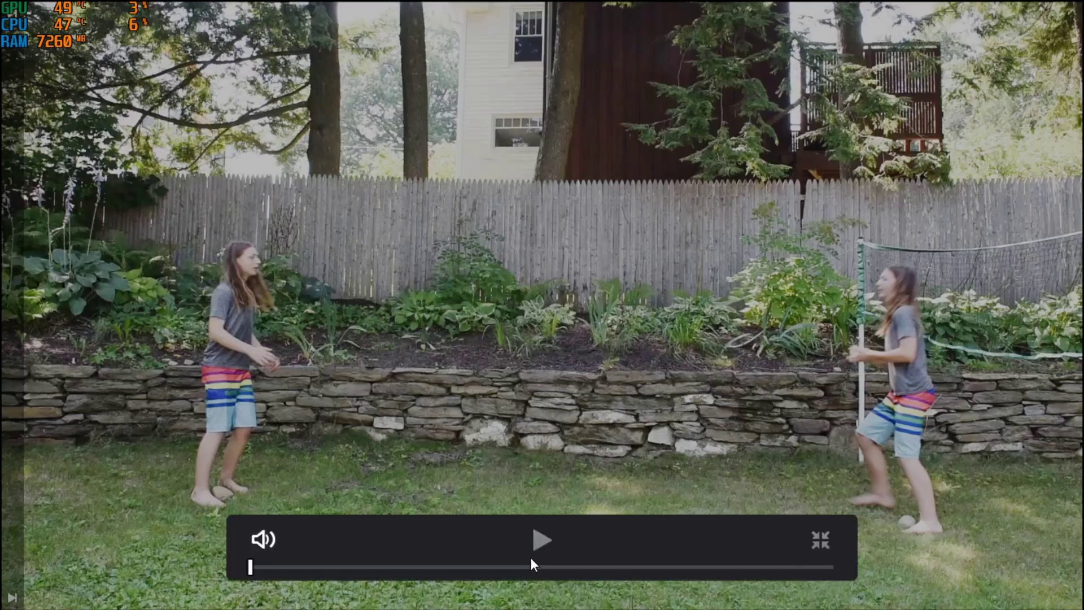
click(543, 547)
click(542, 541)
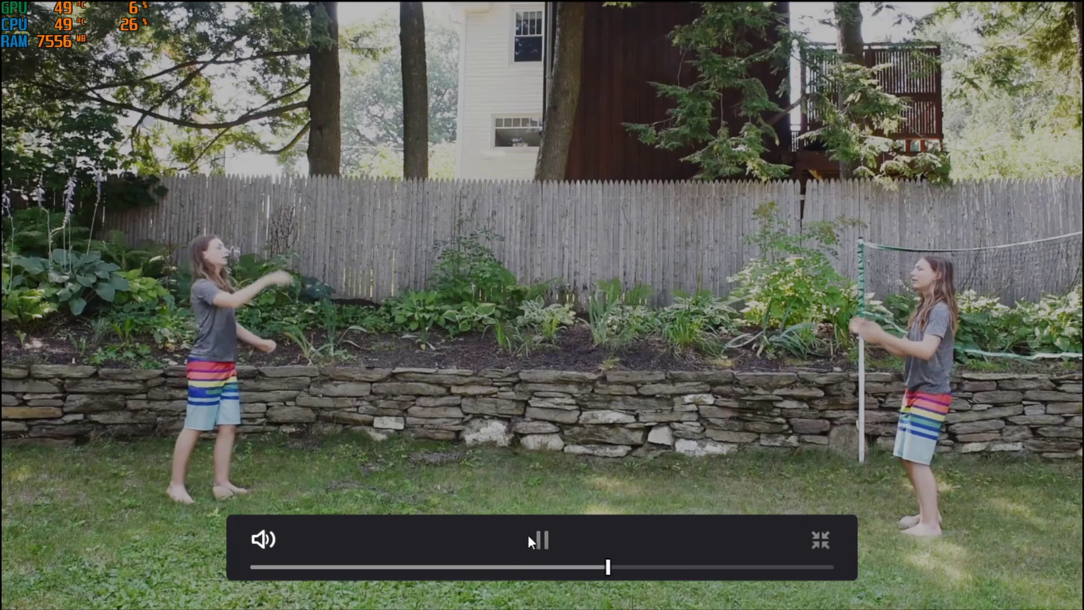
click(533, 541)
click(821, 540)
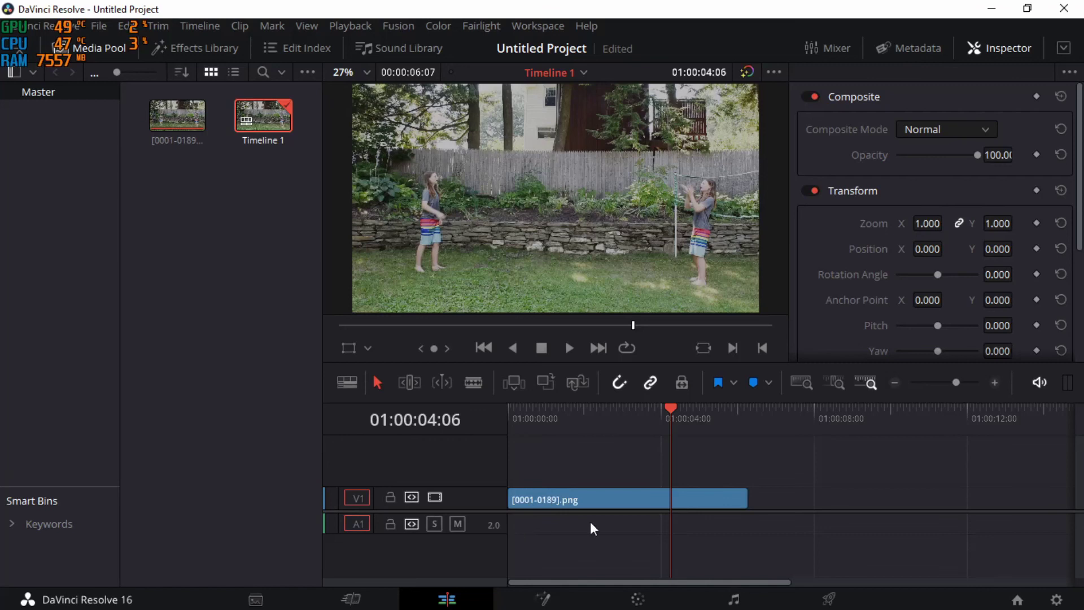
Step: Switch to the Deliver page and name the render output file catchclone
click(830, 598)
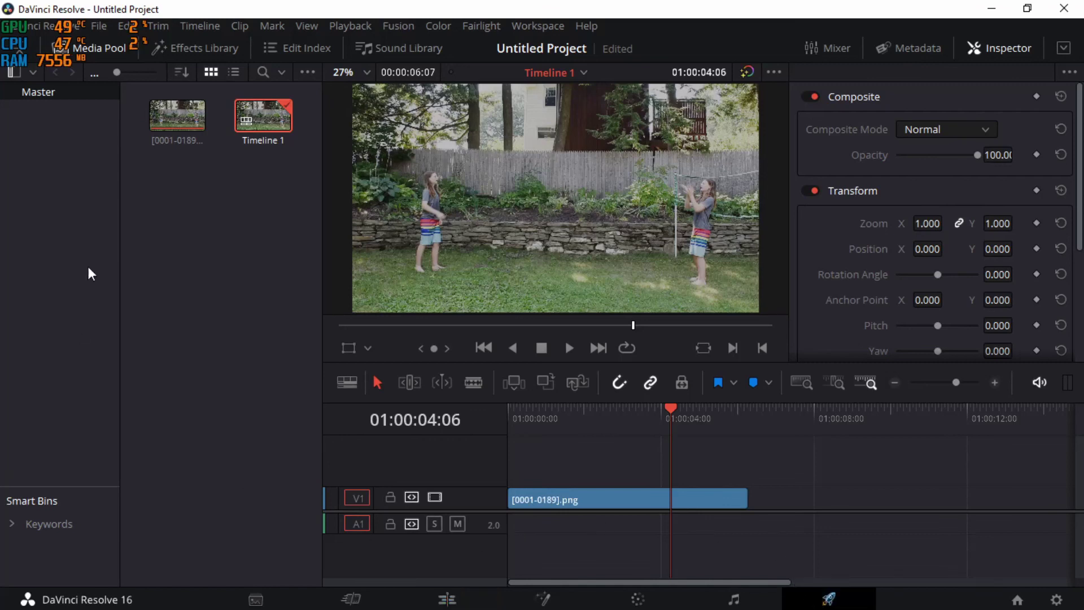
click(107, 182)
key(ctrl+a)
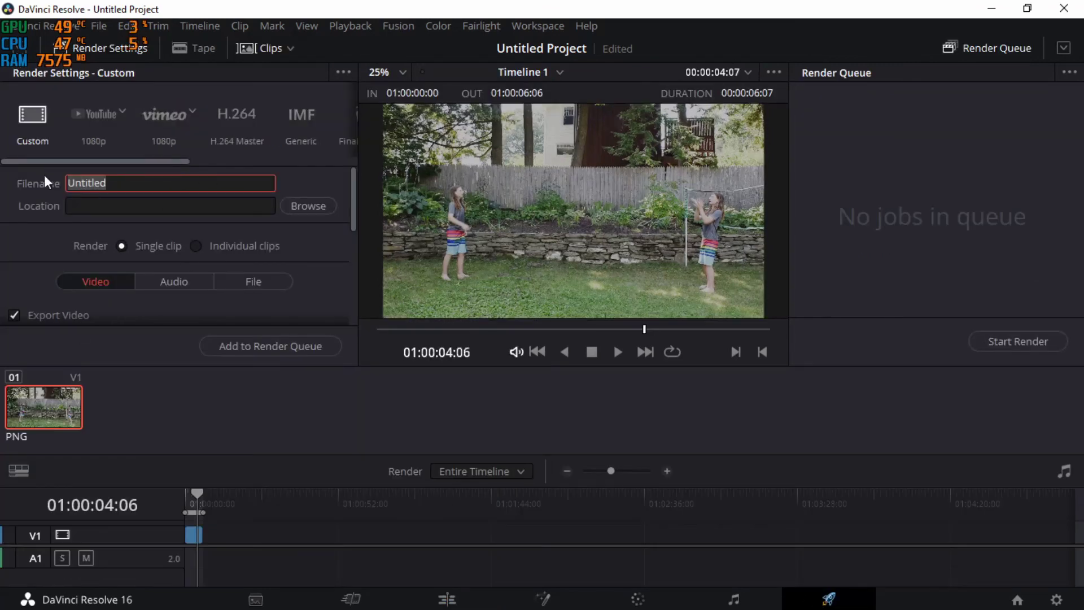
text(ca)
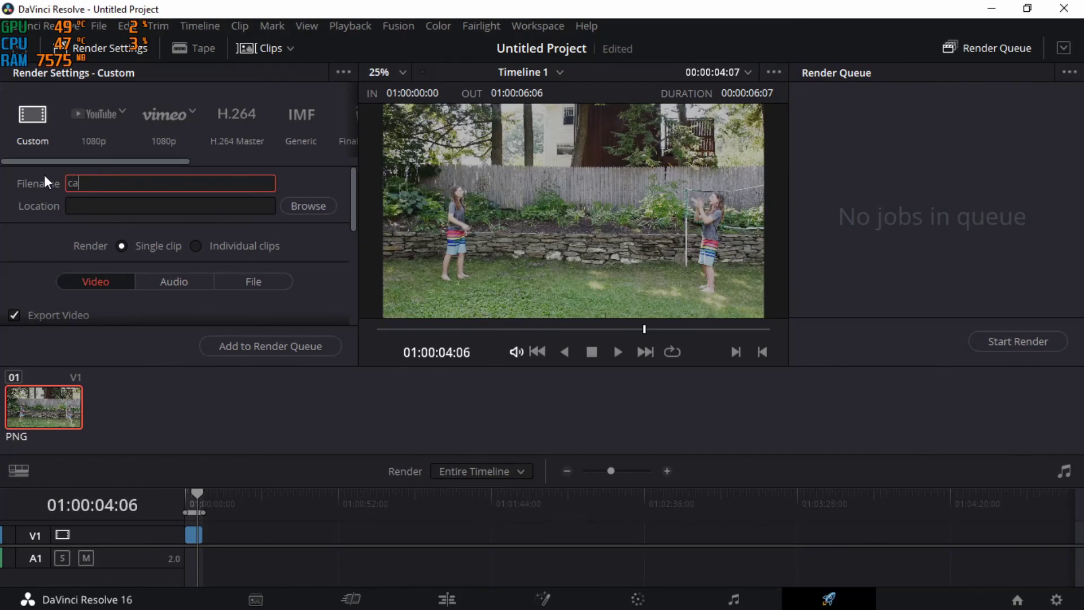
text(tchclone)
Step: Set the render destination to the upload folder in 3D Objects, with the file name catchclone-2
click(293, 206)
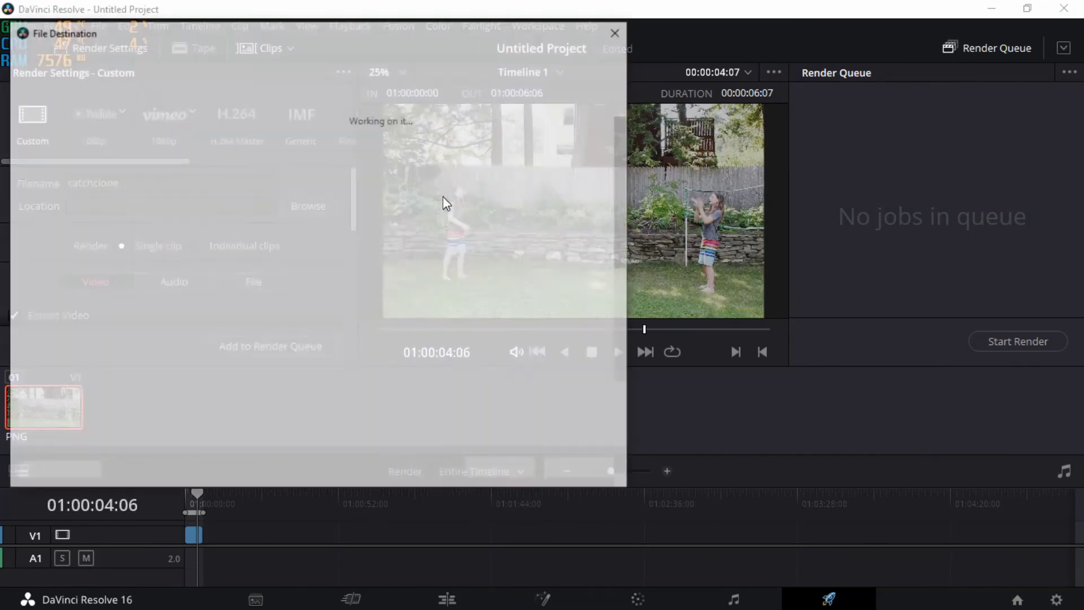
click(68, 195)
click(273, 260)
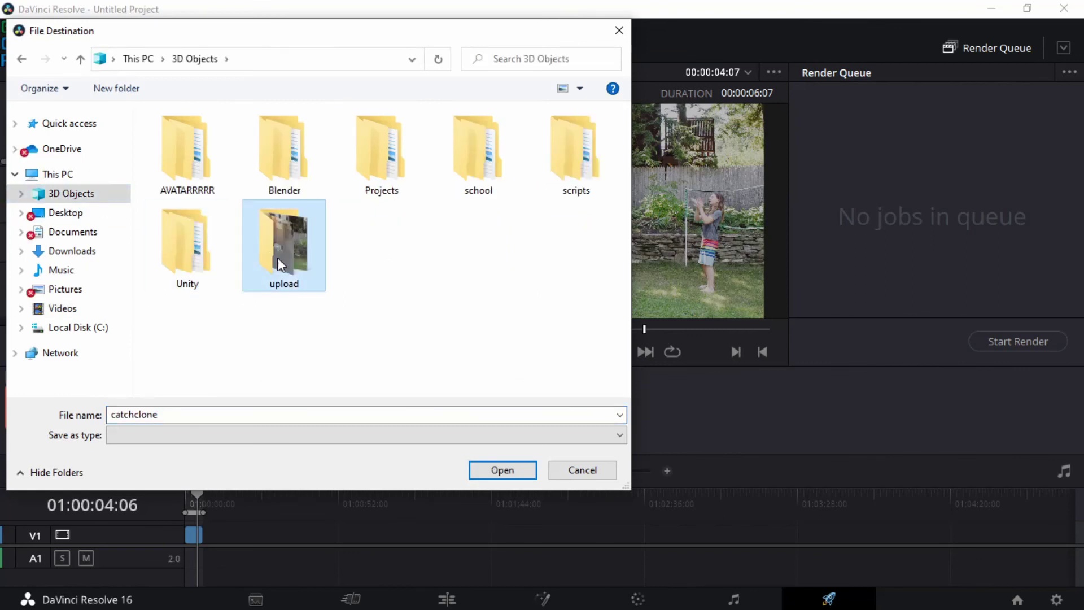
double_click(273, 260)
click(289, 414)
click(285, 413)
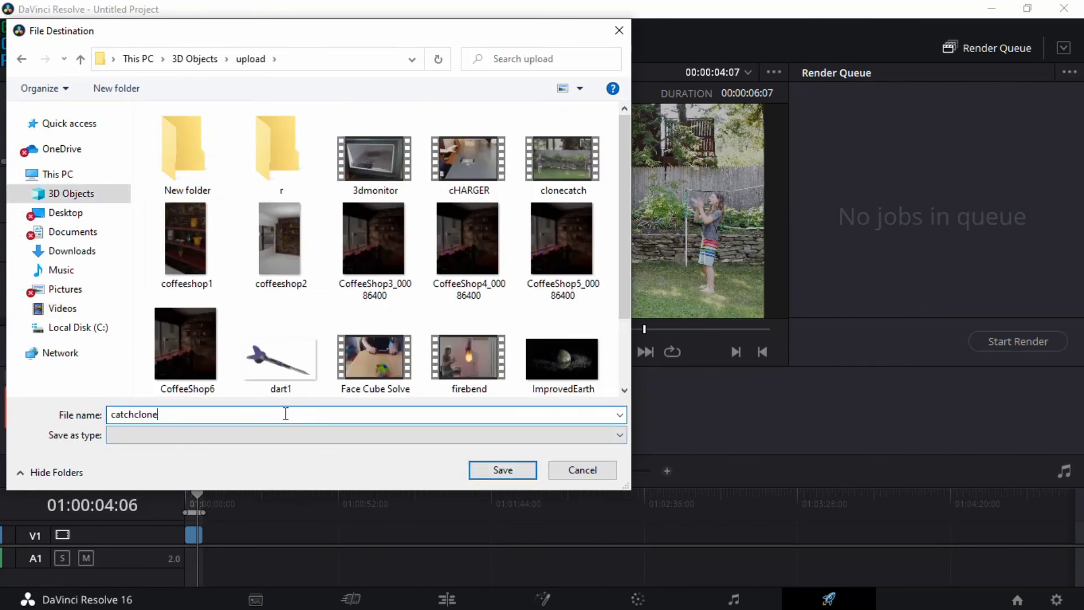
text(1)
key(Return)
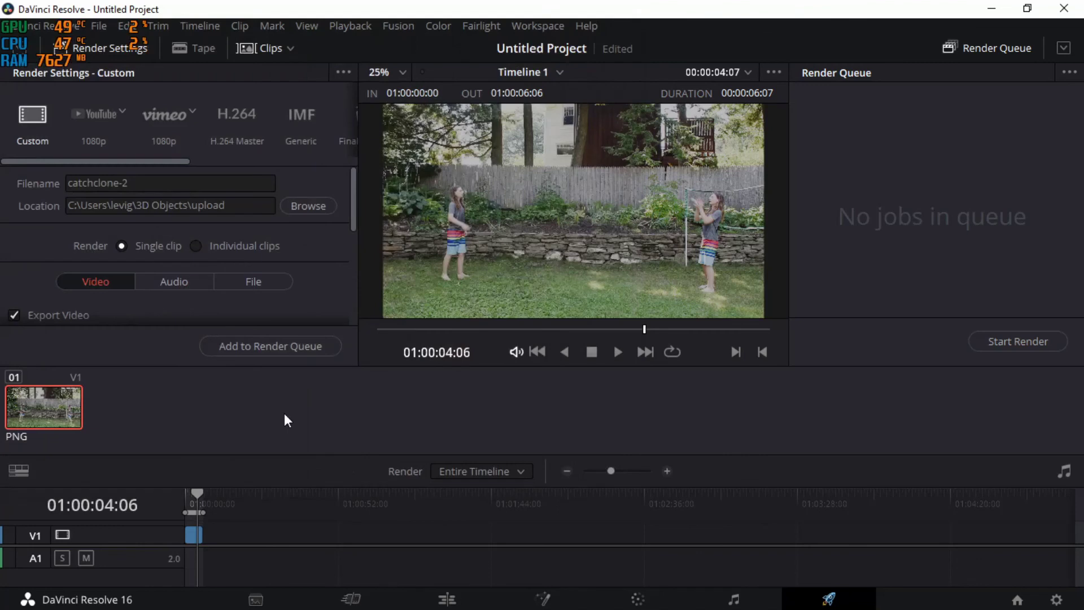
Step: Set the export format to MP4, add the timeline to the render queue and start rendering
scroll(337, 176, down, 5)
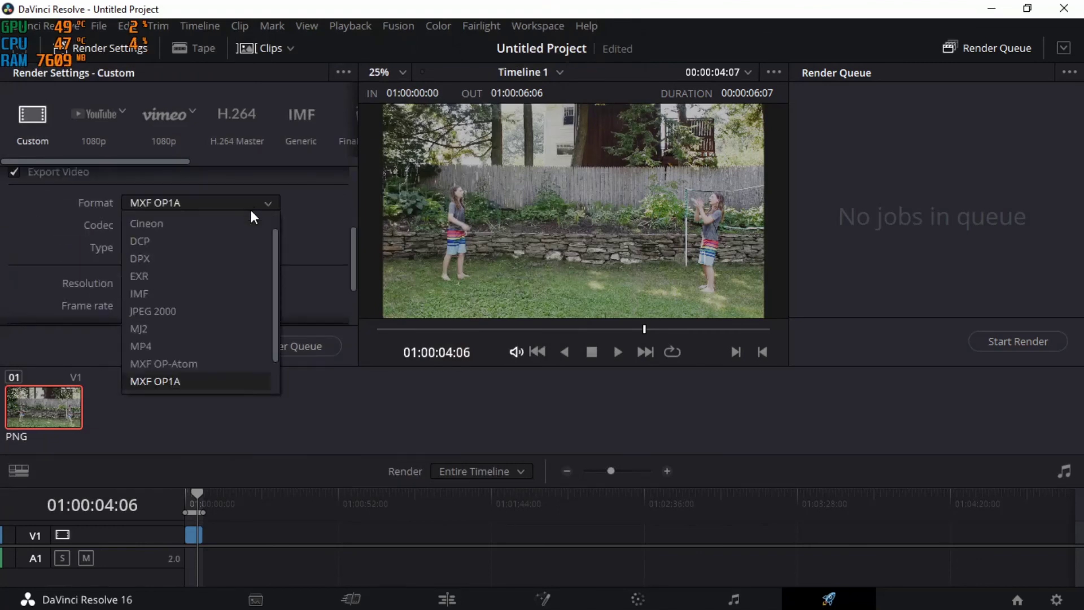
scroll(253, 203, up, 9)
click(221, 203)
click(192, 346)
click(271, 346)
click(987, 347)
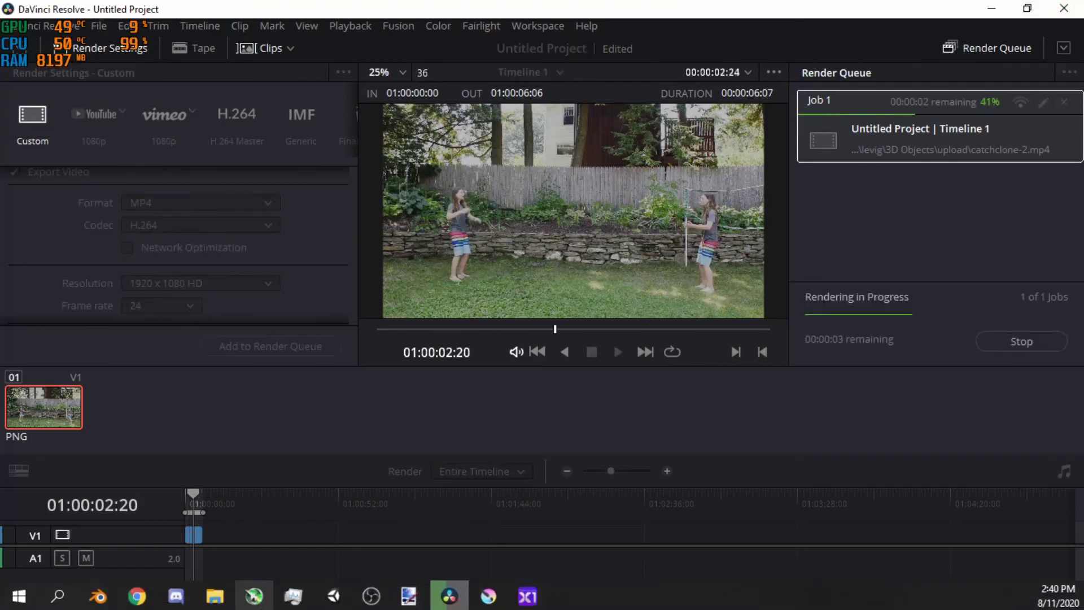
Step: Switch to File Explorer and open the upload folder in 3D Objects
click(215, 598)
key(ctrl+a)
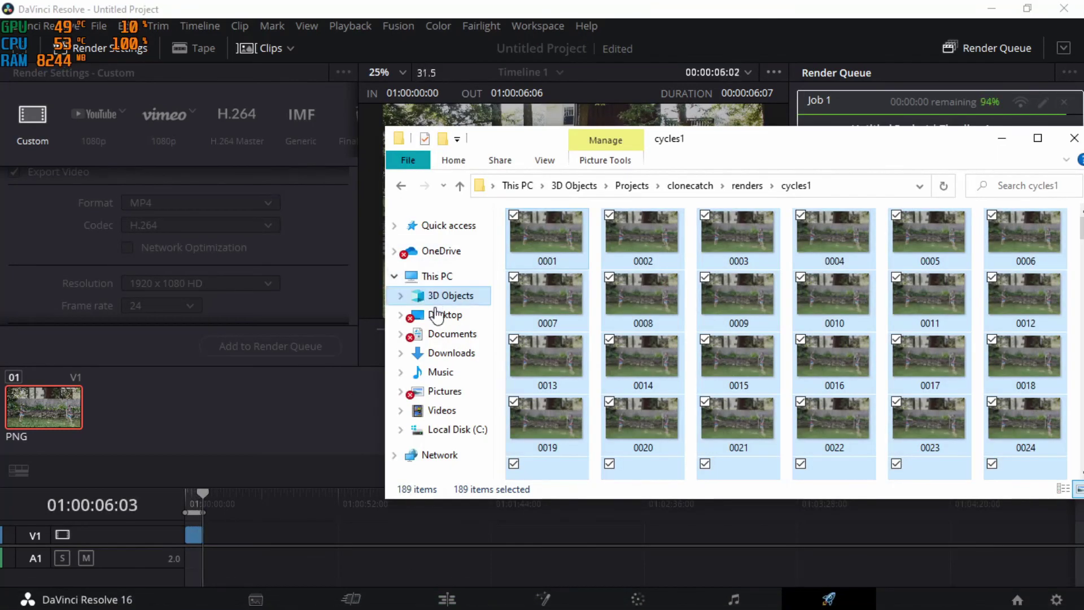
click(443, 295)
click(536, 388)
double_click(537, 388)
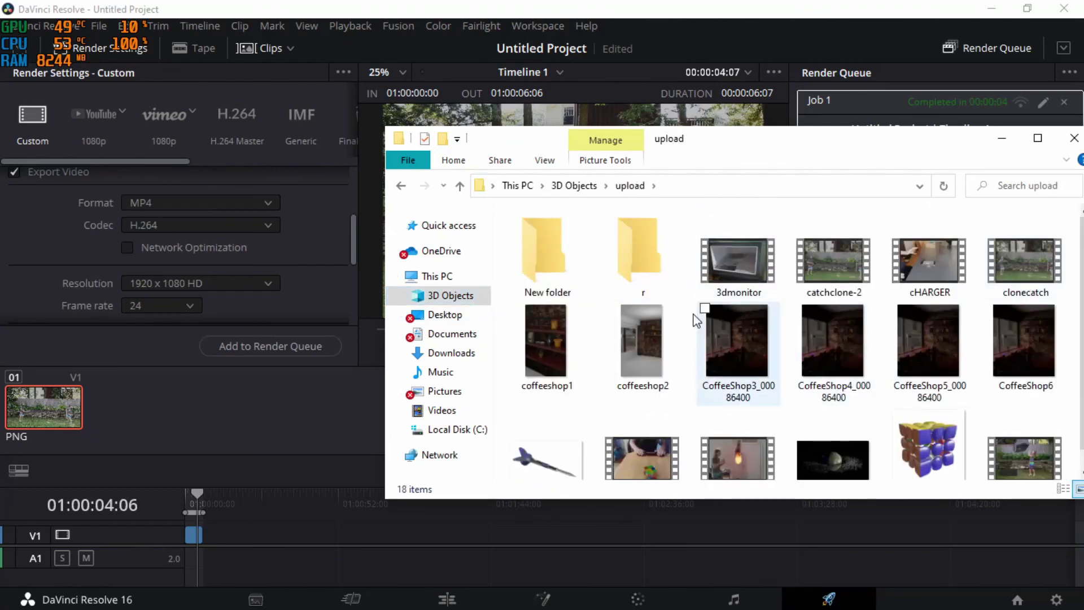
Step: Open the rendered catchclone-2 video, replay it to check the result, and pause it
click(853, 287)
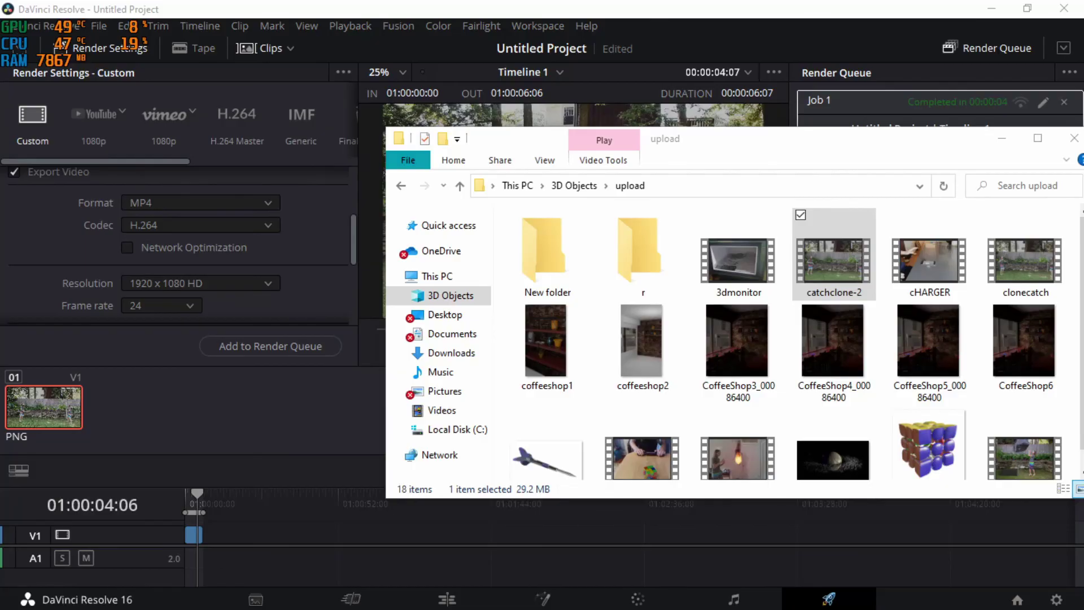
key(Return)
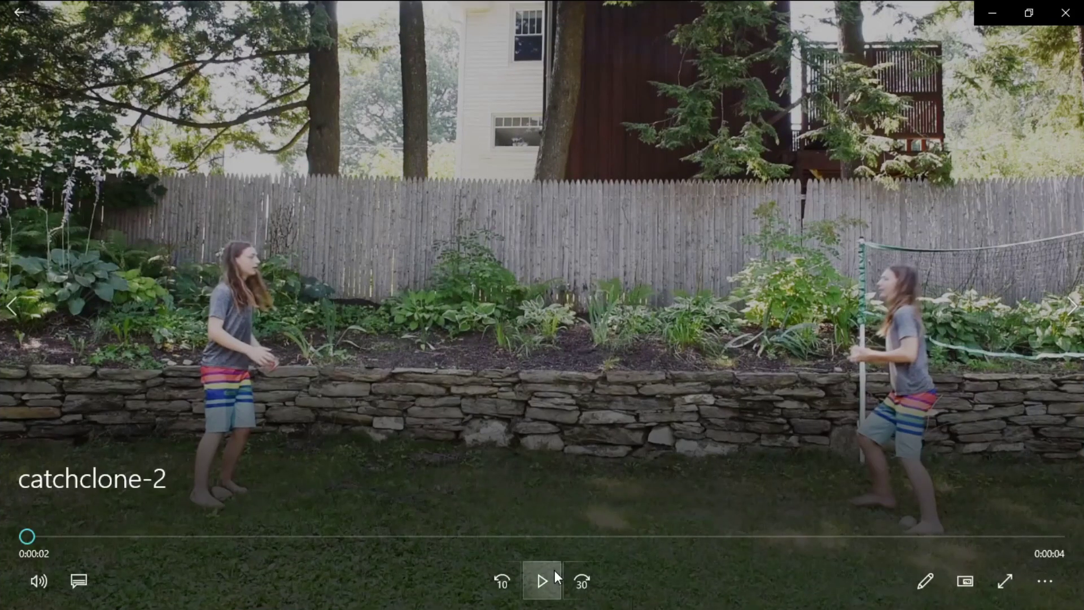
click(543, 581)
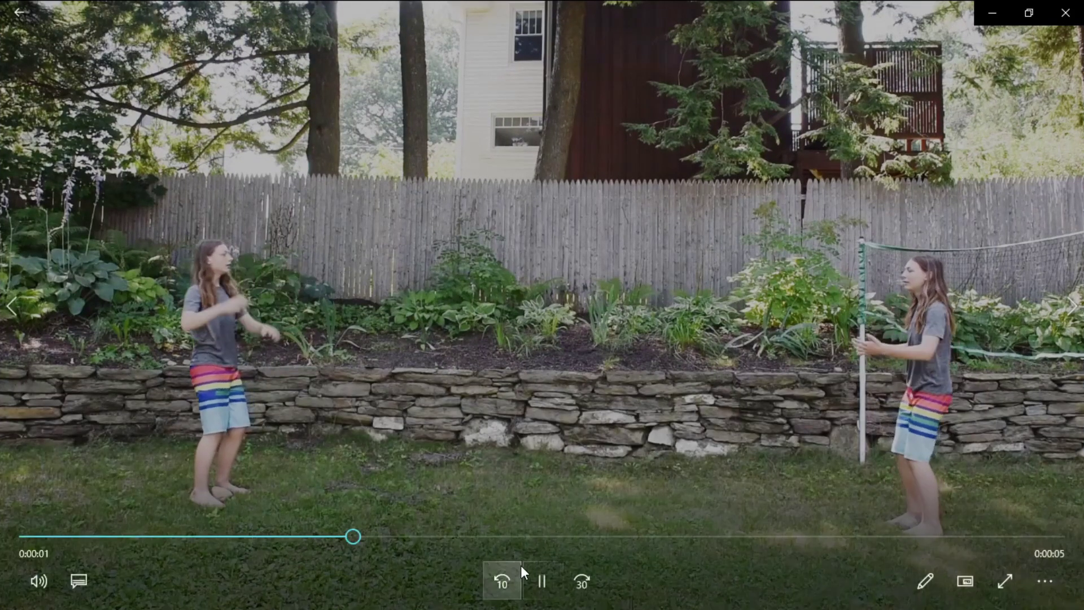
click(531, 597)
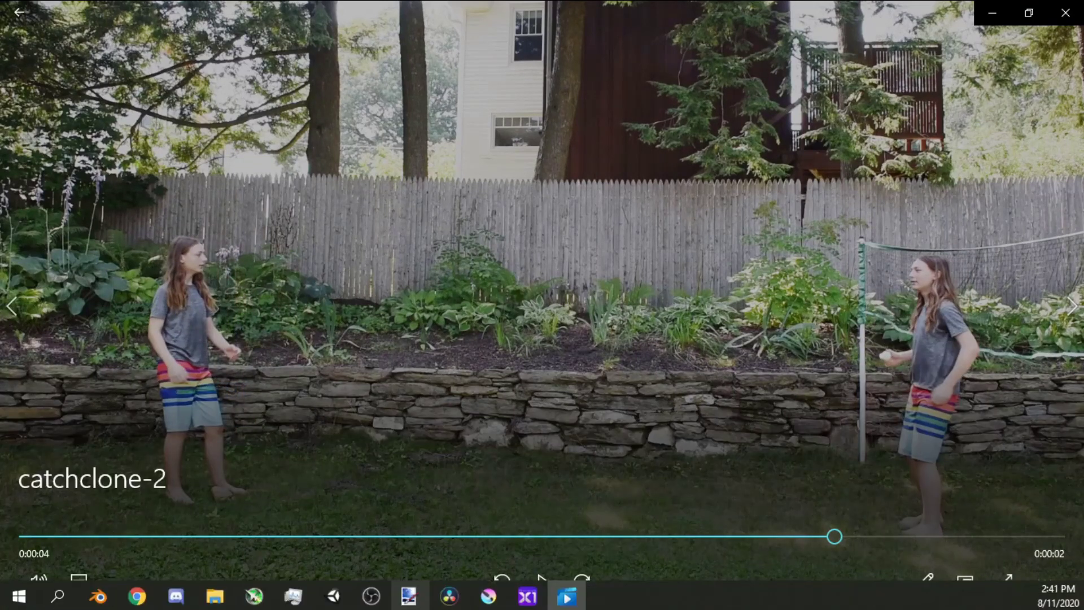